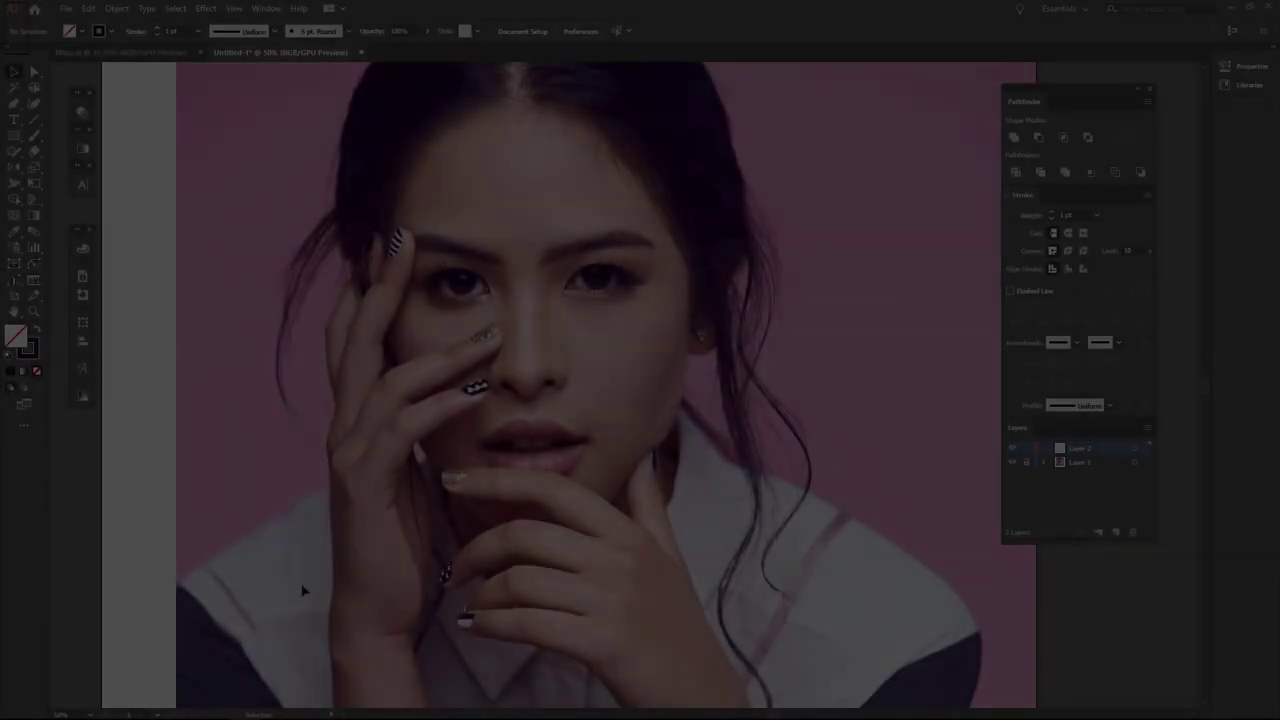
Start the hair outline at the hairline with the Pen tool, tracing the first strand to a curved end.
key("p")
scroll(523, 349, "up", 3)
scroll(505, 300, "up", 1, "alt")
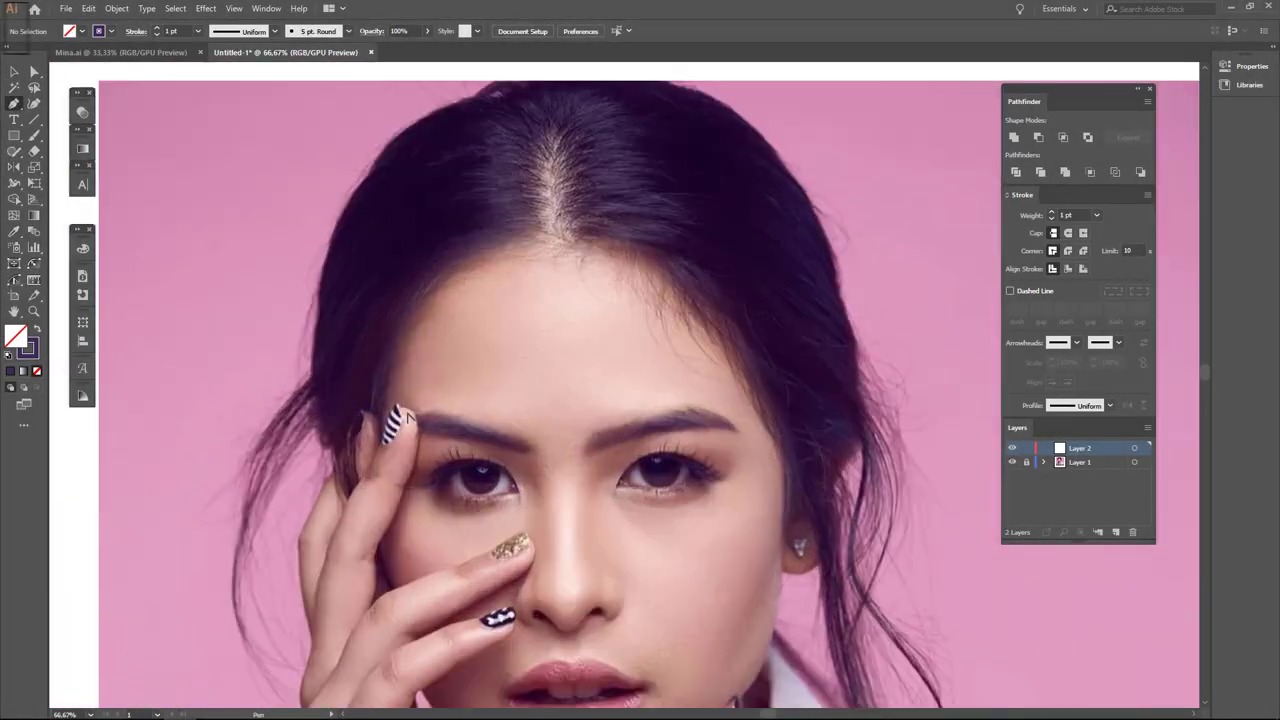
scroll(316, 328, "up", 4, "alt")
scroll(420, 189, "down", 1, "alt")
left_click(420, 189)
scroll(337, 366, "down", 1)
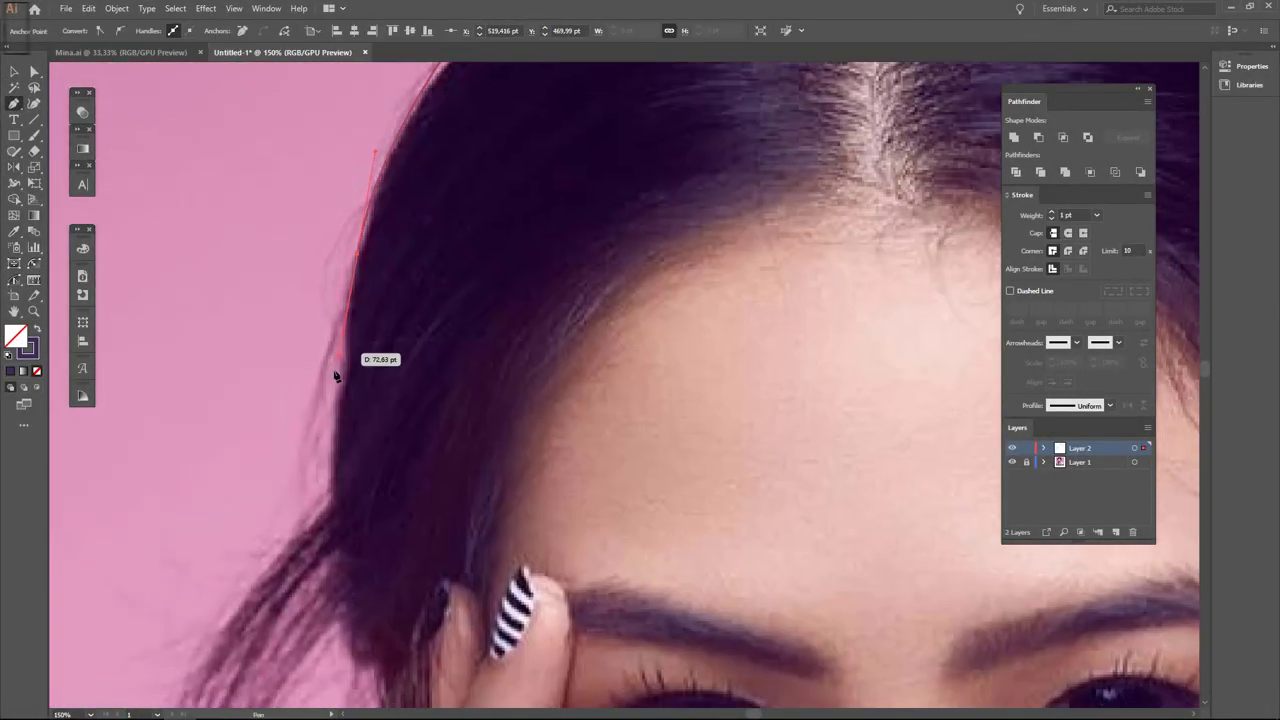
scroll(370, 330, "down", 2)
left_click(368, 326)
scroll(368, 326, "down", 3)
left_click(320, 147)
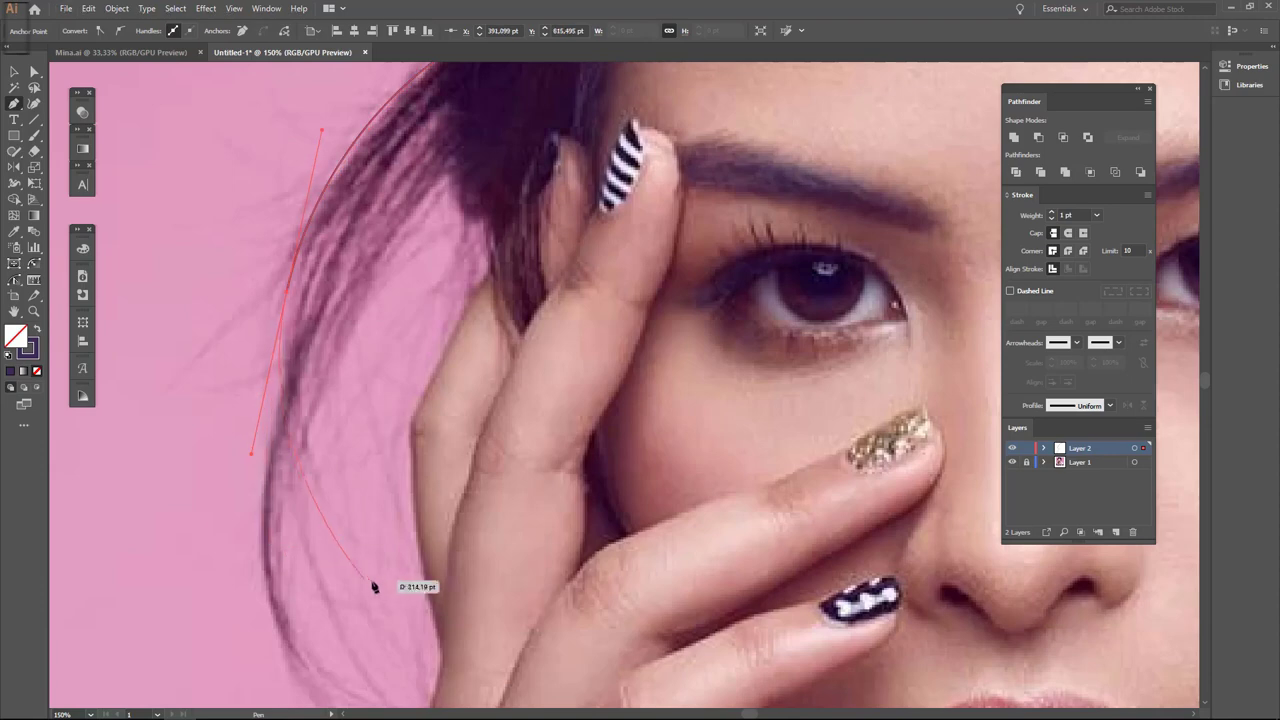
left_click_drag(374, 587, 372, 580)
scroll(409, 121, "down", 4)
Trace a curved hair strand down beside the finger and back toward the brow.
left_click_drag(342, 268, 333, 437)
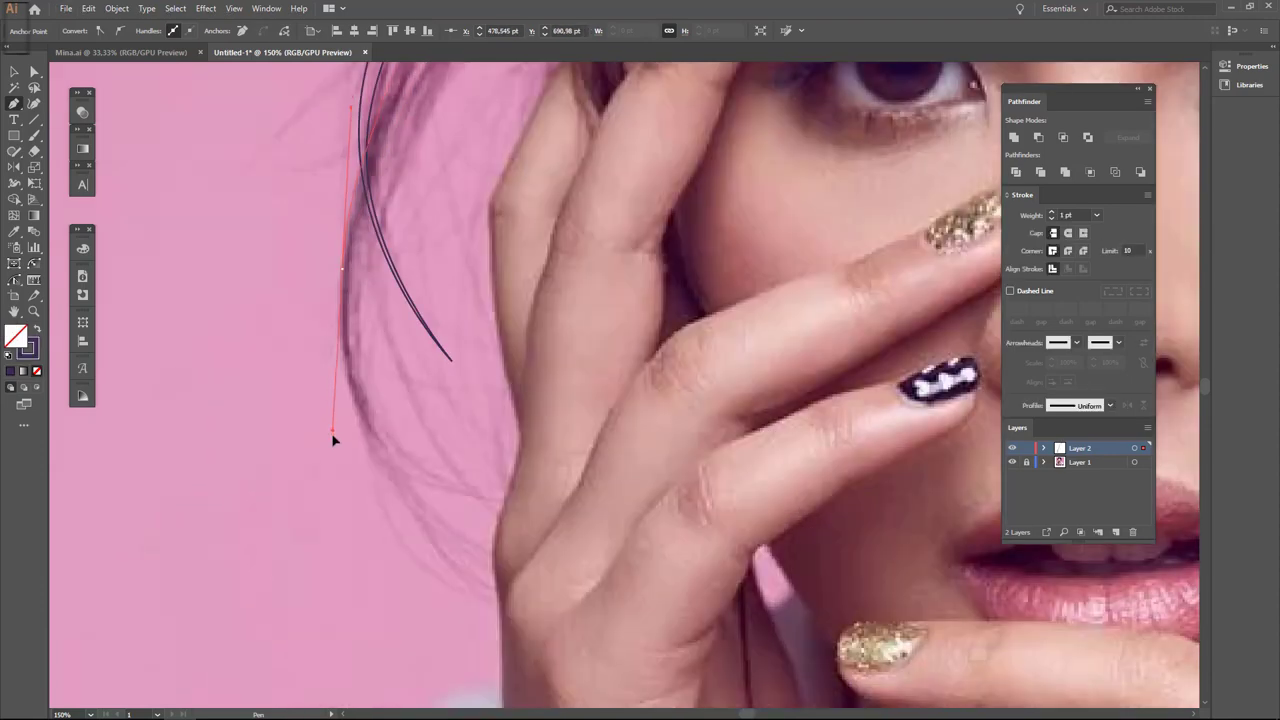
scroll(420, 200, "up", 5)
left_click_drag(488, 224, 494, 232)
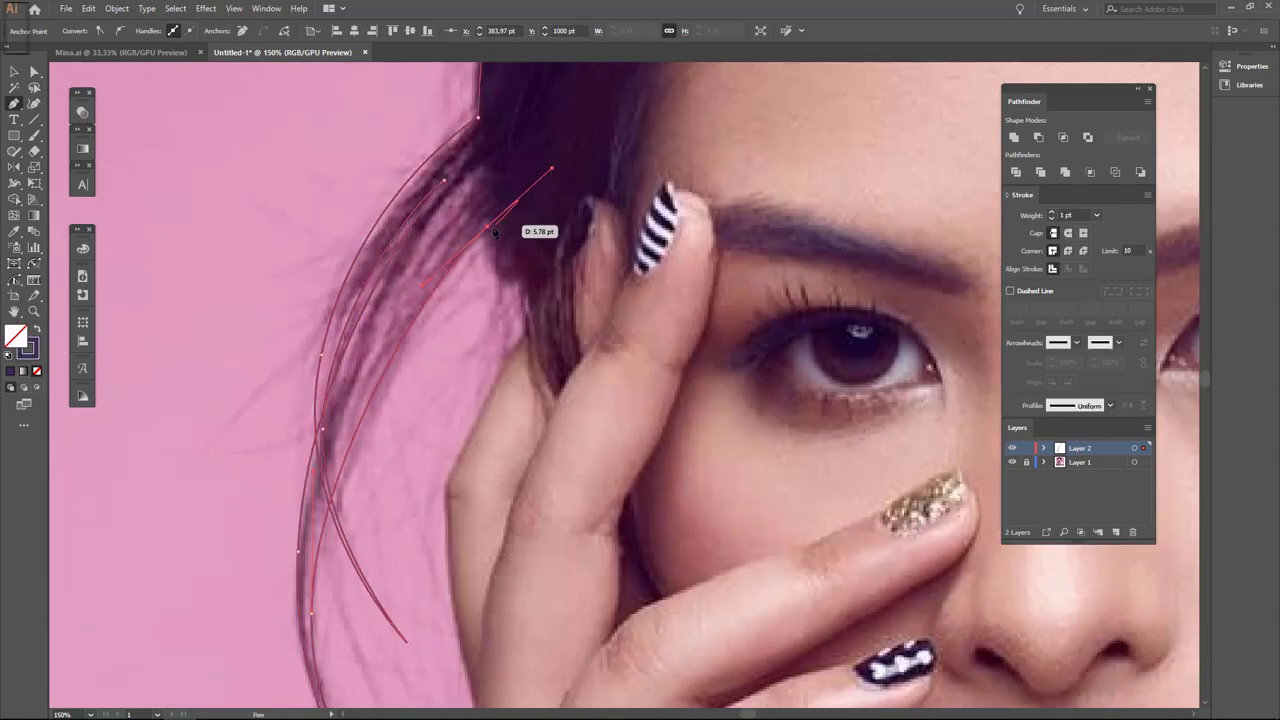
left_click(558, 400)
left_click(582, 358)
scroll(582, 358, "up", 3)
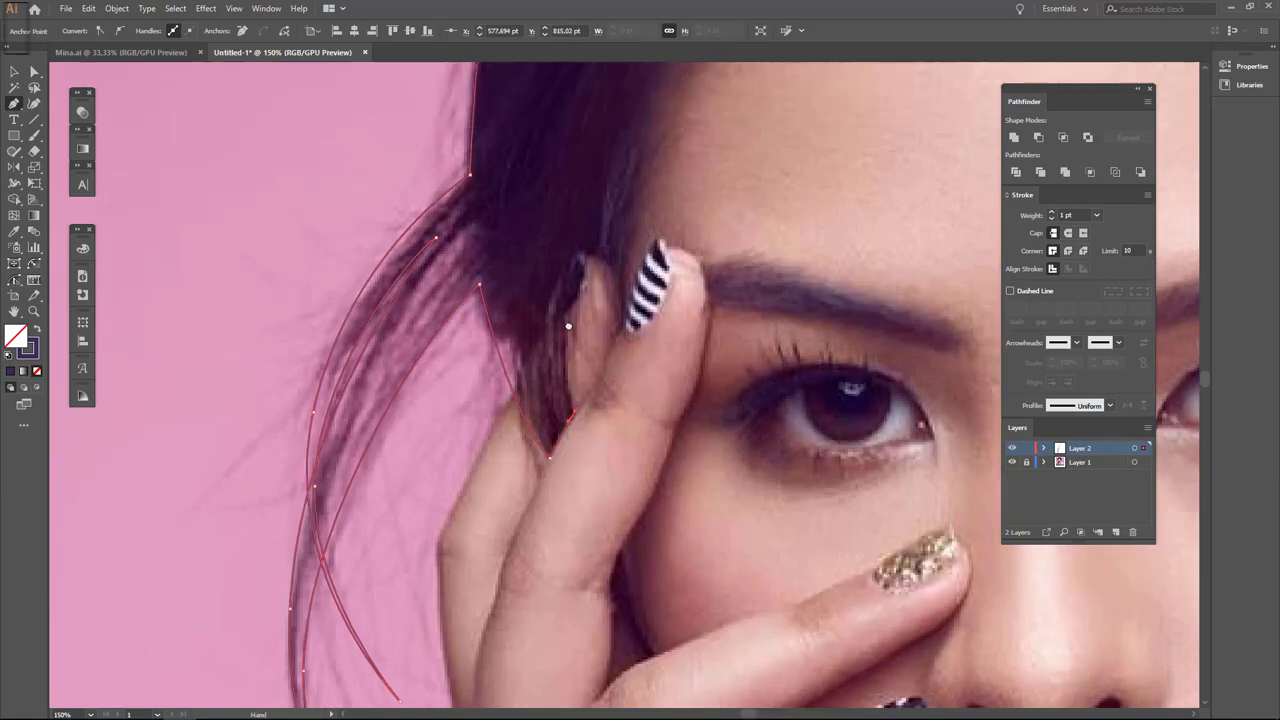
left_click(557, 293)
scroll(584, 294, "up", 3)
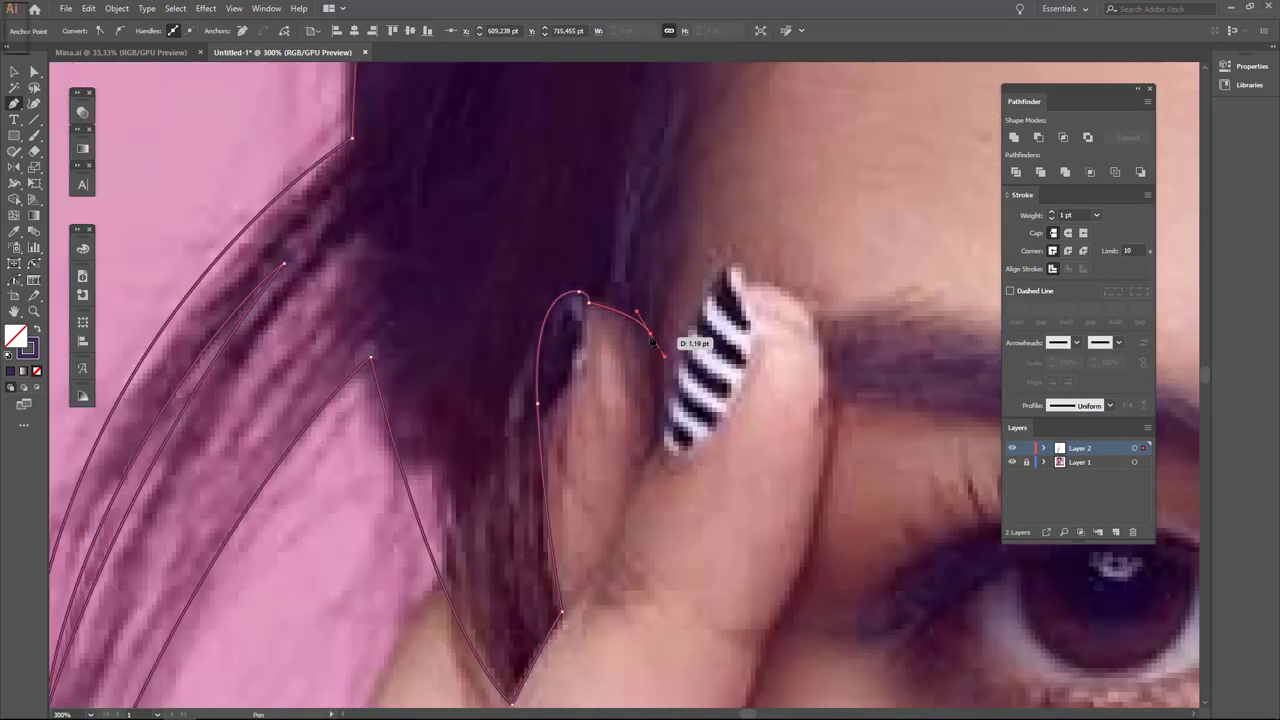
scroll(640, 340, "up", 5)
scroll(620, 400, "down", 3)
scroll(700, 350, "up", 2)
Continue the hair outline past the parting to the brow's end and down by the arm.
left_click_drag(709, 349, 362, 438)
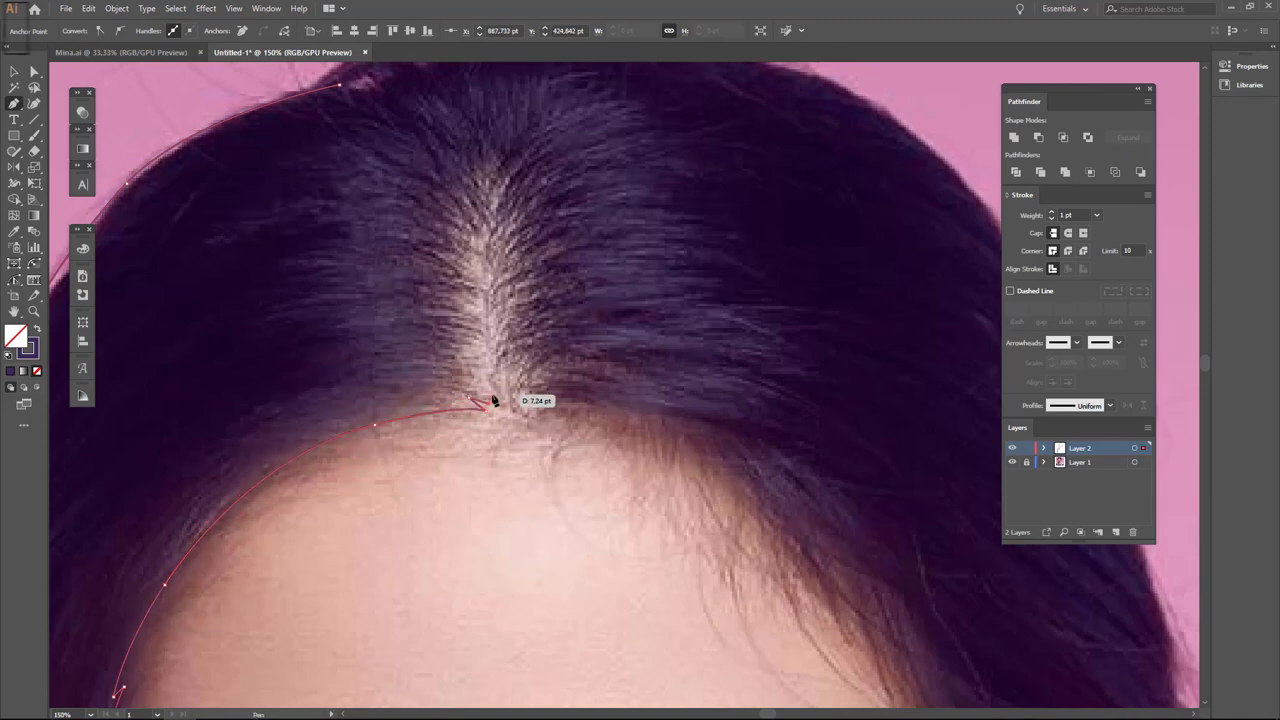
scroll(530, 400, "down", 5)
scroll(520, 400, "down", 3)
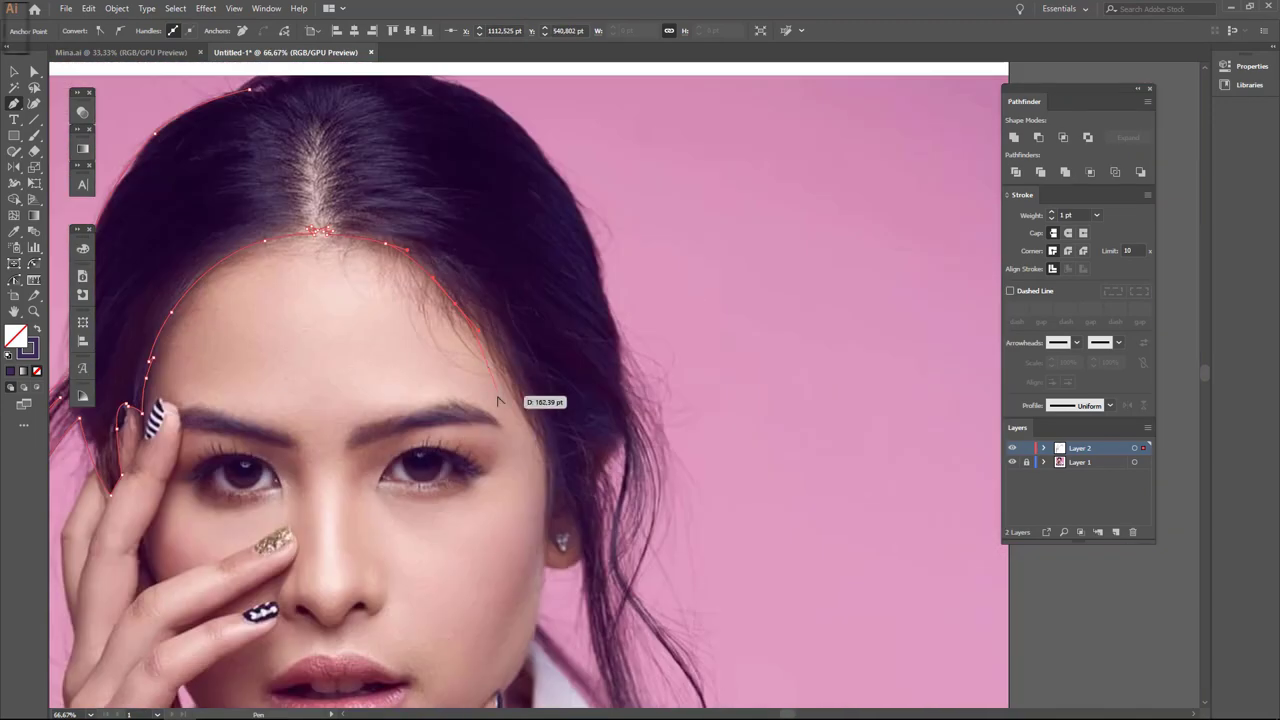
scroll(601, 497, "up", 3)
left_click(598, 480)
scroll(595, 440, "down", 2)
scroll(580, 420, "down", 4)
left_click_drag(564, 356, 561, 408)
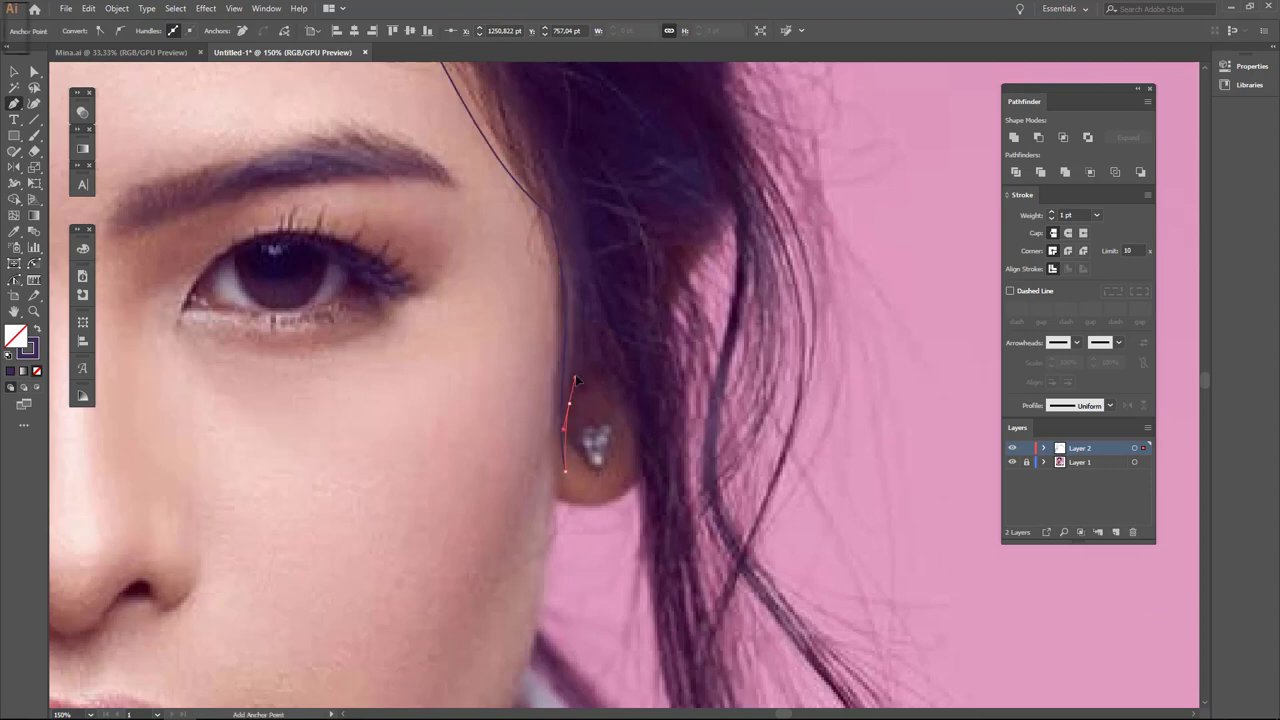
scroll(650, 470, "down", 3)
scroll(700, 460, "down", 3)
scroll(709, 451, "down", 3)
left_click_drag(547, 336, 532, 482)
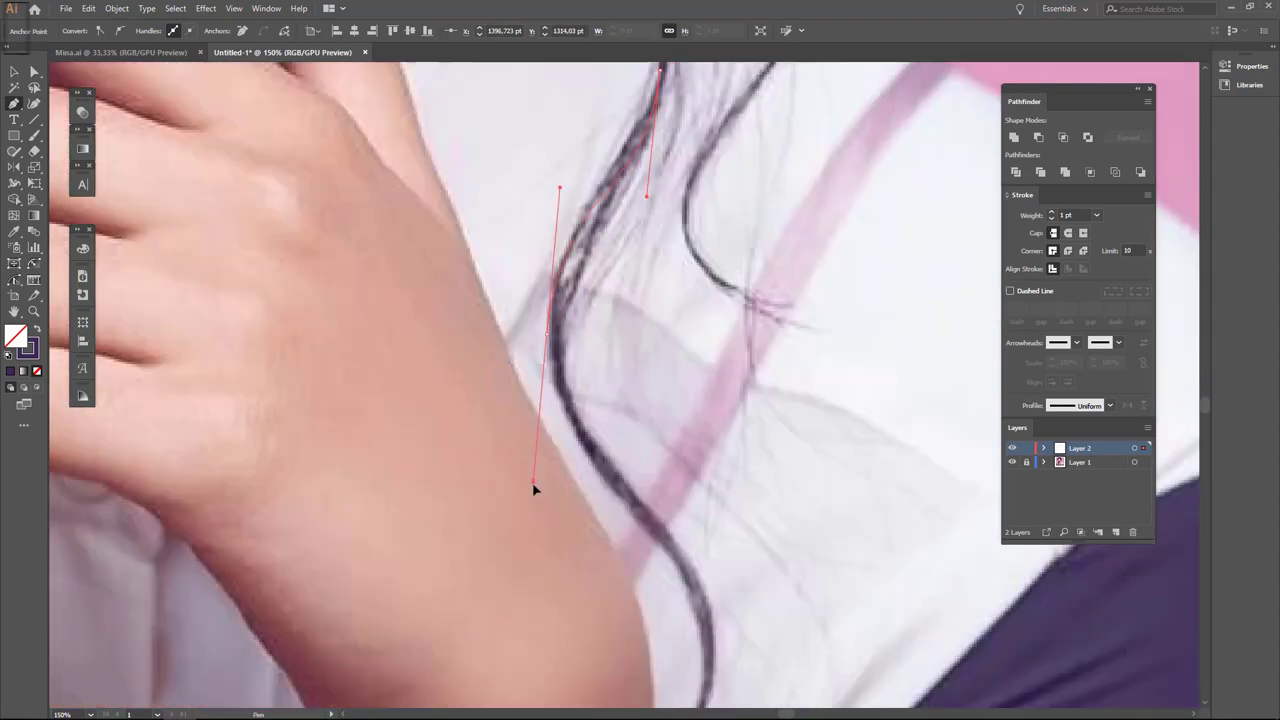
scroll(600, 420, "down", 3)
Curve the outline along the hair strand beside the arm.
scroll(661, 266, "up", 3)
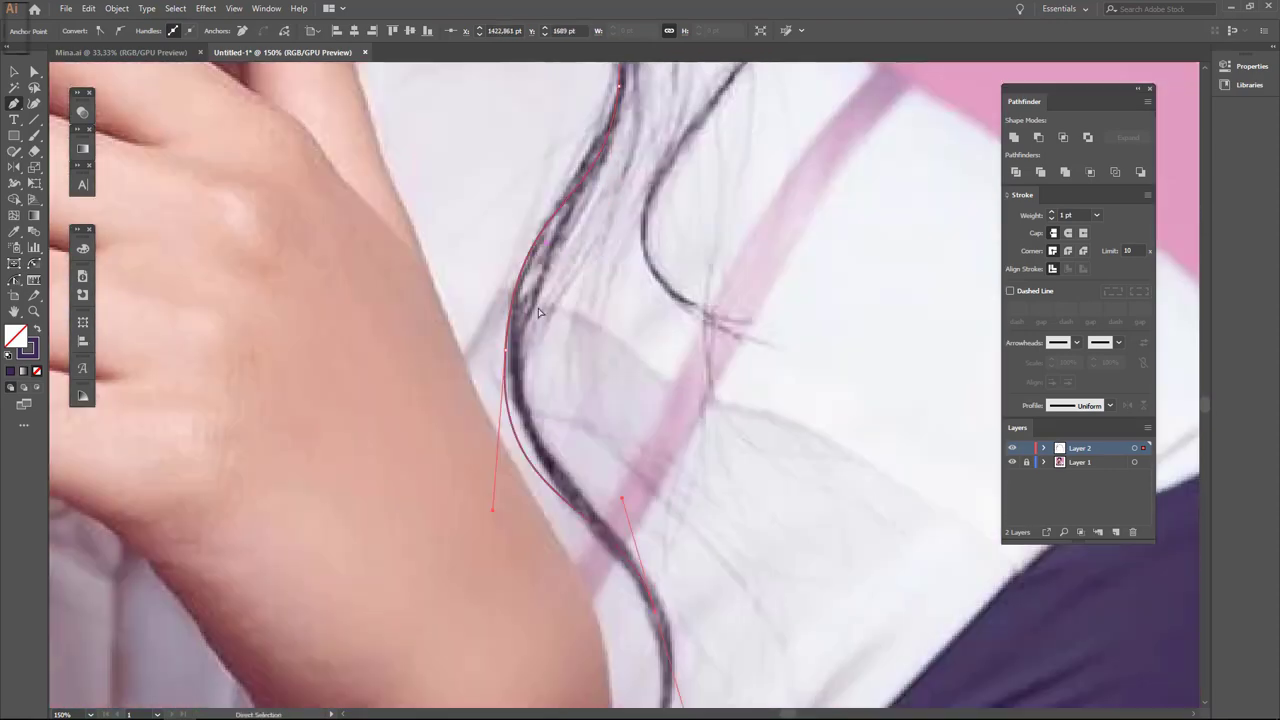
scroll(586, 286, "up", 3)
scroll(586, 286, "down", 3)
scroll(534, 366, "down", 2)
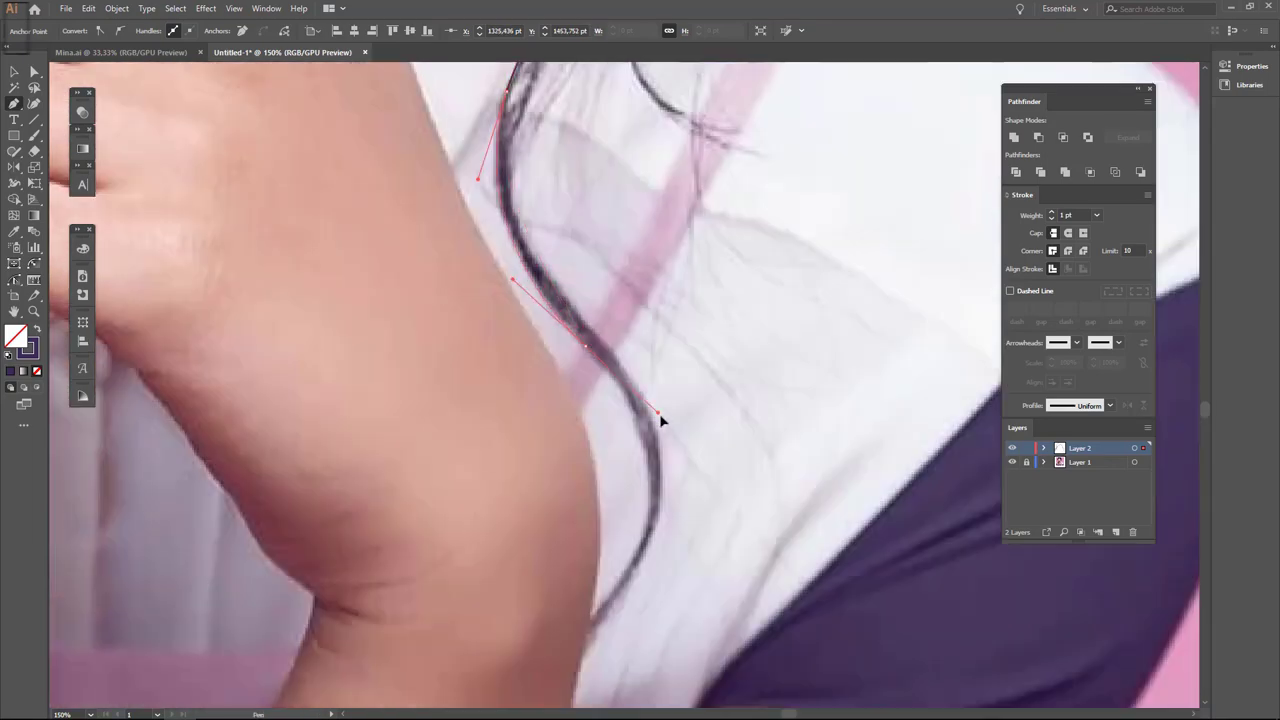
scroll(620, 428, "down", 3)
scroll(620, 330, "up", 3)
scroll(520, 400, "up", 3)
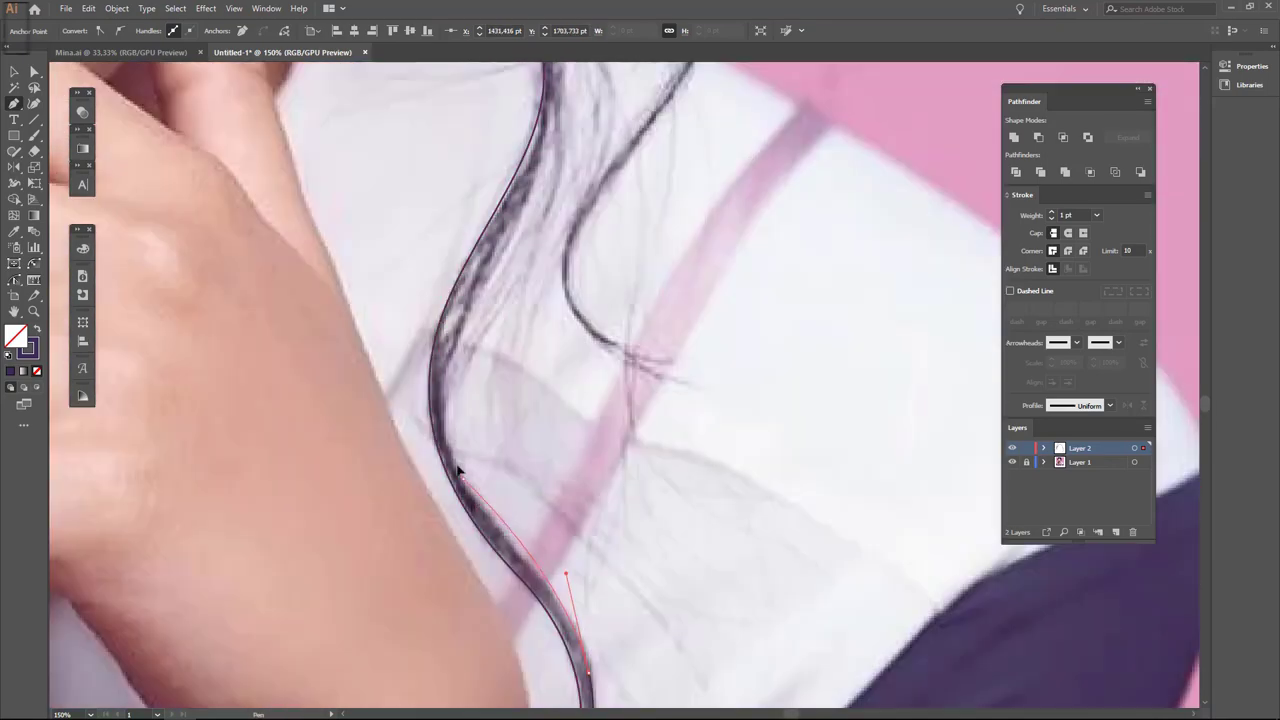
scroll(500, 450, "down", 3)
left_click_drag(510, 440, 424, 290)
scroll(424, 290, "up", 3)
scroll(514, 271, "up", 3)
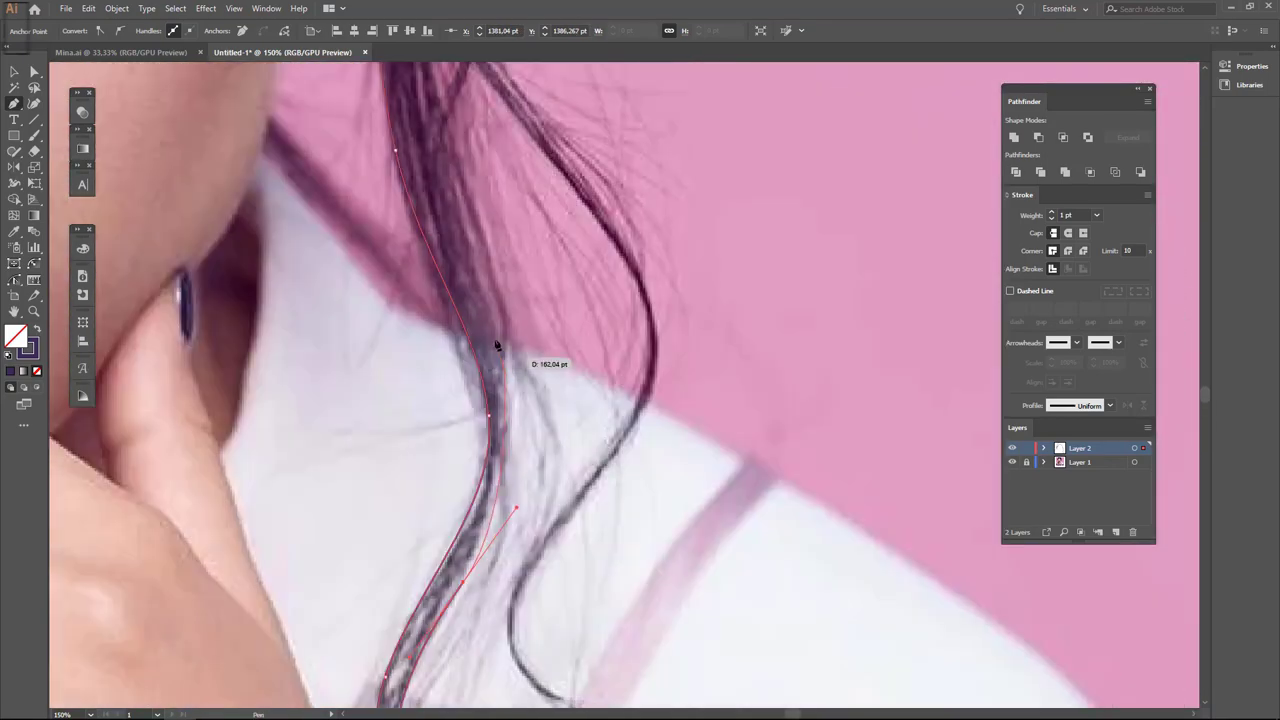
scroll(491, 343, "up", 2)
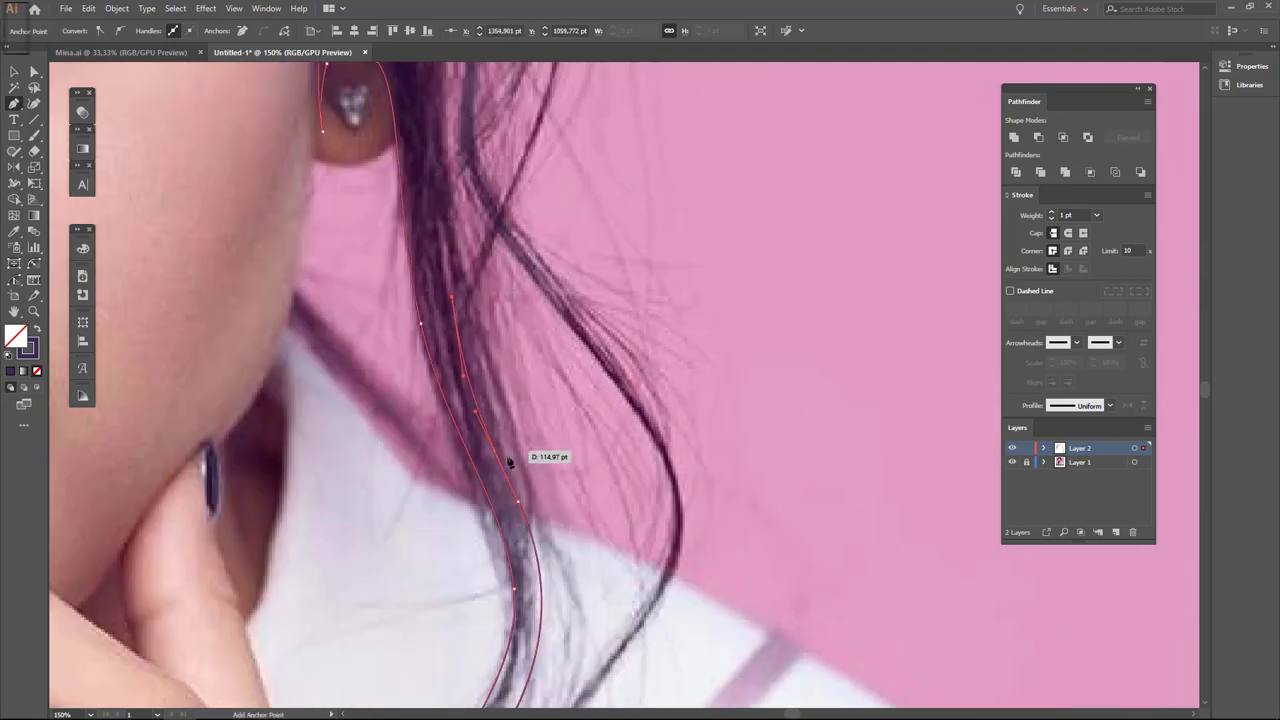
scroll(562, 553, "down", 3)
Add curved anchors tracing the hair edge near the ear.
left_click_drag(562, 553, 558, 490)
scroll(558, 490, "up", 2)
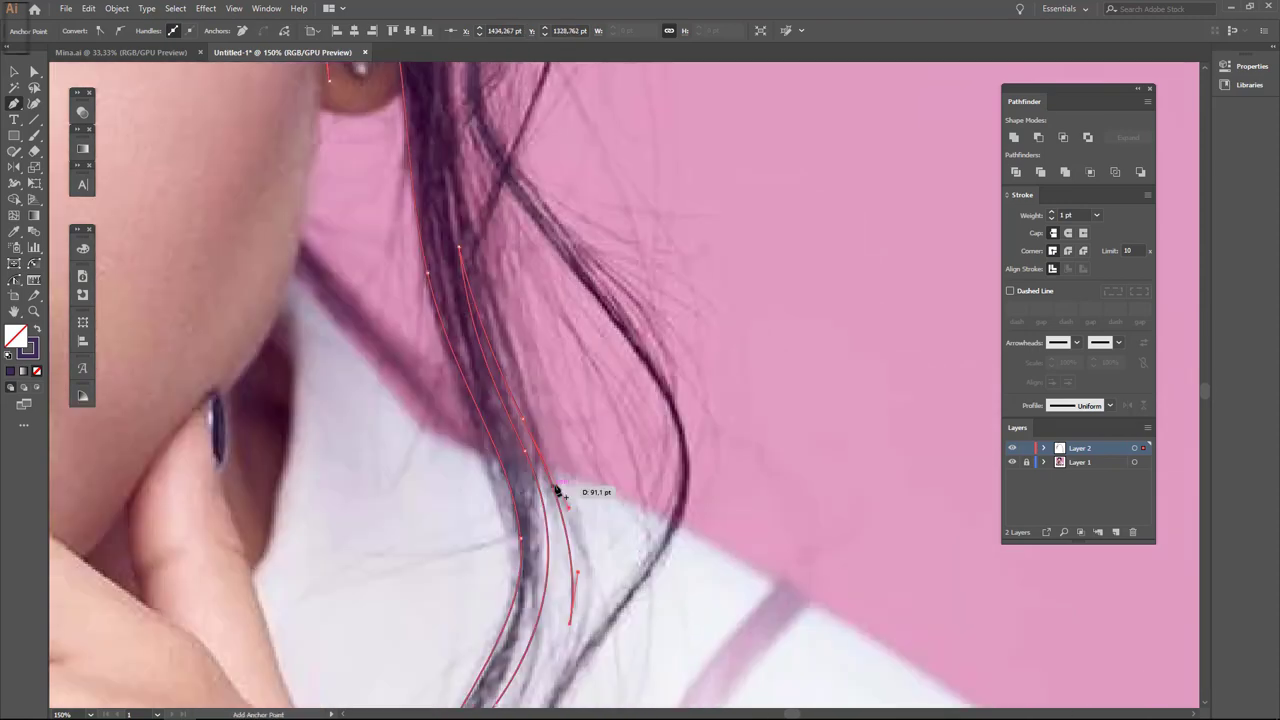
scroll(523, 398, "up", 5)
left_click_drag(493, 683, 481, 437)
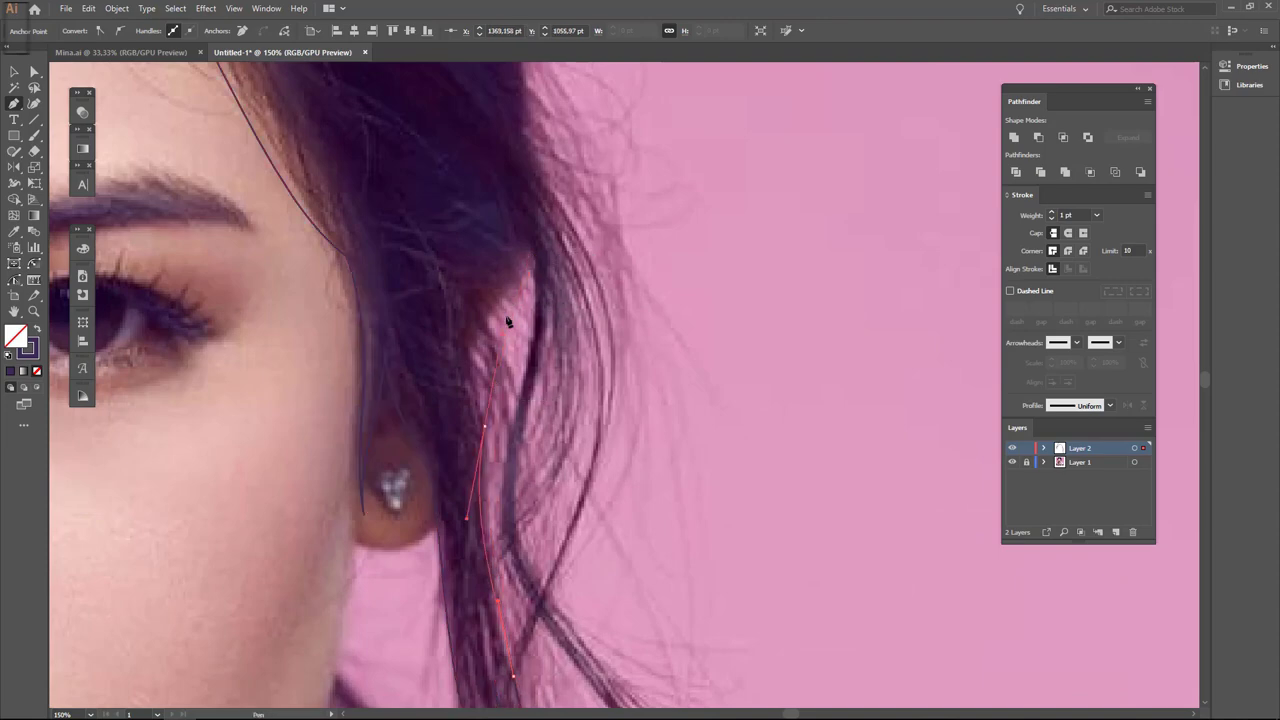
scroll(491, 519, "down", 5)
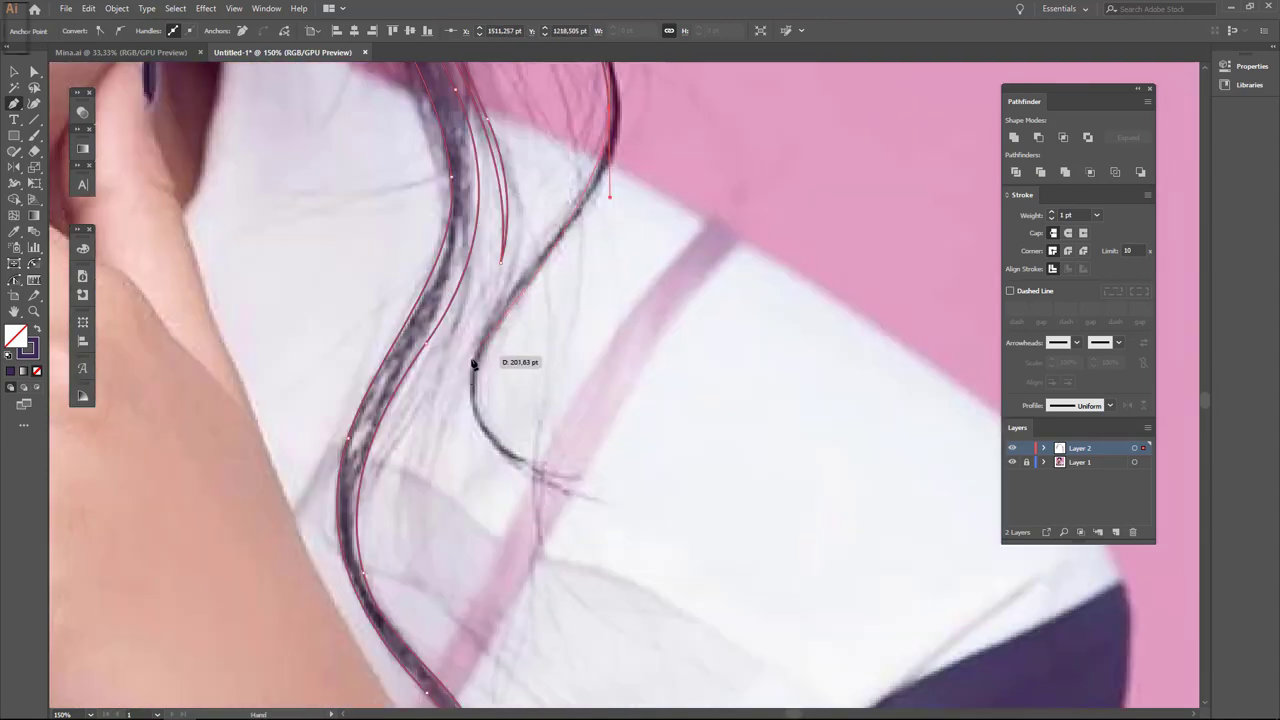
scroll(478, 393, "up", 2)
scroll(537, 414, "up", 2)
scroll(500, 391, "up", 2)
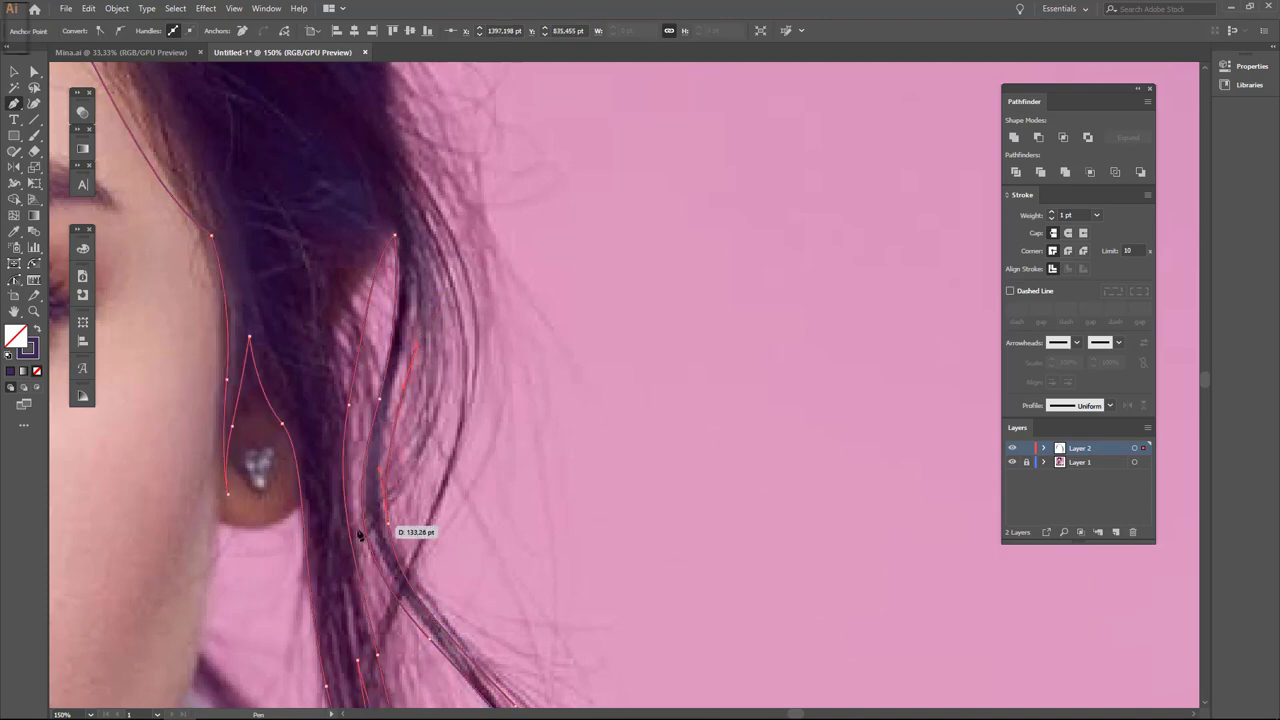
Trace past the earring and over the crown to close the hair shape, filled purple.
left_click_drag(328, 541, 345, 519)
scroll(423, 571, "down", 2)
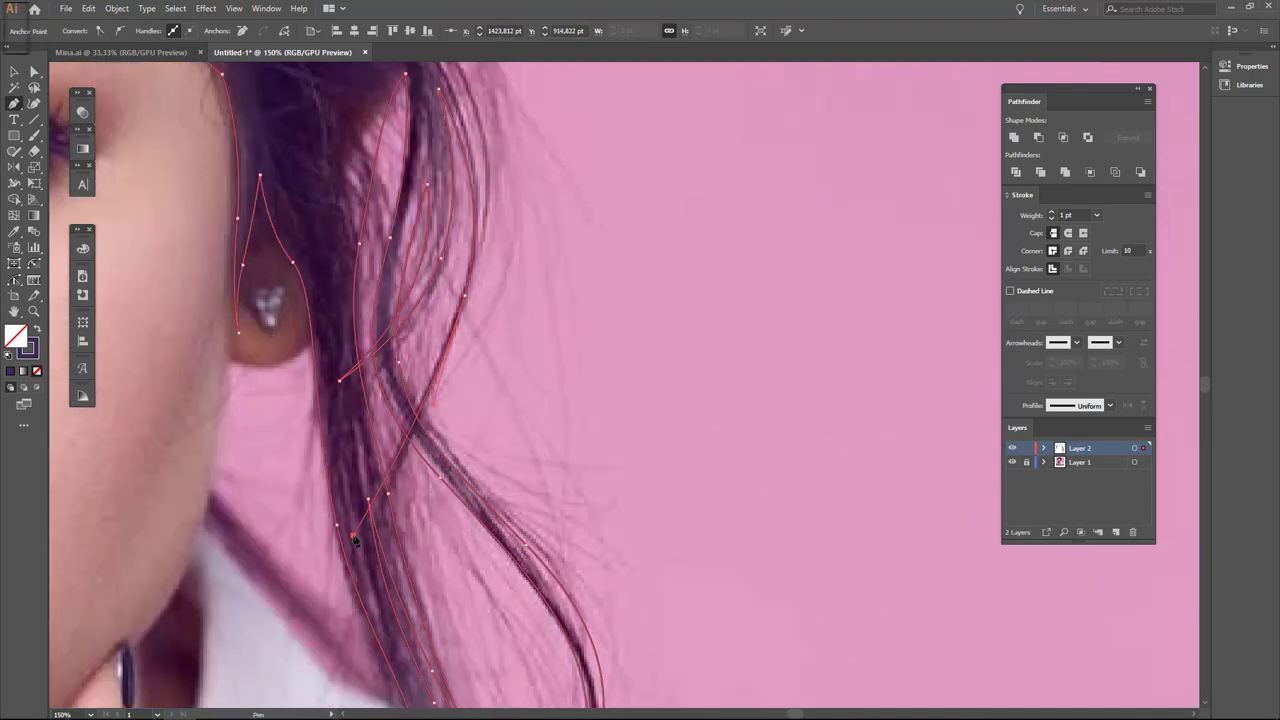
scroll(433, 500, "up", 1)
scroll(441, 425, "up", 3)
scroll(425, 360, "up", 2)
scroll(434, 409, "up", 1)
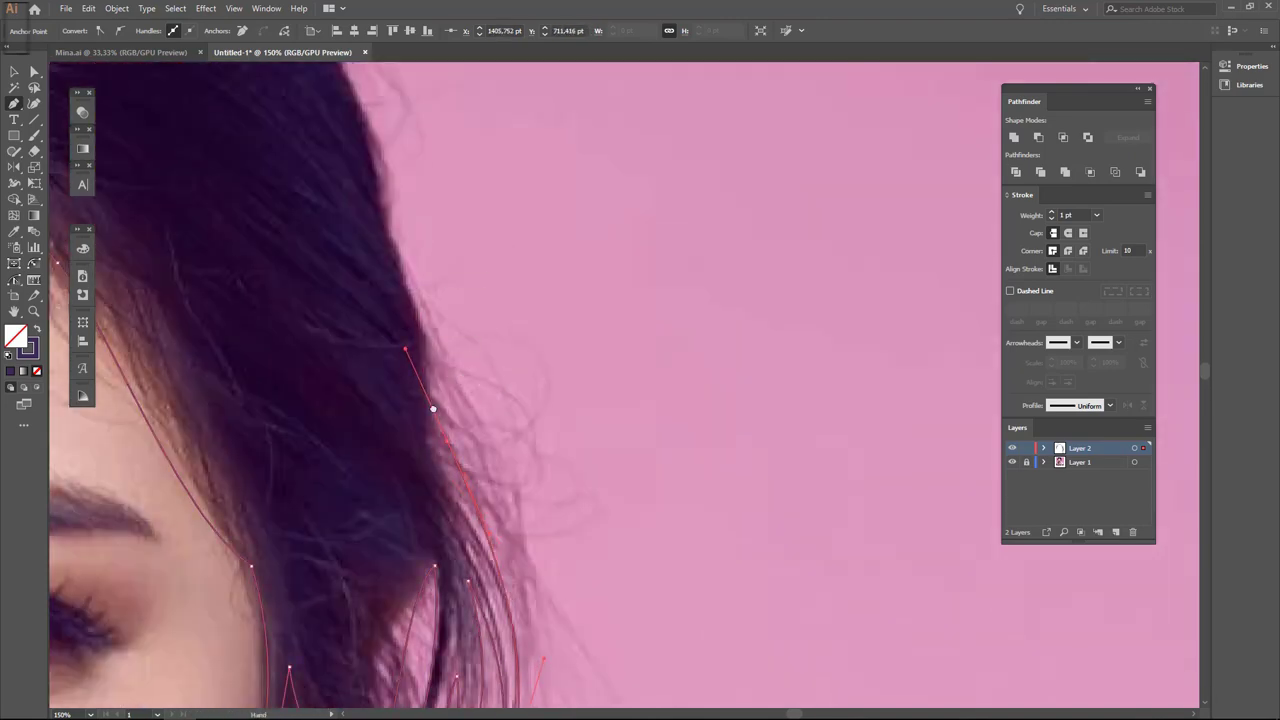
scroll(380, 350, "up", 3)
scroll(314, 289, "up", 3)
left_click_drag(314, 289, 630, 330)
left_click_drag(423, 300, 508, 297)
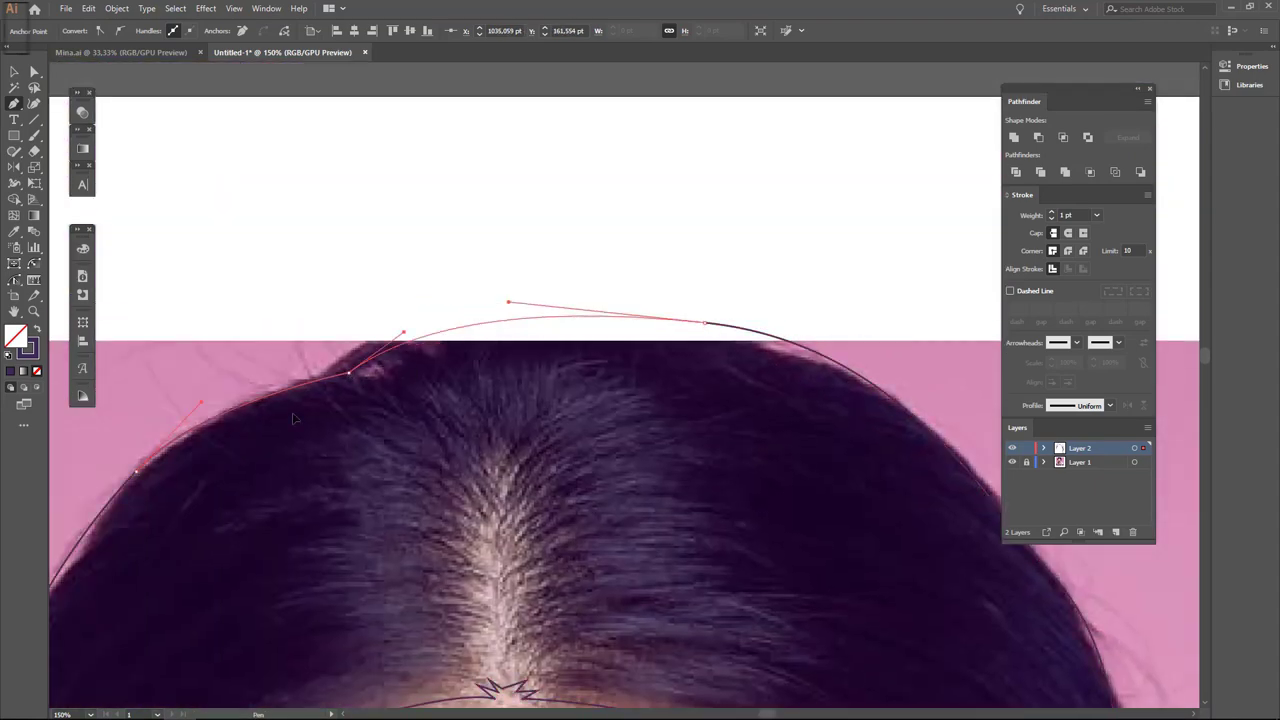
key("ctrl+0")
Check the hair shape without the photo, then trace the striped nail and finger edges in purple.
left_click(1012, 462)
left_click(1012, 462)
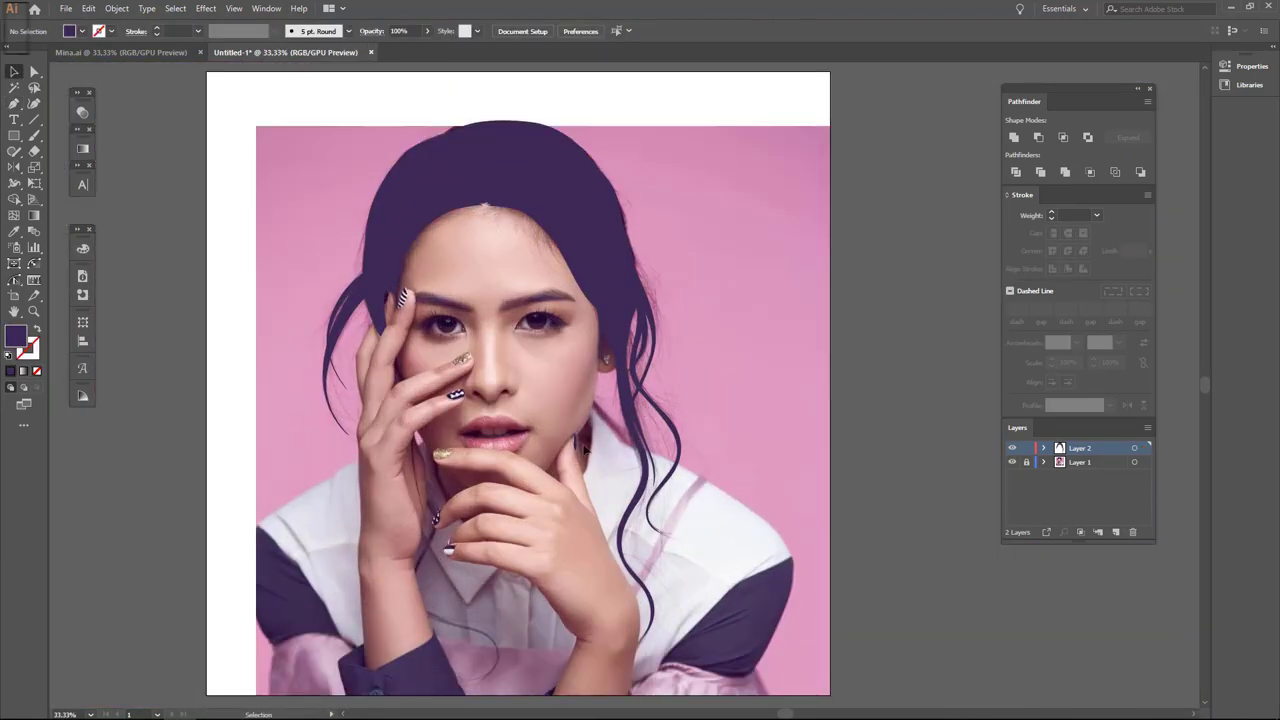
scroll(401, 203, "up", 5)
left_click(372, 242)
scroll(372, 242, "up", 1)
scroll(372, 242, "up", 2)
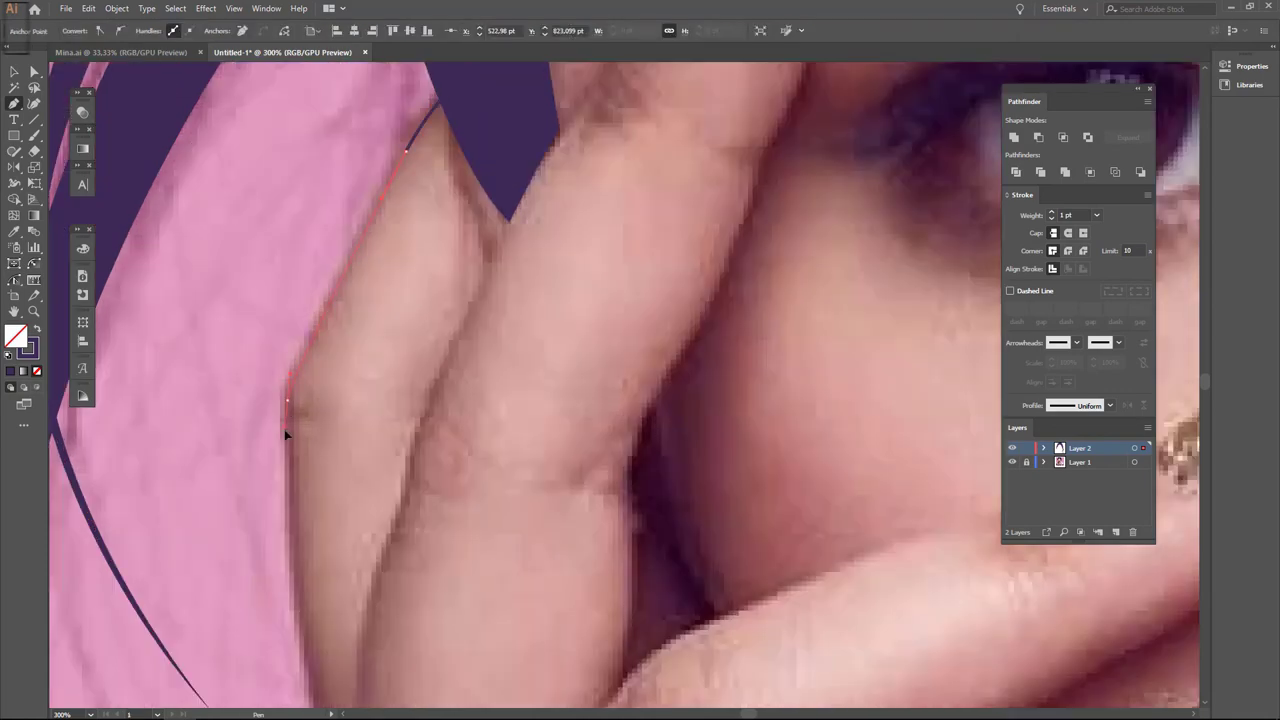
scroll(374, 435, "down", 3)
scroll(374, 435, "up", 1)
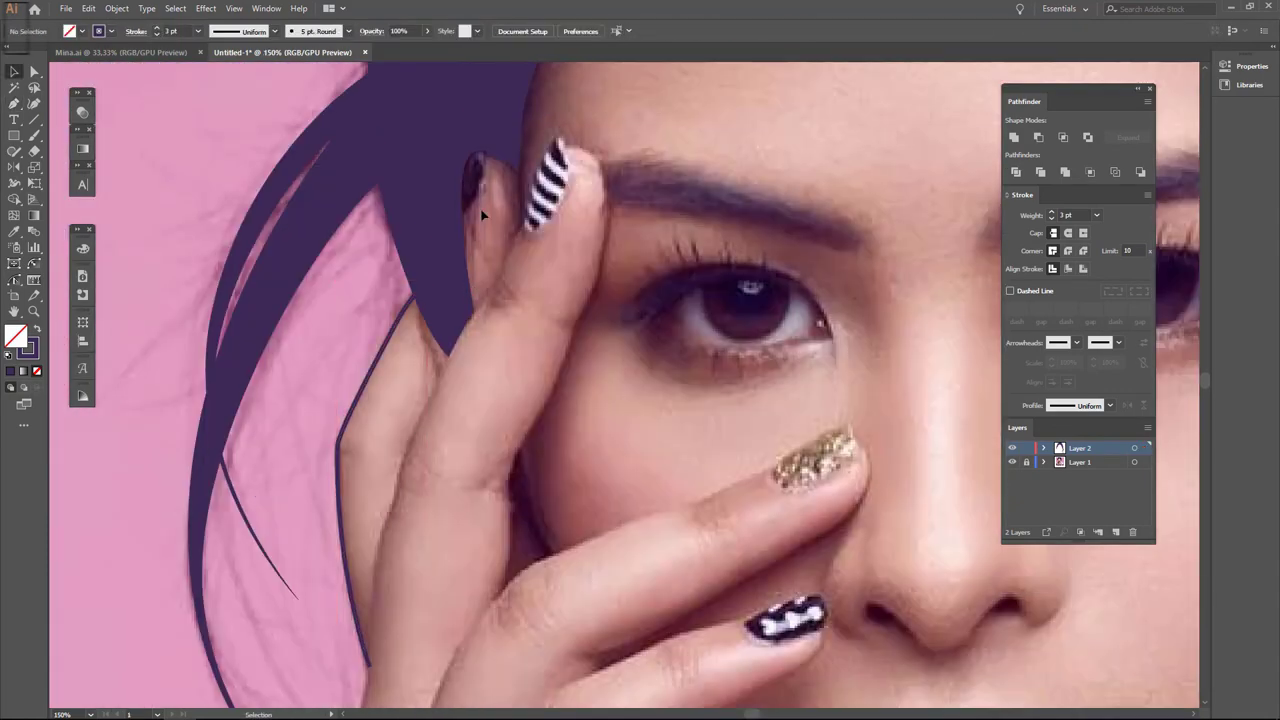
scroll(560, 300, "up", 3)
left_click_drag(537, 340, 538, 343)
scroll(537, 342, "down", 2)
scroll(480, 434, "down", 2)
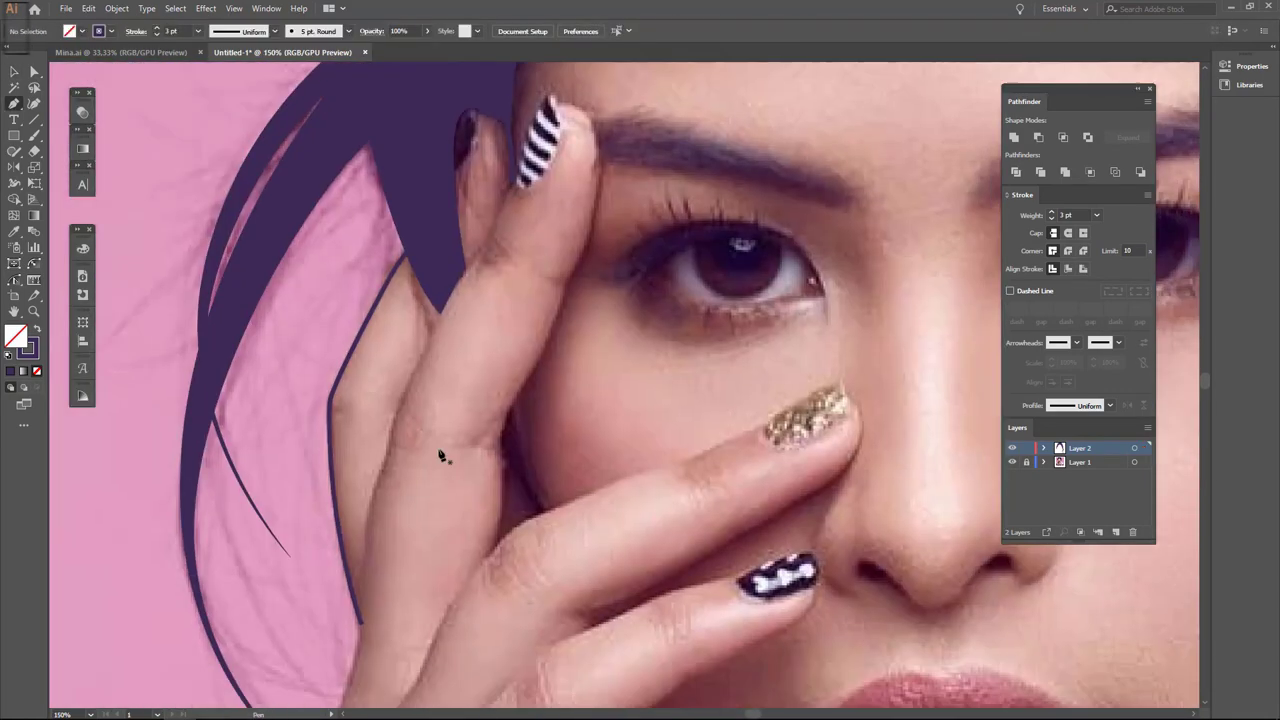
scroll(451, 440, "up", 2)
scroll(451, 315, "up", 3)
scroll(466, 354, "up", 1)
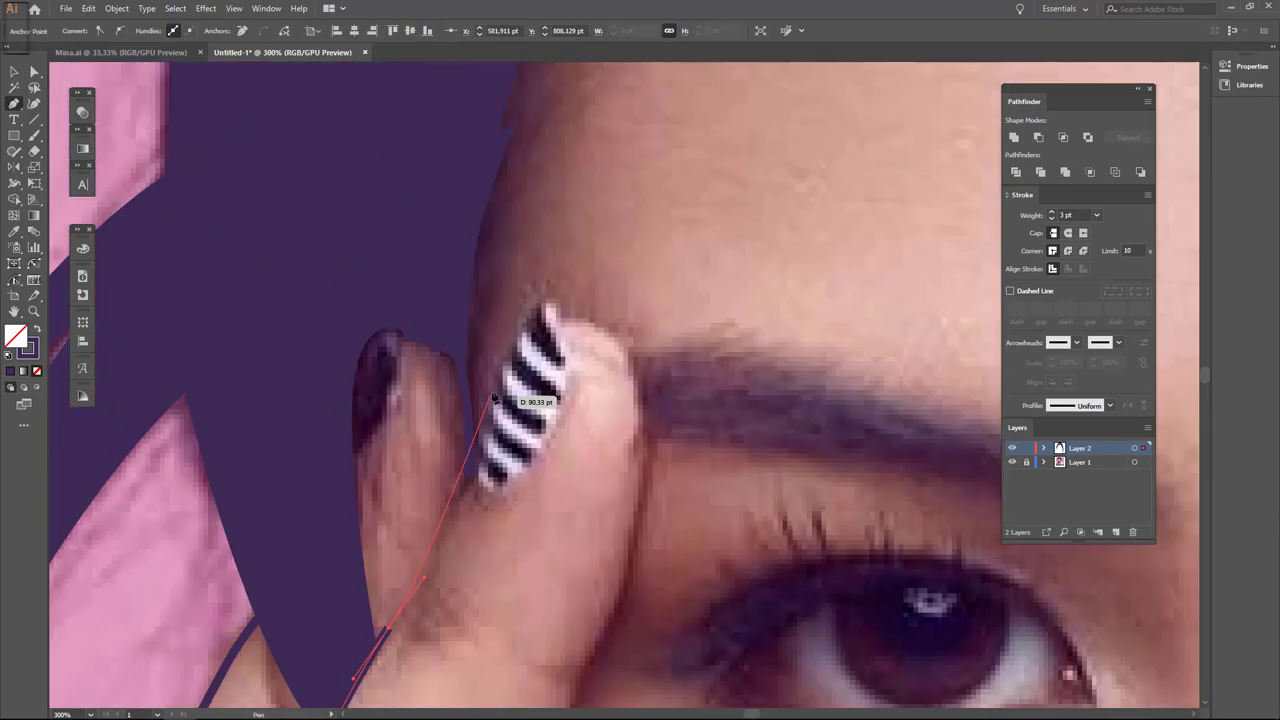
left_click_drag(530, 446, 475, 512)
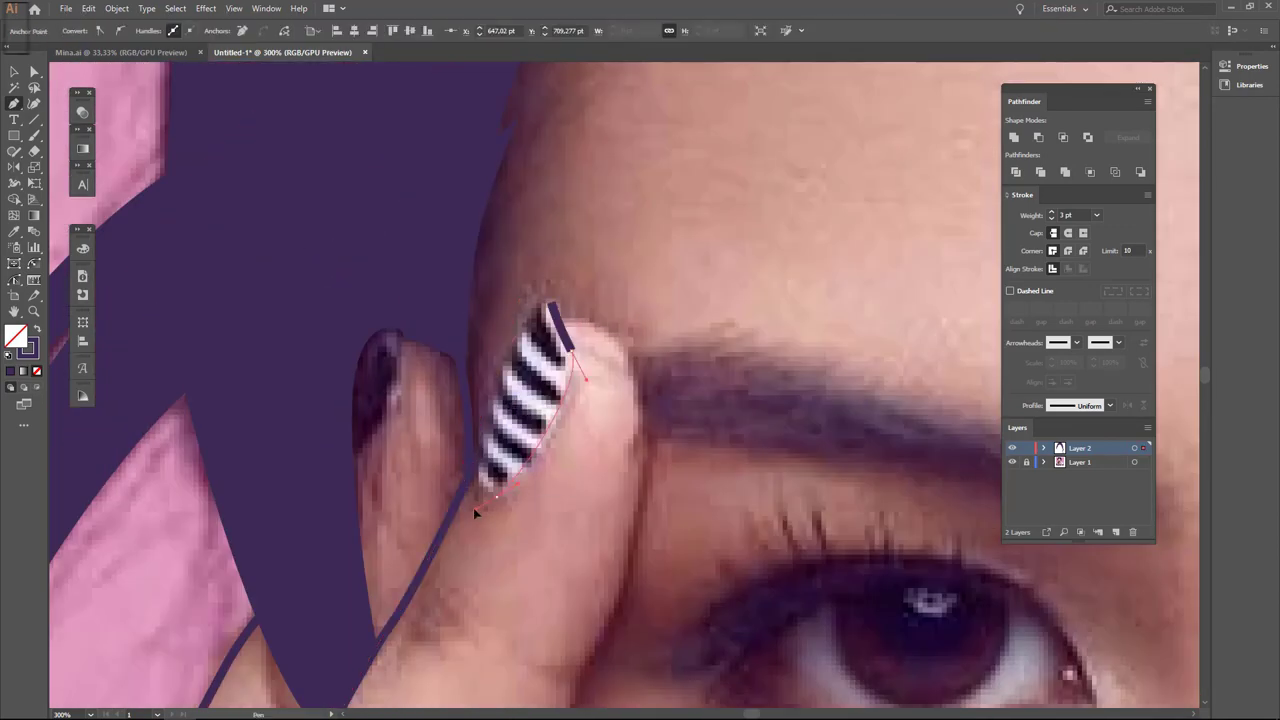
left_click_drag(546, 309, 553, 280)
mouse_move(590, 339)
left_mouse_down()
mouse_move(500, 294)
mouse_move(630, 395)
left_mouse_up()
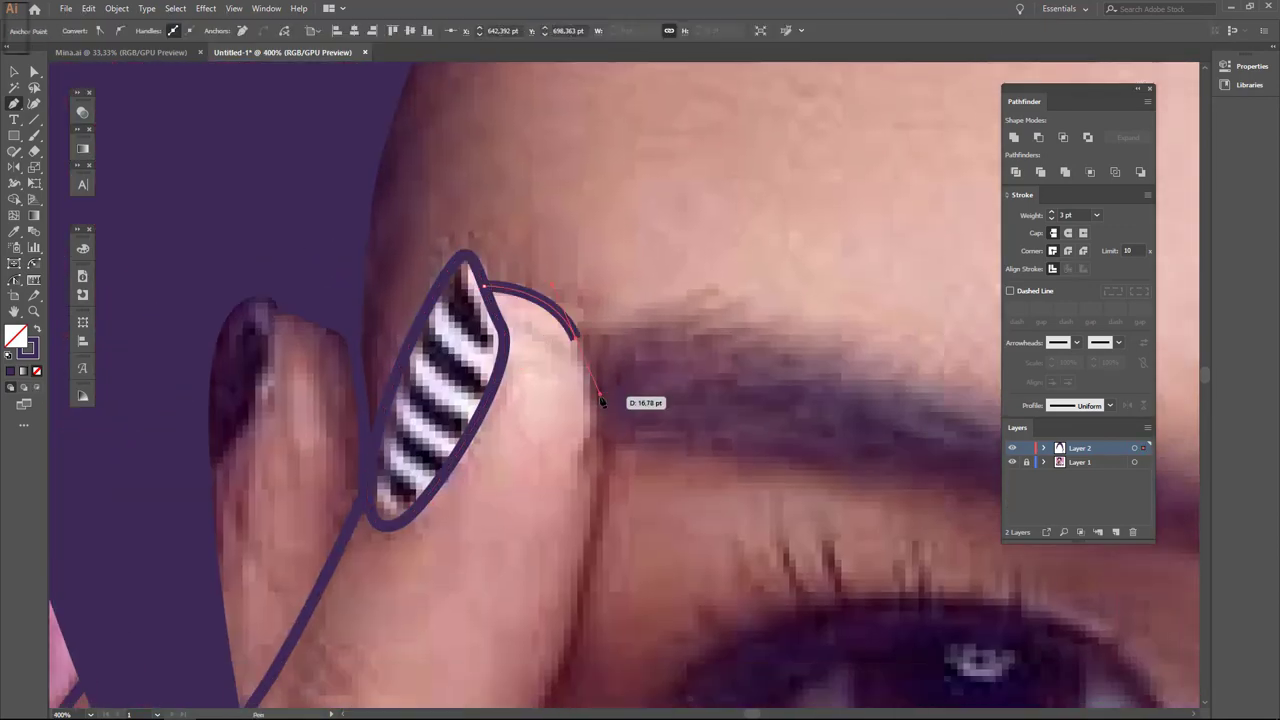
left_click_drag(540, 660, 630, 350)
left_click_drag(632, 283, 597, 374)
scroll(600, 380, "down", 3)
scroll(585, 440, "down", 3)
scroll(585, 443, "down", 4)
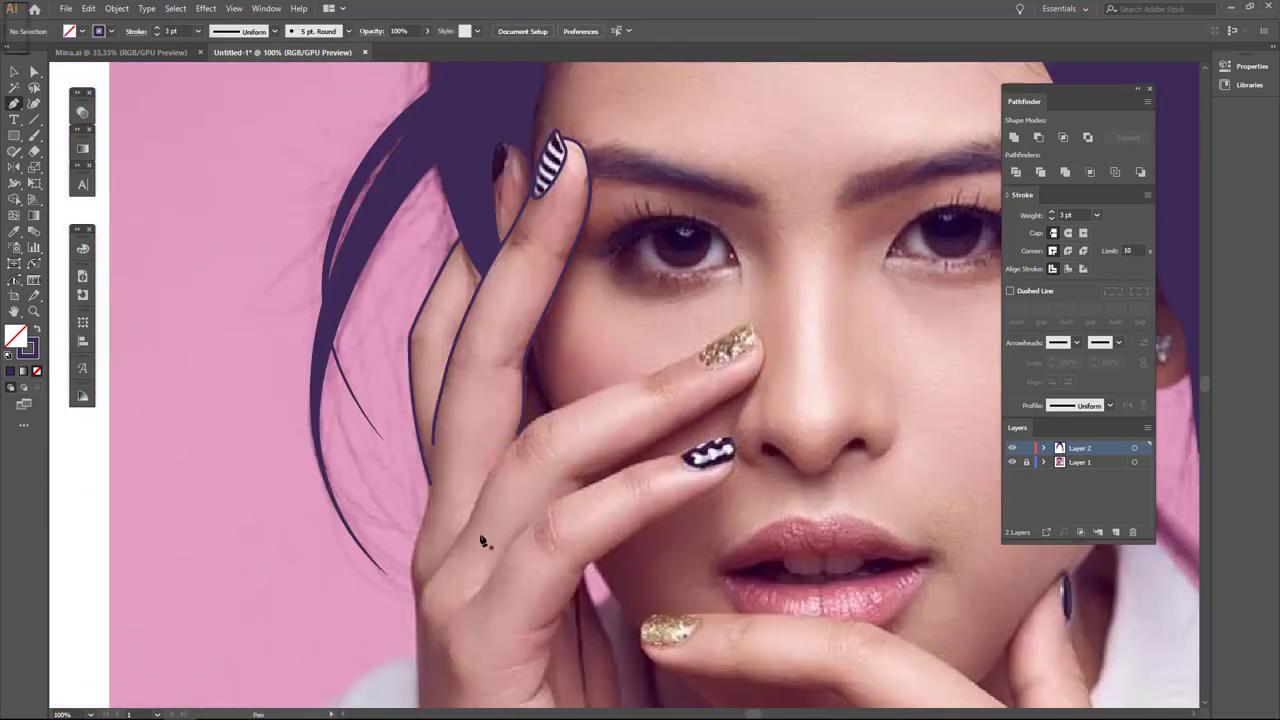
scroll(447, 541, "up", 3)
scroll(447, 541, "down", 5)
left_click_drag(460, 322, 486, 306)
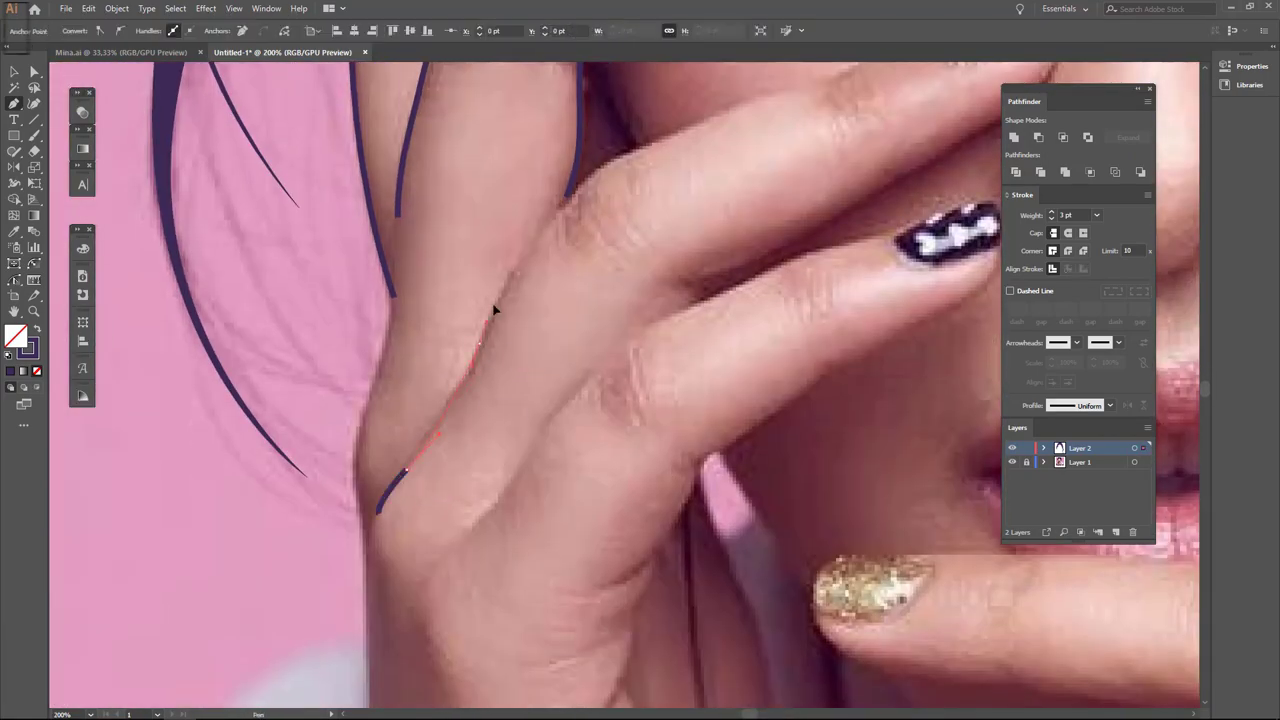
scroll(486, 306, "up", 4)
scroll(591, 263, "up", 5)
key("Escape")
scroll(729, 316, "up", 2)
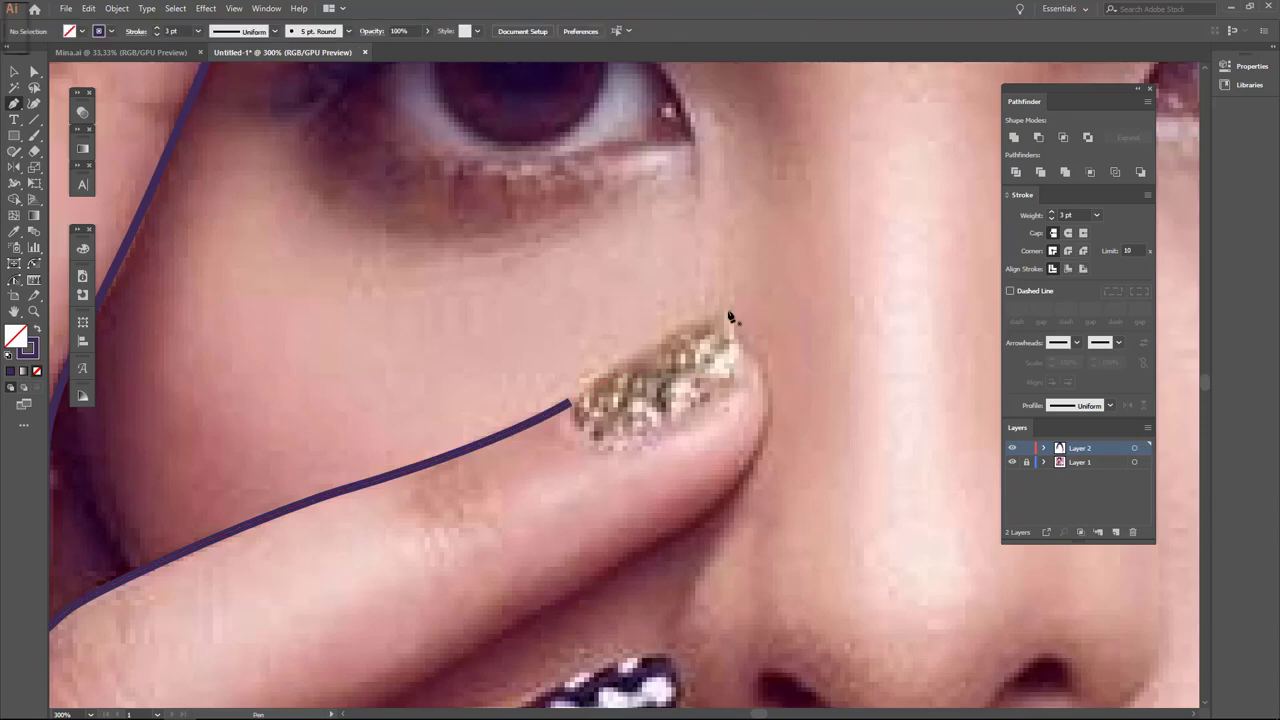
Outline the gold nail and the finger's right and lower edges.
left_click_drag(597, 445, 639, 452)
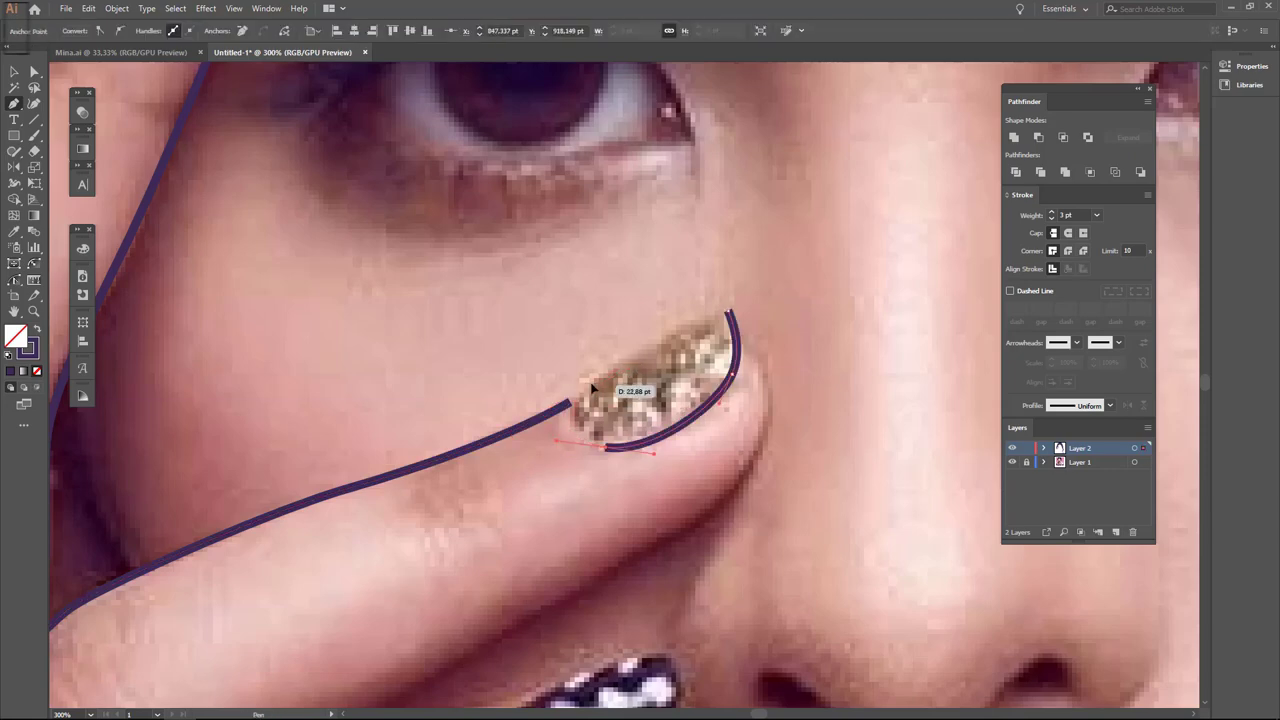
left_click(733, 313)
key("Escape")
scroll(778, 441, "down", 3)
left_click_drag(697, 417, 599, 472)
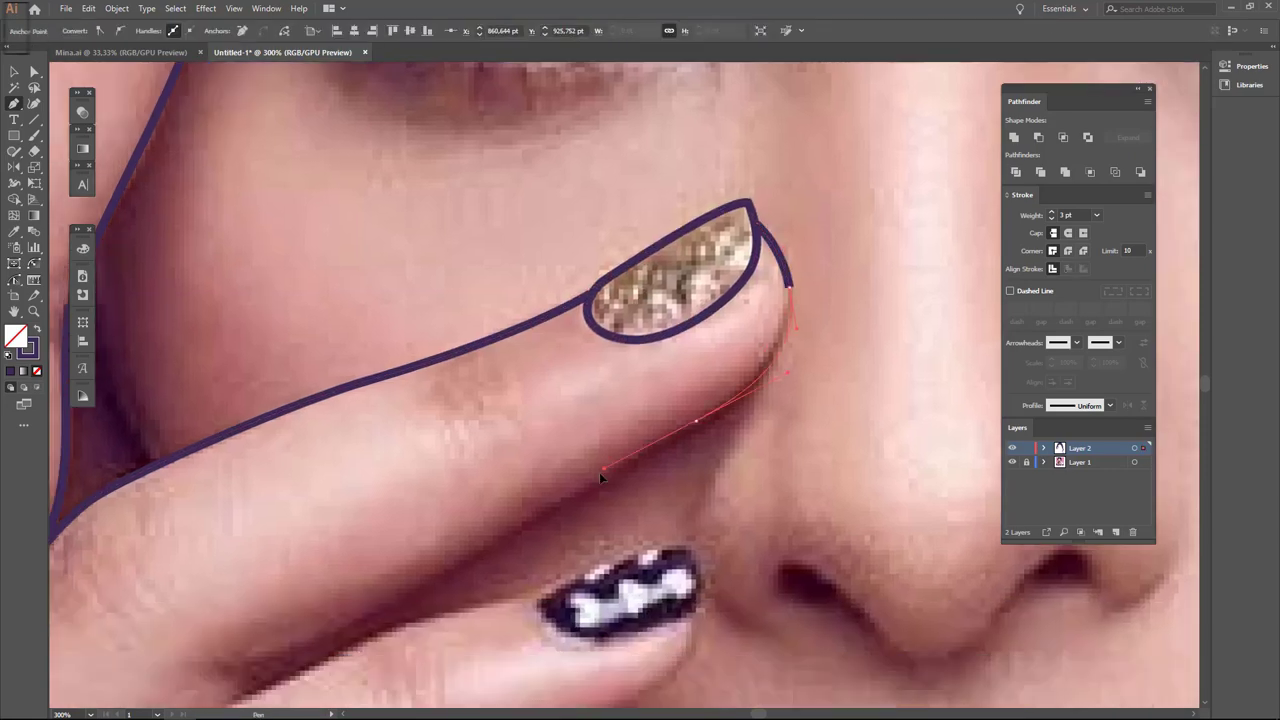
scroll(599, 472, "down", 4)
scroll(440, 423, "down", 3)
scroll(440, 423, "left", 2)
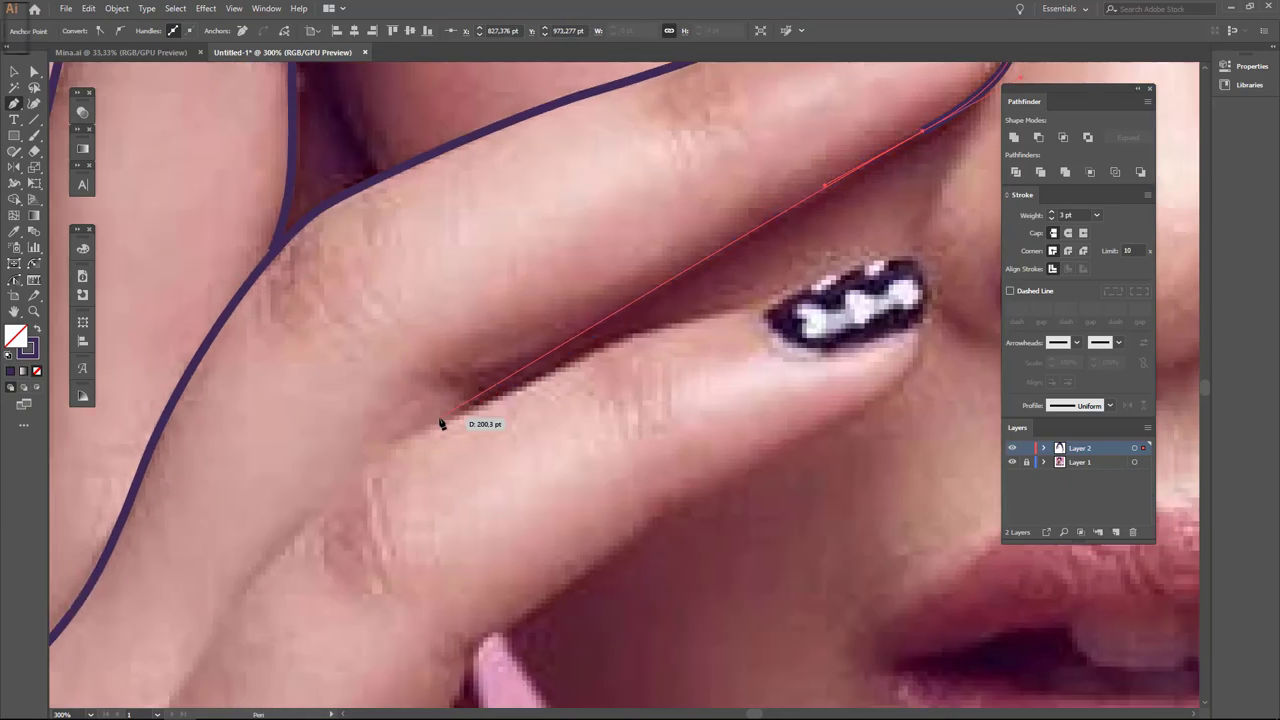
scroll(338, 448, "down", 3)
left_click(343, 451)
scroll(420, 371, "up", 5)
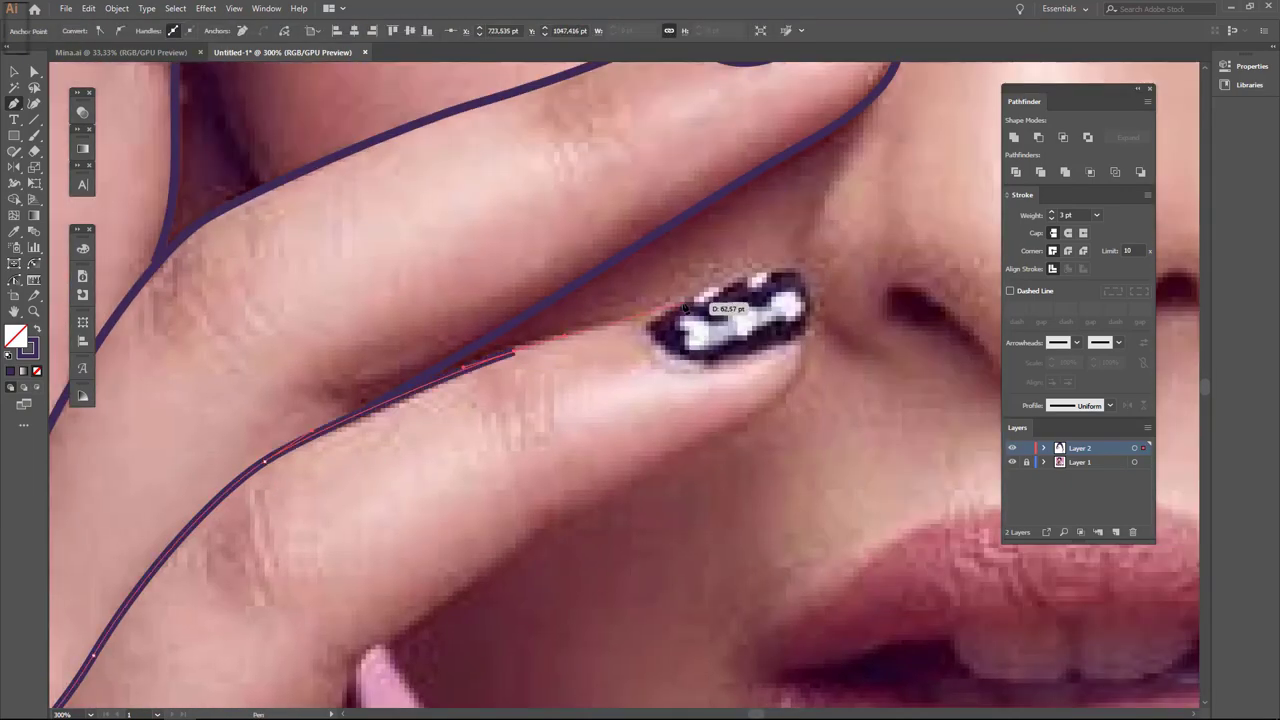
scroll(685, 308, "up", 1)
Trace the checkered nail and continue the outline down the arm edge.
left_click_drag(496, 348, 714, 328)
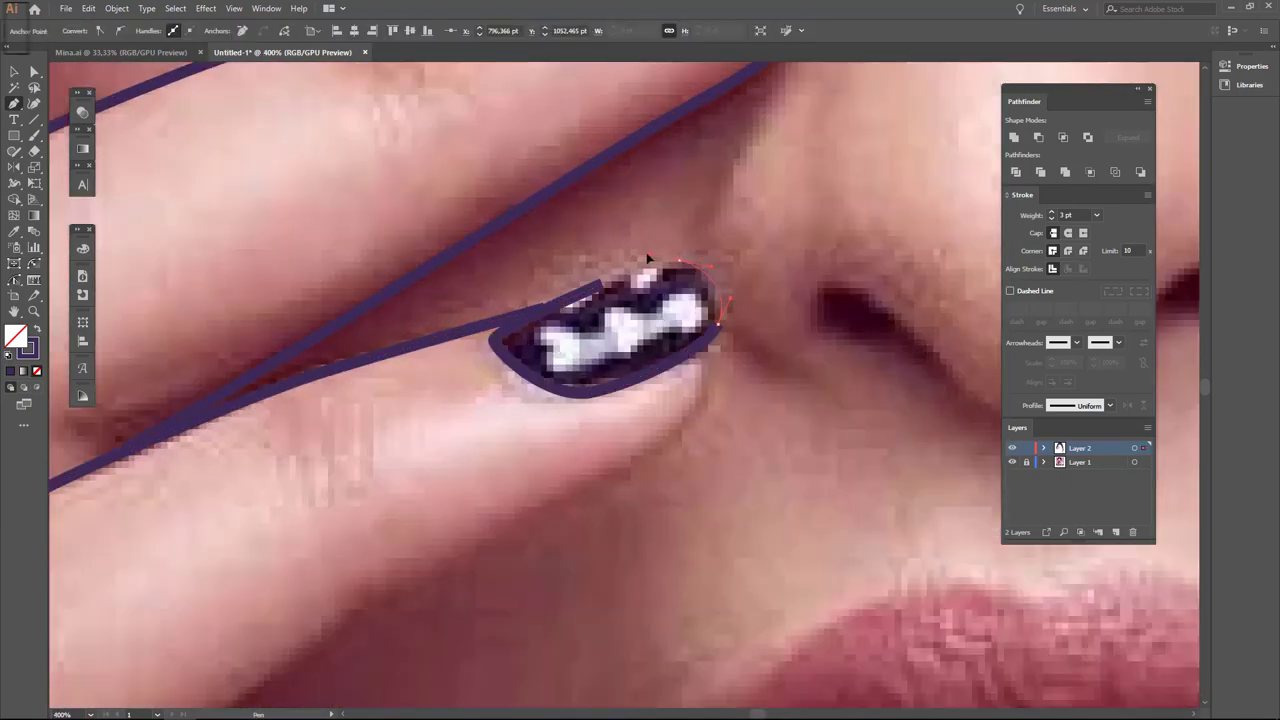
left_click(700, 400)
scroll(586, 394, "down", 3)
scroll(486, 429, "down", 3)
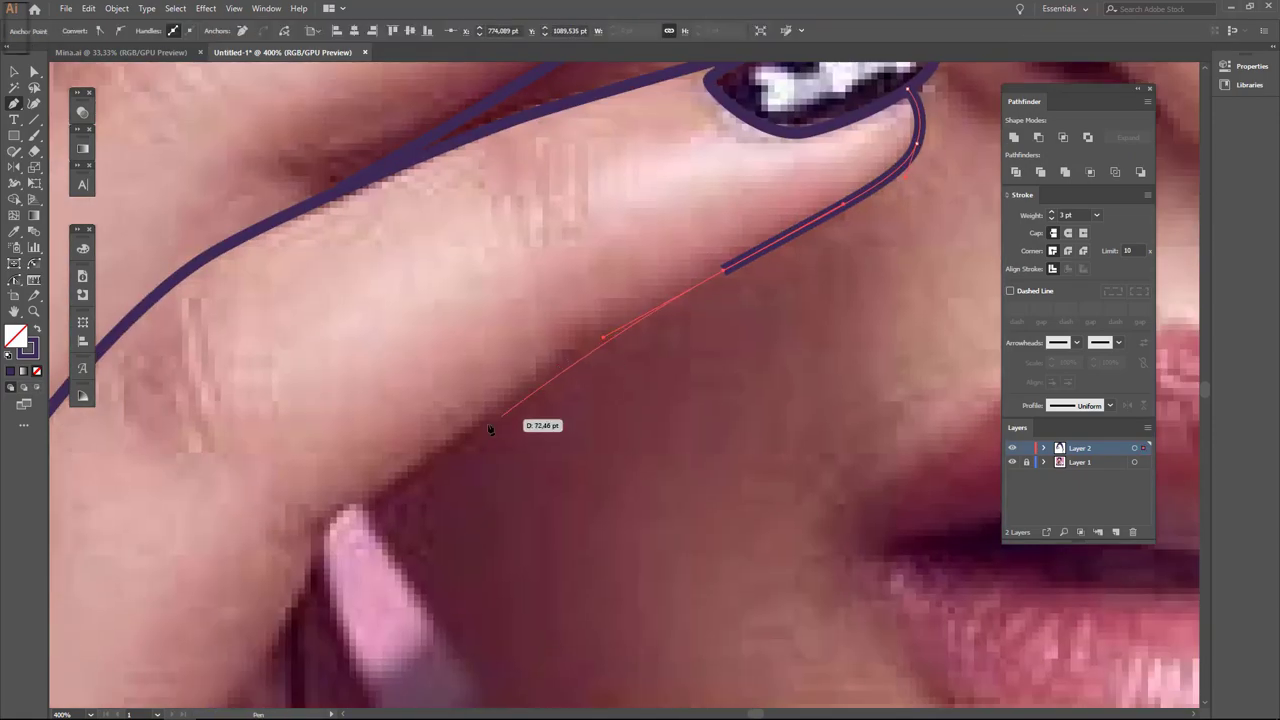
scroll(455, 395, "down", 3)
scroll(455, 395, "down", 1)
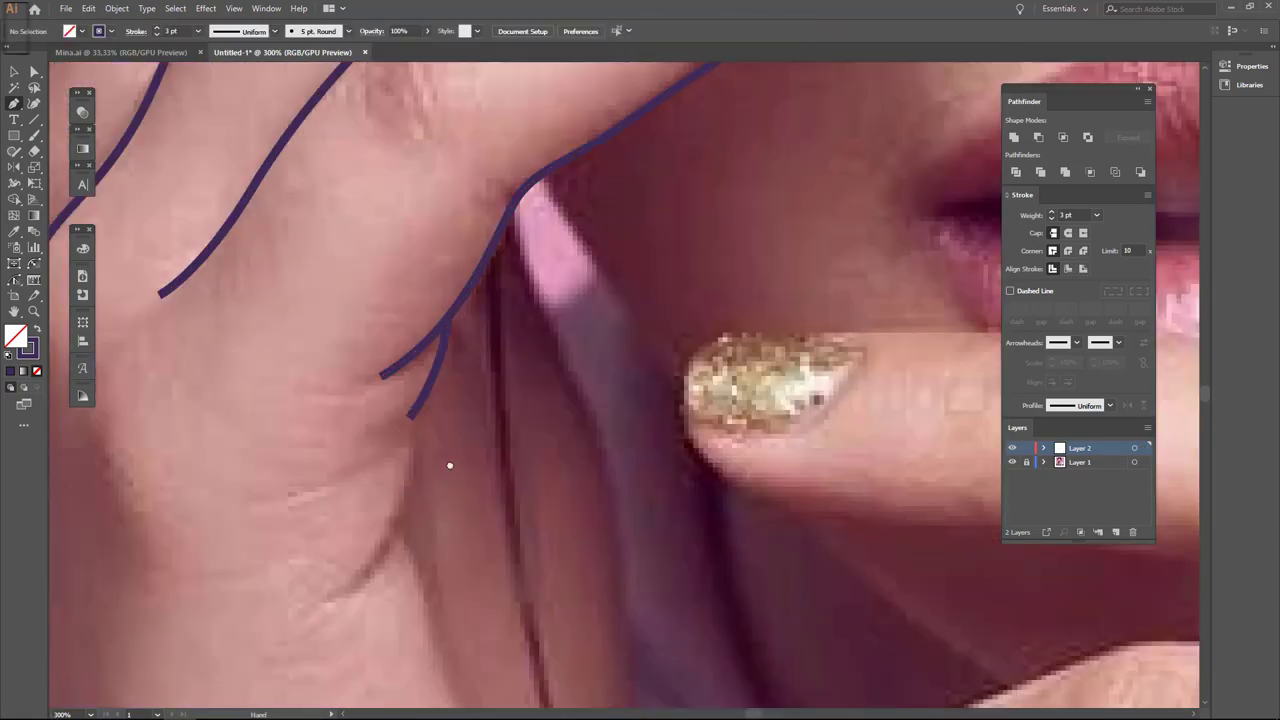
scroll(447, 440, "down", 1)
scroll(443, 420, "down", 2)
scroll(560, 280, "up", 3)
left_click(566, 271)
scroll(600, 330, "down", 2)
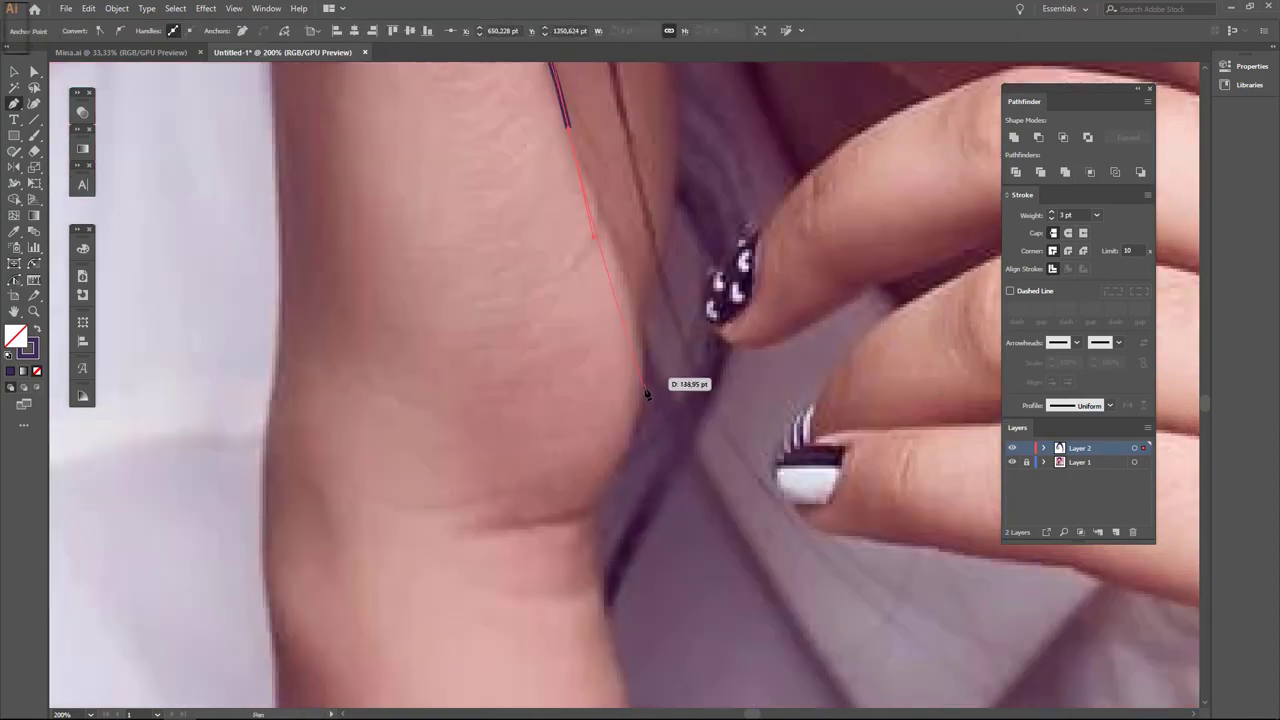
left_click_drag(647, 394, 622, 465)
scroll(548, 357, "down", 3)
key("Escape")
Outline the wrist down to where it meets the cuff.
scroll(555, 387, "down", 2)
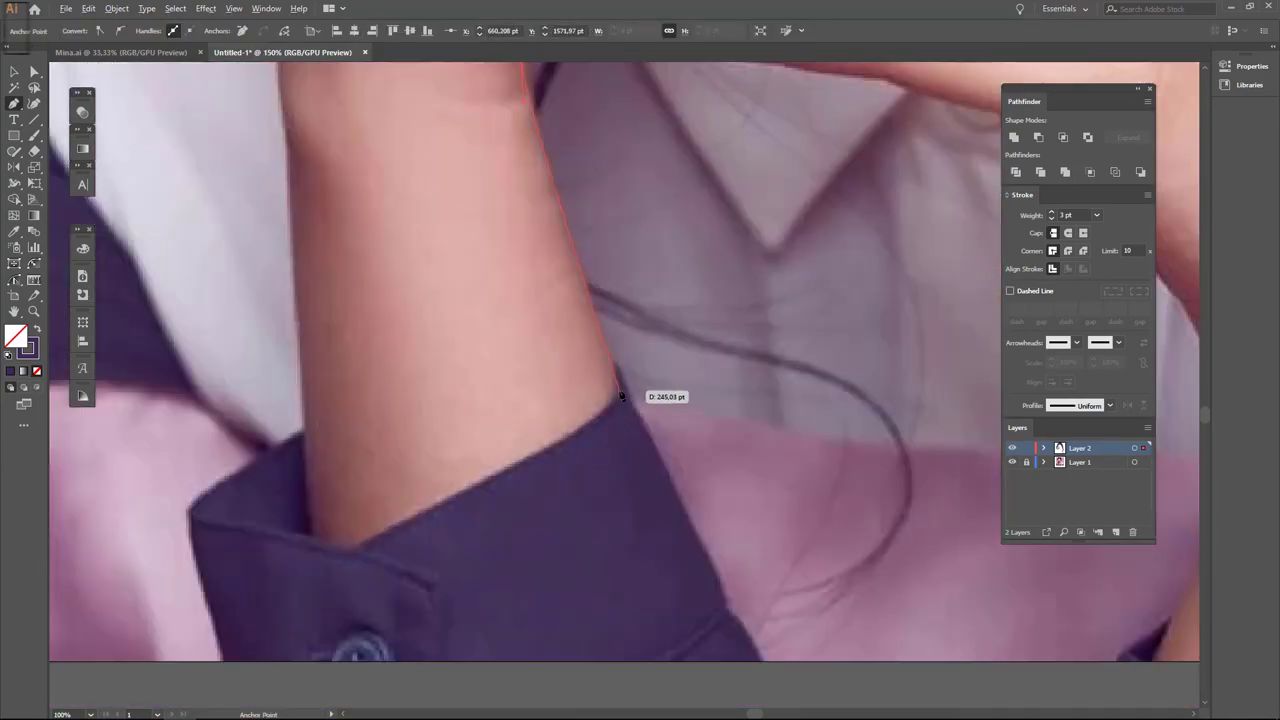
scroll(520, 340, "down", 2)
scroll(487, 295, "up", 5)
scroll(460, 463, "down", 2)
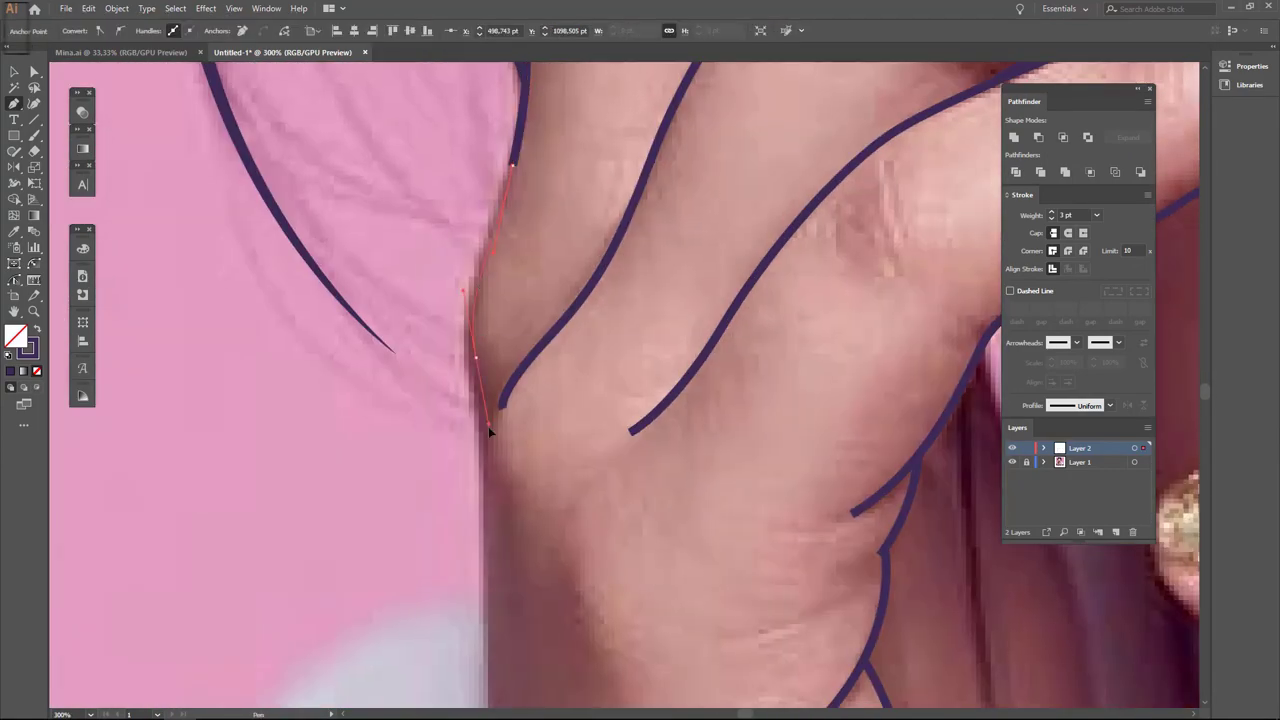
scroll(485, 425, "down", 2)
scroll(534, 466, "up", 3)
scroll(546, 314, "down", 1)
scroll(508, 343, "up", 2)
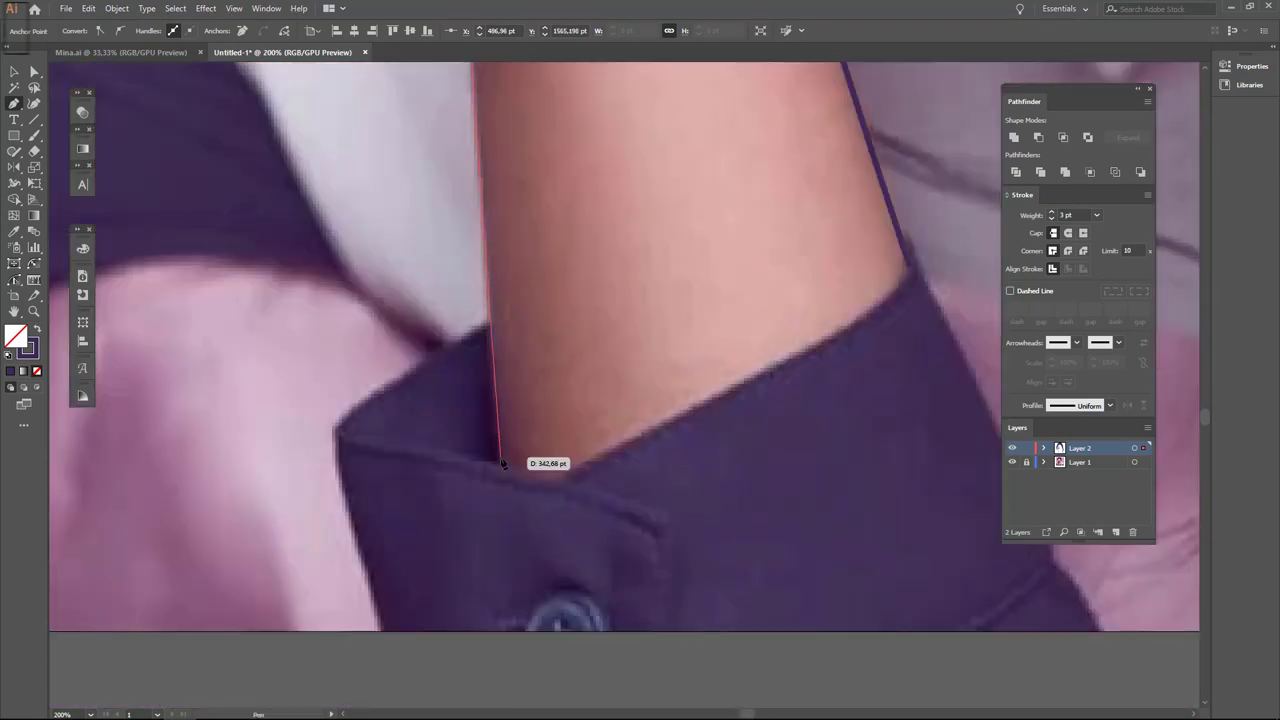
key("Escape")
left_click(385, 634)
key("Escape")
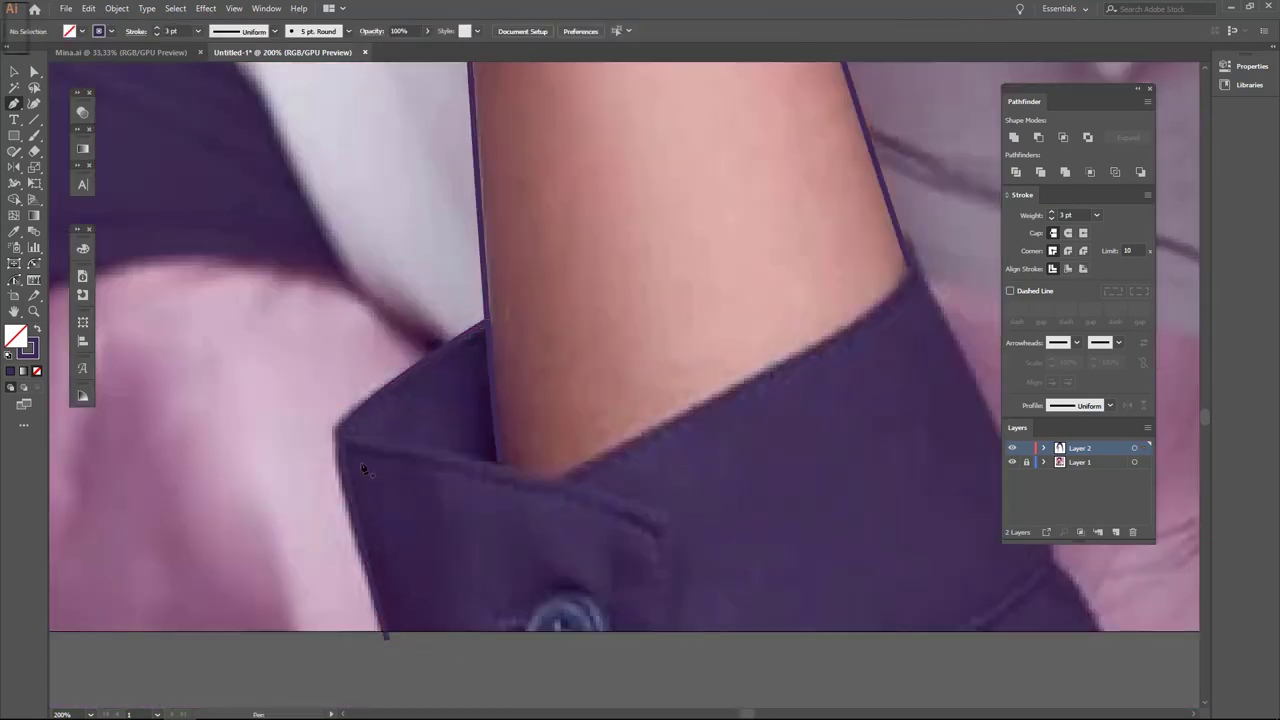
Trace the shirt cuff edges, rounding the corner where the wrist meets the cuff.
left_click(604, 489)
left_click(507, 477, "ctrl")
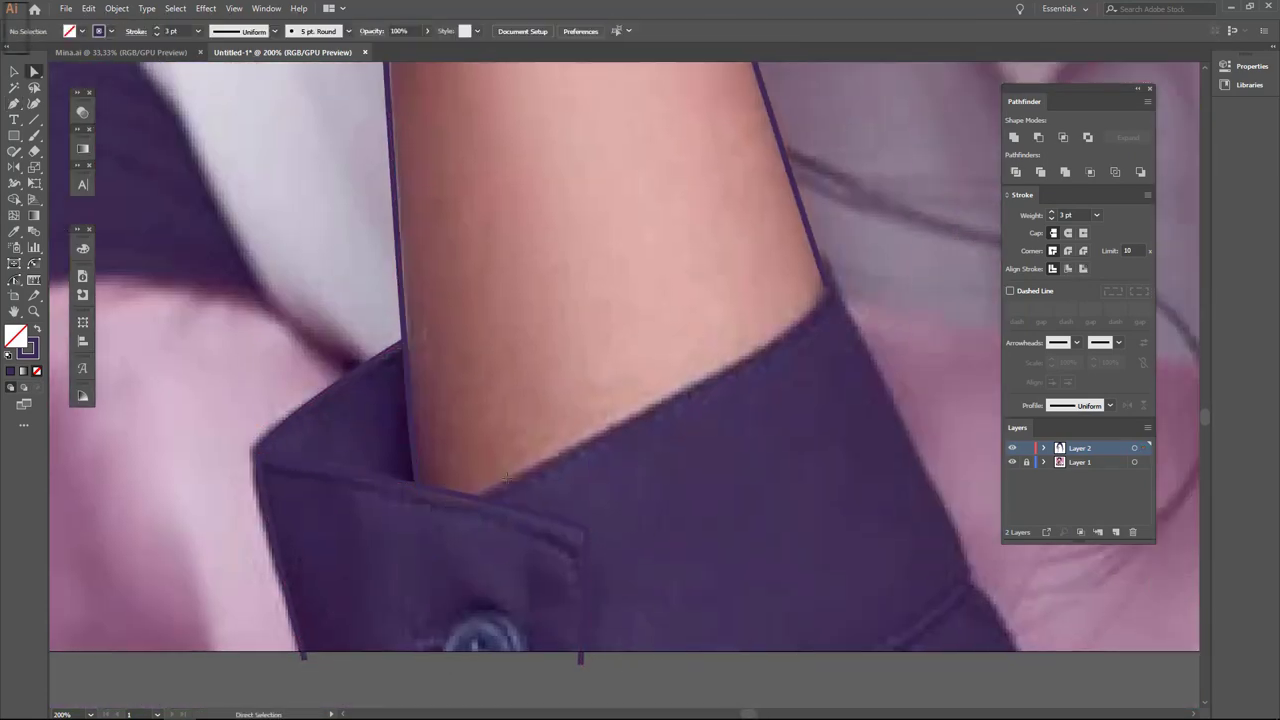
scroll(788, 335, "up", 2)
left_click_drag(811, 260, 797, 205)
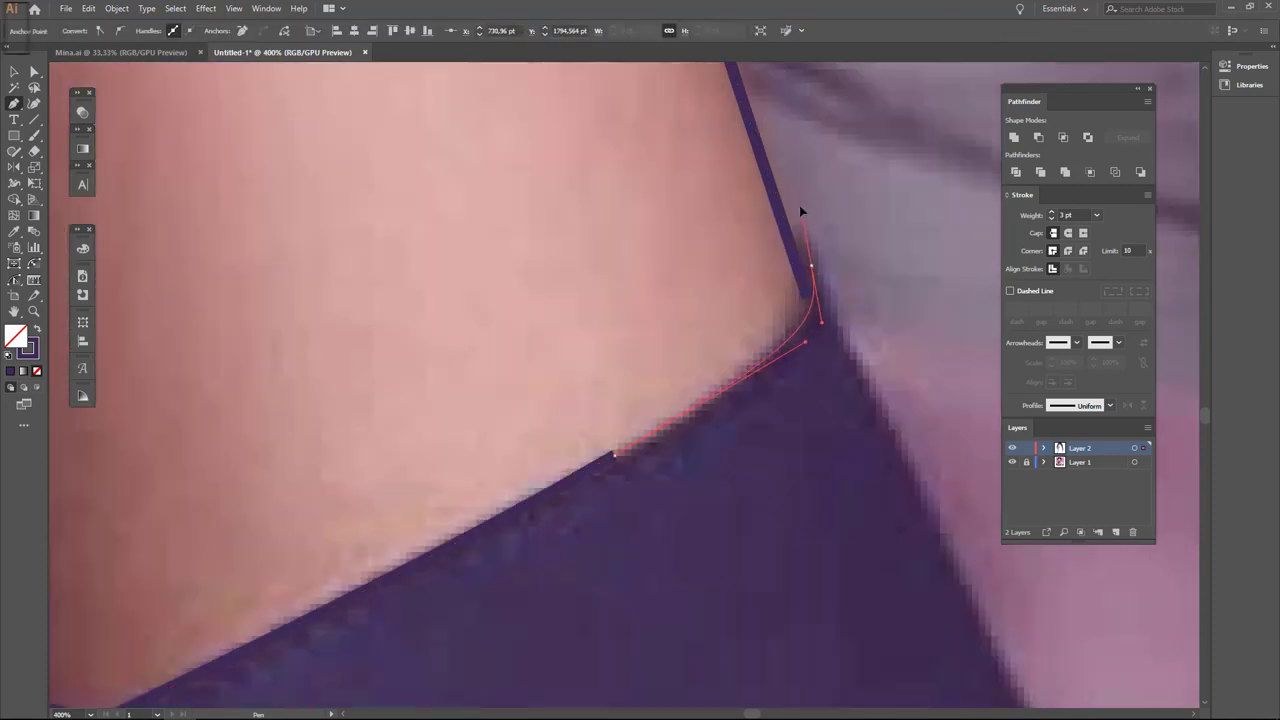
key("Escape")
key("ctrl+minus")
left_click(745, 490)
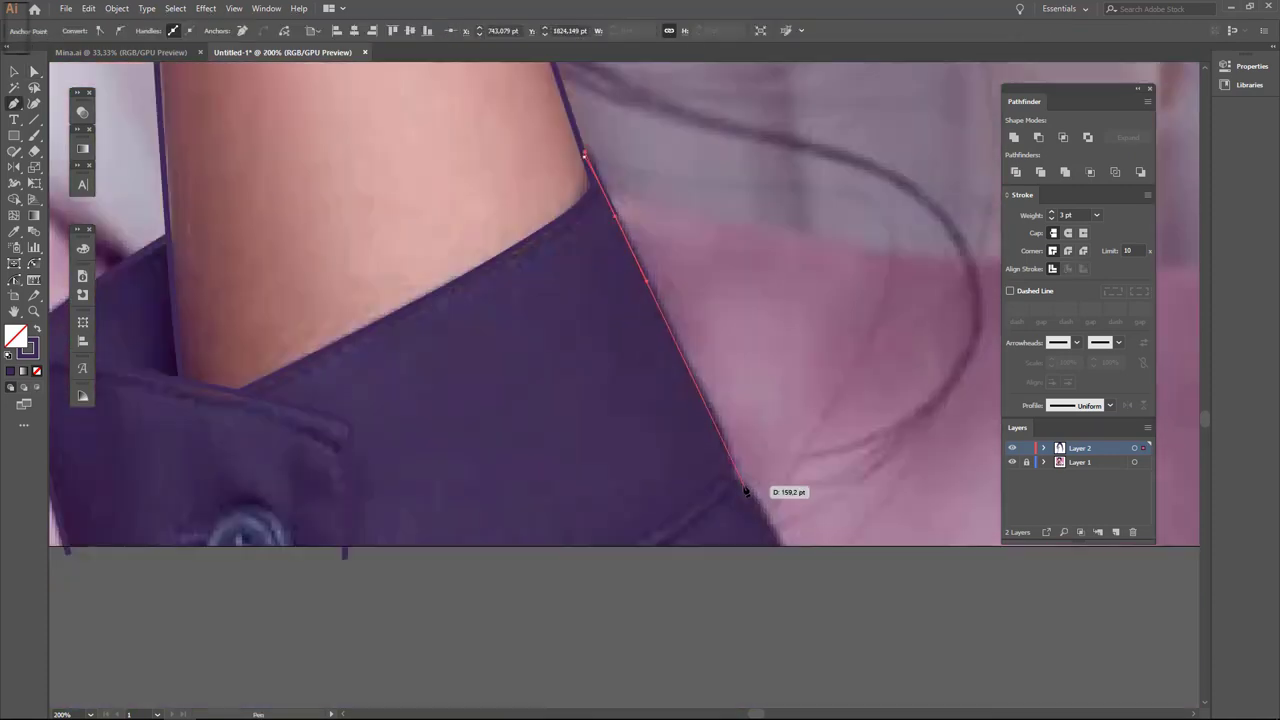
left_click(671, 540, "ctrl")
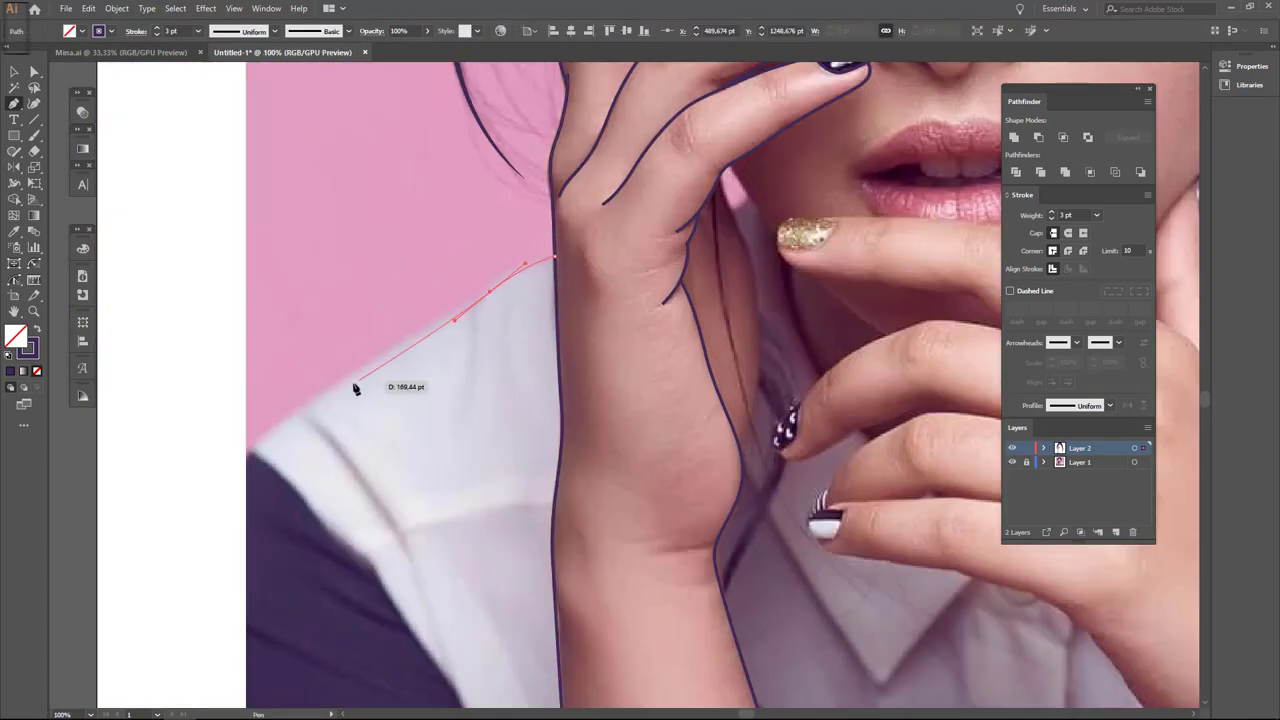
Outline the shoulder, sleeve corner and the dark-sleeve-to-white-shirt fold.
scroll(355, 388, "left", 4)
left_click(349, 414)
scroll(355, 400, "down", 3)
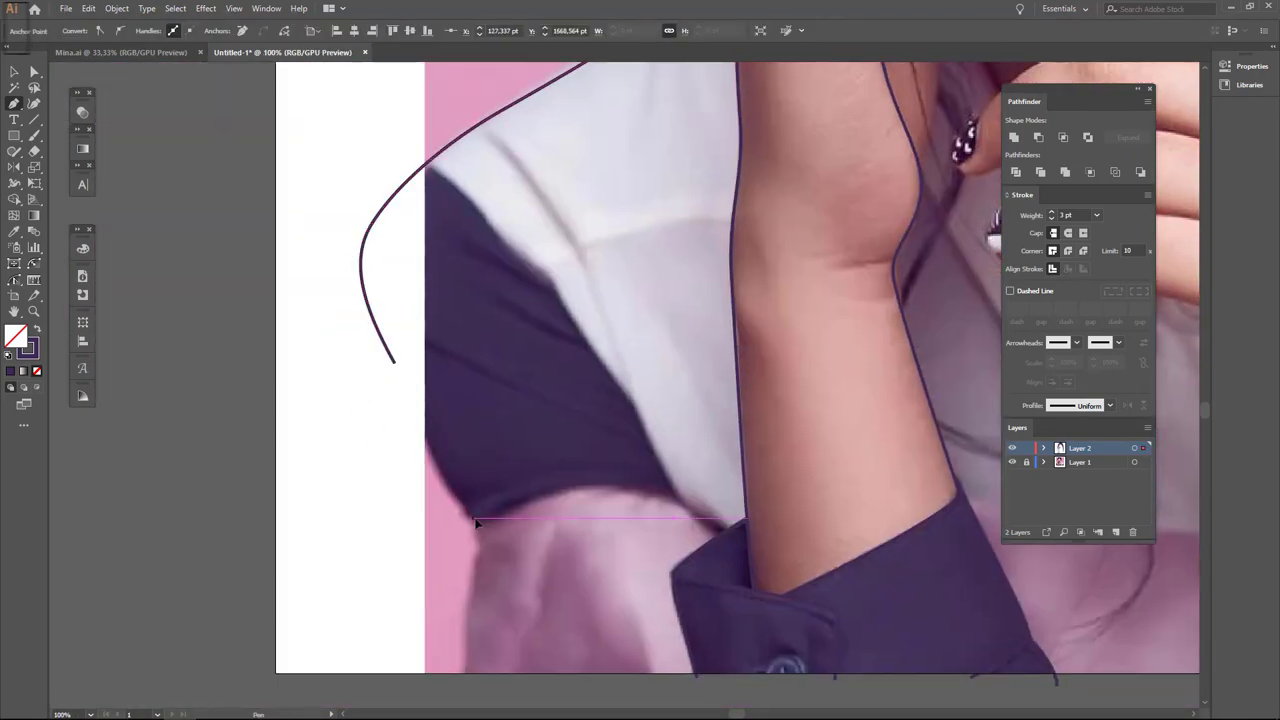
left_click_drag(476, 522, 492, 449)
scroll(528, 449, "up", 2)
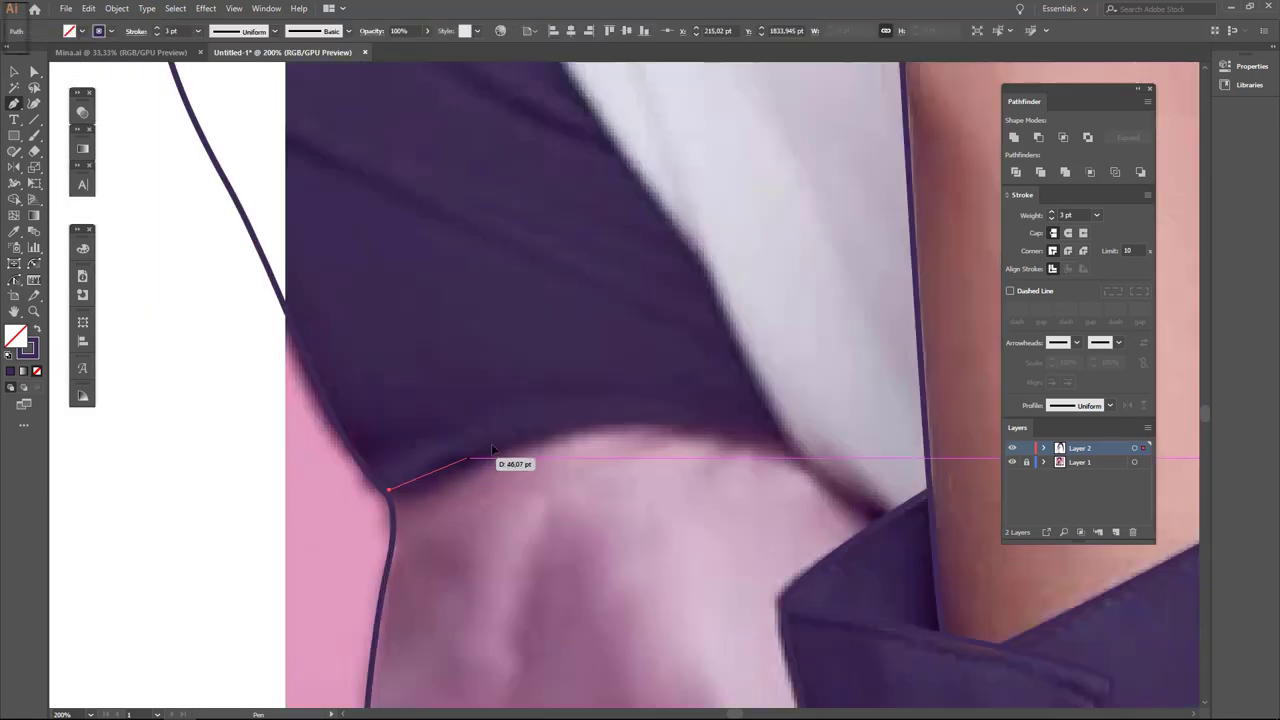
scroll(590, 425, "right", 3)
left_click(594, 422)
scroll(586, 440, "up", 5)
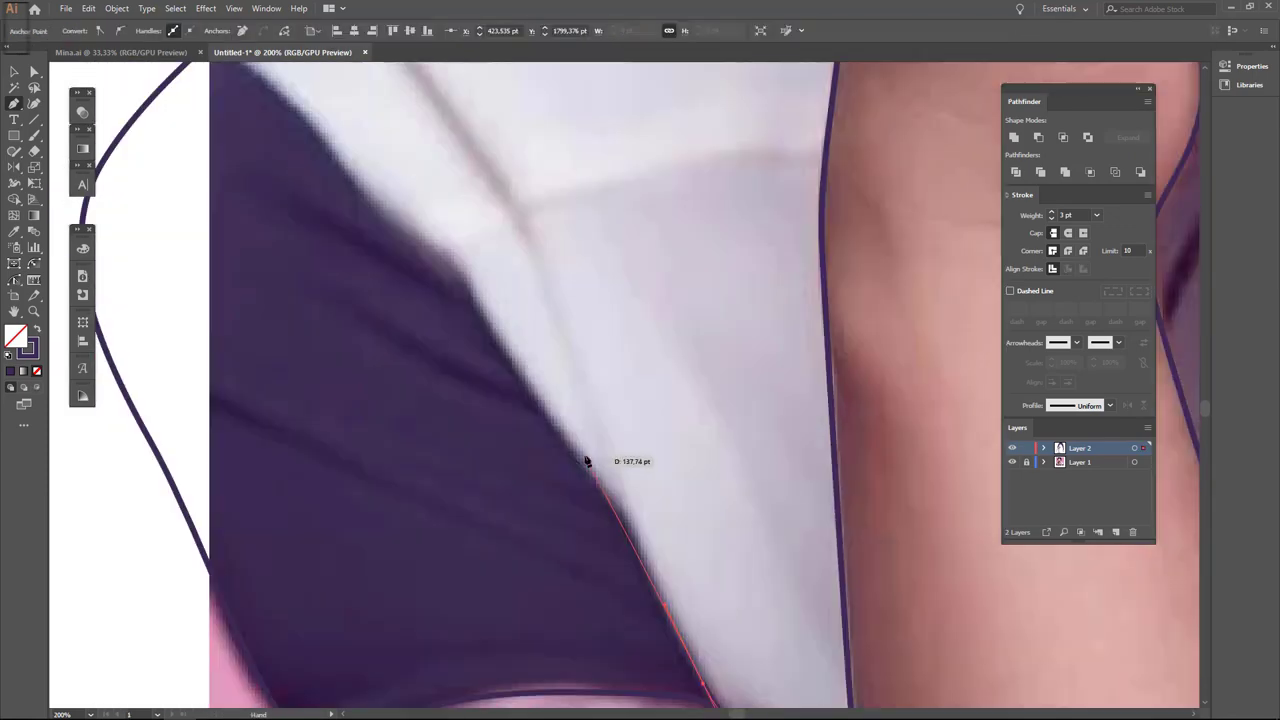
left_click(500, 388)
scroll(483, 374, "down", 2)
scroll(517, 383, "right", 2)
scroll(543, 366, "down", 2)
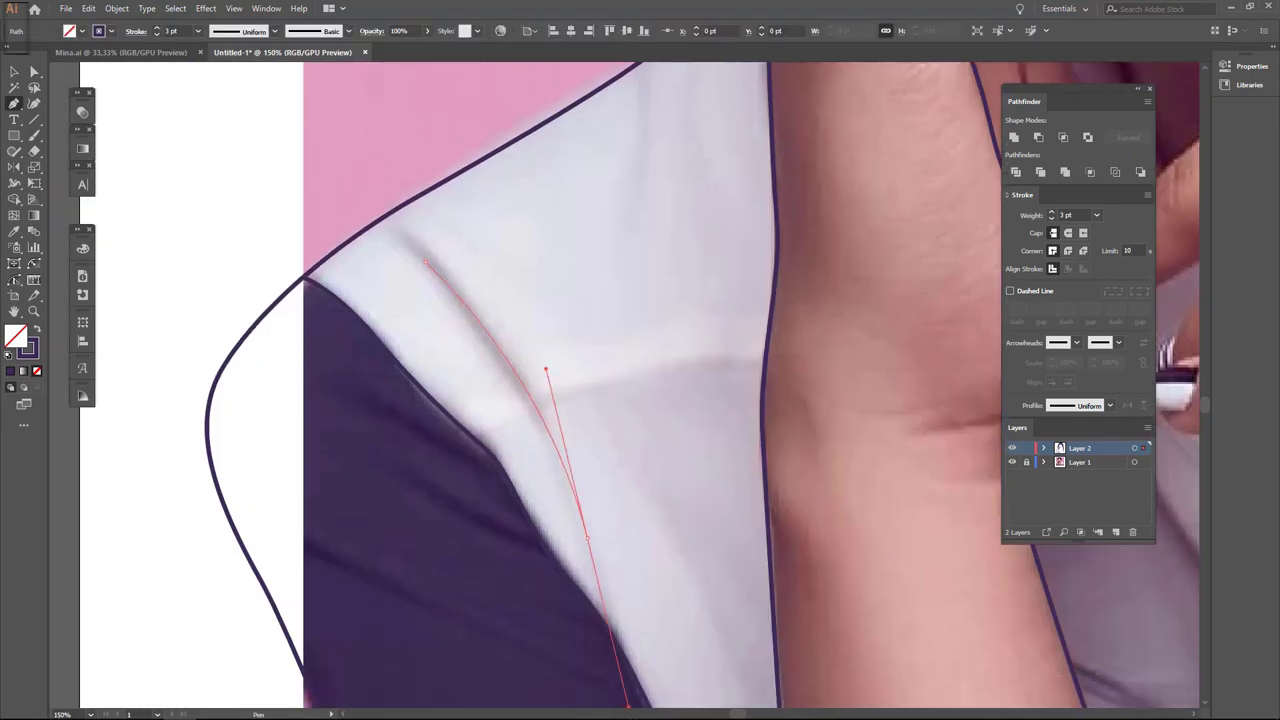
key("Escape")
Draw a curved crease line along the finger edge.
scroll(655, 366, "up", 5)
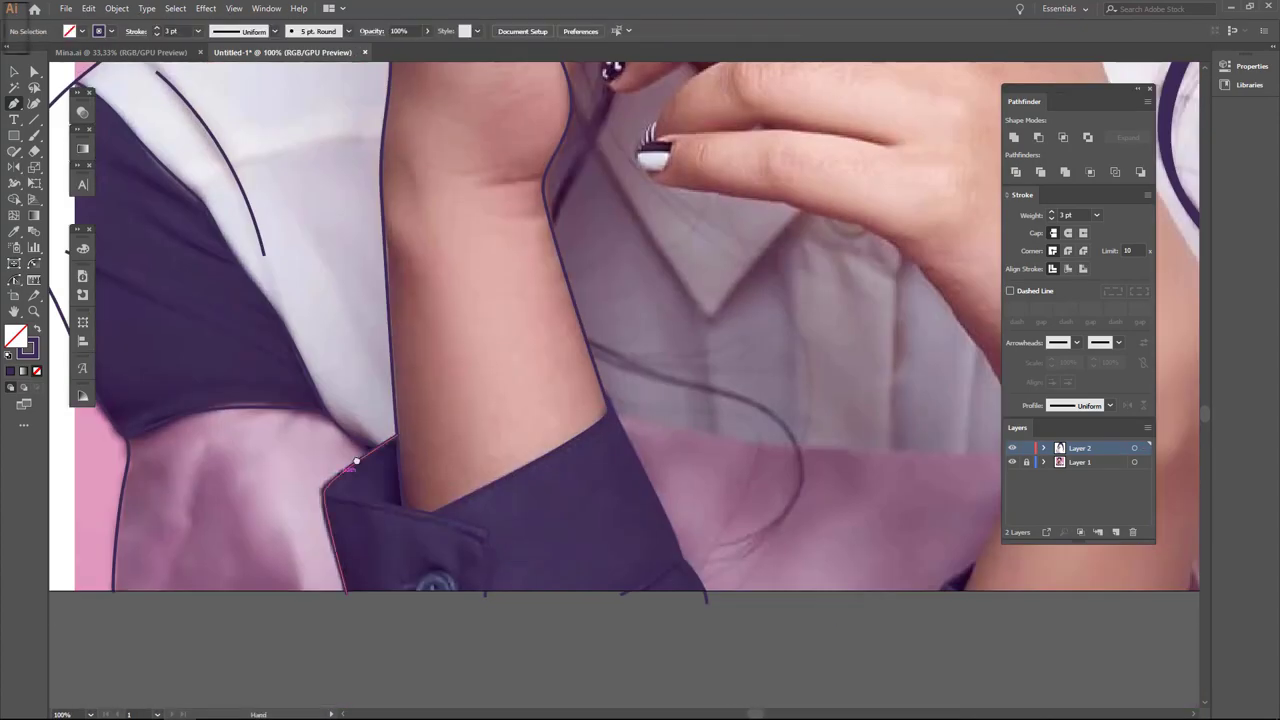
scroll(600, 350, "up", 5)
scroll(600, 350, "up", 5)
left_click_drag(437, 237, 390, 193)
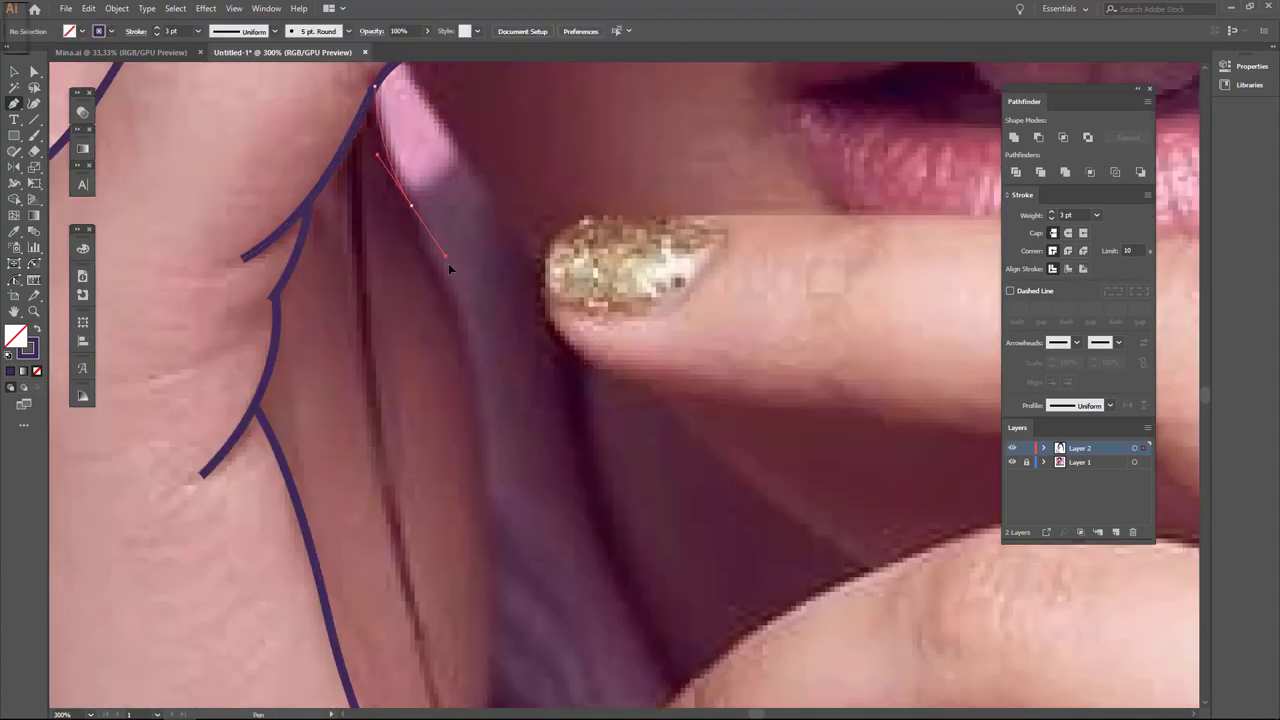
scroll(526, 550, "down", 3)
scroll(490, 550, "down", 3)
left_click(485, 548)
scroll(573, 455, "down", 3)
key("Escape")
Start a line tracing down the collar edge.
scroll(574, 455, "up", 5)
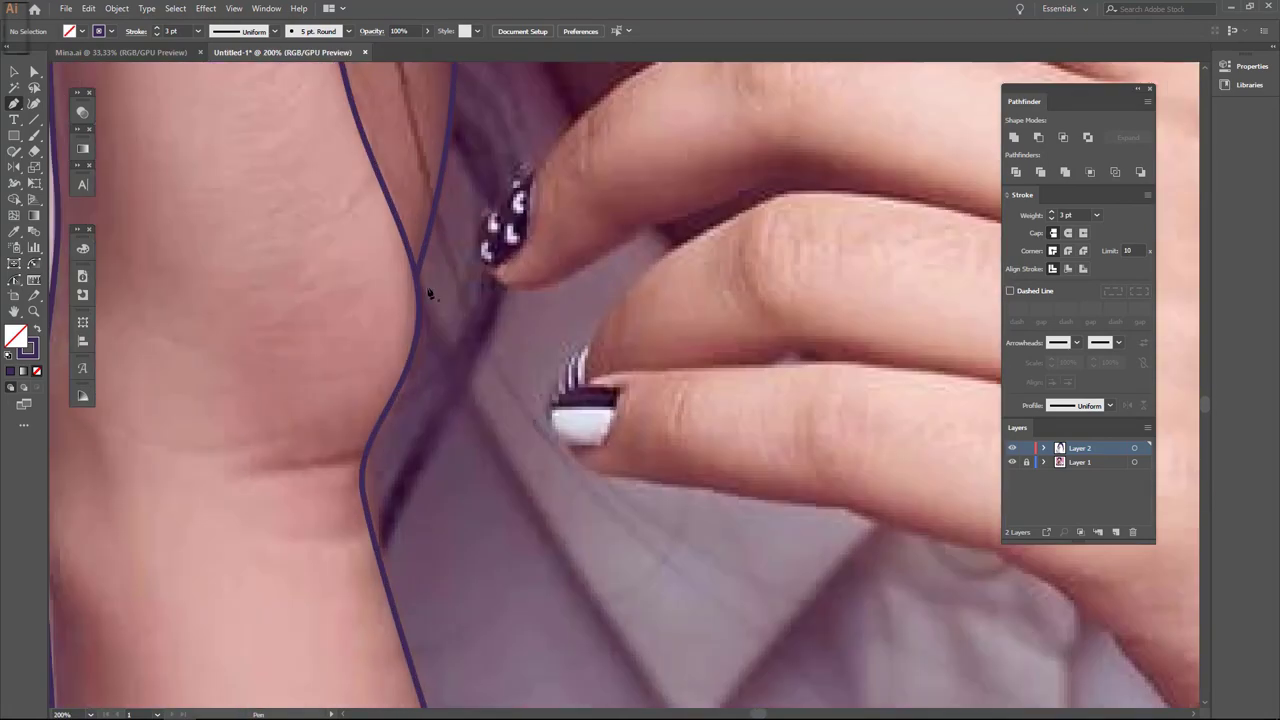
scroll(519, 441, "down", 2)
left_click(594, 548)
left_click(654, 608)
scroll(483, 560, "right", 3)
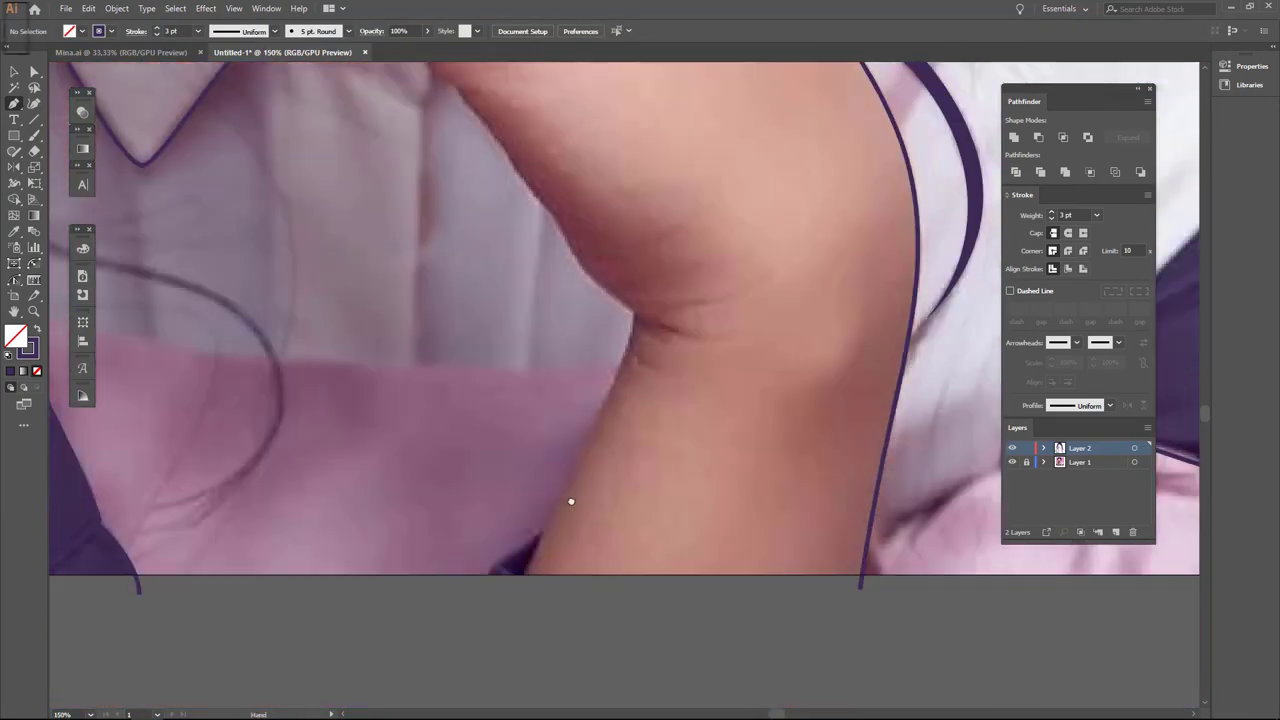
Pan to the arm and outline the top of the fingernail.
key("ctrl+plus")
key("ctrl+plus")
mouse_move(517, 366)
left_mouse_down()
mouse_move(509, 434)
mouse_move(569, 511)
mouse_move(563, 500)
mouse_move(530, 517)
left_mouse_up()
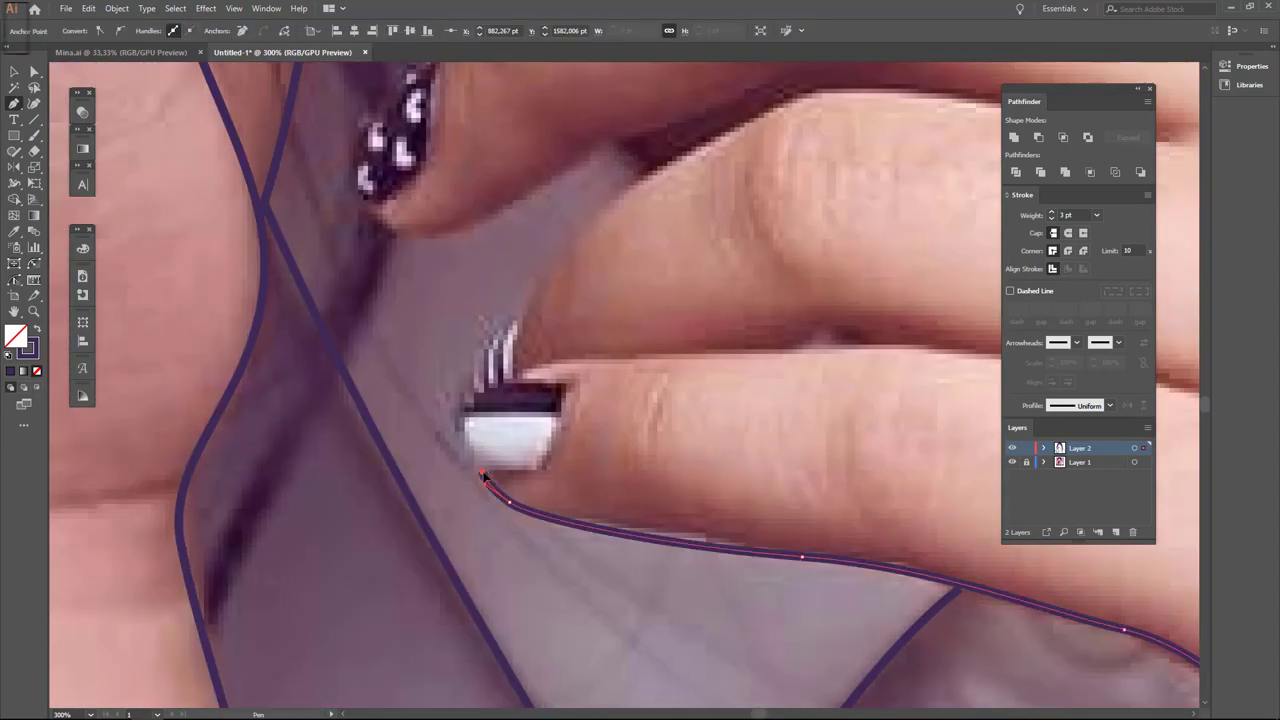
scroll(484, 477, "up", 1)
left_click_drag(567, 424, 453, 465)
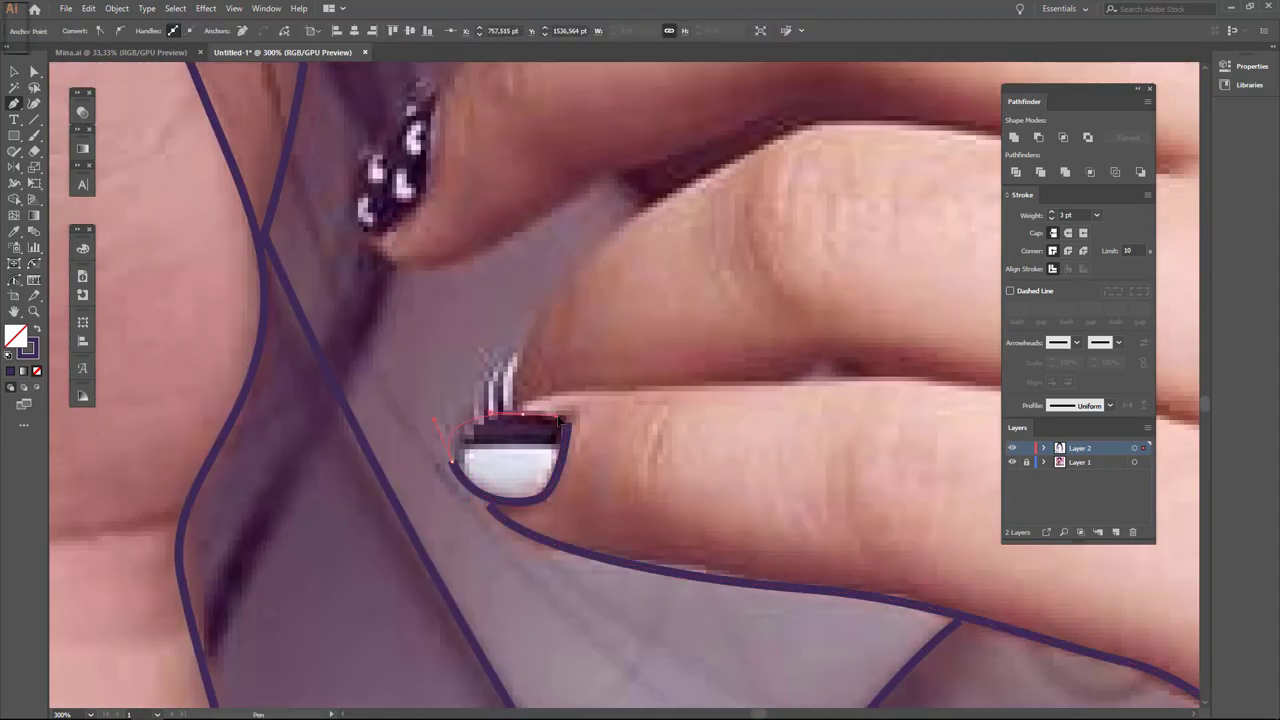
scroll(457, 434, "right", 5)
scroll(480, 450, "right", 9)
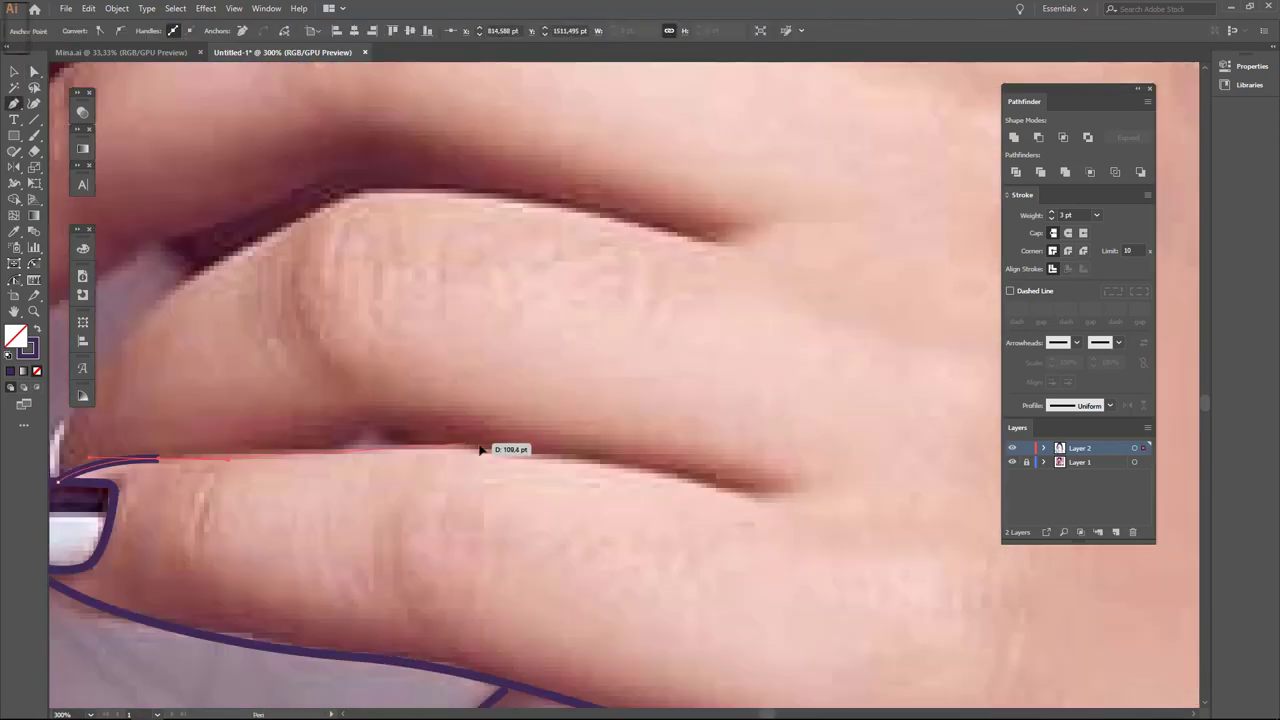
left_click(735, 507)
key("ctrl+minus")
Trace the finger edge and outline the next fingernail with curved points.
key("ctrl+plus")
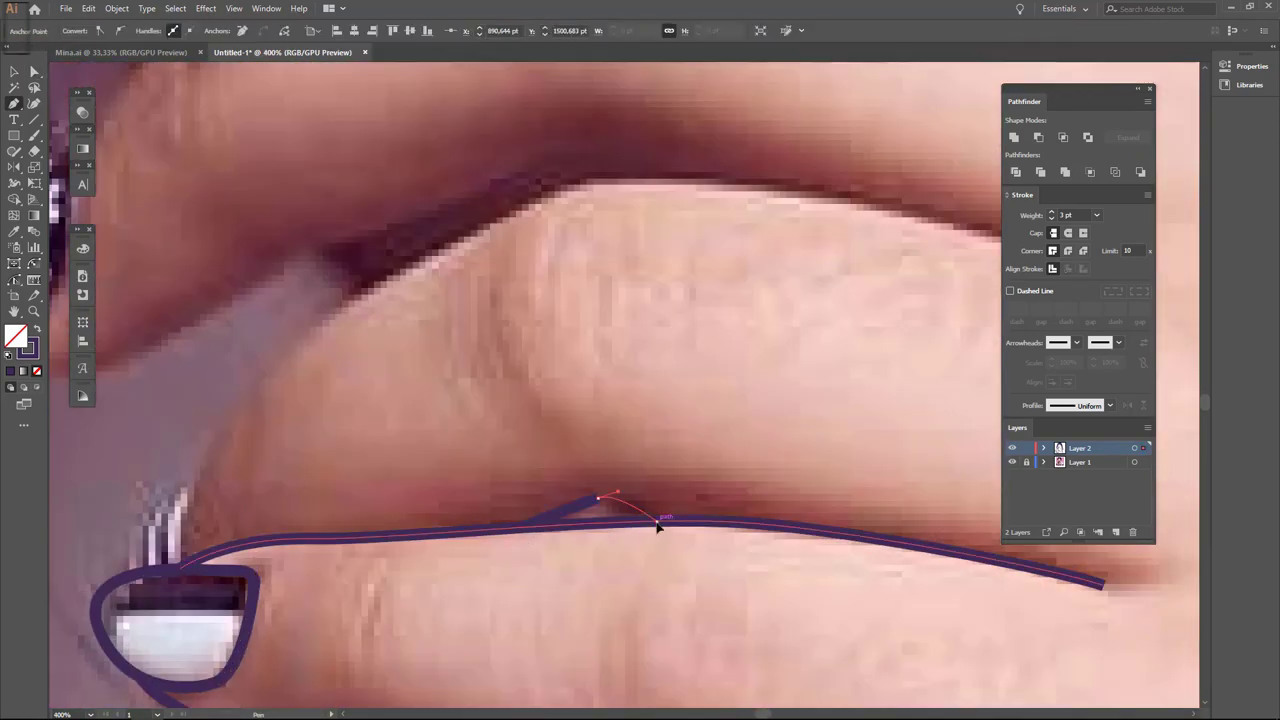
key("ctrl+plus")
key("ctrl+minus")
scroll(443, 406, "up", 3)
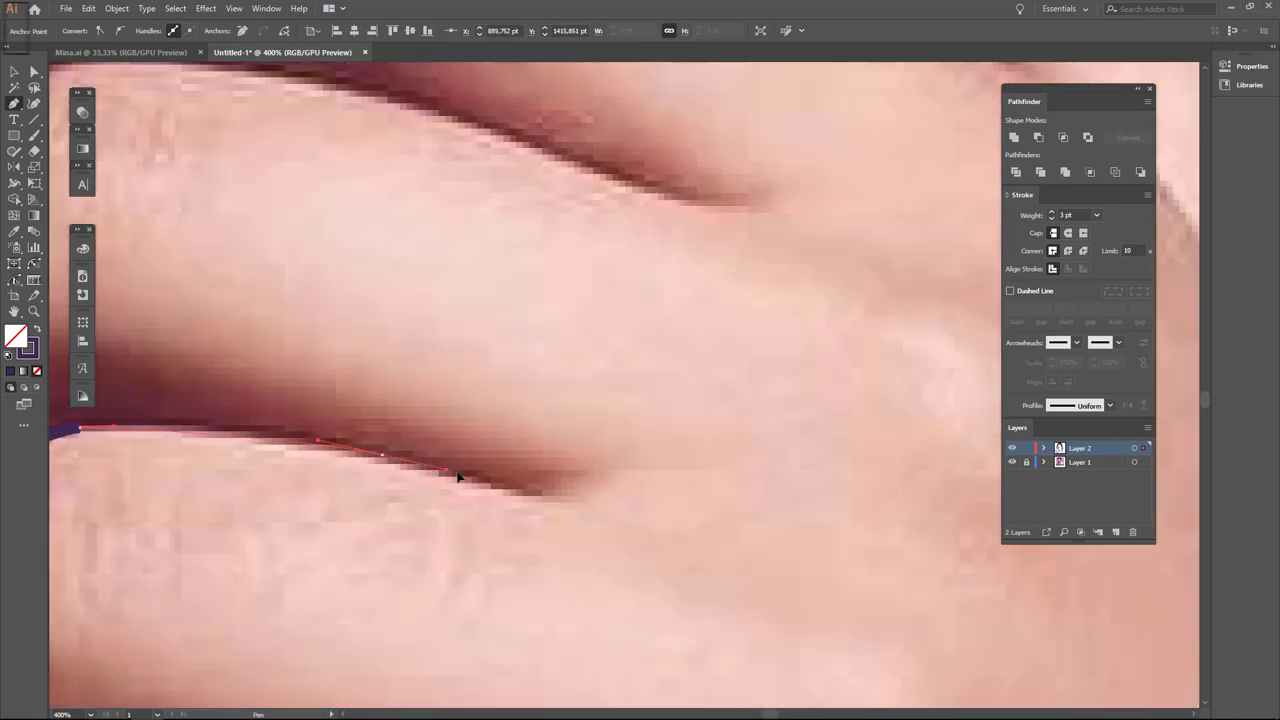
key("ctrl+plus")
left_click_drag(685, 440, 587, 430)
left_click_drag(313, 535, 580, 500)
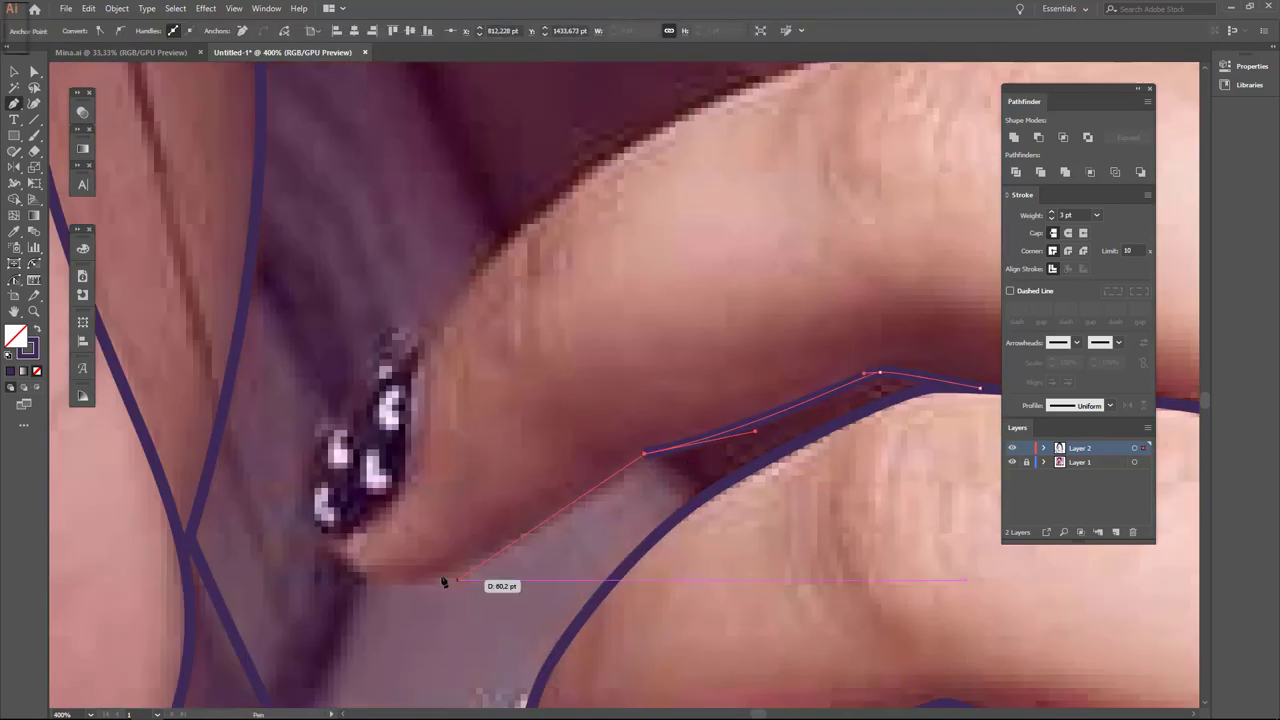
left_click(400, 484)
left_click_drag(318, 524, 297, 492)
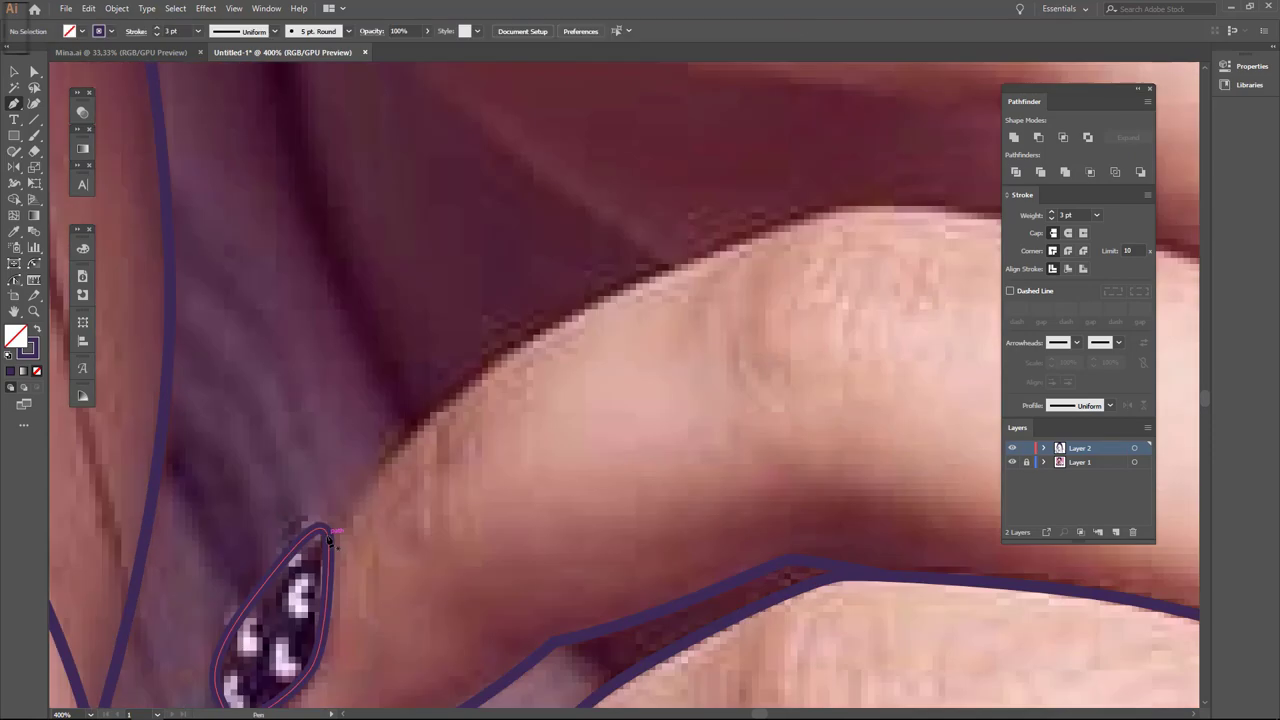
Extend the finger outline down to the fingertip below the lips.
left_click_drag(419, 357, 350, 457)
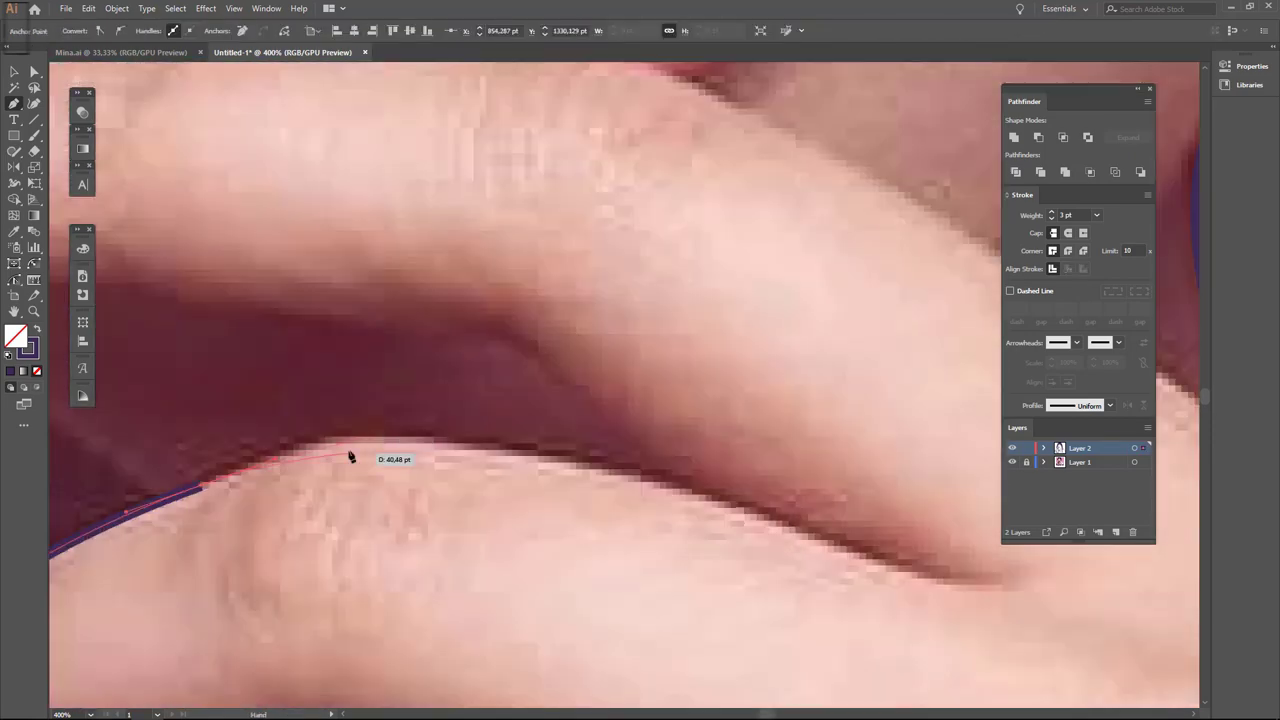
key("ctrl+minus")
left_click(612, 481)
left_click_drag(614, 480, 634, 534)
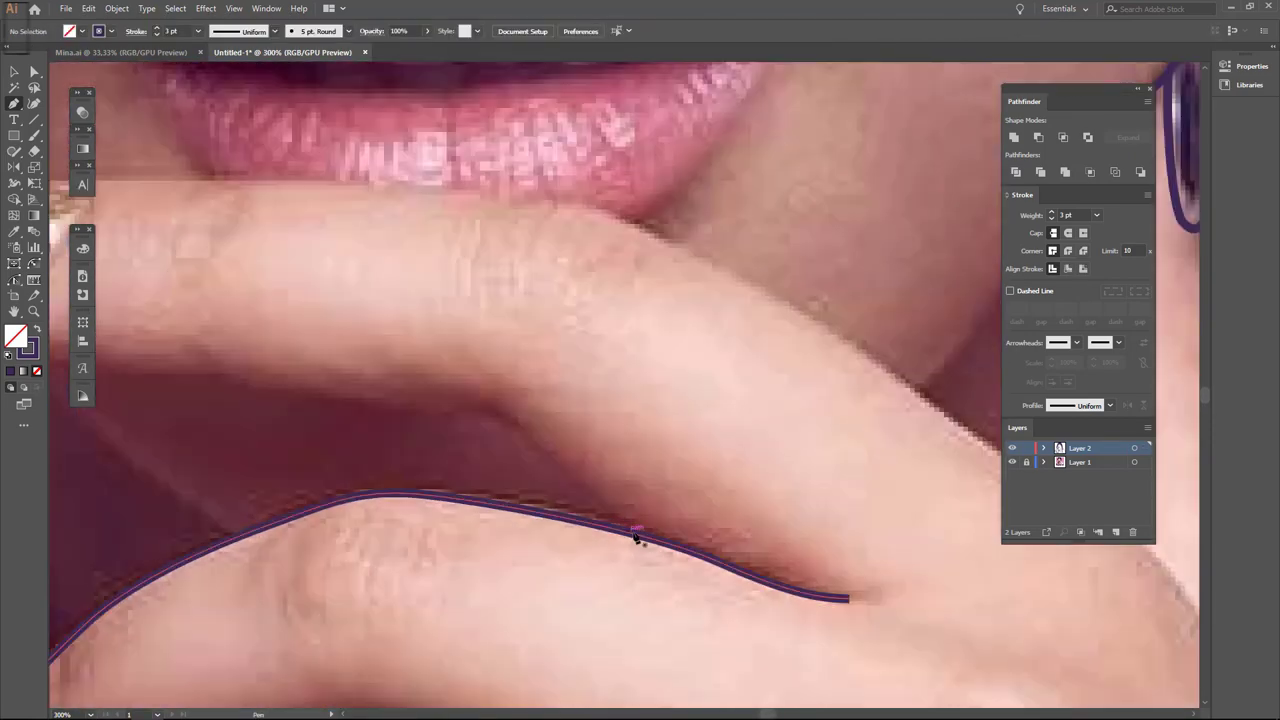
left_click_drag(704, 493, 645, 455)
left_click_drag(465, 455, 550, 494)
left_click_drag(553, 494, 443, 479)
left_click_drag(181, 360, 181, 360)
Outline the glittery fingernail and reposition its left anchor with Direct Selection.
key("ctrl+plus")
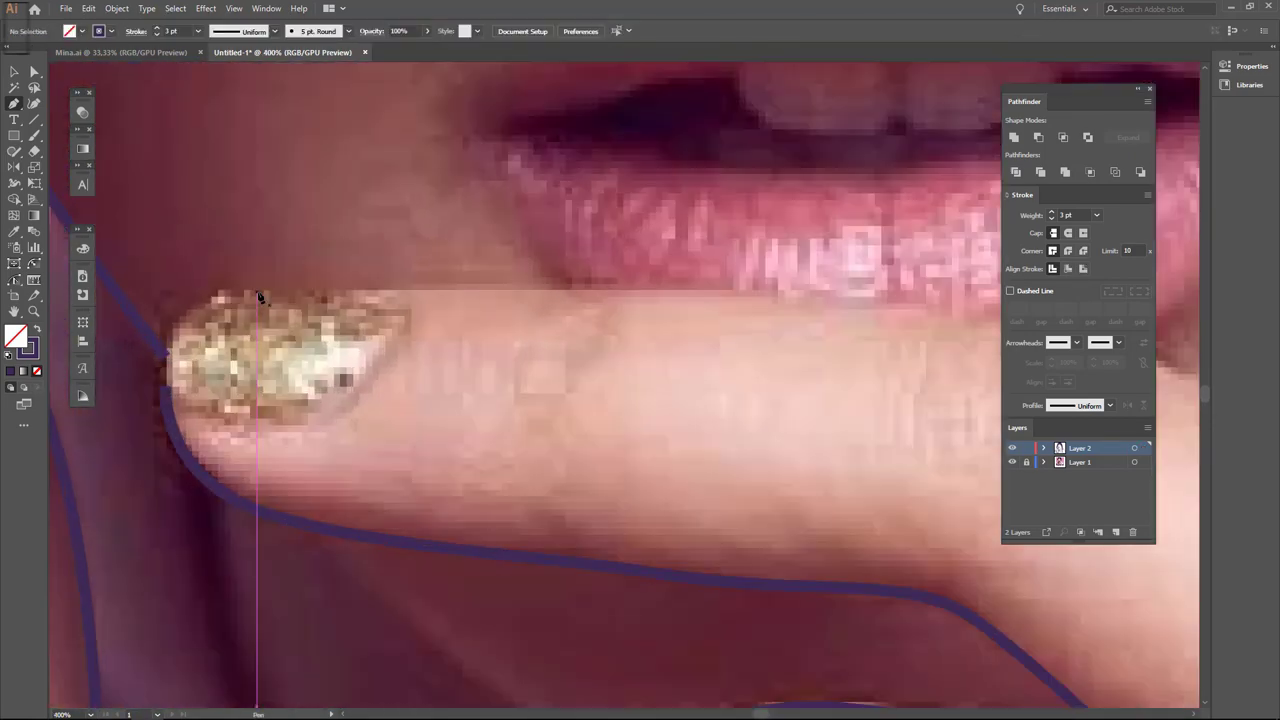
left_click(408, 316)
left_click_drag(297, 425, 243, 433)
key("ctrl+plus")
key("ctrl+plus")
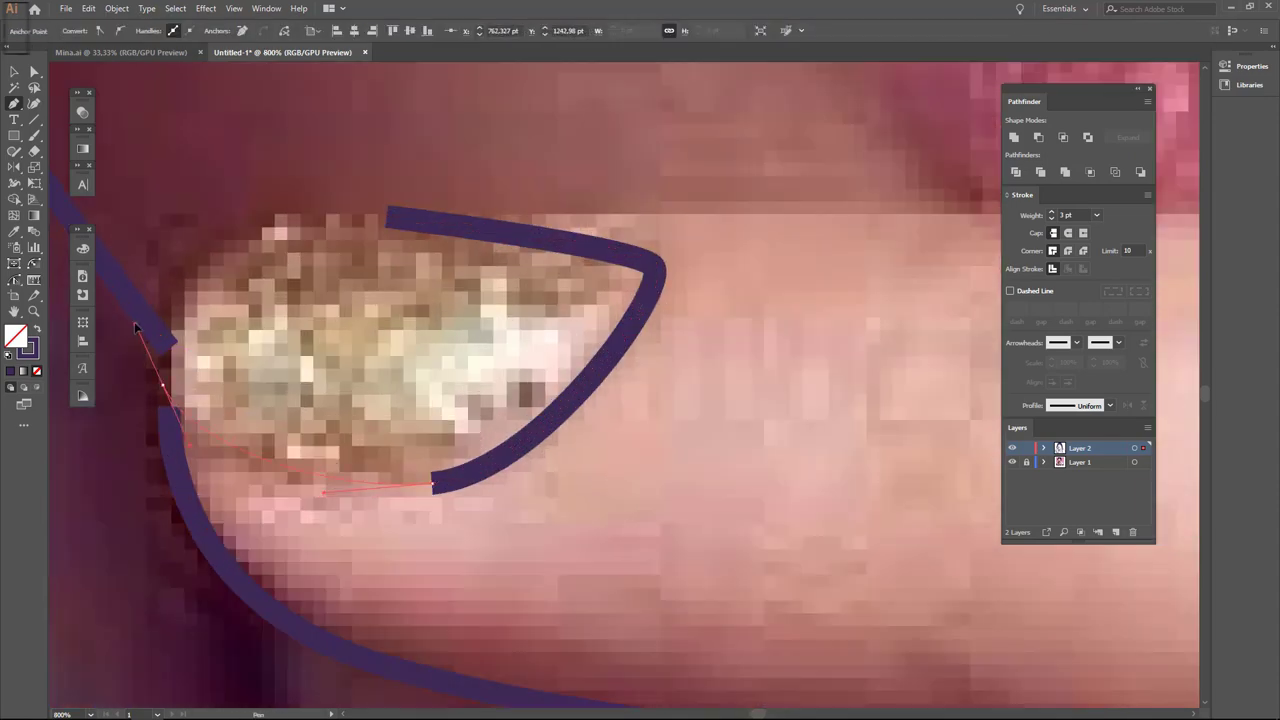
left_click(386, 208)
key("a")
mouse_move(171, 350)
left_mouse_down()
mouse_move(163, 342)
mouse_move(185, 408)
left_mouse_up()
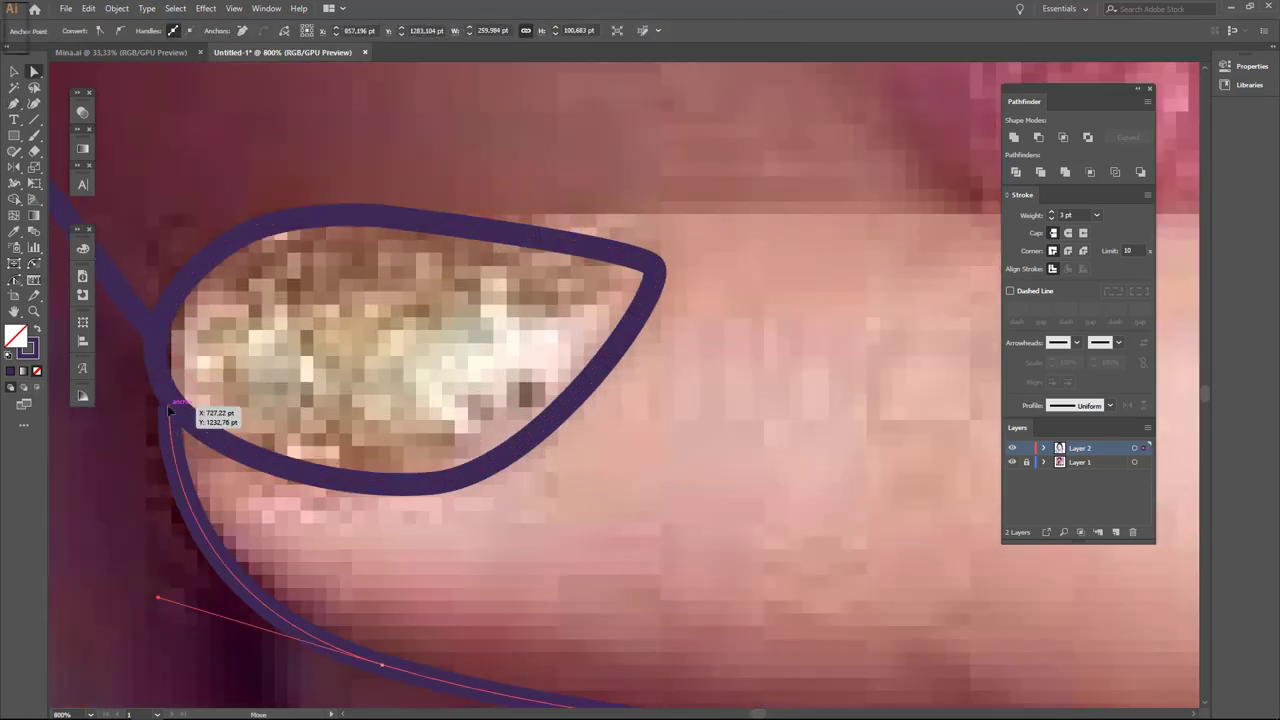
key("ctrl+minus")
key("ctrl+minus")
key("ctrl+minus")
Start another finger outline, then zoom out to view the whole portrait.
key("p")
left_click(300, 333)
key("ctrl+plus")
key("ctrl+plus")
key("ctrl+minus")
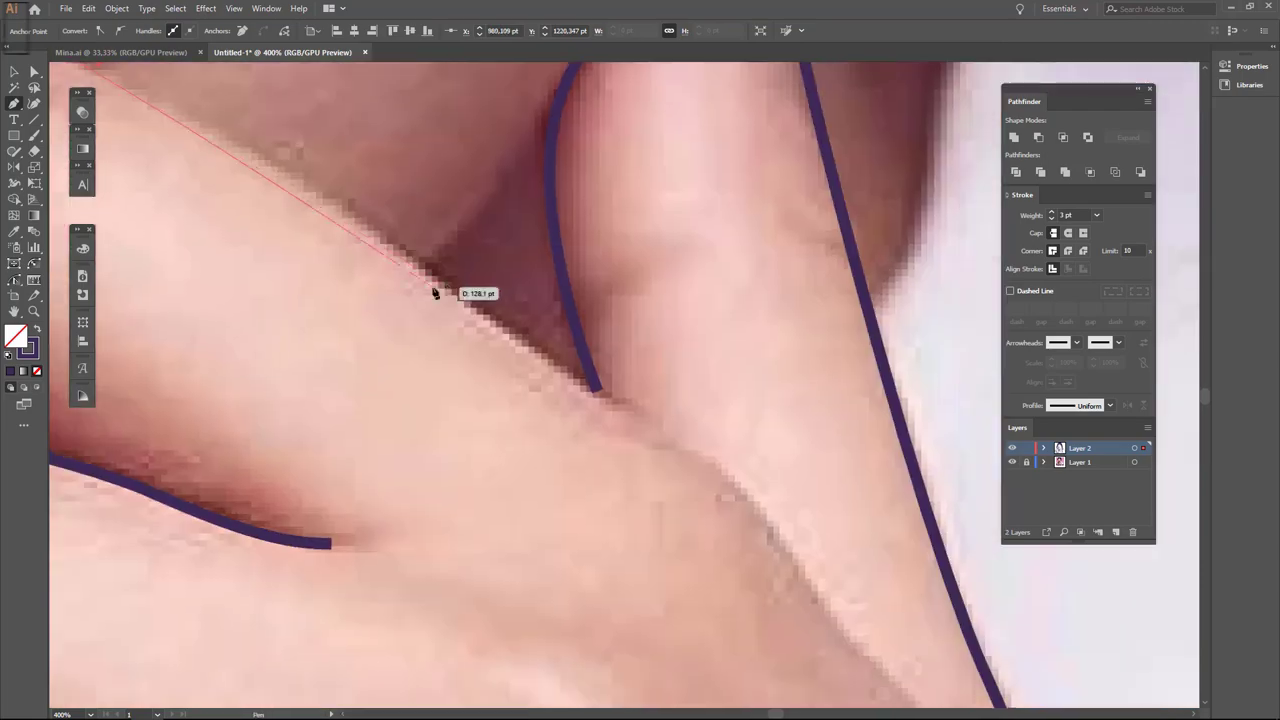
key("ctrl+minus")
key("ctrl+minus")
key("ctrl+minus")
key("ctrl+minus")
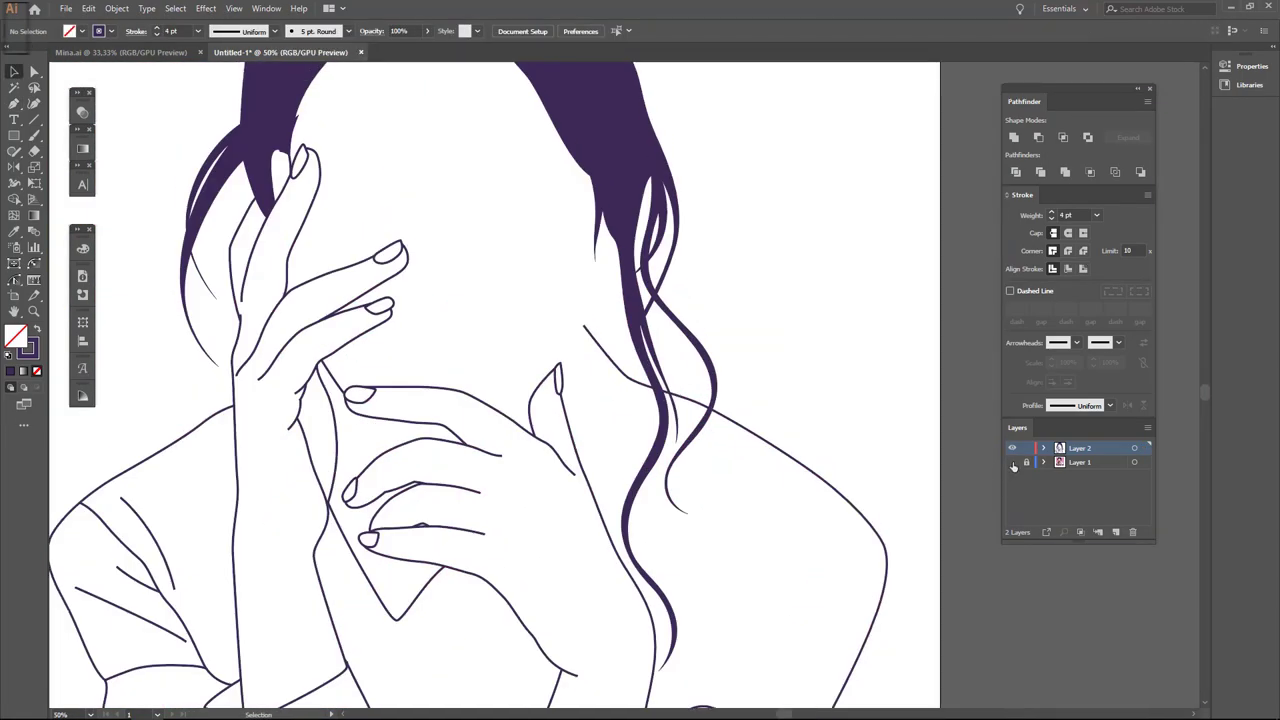
Show the photo layer again and zoom in on the chin and hand.
left_click(1012, 462)
key("ctrl+plus")
key("ctrl+plus")
key("ctrl+plus")
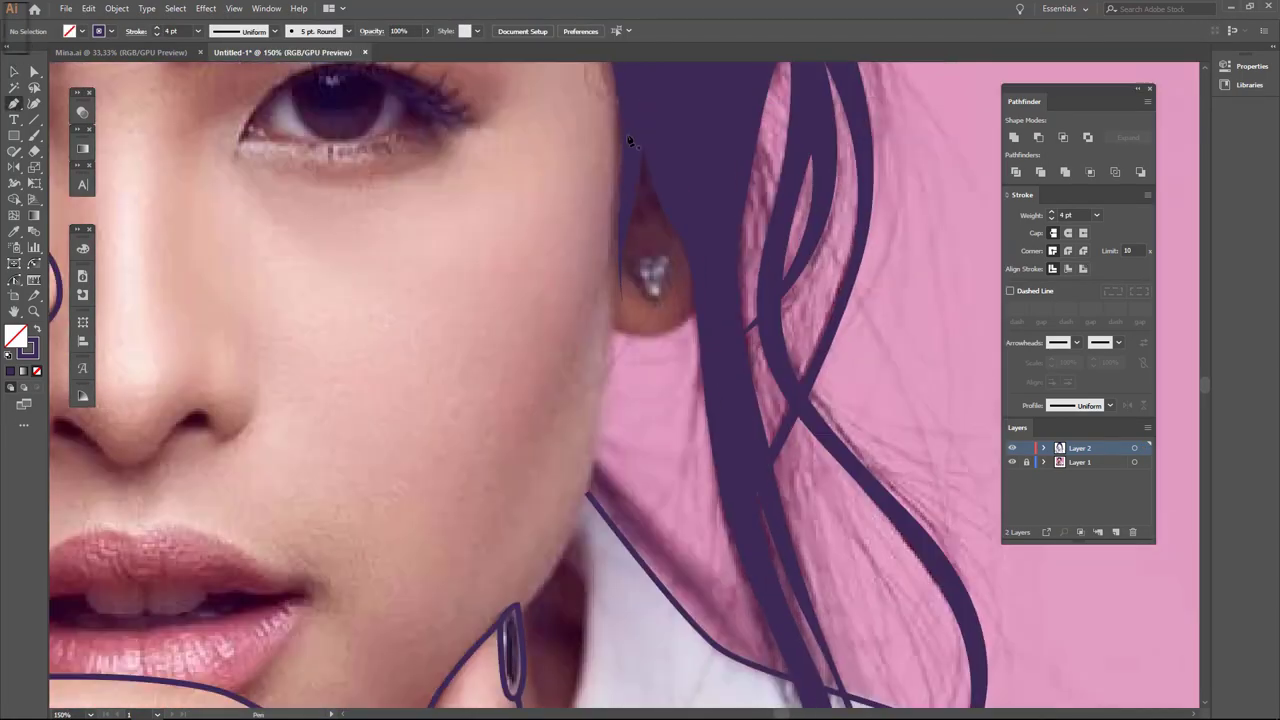
key("ctrl+plus")
key("ctrl+plus")
key("p")
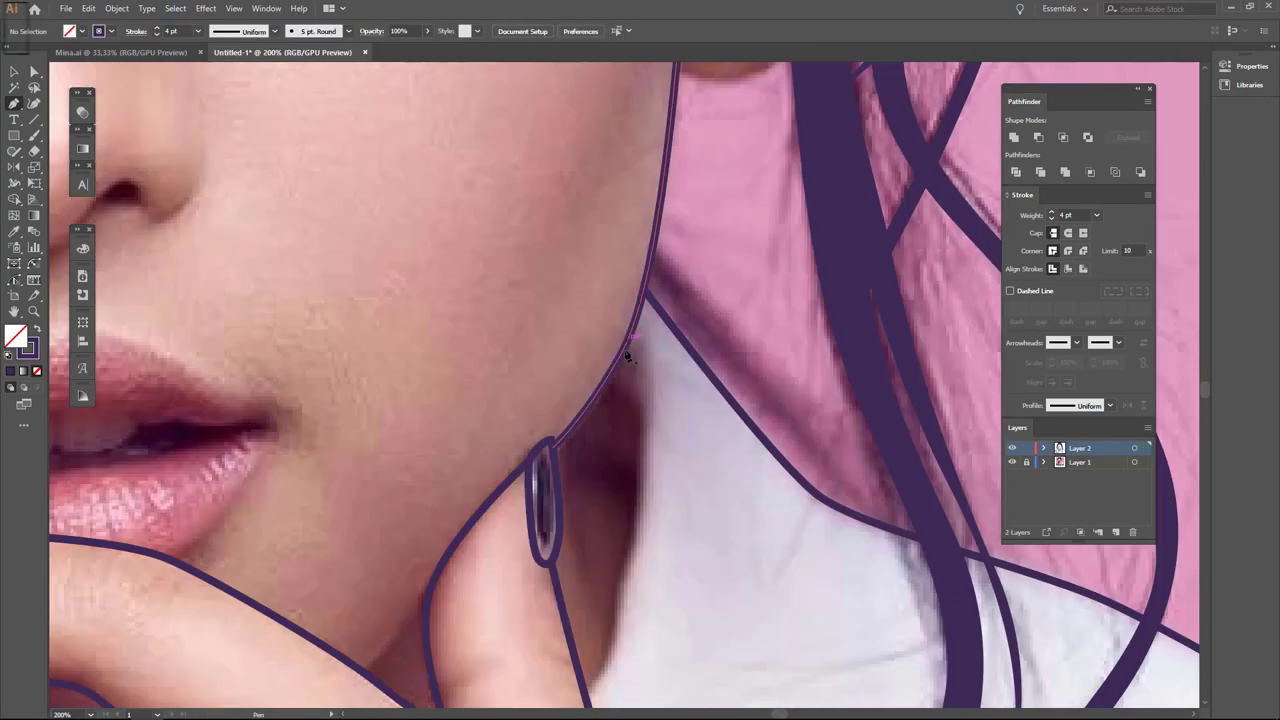
Trace 4 pt purple outlines along the remaining finger edges.
scroll(657, 449, "down", 5)
scroll(634, 477, "left", 3)
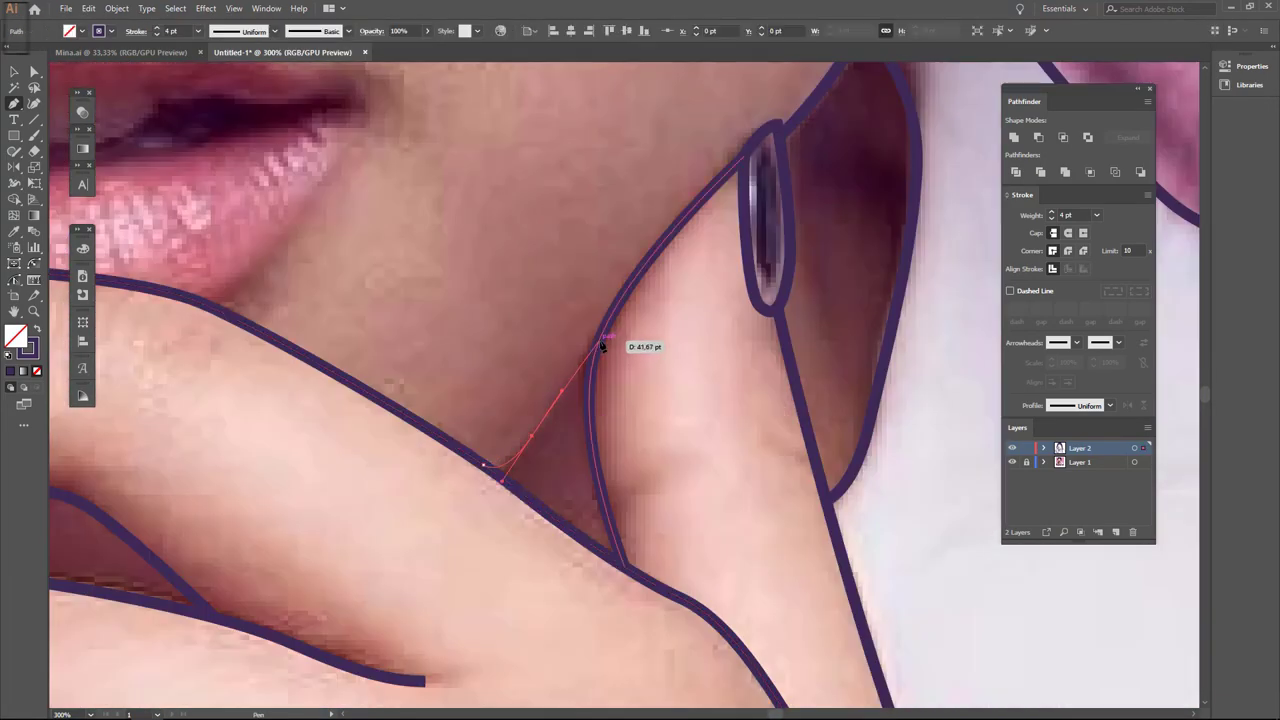
scroll(591, 367, "down", 3)
scroll(535, 455, "up", 2)
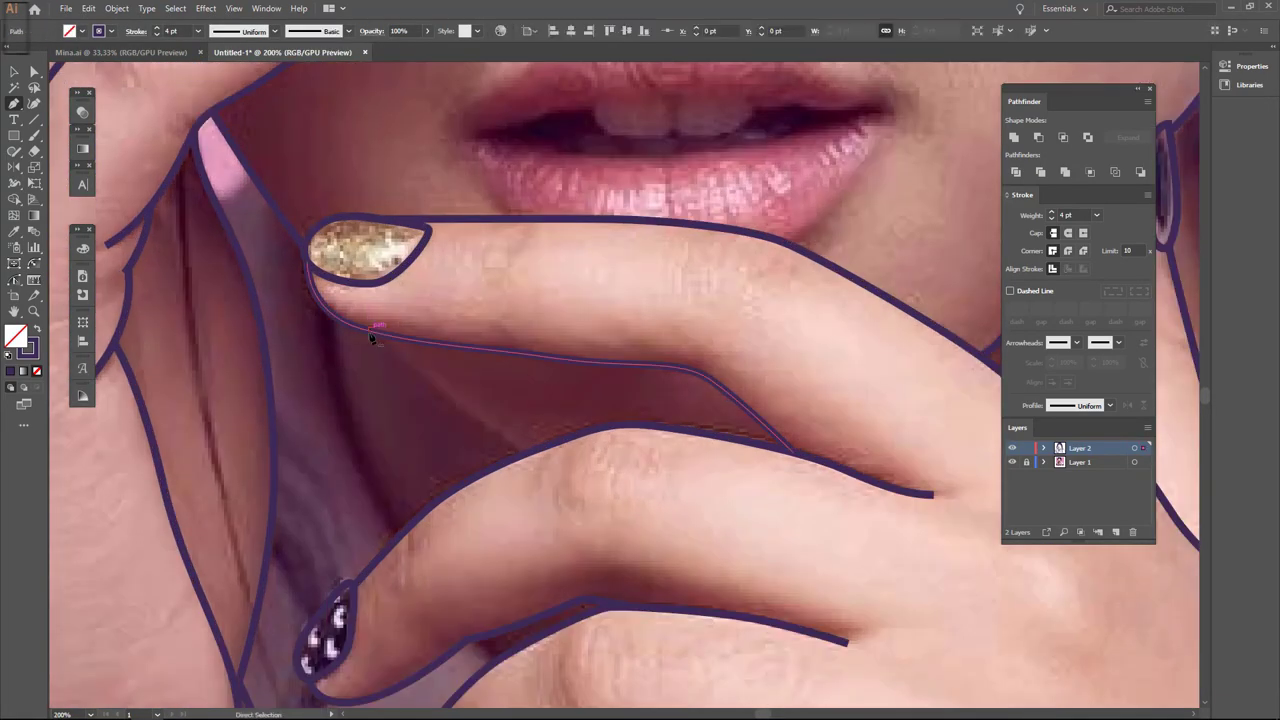
scroll(371, 423, "up", 1)
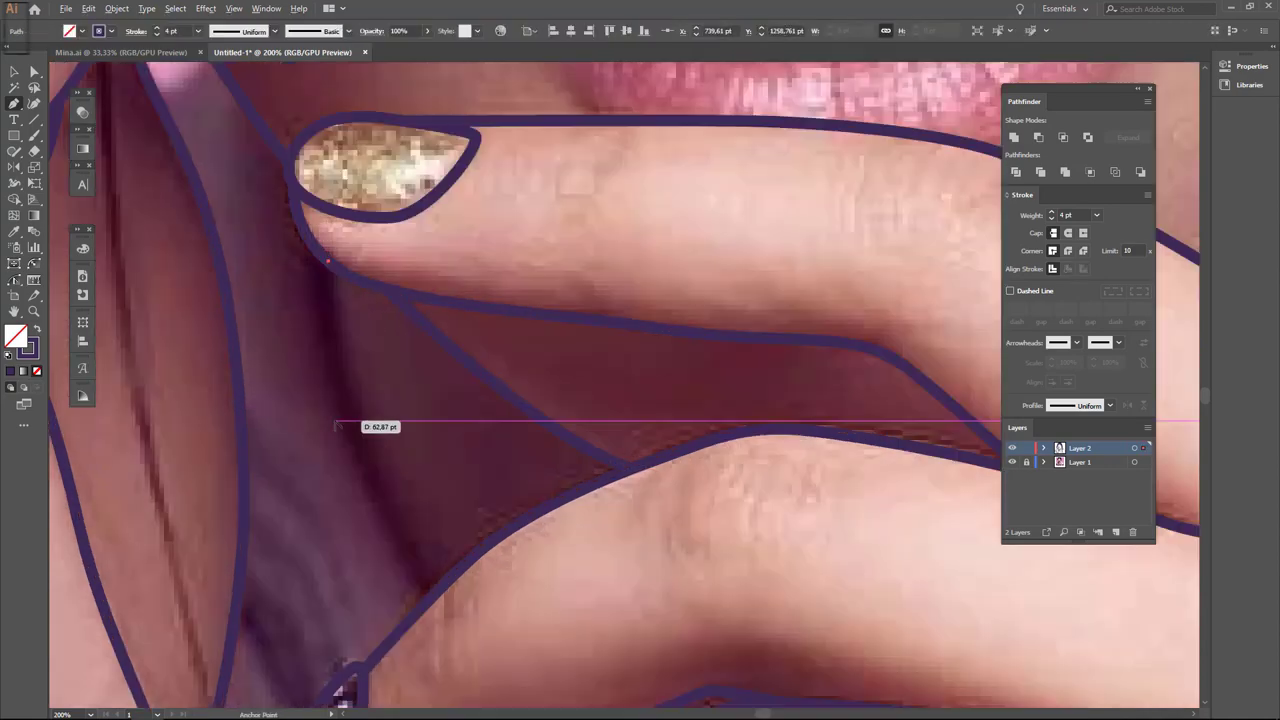
scroll(518, 290, "down", 5)
scroll(517, 288, "up", 3)
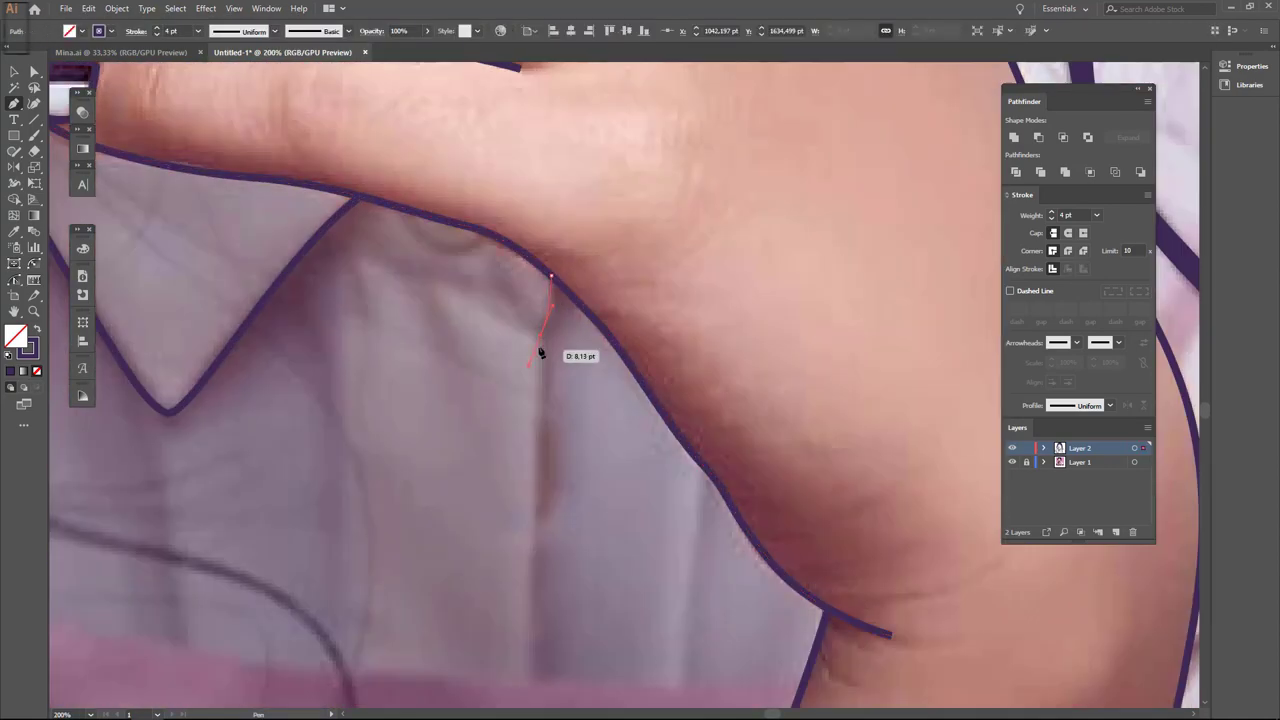
scroll(543, 351, "down", 3)
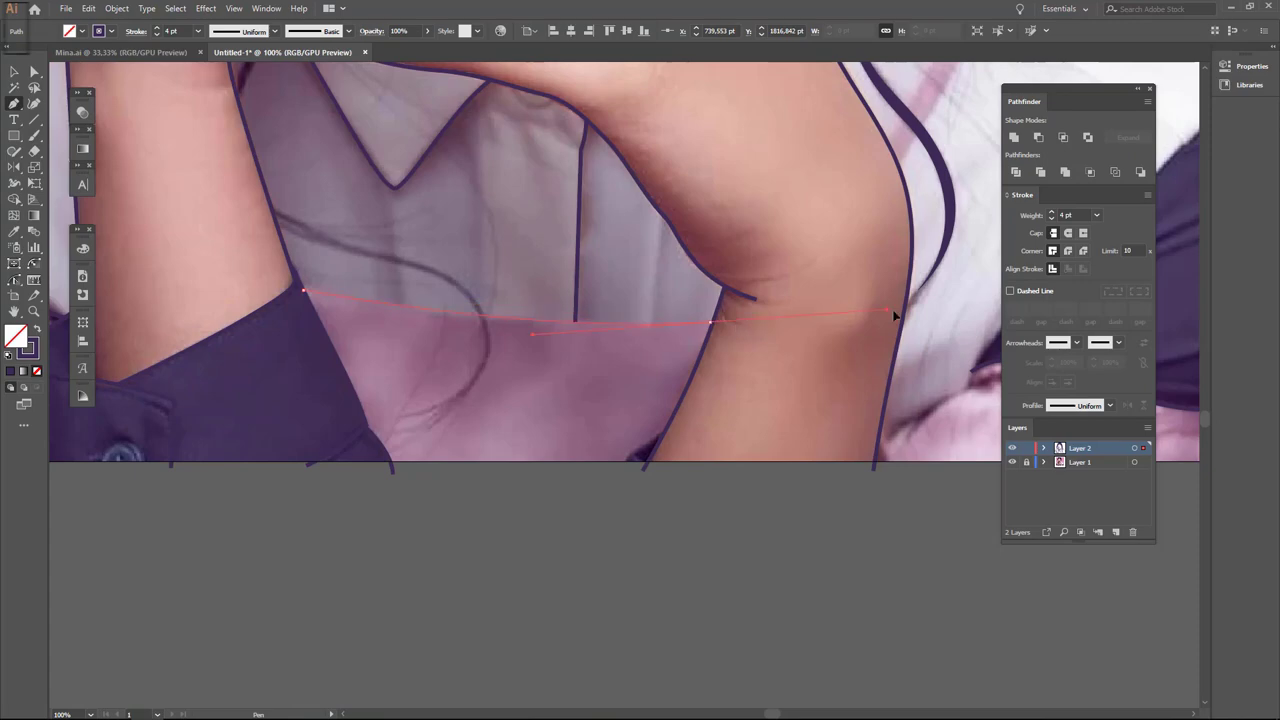
scroll(895, 316, "up", 2)
key("Escape")
Outline the shirt collar and dark fabric folds with curved purple strokes.
scroll(686, 386, "down", 5)
scroll(876, 156, "up", 2)
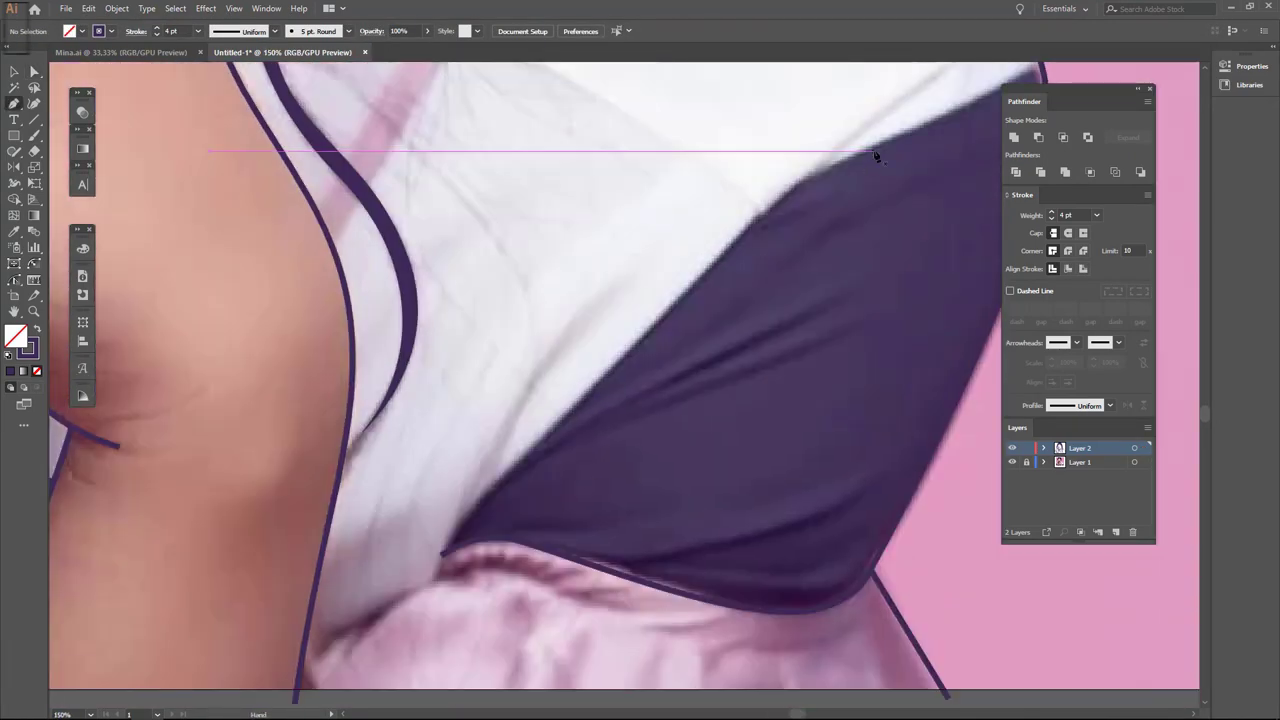
left_click_drag(876, 156, 778, 220)
scroll(572, 386, "up", 2)
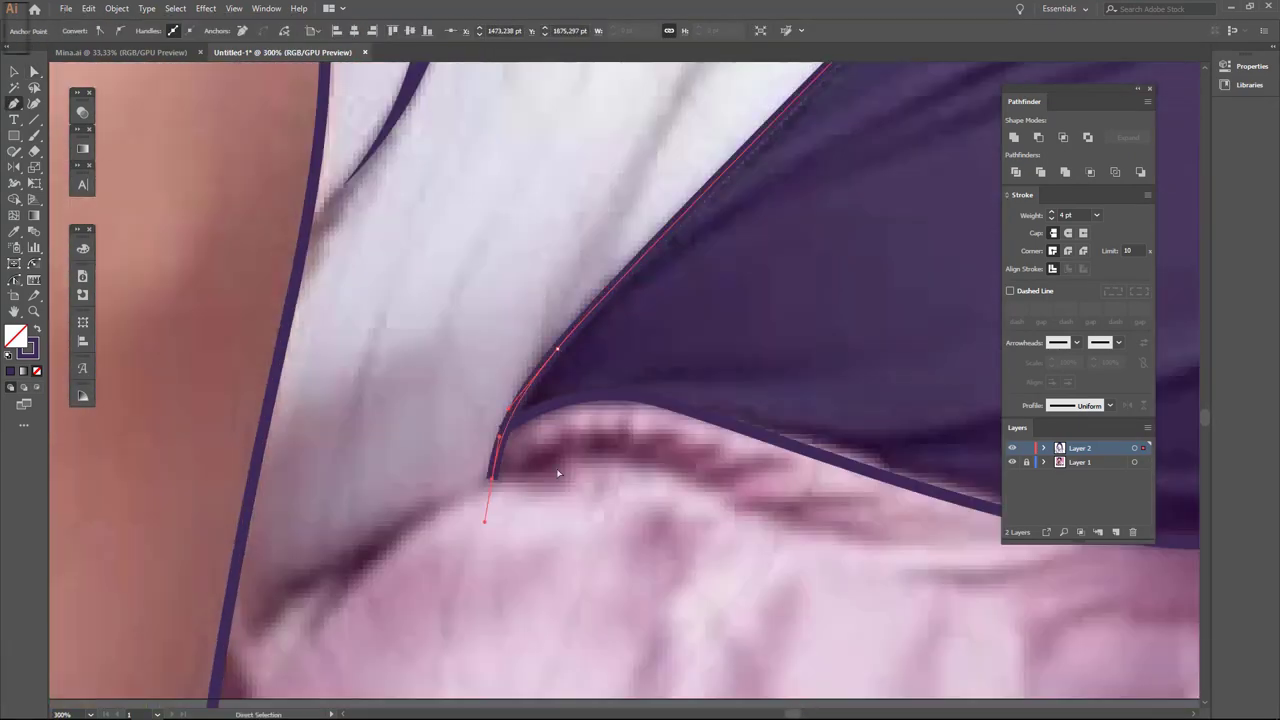
scroll(275, 535, "down", 5)
key("Escape")
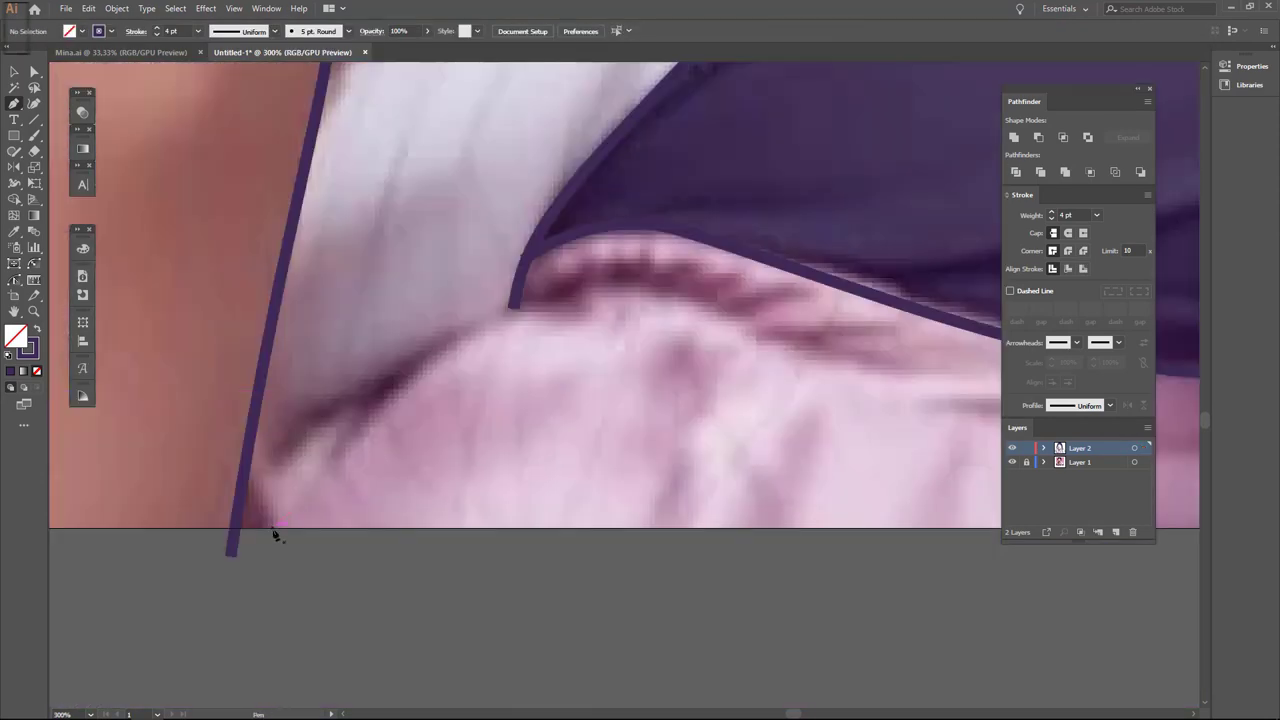
left_click_drag(662, 288, 710, 300)
scroll(388, 313, "up", 5)
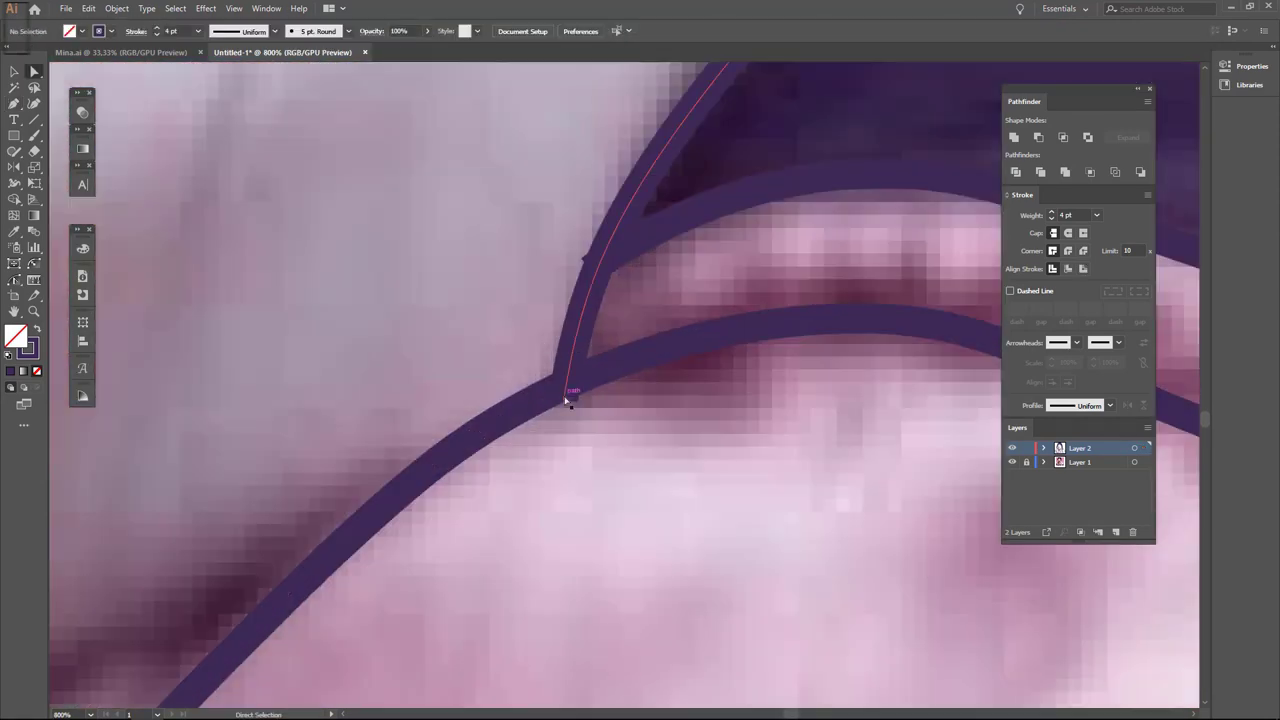
scroll(571, 386, "down", 5)
scroll(449, 363, "down", 3)
key("a")
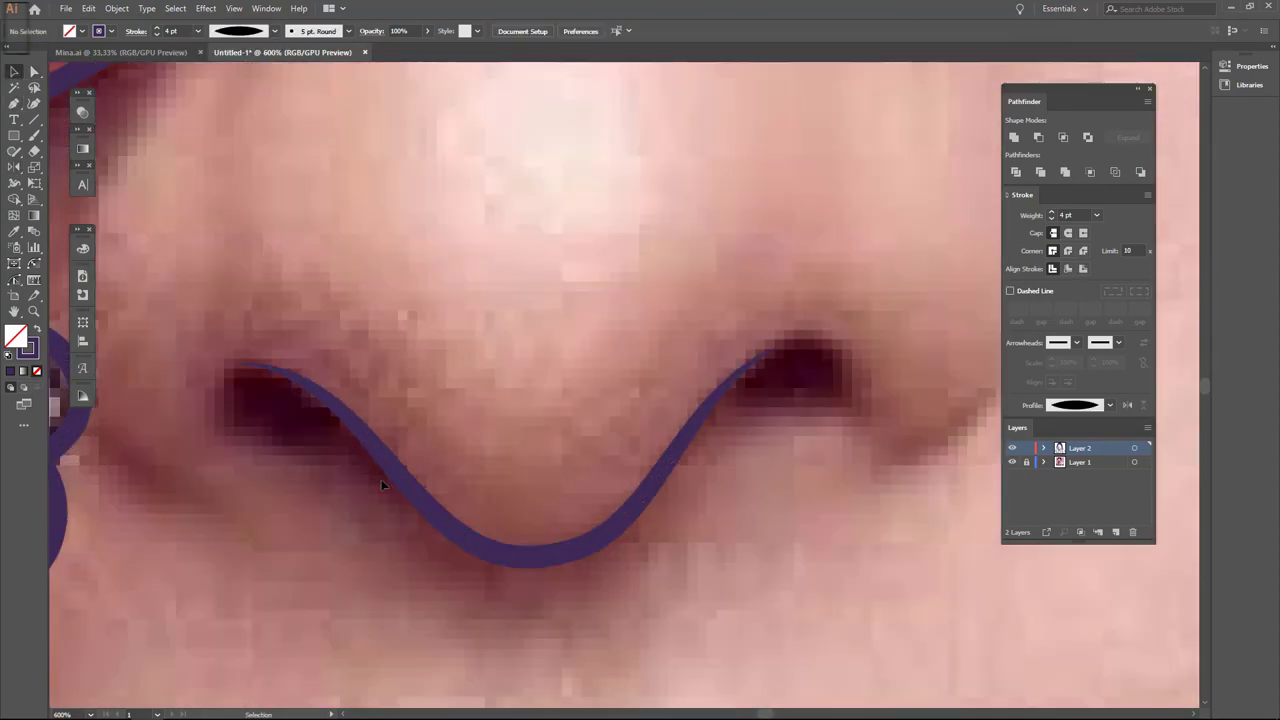
Close the nostril outline and curve it into the other nostril.
scroll(260, 453, "up", 1)
left_click(457, 500)
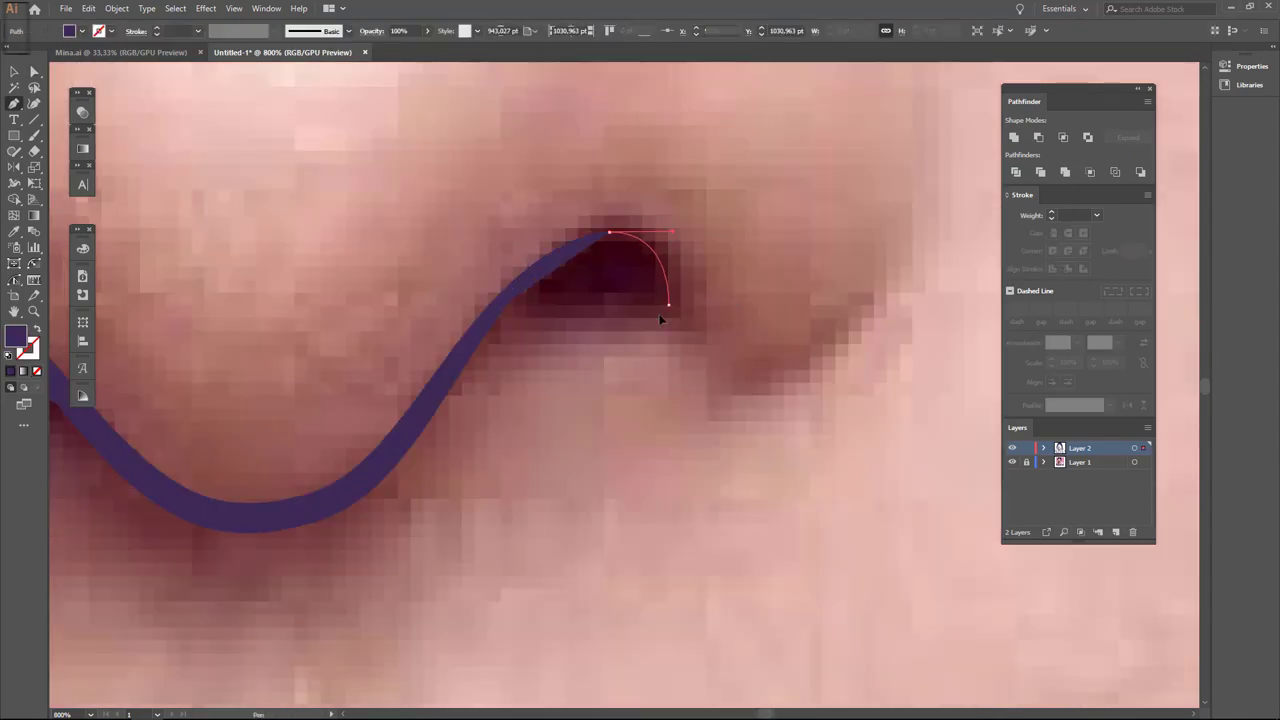
left_click_drag(490, 315, 545, 318)
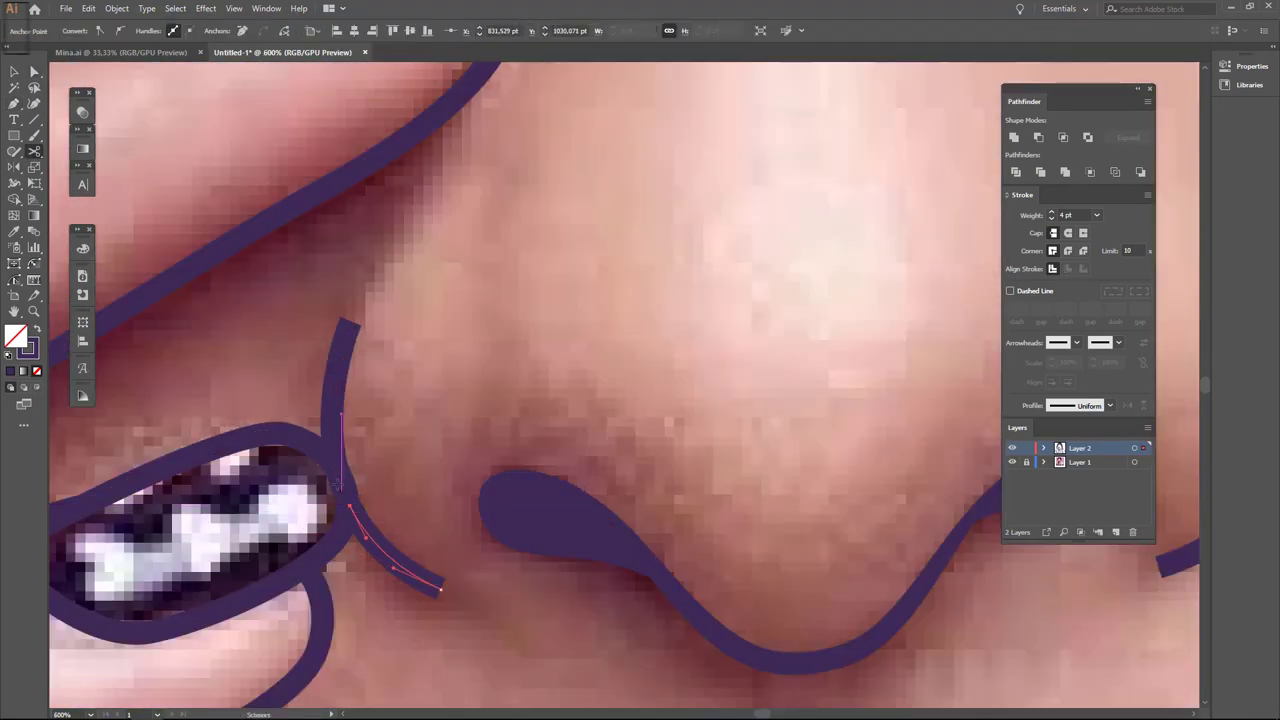
scroll(343, 460, "up", 3)
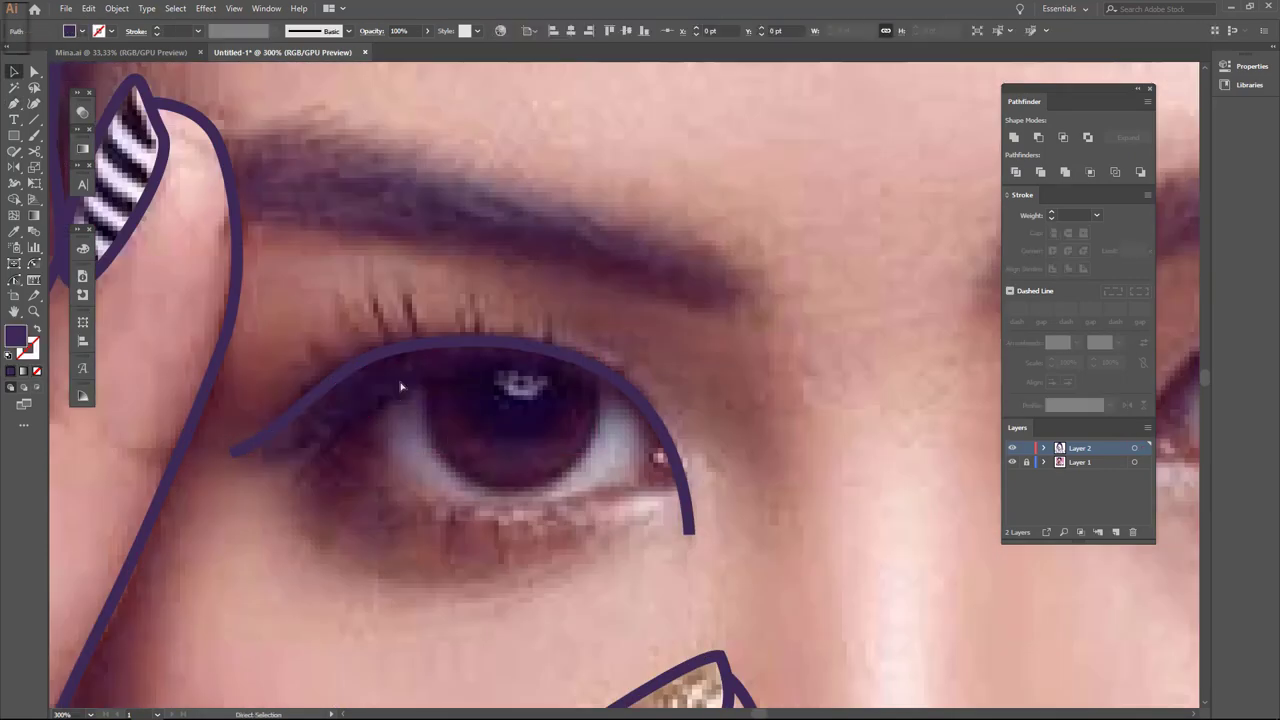
Finish the eyeliner path and draw a solid purple-filled iris circle.
left_click(489, 376)
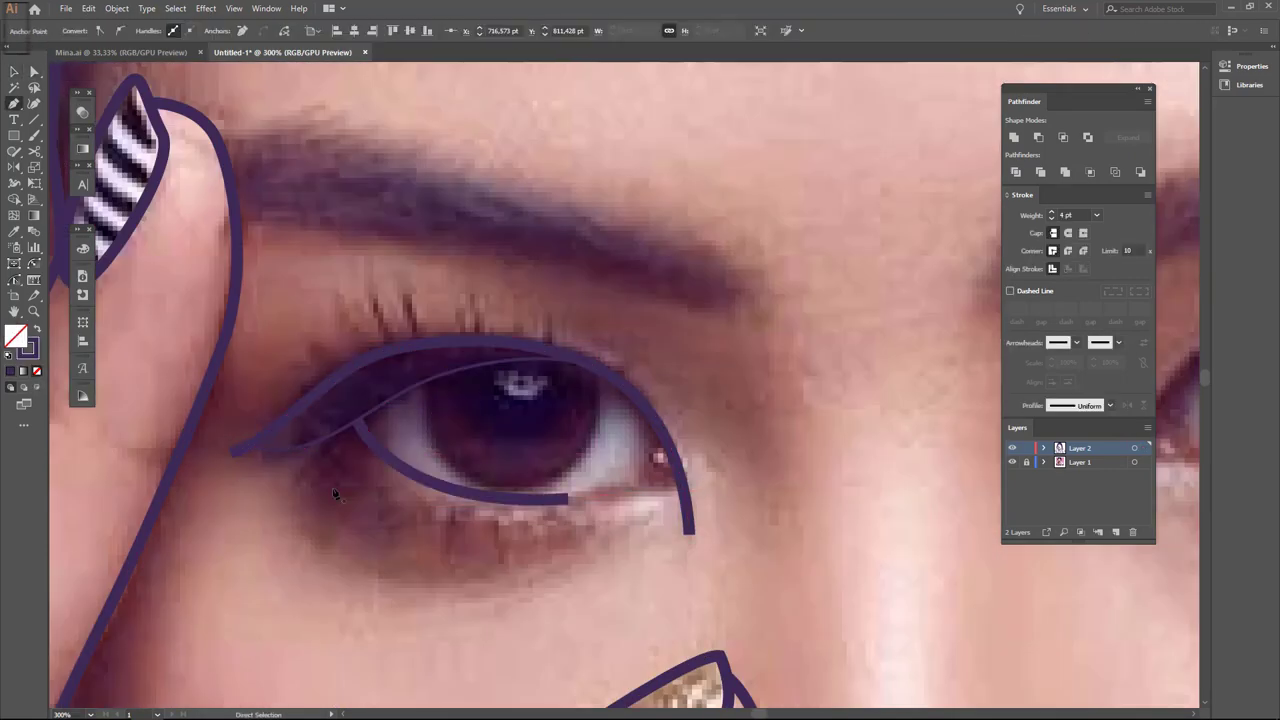
key("ctrl+z")
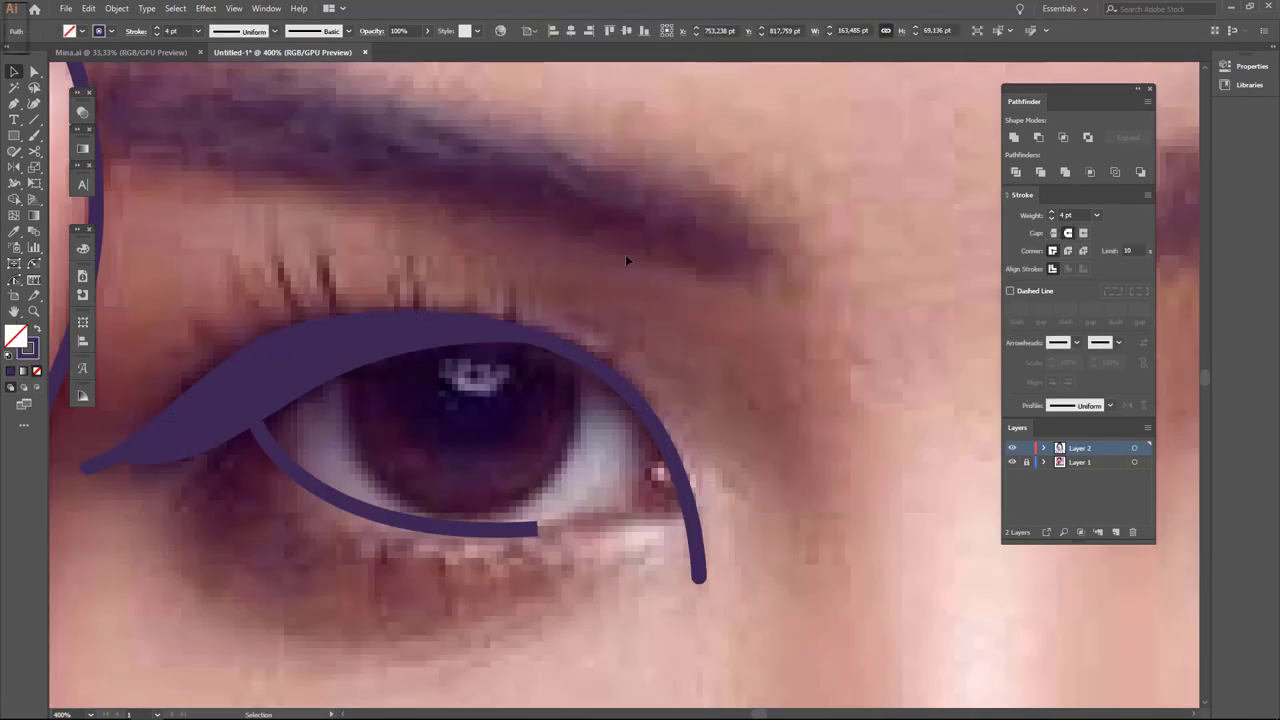
left_click_drag(507, 478, 572, 328)
key("shift+x")
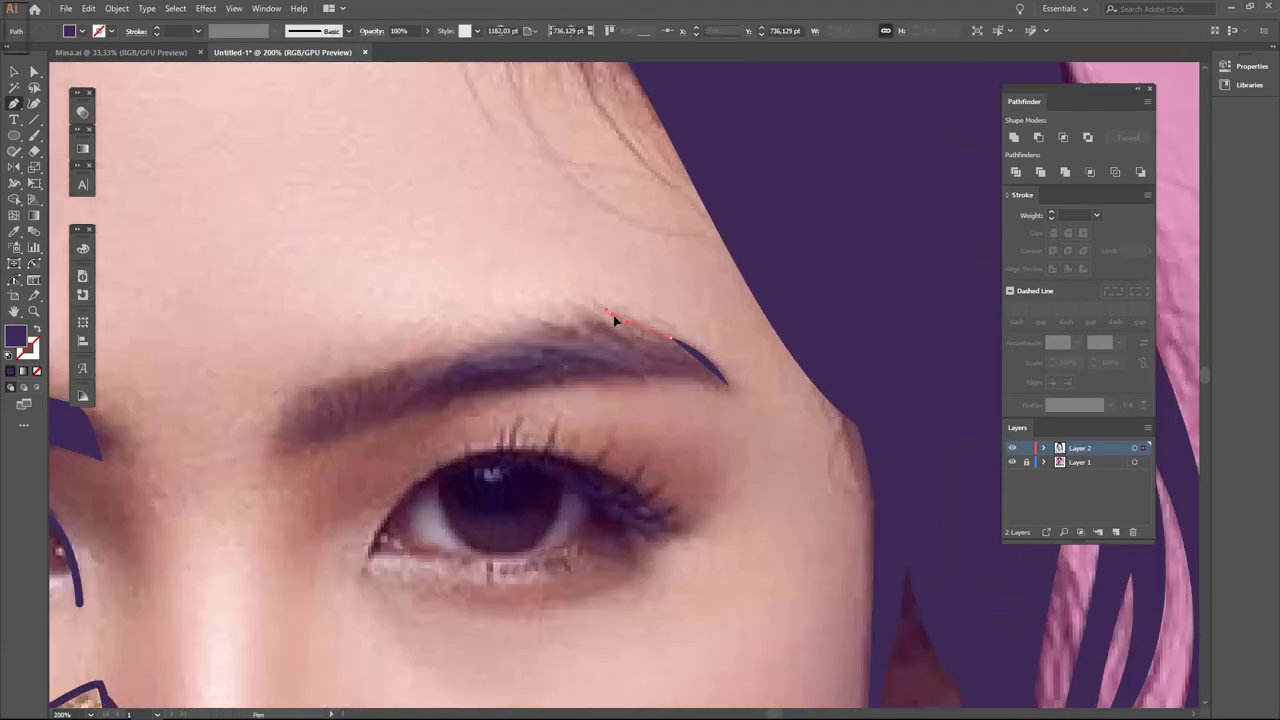
Pen the purple eyebrow shape with curved top and lower-left edges.
left_click(613, 316)
left_click_drag(576, 322, 505, 341)
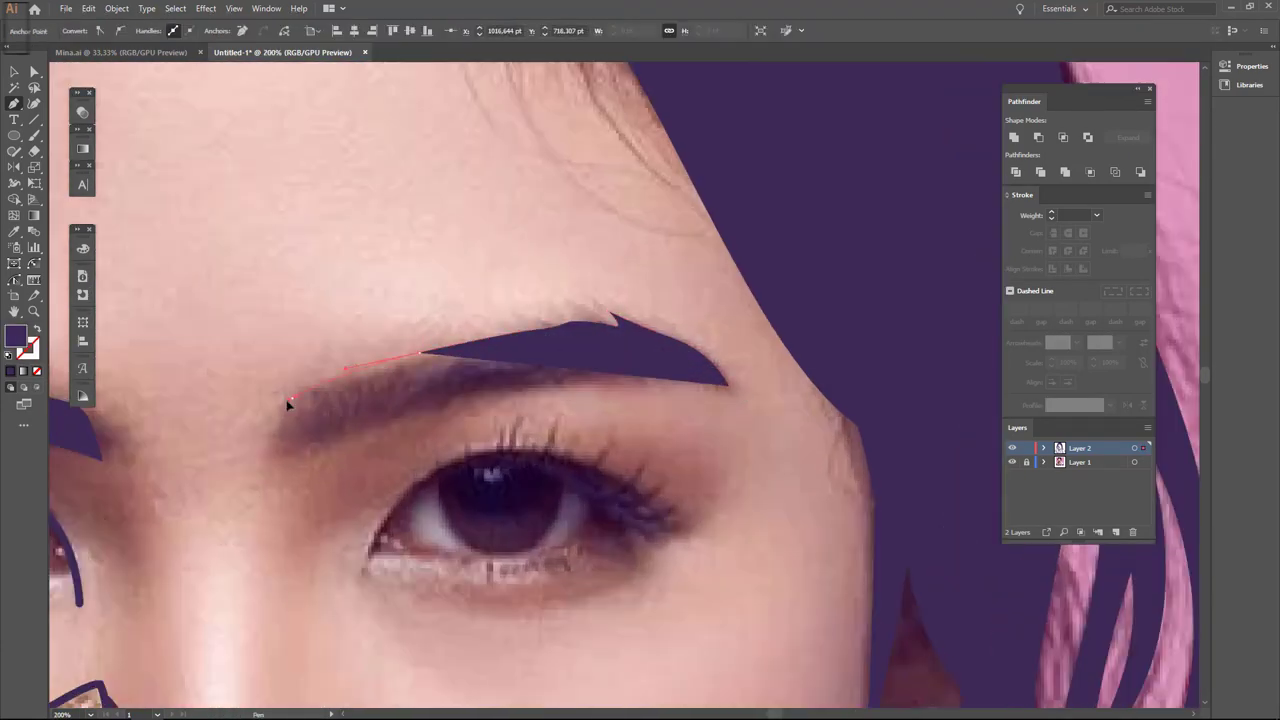
left_click_drag(281, 454, 434, 398)
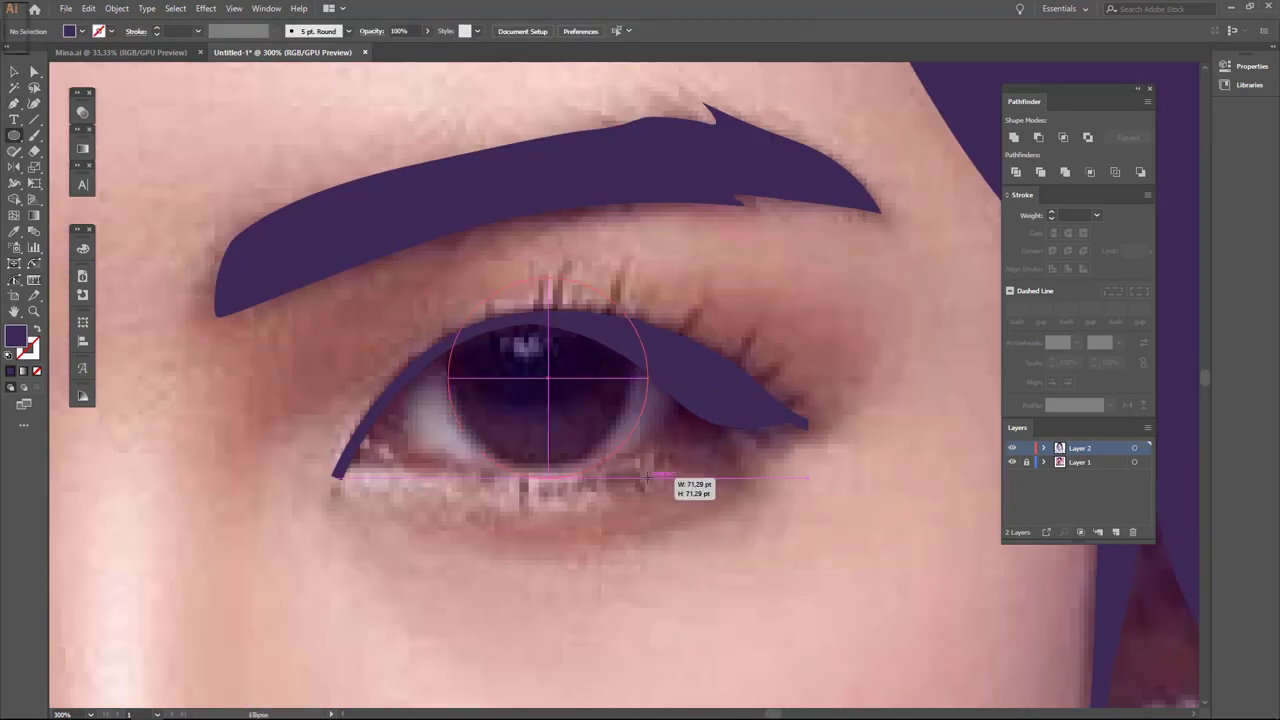
Draw the iris circle, erase its top above the eyeliner, and adjust the lower-lid line.
left_click_drag(647, 477, 640, 465)
left_click_drag(448, 276, 448, 268)
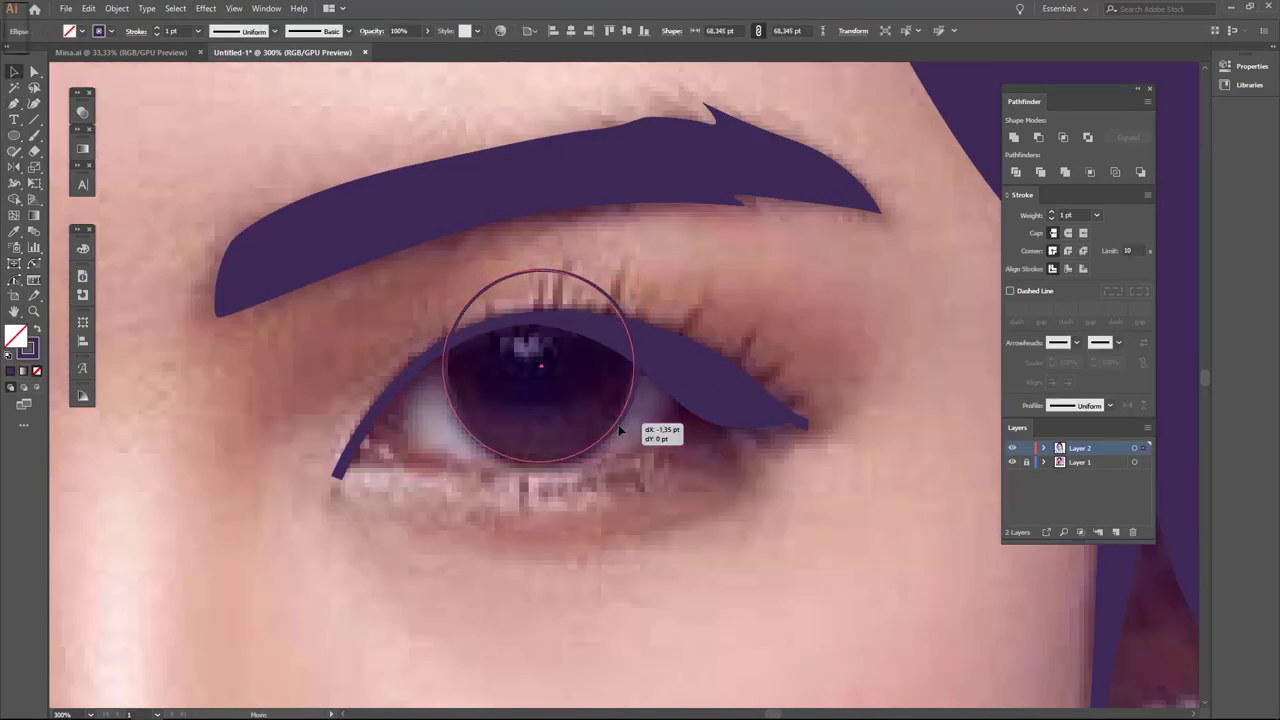
left_click_drag(604, 316, 443, 334)
left_click_drag(386, 366, 829, 394)
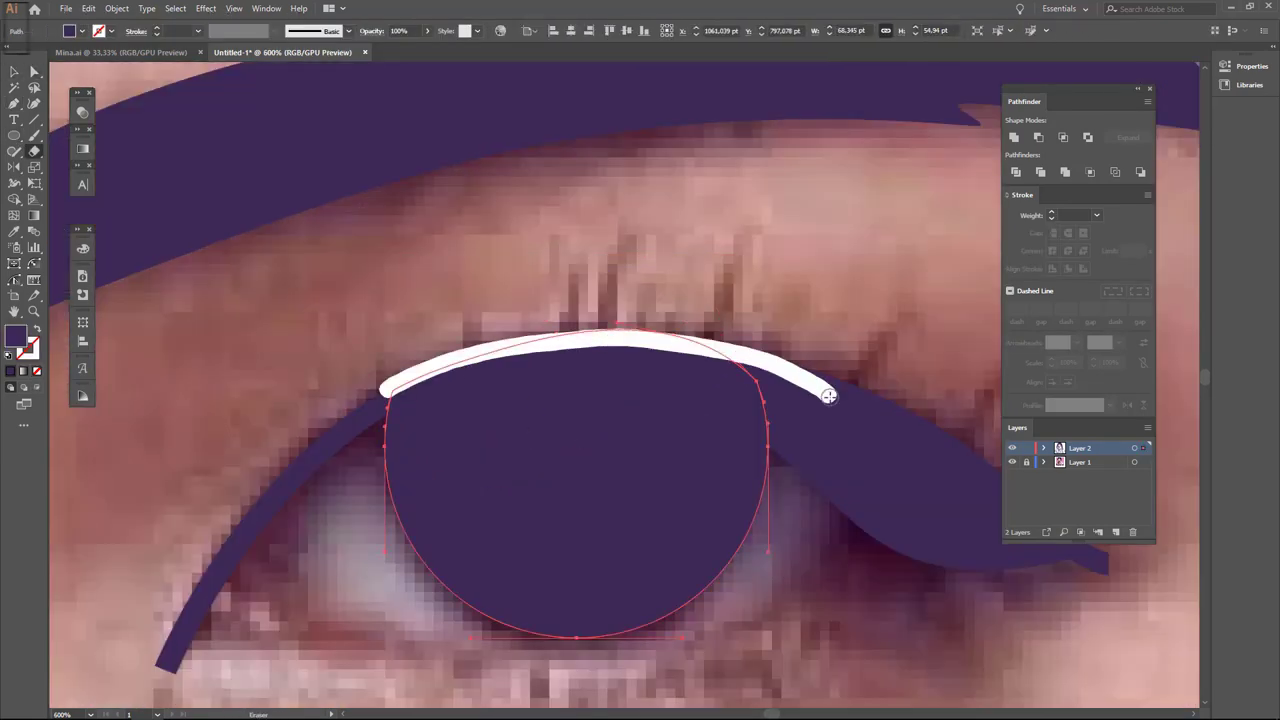
key("v")
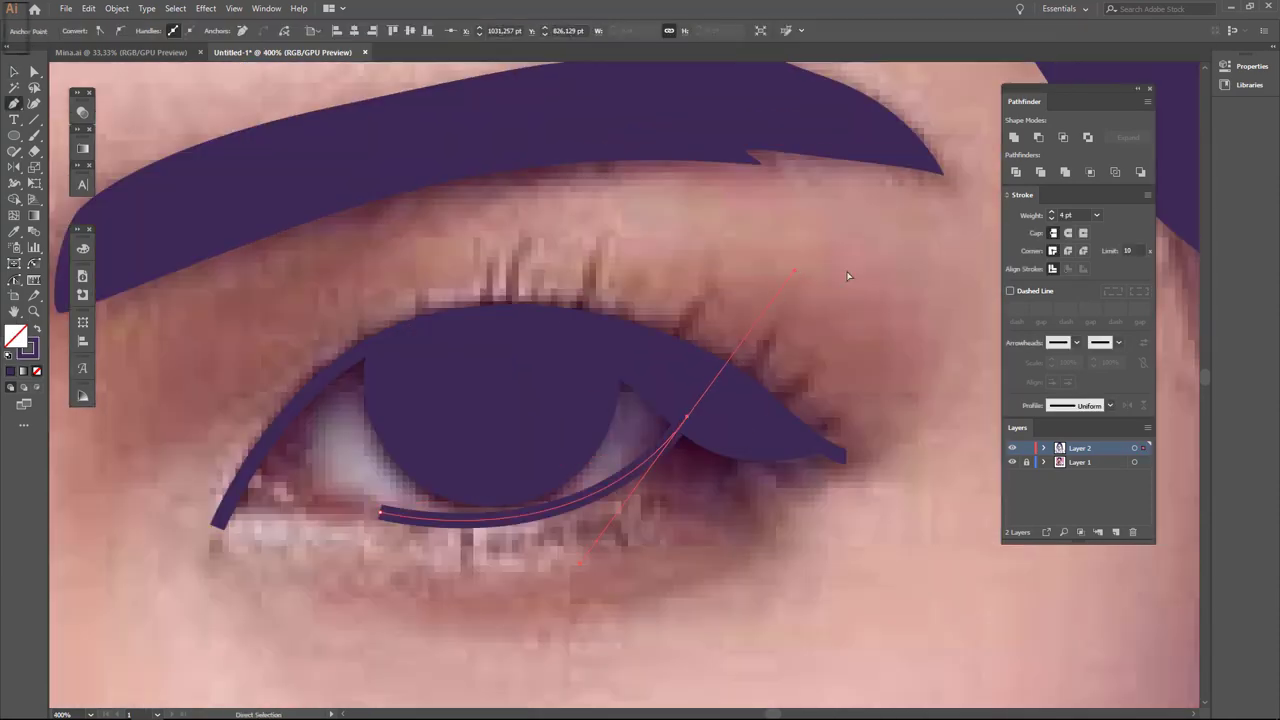
left_click_drag(381, 515, 394, 513)
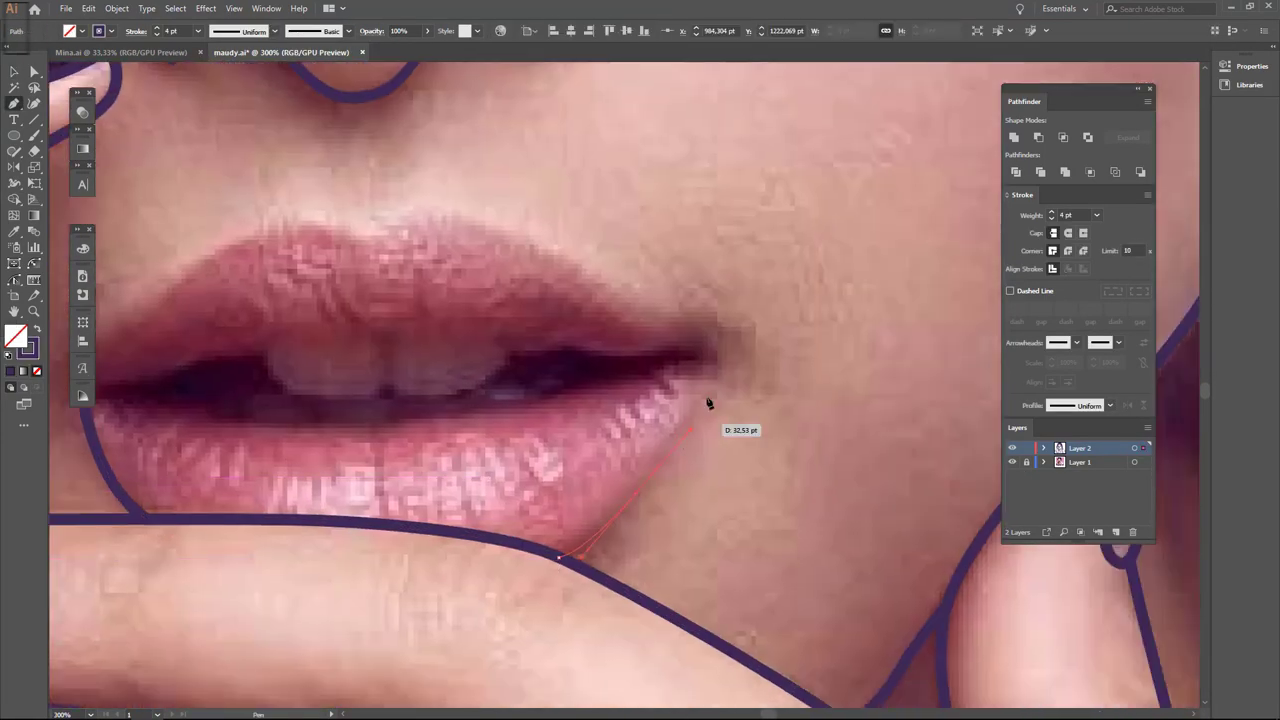
Trace and close the purple upper and lower lip outline.
left_click_drag(708, 356, 533, 405)
left_click_drag(274, 431, 448, 428)
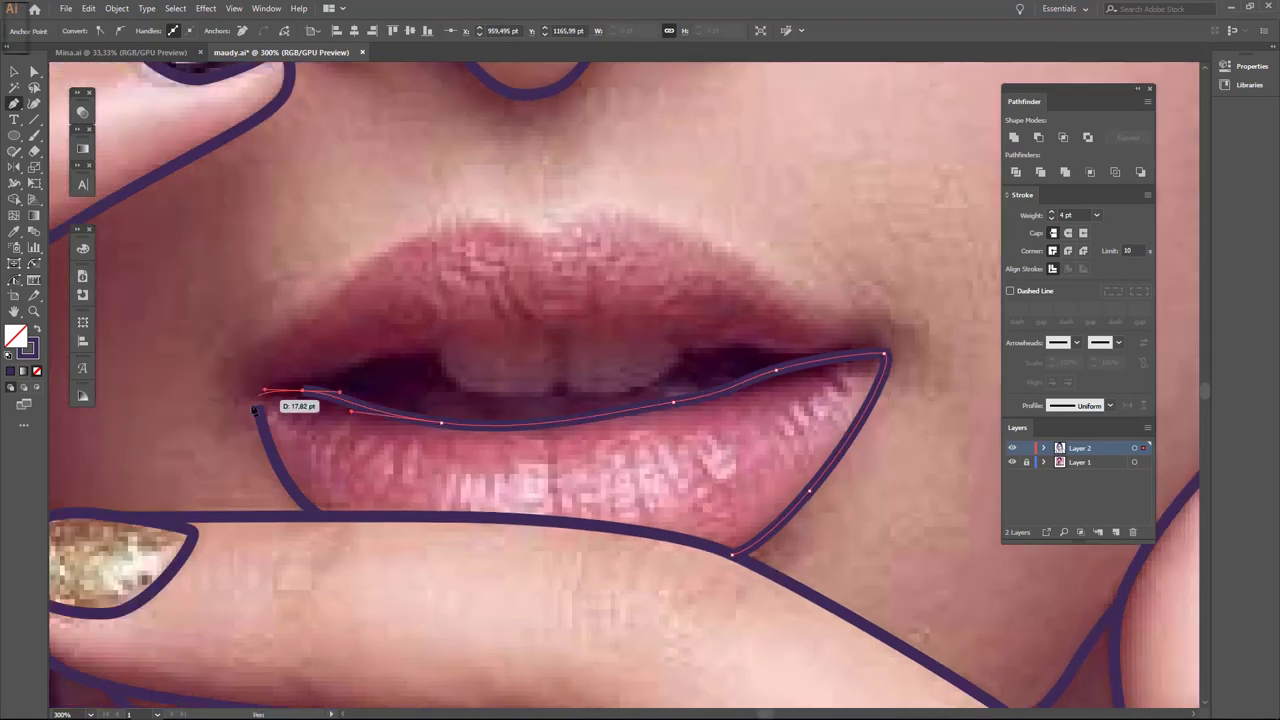
scroll(254, 408, "up", 3)
scroll(258, 437, "down", 3)
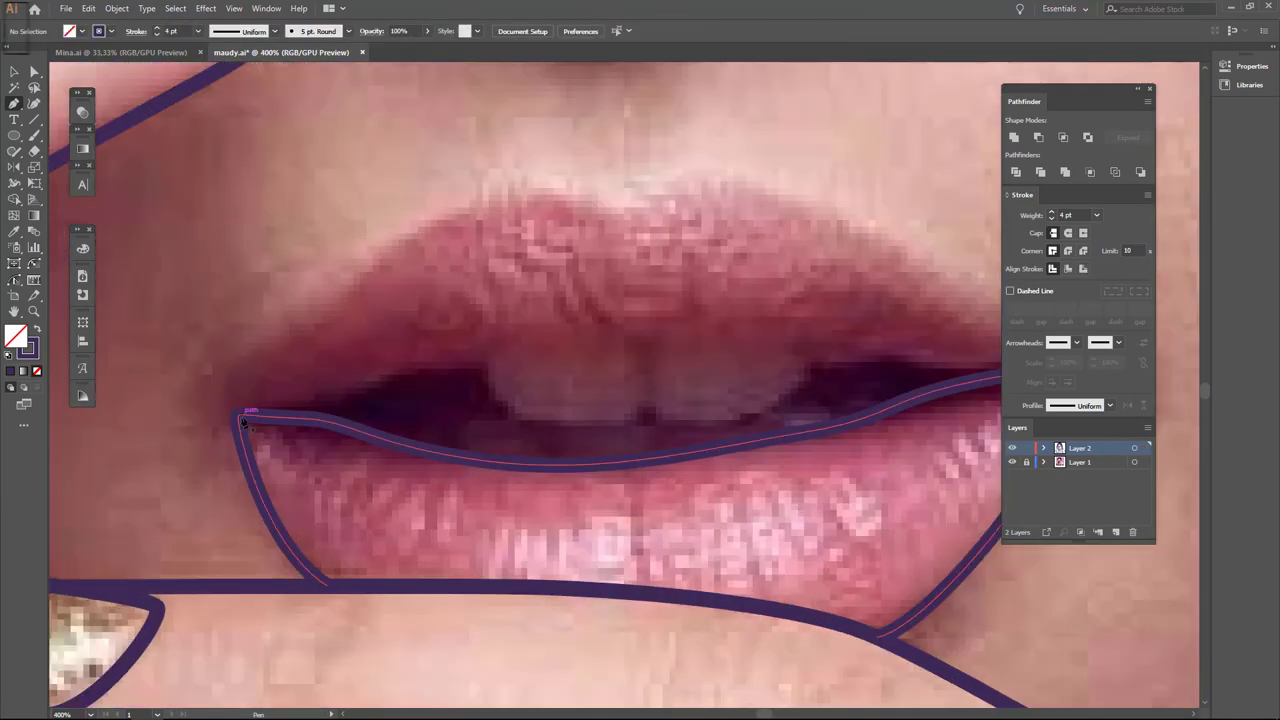
scroll(328, 378, "up", 2)
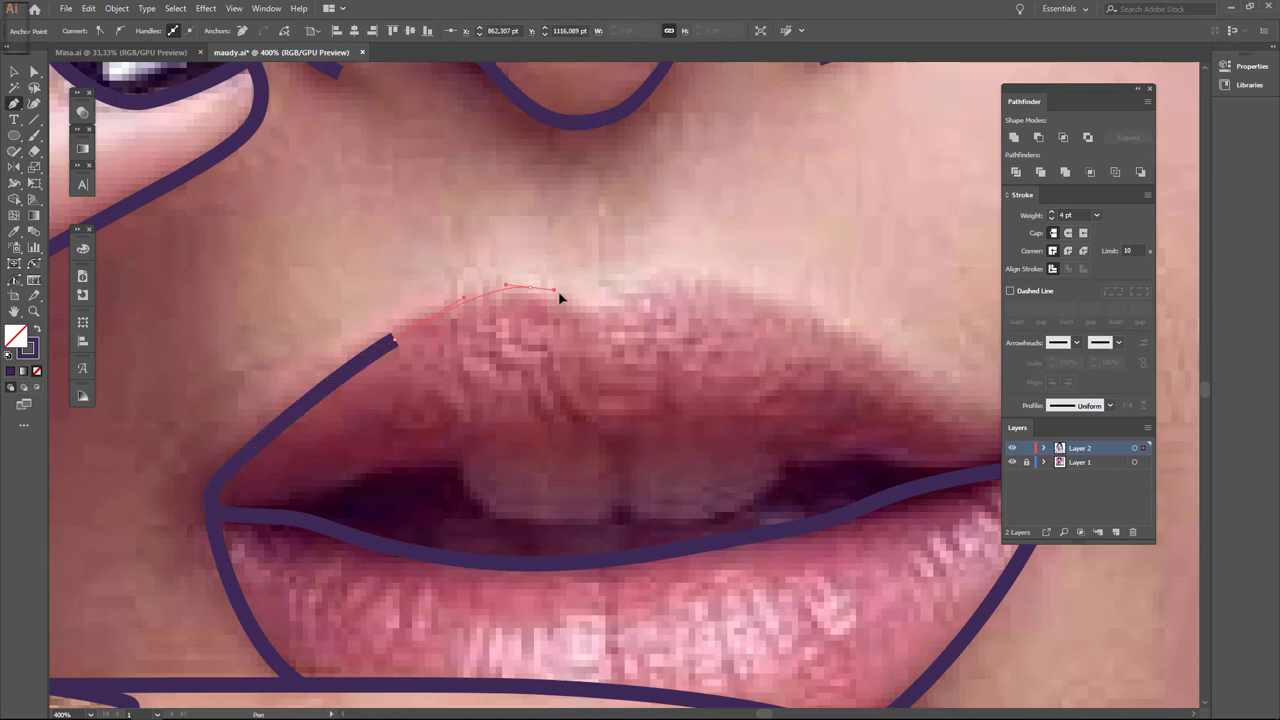
left_click(588, 310)
left_click_drag(588, 310, 423, 375)
left_click_drag(510, 355, 543, 356)
left_click_drag(806, 493, 714, 449)
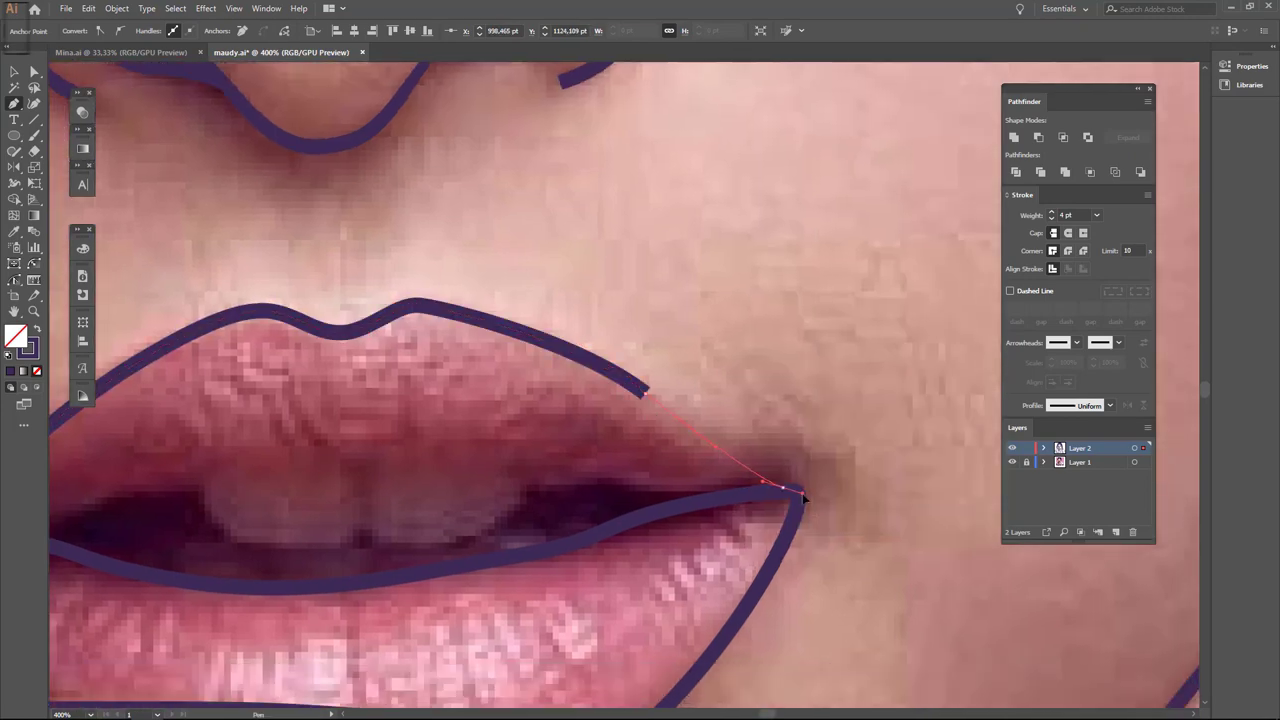
scroll(898, 480, "down", 1)
left_click(826, 504)
Trace the mouth opening along the inner lips from corner to corner.
scroll(826, 504, "down", 3)
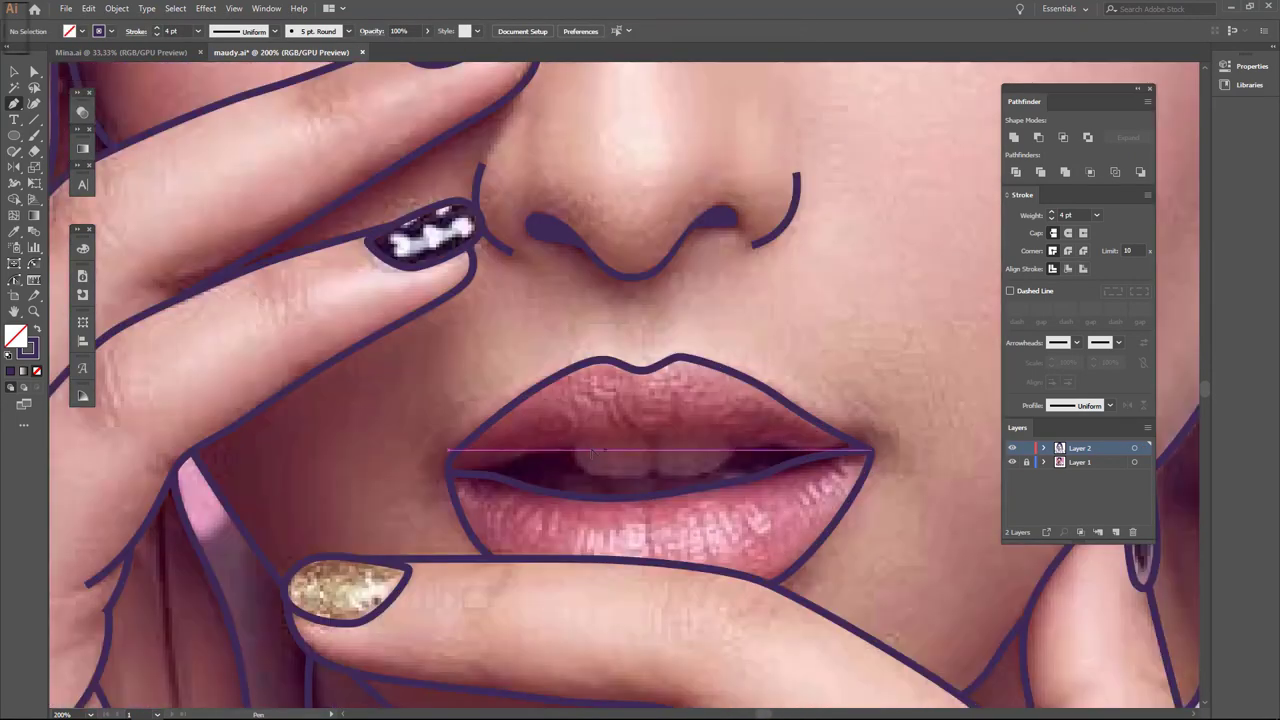
scroll(320, 493, "up", 3)
left_click_drag(320, 493, 418, 492)
left_click_drag(705, 444, 385, 464)
left_click(800, 466)
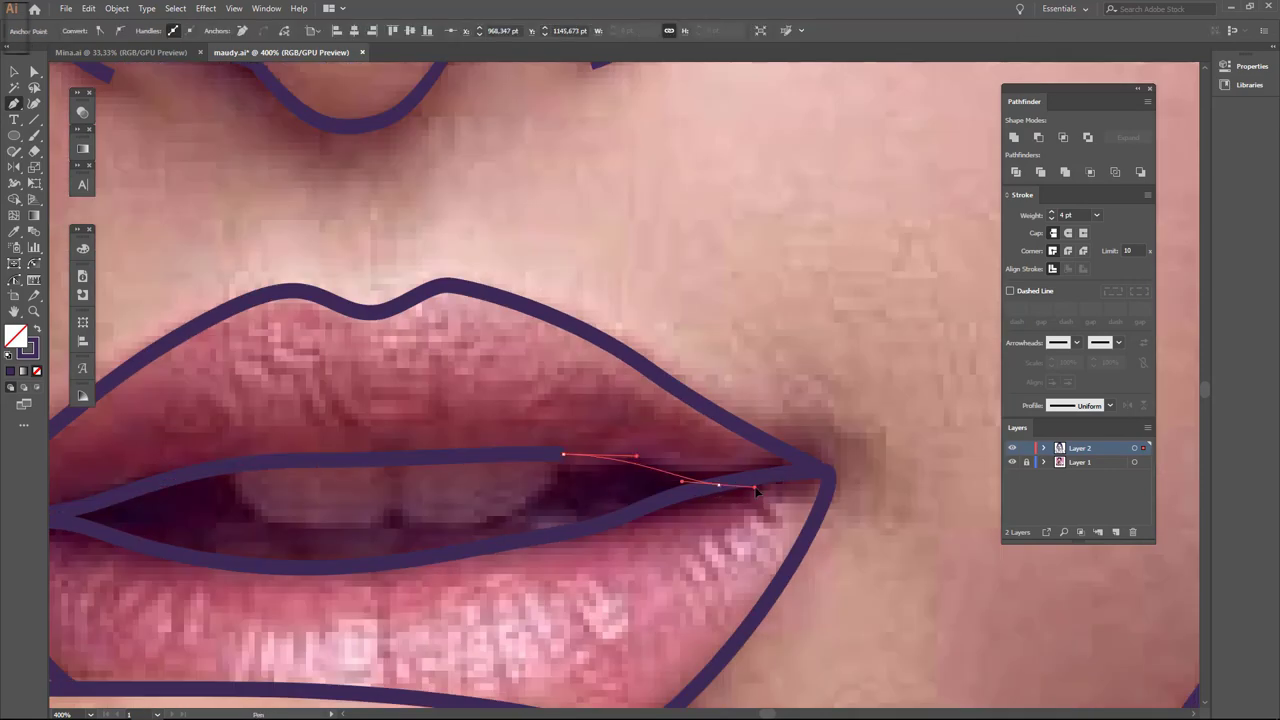
left_click(715, 484)
left_click(229, 466)
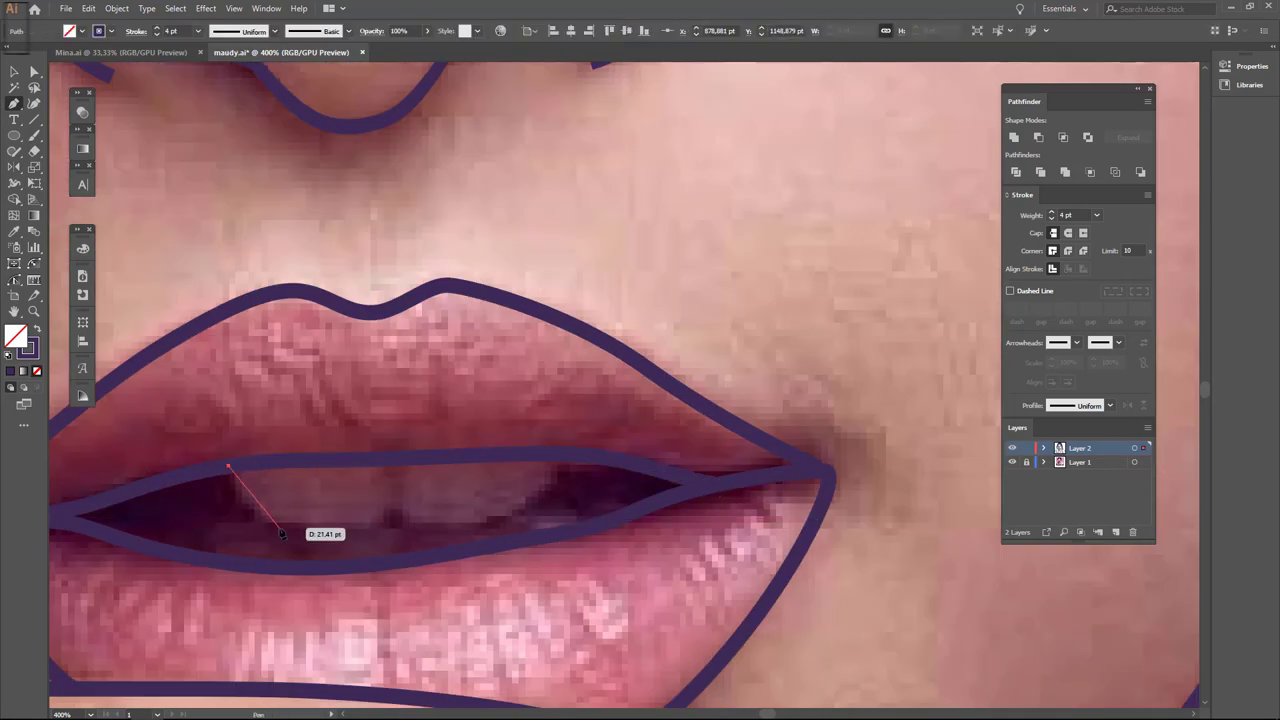
scroll(400, 495, "down", 2)
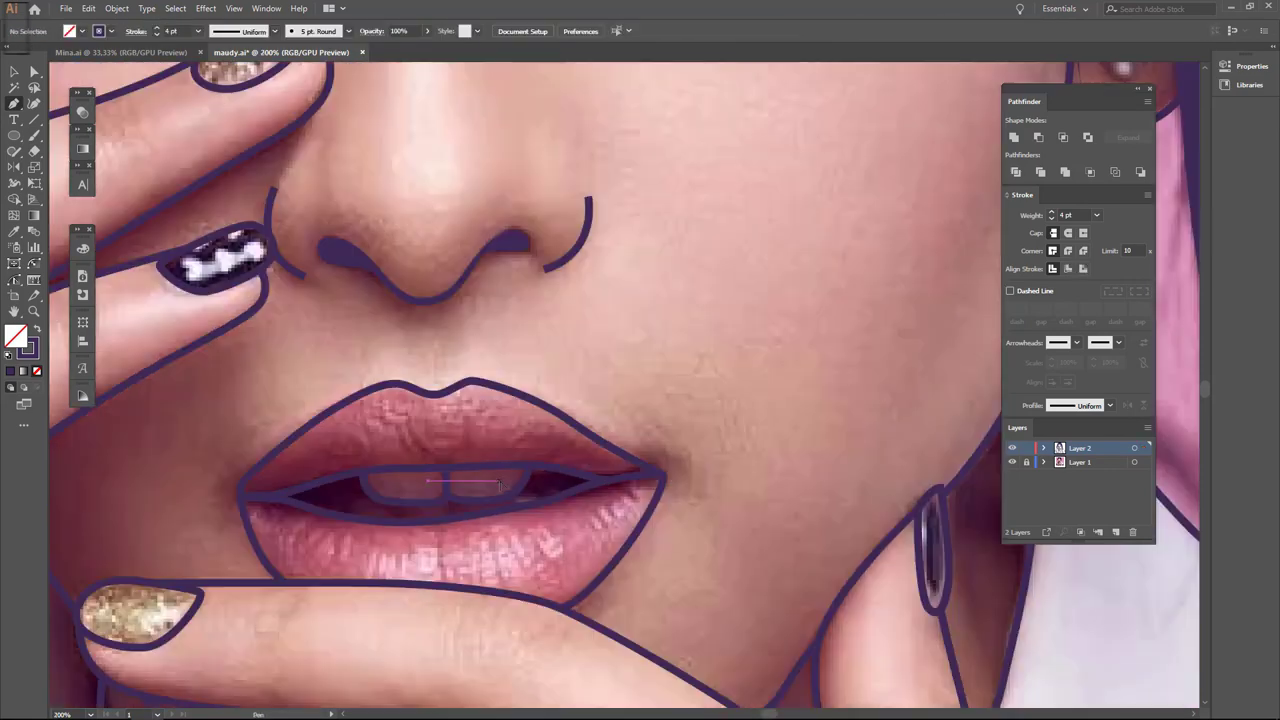
scroll(400, 495, "down", 2)
left_click(1017, 462)
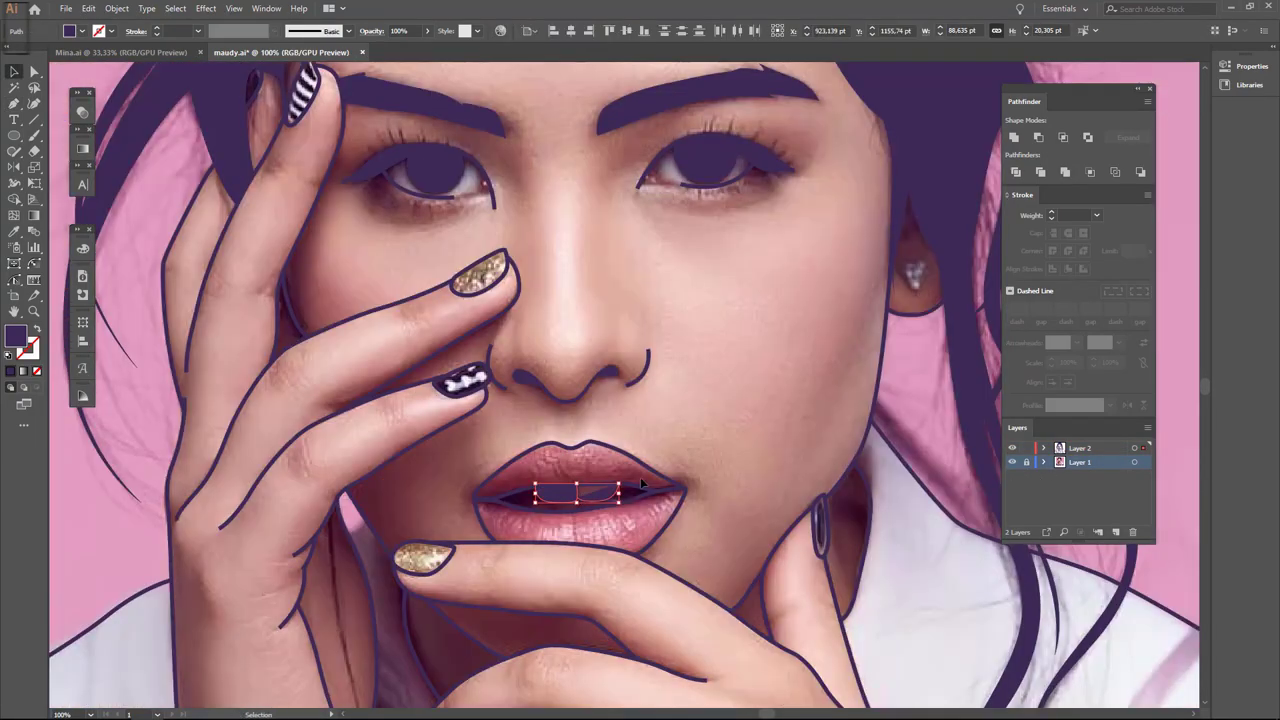
Select the inner mouth shape and hide the photo to check the line art.
left_click(579, 501)
scroll(579, 501, "down", 3)
left_click(1012, 462)
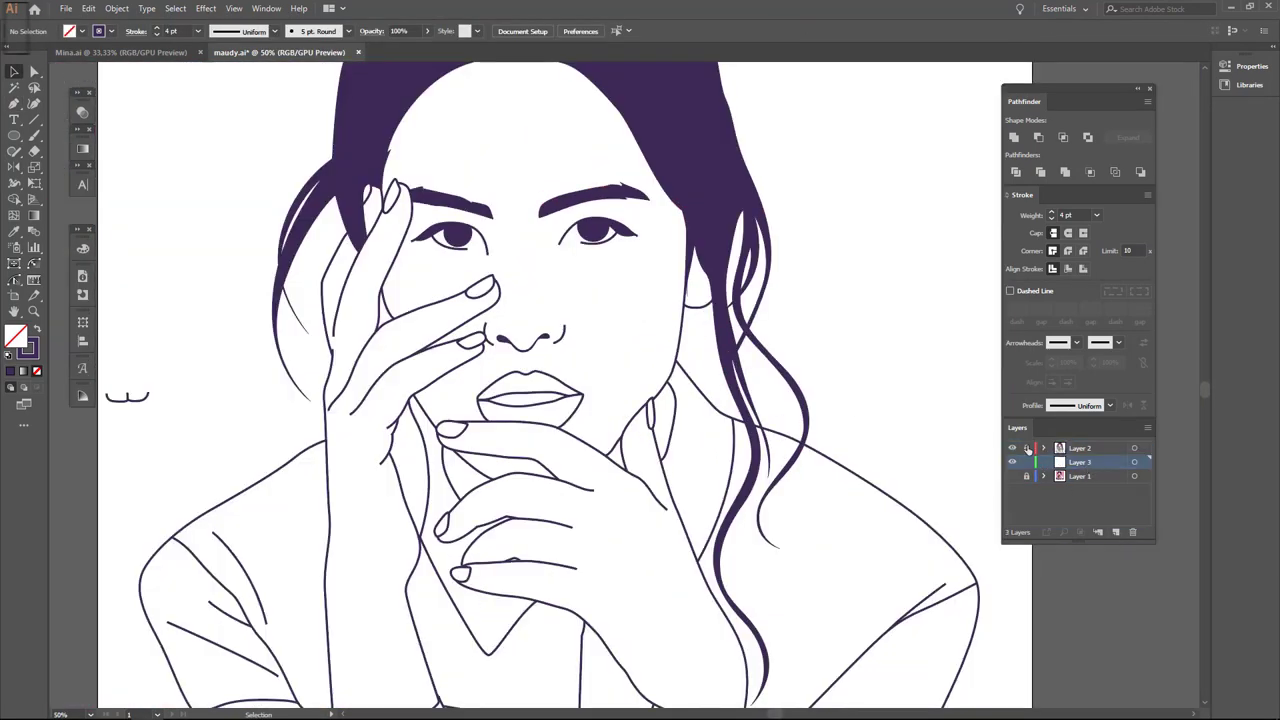
Copy the face outline onto Layer 3 and fill it with a peach skin tone.
left_click(1027, 449)
left_click(405, 320)
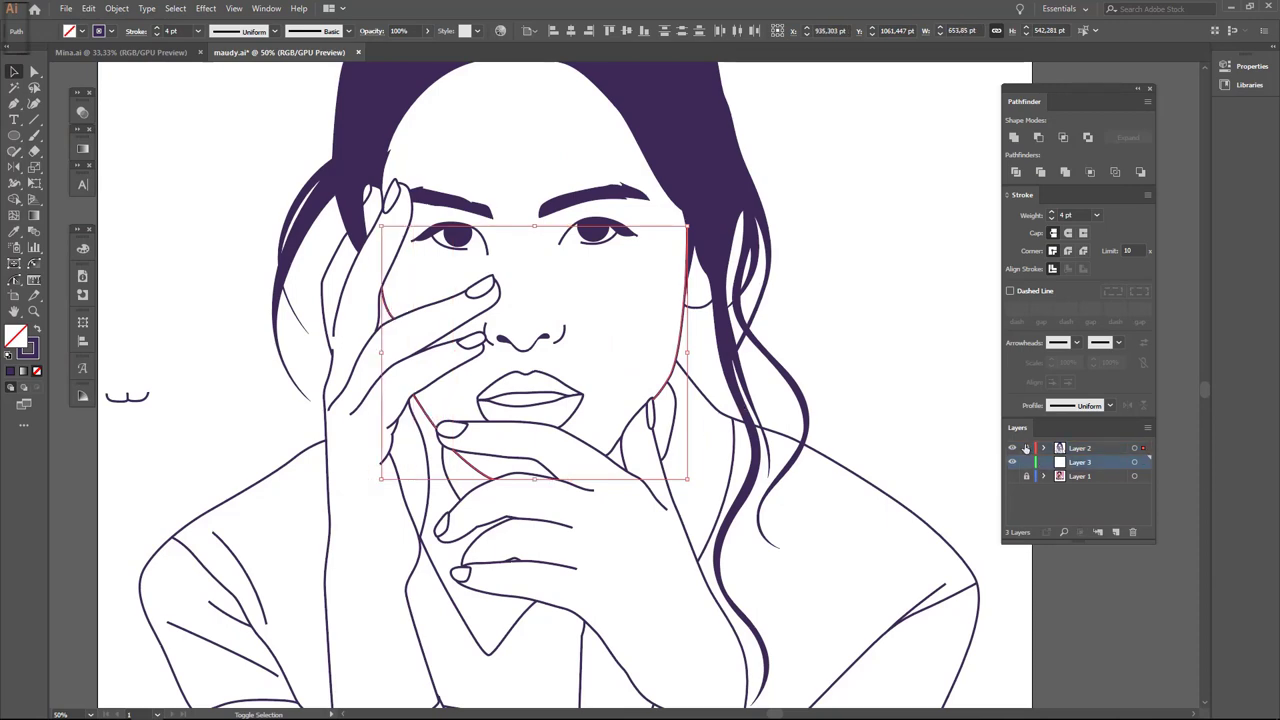
key("ctrl+x")
key("ctrl+f")
key("shift+x")
double_click(15, 337)
left_click(580, 483)
type("FFBFA9")
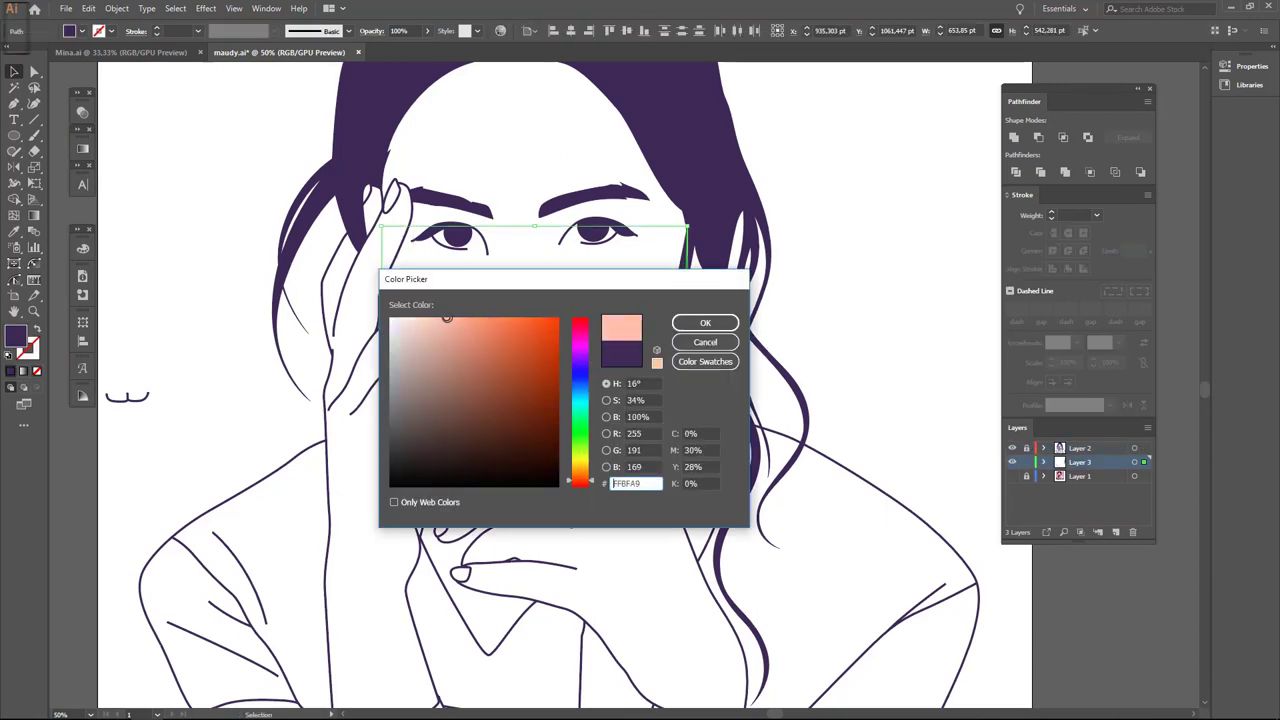
key("Return")
Draw and close the peach face skin shape with the Pen tool.
scroll(577, 423, "up", 3)
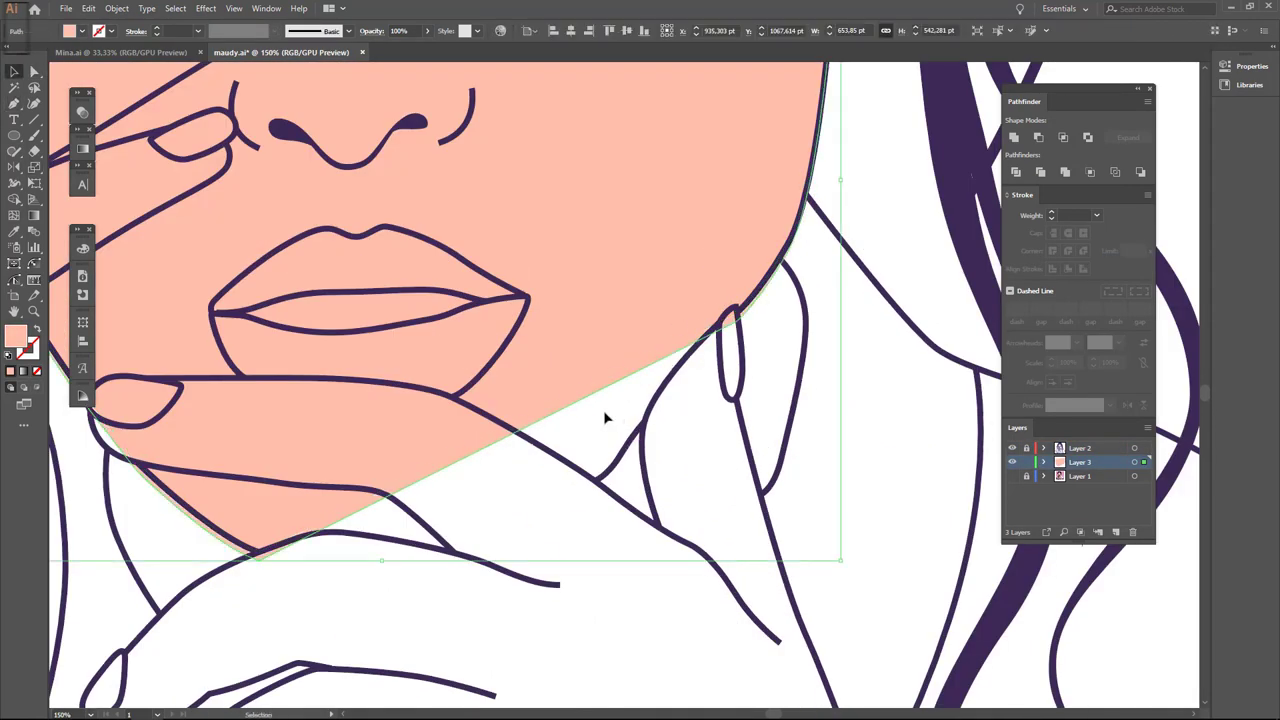
key("ctrl+shift+a")
key("p")
scroll(743, 312, "up", 3)
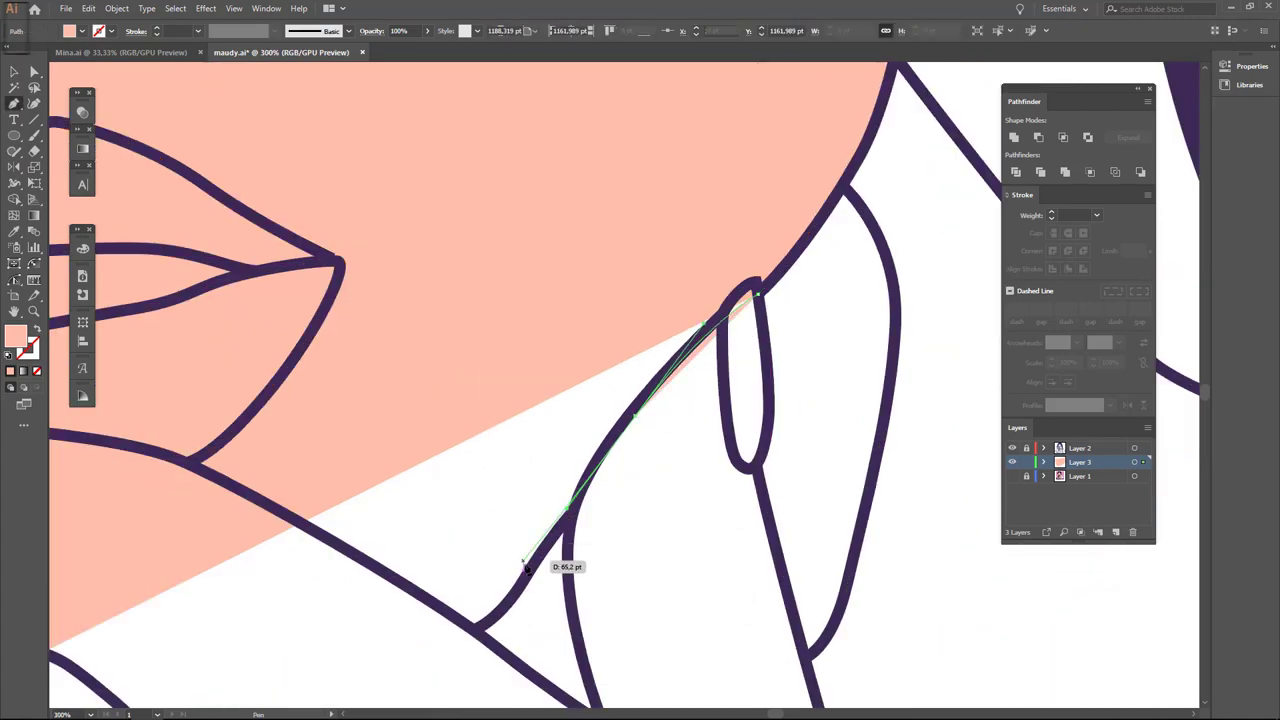
scroll(524, 567, "down", 3)
scroll(743, 500, "up", 2)
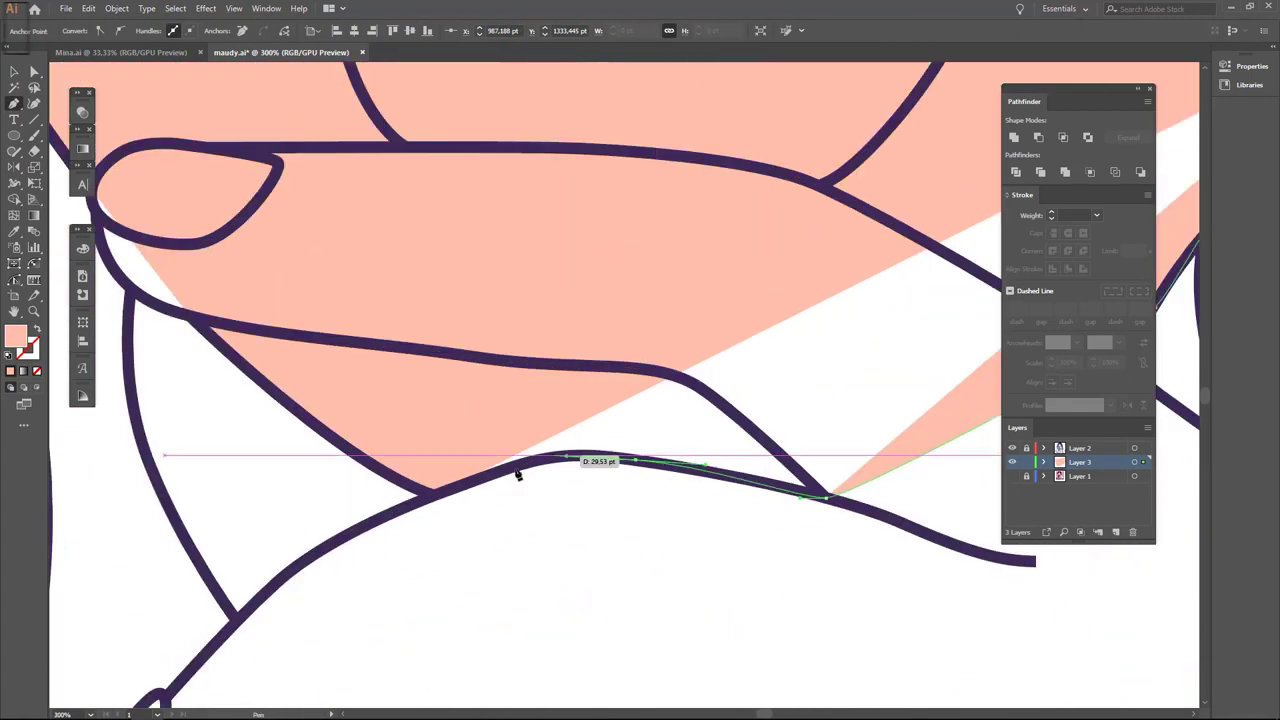
scroll(400, 408, "down", 2)
scroll(366, 363, "down", 3)
scroll(305, 490, "up", 3)
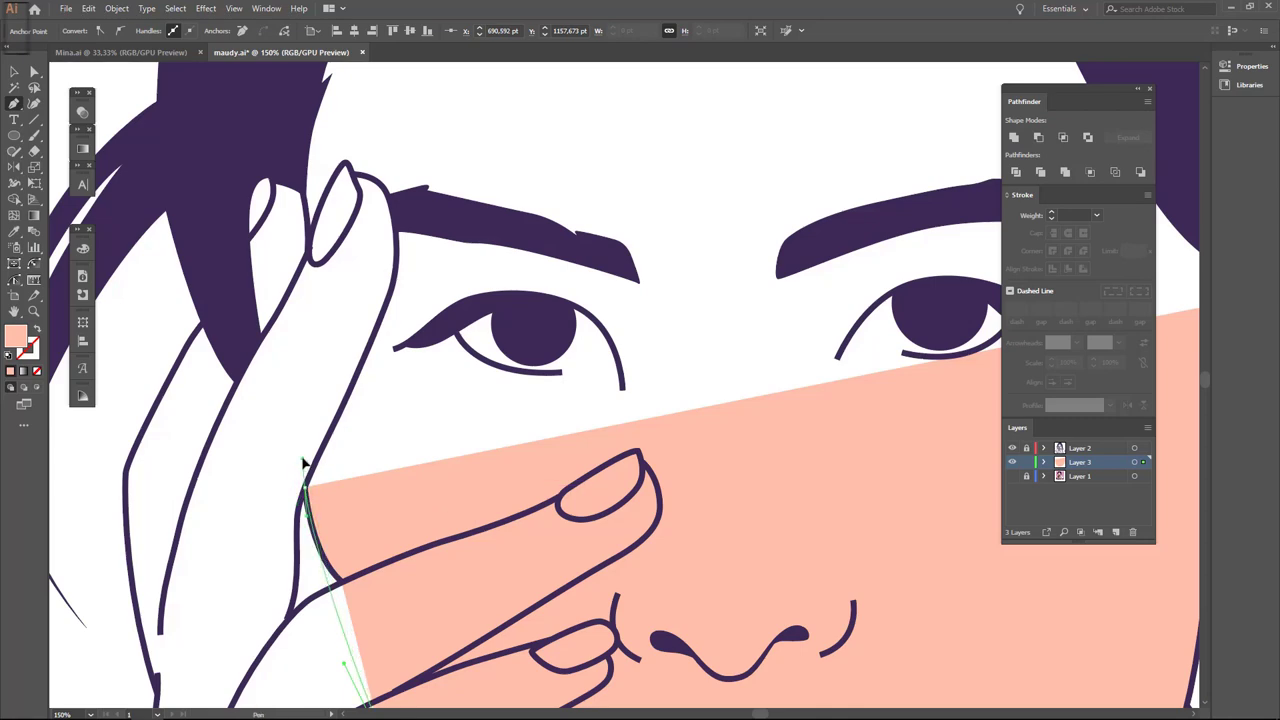
scroll(397, 290, "up", 2)
scroll(405, 265, "up", 1)
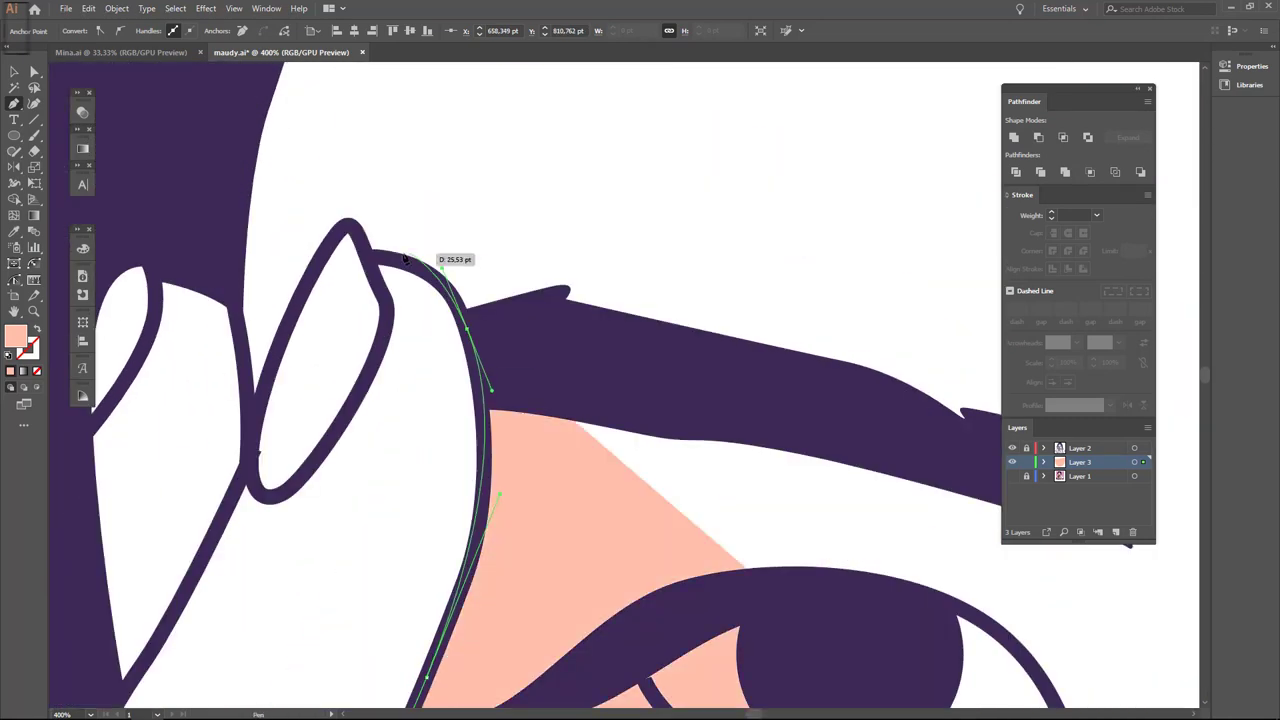
left_click(325, 246)
scroll(400, 300, "down", 3)
scroll(450, 350, "down", 2)
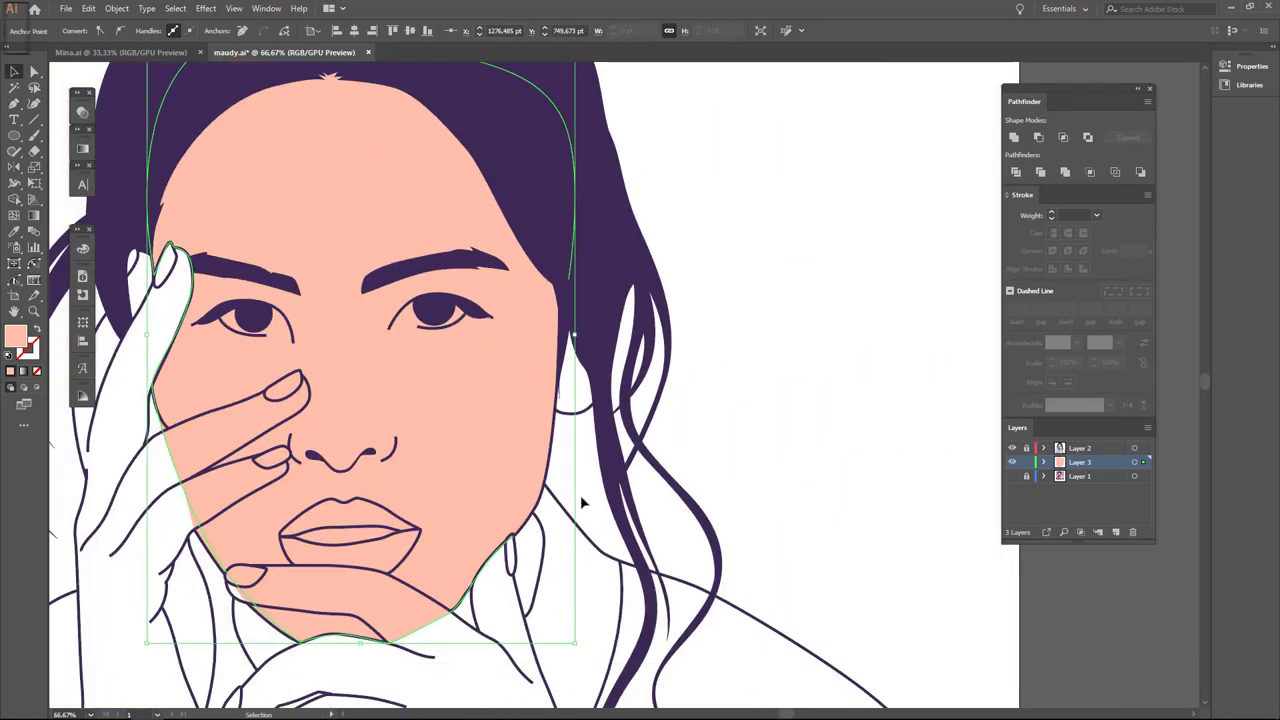
Select the raised hand's outline strokes, adding the top fingers to the selection.
key("v")
left_click(734, 277)
scroll(600, 350, "up", 2)
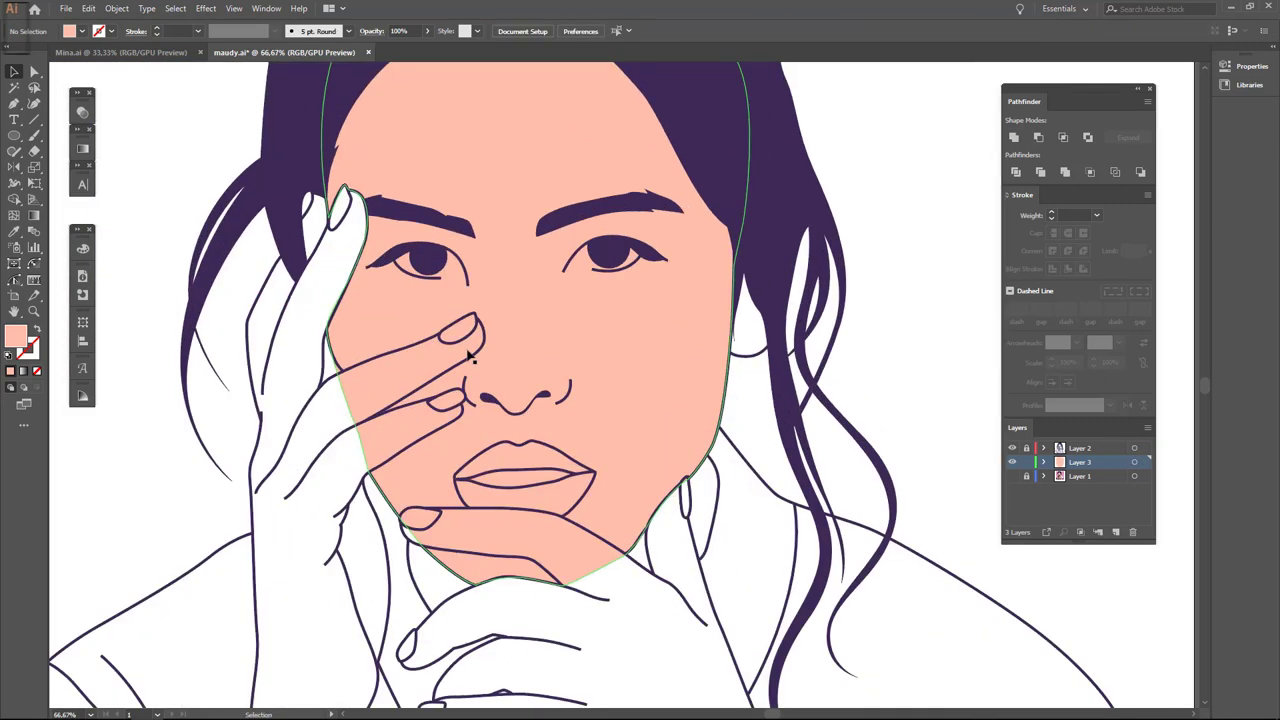
left_click(407, 403)
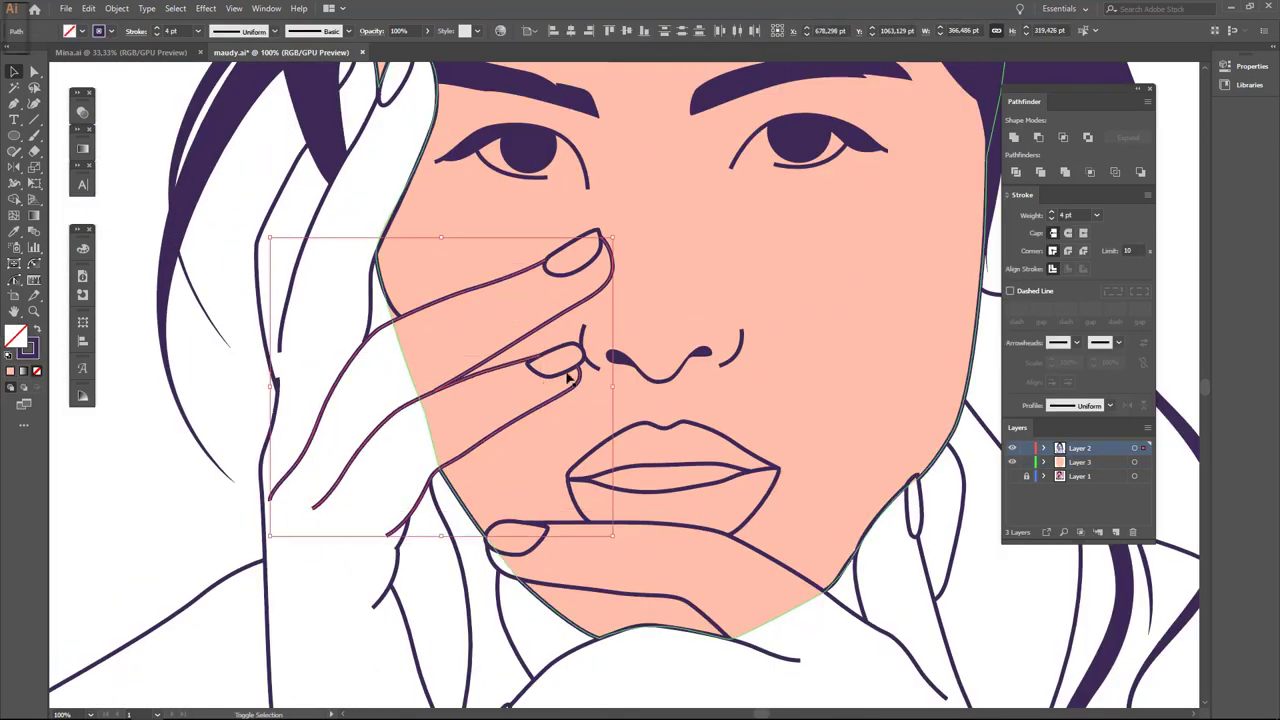
scroll(357, 296, "up", 1)
left_click(352, 330)
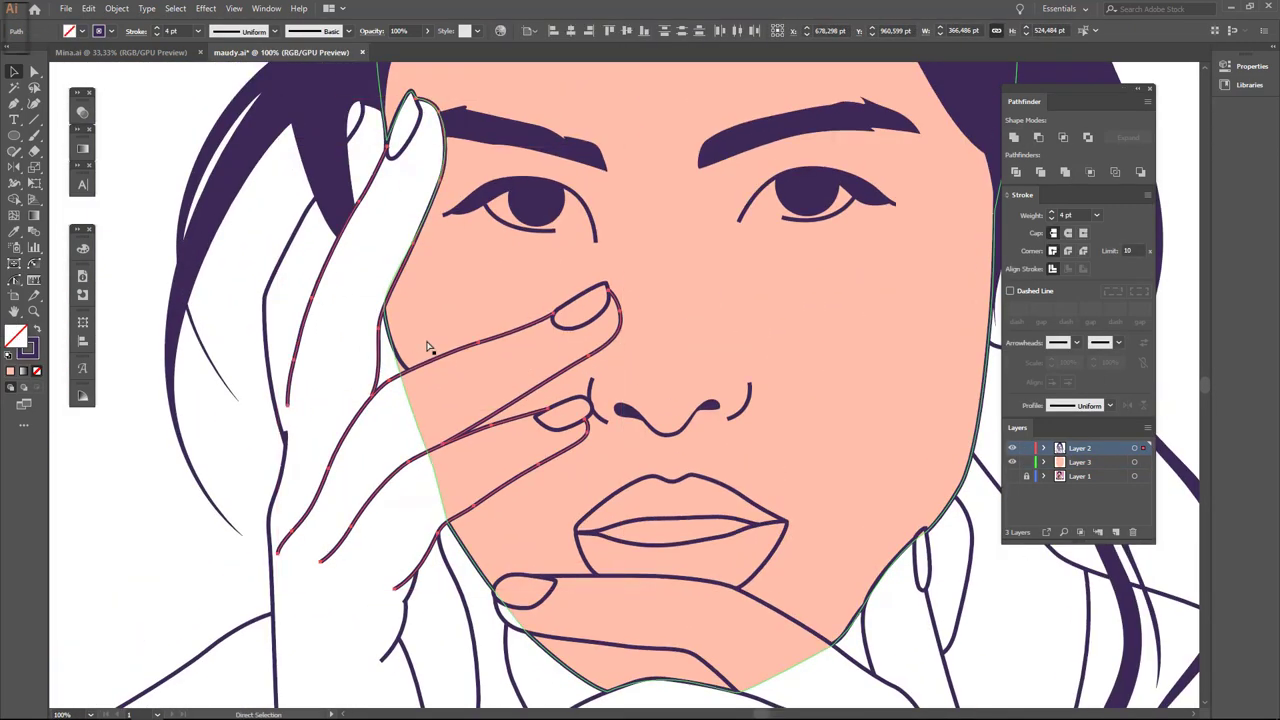
scroll(300, 500, "down", 3)
Copy the face's peach skin fill onto the hand with the Eyedropper.
scroll(340, 540, "down", 1)
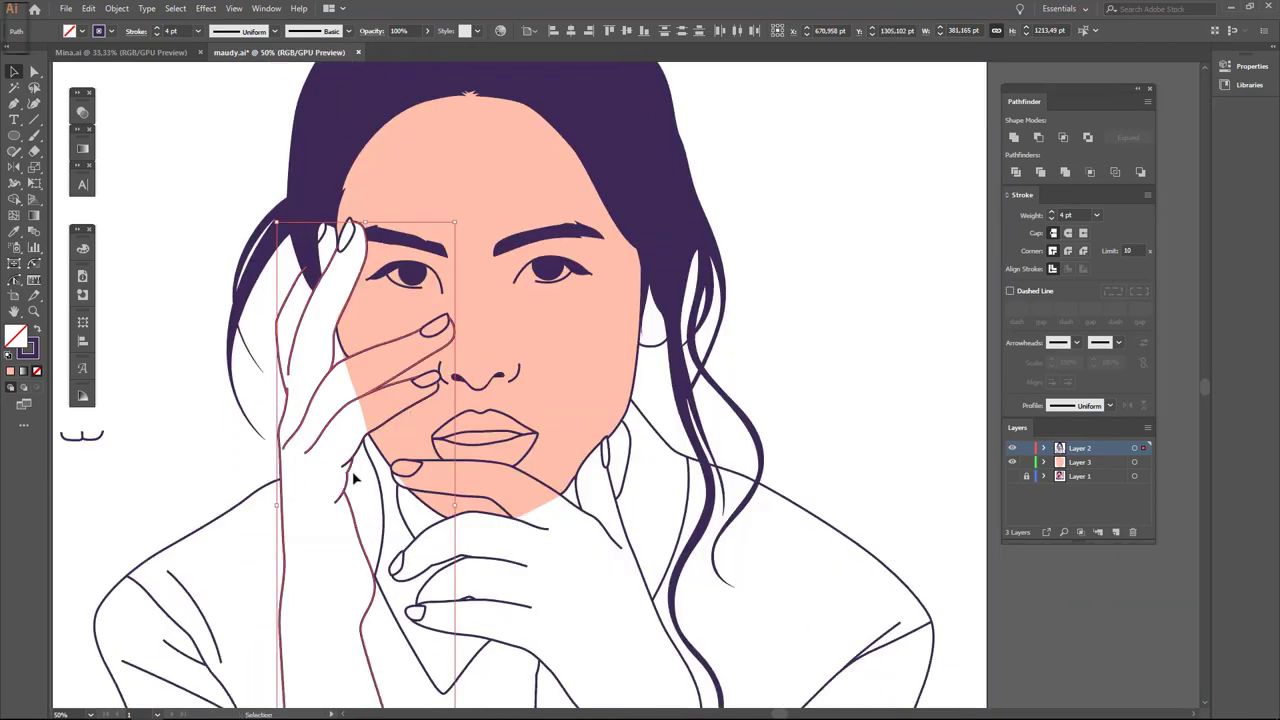
scroll(414, 429, "up", 3)
scroll(470, 400, "down", 1)
scroll(472, 400, "down", 1)
key("i")
left_click(540, 350)
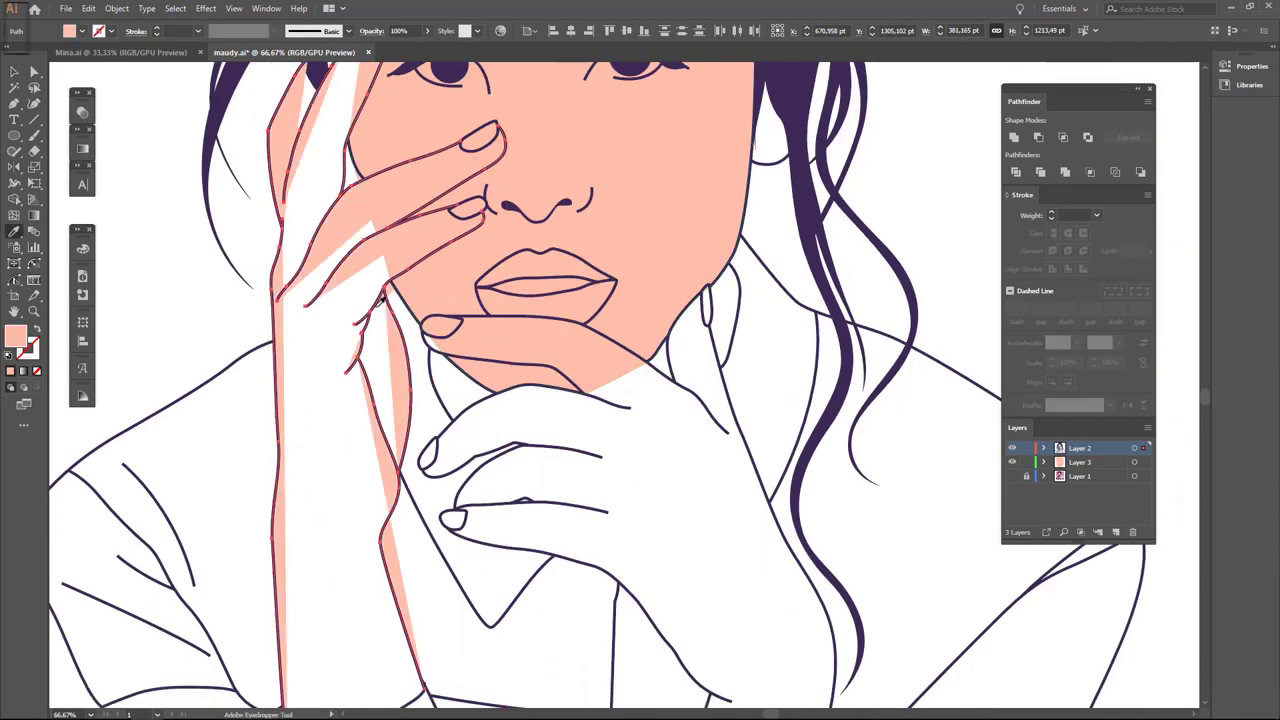
double_click(16, 336)
key("Return")
Isolate the hand fill and drag one of its anchors to tidy the edge.
scroll(383, 343, "up", 5, "alt")
double_click(383, 343)
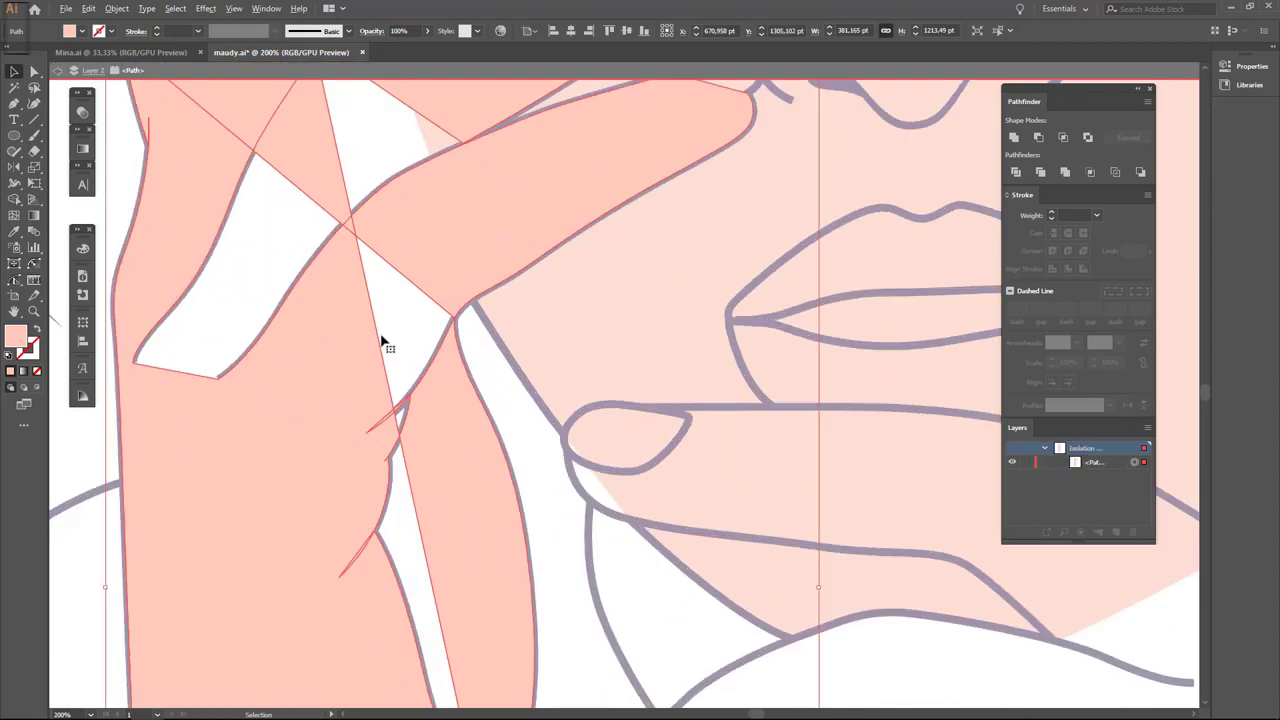
key("a")
left_click_drag(432, 300, 413, 328)
scroll(414, 323, "down", 3)
scroll(463, 314, "up", 3)
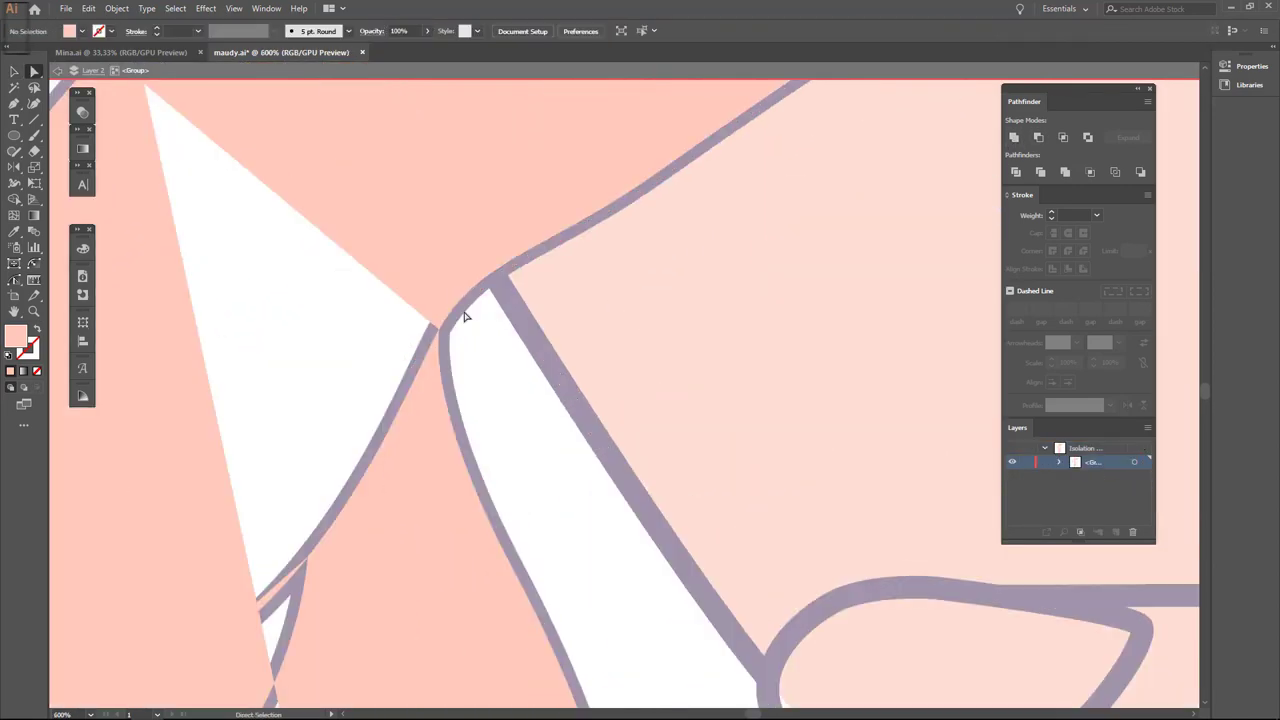
scroll(409, 423, "down", 4)
Draw a closed peach fill shape around the finger with the Pen tool.
key("p")
left_click(420, 385)
left_click(327, 463)
left_click(250, 405)
left_click(328, 265)
left_click(415, 267)
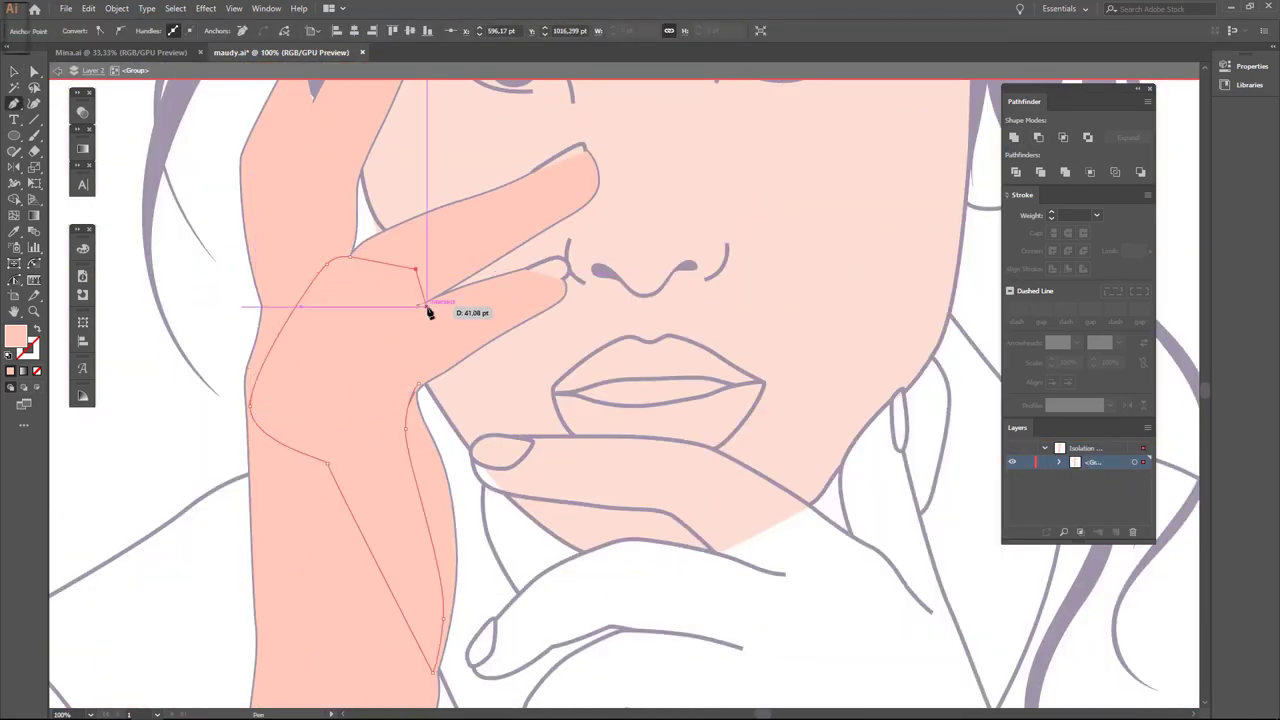
left_click(421, 387)
key("Escape")
Select the hand's combined fill shape and check it in Outline and Preview views.
scroll(492, 286, "up", 1)
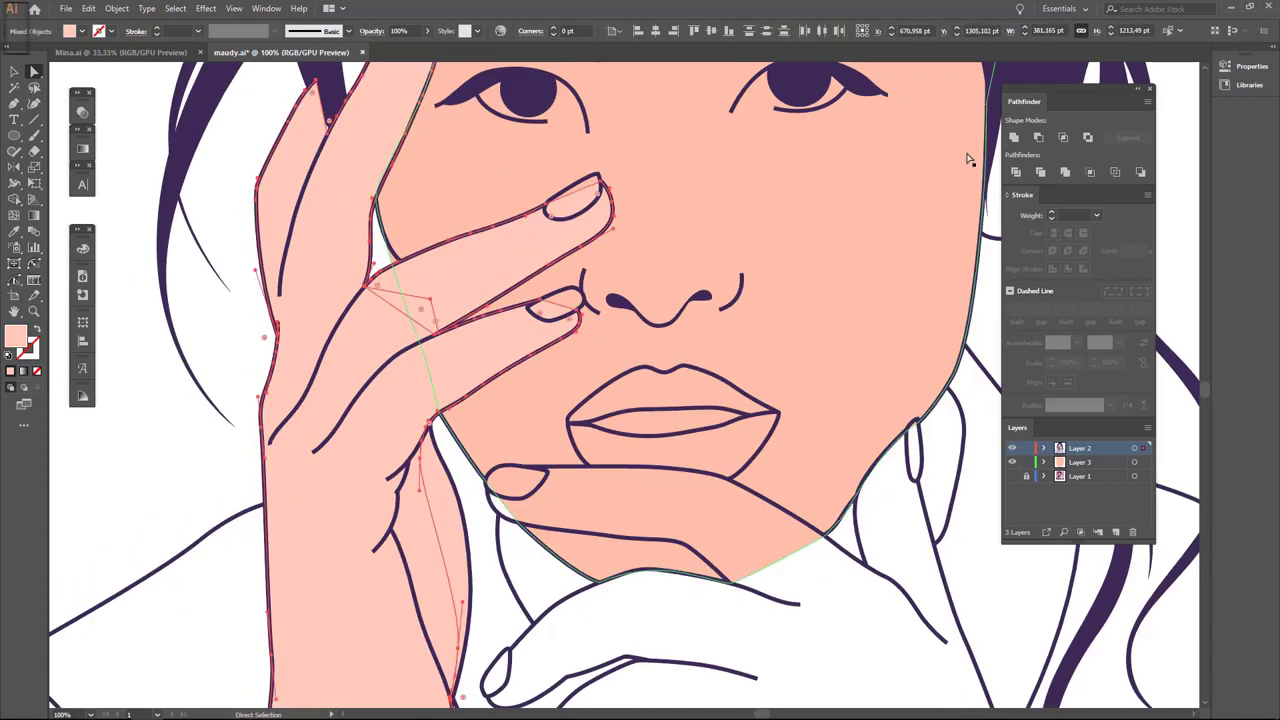
key("a")
left_click(468, 513)
key("ctrl+shift+a")
key("ctrl+y")
key("ctrl+y")
scroll(386, 371, "up", 4)
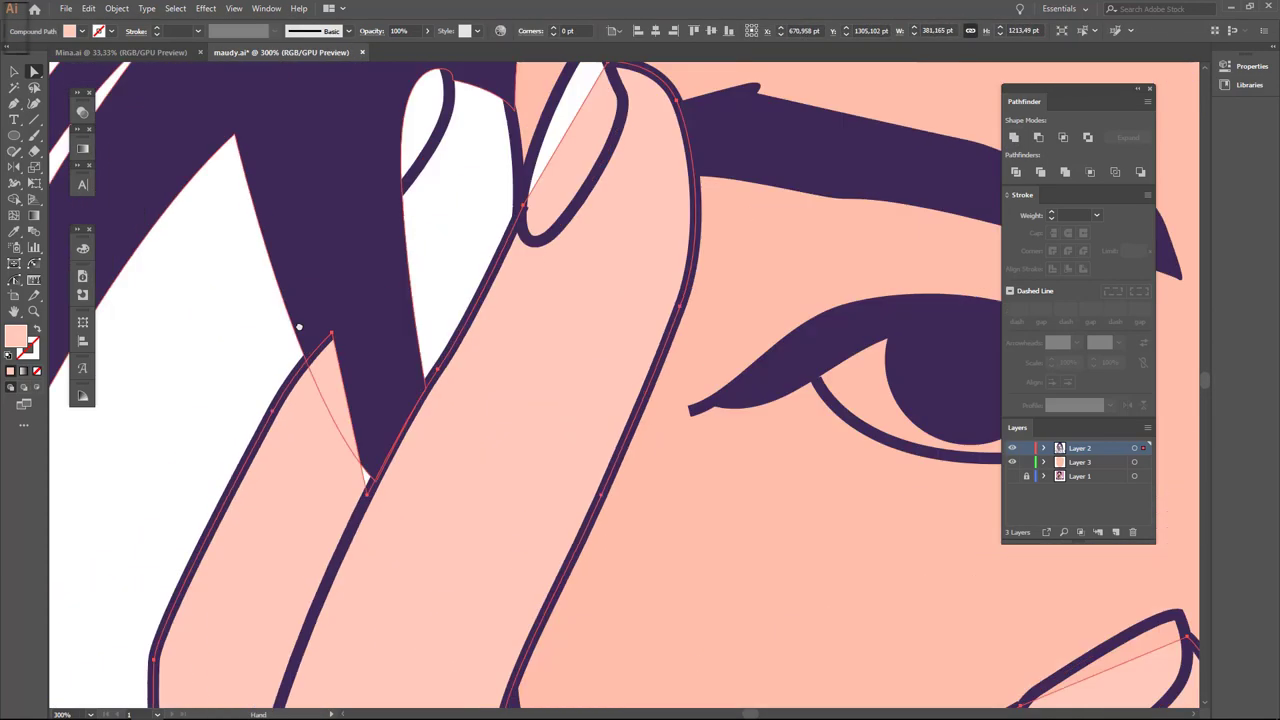
scroll(496, 466, "down", 2)
scroll(496, 466, "up", 1)
Lock the outline layer and draw a patch filling the gap beside the finger.
key("v")
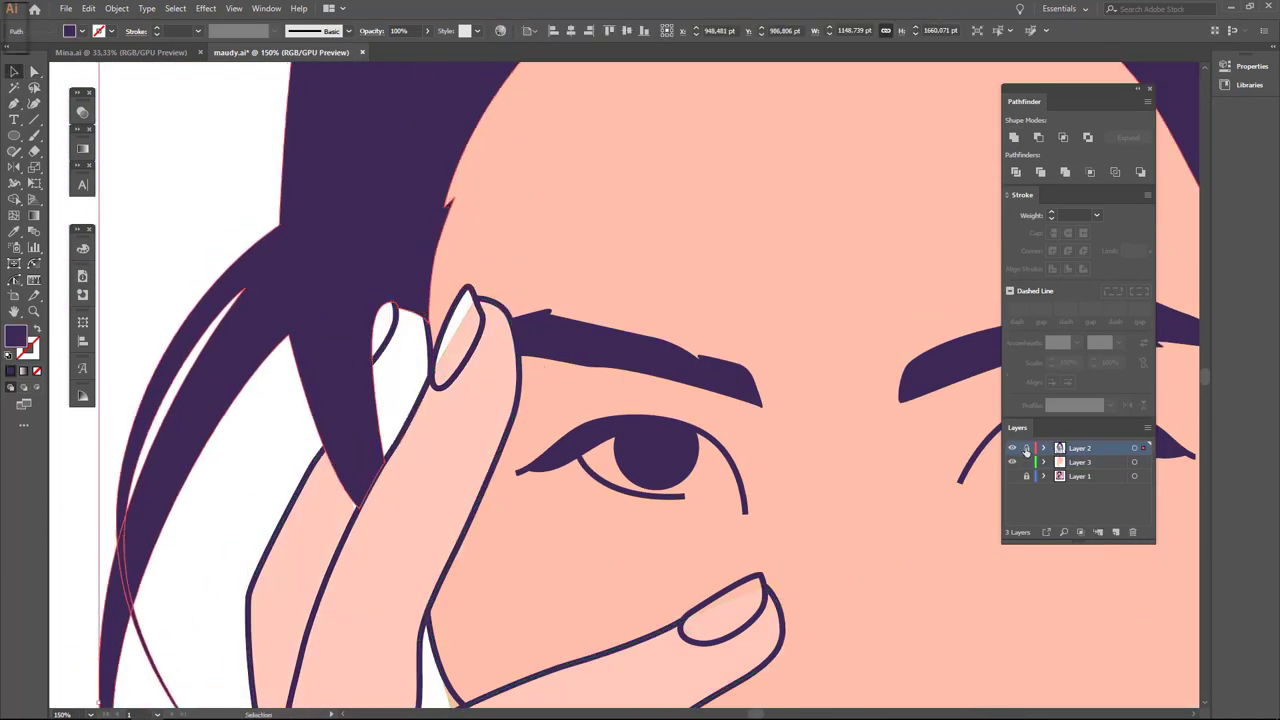
left_click(402, 374)
key("p")
scroll(402, 374, "up", 2)
left_click(329, 549)
left_click(294, 294)
left_click(386, 109)
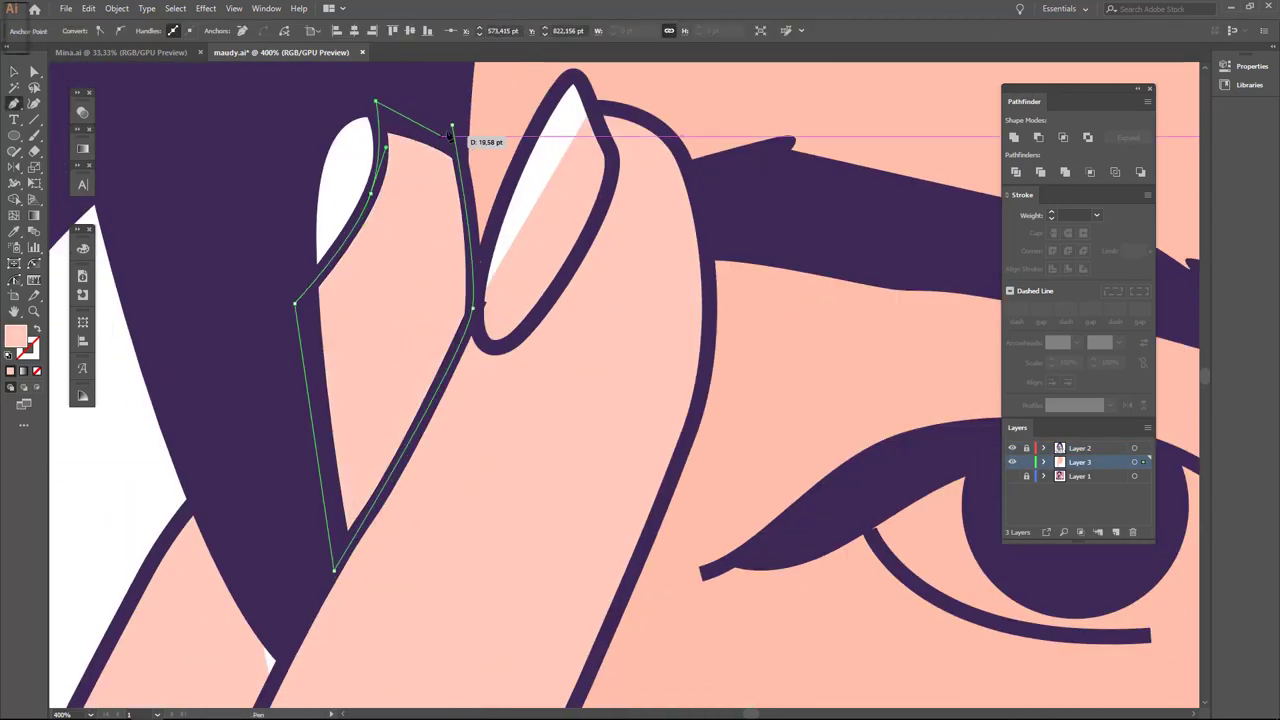
scroll(325, 281, "down", 2)
key("ctrl+0")
Fit the artboard in view and select the outline of the hand under the chin.
key("ctrl+minus")
key("v")
key("ctrl+shift+a")
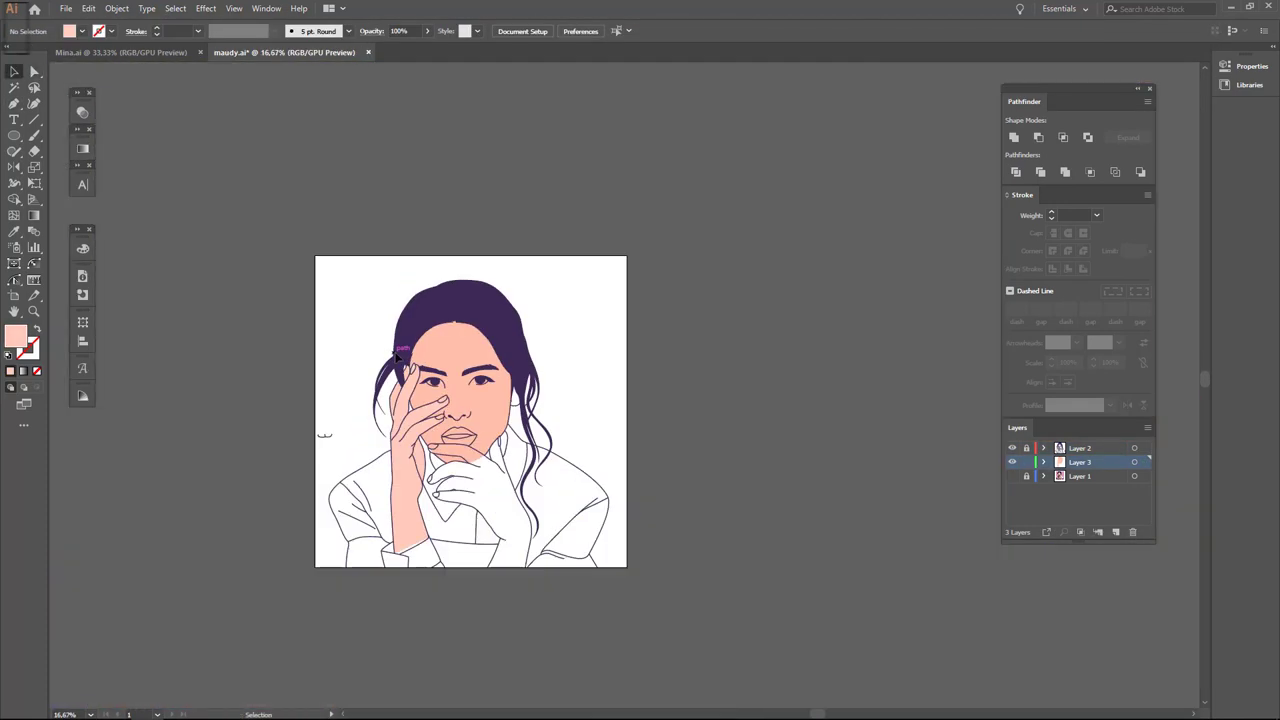
scroll(396, 356, "up", 4)
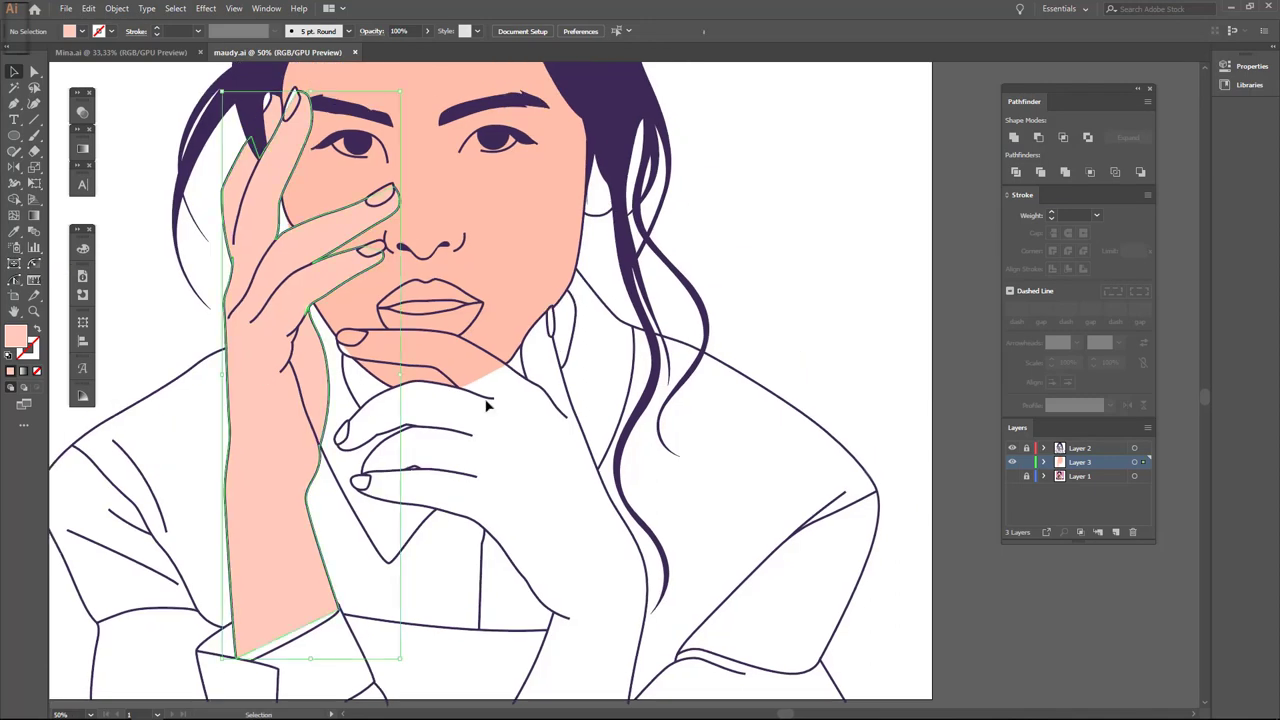
scroll(486, 406, "right", 2)
scroll(500, 380, "down", 1)
left_click(538, 410)
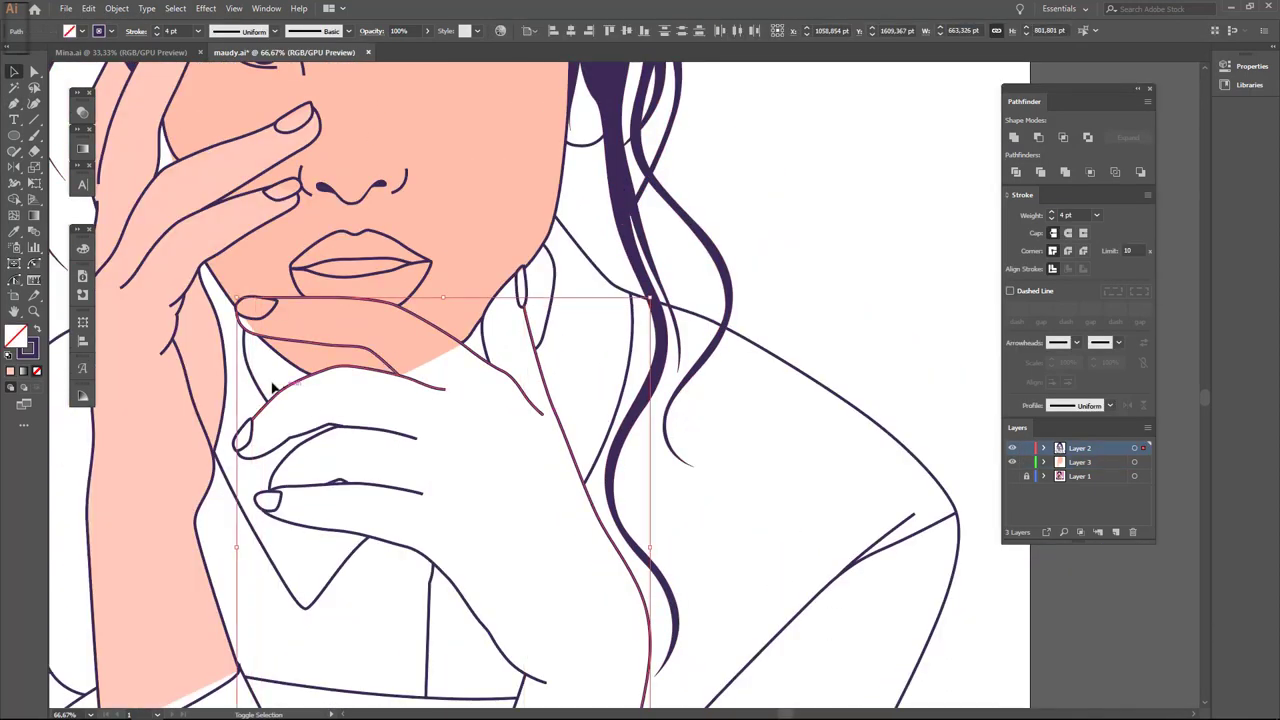
scroll(511, 680, "down", 1)
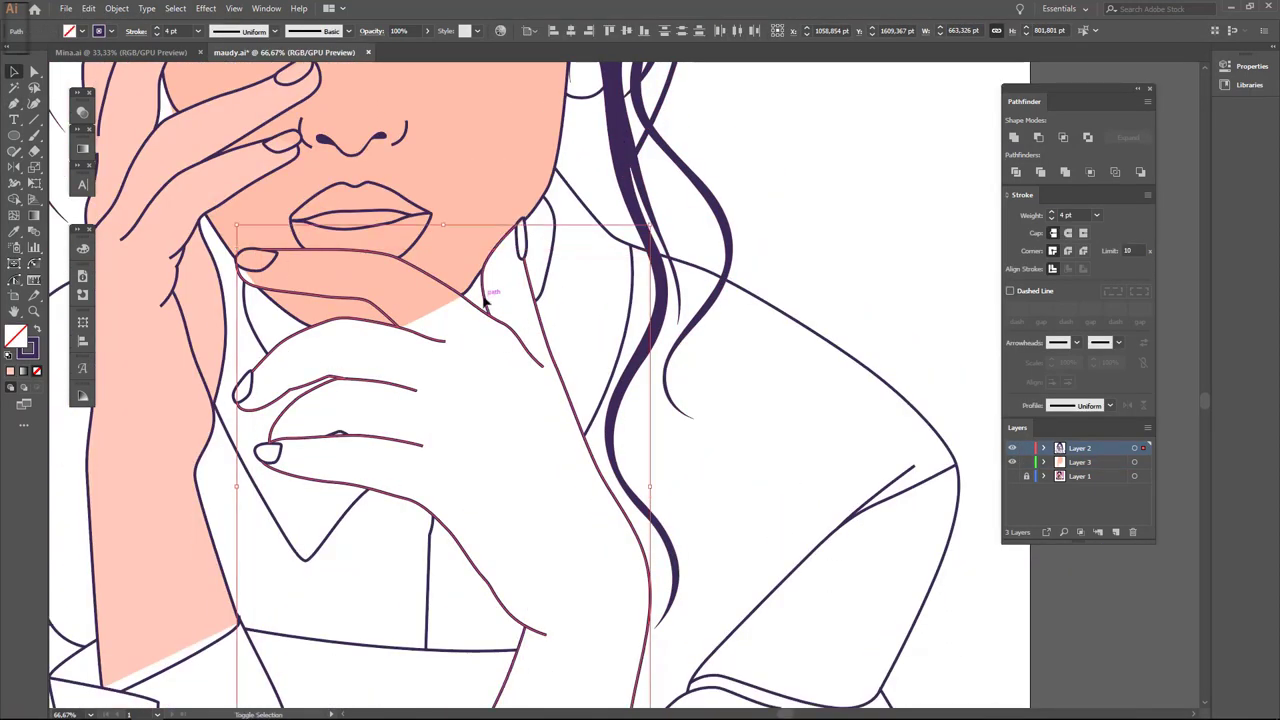
key("ctrl+shift+a")
scroll(260, 460, "up", 4)
Start a Pen patch over the gap at the thumb.
key("p")
left_click(305, 385)
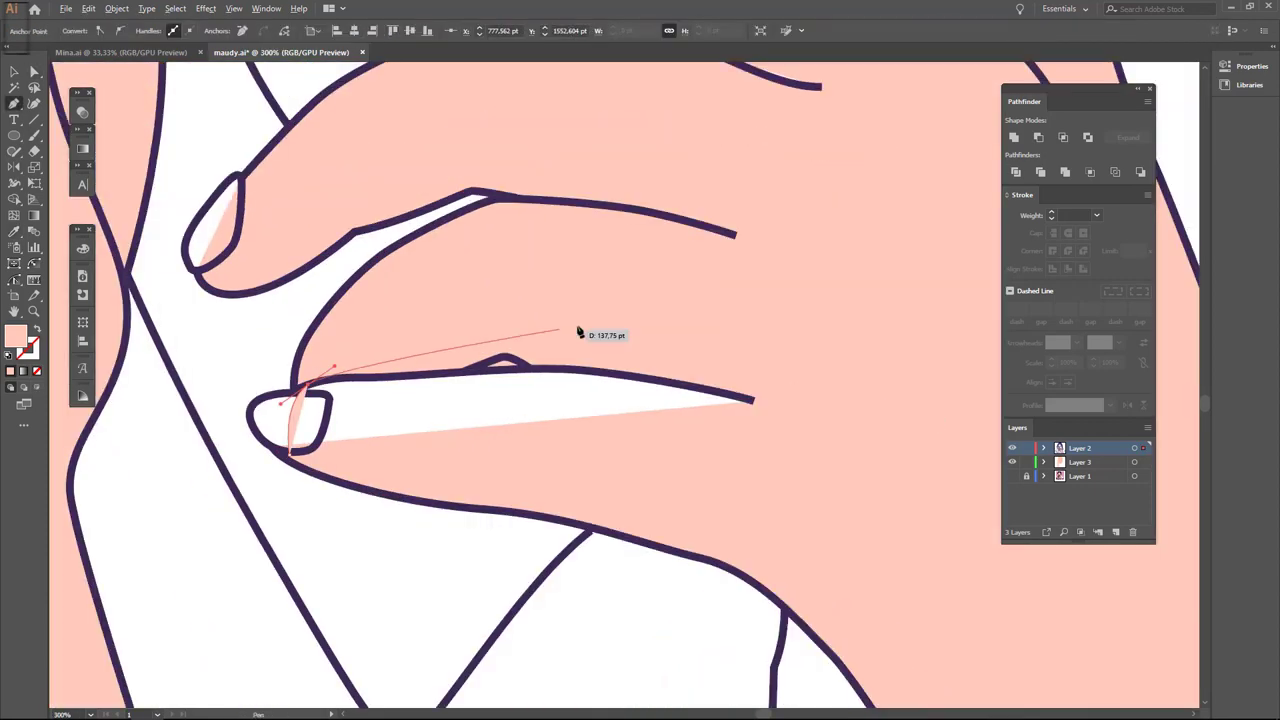
scroll(578, 332, "down", 4)
key("a")
scroll(652, 523, "down", 4)
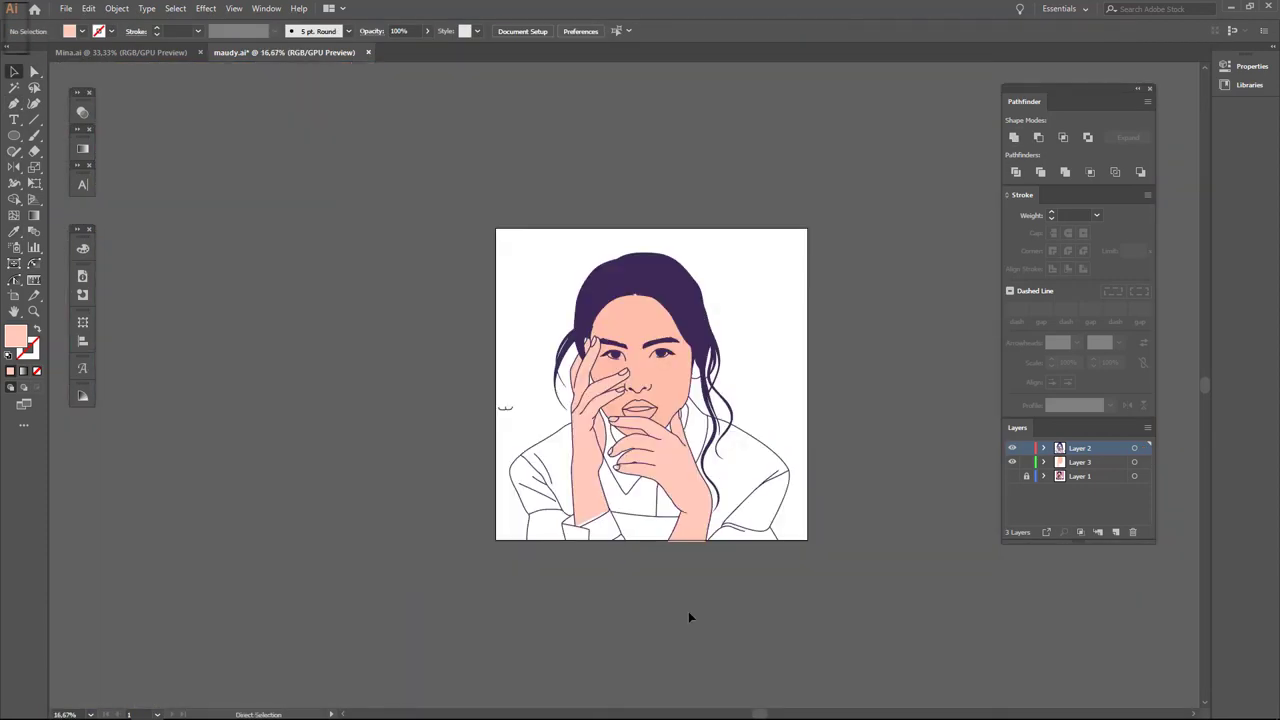
scroll(688, 617, "up", 4)
scroll(688, 617, "down", 2)
Show the reference photo and skin-tone layers, then switch to Outline view.
left_click(1012, 476)
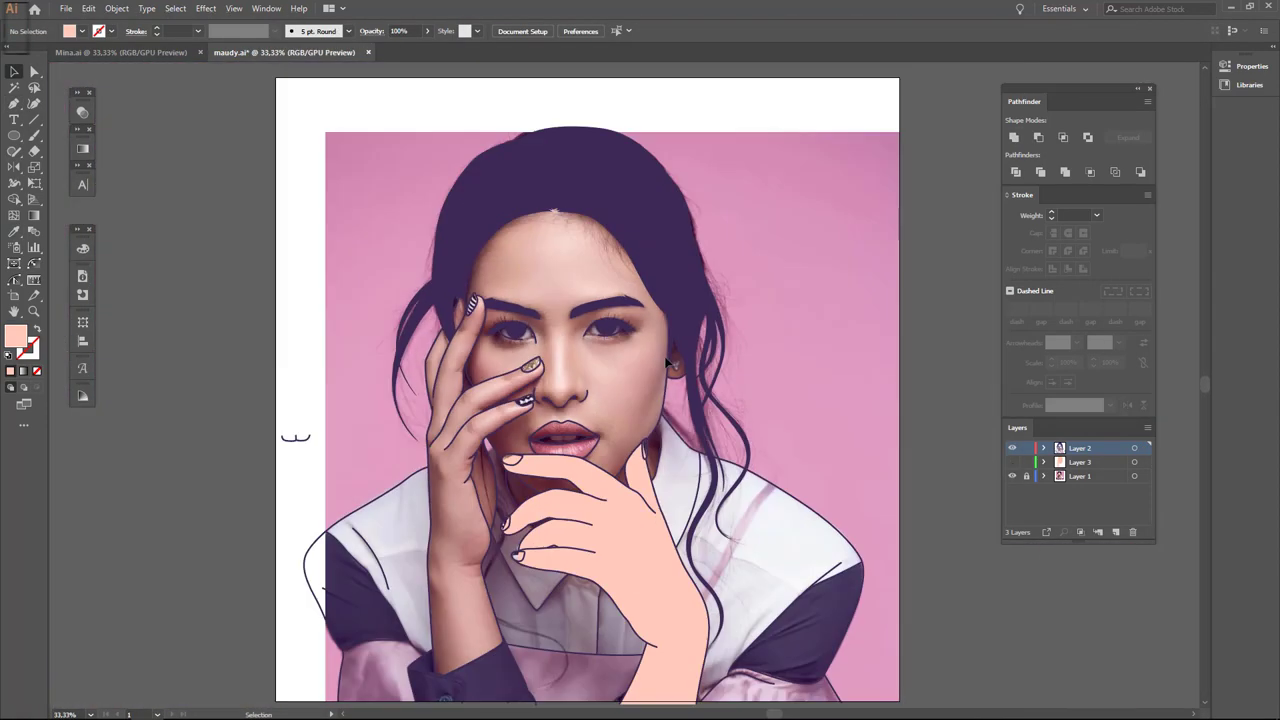
left_click(1012, 462)
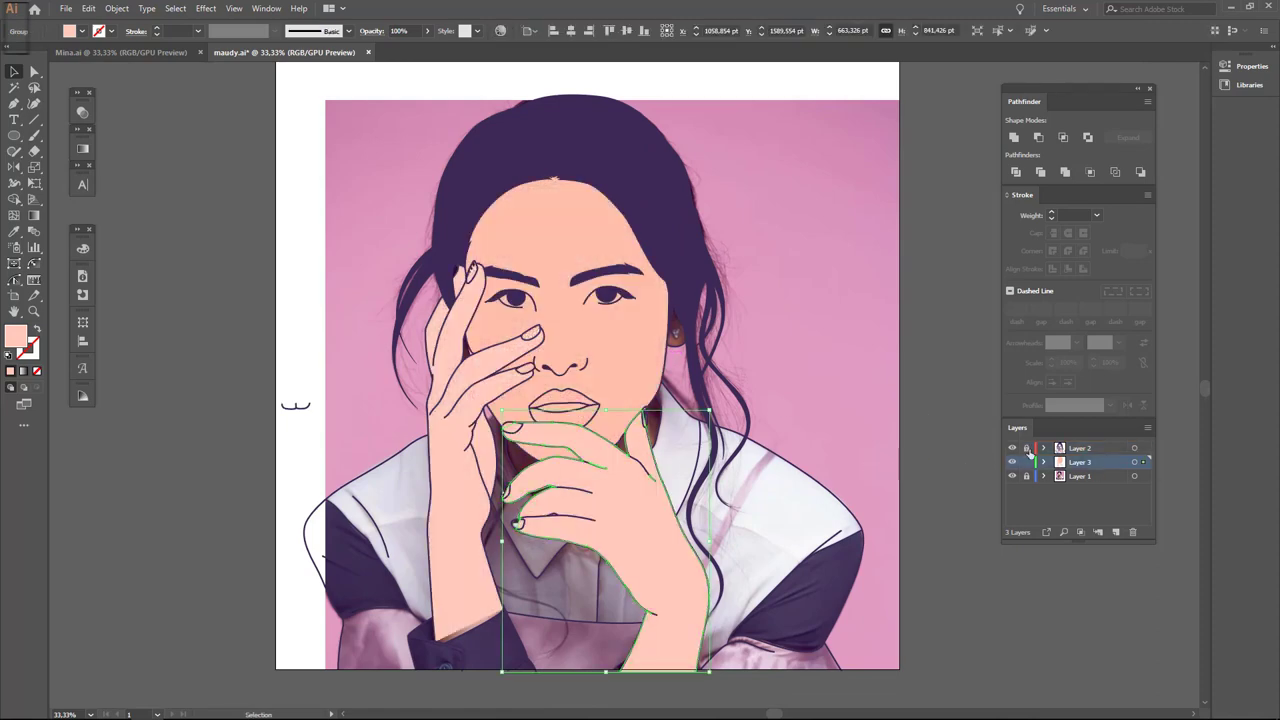
key("ctrl+1")
key("ctrl+y")
key("p")
Pick a deeper pink (F7A597) and draw a shadow curving down from the right eyebrow.
double_click(16, 336)
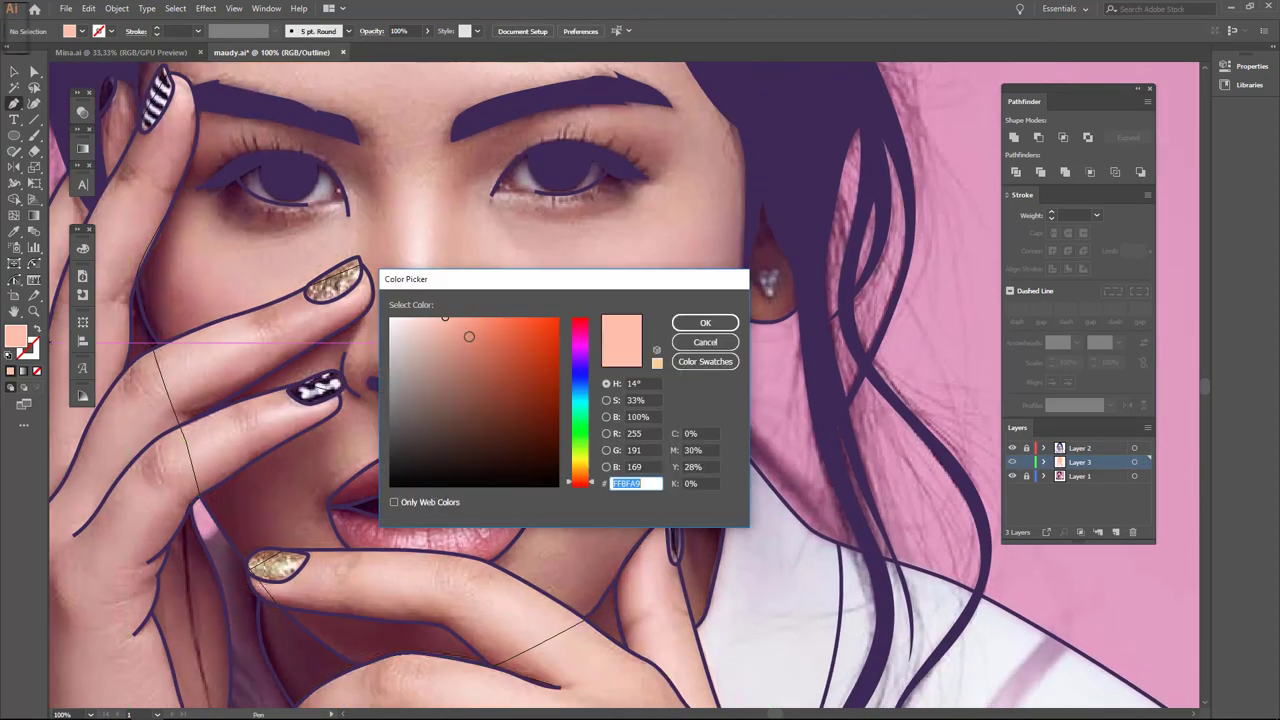
left_click_drag(580, 458, 580, 486)
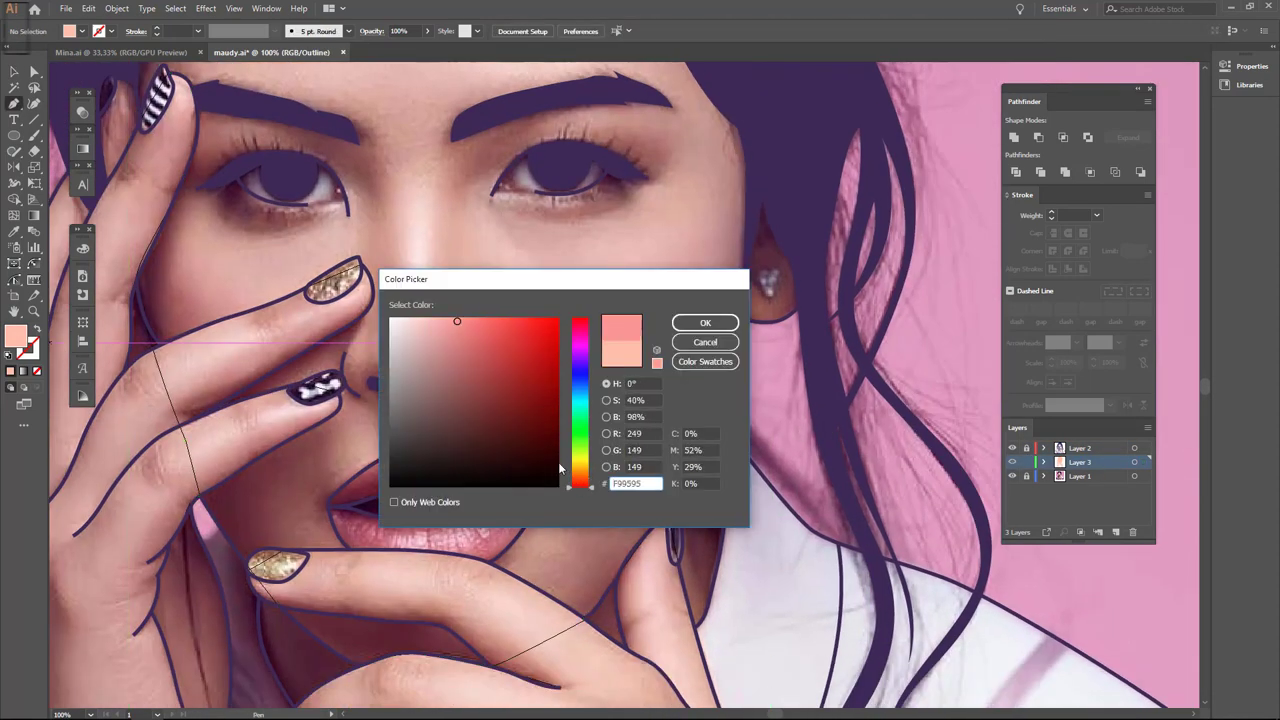
left_click(705, 322)
scroll(543, 357, "down", 4)
scroll(470, 322, "up", 6)
scroll(470, 322, "up", 1, "alt")
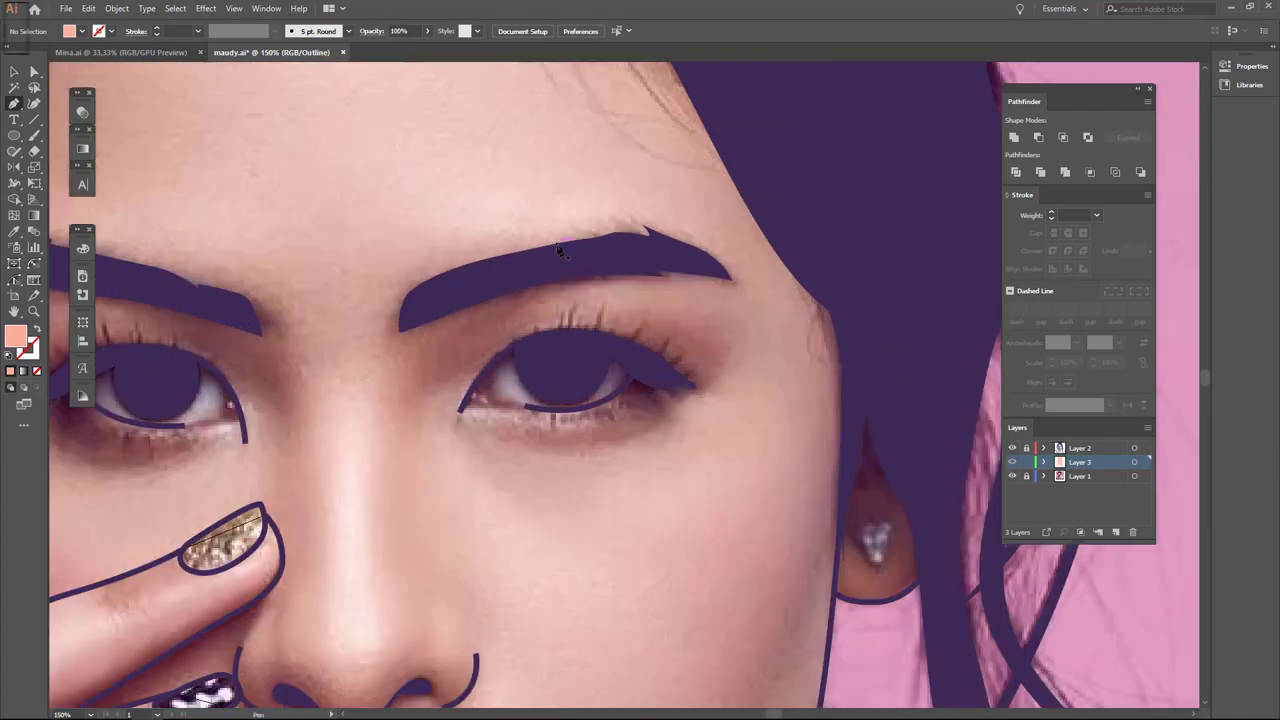
left_click_drag(384, 464, 440, 390)
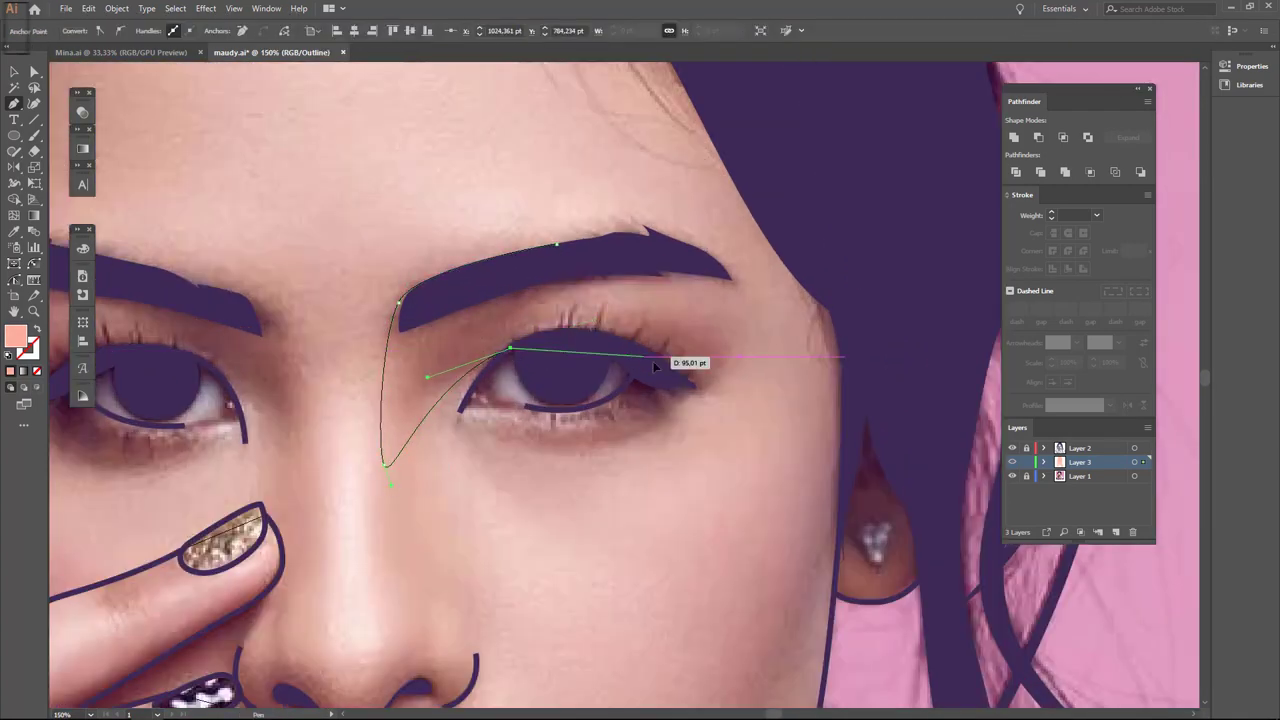
key("ctrl+y")
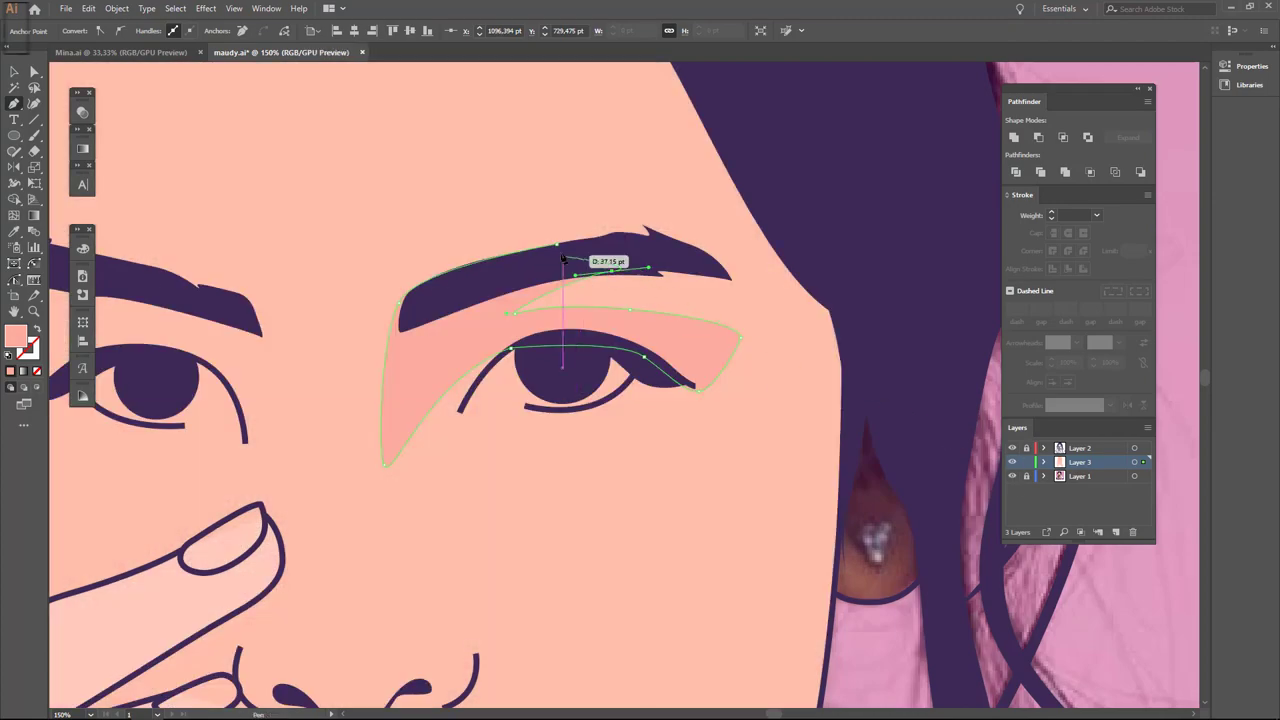
Draw a second pink shadow down the right side of the face toward the jaw.
scroll(334, 400, "down", 1, "alt")
key("a")
double_click(15, 336)
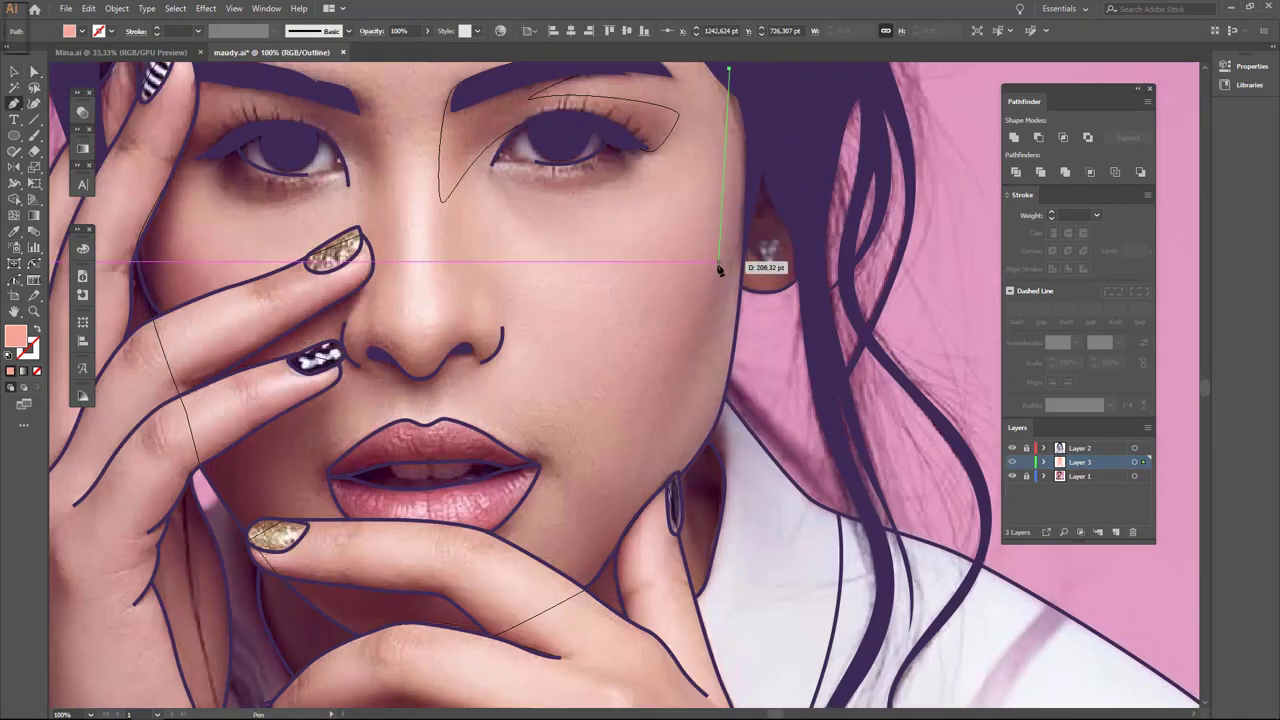
left_click_drag(709, 287, 642, 450)
scroll(619, 545, "up", 2, "alt")
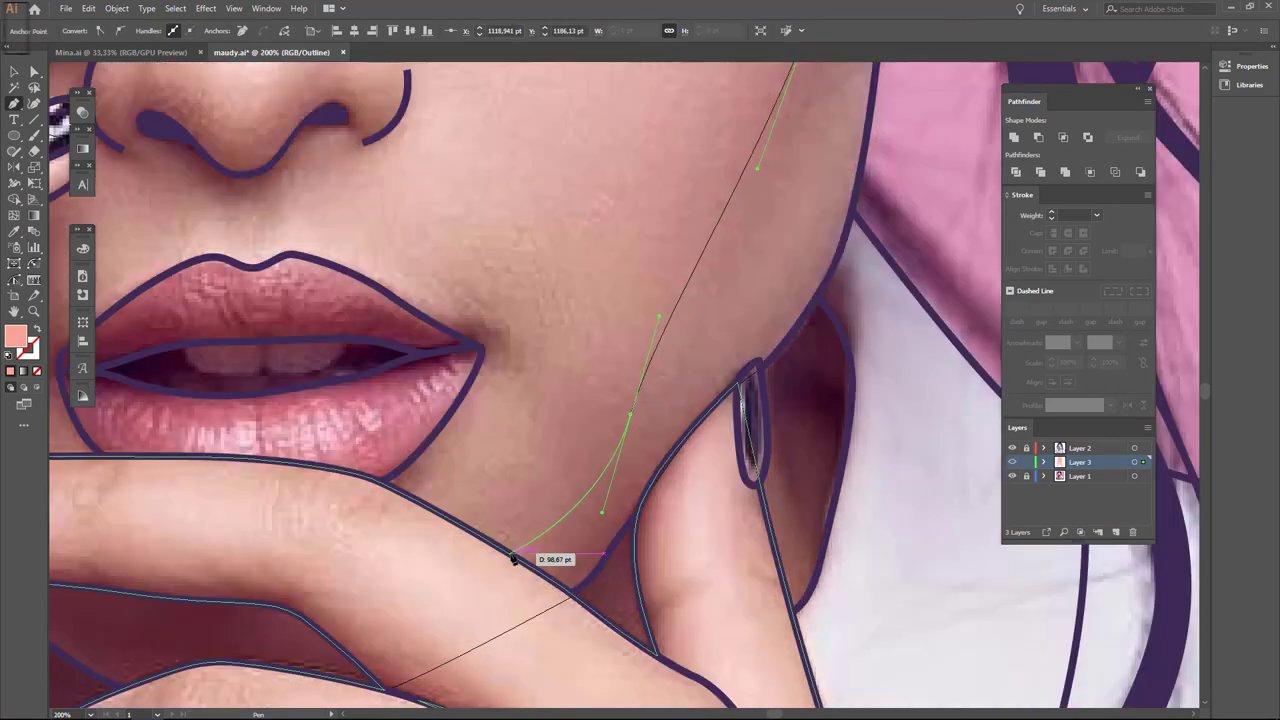
scroll(514, 557, "down", 1, "alt")
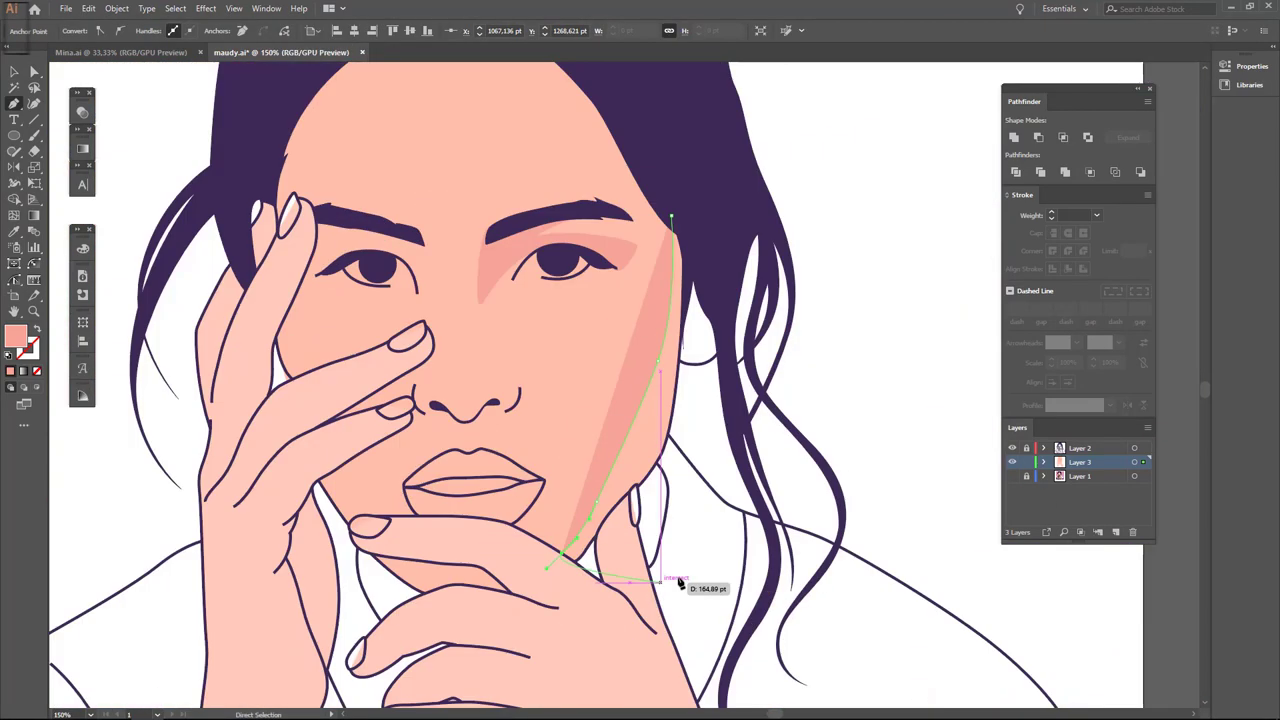
scroll(640, 300, "up", 5, "alt")
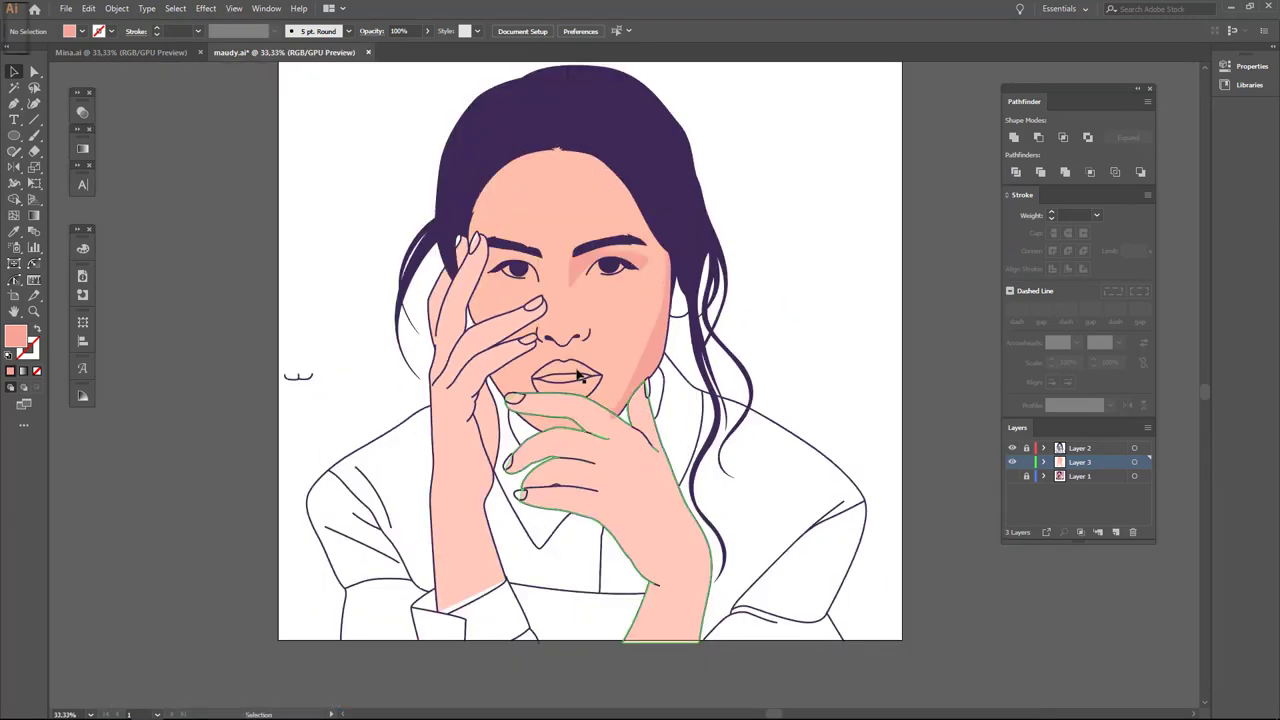
Trace curved Pen anchors below and above the eye corner over the reference photo.
left_click(1012, 476)
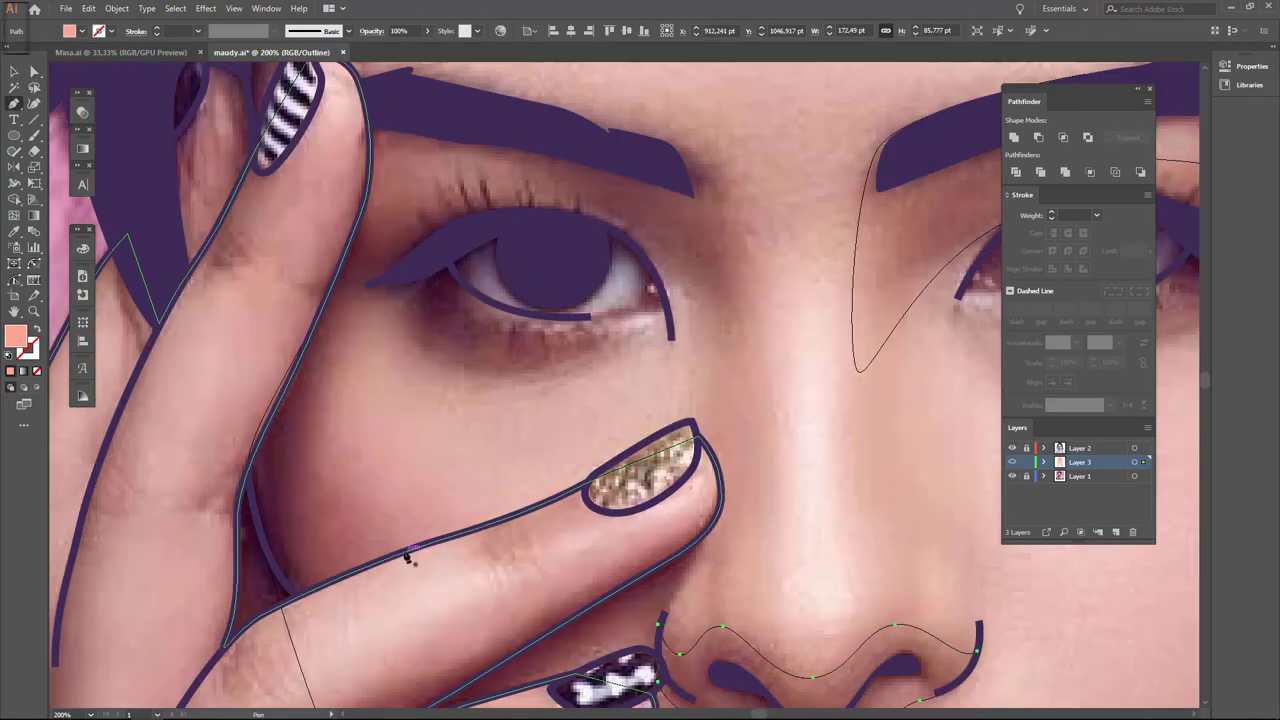
left_click_drag(366, 299, 396, 297)
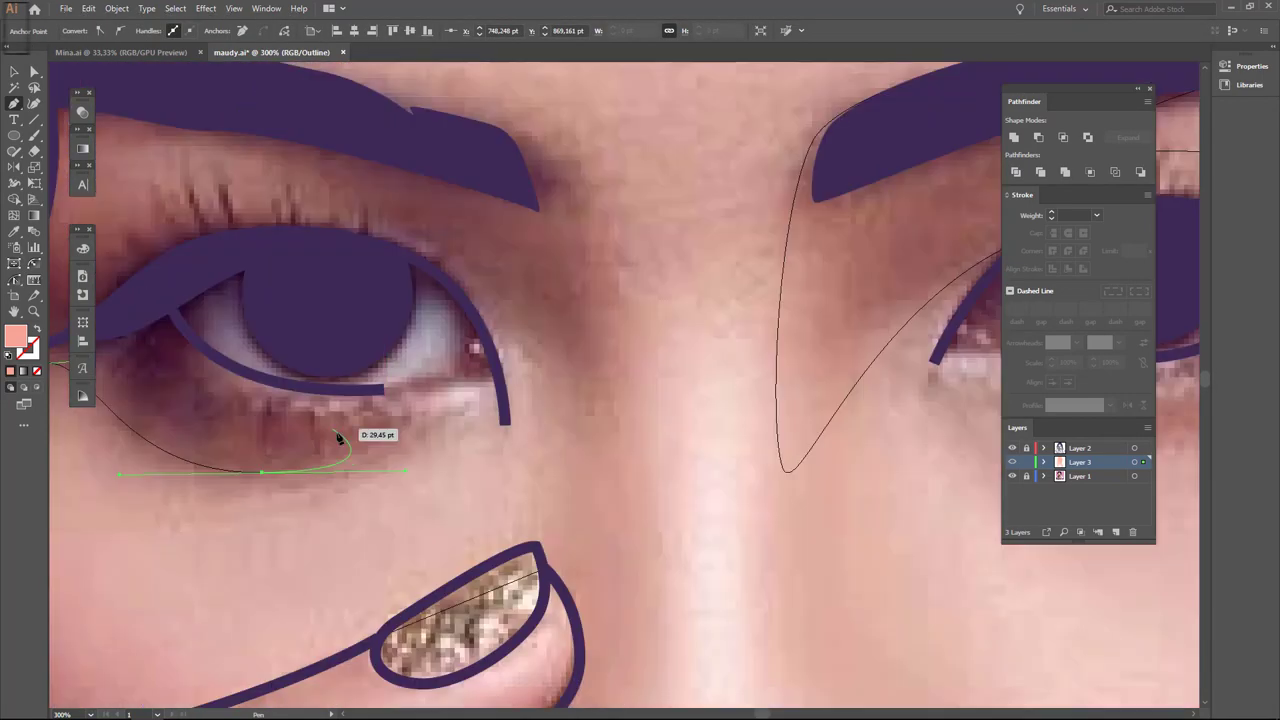
left_click_drag(499, 383, 507, 395)
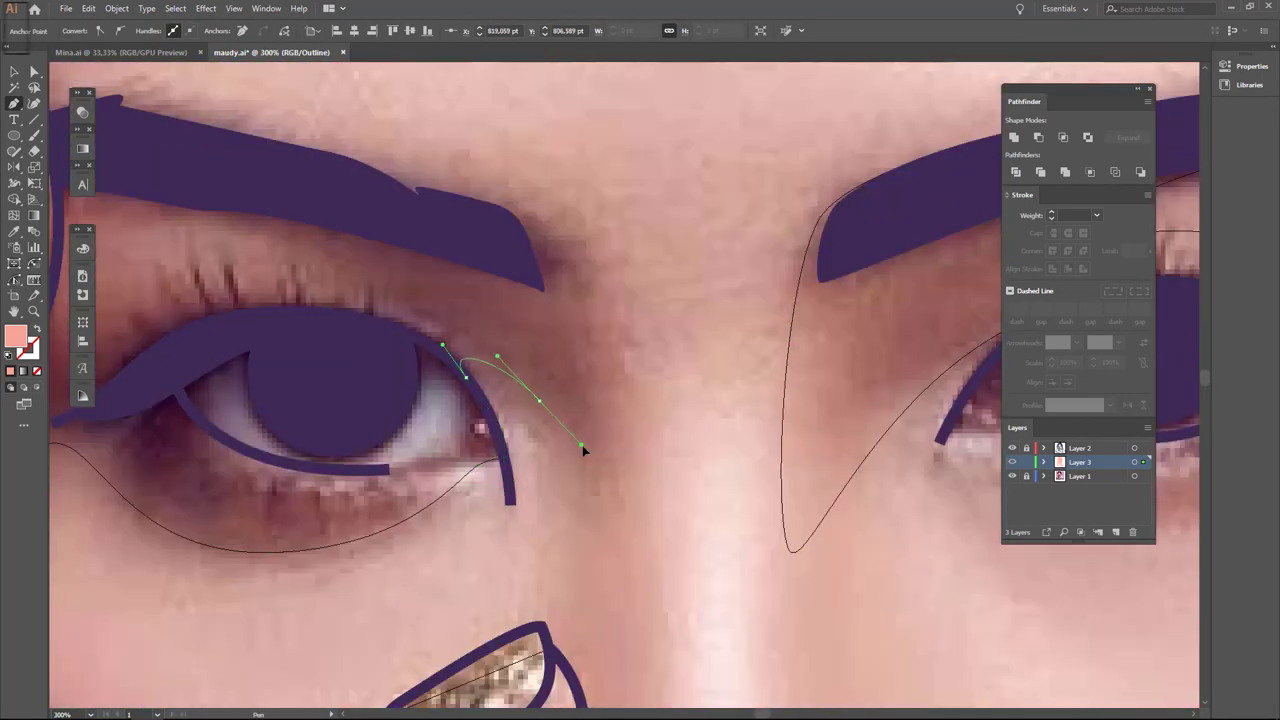
key("ctrl+minus")
left_click_drag(586, 412, 472, 403)
scroll(425, 440, "up", 10)
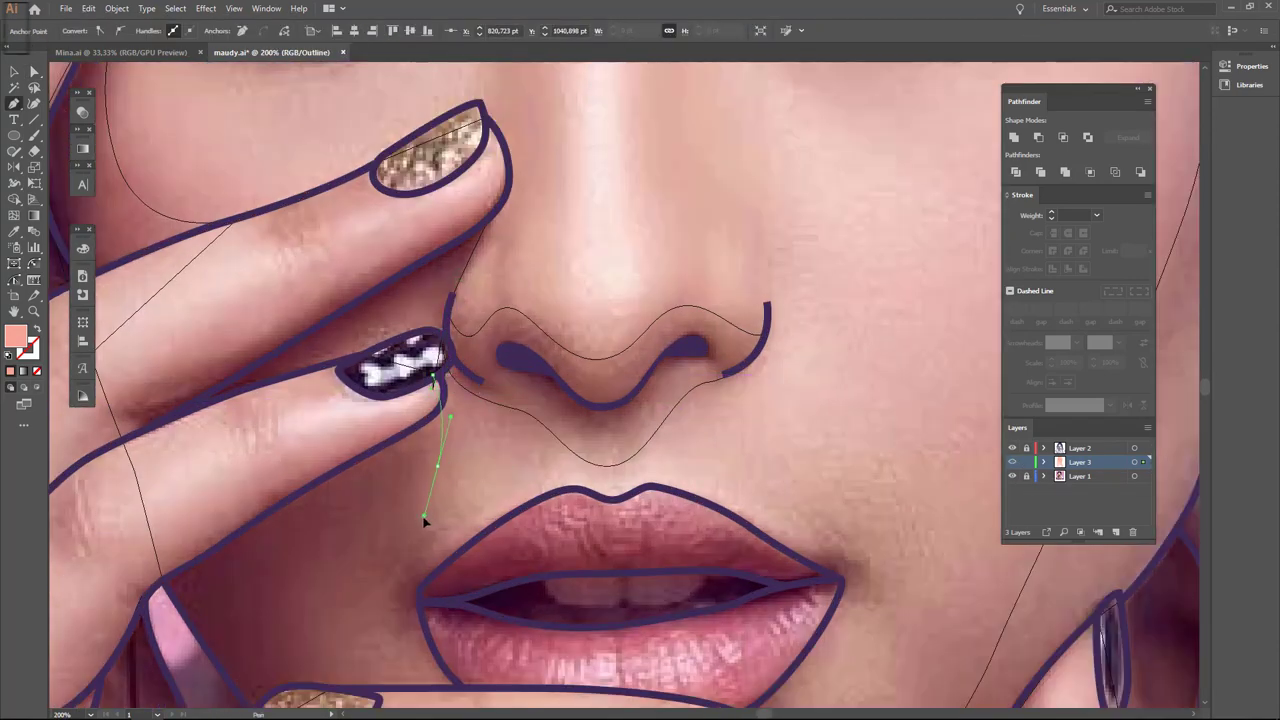
scroll(424, 519, "down", 3)
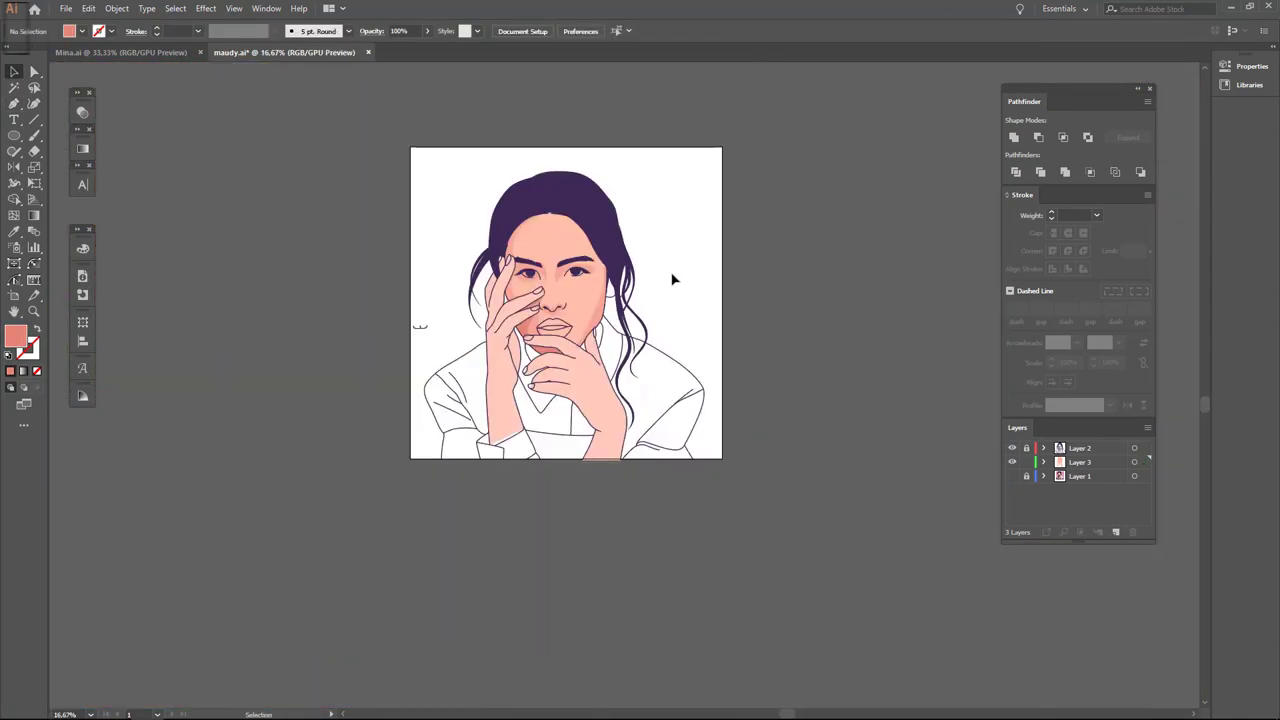
Extend the nose-side outline with another curved anchor, then zoom out to the artboard.
scroll(673, 280, "down", 1)
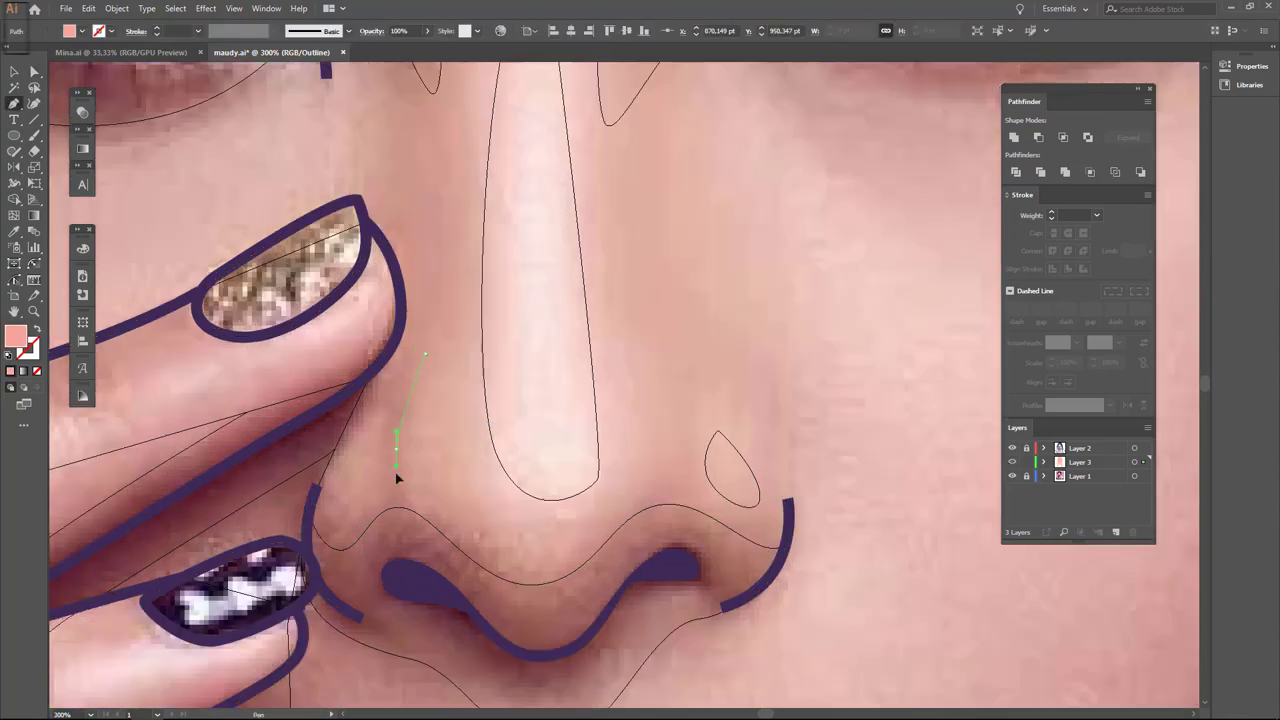
left_click_drag(408, 508, 437, 534)
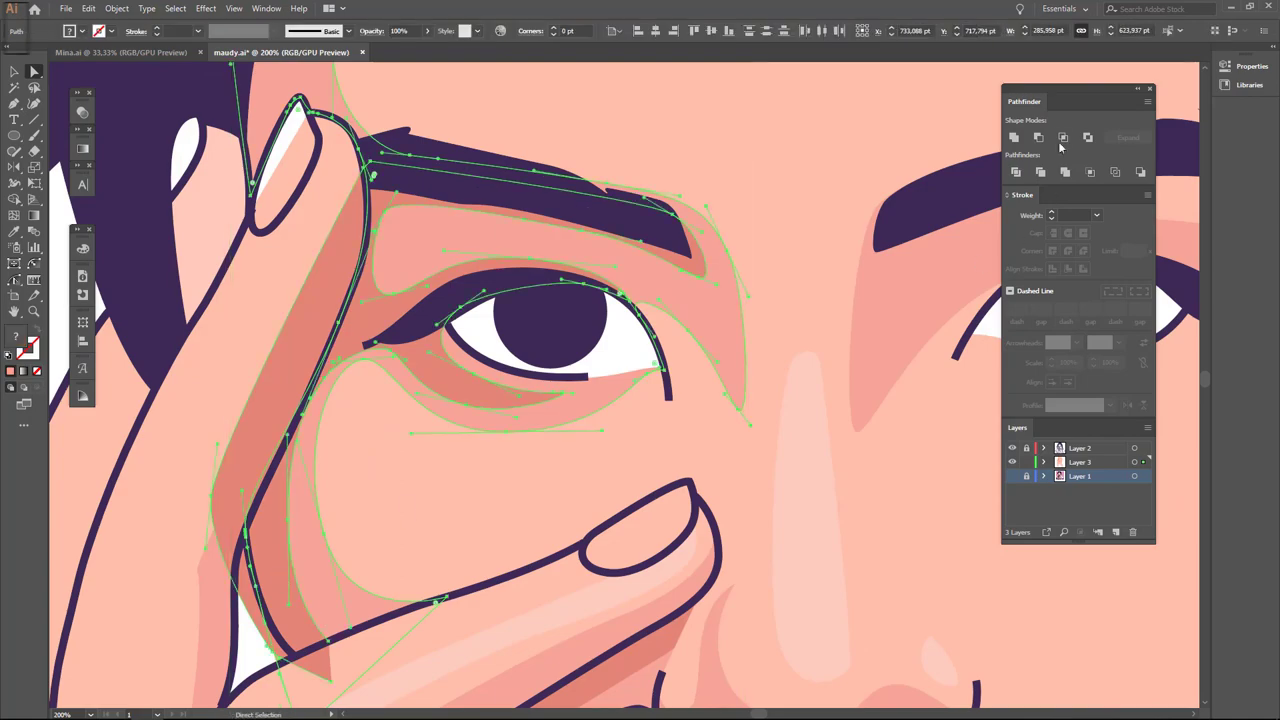
key("ctrl+minus")
key("ctrl+minus")
key("ctrl+minus")
key("ctrl+minus")
key("ctrl+minus")
key("ctrl+minus")
Show the photo layer and fill the upper lip with #DB4F6A.
scroll(465, 426, "up", 4, "alt")
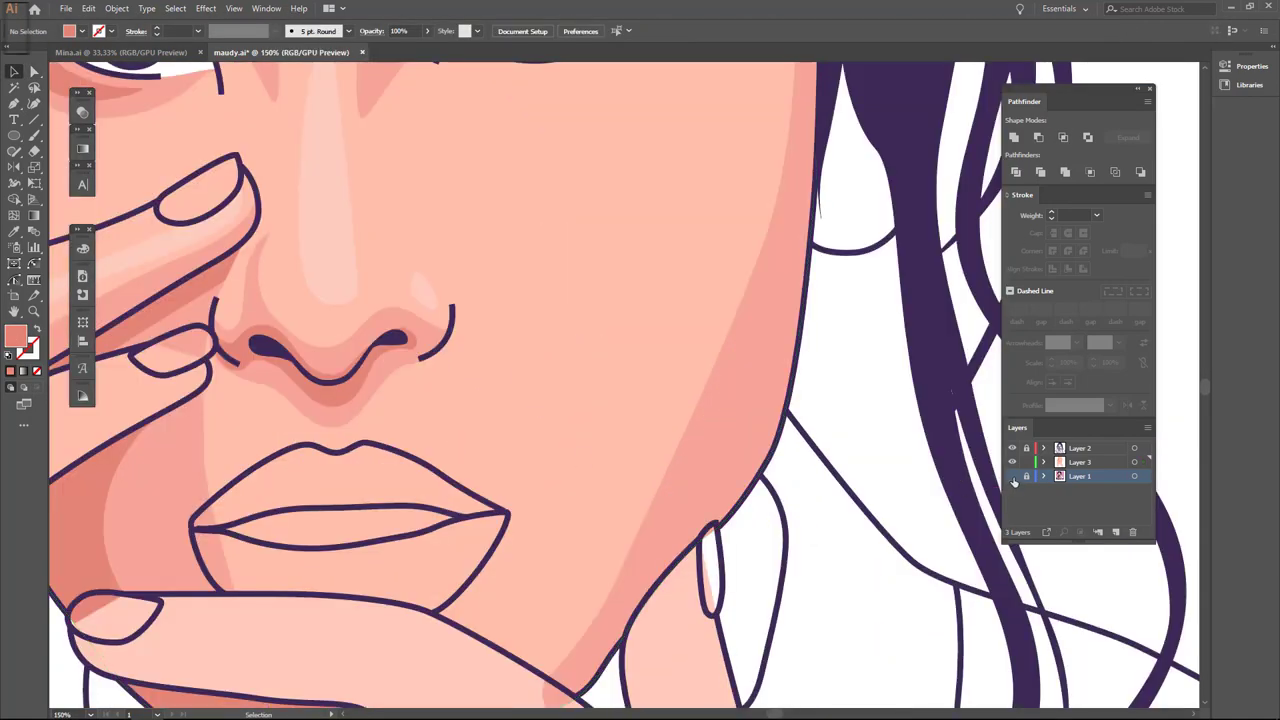
left_click(1011, 476)
left_click(465, 400)
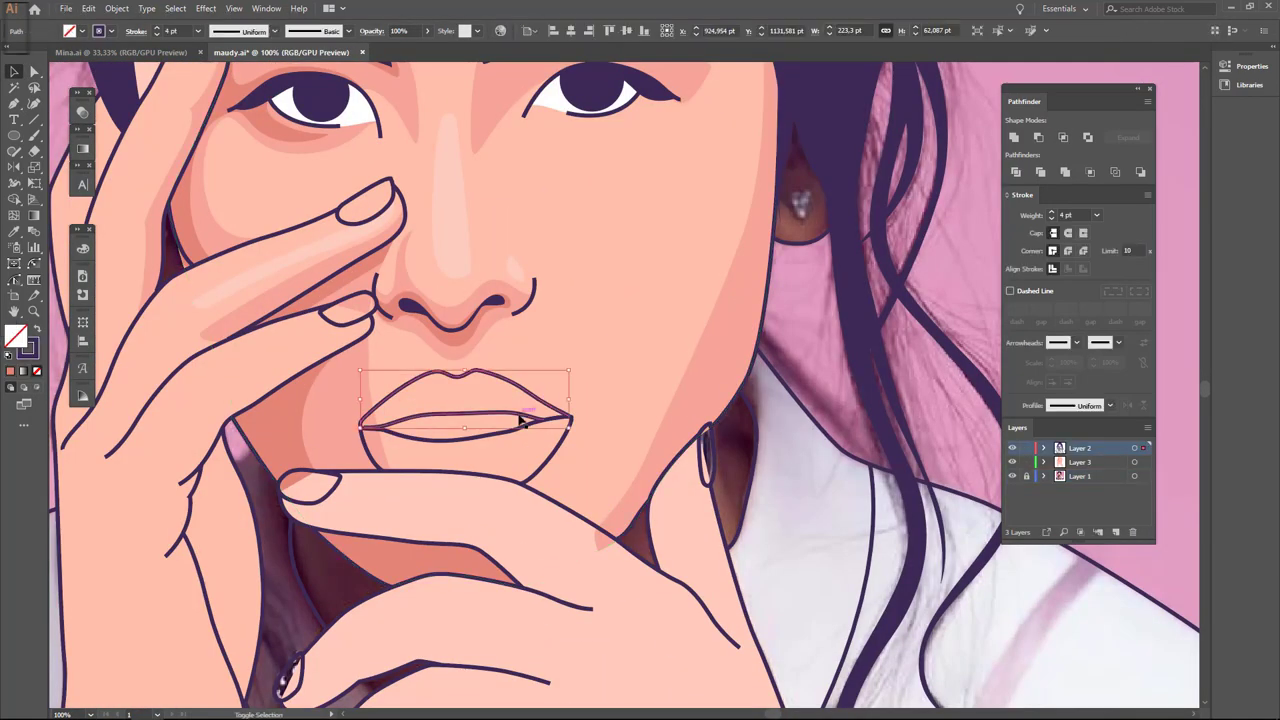
scroll(465, 400, "up", 2)
double_click(15, 335)
left_click(578, 317)
type("DB4F6A")
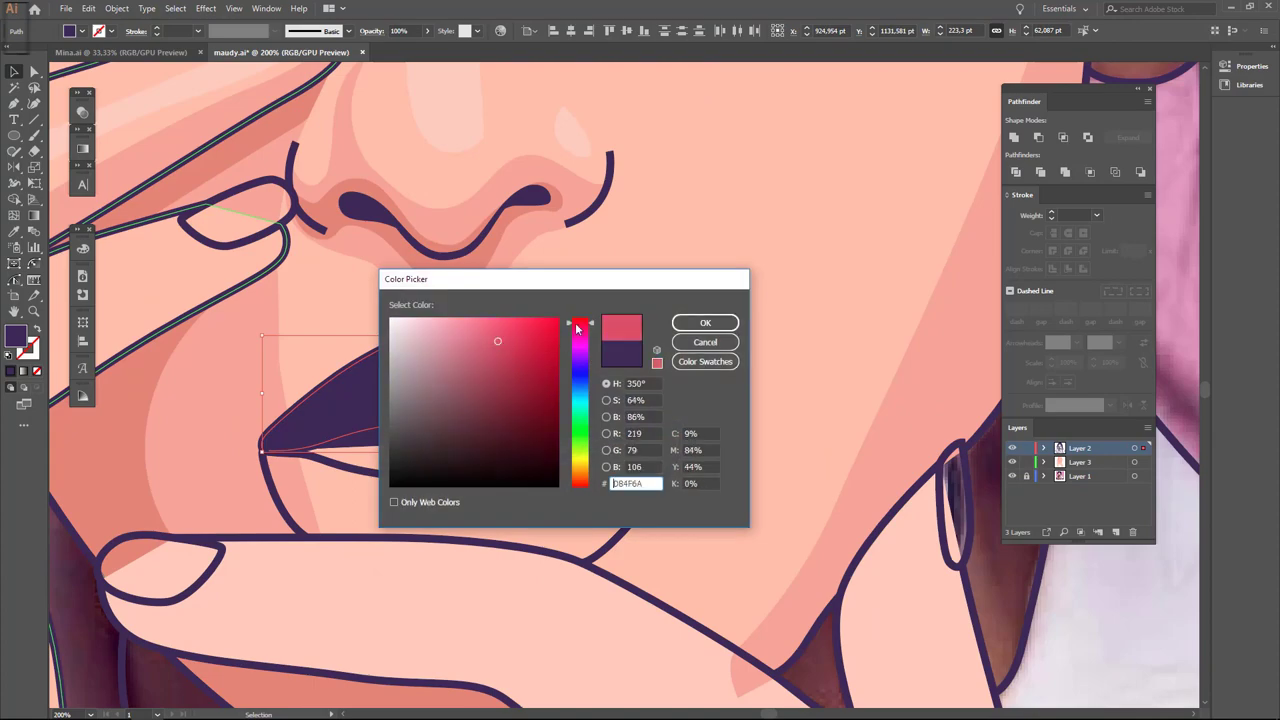
key("Return")
key("ctrl+minus")
Hide the photo layer and fill the lower lip with the same #DB4F6A.
left_click(1011, 462)
scroll(490, 352, "up", 2, "alt")
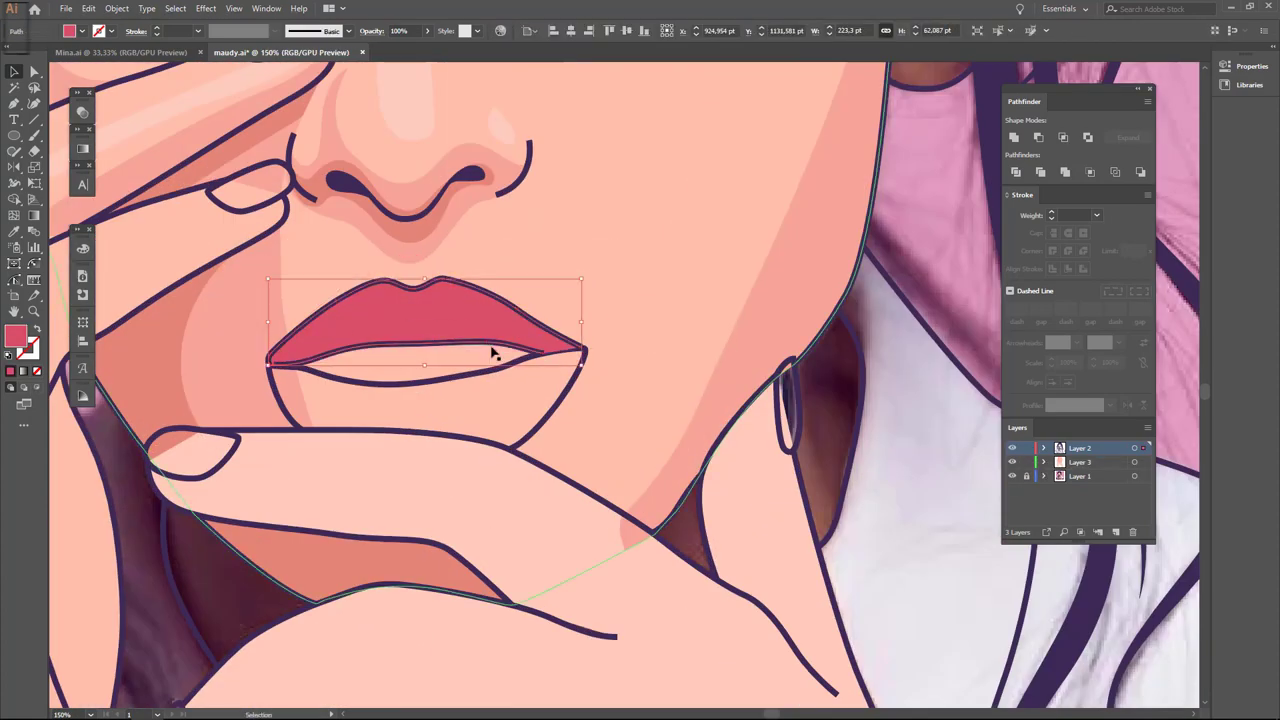
scroll(490, 309, "down", 2, "alt")
scroll(537, 383, "up", 3, "alt")
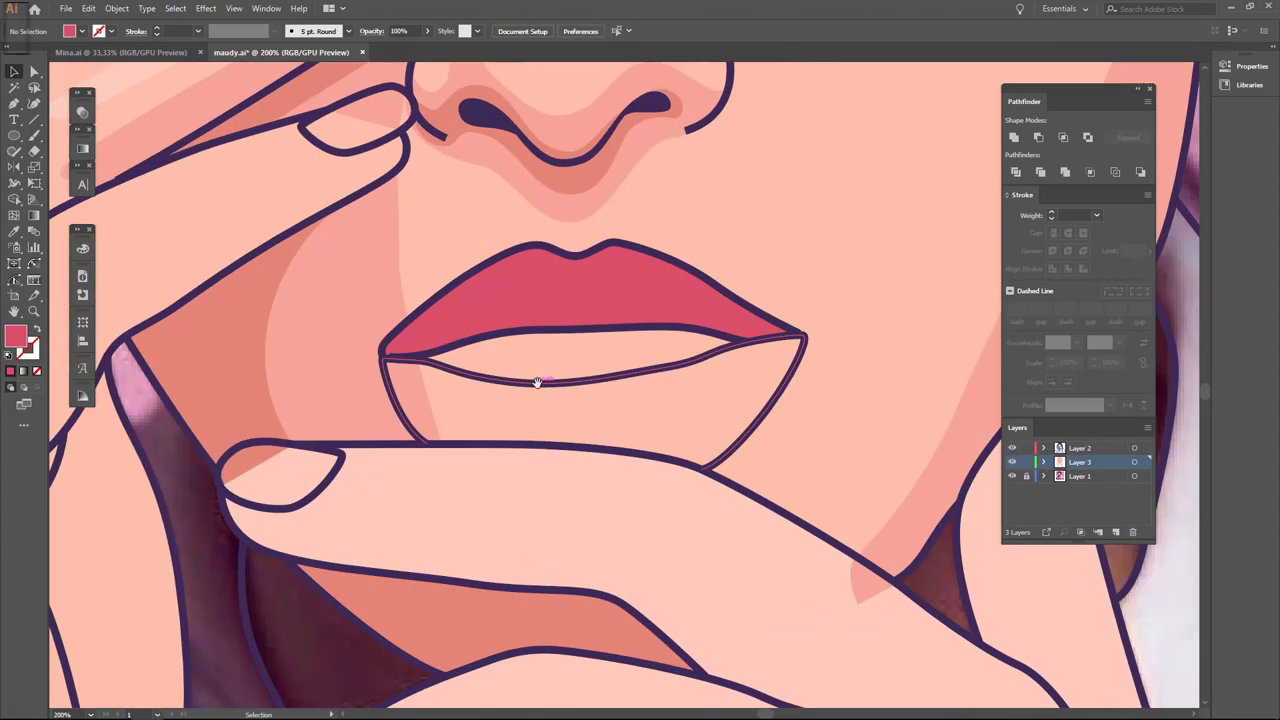
left_click(537, 383)
double_click(15, 335)
key("Return")
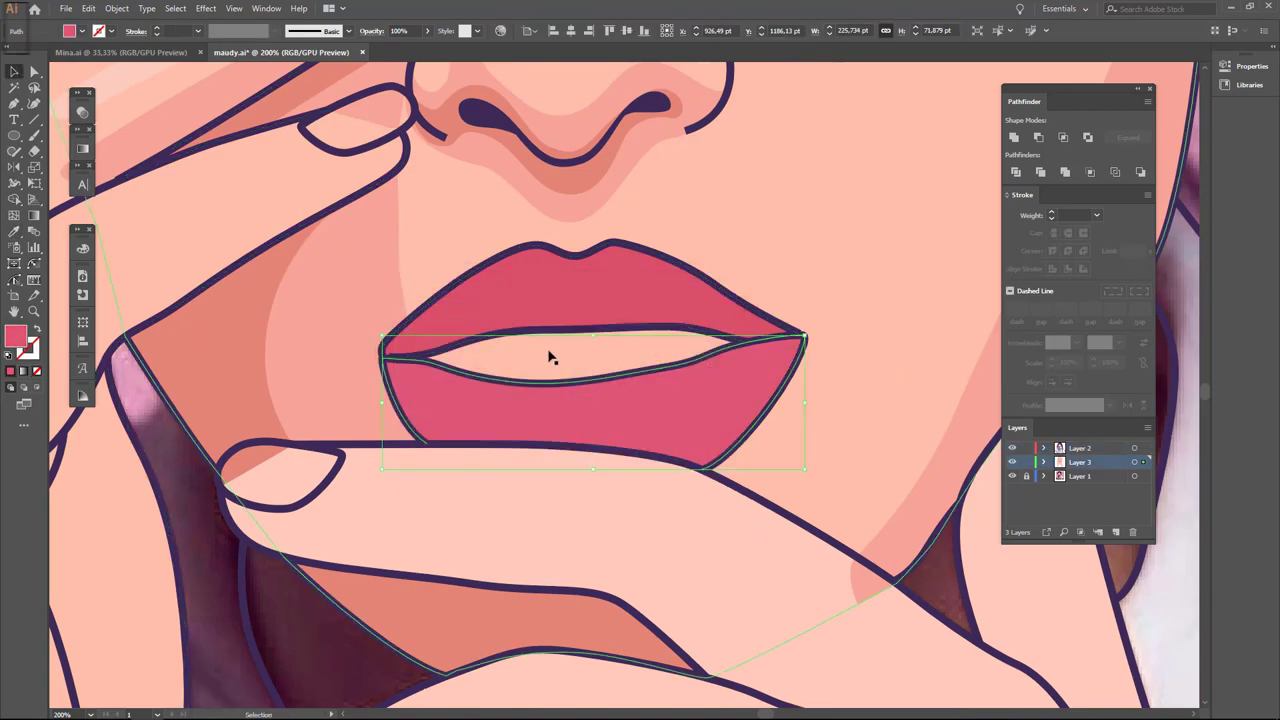
key("ctrl+0")
Select the inner mouth outline and fit the whole artboard in view.
scroll(494, 444, "up", 5)
left_click(494, 445)
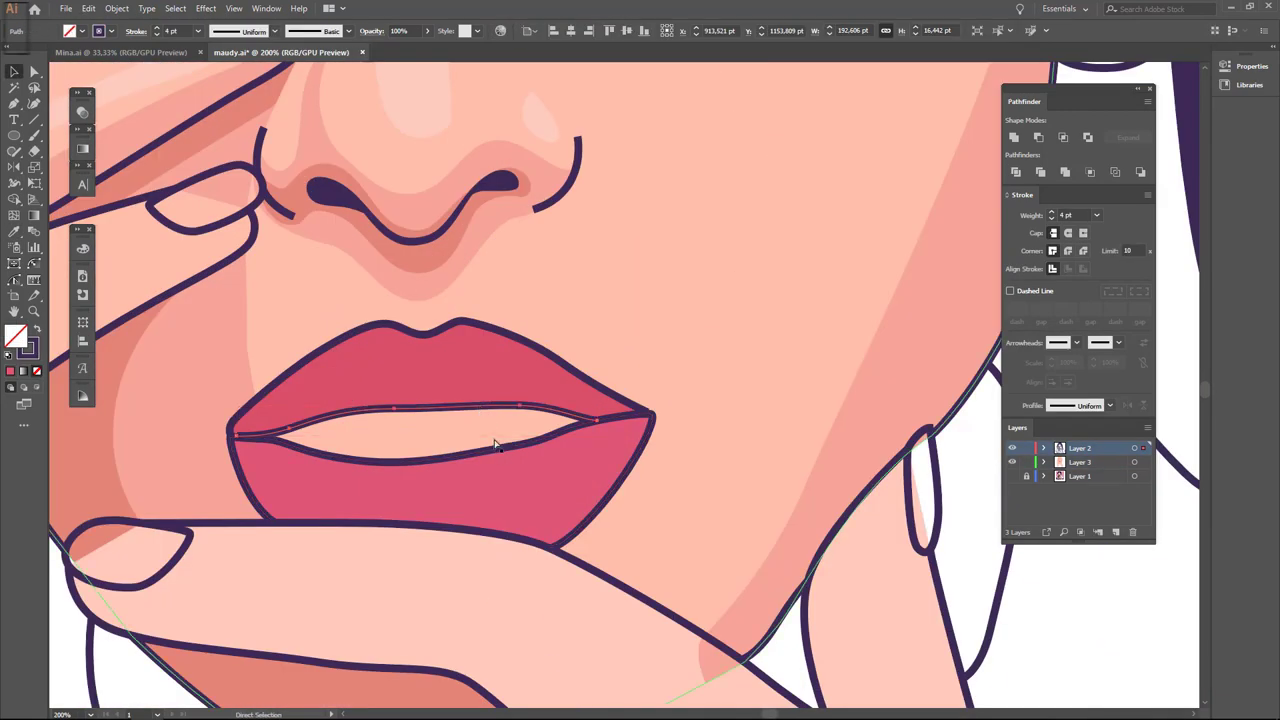
key("ctrl+0")
scroll(503, 406, "up", 5, "alt")
scroll(503, 406, "up", 2, "alt")
Fit the artboard and toggle Outline mode and the outline layer to compare against the photo.
key("ctrl+shift+a")
key("ctrl+0")
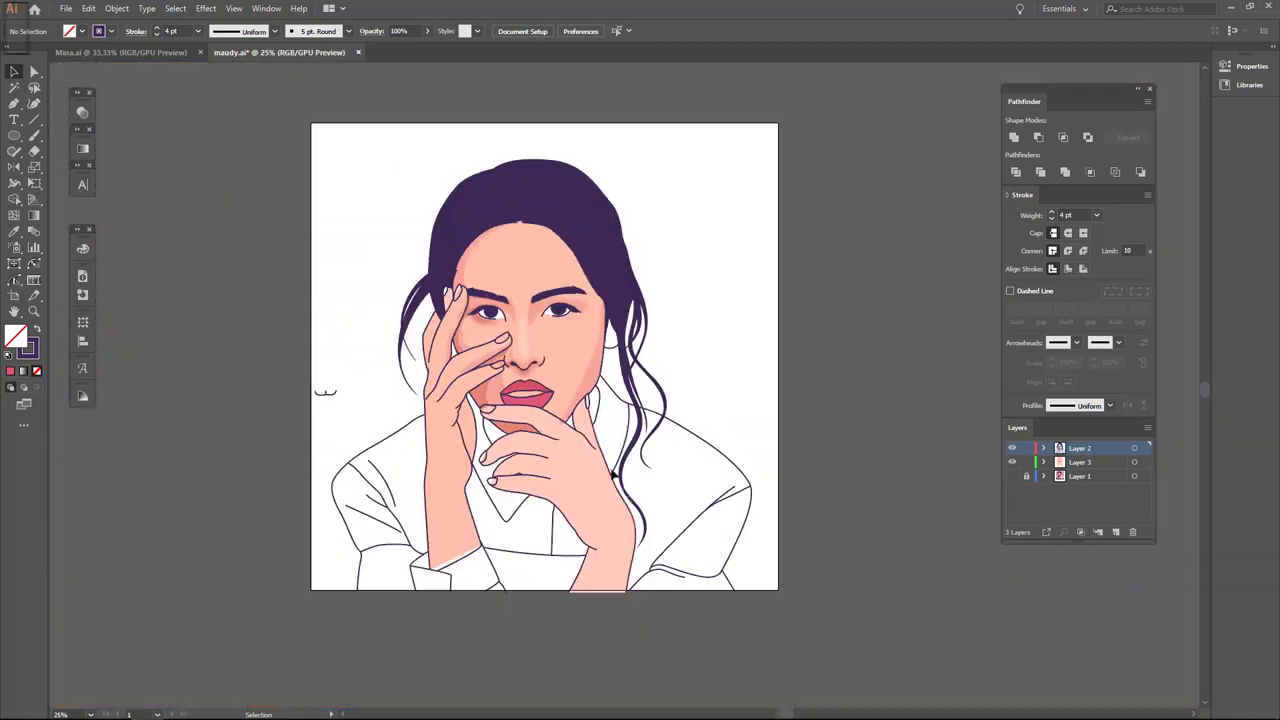
scroll(428, 428, "up", 5, "alt")
scroll(428, 428, "up", 3, "alt")
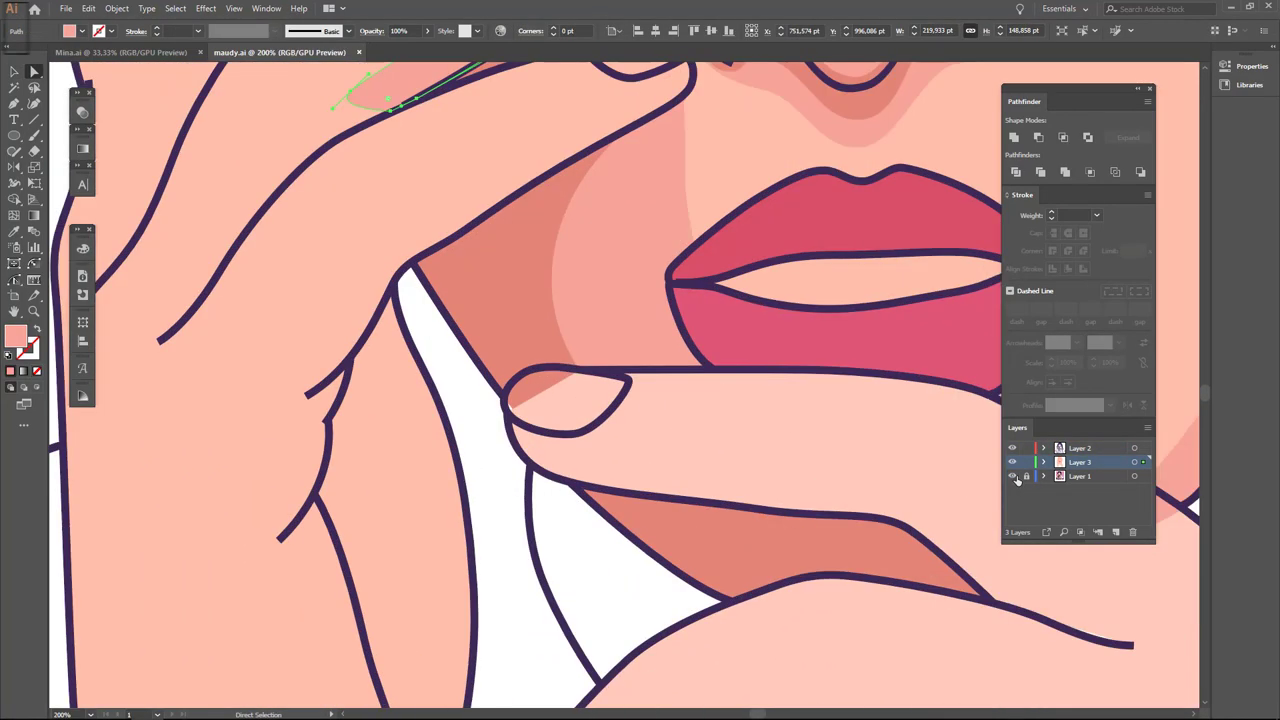
key("ctrl+y")
scroll(543, 553, "down", 2)
scroll(563, 457, "down", 2)
key("ctrl+y")
key("ctrl+shift+a")
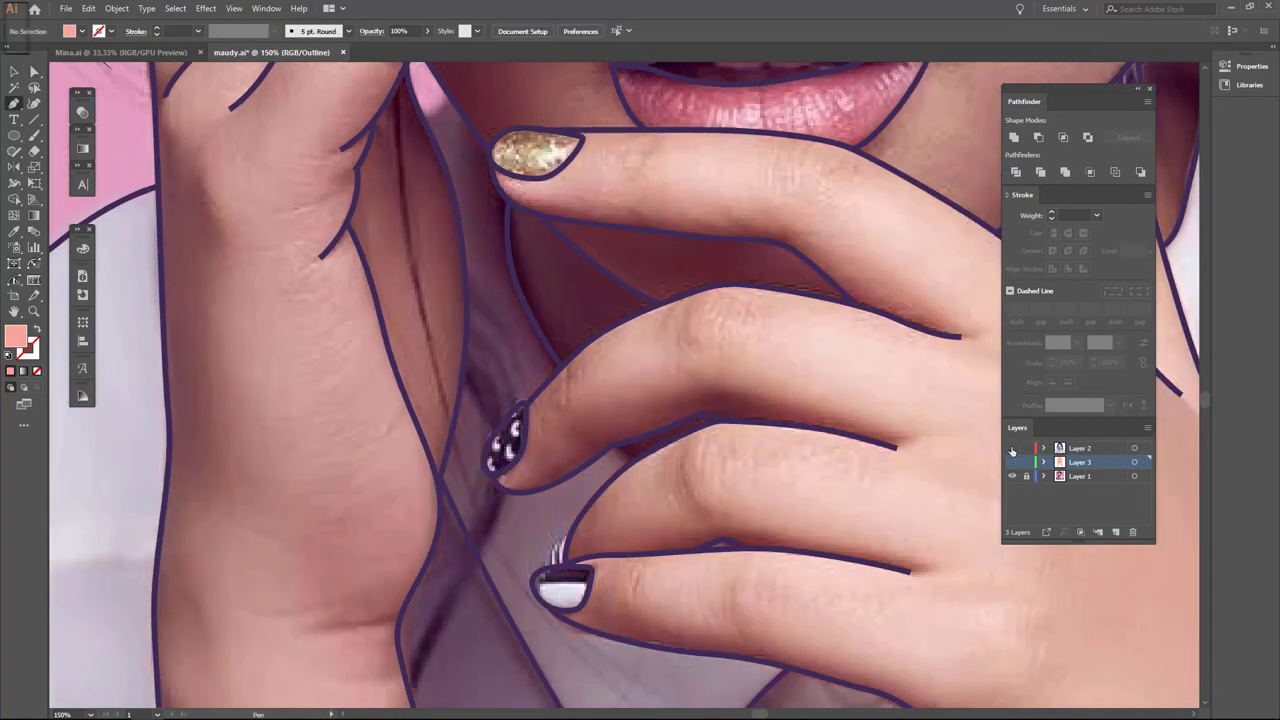
left_click(1012, 450)
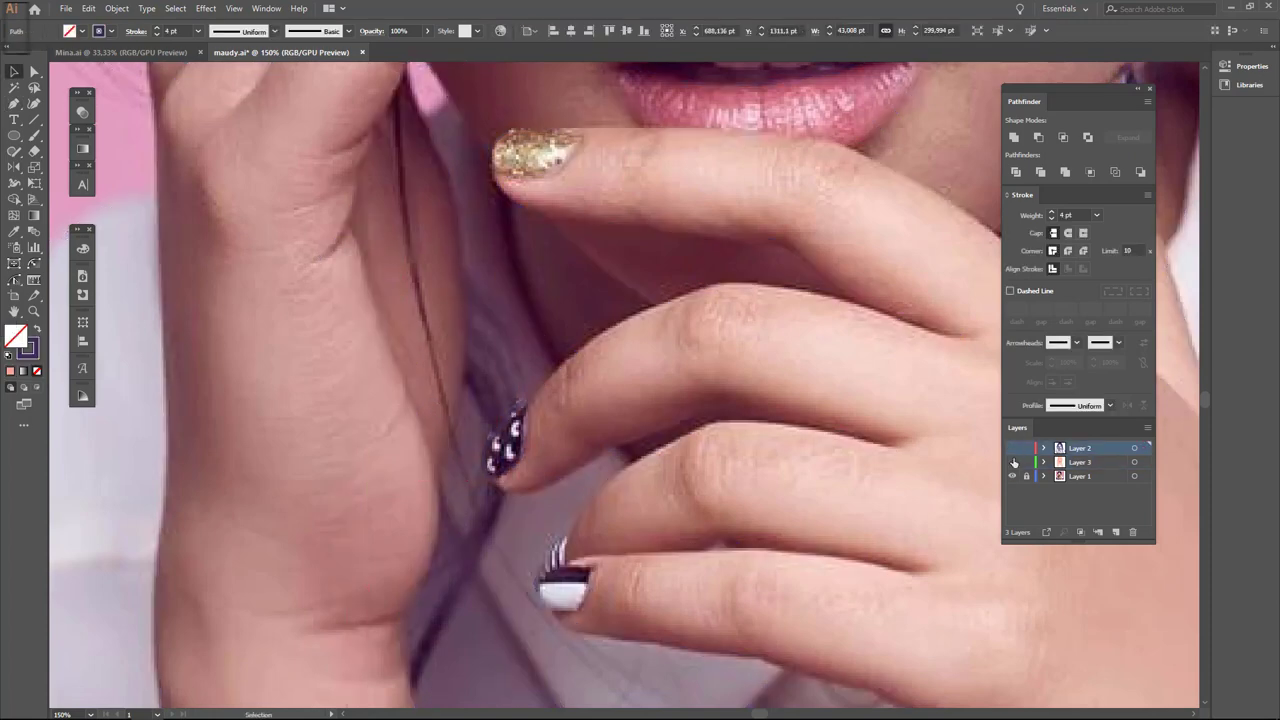
left_click(1012, 448)
Fill the finger highlight strip with a skin colour sampled from the hand using the Eyedropper.
key("v")
left_click(450, 376)
key("i")
scroll(450, 470, "up", 1)
left_click(450, 483)
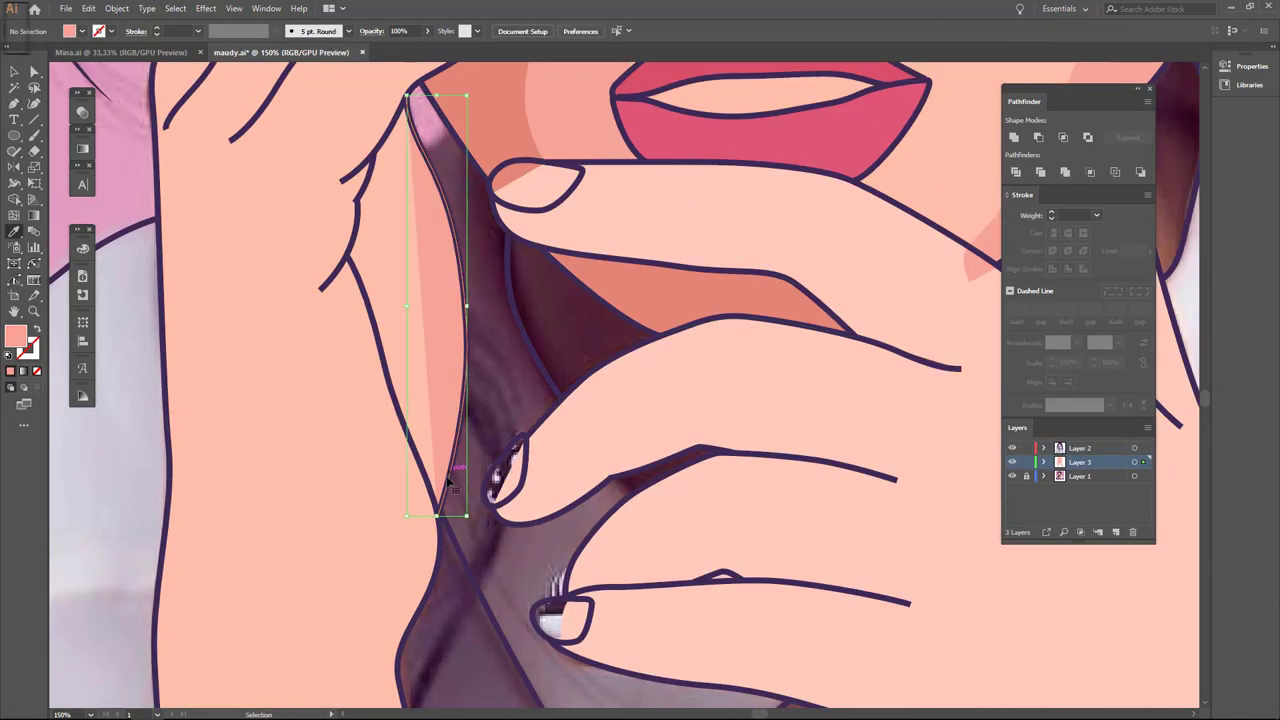
scroll(386, 343, "up", 4)
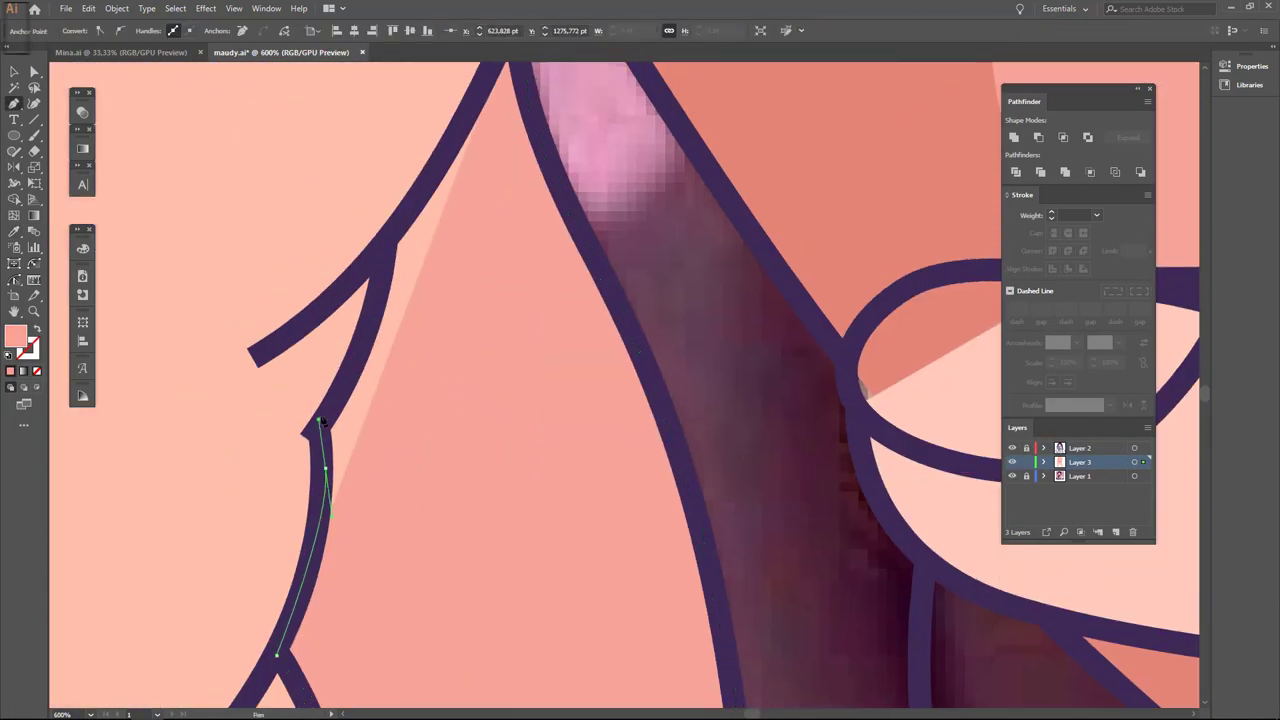
scroll(478, 268, "up", 2)
key("v")
scroll(478, 268, "down", 5)
scroll(378, 196, "up", 2)
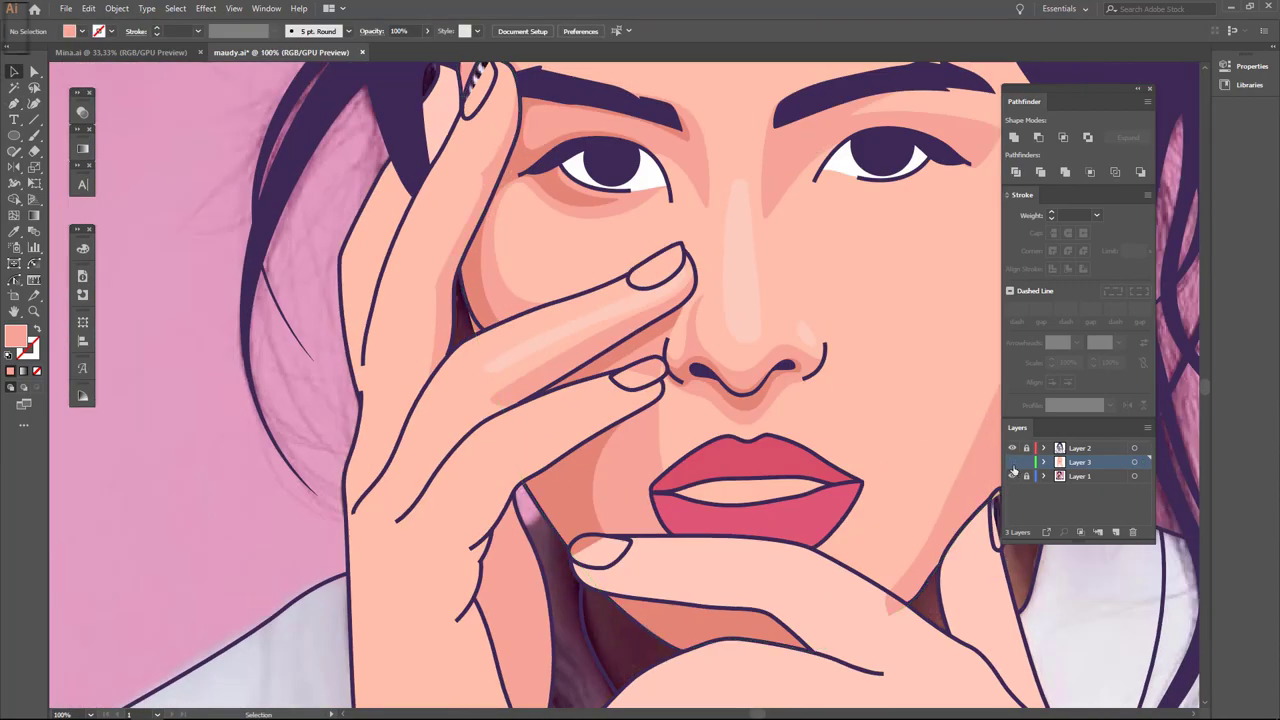
In Outline mode, Pen-trace the forearm shade with anchors along the finger, wrist and forearm.
key("ctrl+y")
key("p")
scroll(346, 243, "up", 2)
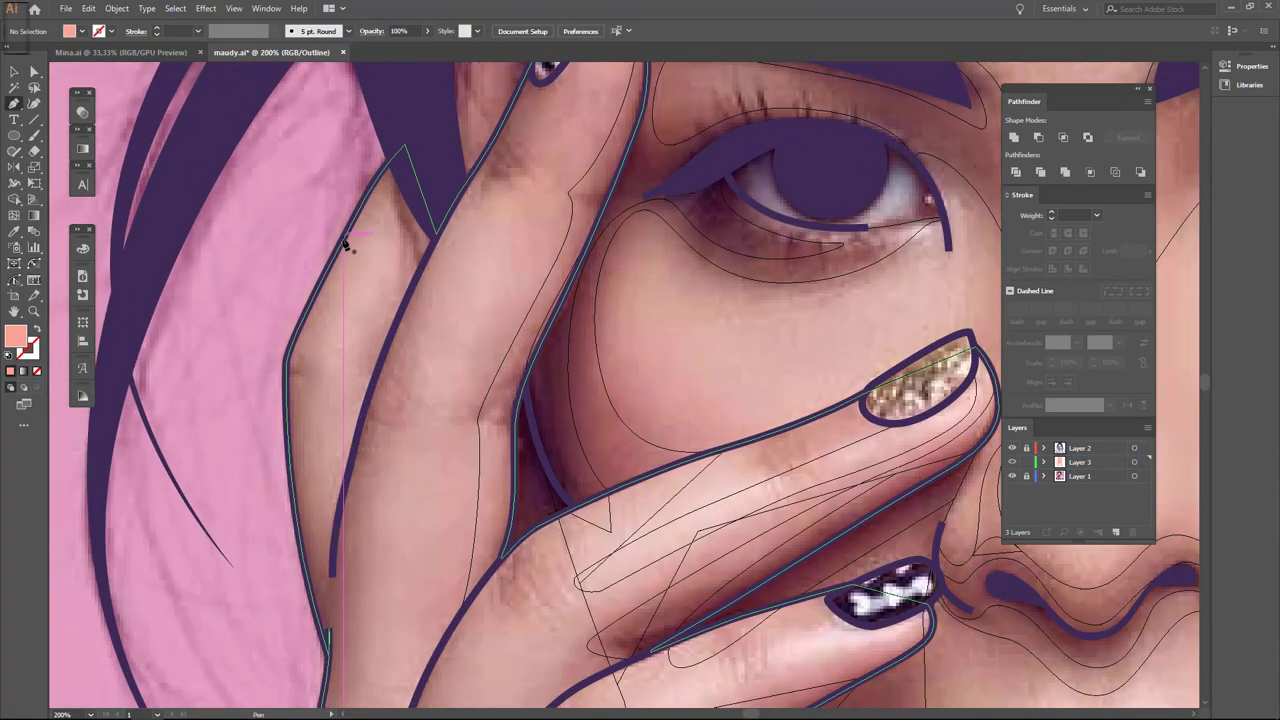
scroll(340, 399, "up", 2)
left_click_drag(358, 496, 360, 512)
scroll(425, 190, "down", 3)
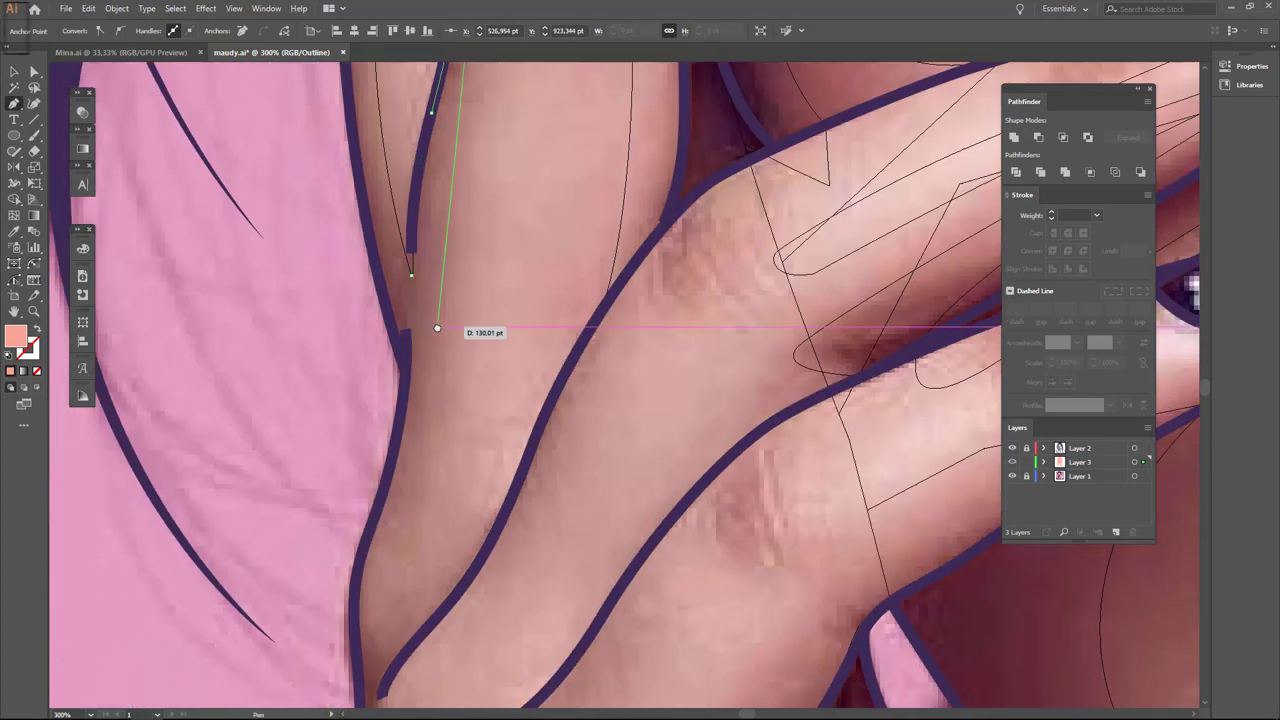
scroll(386, 400, "down", 1, "alt")
left_click(416, 372)
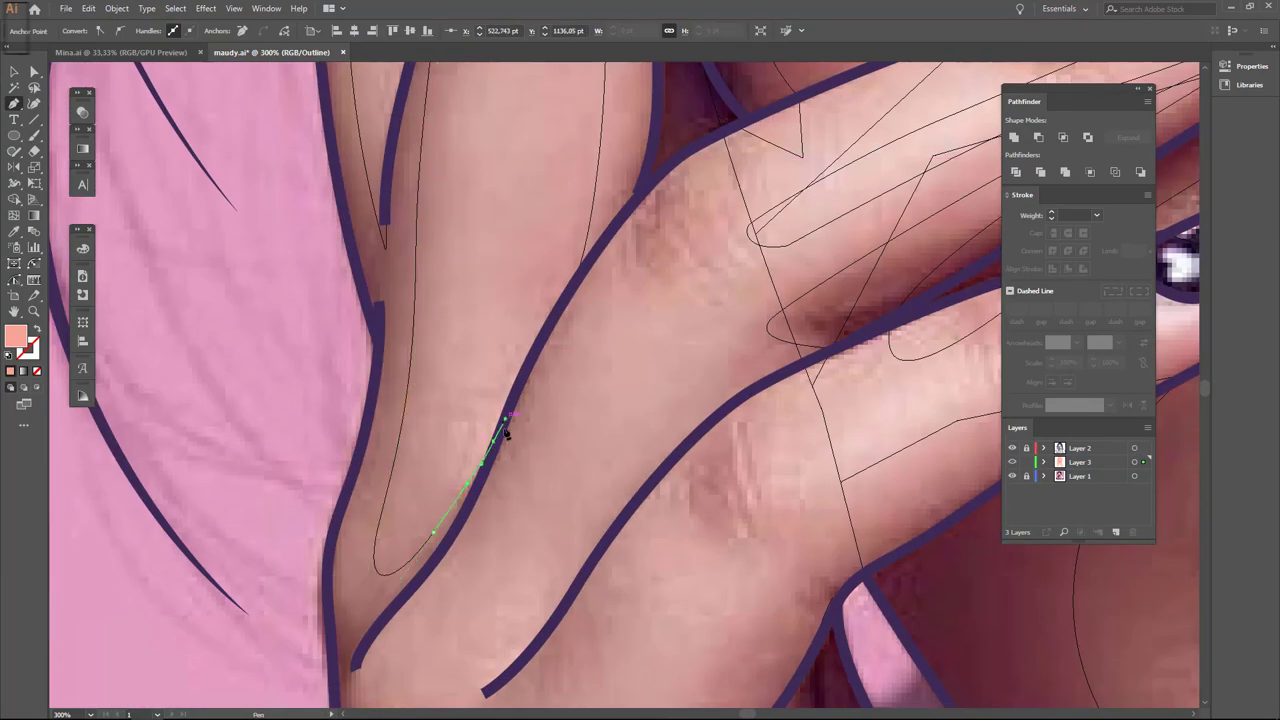
scroll(505, 432, "down", 2)
scroll(500, 434, "down", 2)
scroll(400, 406, "down", 2)
left_click_drag(443, 380, 440, 396)
scroll(478, 412, "down", 2)
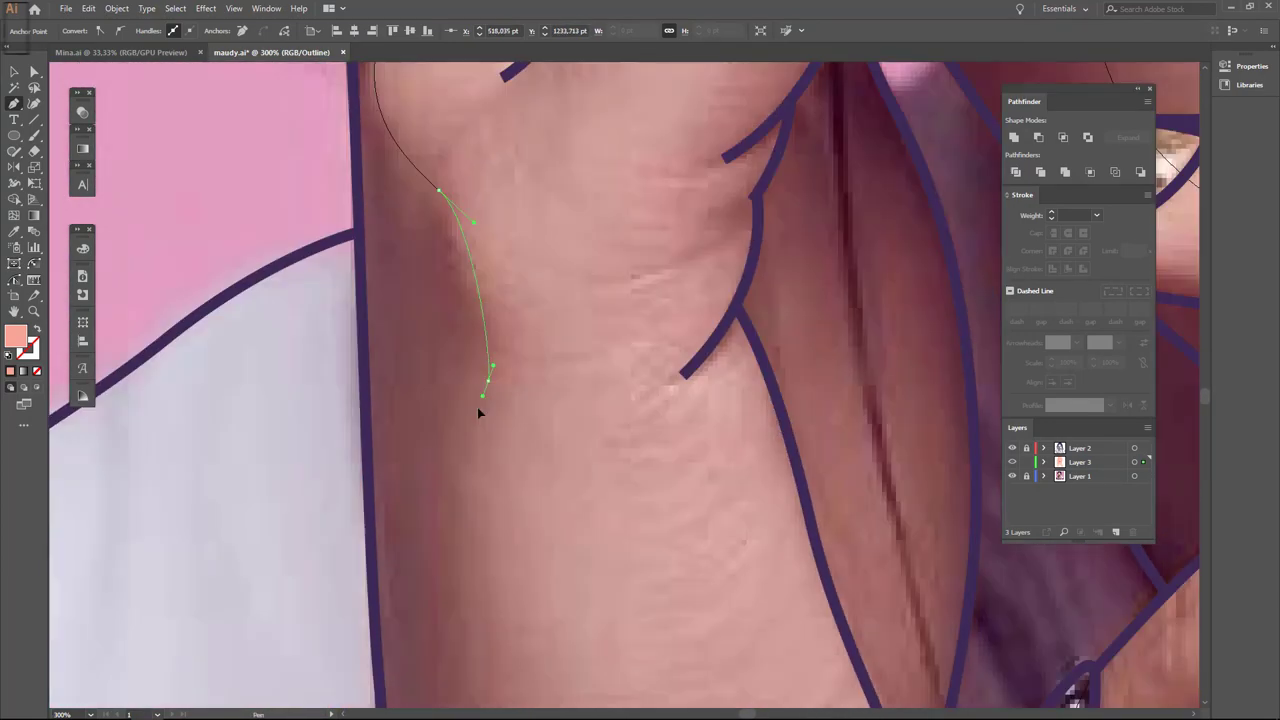
scroll(477, 410, "down", 1)
left_click_drag(496, 437, 499, 455)
Return to Preview and inspect the new forearm shade with Direct Selection.
key("ctrl+y")
scroll(500, 515, "down", 3, "alt")
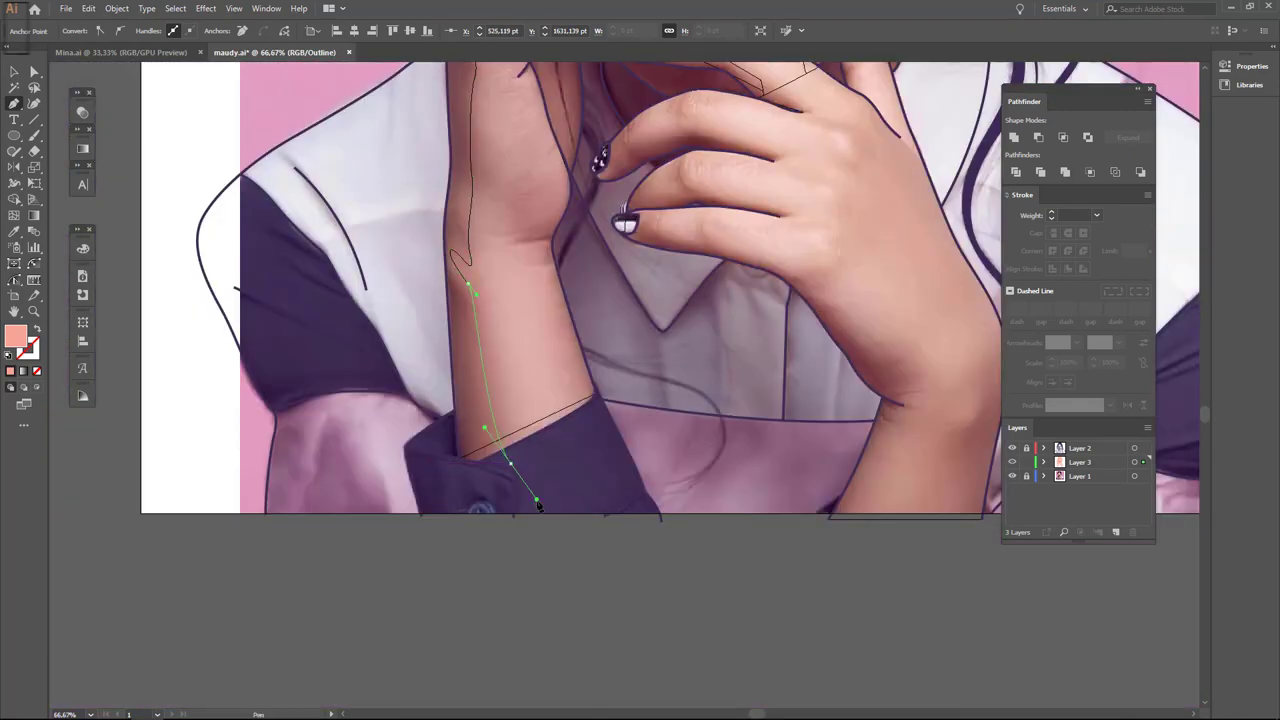
key("a")
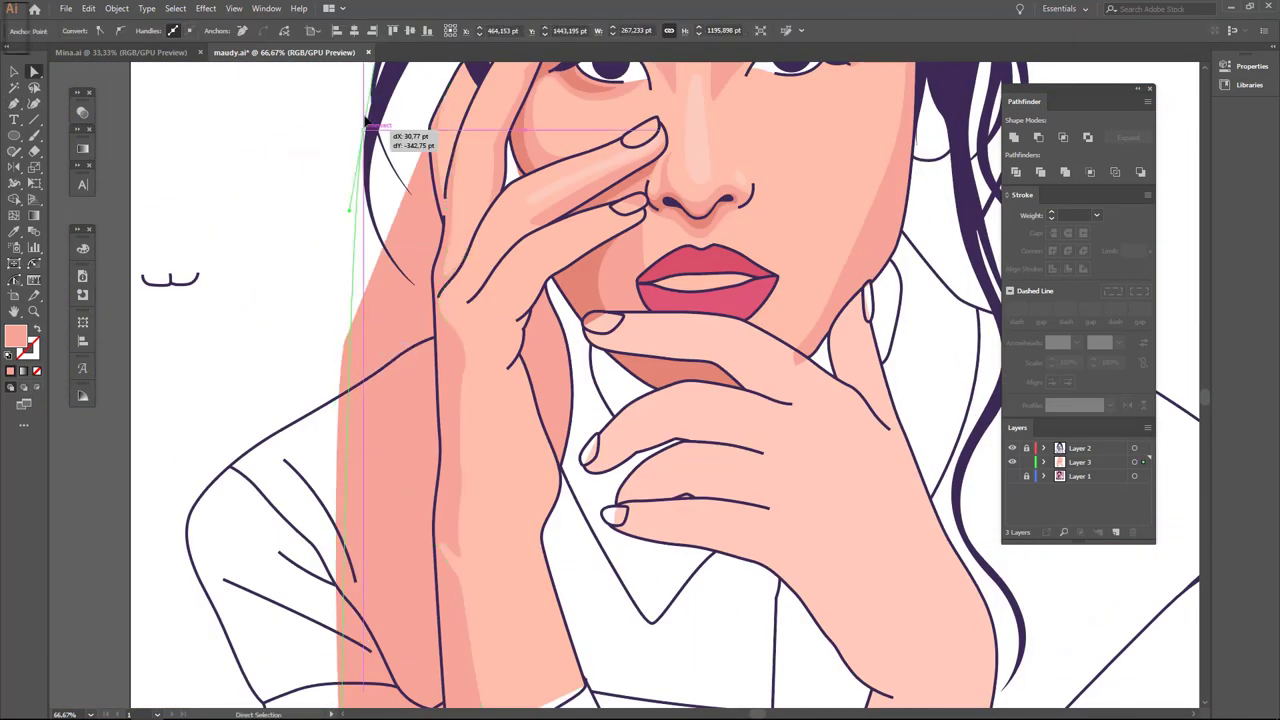
scroll(354, 214, "down", 2, "alt")
scroll(480, 505, "down", 2, "alt")
Toggle the reference photo layer and Outline view while framing the raised hand.
key("v")
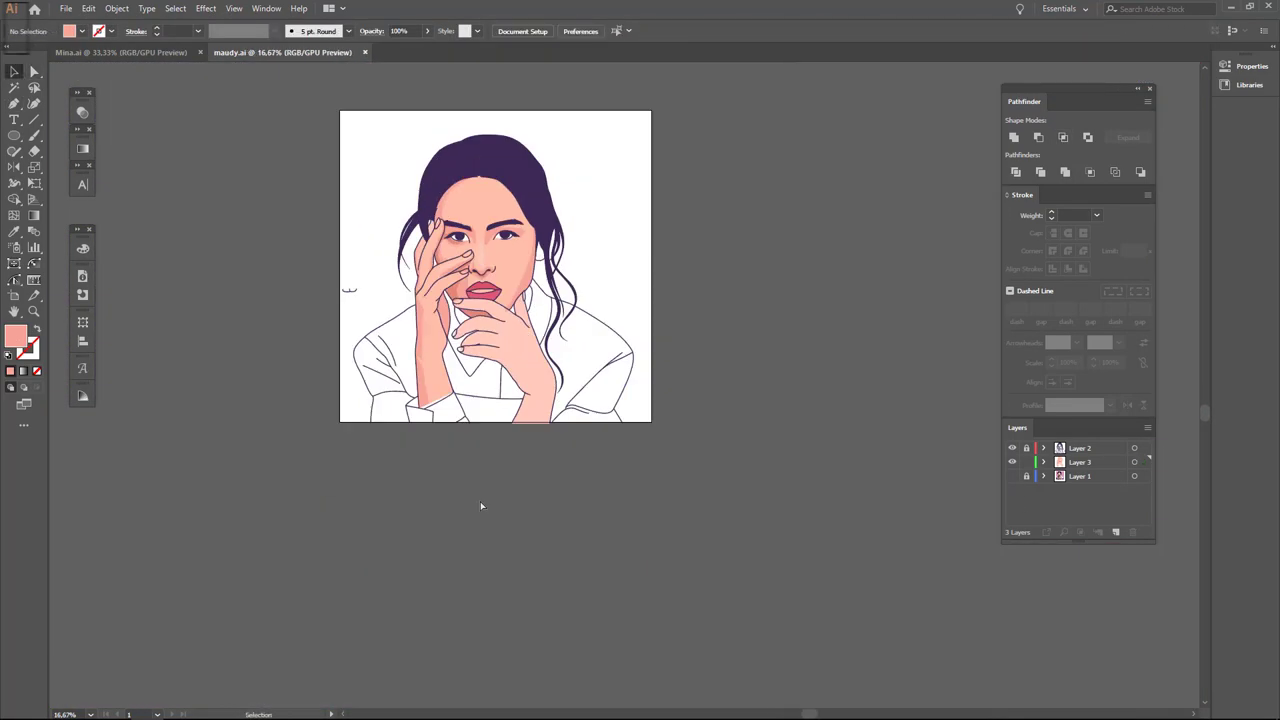
scroll(470, 300, "up", 3, "alt")
scroll(470, 300, "up", 3, "alt")
left_click(686, 445)
left_click(1012, 476)
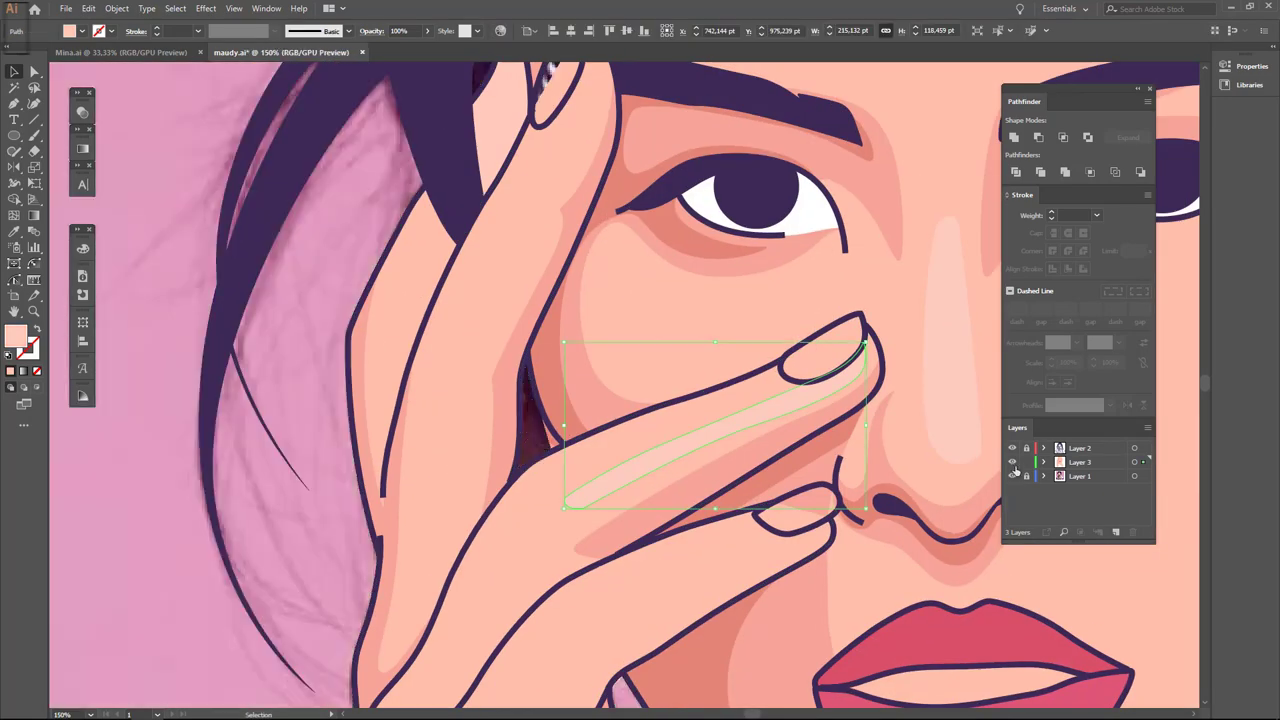
key("ctrl+y")
key("p")
scroll(580, 238, "up", 3, "alt")
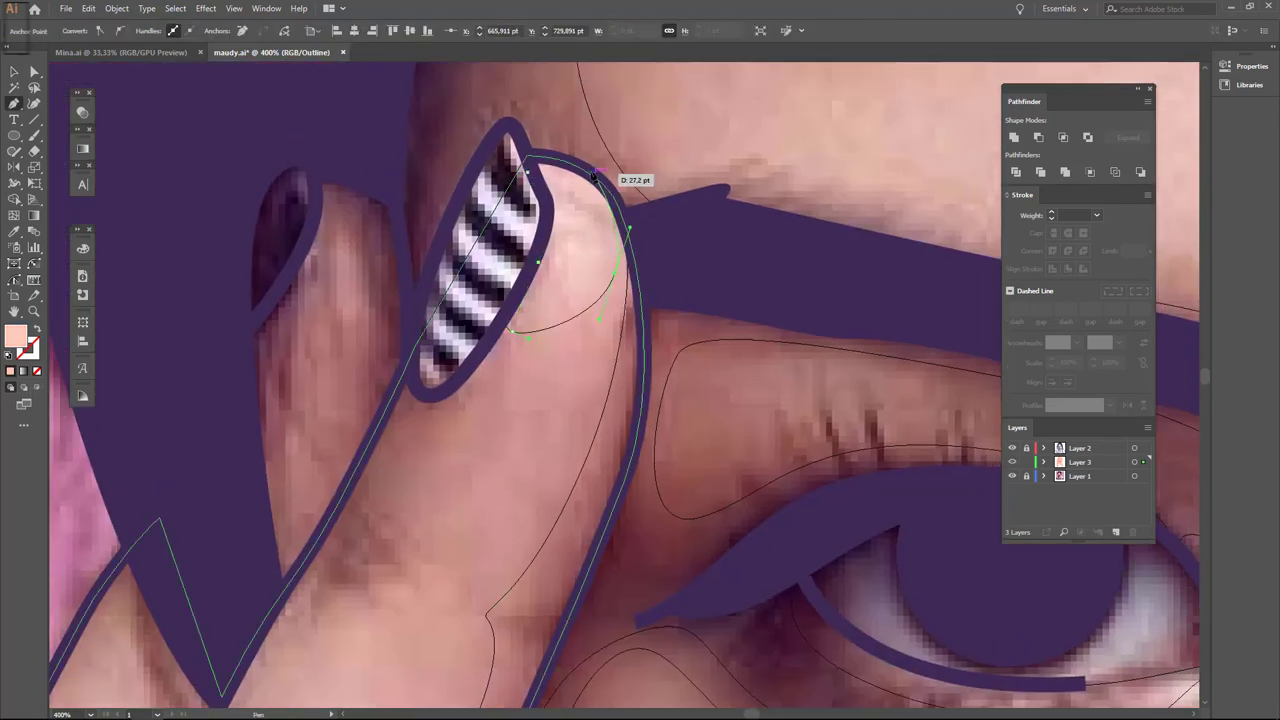
key("ctrl+y")
scroll(533, 205, "down", 3, "alt")
left_click(1012, 476)
key("ctrl+0")
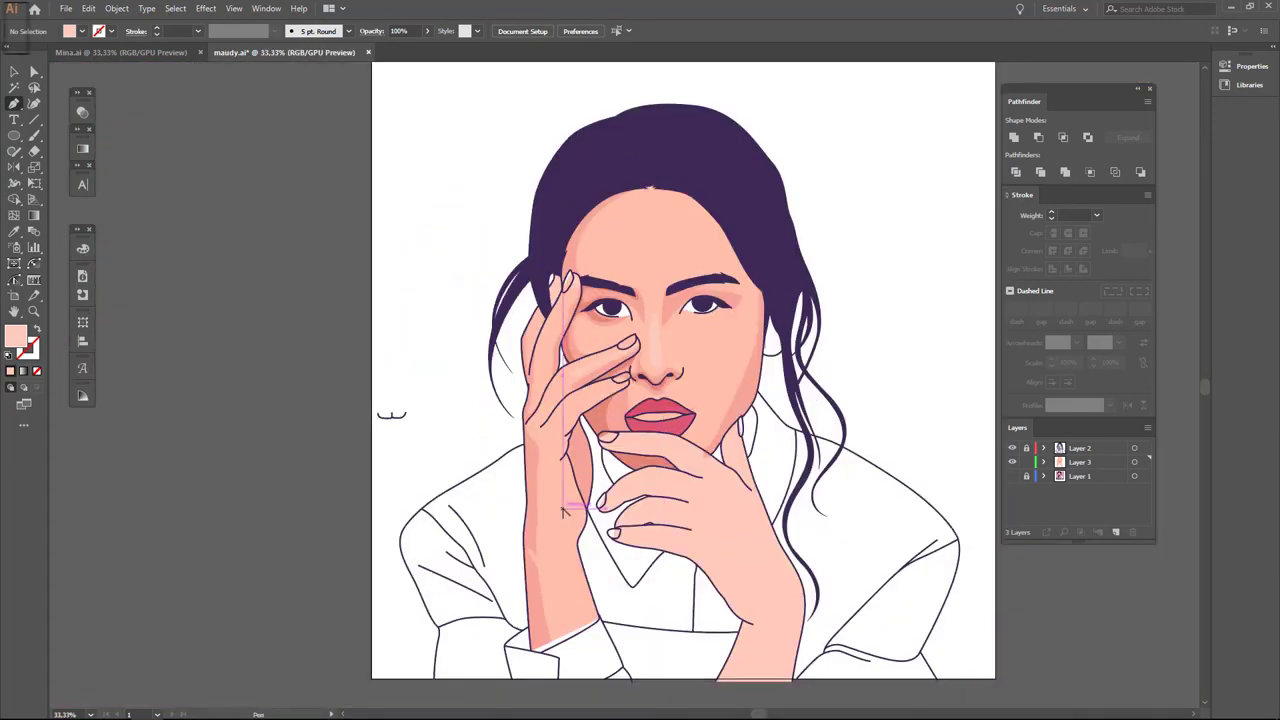
key("ctrl+1")
With the photo shown, place Pen anchors along the index finger's edge against the cheek.
left_click(1012, 476)
key("ctrl+y")
key("p")
scroll(520, 455, "up", 2, "alt")
scroll(520, 455, "up", 2, "alt")
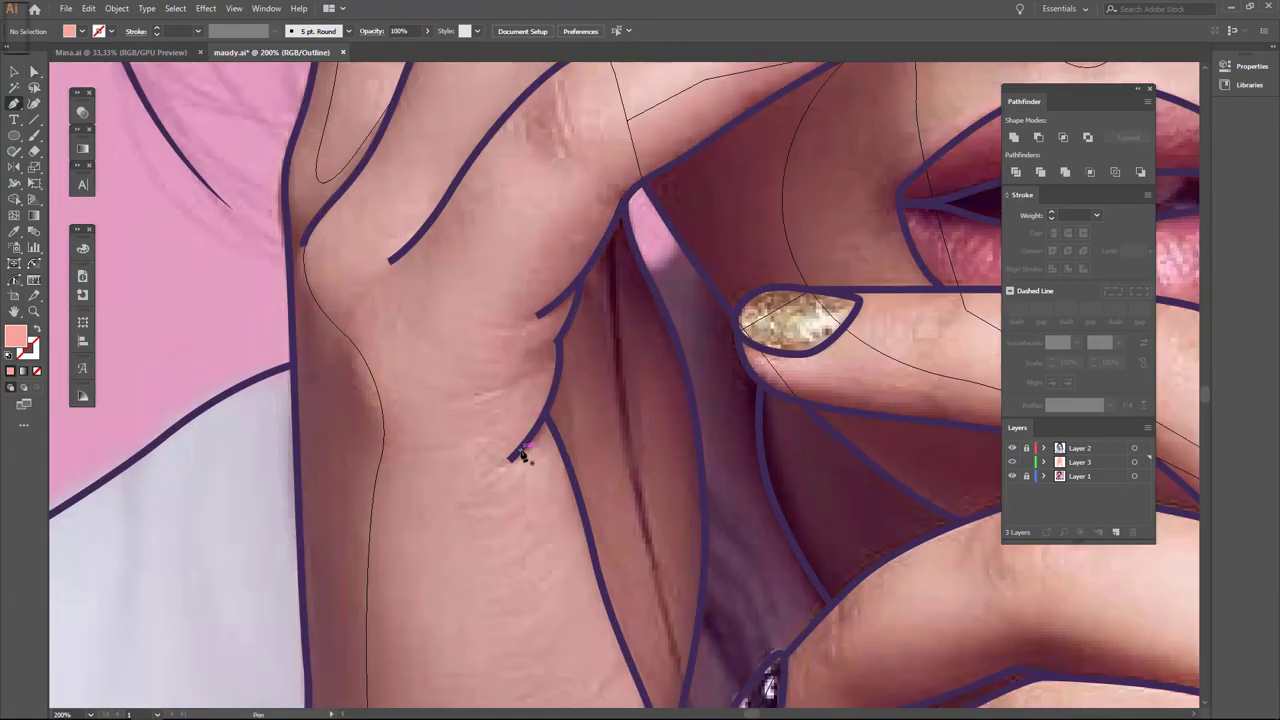
scroll(555, 252, "up", 3)
left_click(596, 280)
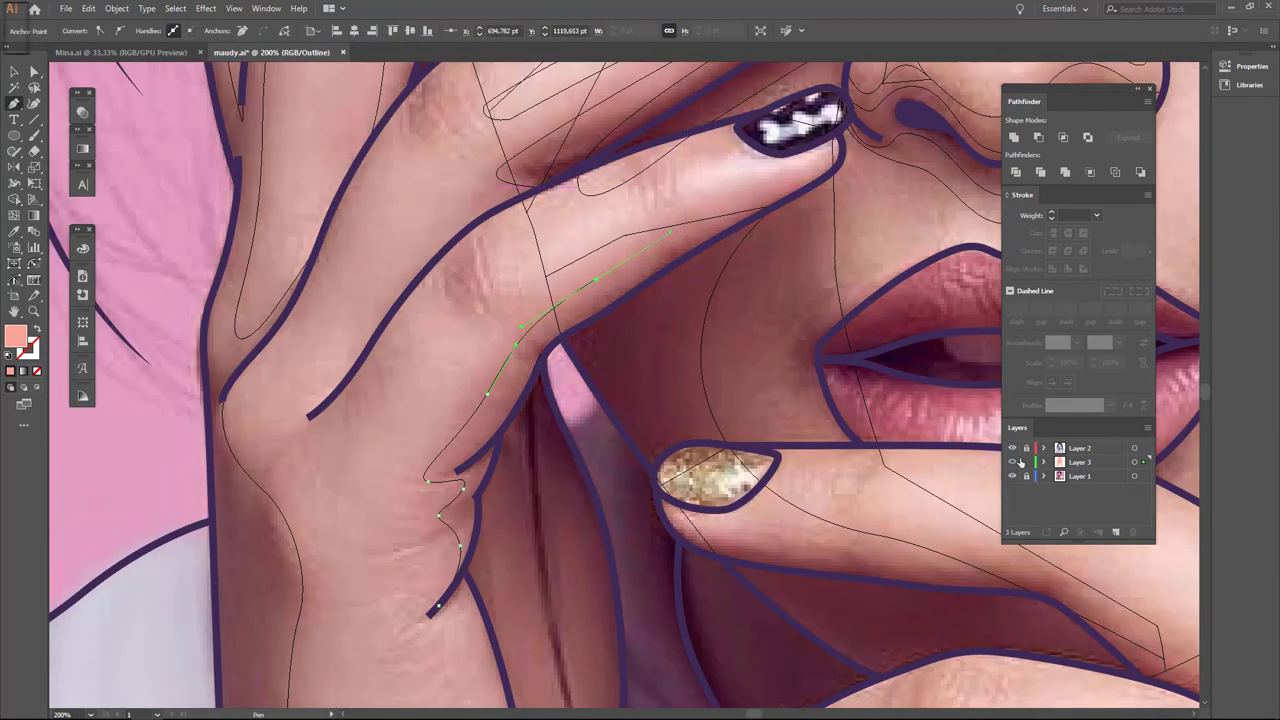
key("ctrl+y")
left_click(832, 209)
scroll(557, 394, "down", 2, "alt")
Select the new finger shading path and check its anchors with Direct Selection.
left_click(515, 360, "ctrl")
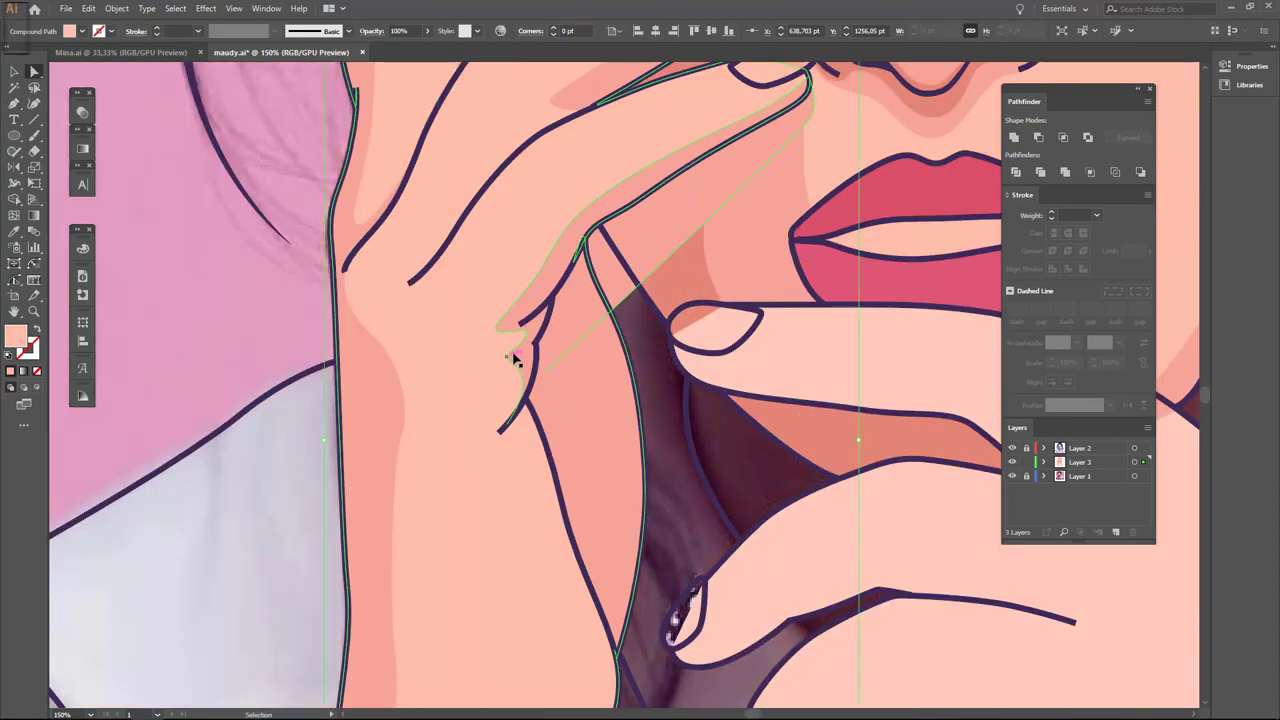
scroll(515, 360, "down", 2, "alt")
key("a")
left_click(634, 191)
scroll(780, 288, "up", 3, "alt")
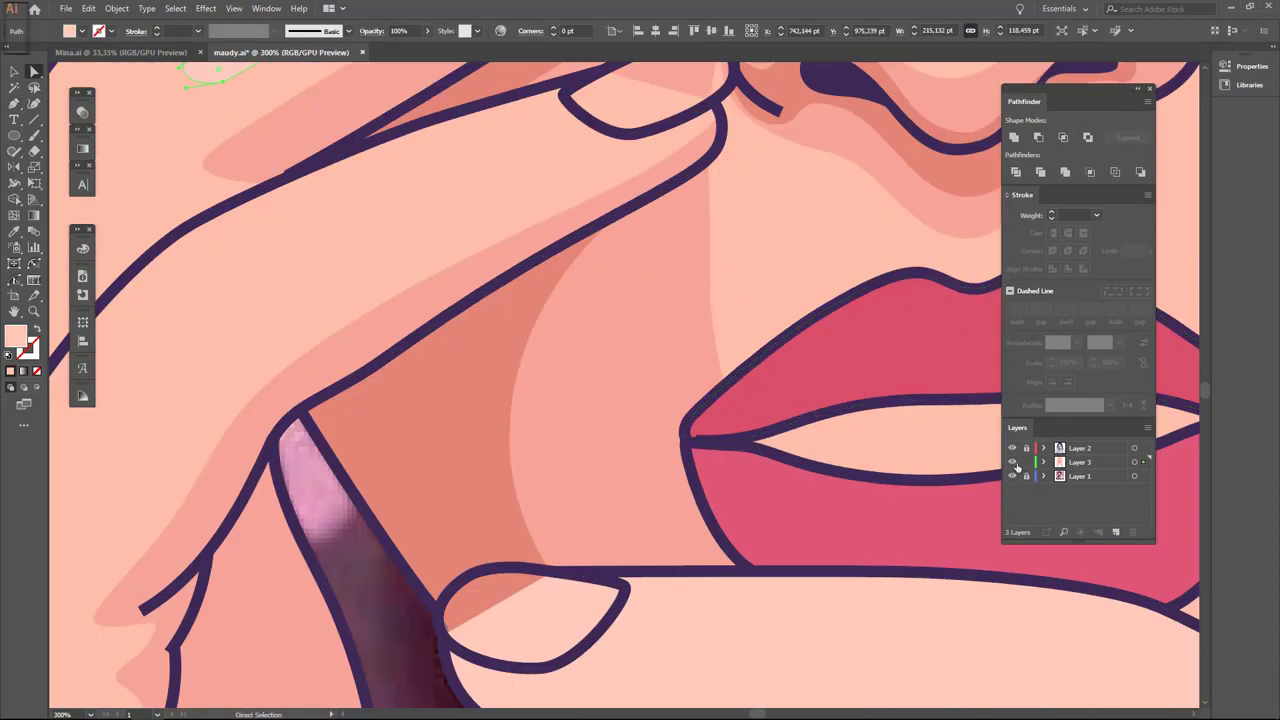
scroll(540, 240, "down", 1)
scroll(527, 262, "left", 3)
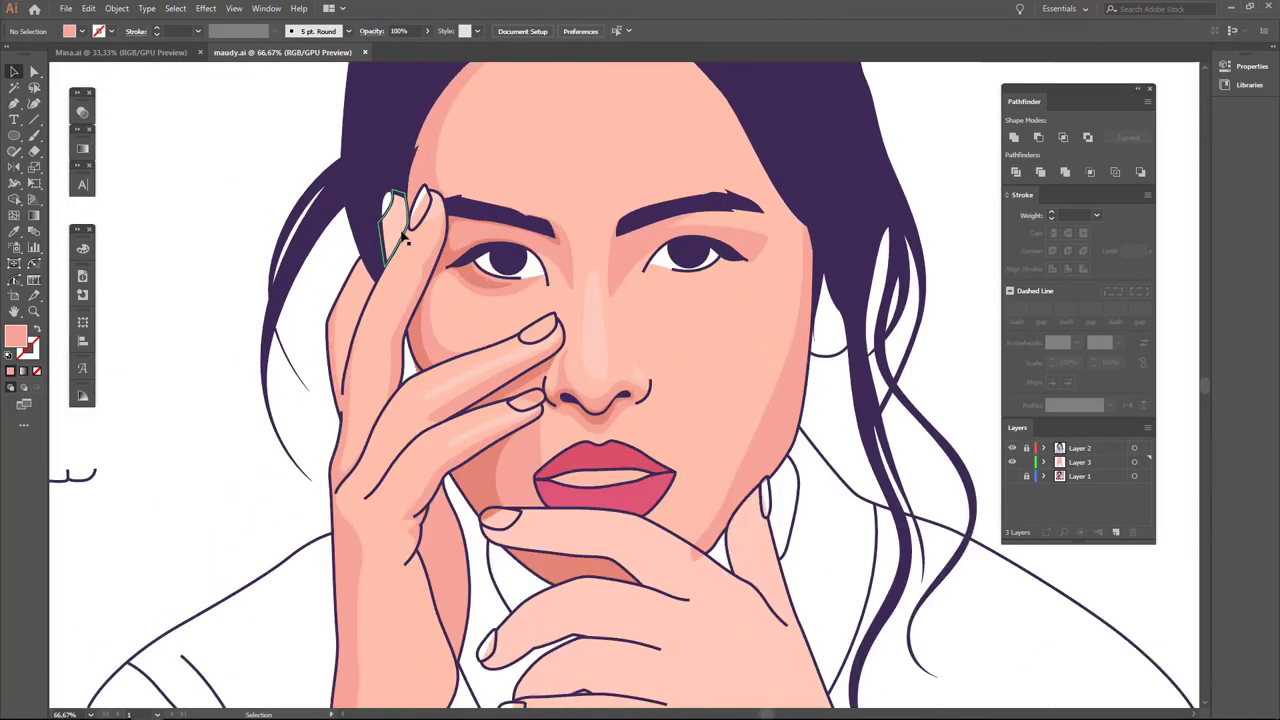
Close the fingernail path and copy another nail's white fill and 4 pt purple stroke onto it.
scroll(338, 285, "up", 5)
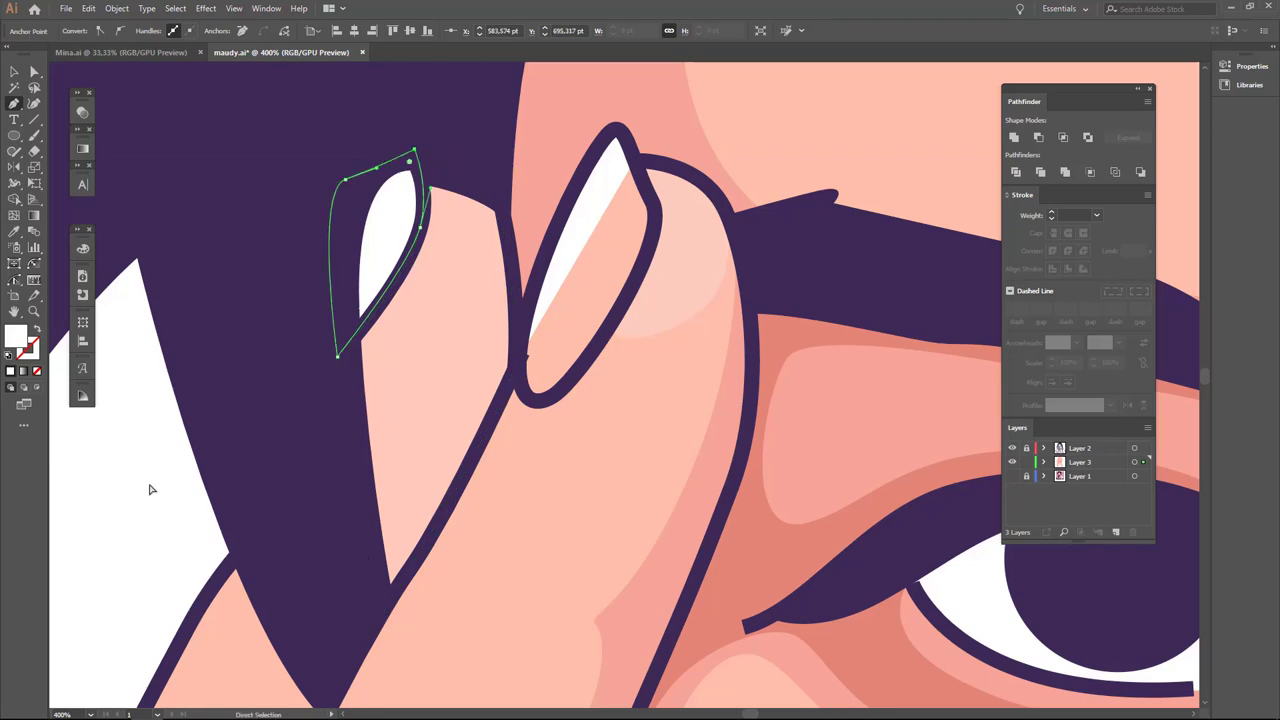
left_click_drag(596, 108, 600, 113)
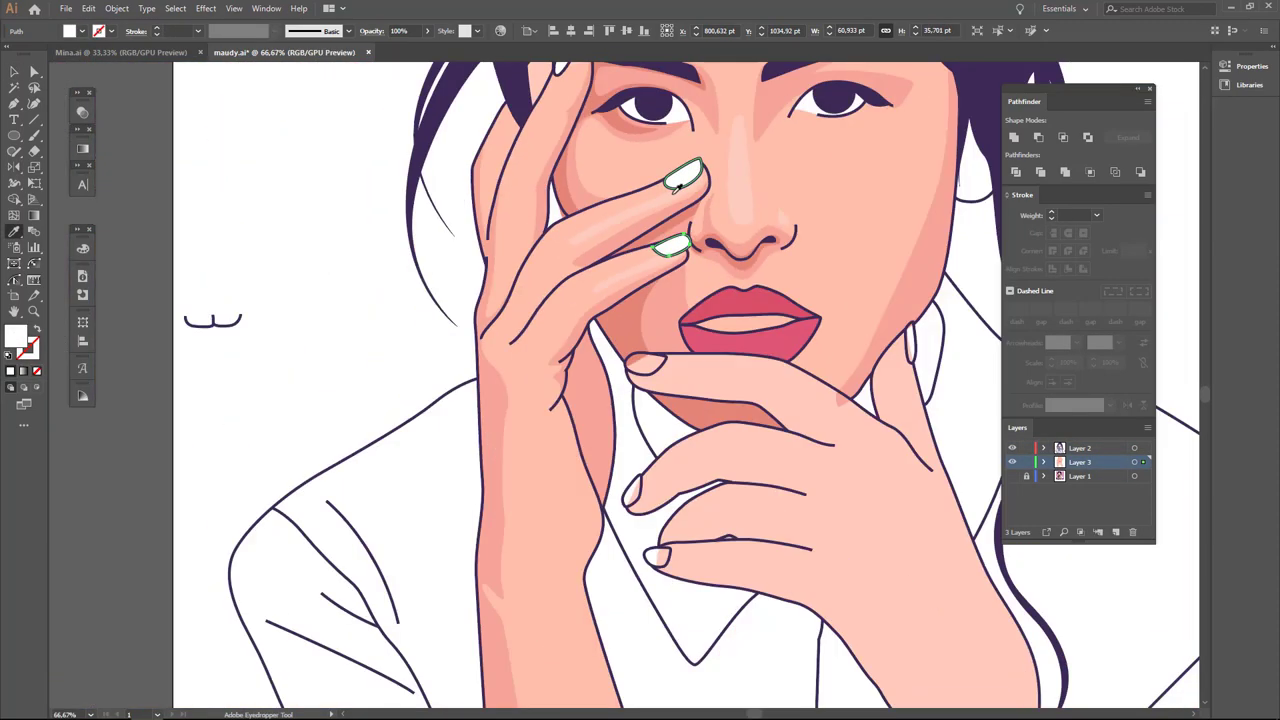
left_click(645, 365)
left_click(632, 490, "shift")
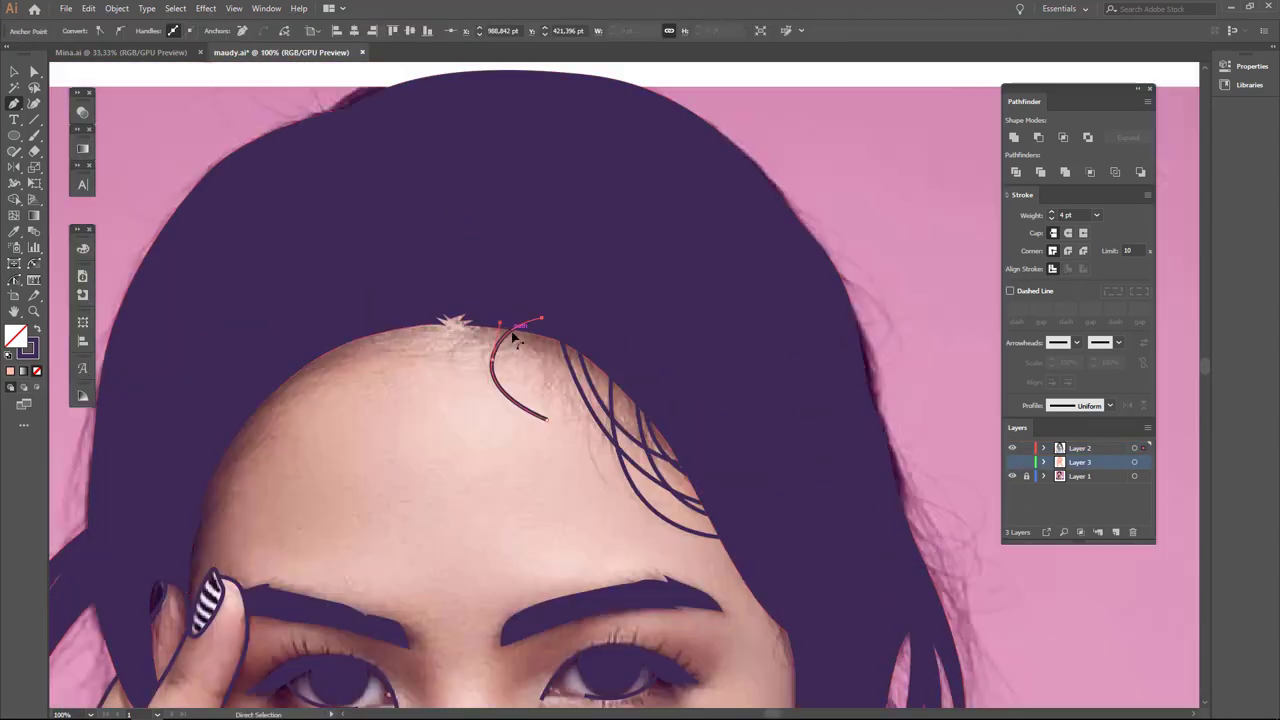
Hide the reference photo and give the new hair strands the hair purple colour.
left_click(1012, 476)
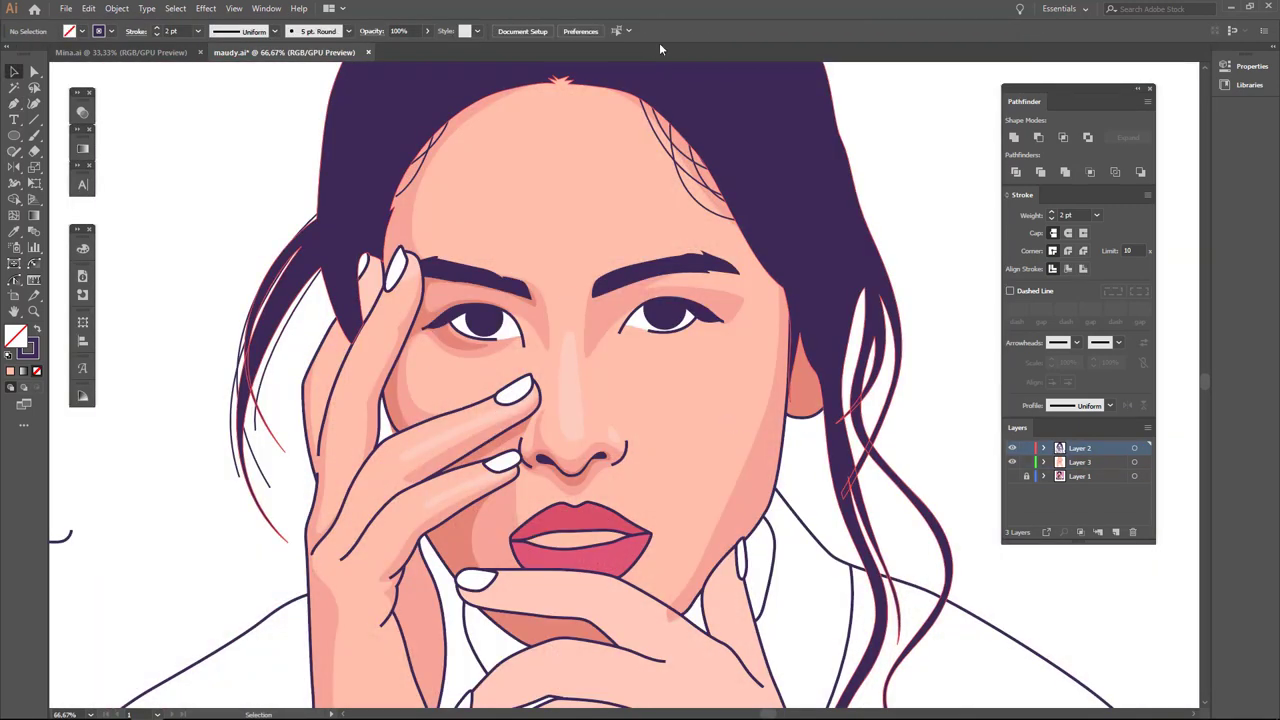
left_click(297, 262)
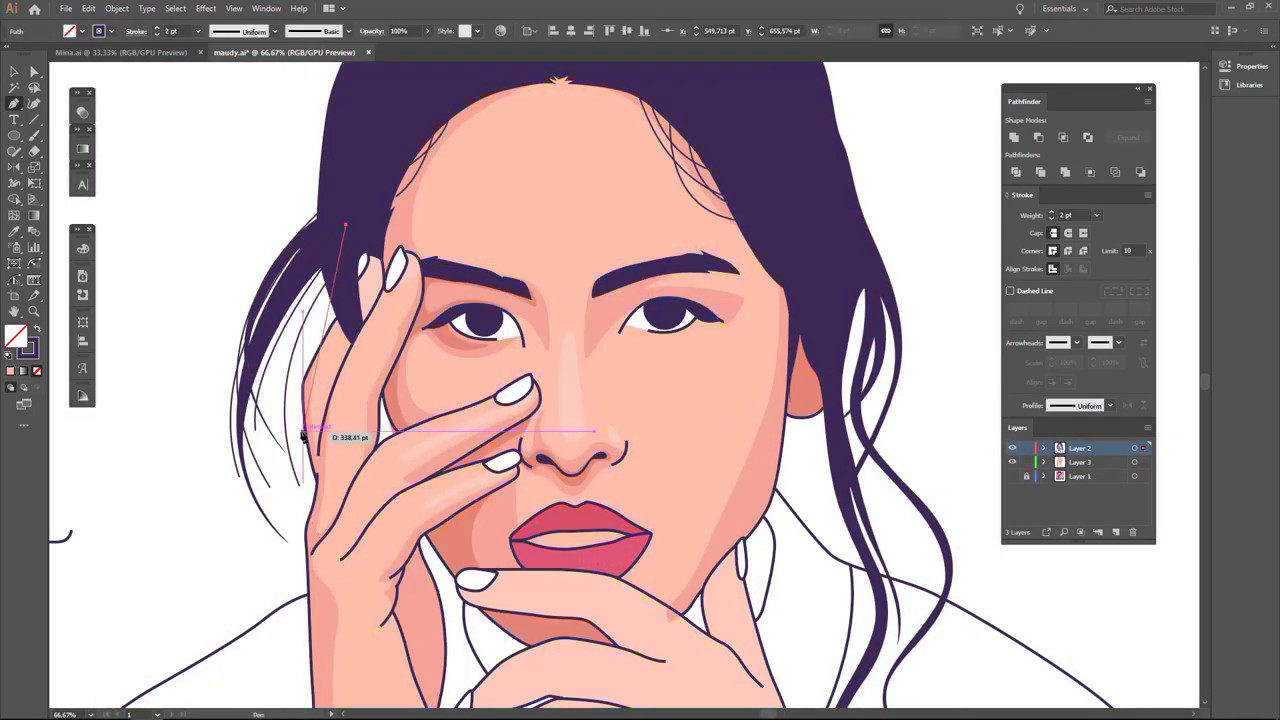
scroll(303, 437, "down", 2)
scroll(214, 449, "down", 2)
scroll(180, 512, "up", 5)
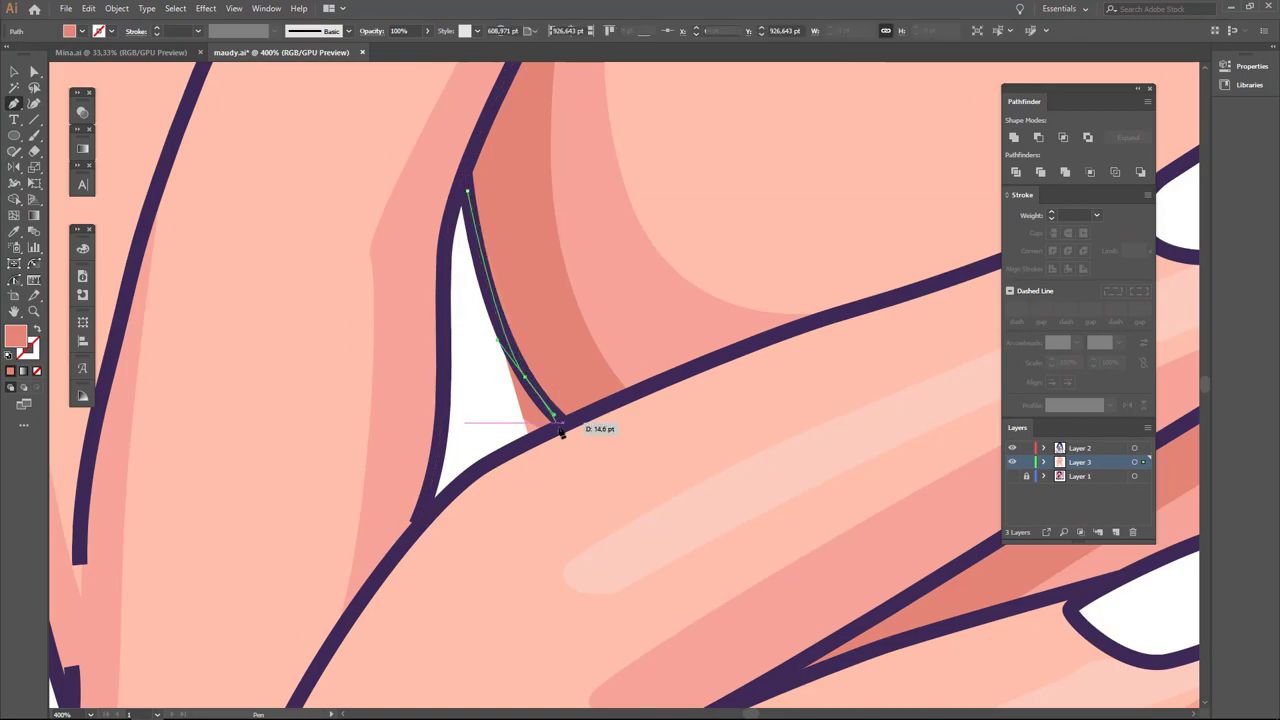
Close the shadow triangle in the gap between the finger and cheek.
left_click(428, 515)
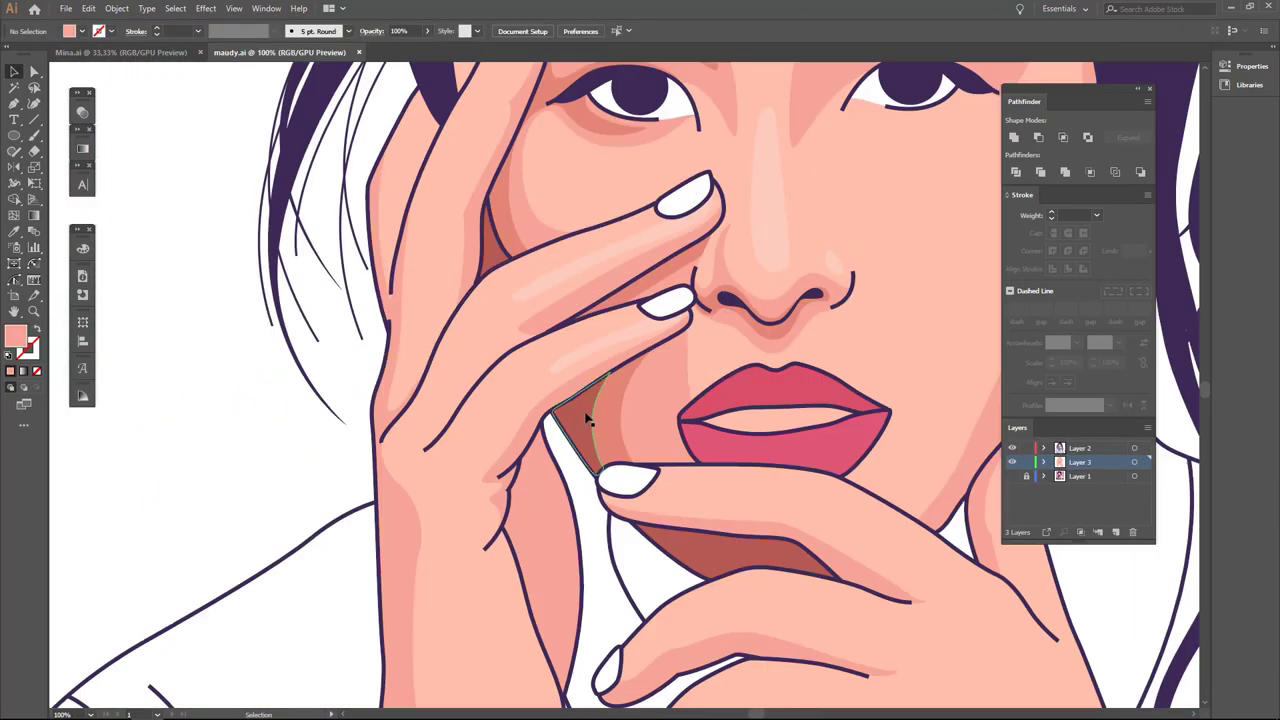
Change the chin shadow fill to the lighter pink #E5877A.
left_click(513, 190)
double_click(15, 337)
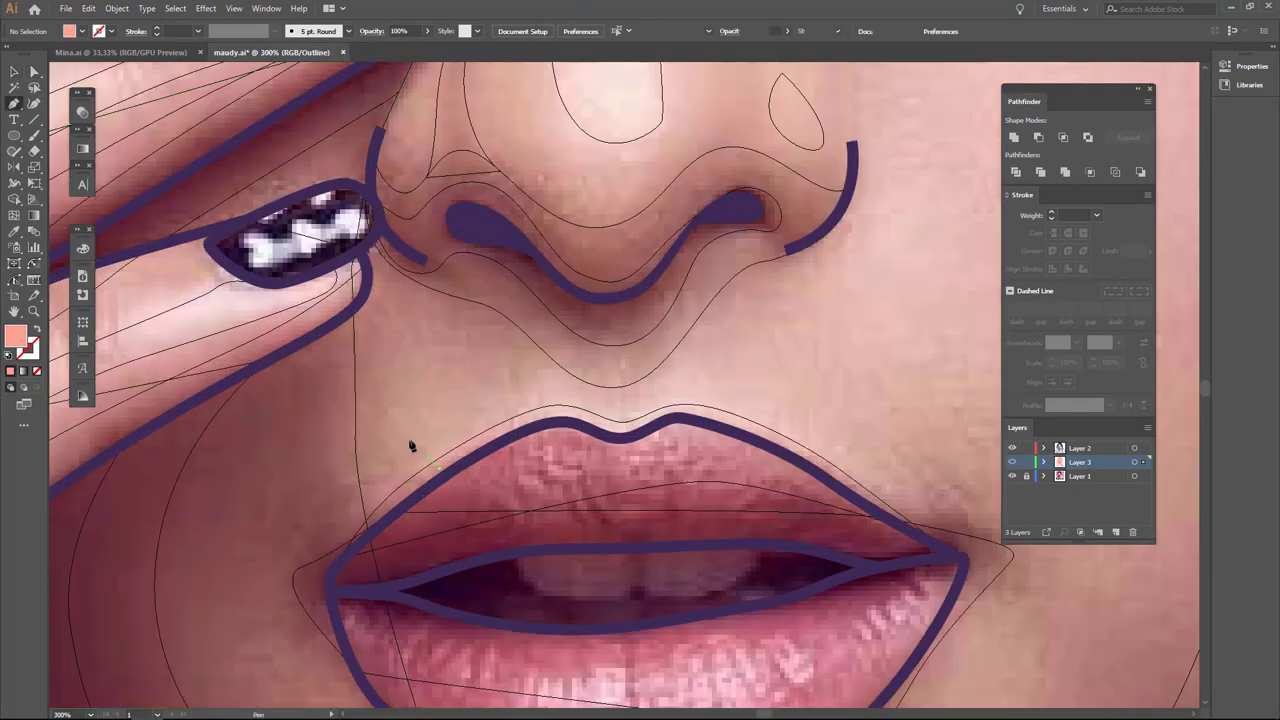
scroll(390, 275, "up", 2)
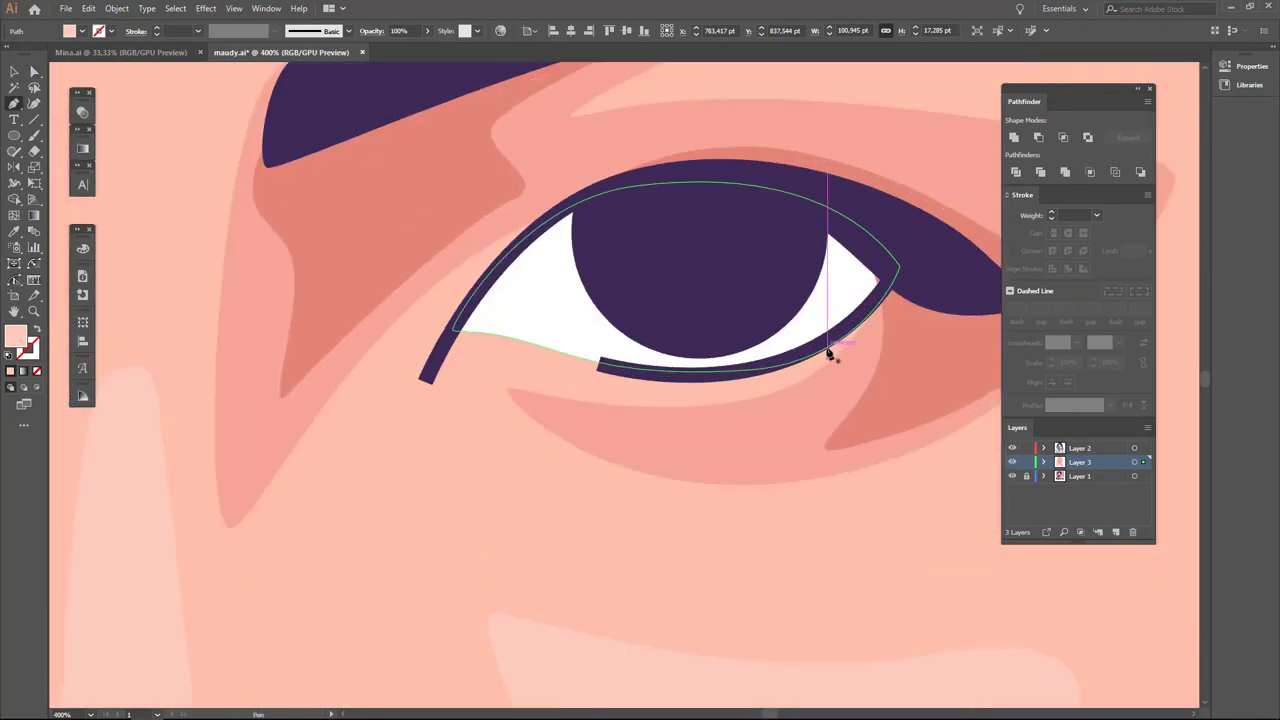
Back in Preview, drag a lip-shading anchor slightly left to refine its shape.
key("ctrl+y")
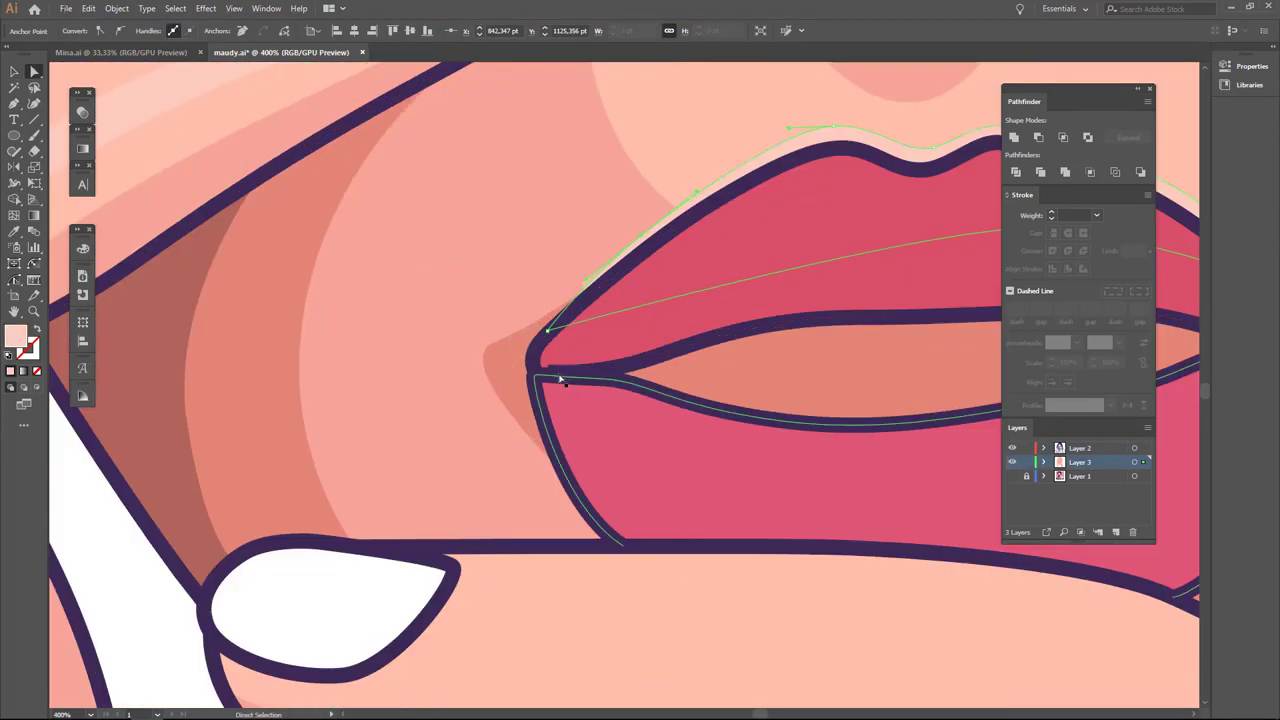
left_click_drag(549, 375, 543, 375)
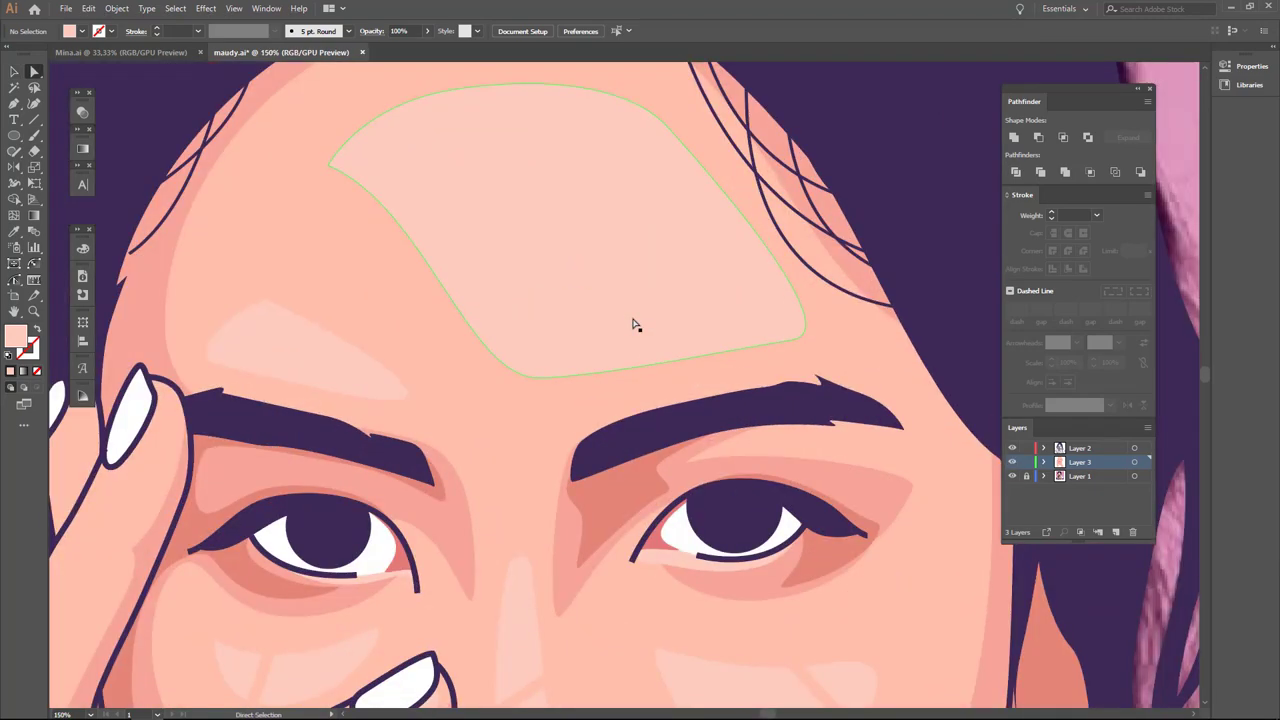
Pull the forehead shape's bottom point down-right, then frame the lower hand and chin with the photo shown.
left_click_drag(540, 378, 567, 401)
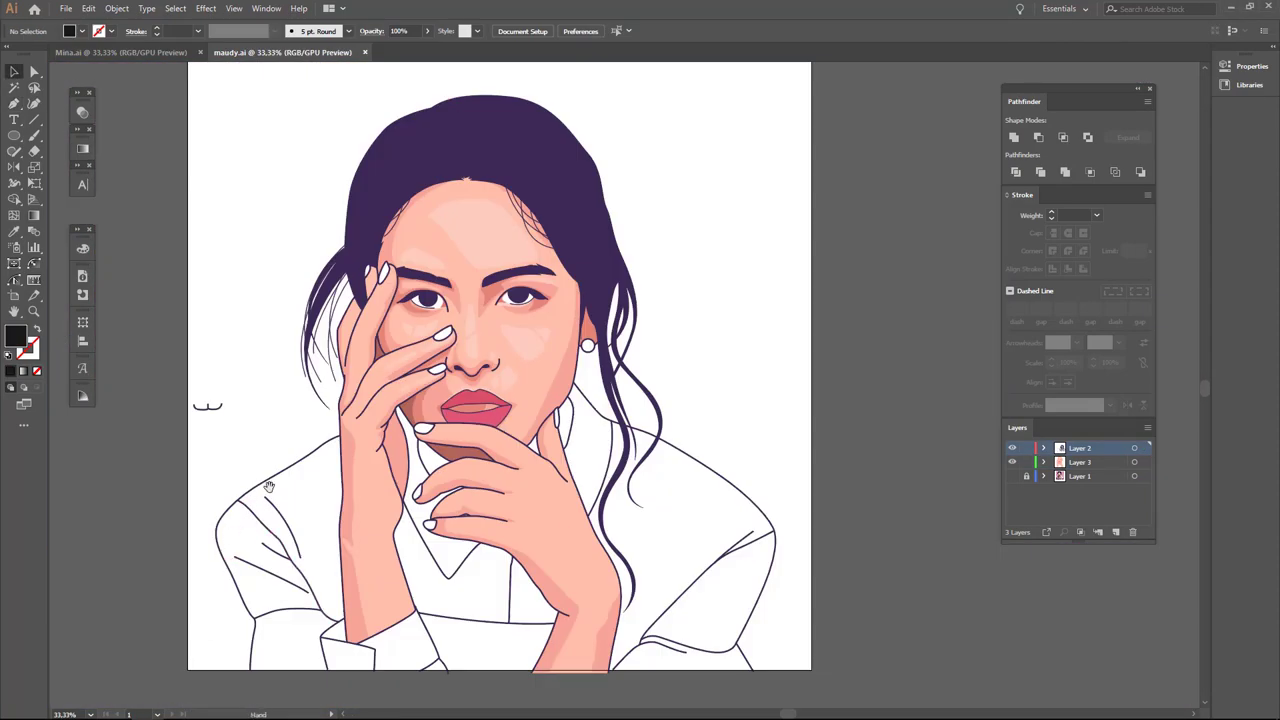
key("ctrl+plus")
left_click(1012, 476)
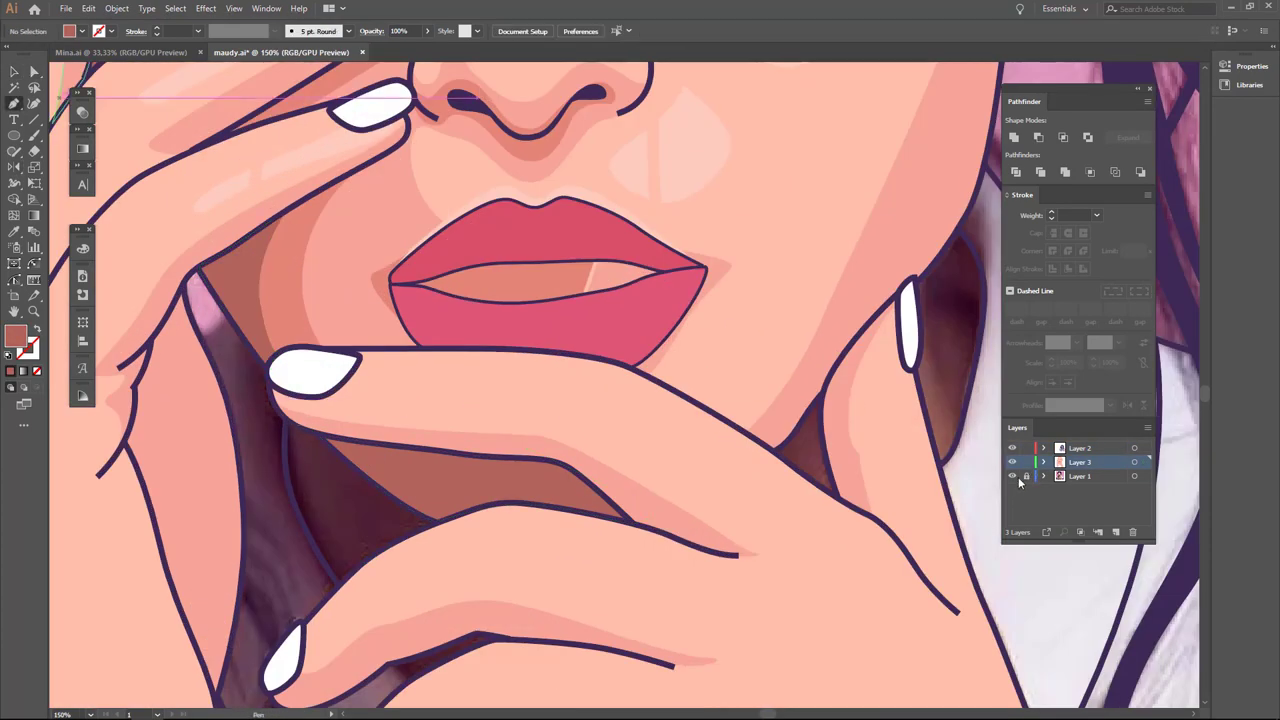
left_click(1013, 476)
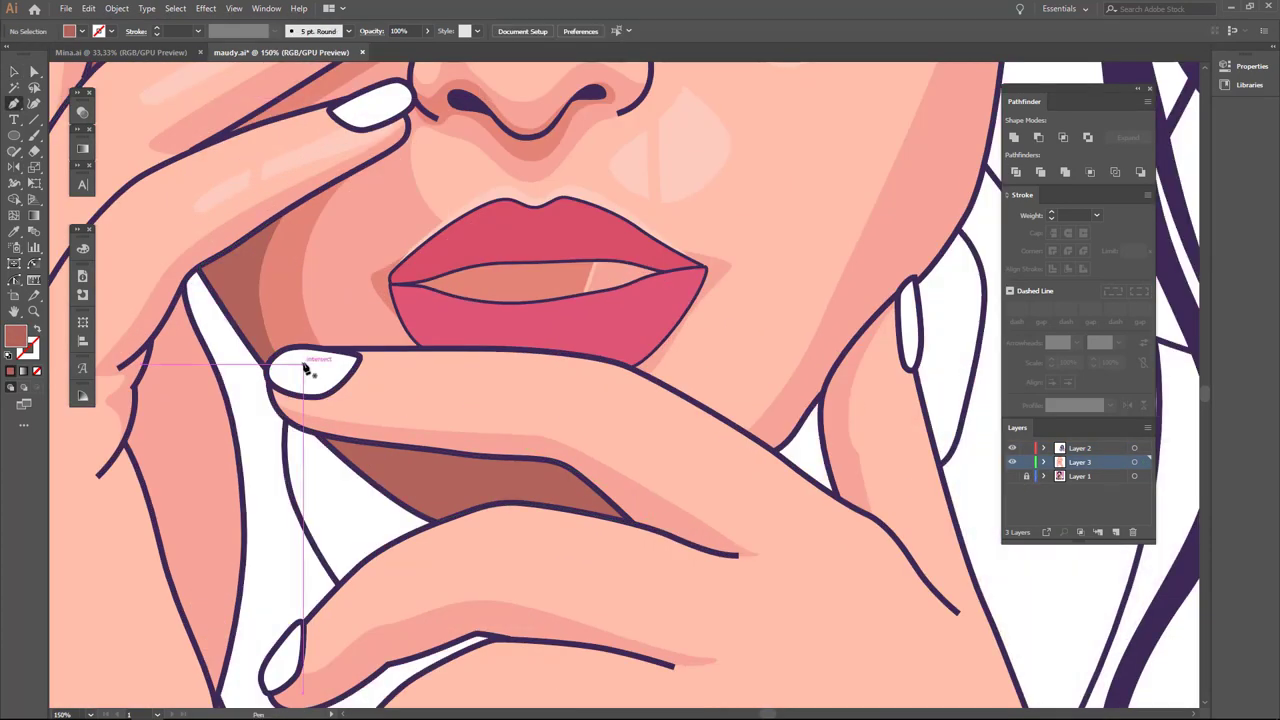
left_click_drag(775, 582, 717, 506)
left_click(1013, 476)
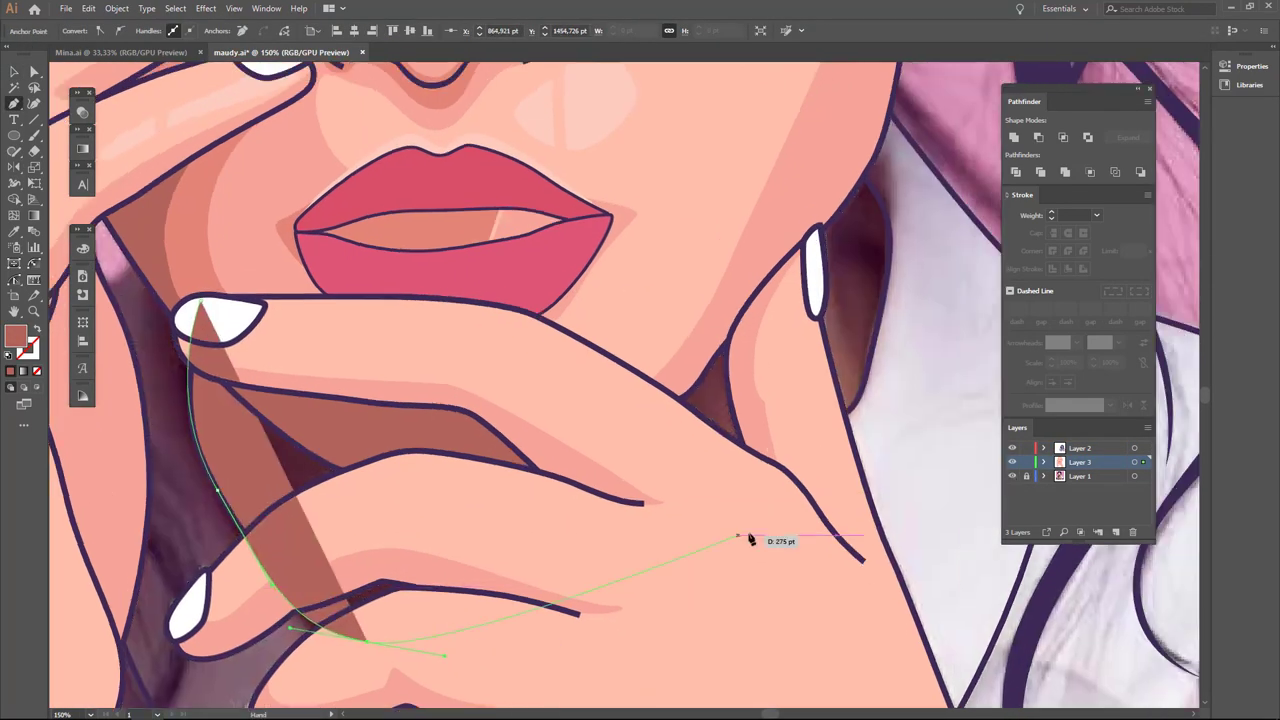
Trace the chin shadow along the lower hand and up the jawline, and close the path.
left_click(749, 531)
left_click(829, 429)
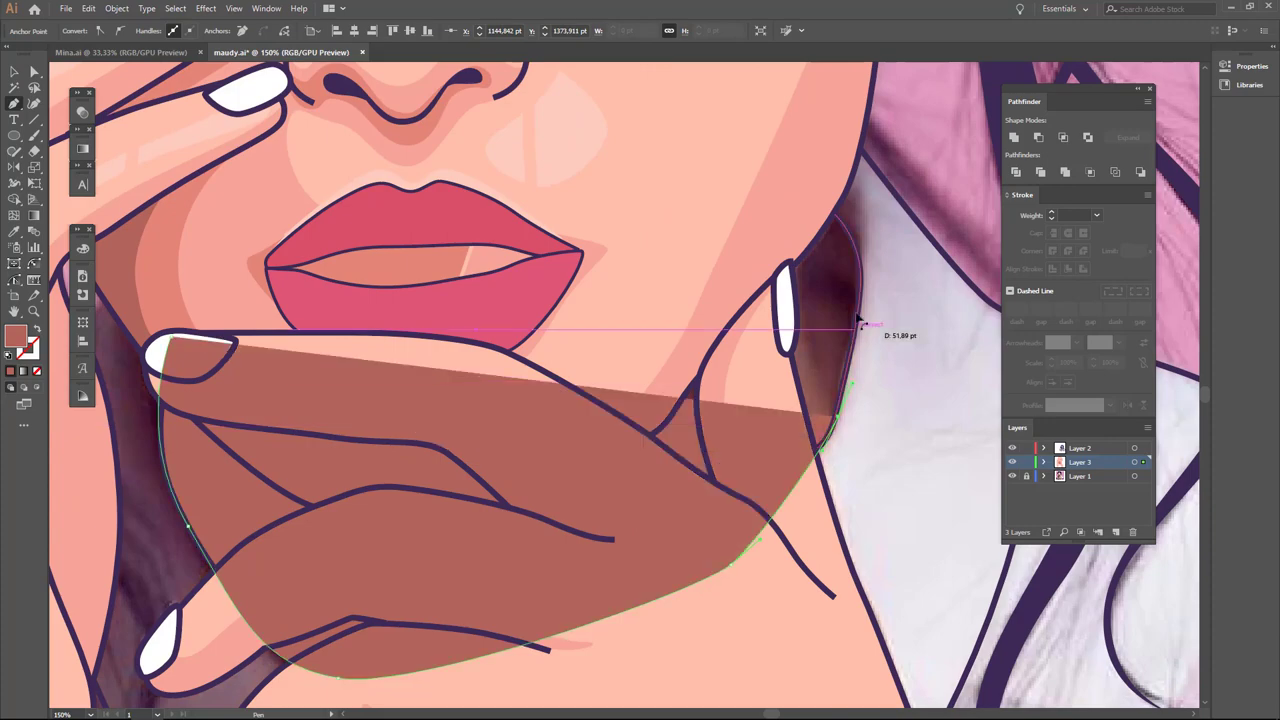
scroll(857, 323, "up", 2)
left_click(865, 259)
left_click_drag(870, 320, 826, 490)
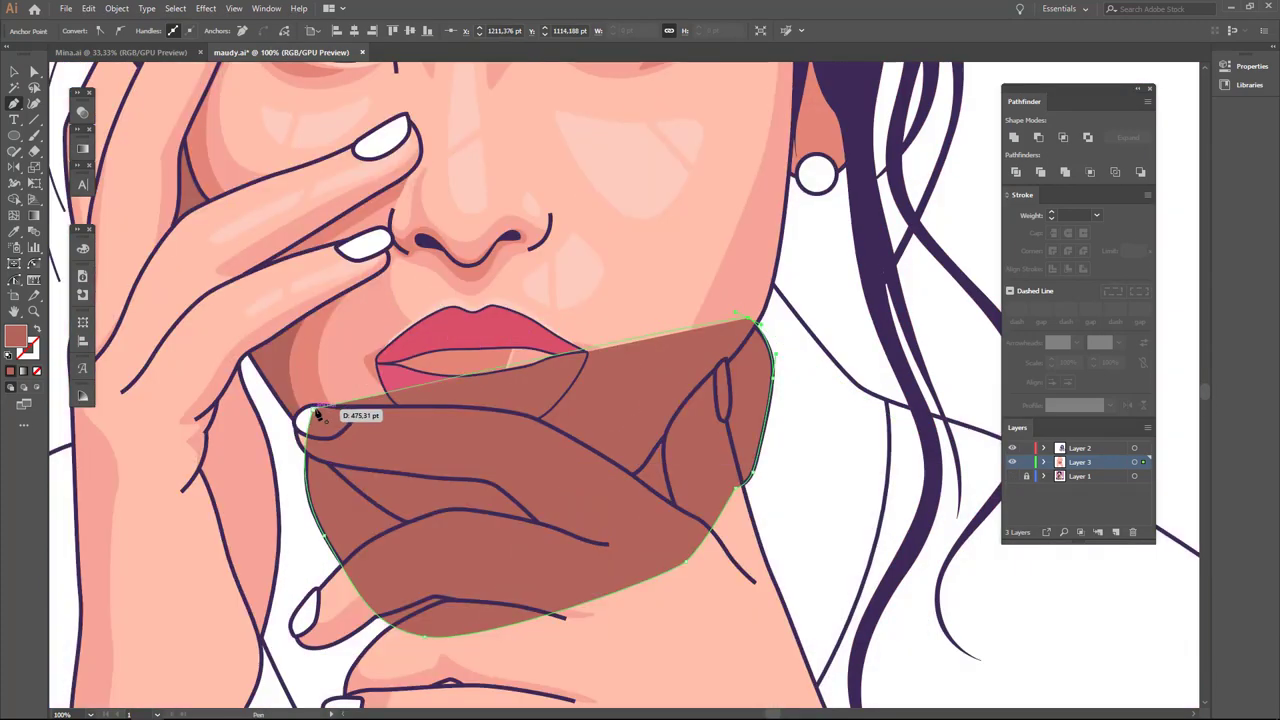
left_click(316, 413)
key("v")
key("ctrl+0")
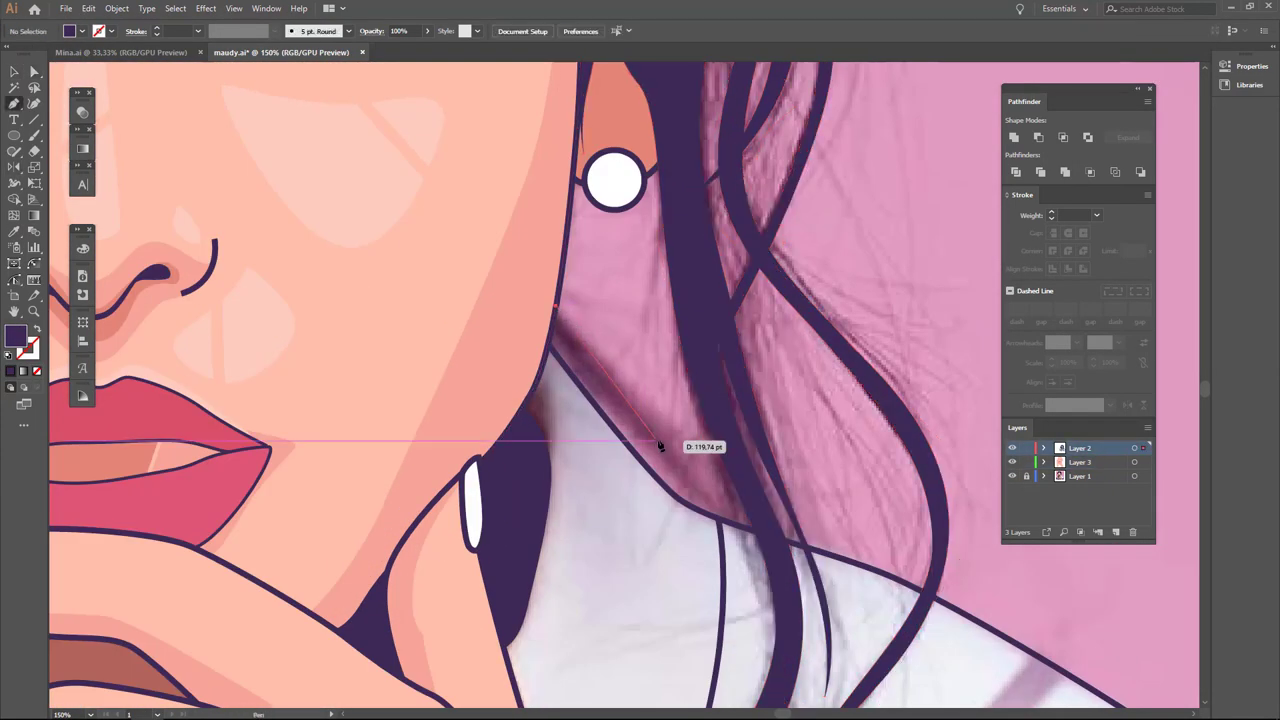
Draw a closed dark fill path in the gap between the fingers.
key("ctrl+plus")
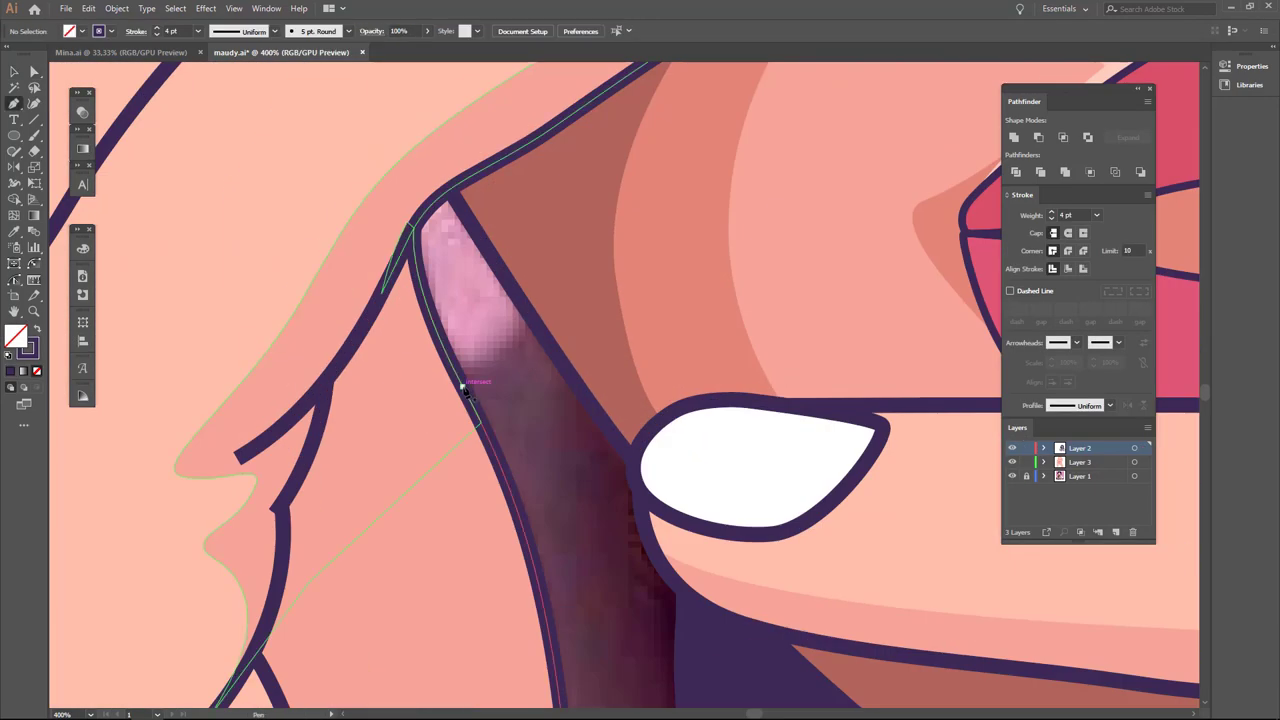
key("p")
key("ctrl+0")
scroll(526, 537, "up", 3)
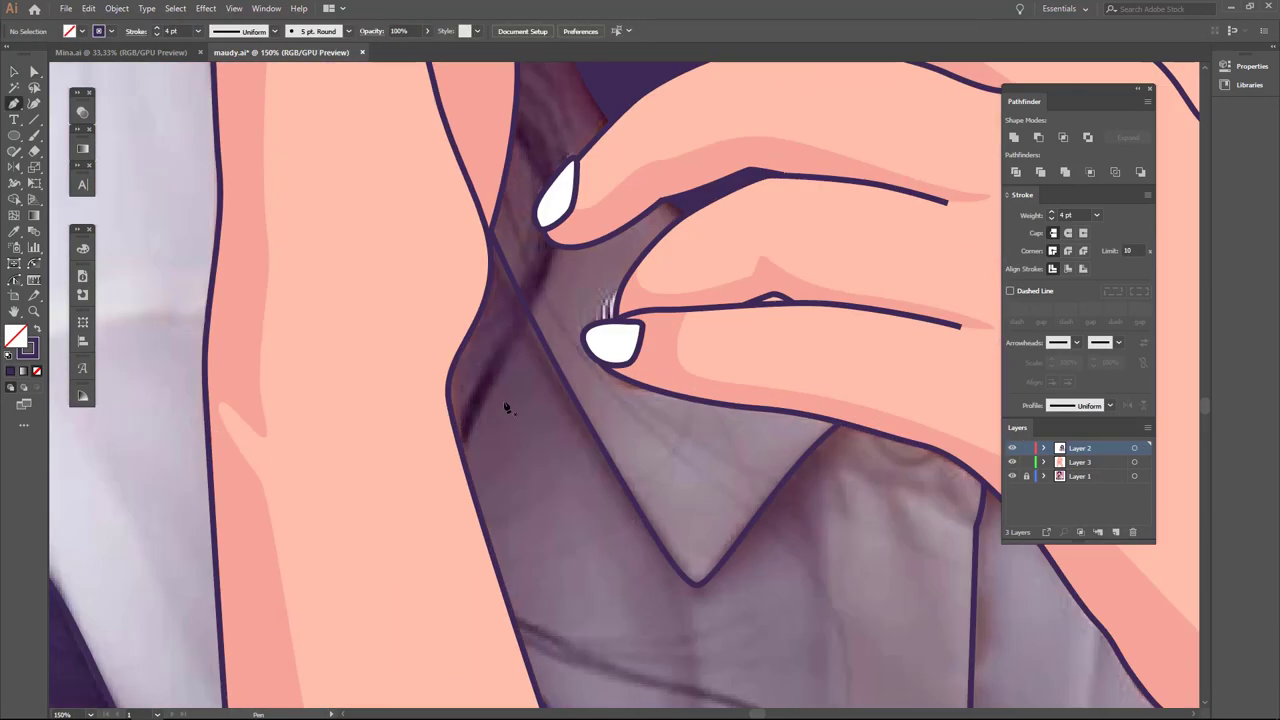
left_click(498, 272)
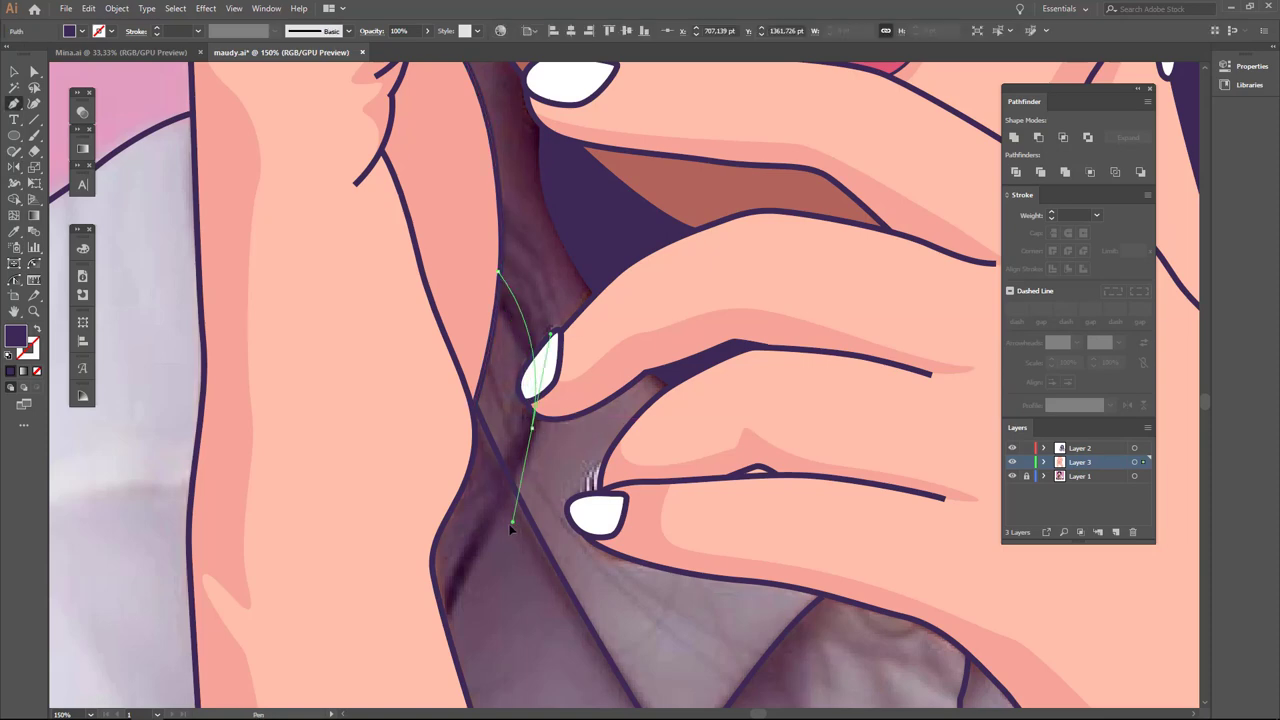
scroll(510, 470, "down", 5)
scroll(500, 463, "down", 1)
left_click_drag(458, 367, 466, 433)
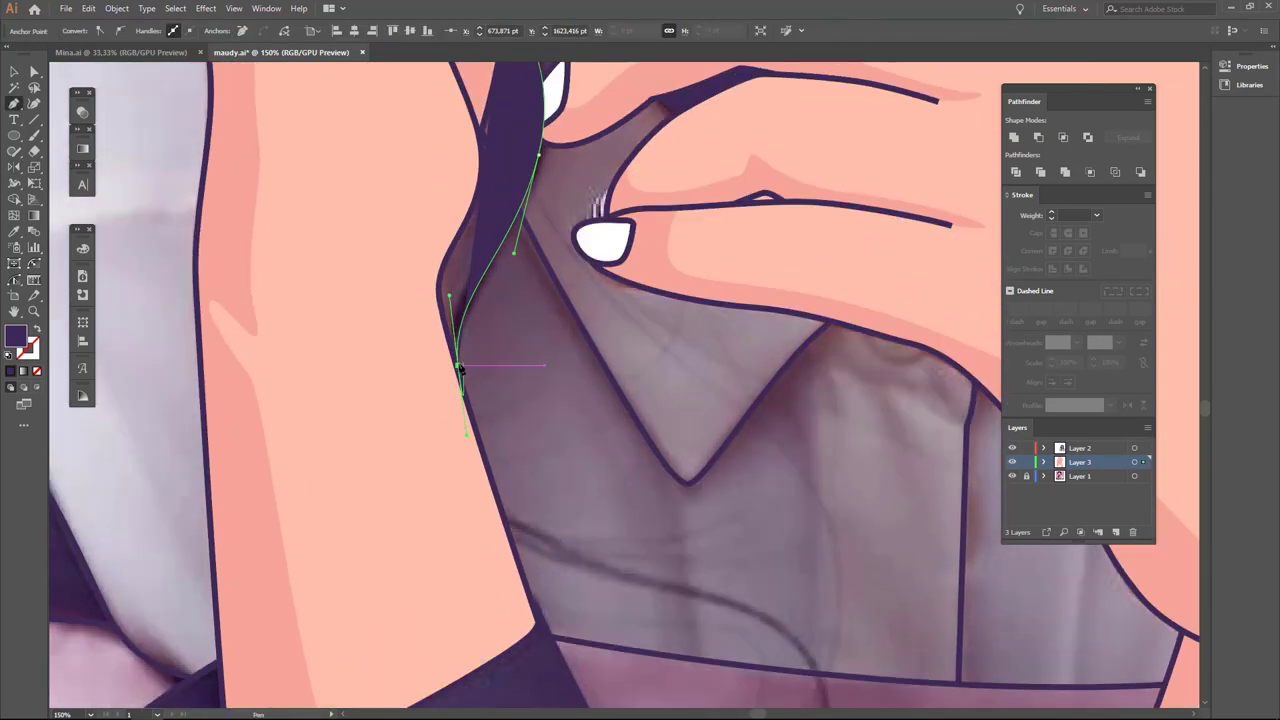
scroll(470, 340, "up", 1)
scroll(470, 340, "up", 1)
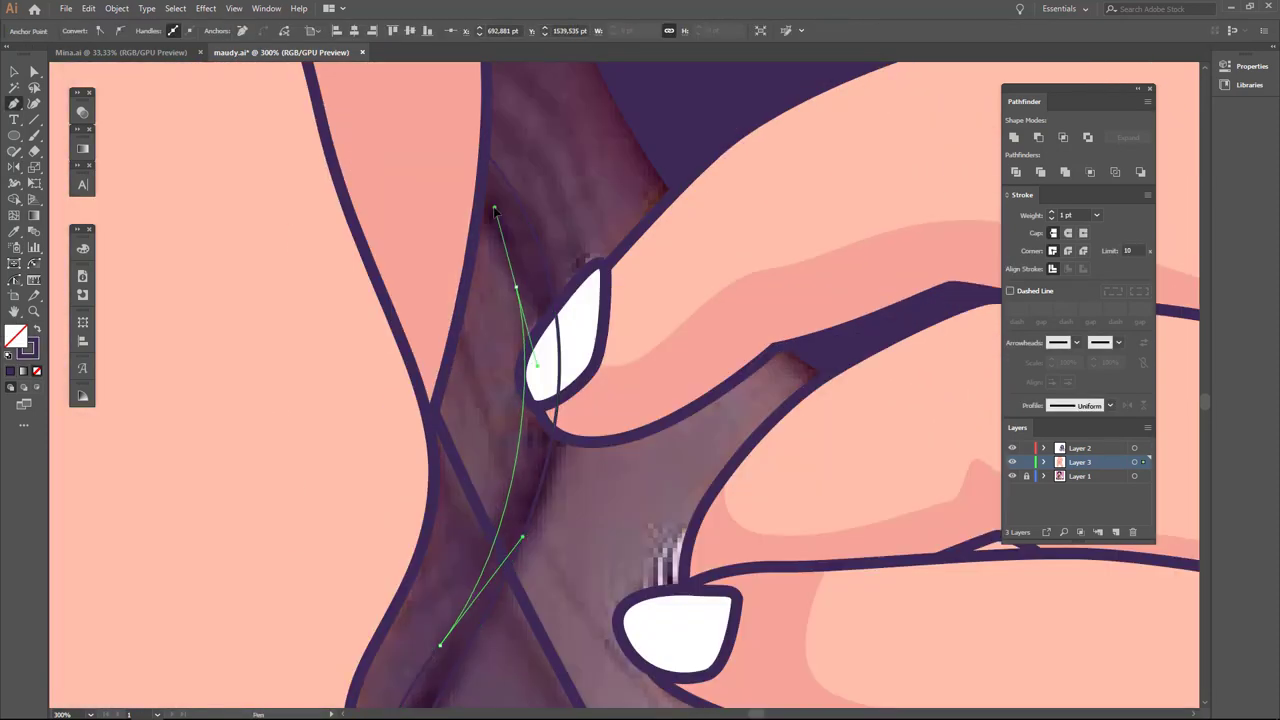
left_click(481, 146)
Erase the purple wedge's edge beside the fingernail with the Eraser tool.
key("shift+x")
scroll(560, 340, "up", 2)
key("shift+e")
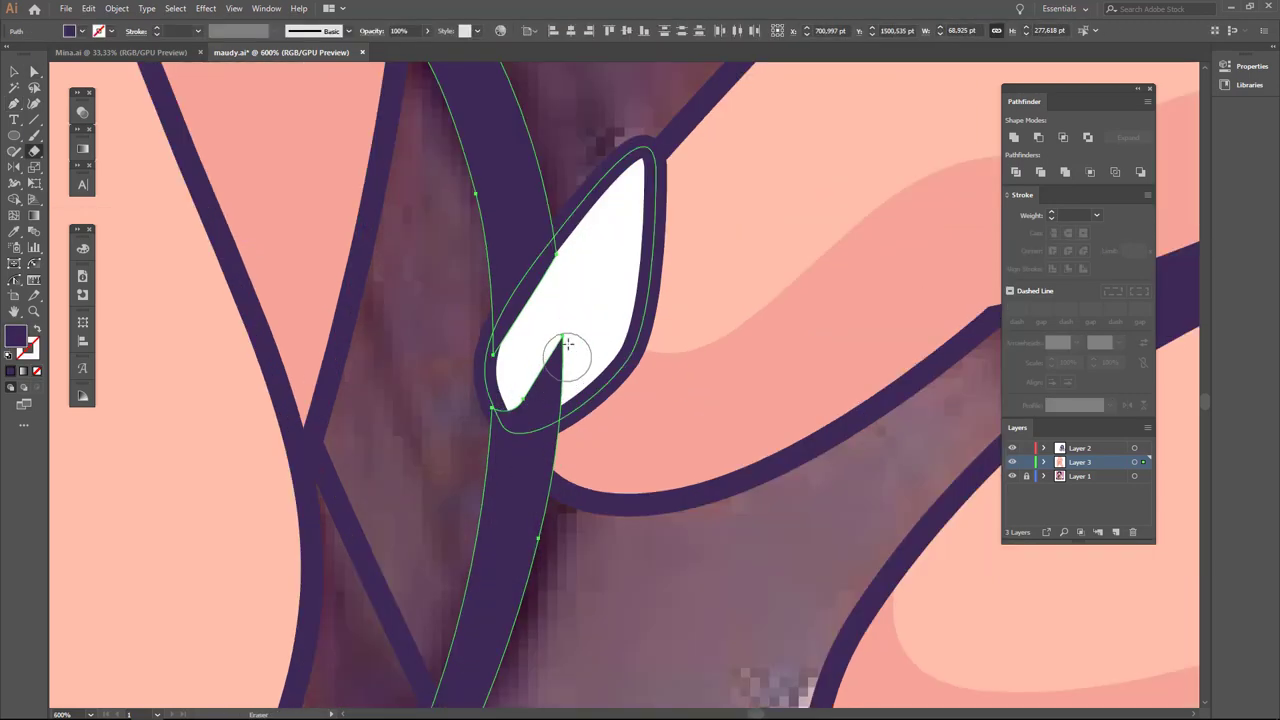
left_click_drag(518, 400, 575, 352)
scroll(512, 400, "down", 3)
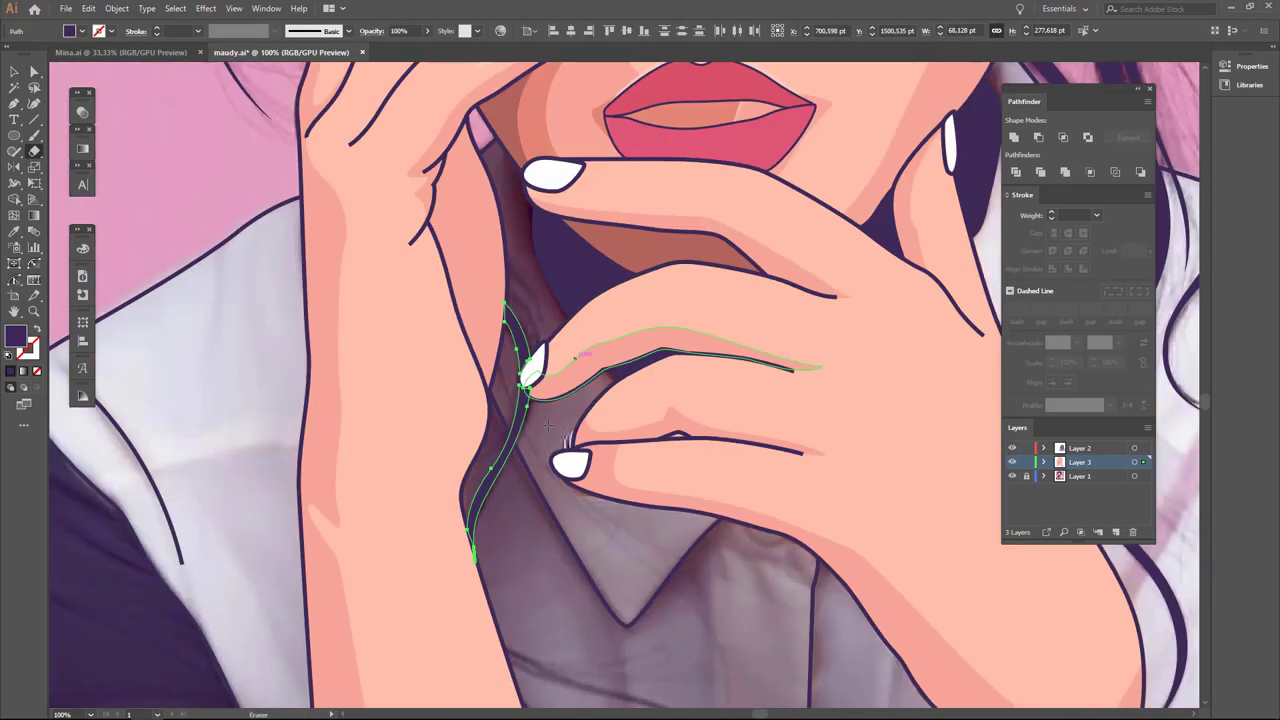
scroll(500, 480, "up", 1)
Start the fold band with curved Pen anchors following the shirt crease below the collar.
key("p")
left_click_drag(573, 468, 523, 280)
left_click(666, 383)
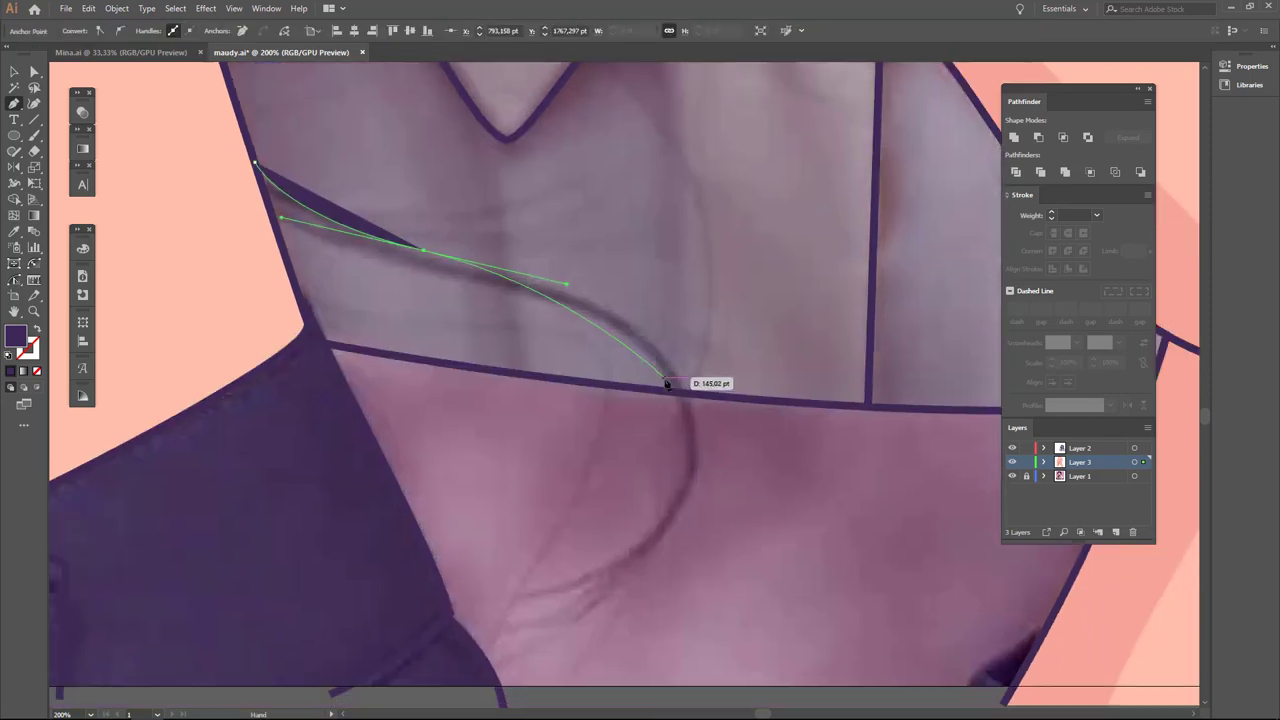
left_click_drag(578, 612, 657, 514)
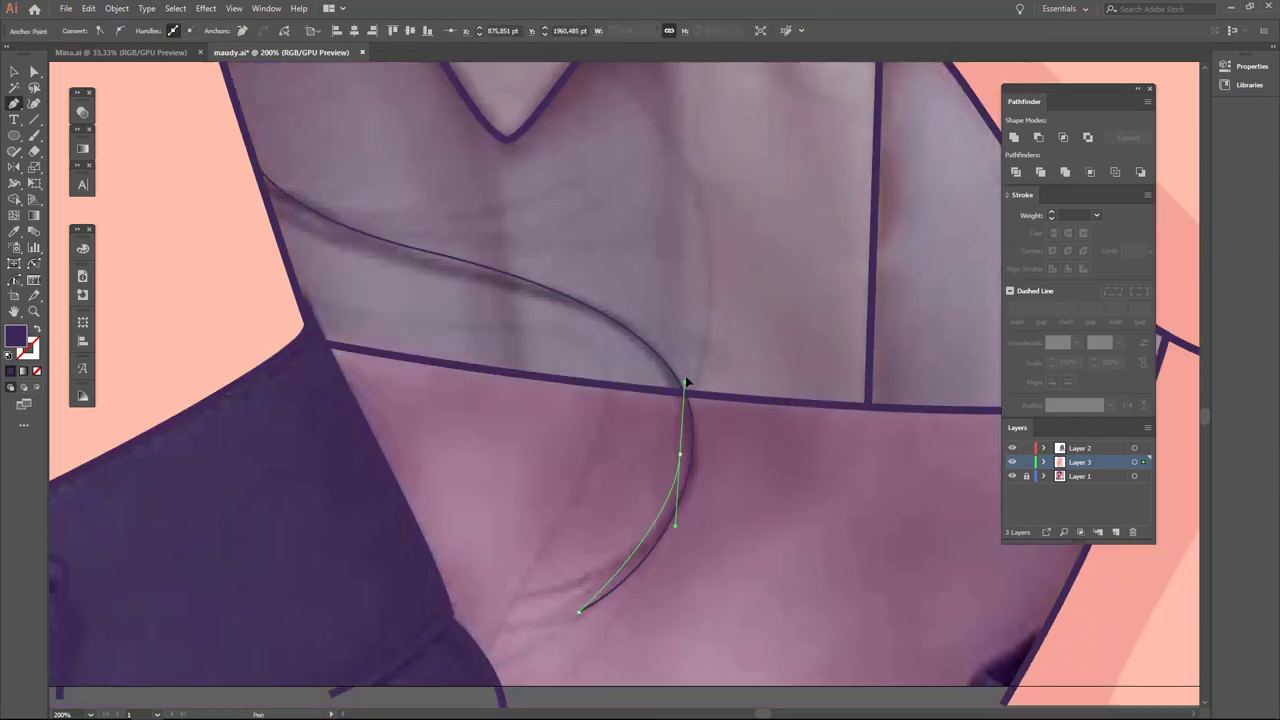
left_click_drag(501, 295, 606, 410)
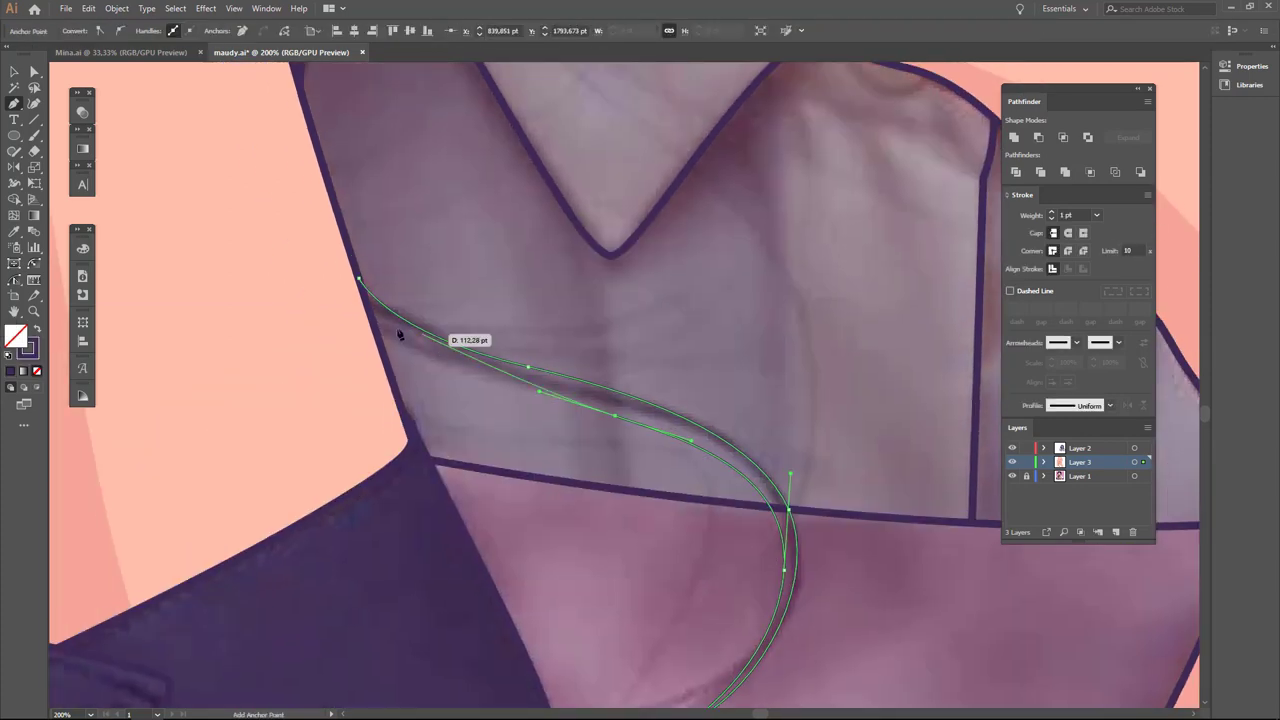
left_click_drag(375, 328, 340, 300)
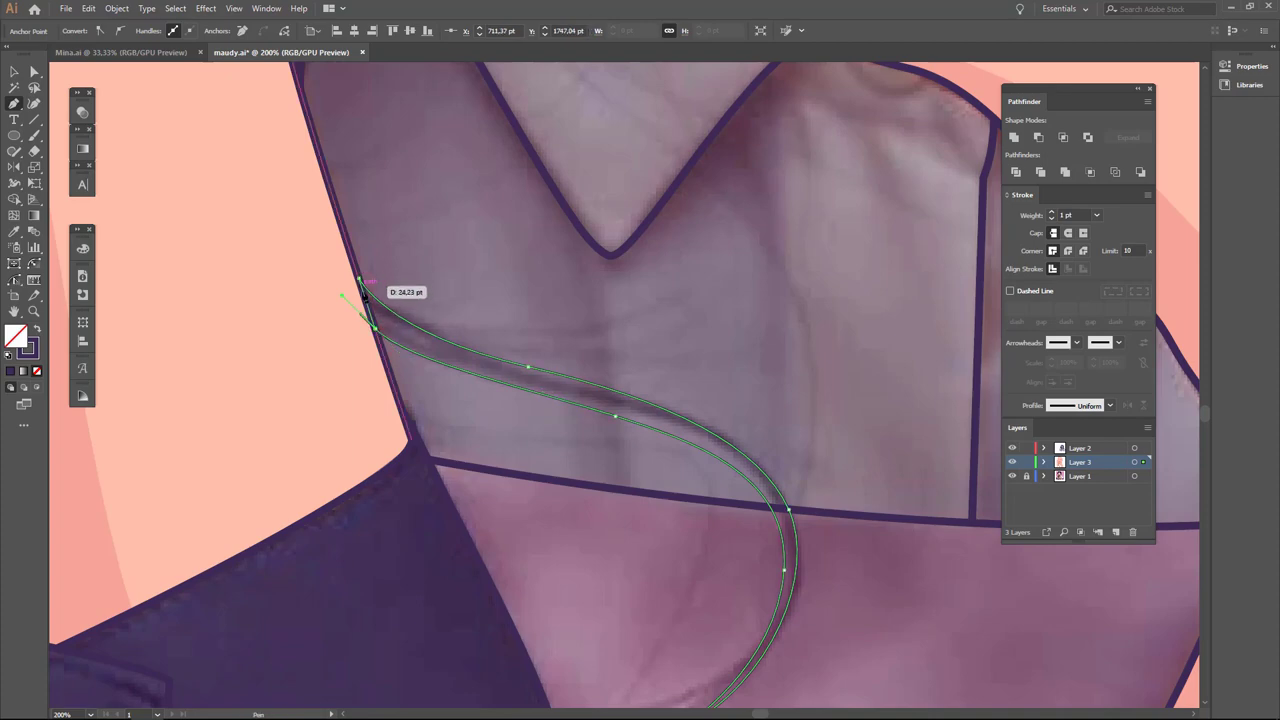
Shape the fold's return curve near the shirt edge and close the band at its start anchor.
scroll(364, 292, "up", 3)
scroll(380, 320, "up", 3)
mouse_move(364, 292)
left_mouse_down()
mouse_move(191, 214)
mouse_move(225, 177)
mouse_move(176, 152)
left_mouse_up()
scroll(191, 214, "down", 3)
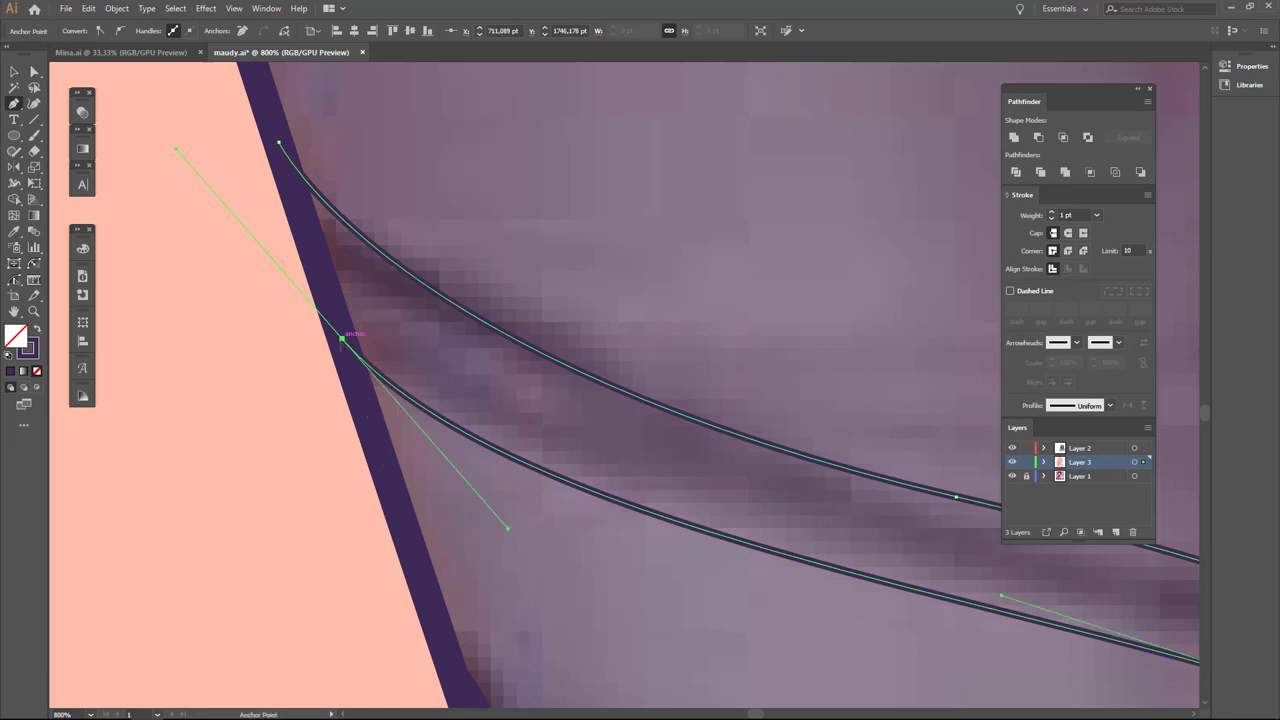
left_click_drag(342, 342, 508, 528)
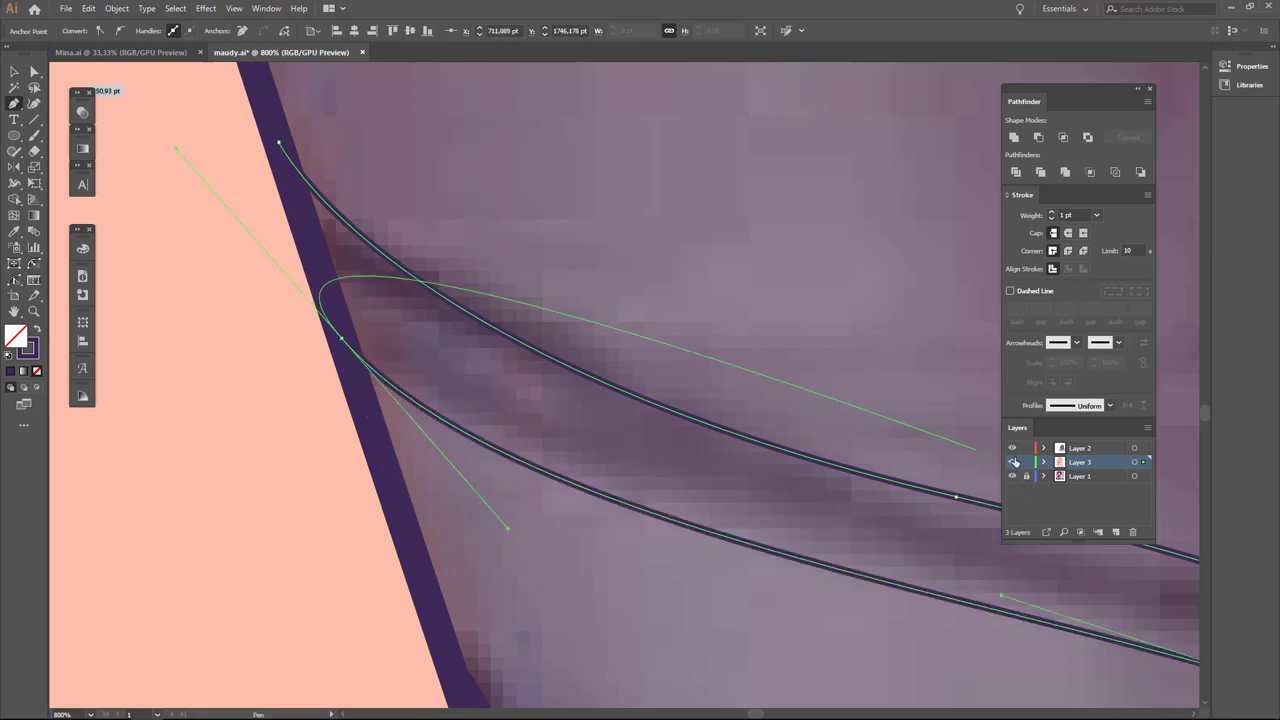
left_click(280, 143)
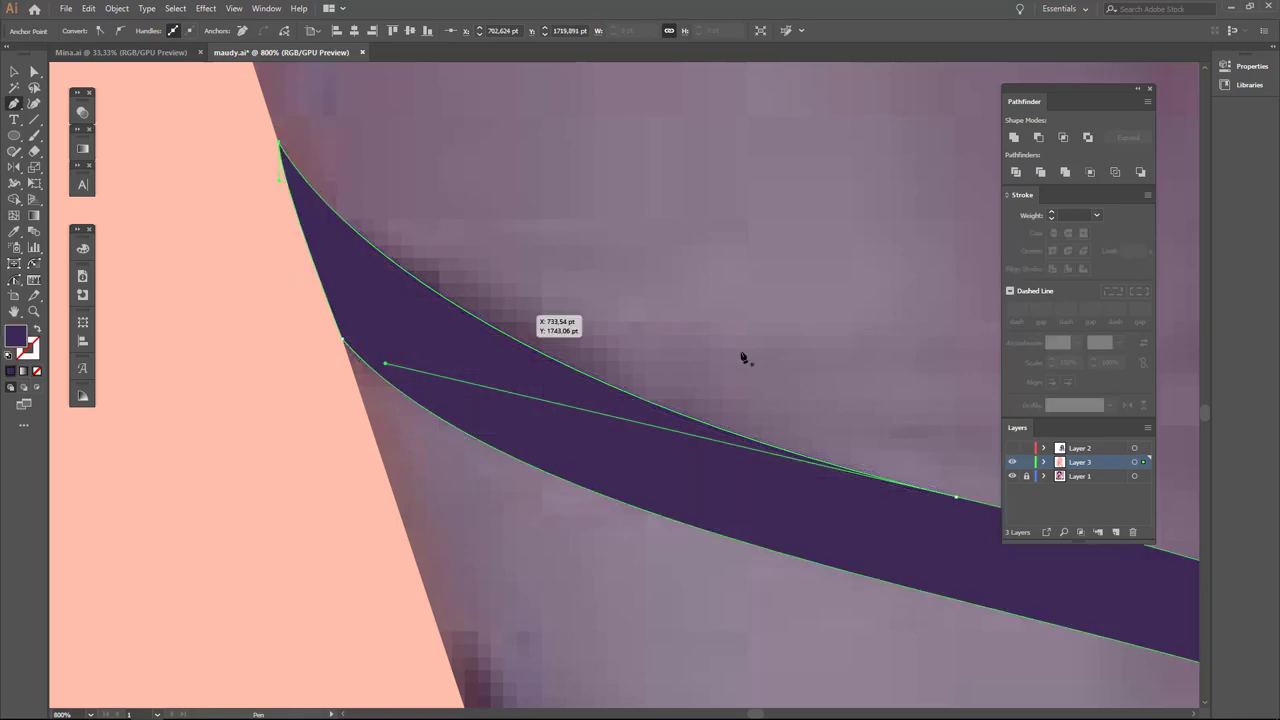
key("ctrl+minus")
key("ctrl+minus")
key("ctrl+minus")
key("ctrl+minus")
key("ctrl+minus")
key("ctrl+minus")
key("v")
key("ctrl+minus")
key("ctrl+minus")
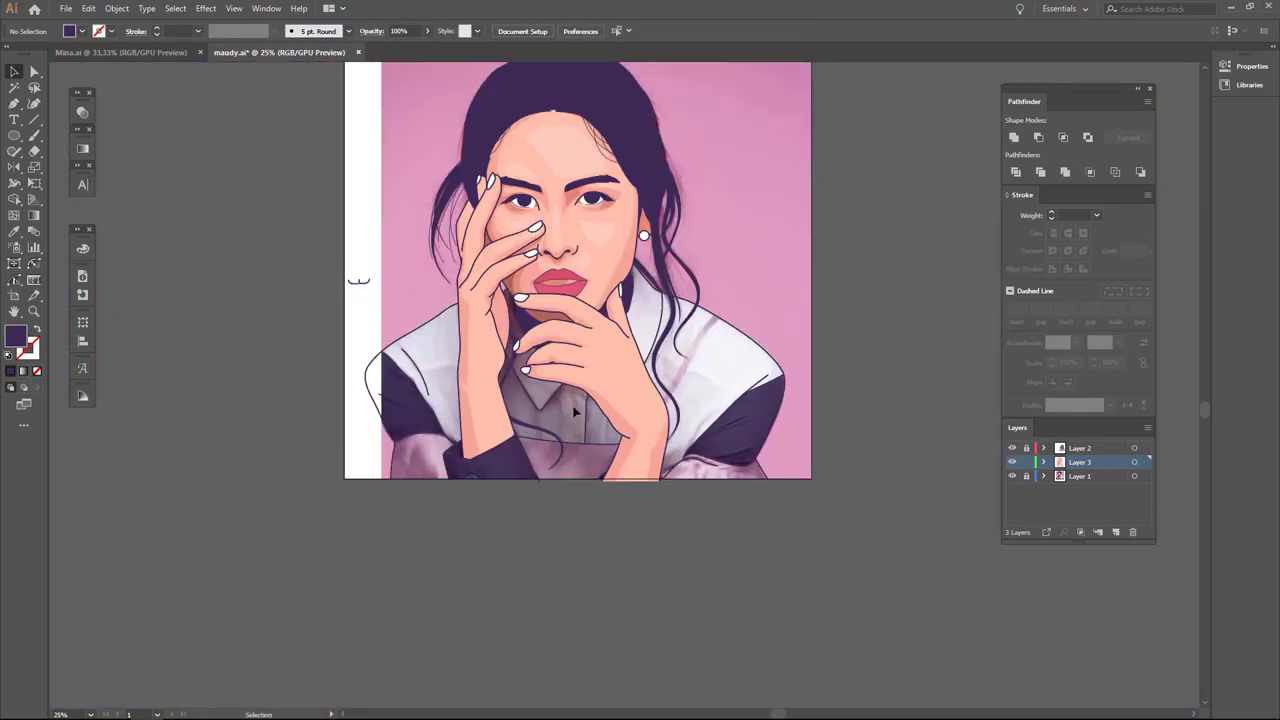
Toggle layer visibility and outline view so the line art shows over the reference photo.
left_click(1013, 477)
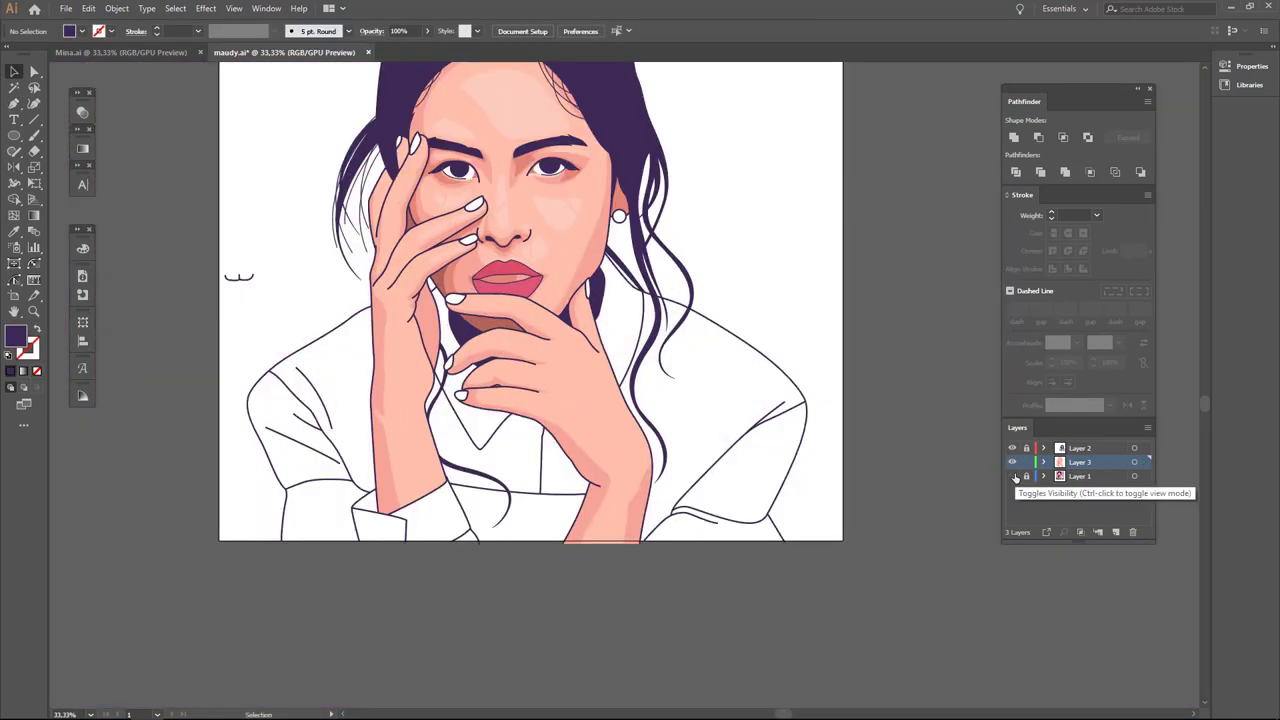
scroll(520, 240, "up", 5)
scroll(523, 240, "down", 2)
scroll(523, 240, "down", 2)
scroll(447, 400, "up", 1)
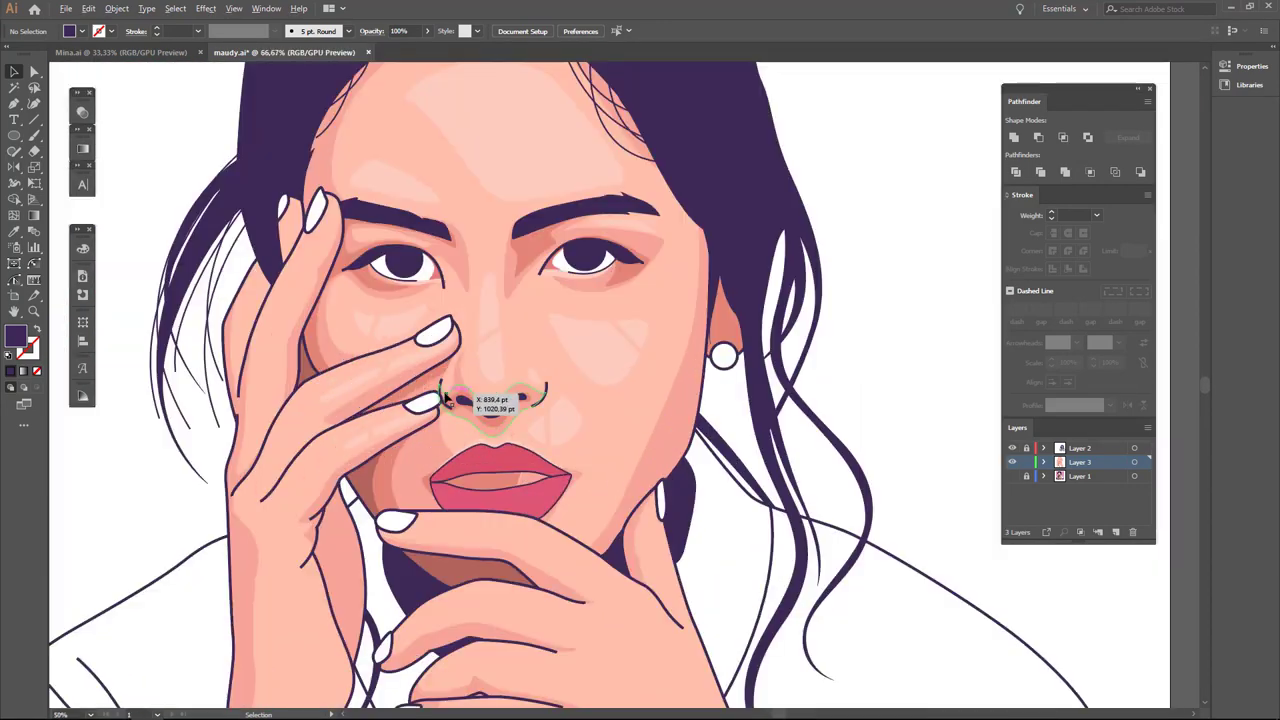
scroll(447, 400, "up", 1)
scroll(447, 400, "up", 2)
left_click(1012, 477)
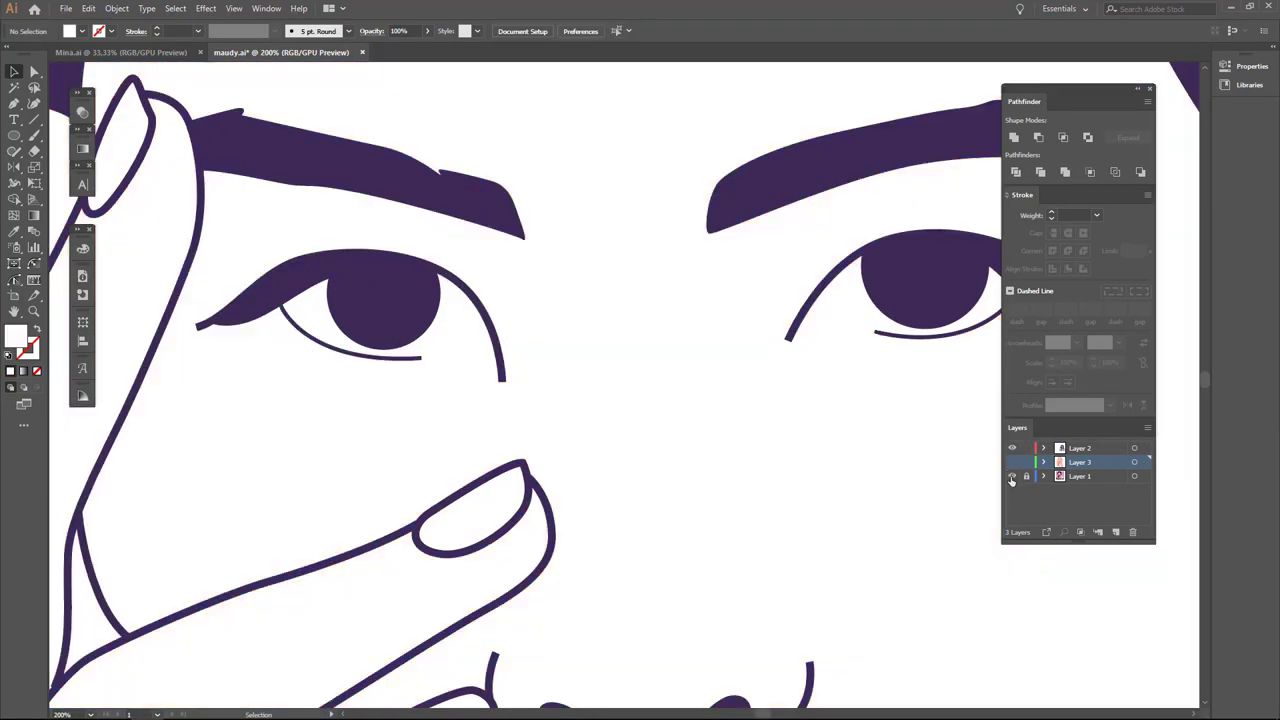
key("ctrl+y")
scroll(469, 270, "up", 1)
left_click(1012, 448, "ctrl")
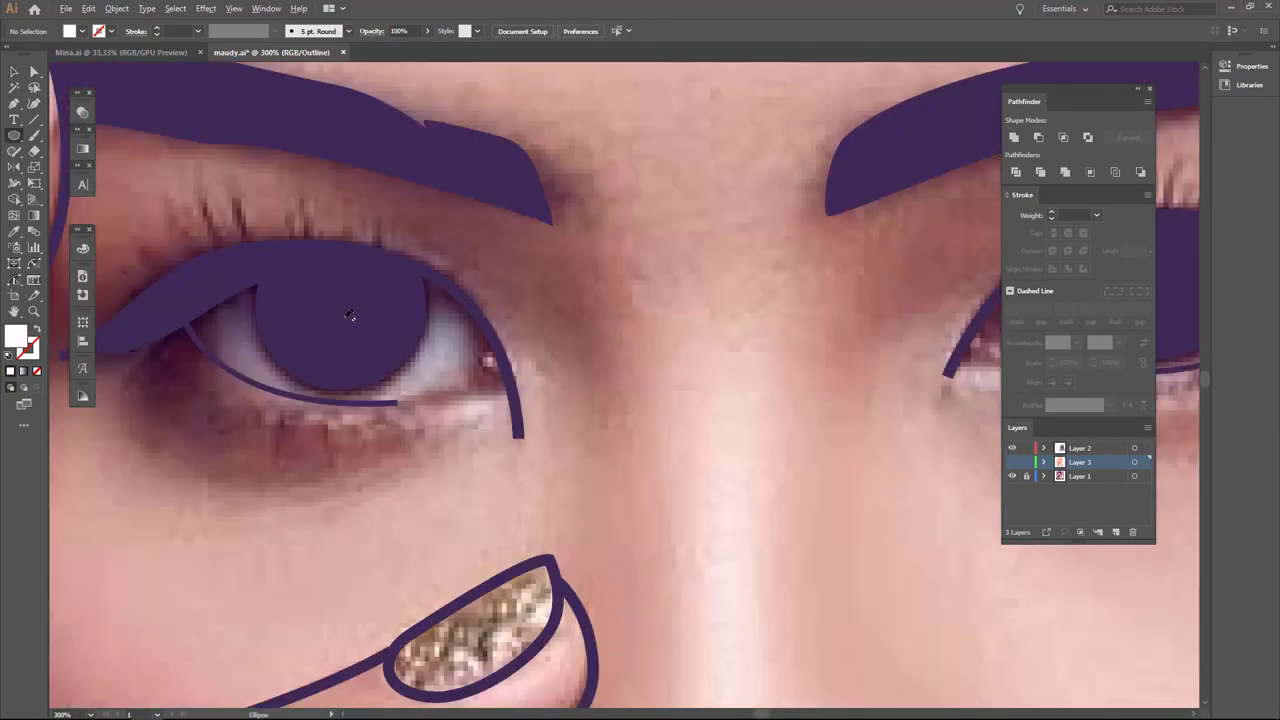
Draw the left iris circles, including a lighter #57407C purple ring scaled to fit.
left_click_drag(378, 355, 423, 391)
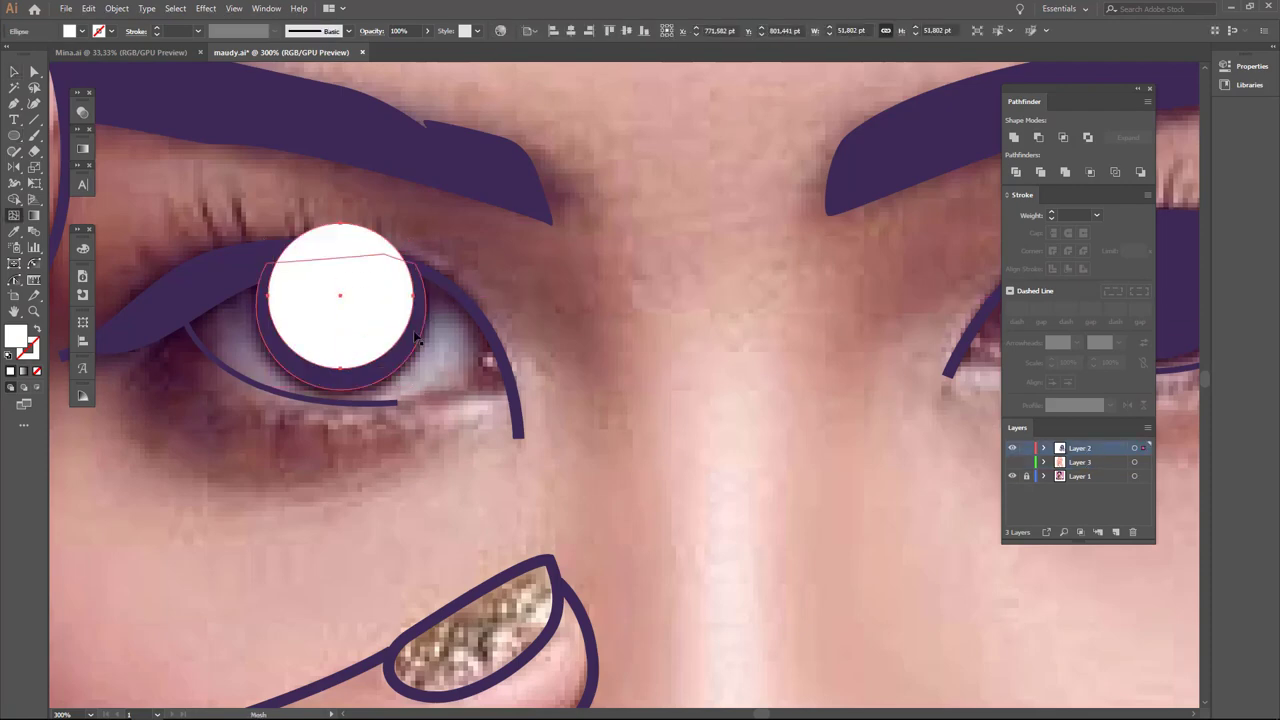
key("v")
scroll(419, 218, "up", 2)
left_click_drag(452, 208, 447, 213)
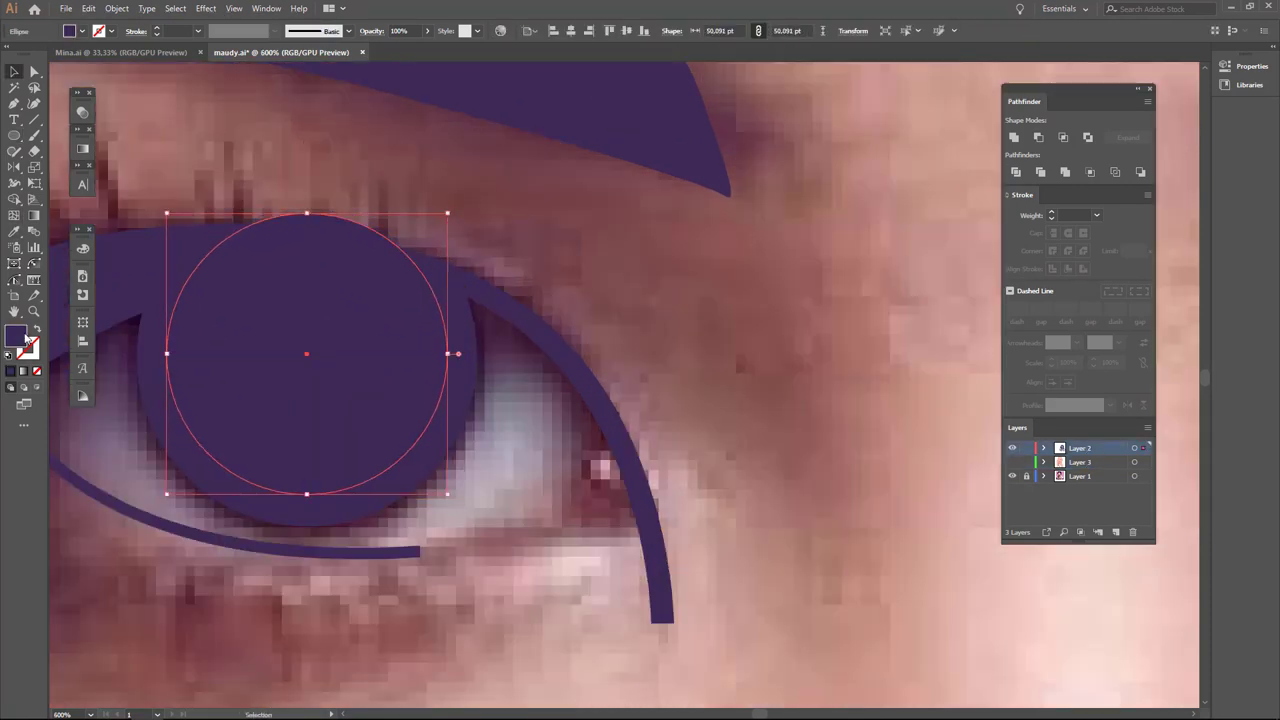
double_click(15, 336)
left_click(705, 322)
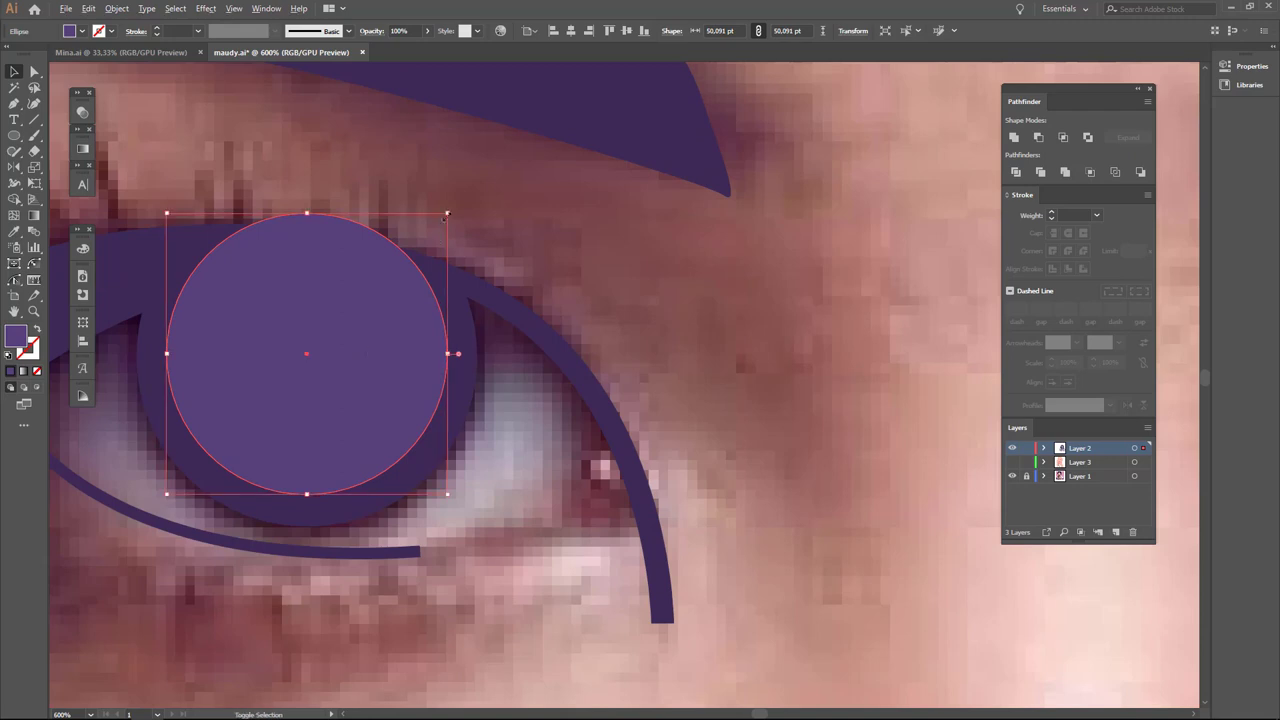
left_click_drag(447, 215, 462, 288)
key("Delete")
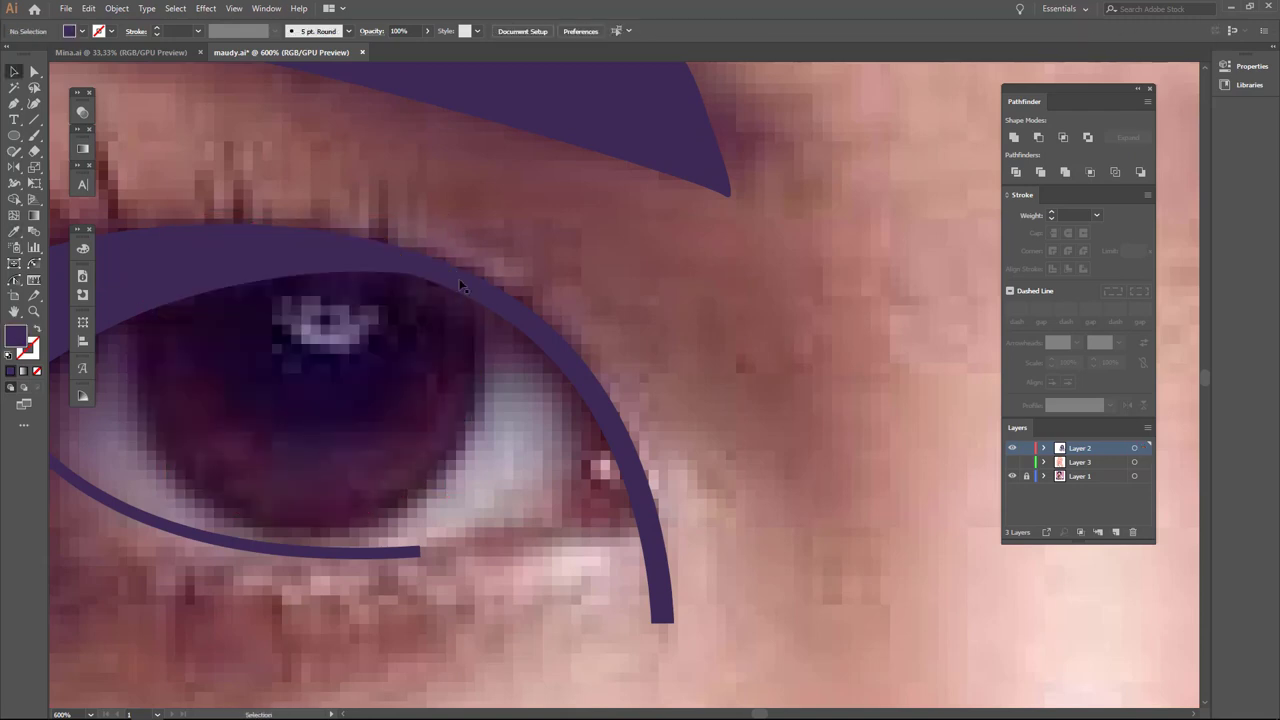
key("ctrl+z")
Erase the iris top under the eyelid and add a small white catchlight circle.
key("shift+e")
left_click_drag(171, 280, 414, 214)
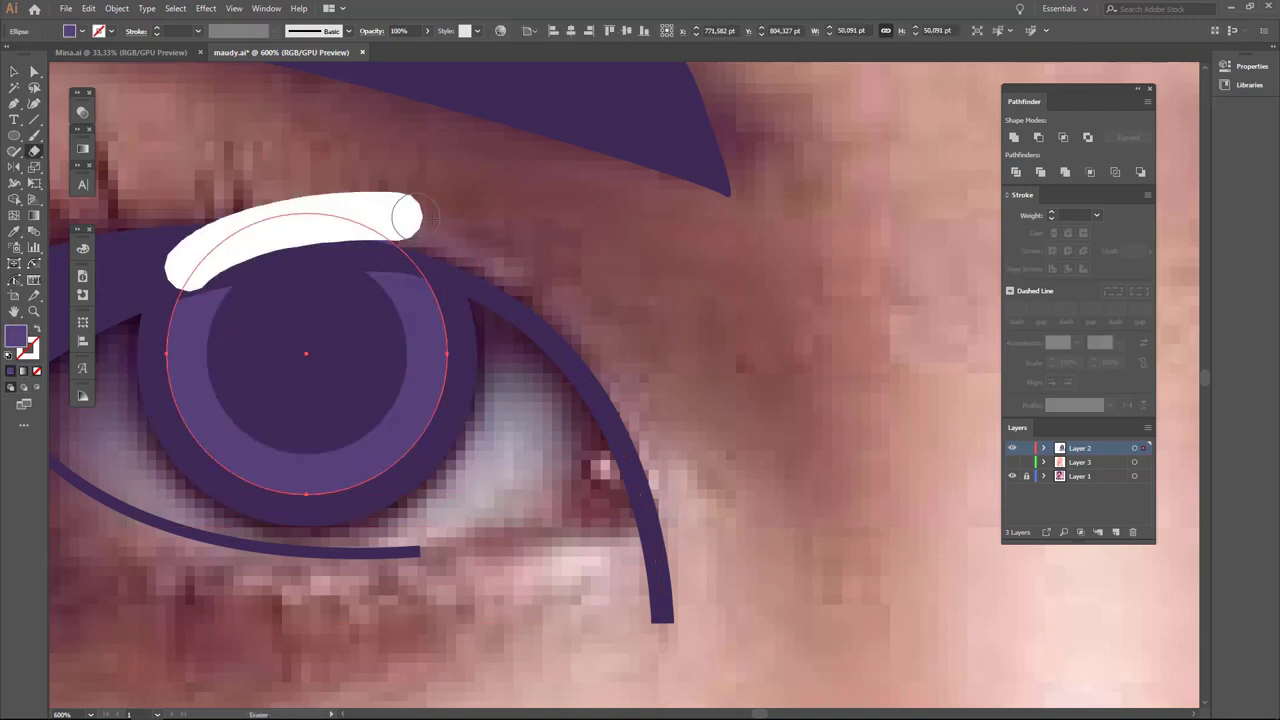
key("v")
left_click(305, 360)
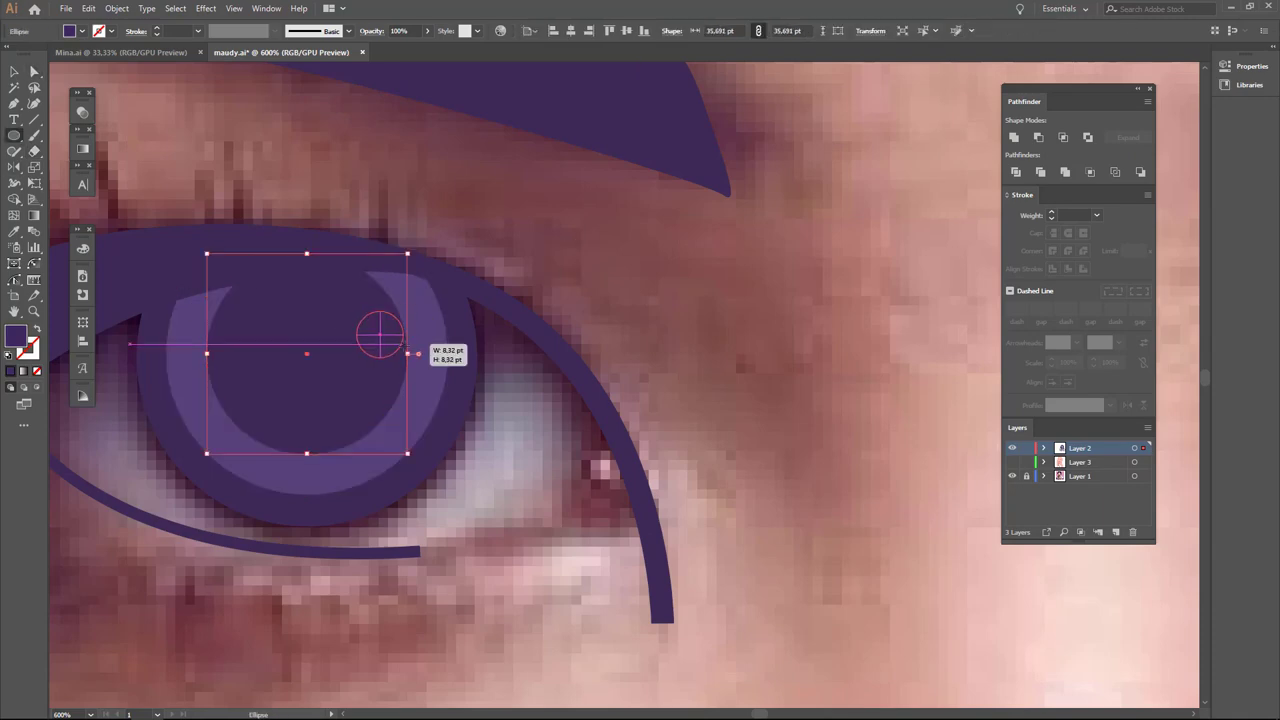
left_click_drag(371, 329, 392, 338)
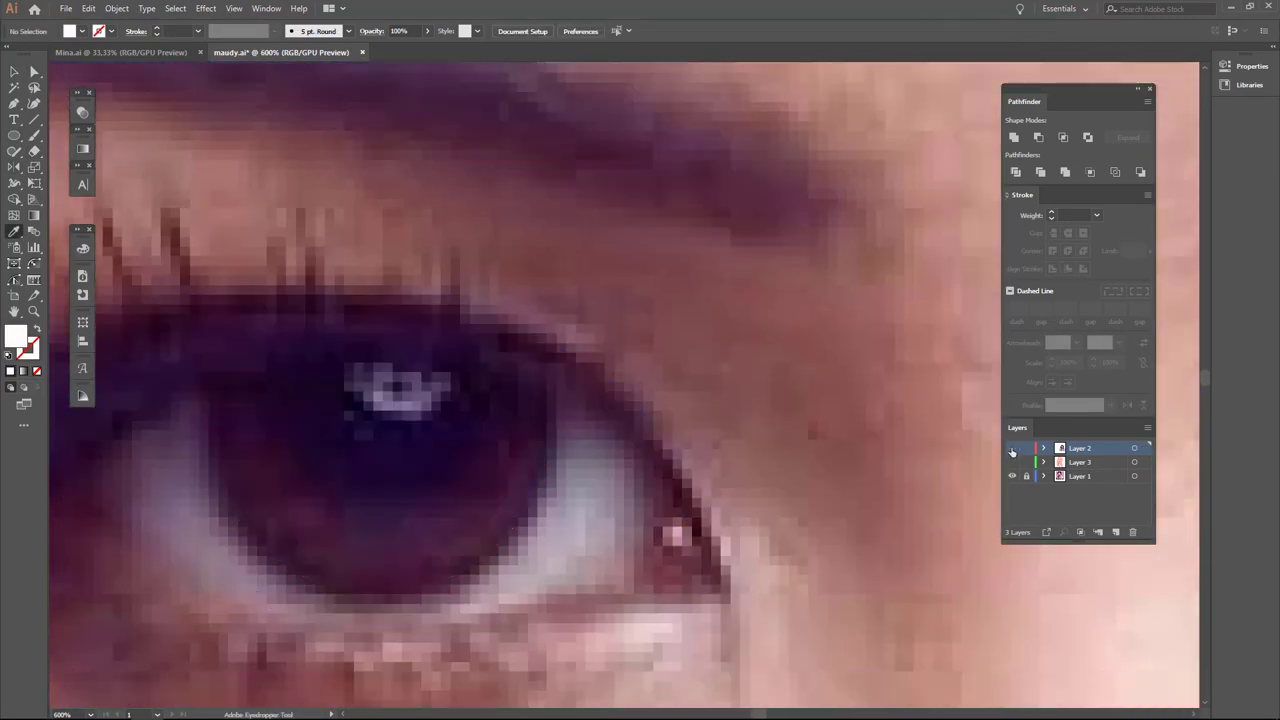
Draw a white teardrop highlight with the Pen tool, then restore the skin layer and full view.
left_click(288, 451, "shift")
key("p")
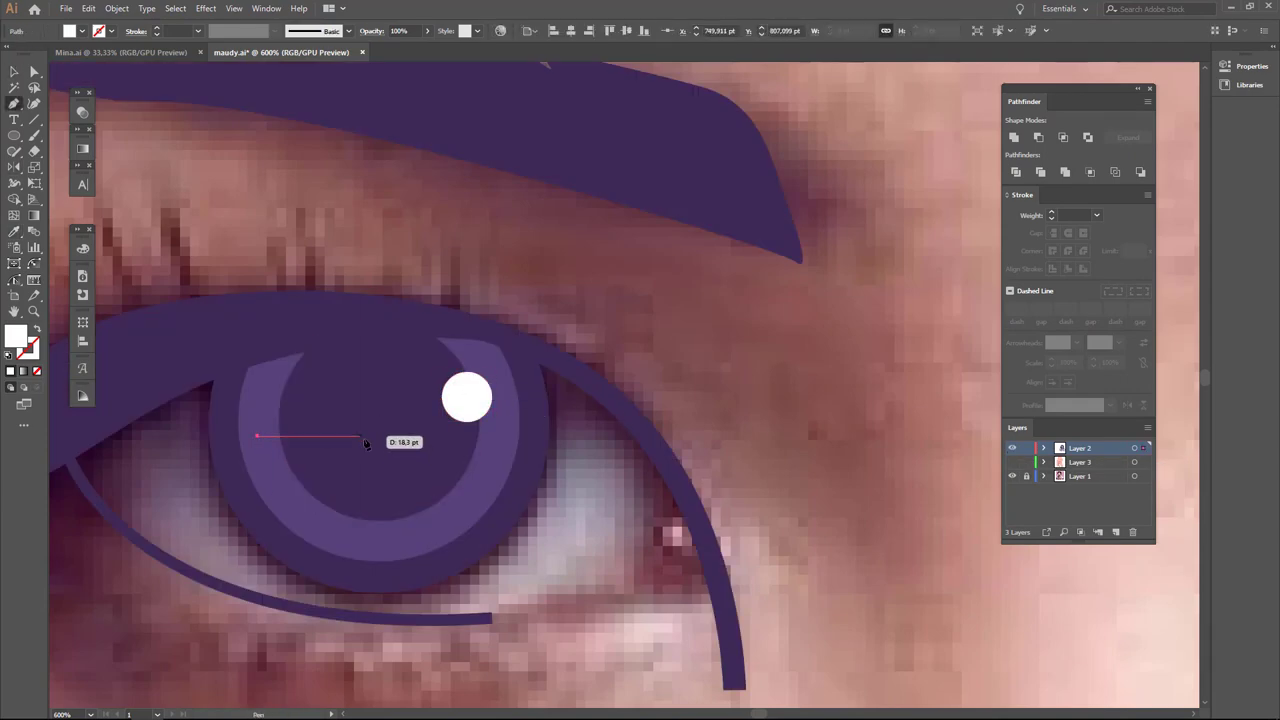
left_click(181, 444)
left_click_drag(330, 436, 350, 456)
left_click(181, 444)
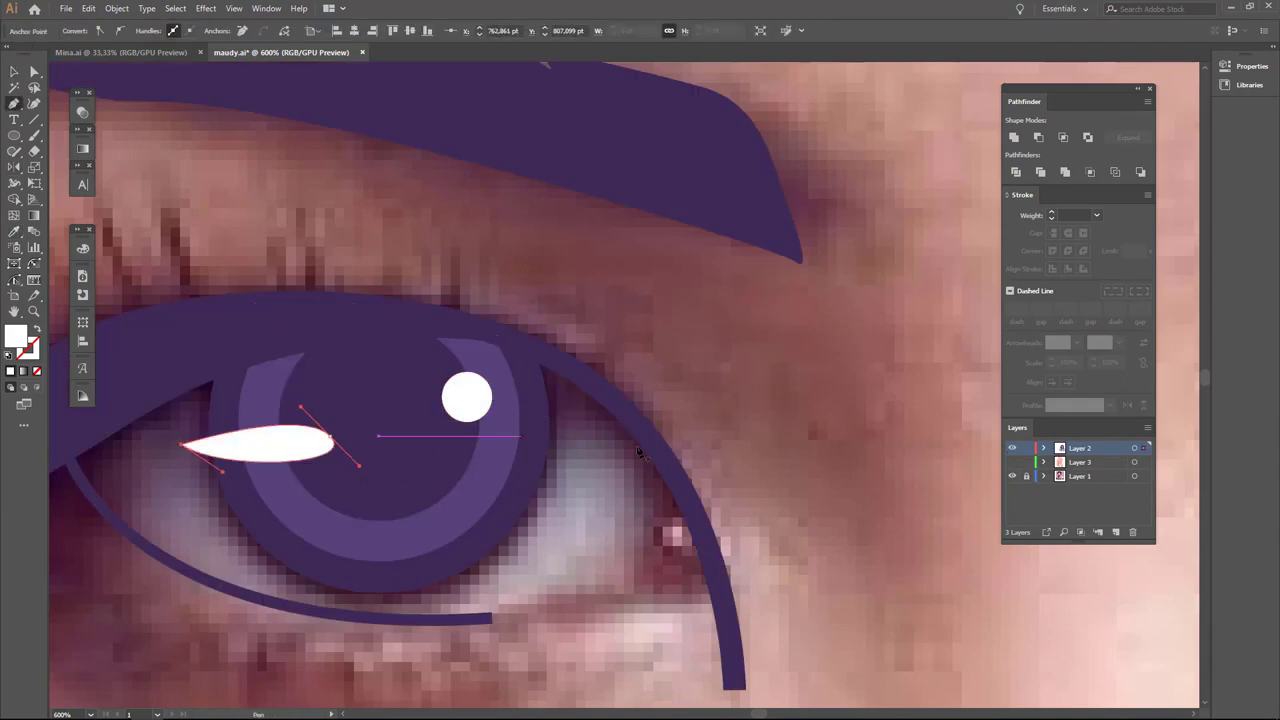
left_click(1012, 462)
key("ctrl+0")
Copy the finished left pupil group onto the right eye and enlarge it to fit.
scroll(668, 285, "up", 5)
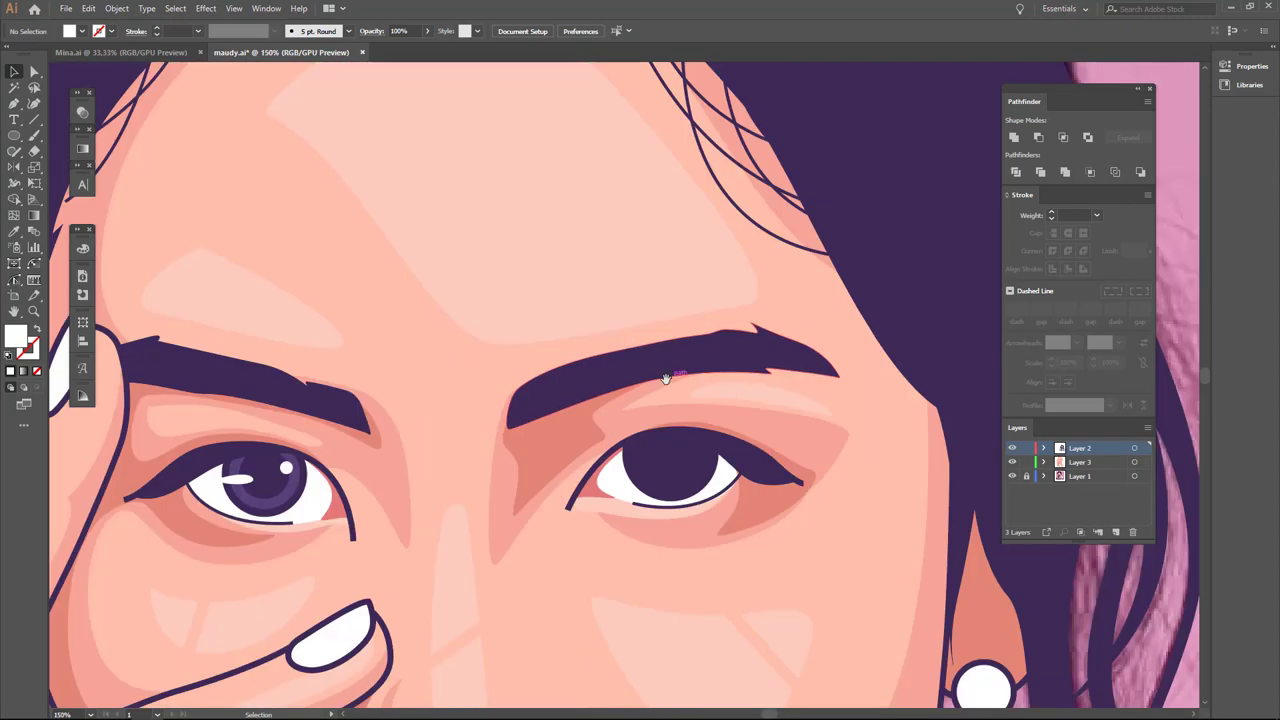
scroll(330, 540, "up", 2)
left_click(186, 391)
scroll(186, 391, "down", 1)
mouse_move(175, 392)
left_mouse_down()
mouse_move(596, 385)
mouse_move(572, 350)
left_mouse_up()
scroll(596, 385, "up", 3)
left_click_drag(663, 441, 674, 456)
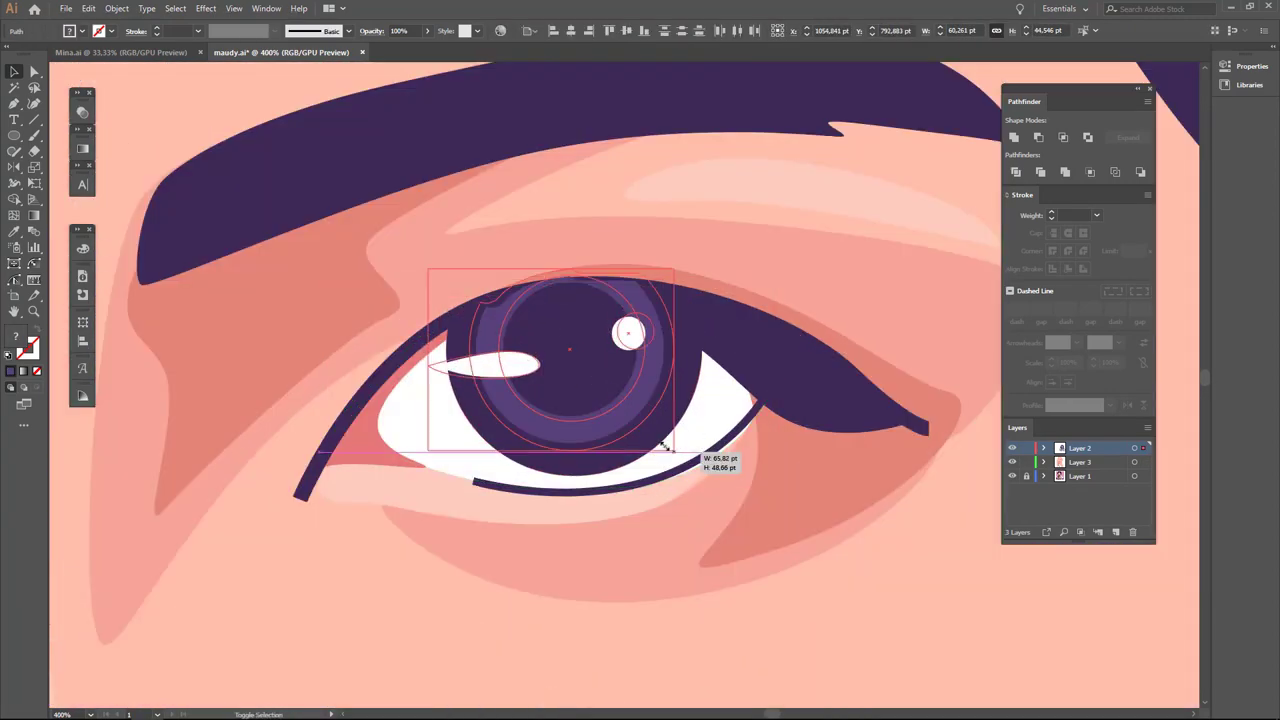
key("ctrl+z")
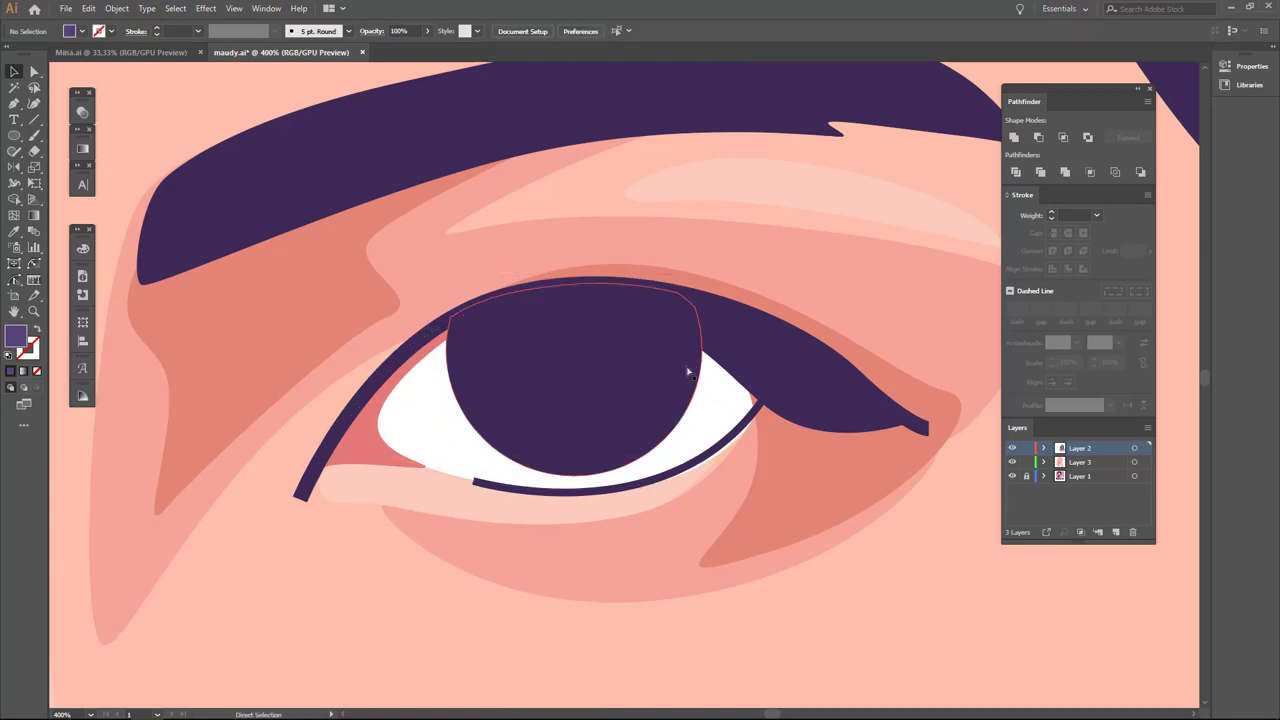
key("ctrl+z")
key("ctrl+z")
key("ctrl+shift+z")
scroll(515, 315, "up", 2)
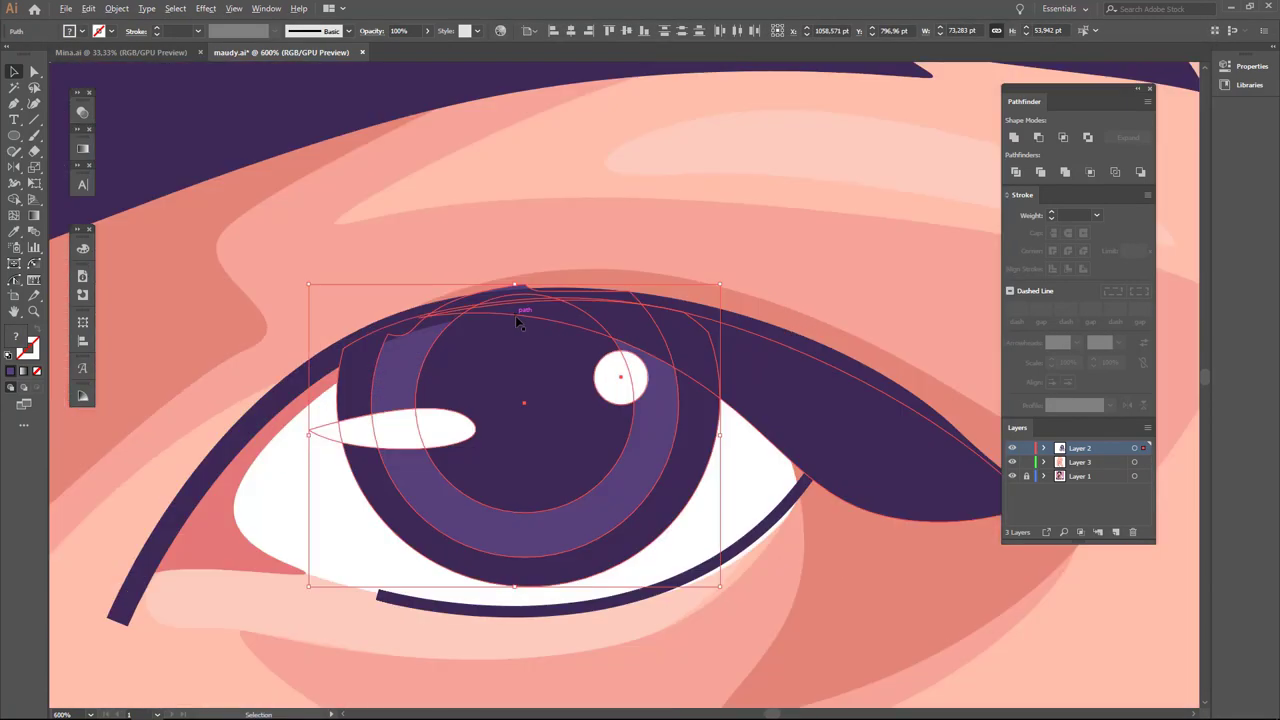
Widen the eyelash stroke near the arc top and the outer corner into a taper.
key("shift+e")
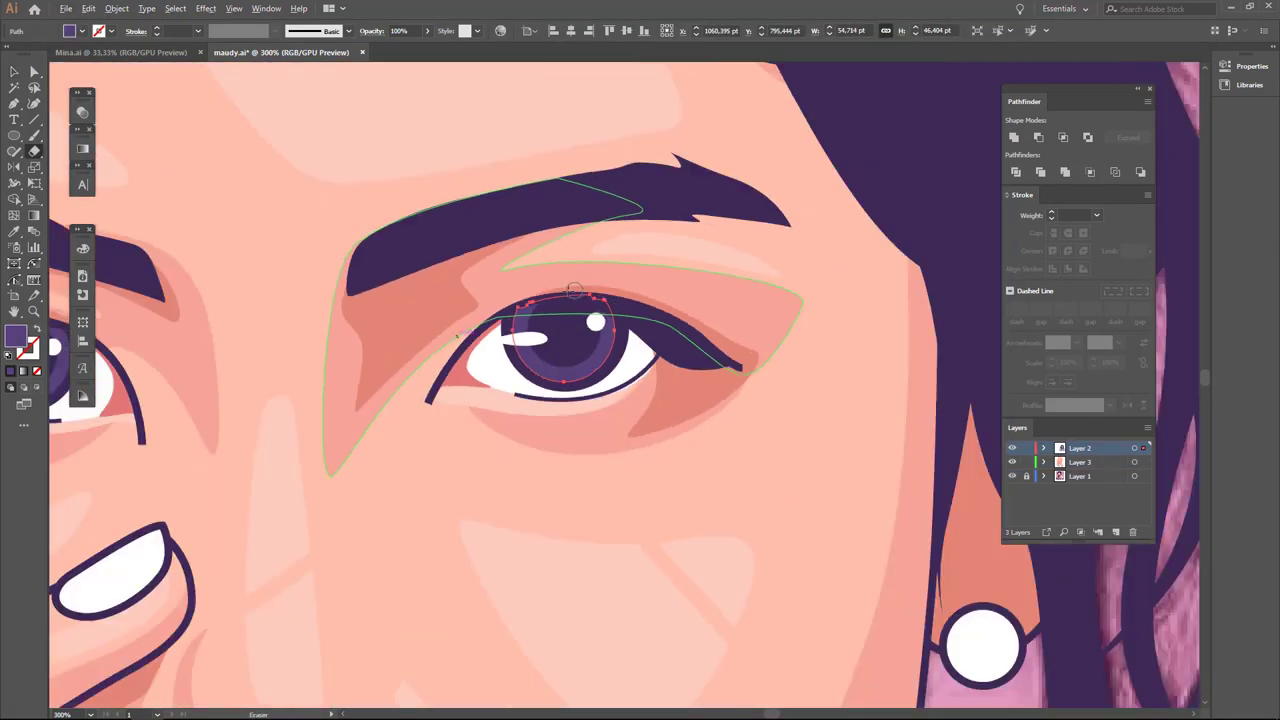
scroll(300, 493, "up", 1)
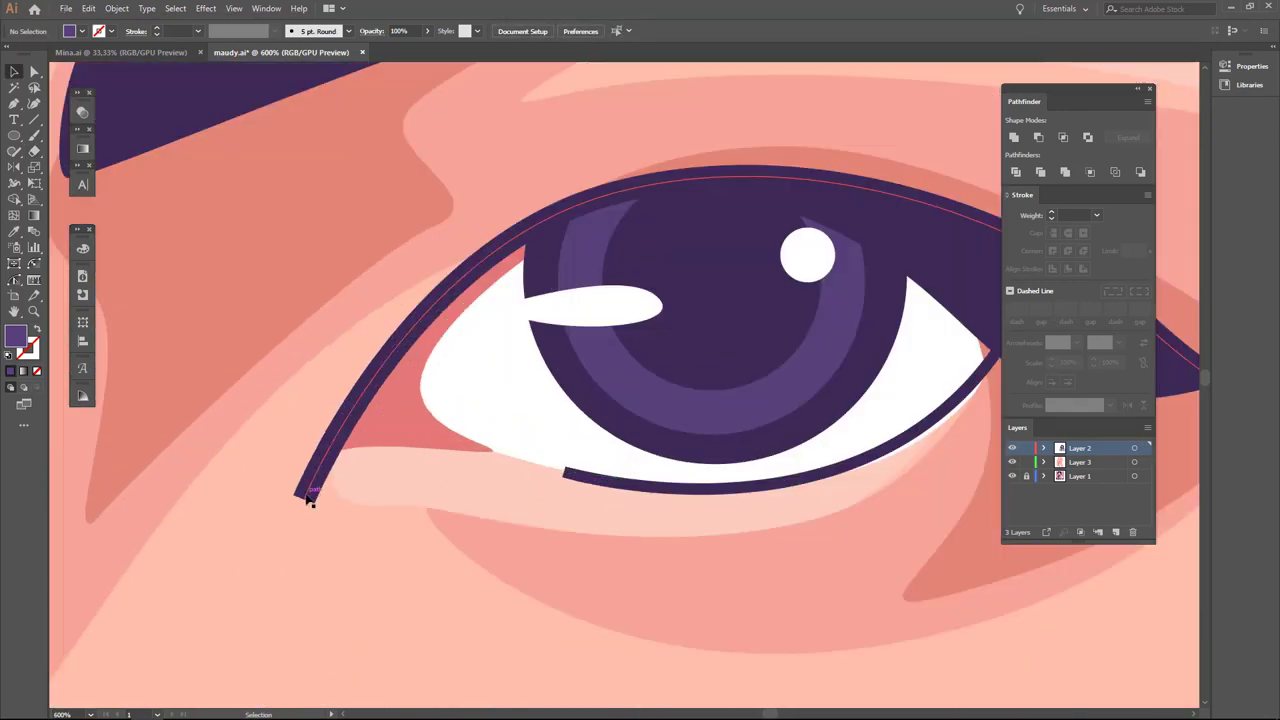
key("a")
left_click(306, 500)
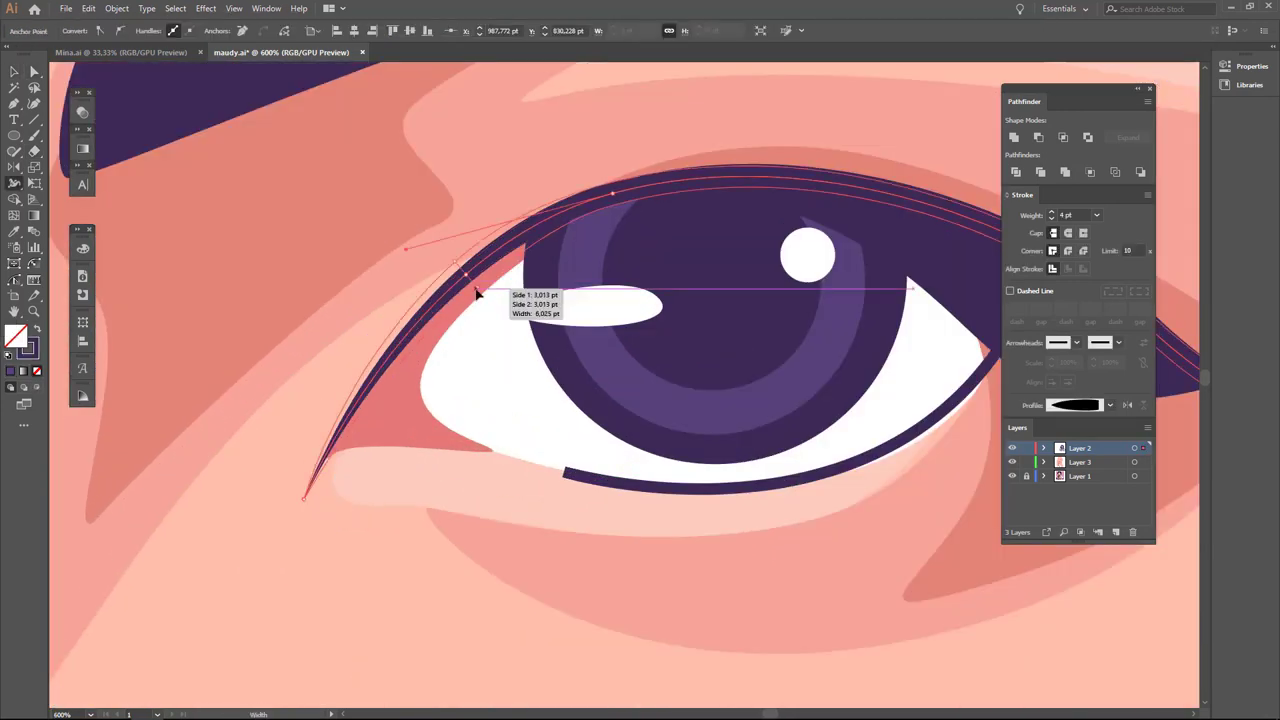
left_click_drag(610, 190, 617, 215)
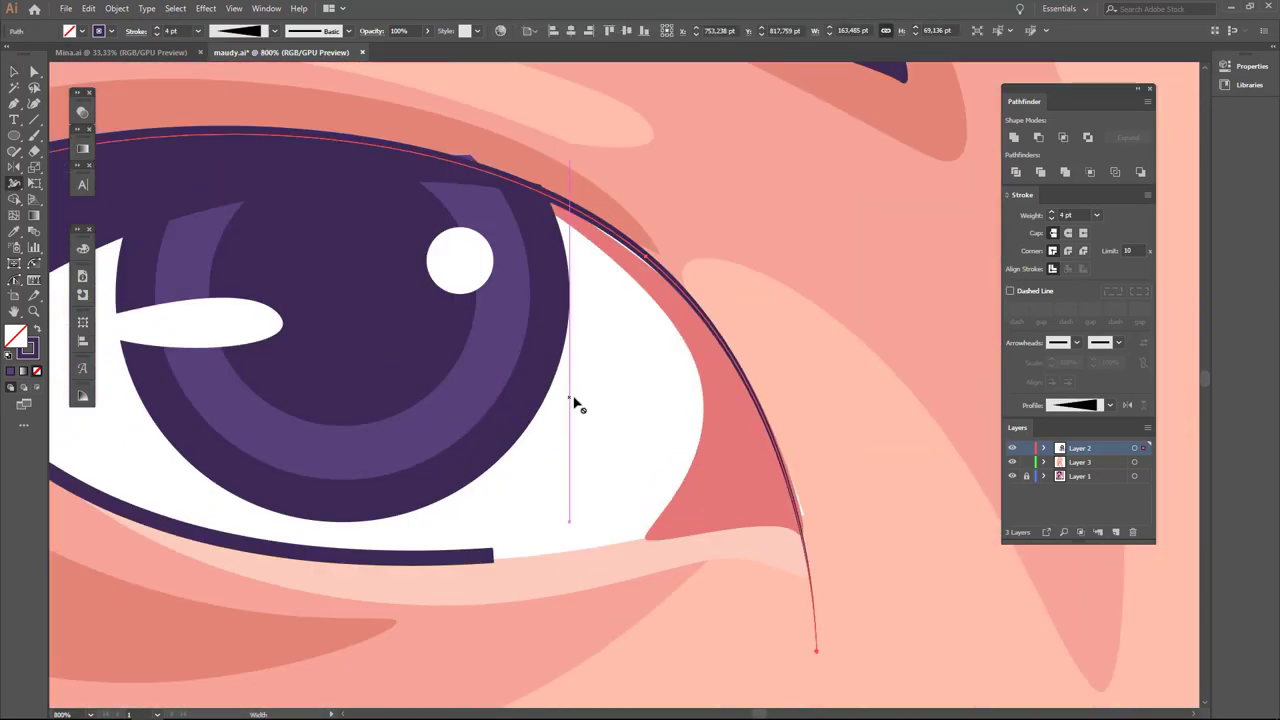
left_click_drag(645, 262, 643, 277)
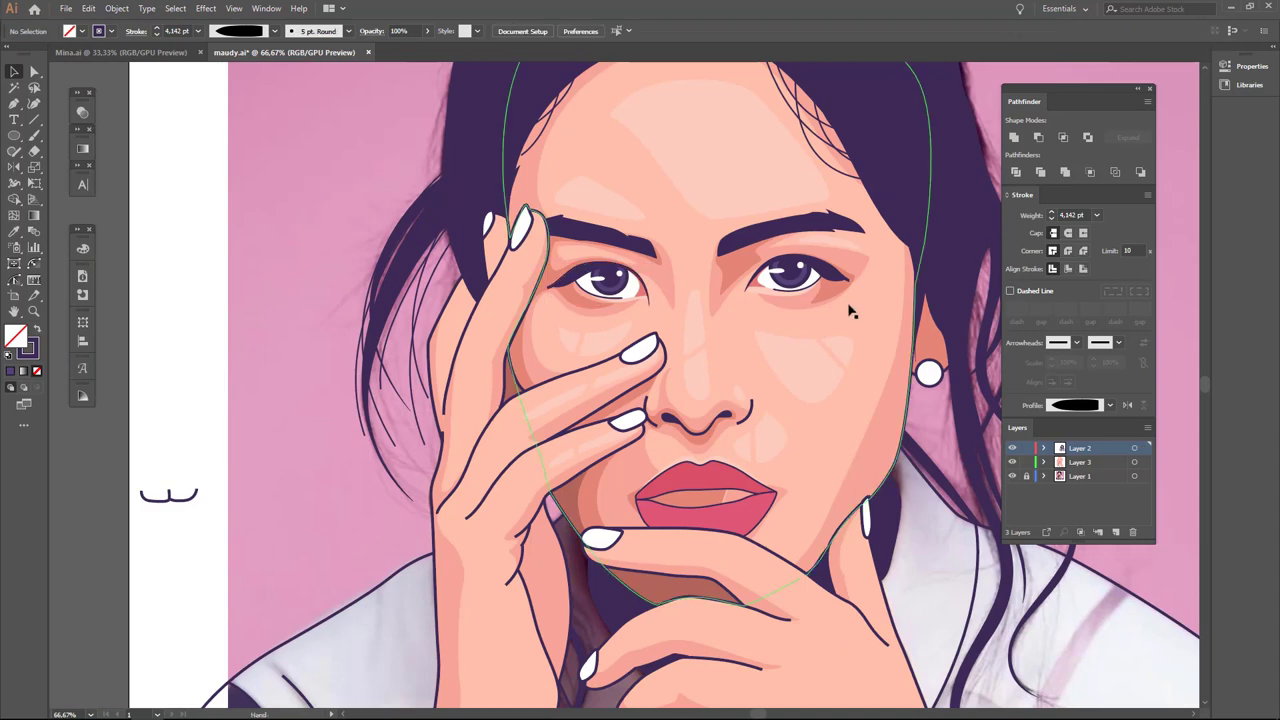
Set the line-art layer to outlines over the reference photo and zoom to the lower hand.
scroll(820, 330, "down", 1)
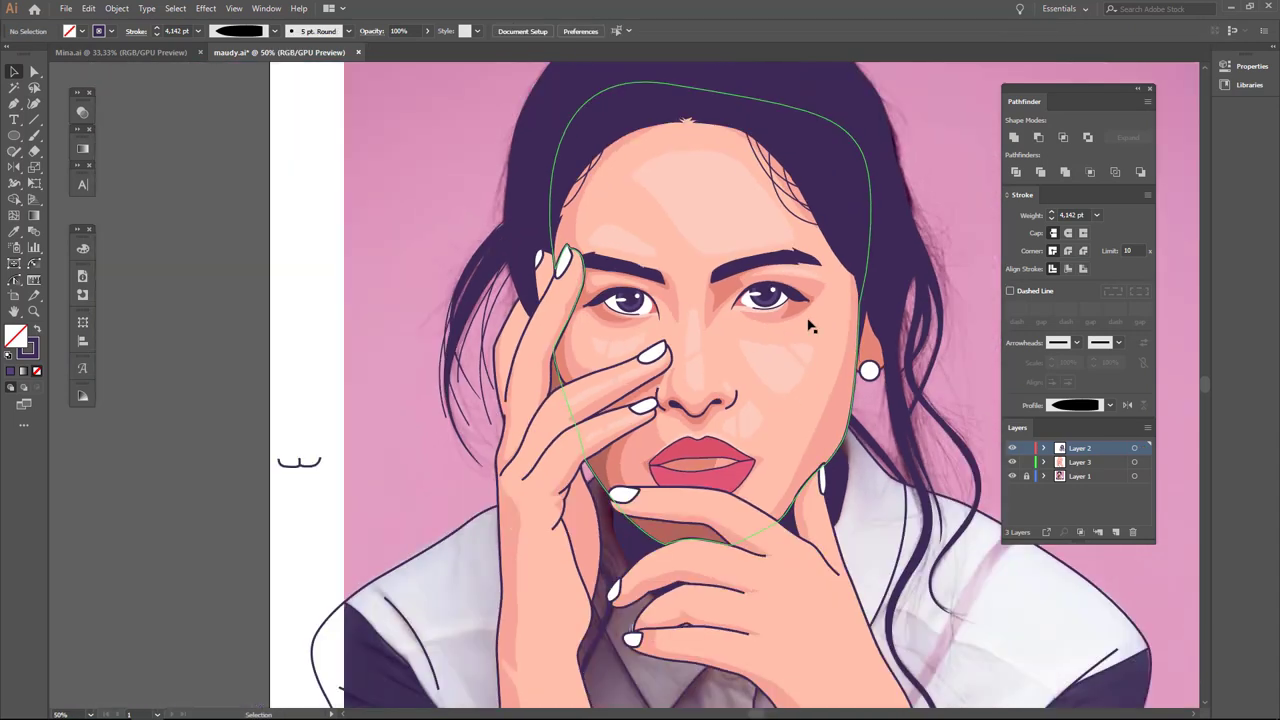
scroll(740, 350, "down", 1)
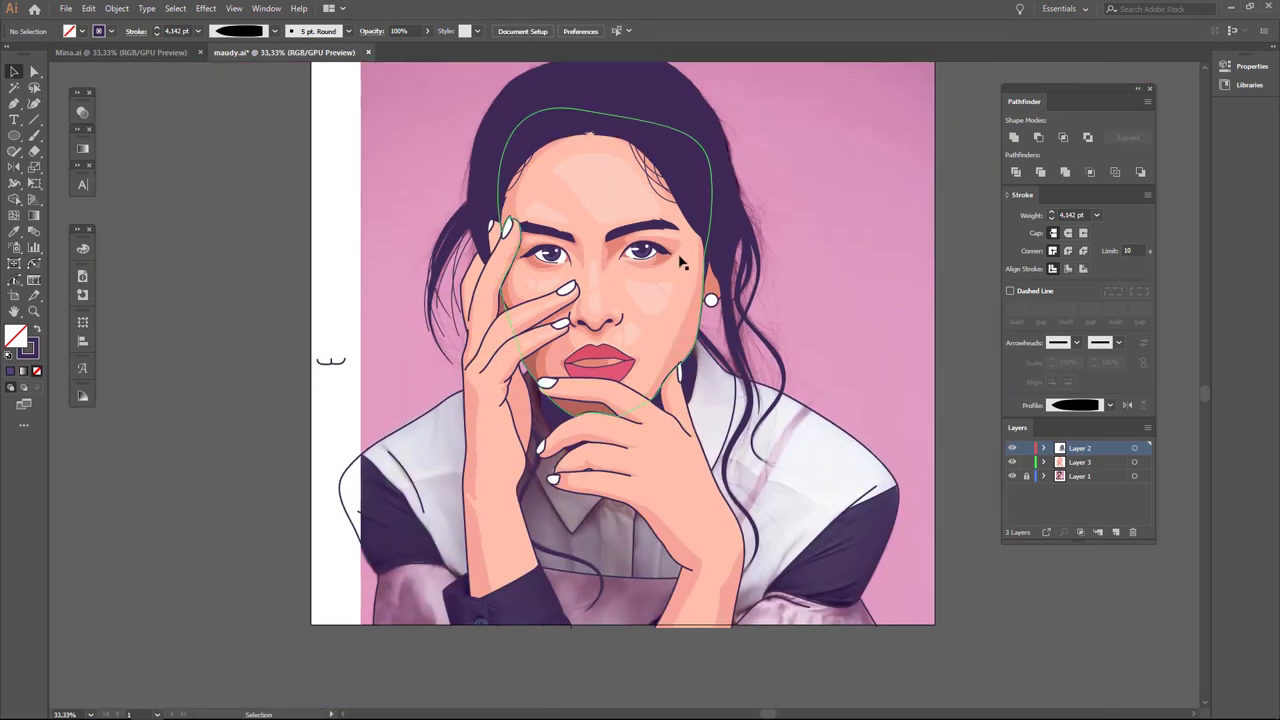
scroll(900, 458, "down", 1)
left_click(1012, 462, "ctrl")
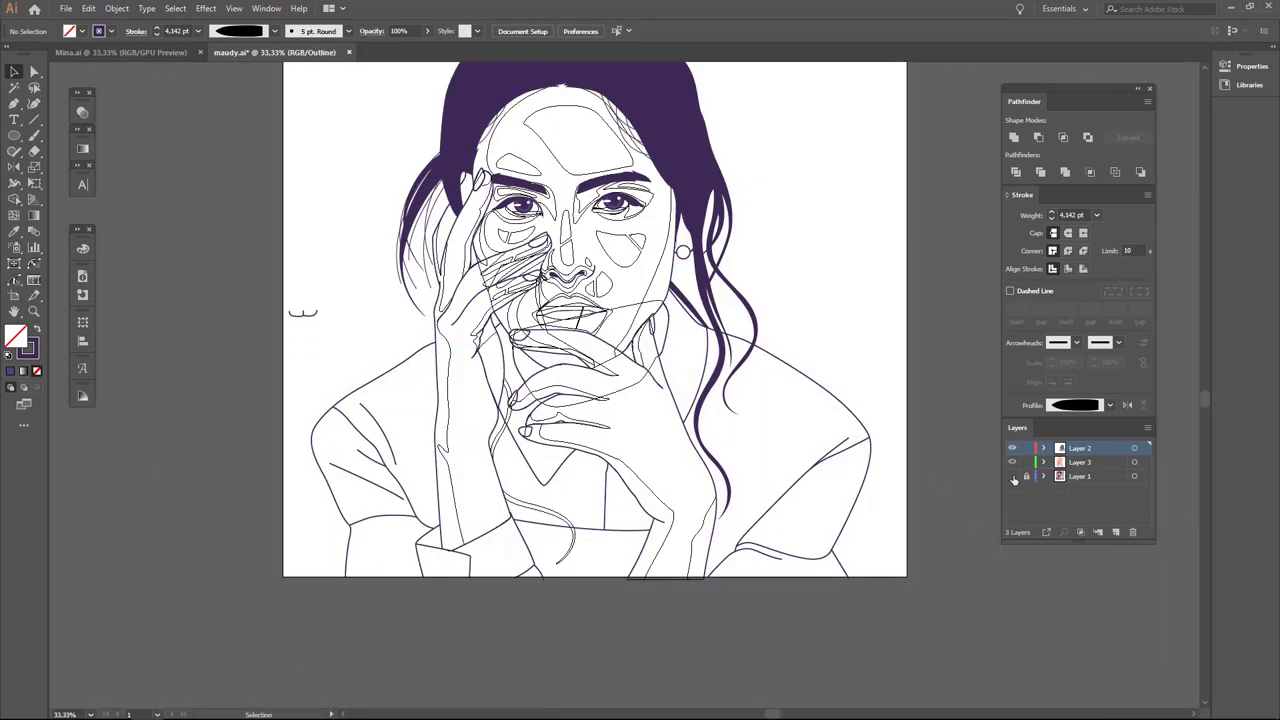
left_click(1013, 476, "ctrl")
scroll(617, 289, "up", 5)
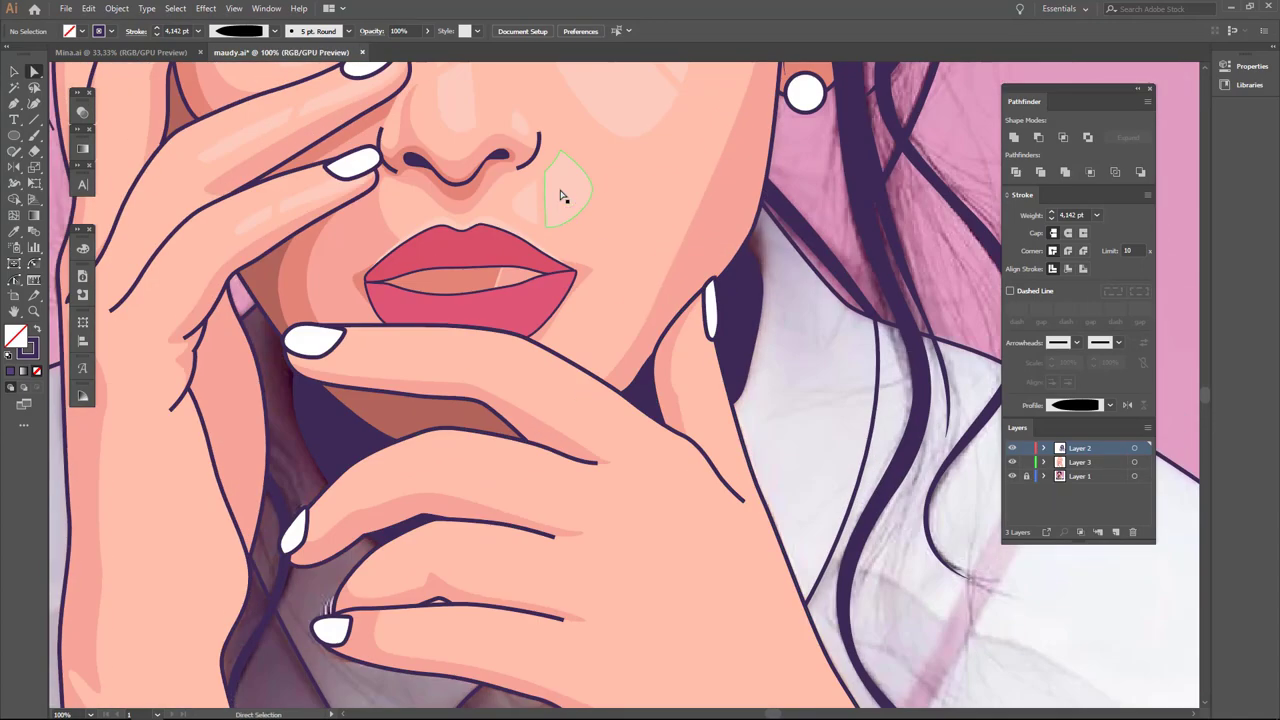
scroll(561, 196, "down", 2)
left_click(1012, 448, "ctrl")
scroll(589, 451, "up", 3)
Draw a curved pale highlight shape along the first finger with the Pen tool.
key("p")
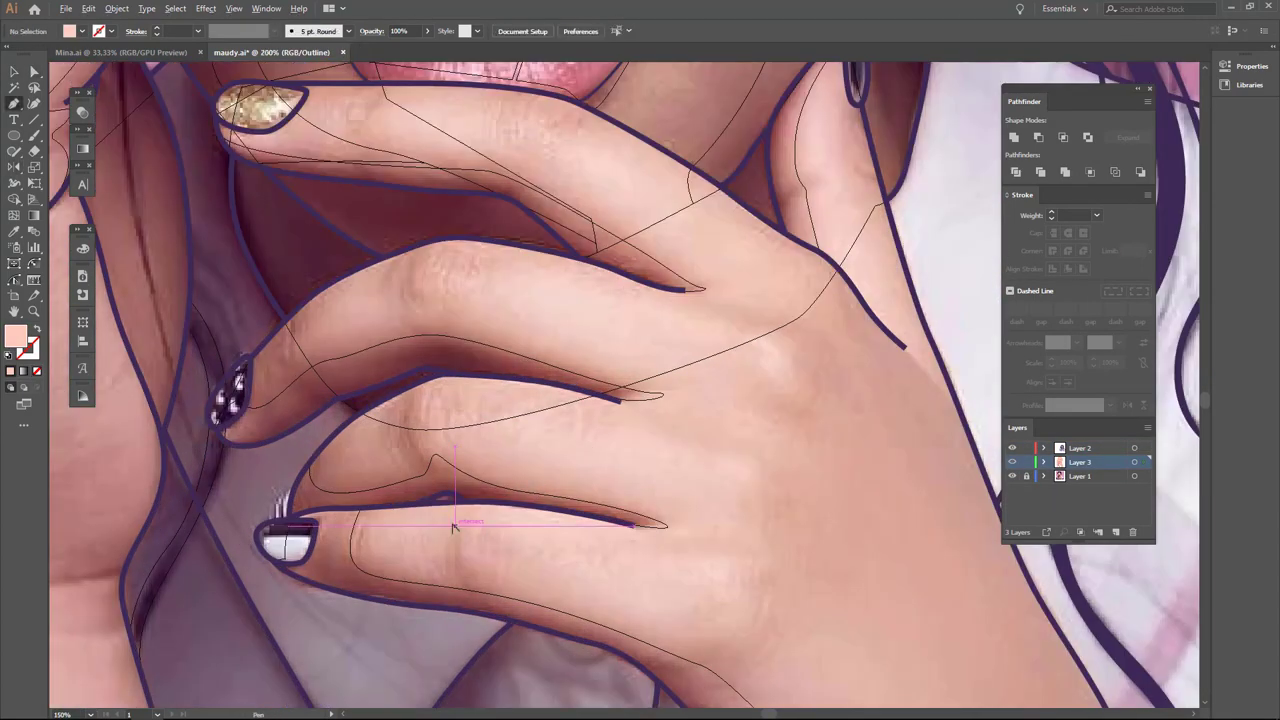
scroll(453, 525, "up", 1)
left_click_drag(352, 499, 524, 521)
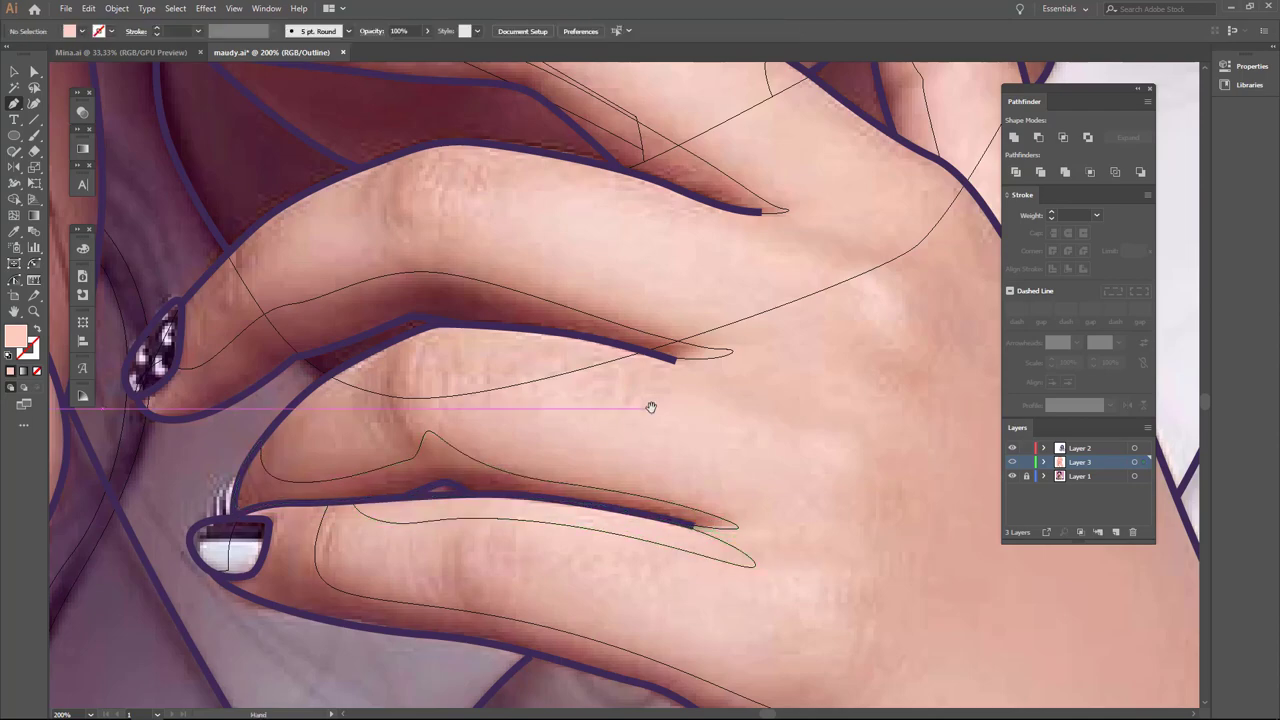
scroll(651, 406, "up", 2)
scroll(665, 207, "down", 2)
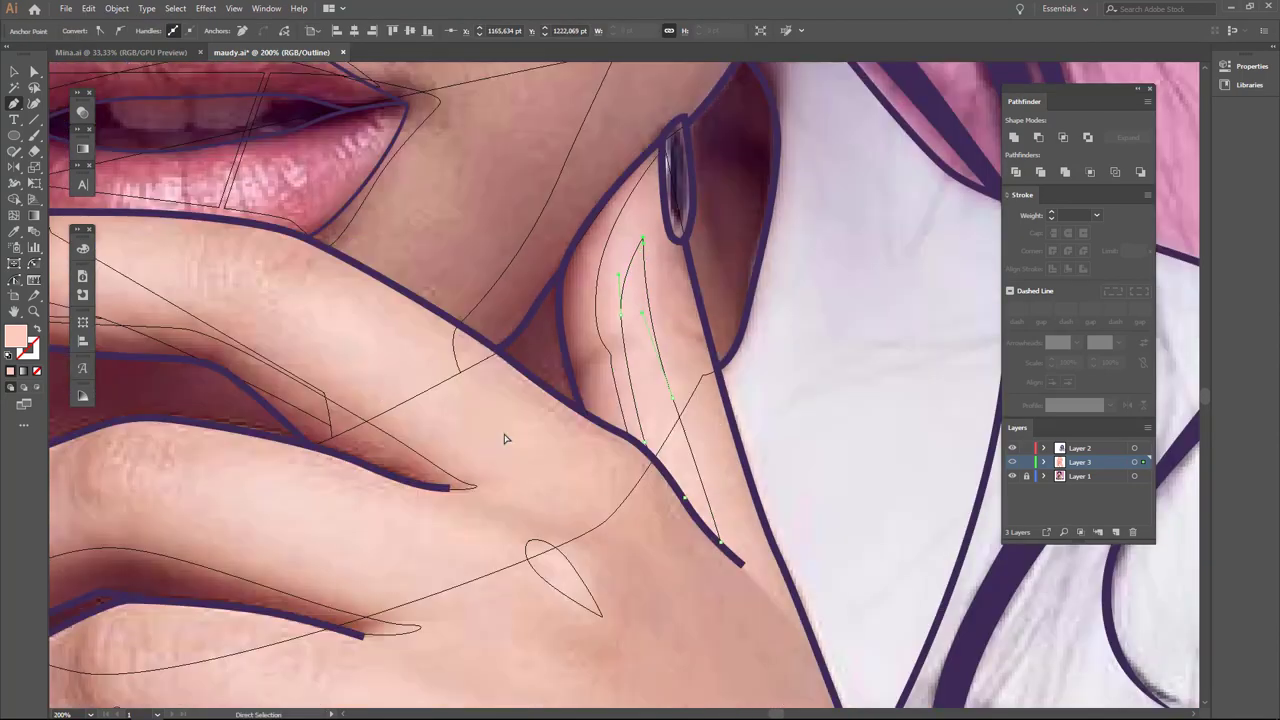
left_click_drag(584, 470, 578, 476)
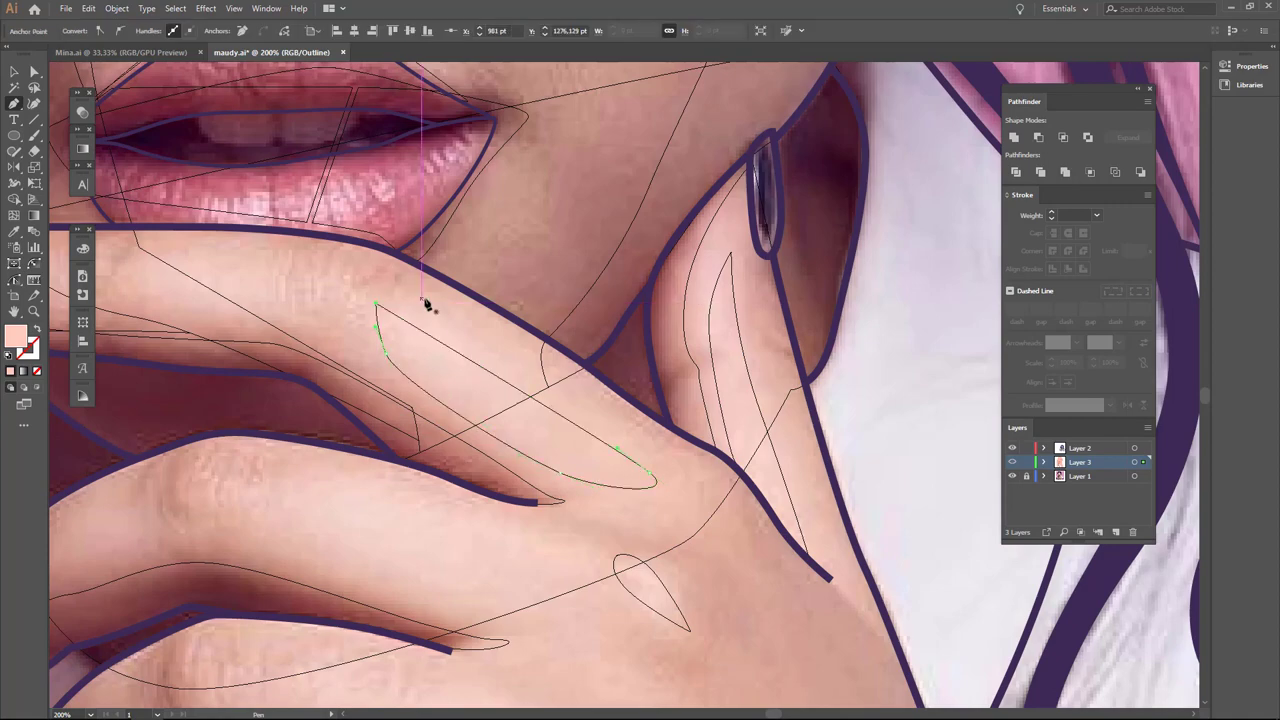
scroll(426, 304, "down", 3)
scroll(629, 537, "up", 2)
scroll(608, 381, "up", 1)
Add highlight strips on the neighbouring fingers and preview them in full colour.
left_click_drag(368, 302, 360, 341)
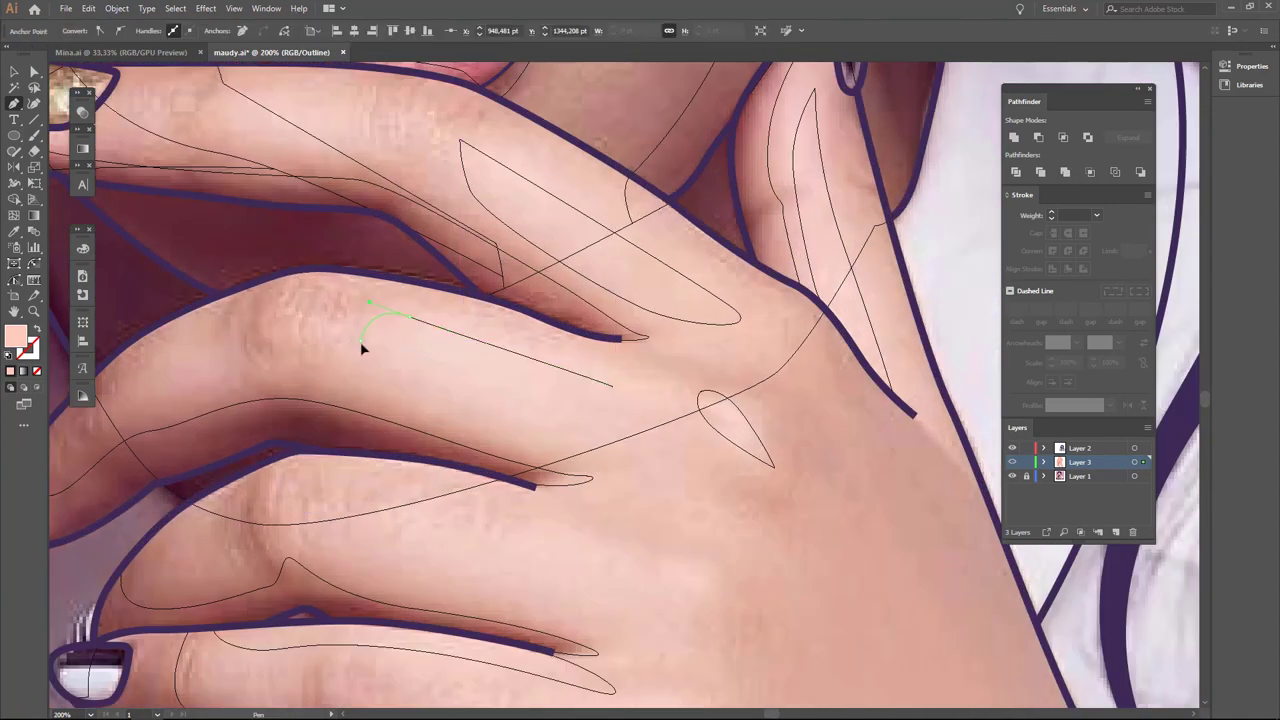
left_click_drag(612, 416, 687, 384)
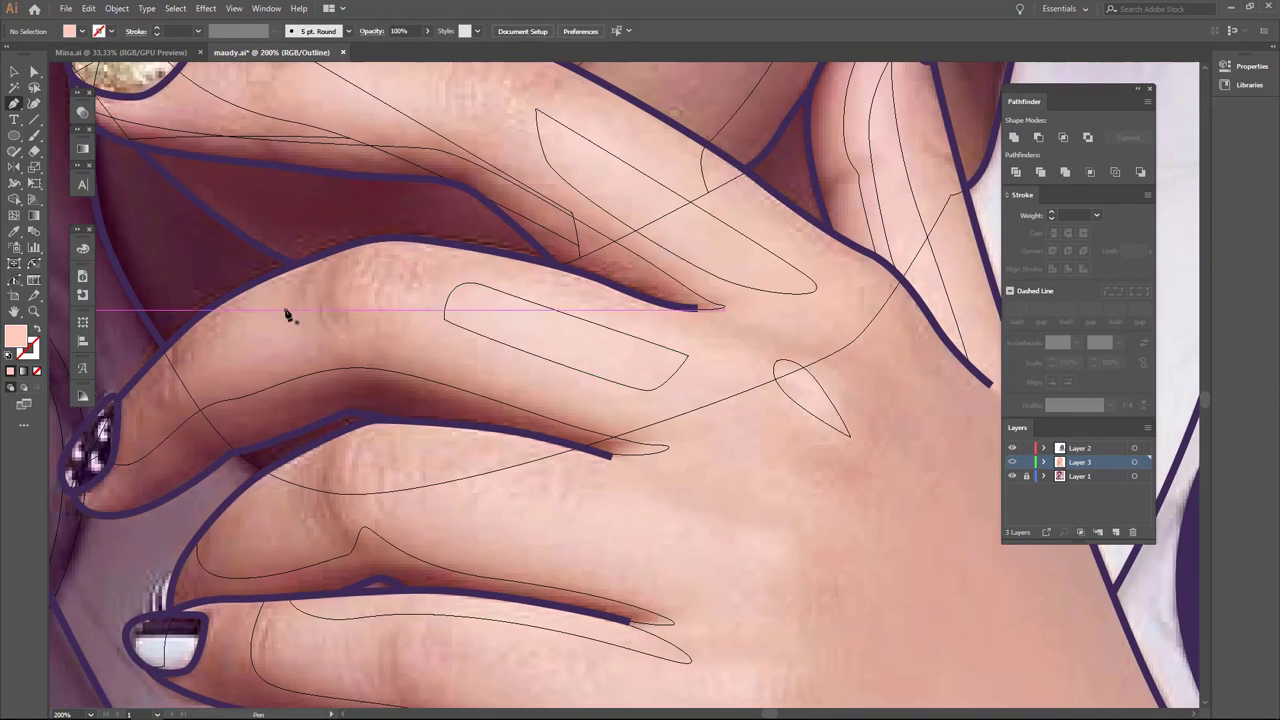
left_click_drag(286, 305, 213, 360)
scroll(443, 334, "up", 2)
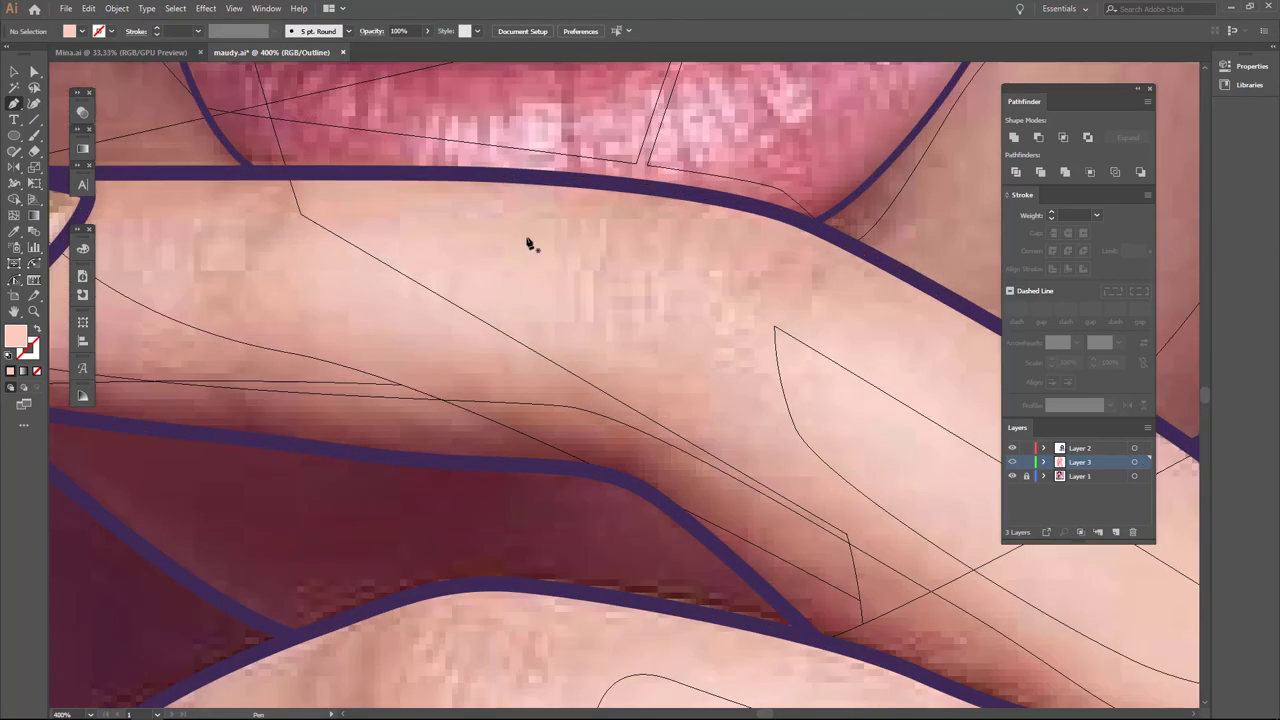
left_click_drag(531, 243, 374, 368)
key("ctrl+y")
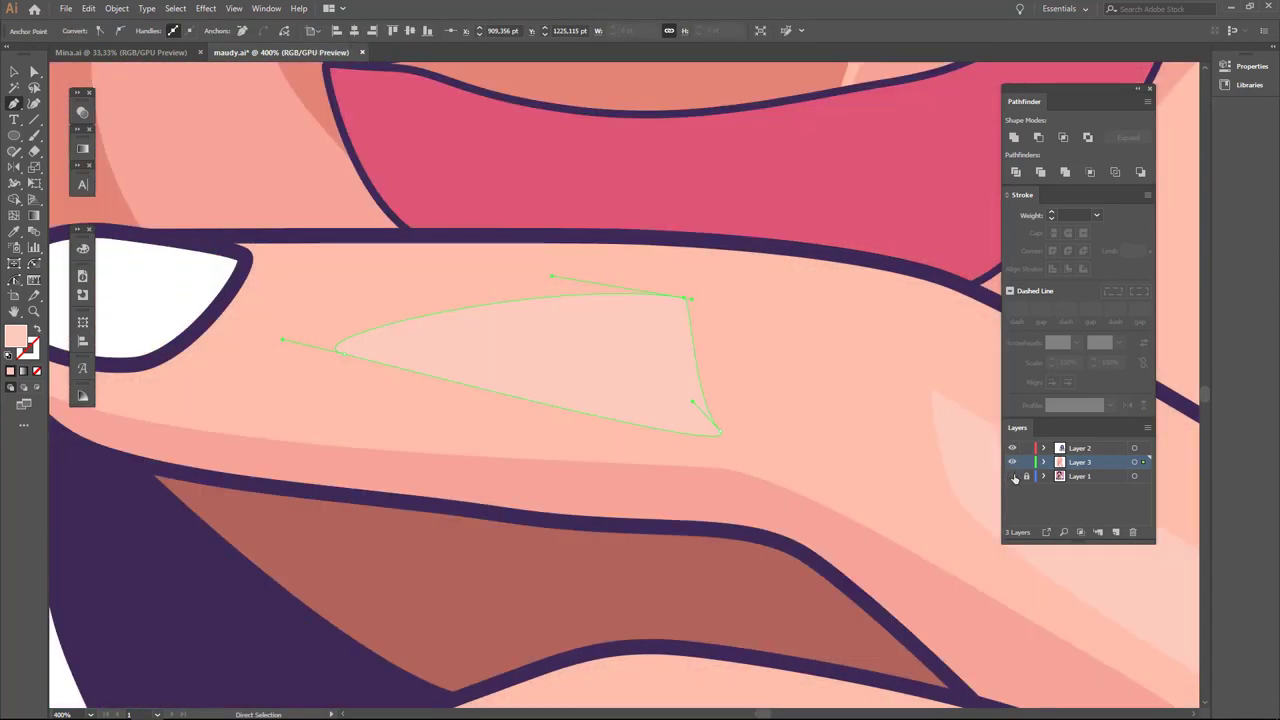
key("ctrl+0")
scroll(539, 239, "up", 3)
scroll(443, 600, "up", 2)
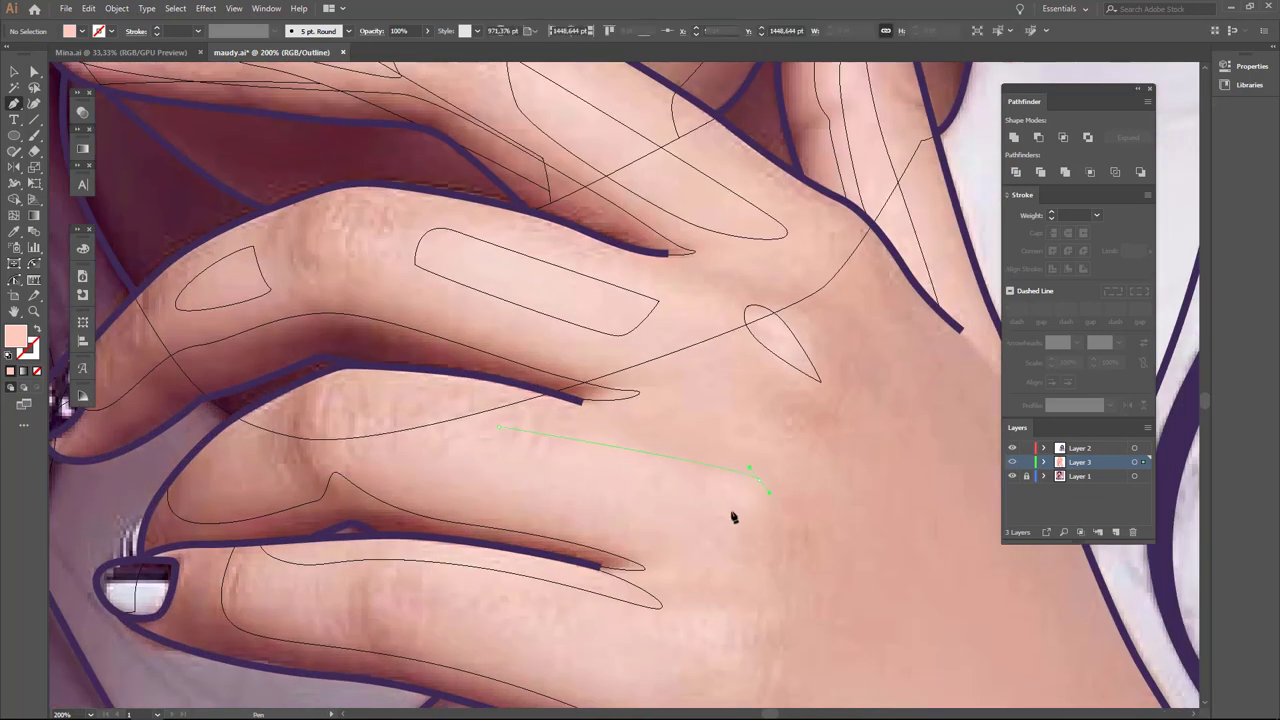
left_click_drag(700, 505, 738, 508)
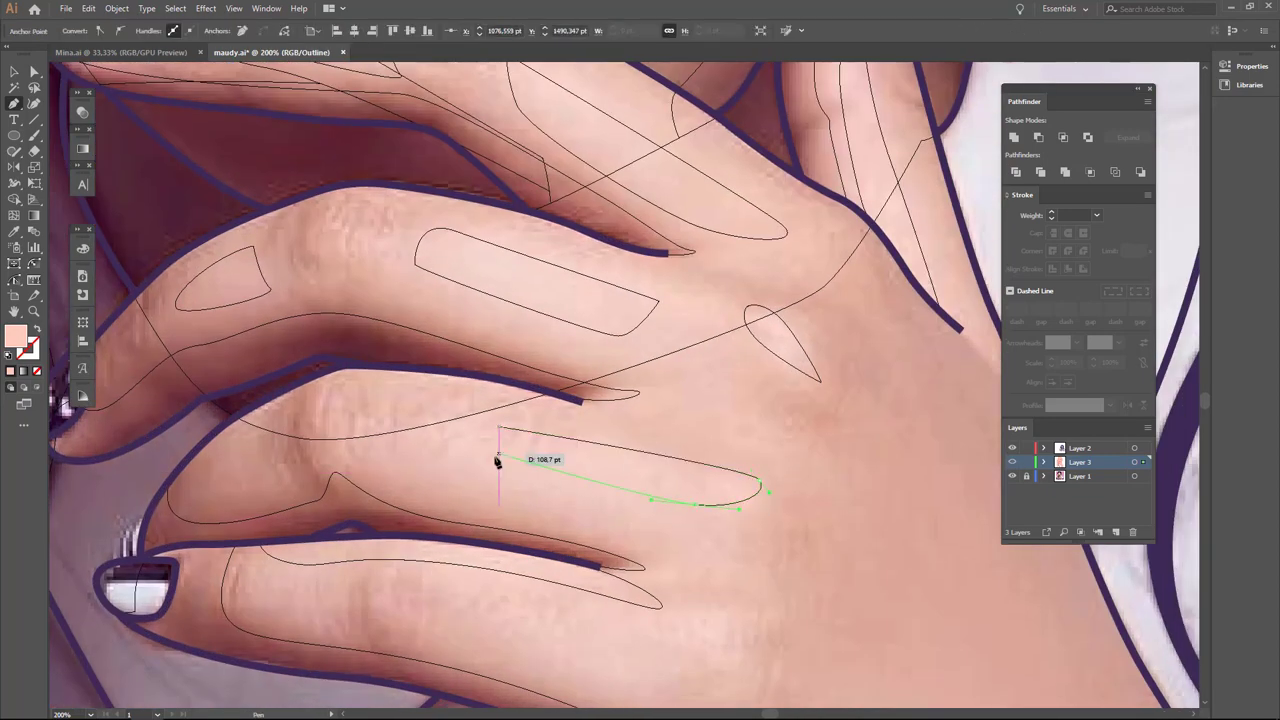
left_click(323, 409, "ctrl")
Draw and close a darker shadow shape at the finger crease.
scroll(229, 477, "up", 1, "alt")
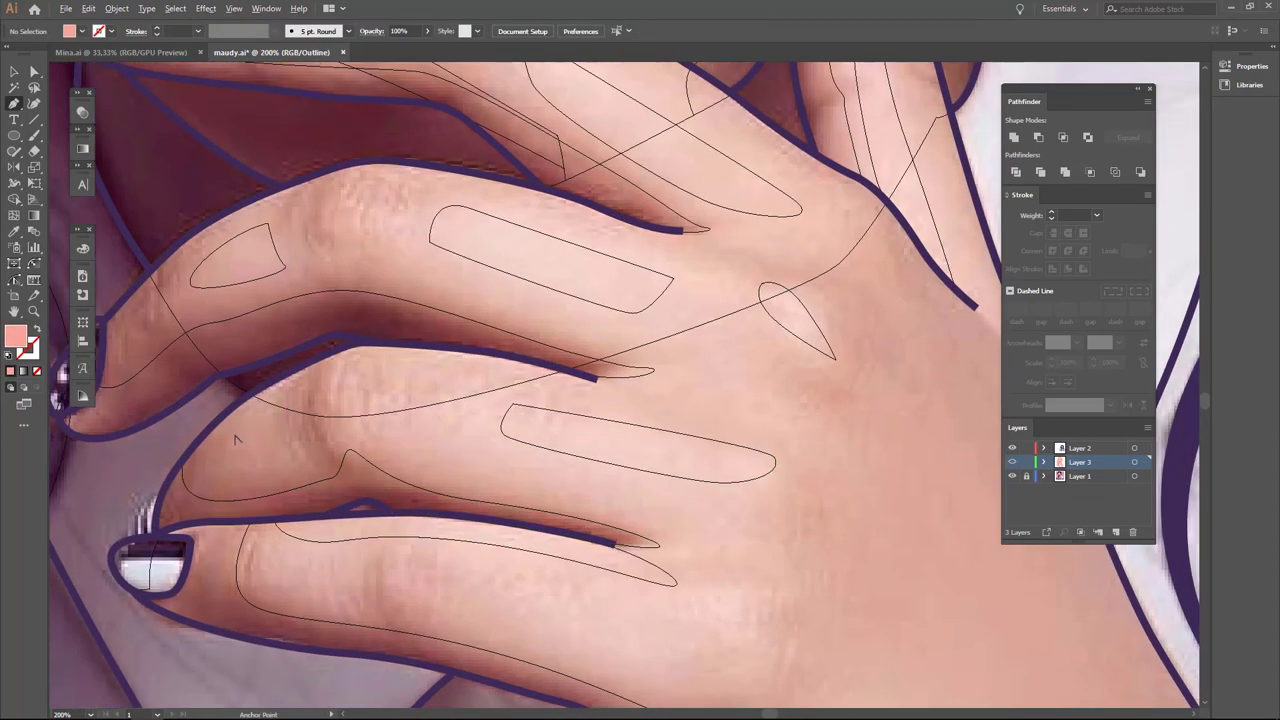
mouse_move(240, 492)
left_mouse_down()
mouse_move(336, 533)
mouse_move(329, 519)
left_mouse_up()
left_click(1012, 476)
key("ctrl+y")
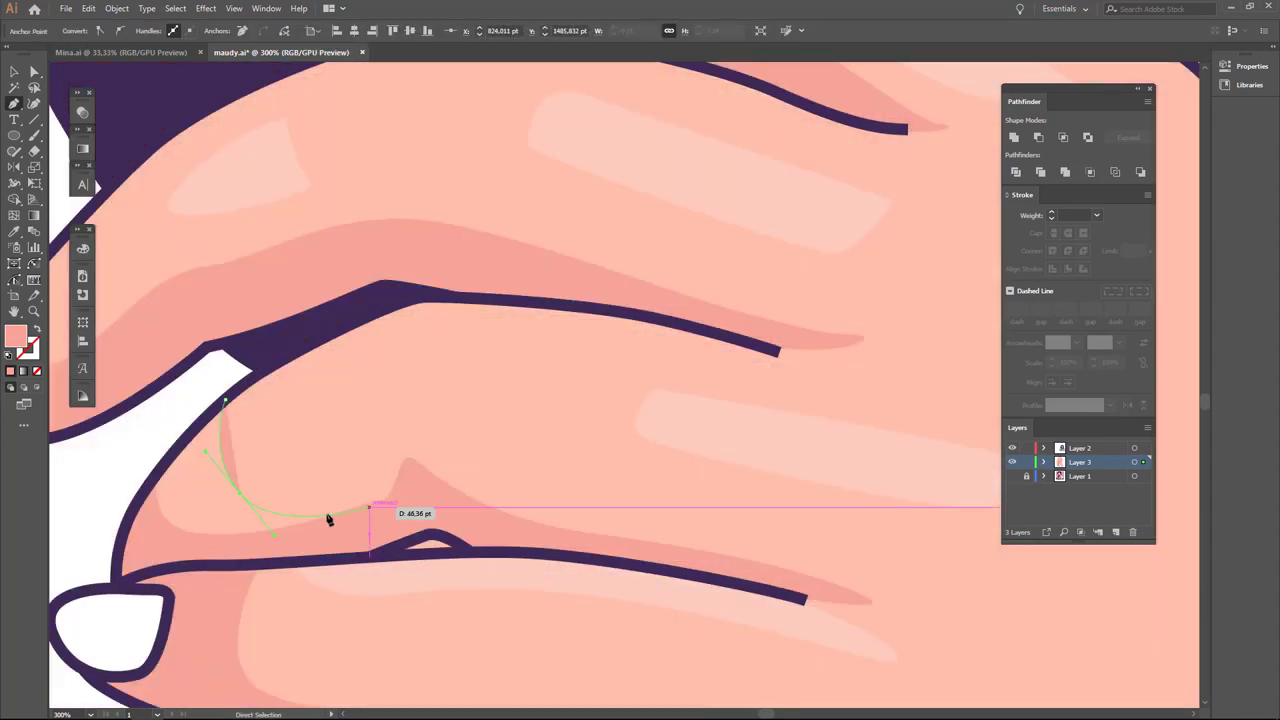
left_click_drag(160, 465, 205, 425)
left_click(226, 401)
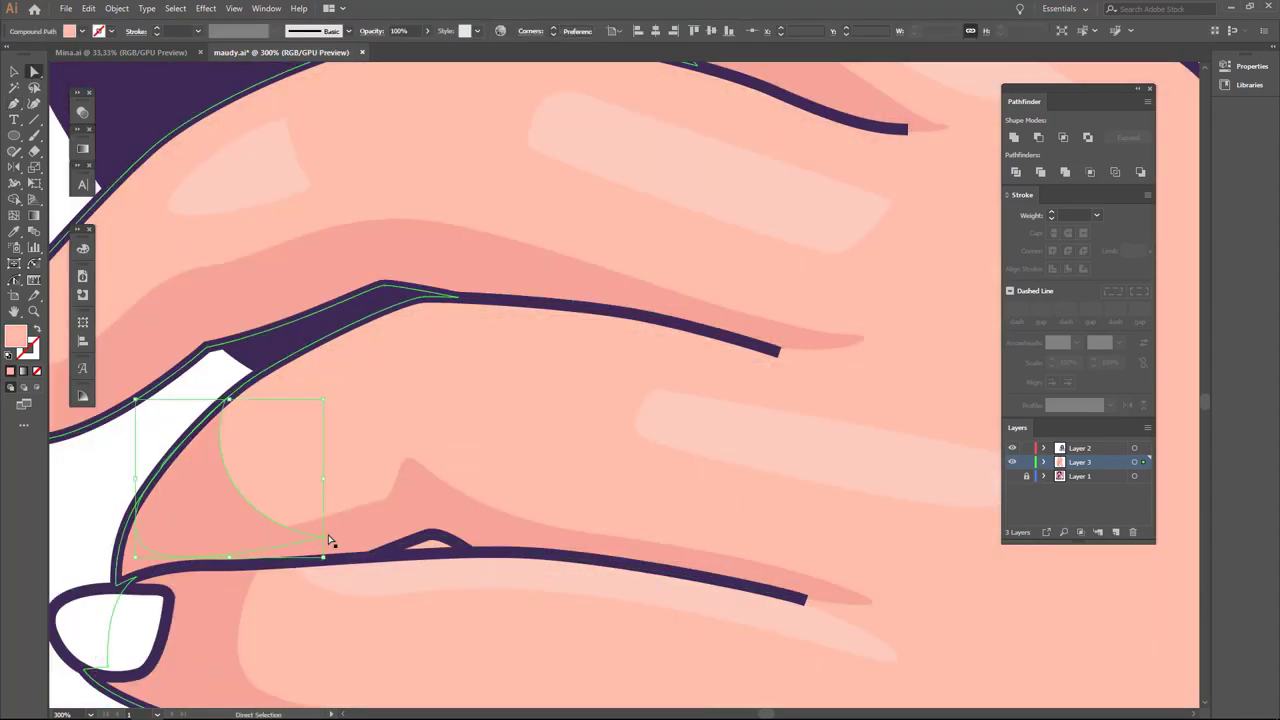
key("ctrl+minus")
key("ctrl+minus")
key("ctrl+minus")
key("a")
left_click(820, 273)
Select the shadow shape under the finger and zoom in on it in outline view.
key("ctrl+minus")
key("ctrl+minus")
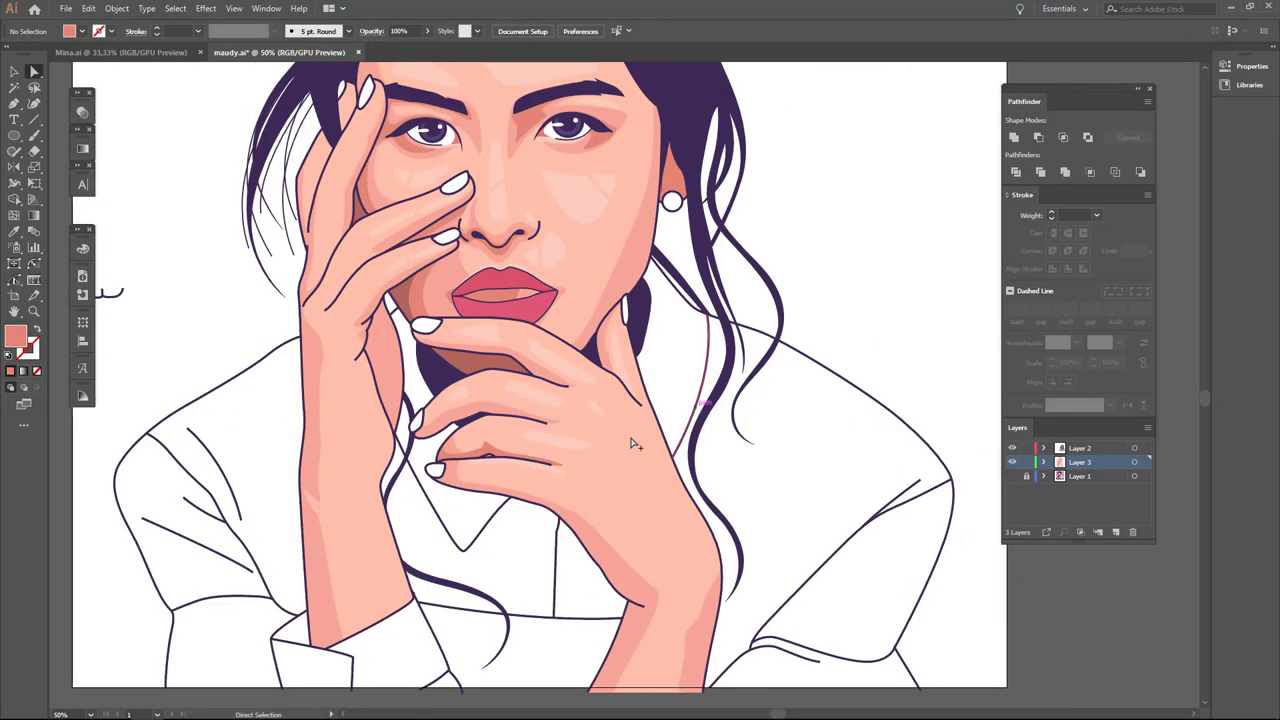
scroll(634, 443, "up", 4)
left_click(1012, 476)
left_click(1012, 462, "ctrl")
key("ctrl+y")
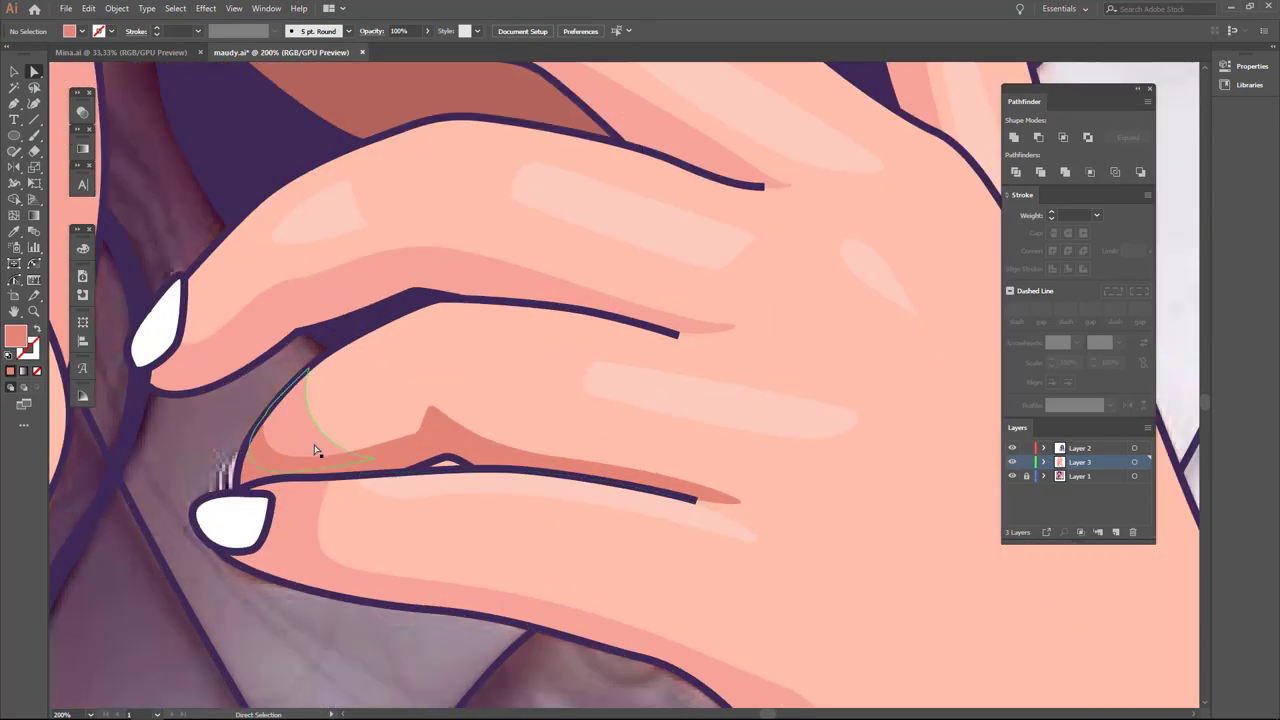
left_click_drag(251, 357, 371, 471)
key("ctrl+plus")
key("ctrl+plus")
key("ctrl+plus")
key("ctrl+y")
Extend the shadow along the finger crease and round its lower curve into a bulge.
left_click(358, 401)
left_click_drag(558, 533, 428, 463)
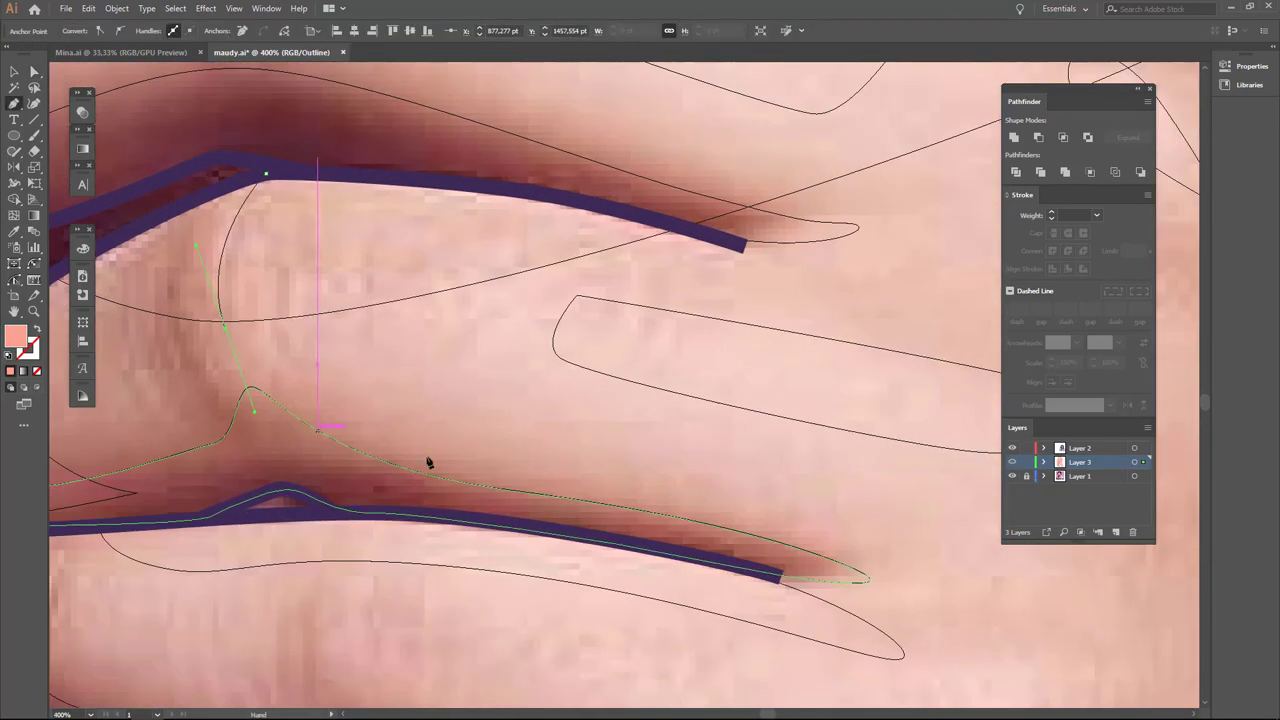
left_click_drag(873, 587, 1013, 624)
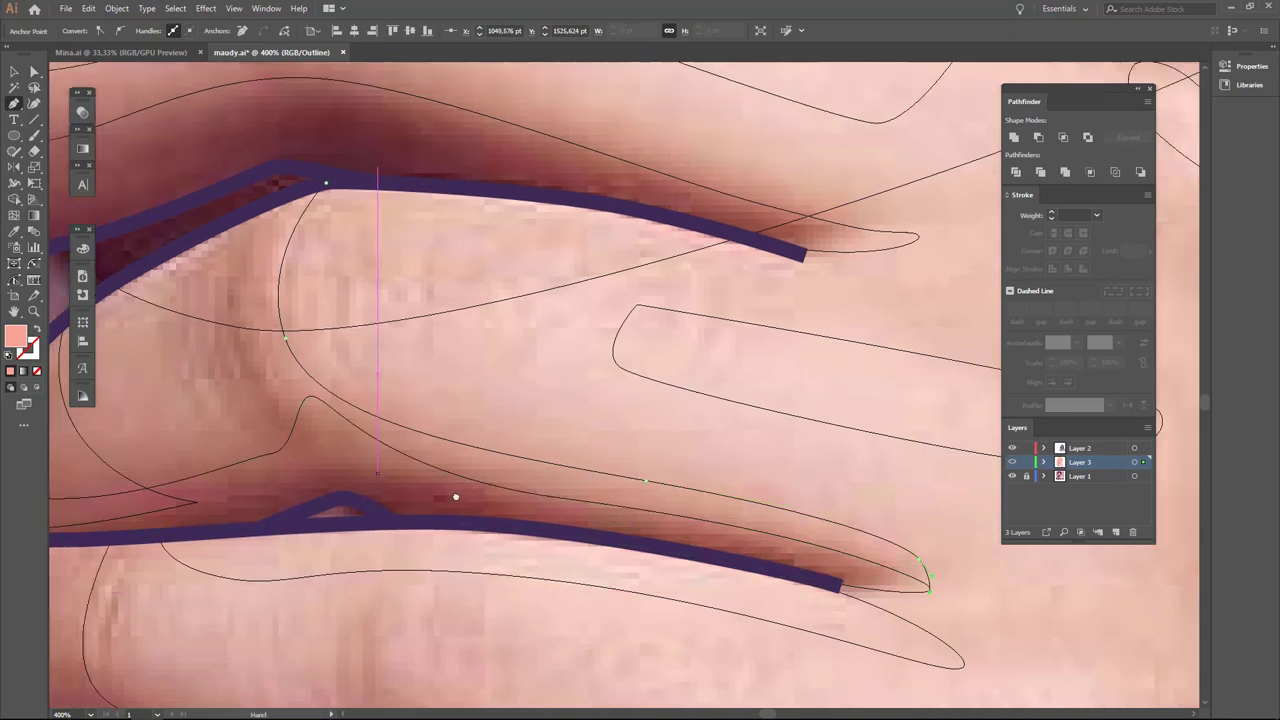
left_click_drag(347, 497, 410, 497)
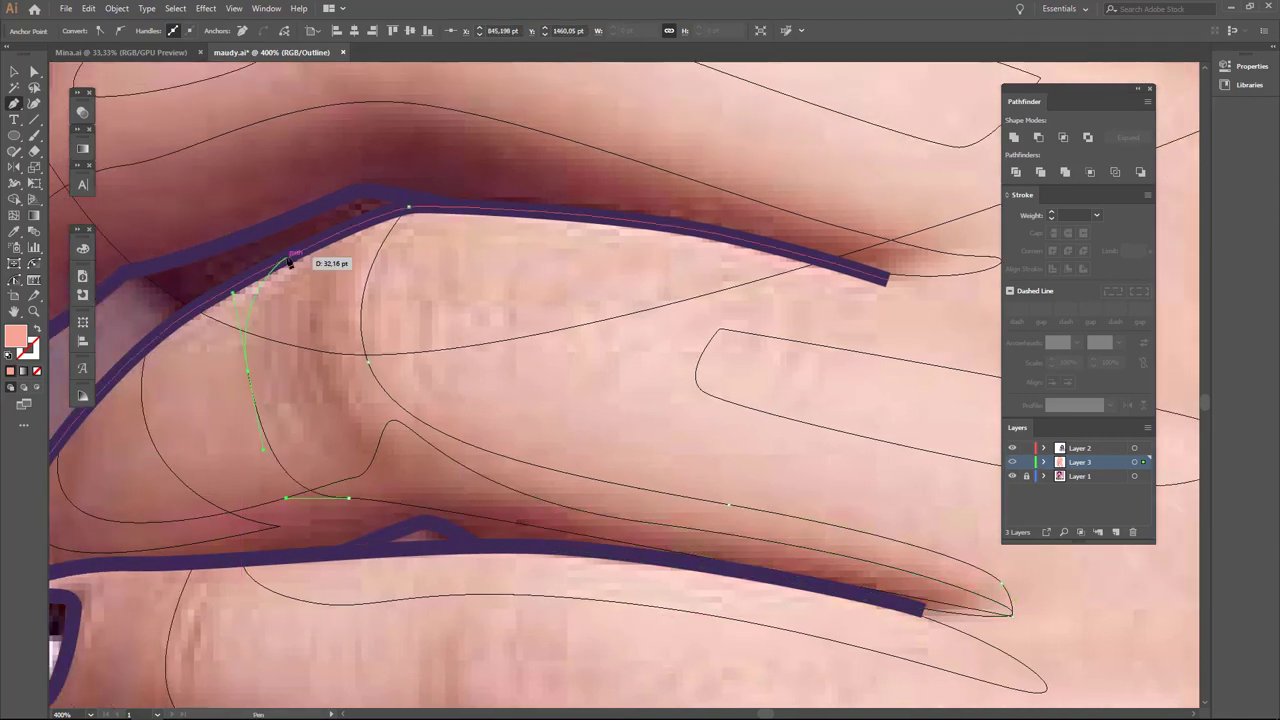
left_click(1012, 476)
key("ctrl+y")
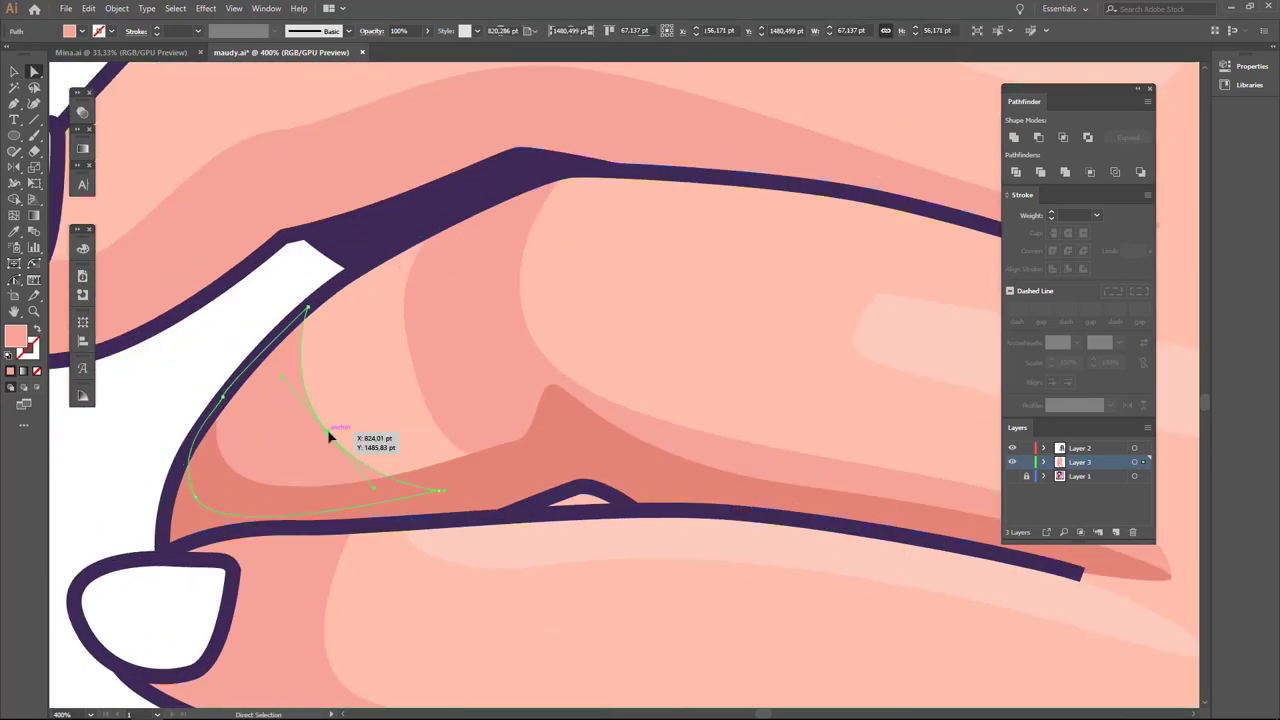
left_click_drag(330, 436, 414, 346)
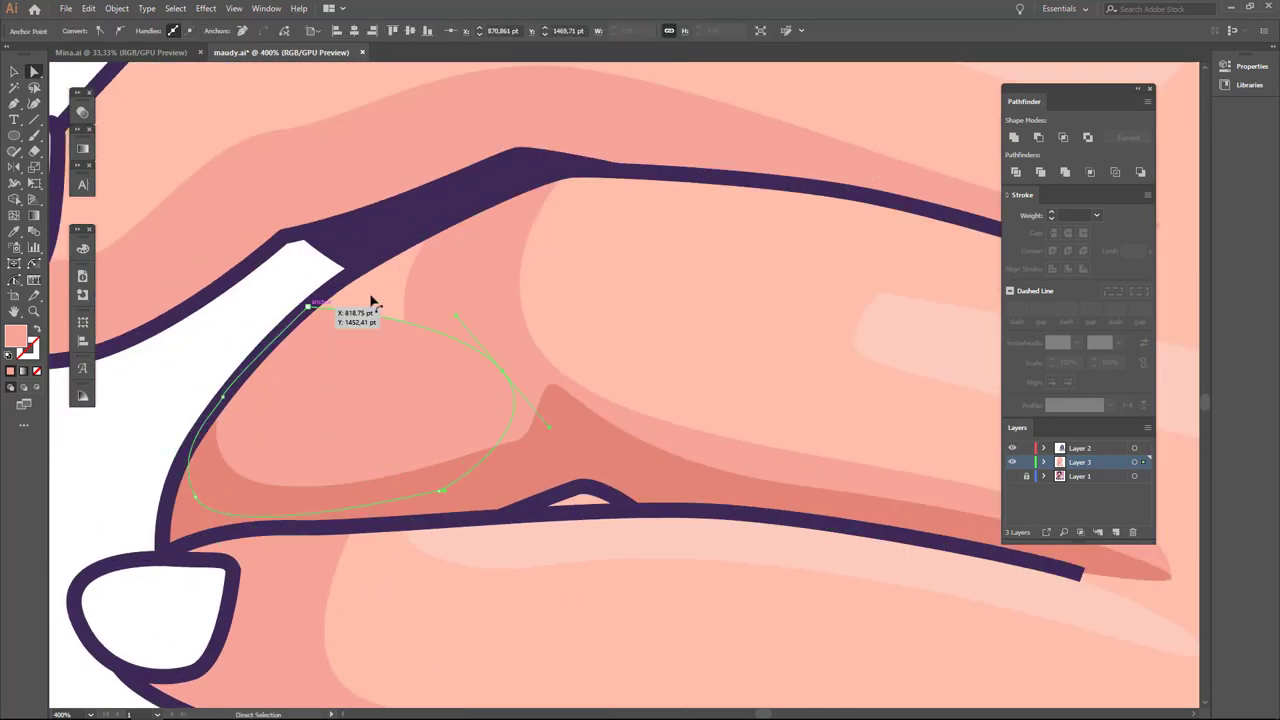
left_click(443, 220)
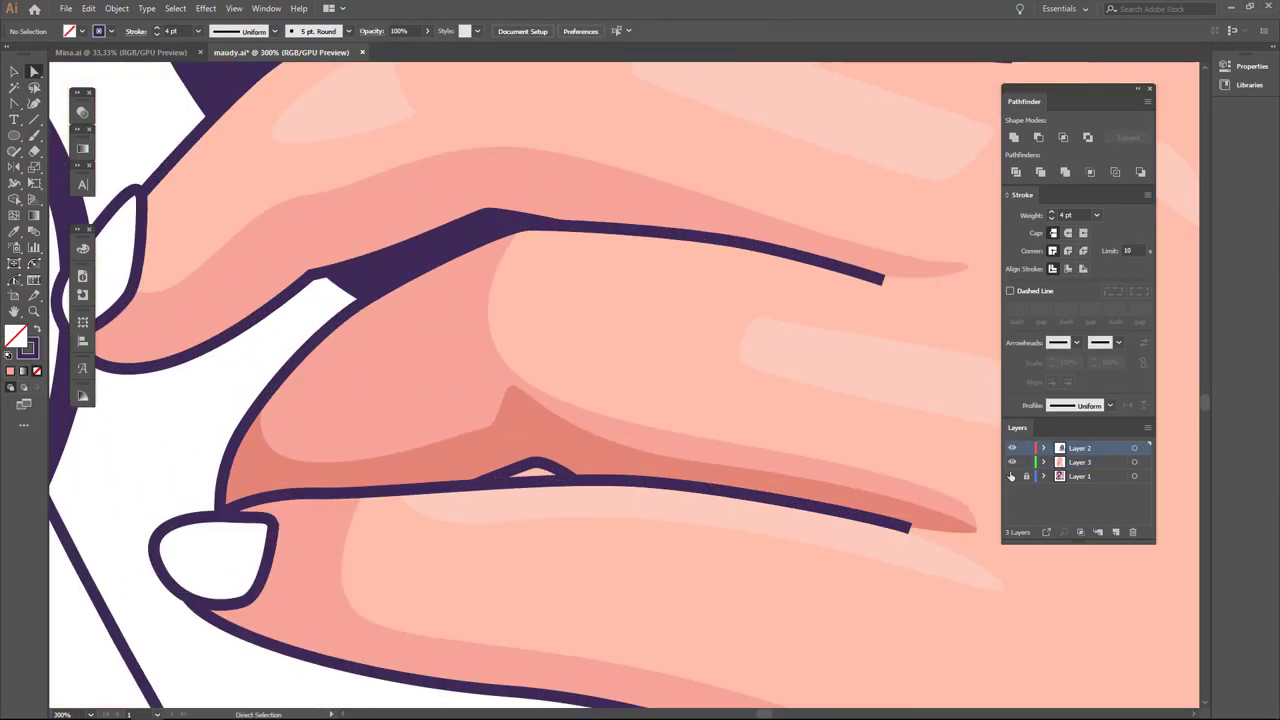
left_click(1011, 476)
left_click(1012, 462)
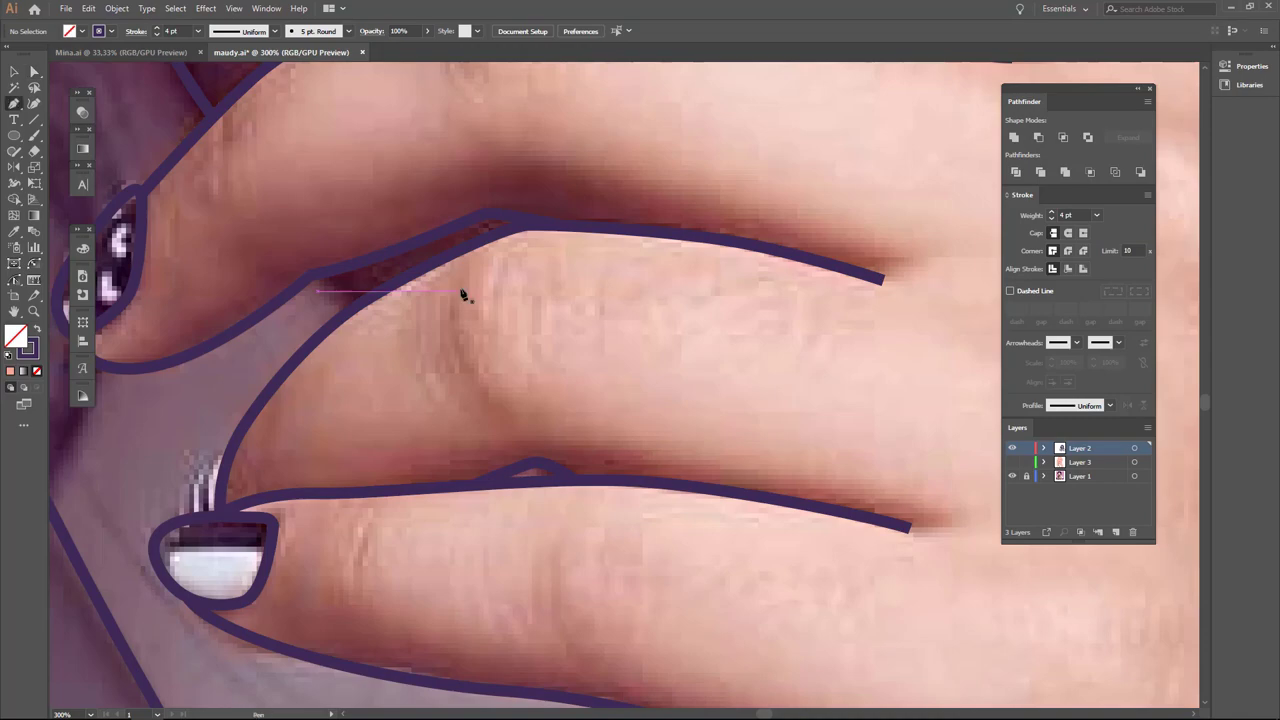
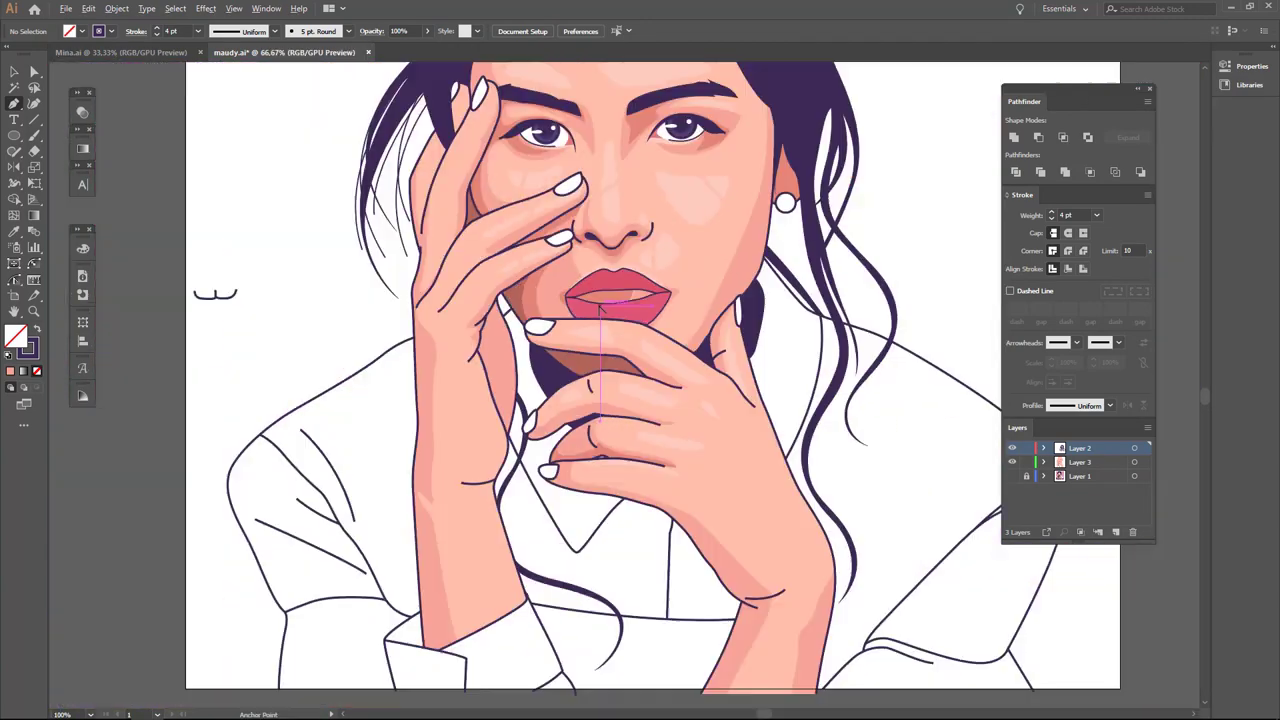
Select the shirt outline path to inspect it, then clear the selection.
scroll(800, 265, "up", 3)
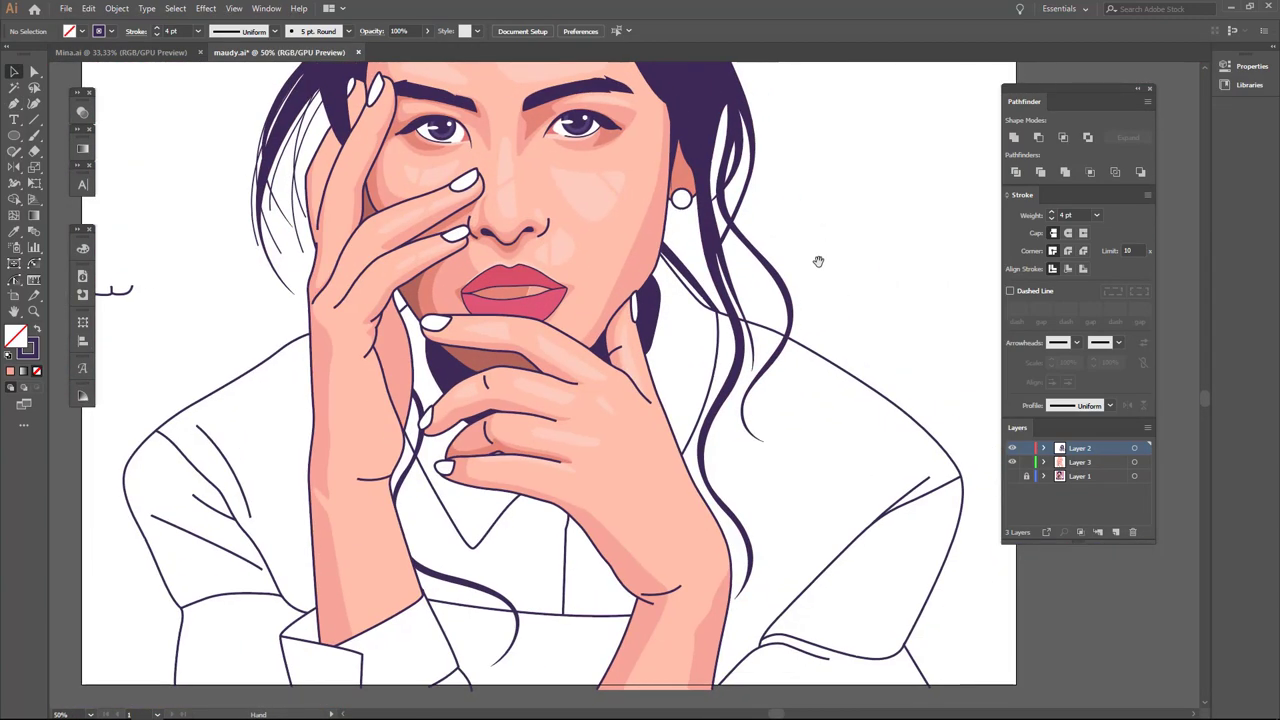
left_click(830, 398)
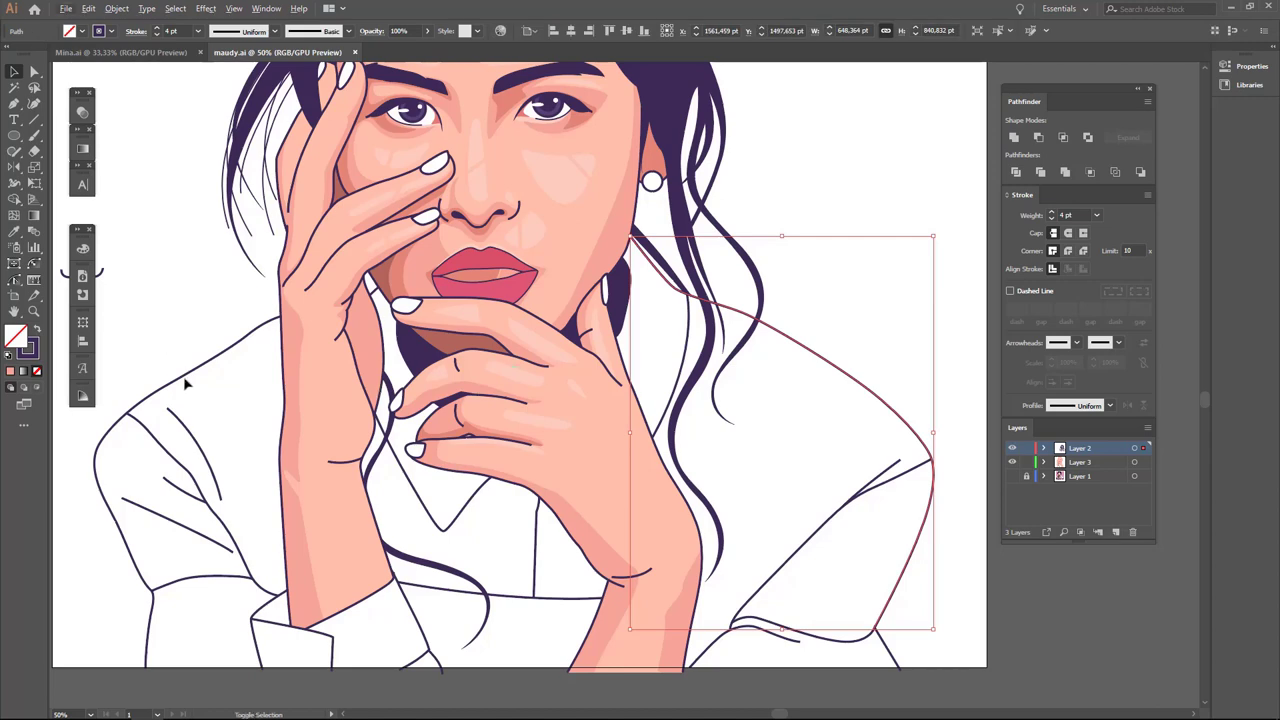
scroll(378, 290, "up", 1)
scroll(730, 325, "down", 2)
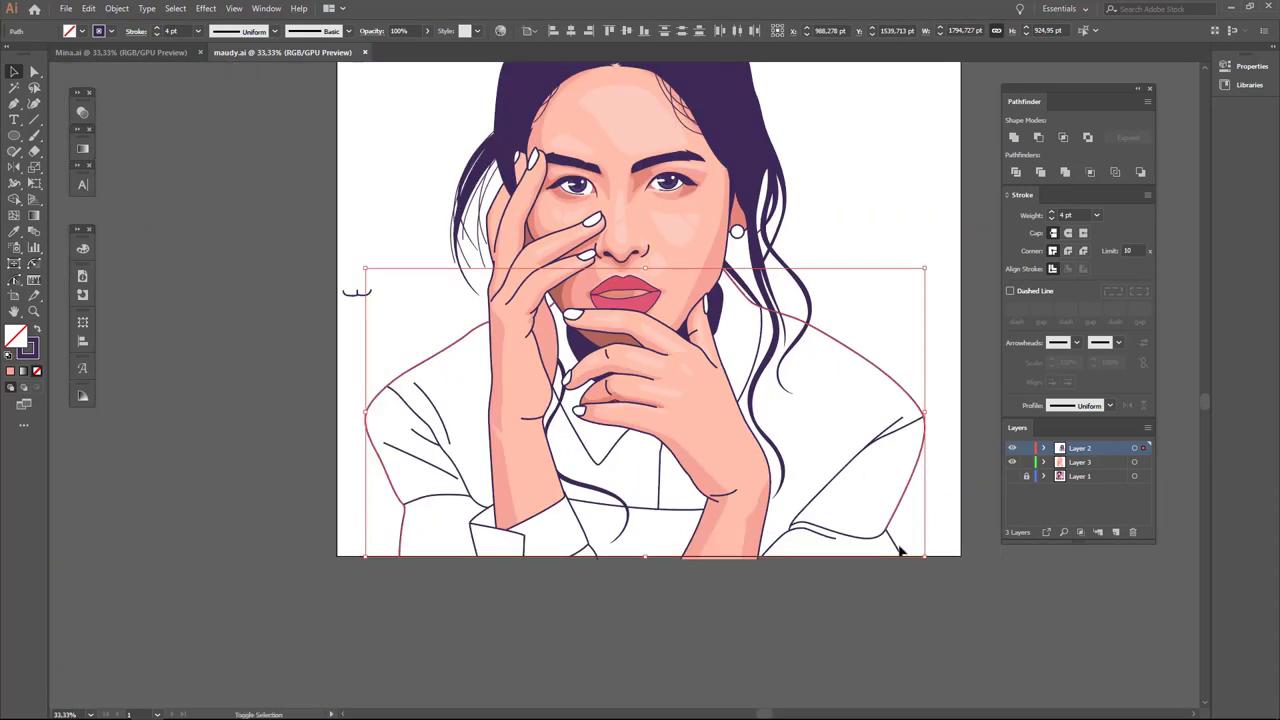
left_click(898, 594)
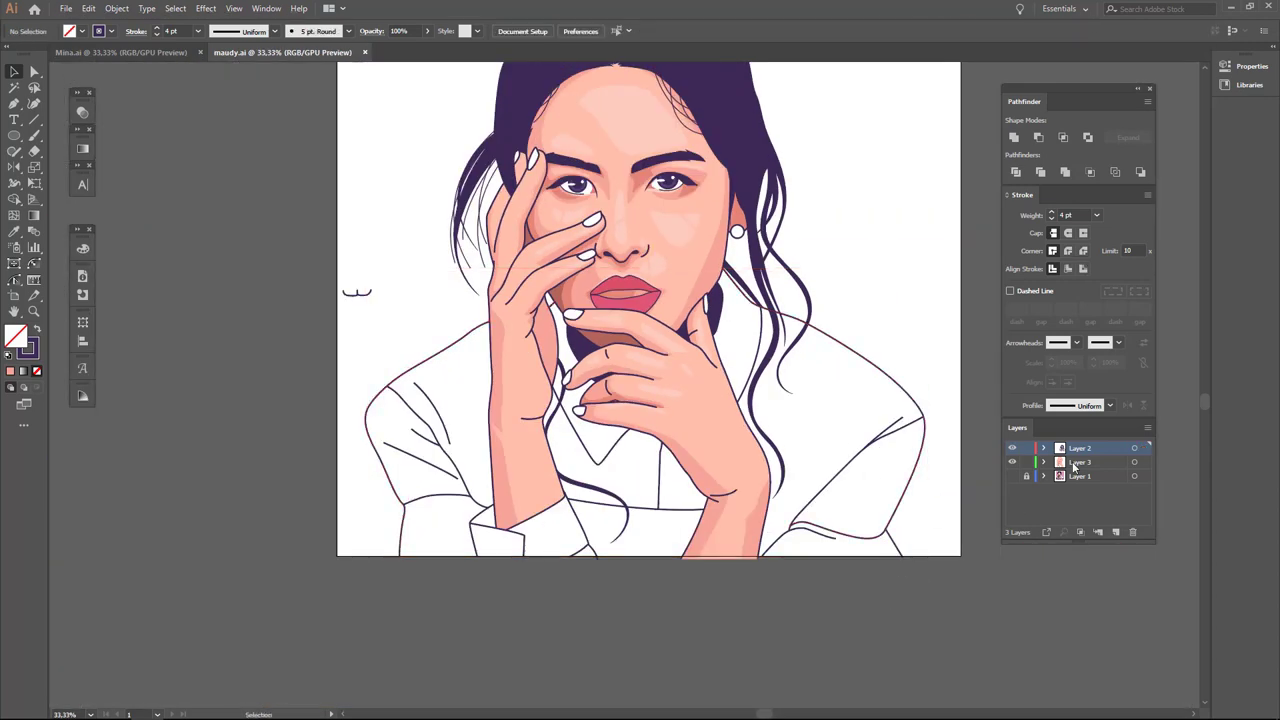
Swap the copied shirt outline's fill and stroke and set its fill to pink.
left_click(813, 454)
key("shift+x")
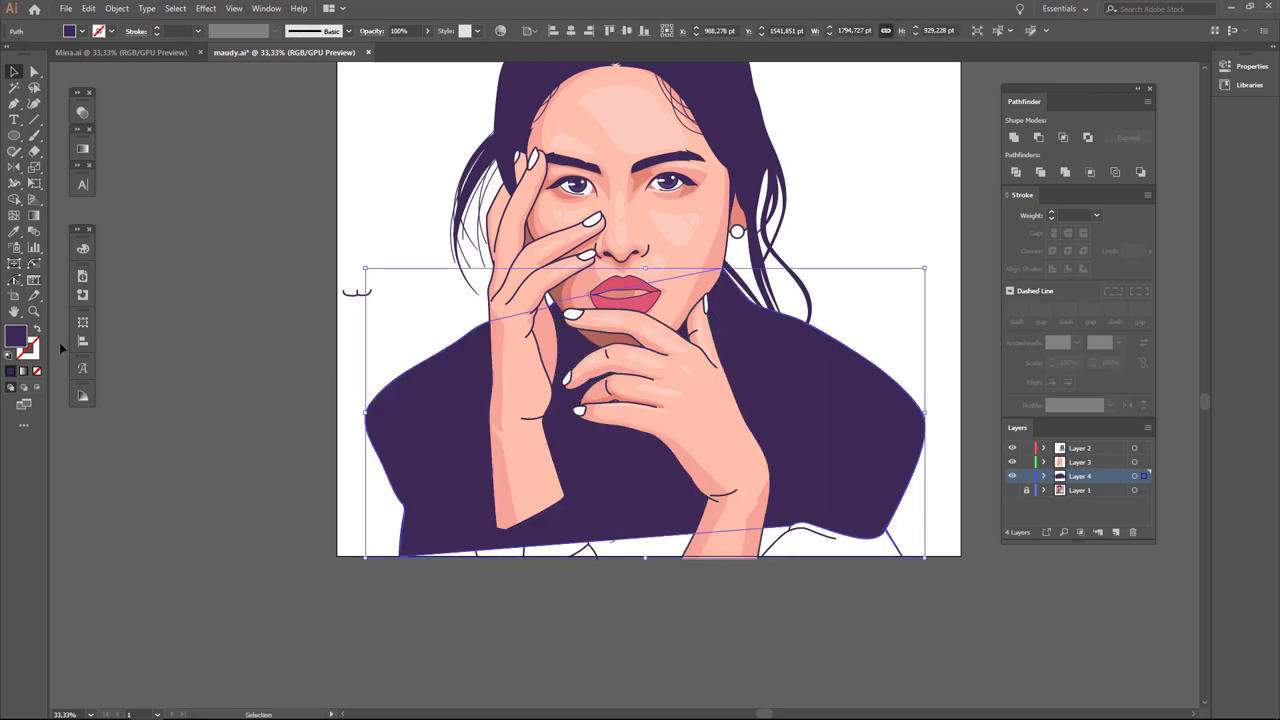
double_click(16, 337)
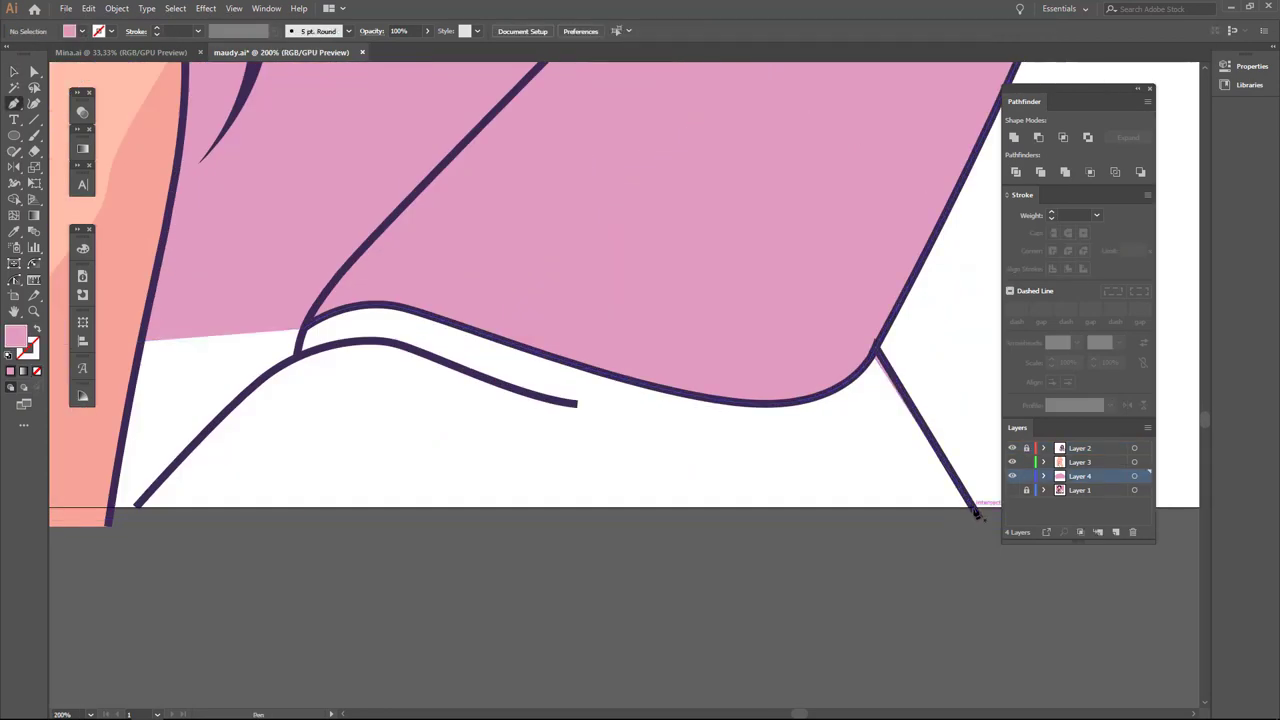
Finish the shoulder path and pick purple E09DC8 in the fill Color Picker.
key("ctrl+minus")
key("ctrl+minus")
key("ctrl+minus")
key("ctrl+minus")
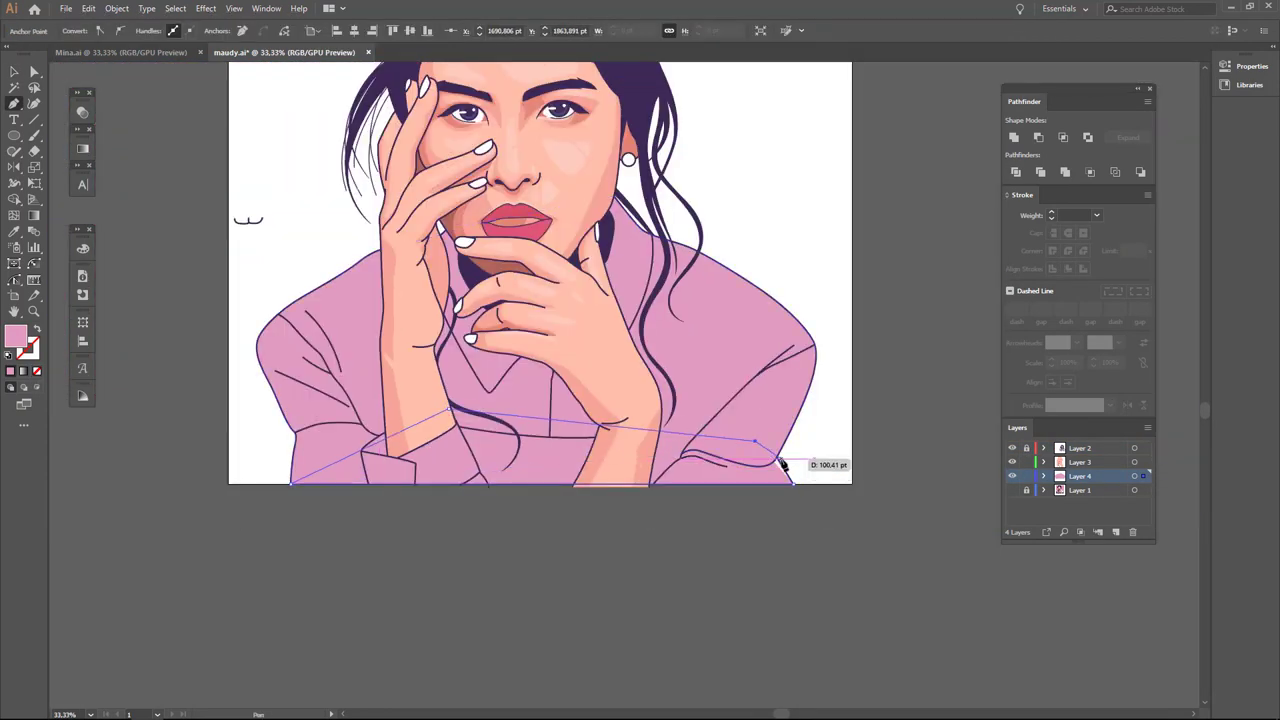
scroll(783, 464, "up", 3)
key("v")
left_click(808, 537)
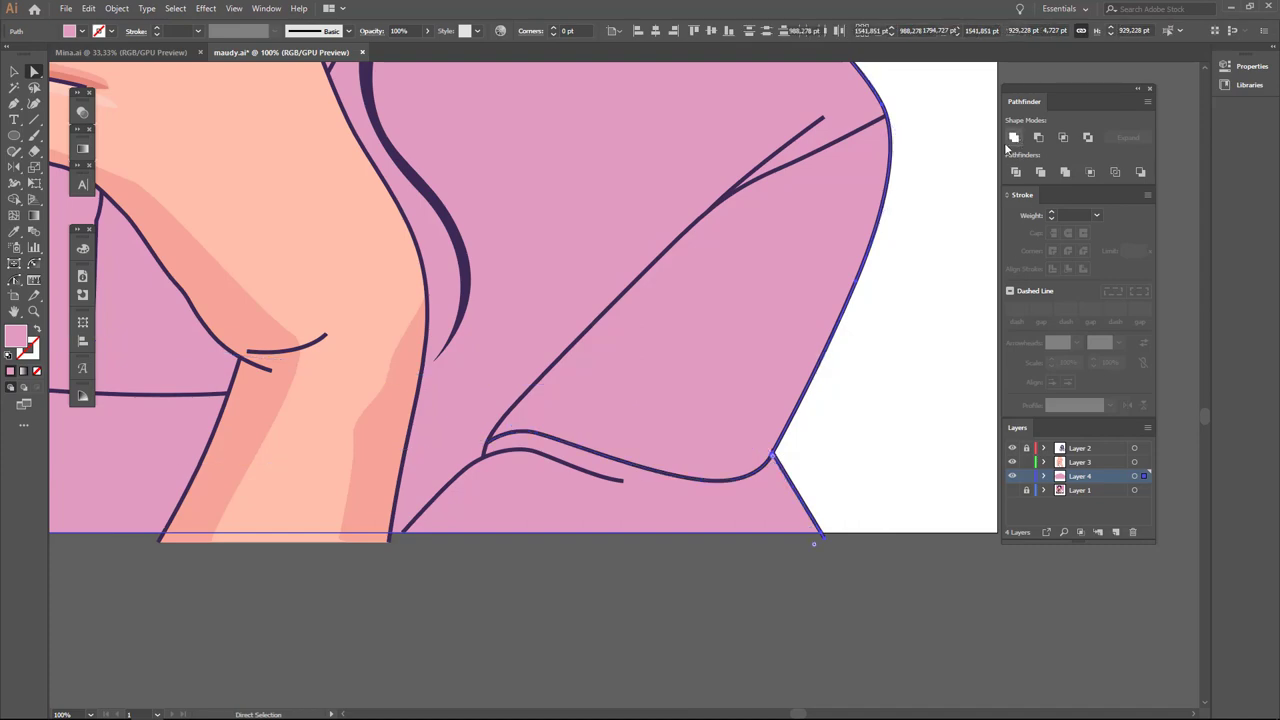
key("ctrl+minus")
key("ctrl+minus")
key("ctrl+minus")
key("ctrl+minus")
key("ctrl+plus")
key("ctrl+plus")
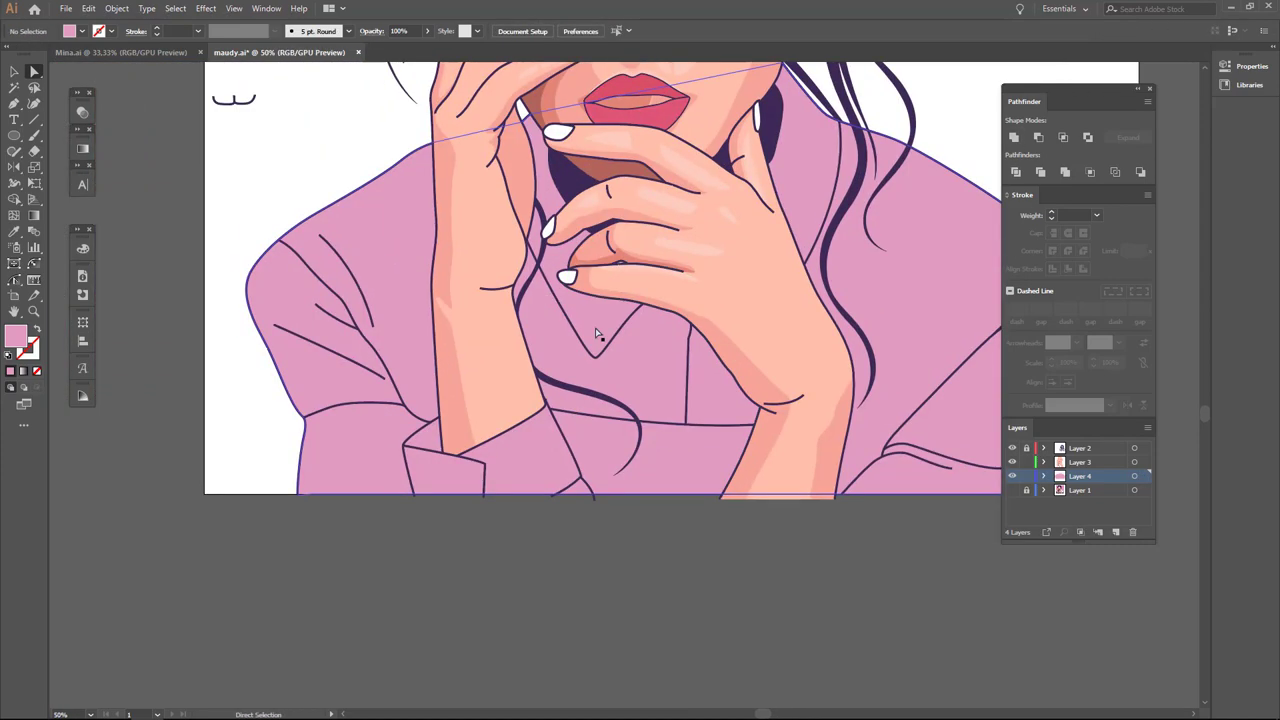
double_click(14, 344)
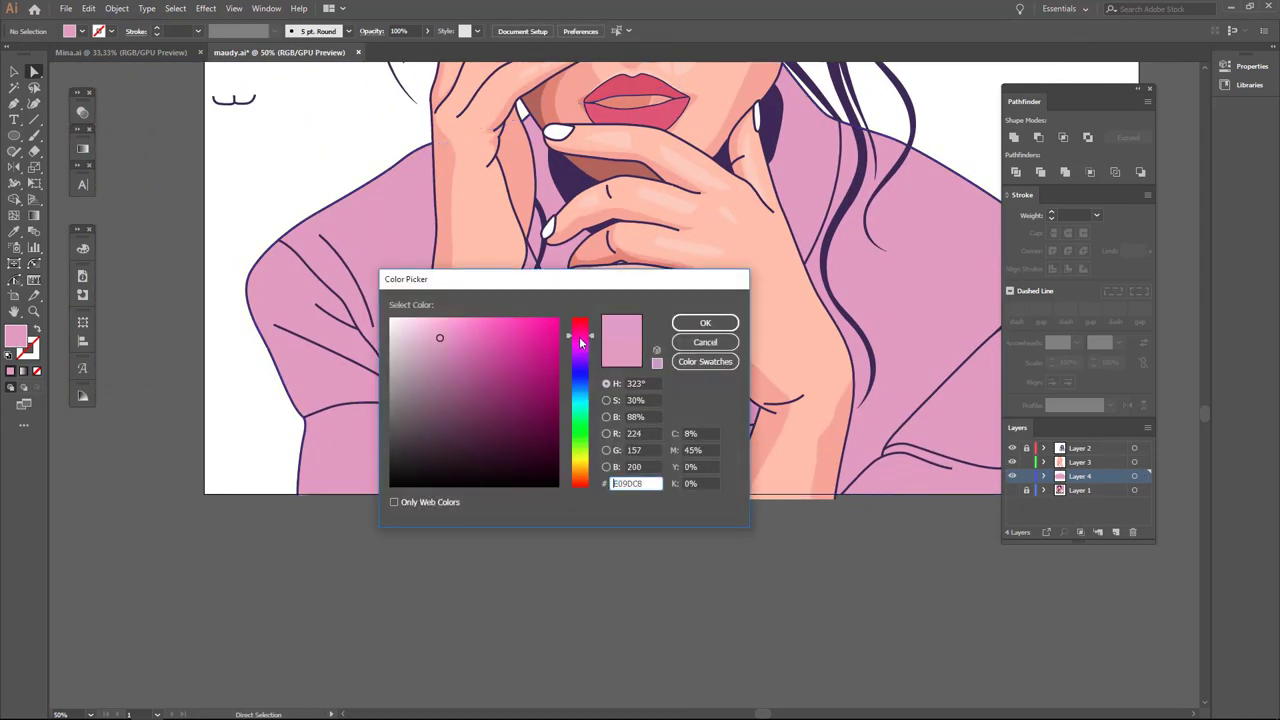
Confirm the darker purple fill and ready the Pen tool on the sleeve area.
left_click(705, 325)
key("ctrl+plus")
key("ctrl+plus")
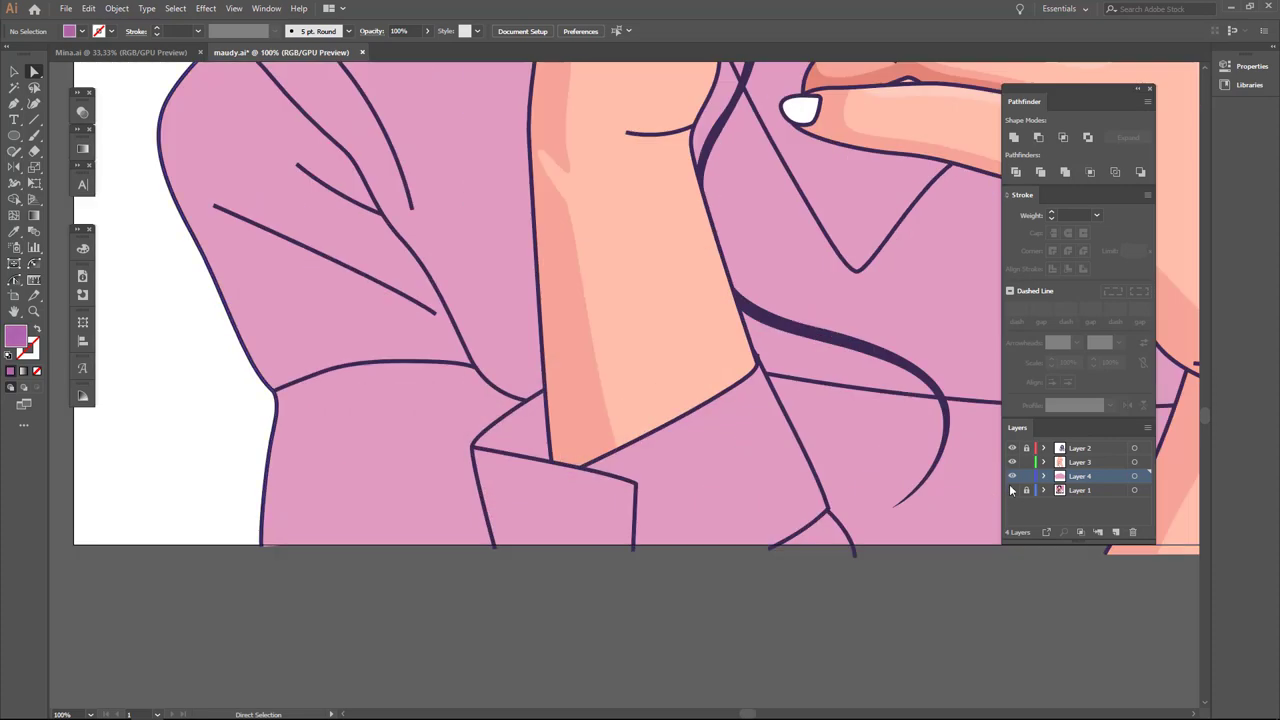
left_click(1012, 478, "ctrl")
left_click(1012, 478, "ctrl")
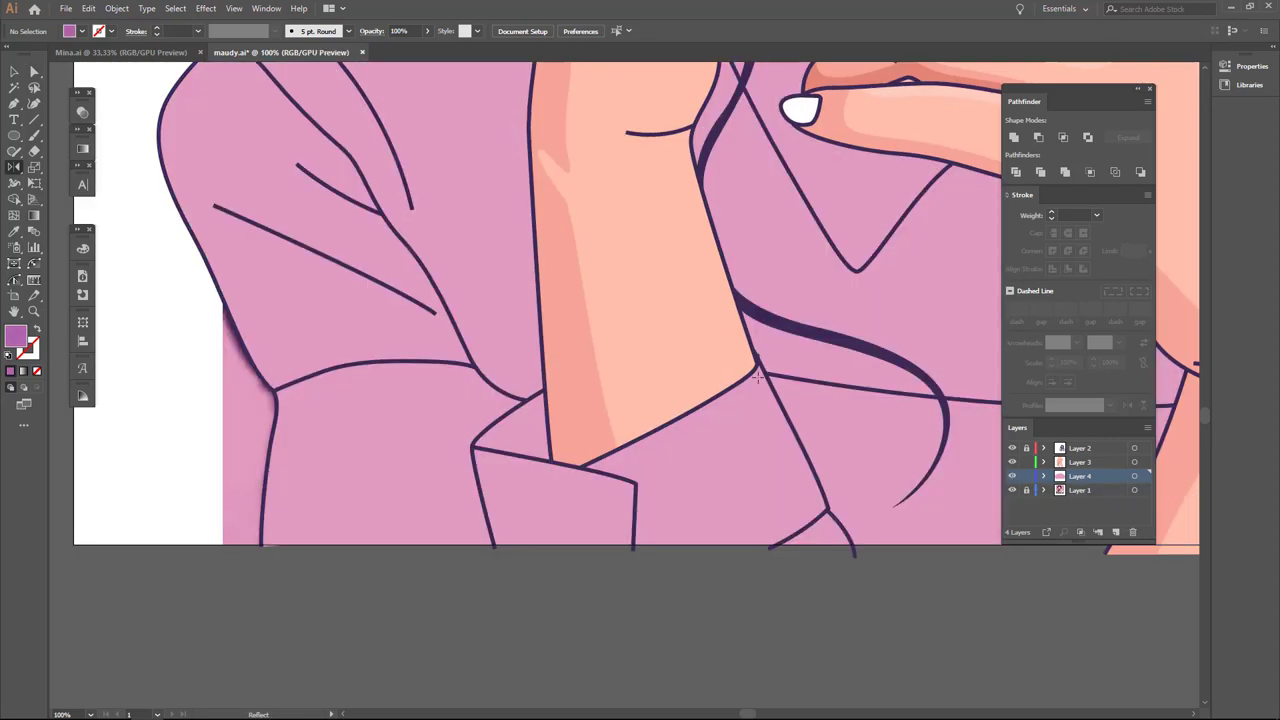
key("p")
scroll(760, 362, "up", 3)
scroll(766, 400, "down", 3)
scroll(766, 400, "left", 3)
Trace a purple shadow shape along the cuff edge with curved and corner anchors.
left_click(490, 498)
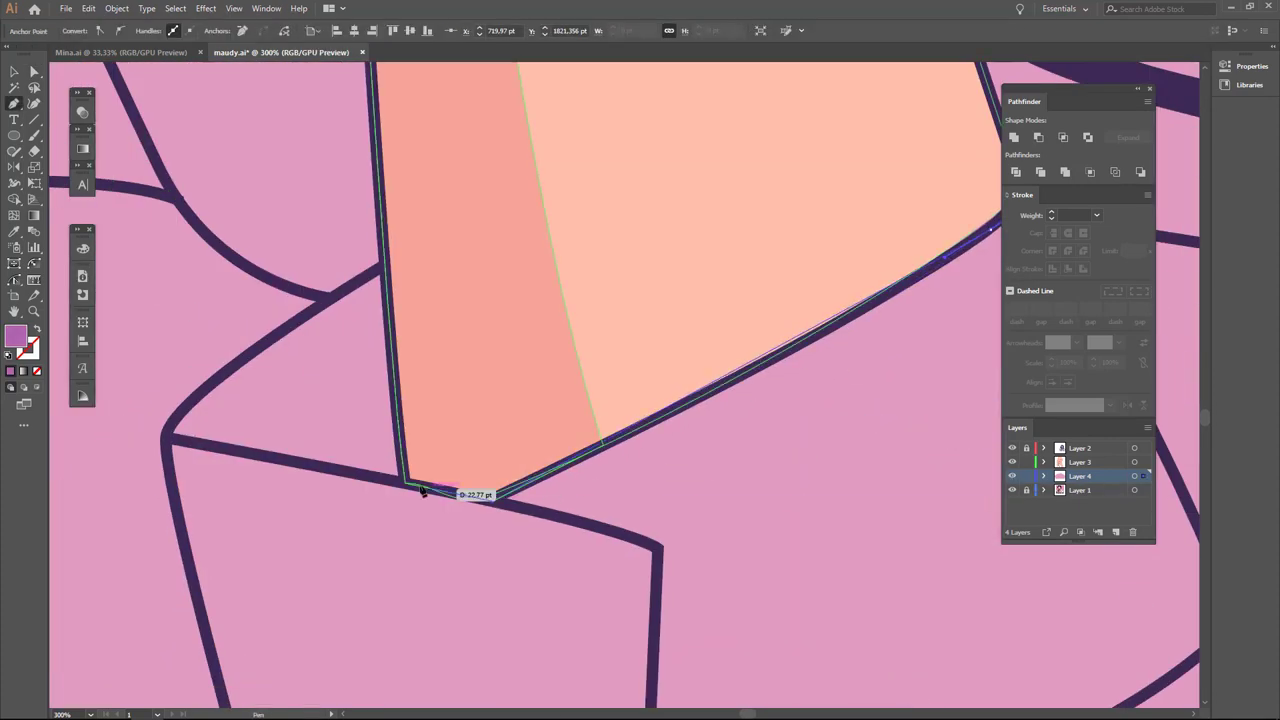
left_click_drag(401, 481, 388, 268)
key("ctrl+minus")
scroll(300, 466, "down", 3)
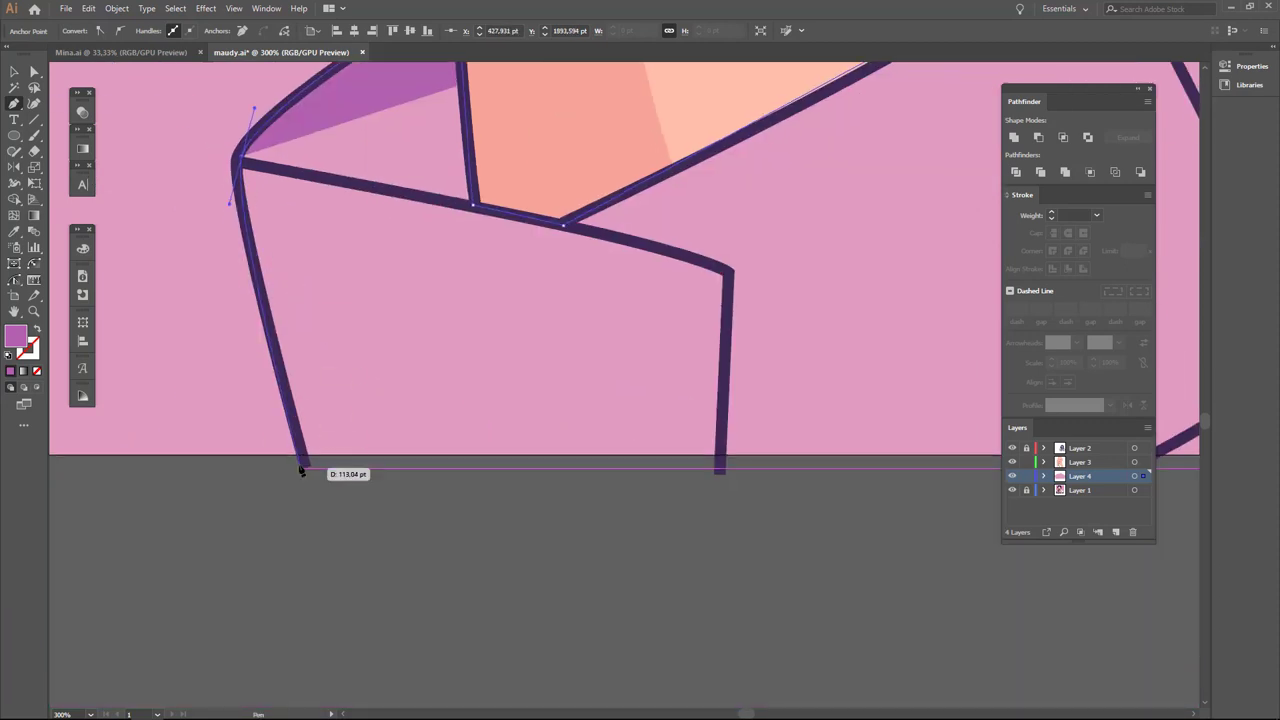
scroll(686, 449, "right", 2)
scroll(751, 466, "right", 3)
left_click(697, 390)
scroll(697, 390, "up", 2)
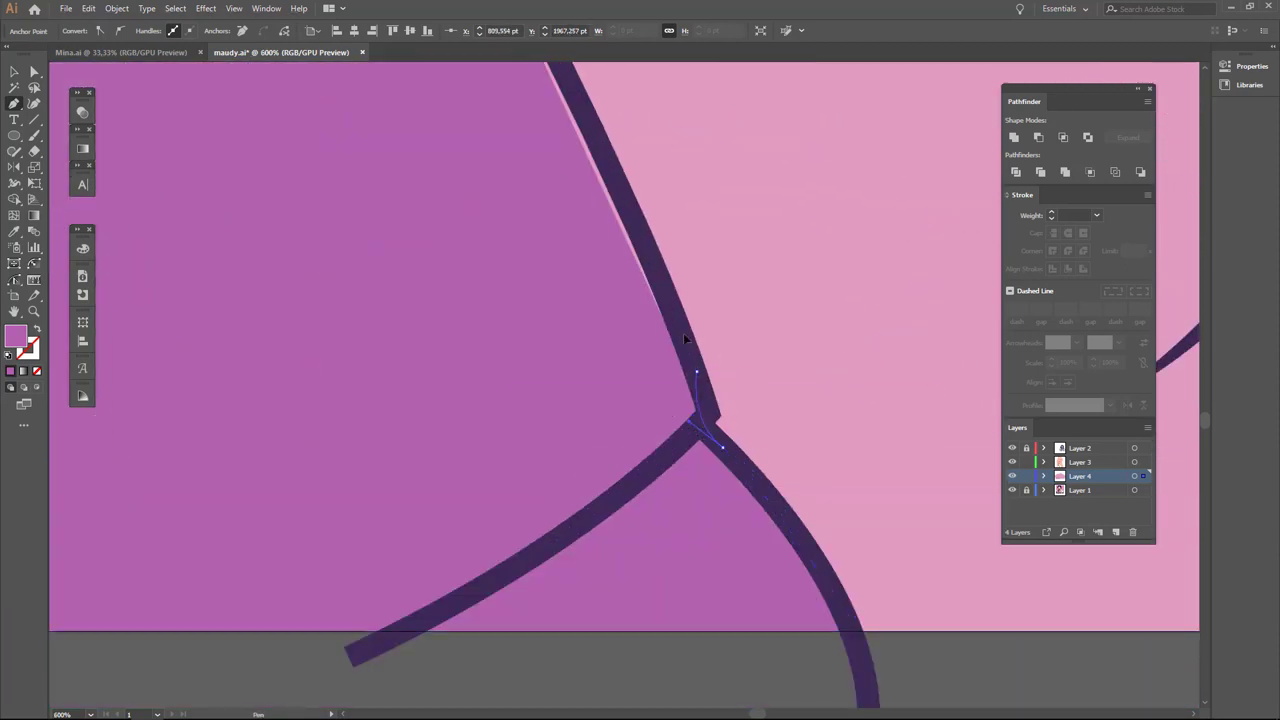
scroll(683, 333, "up", 1)
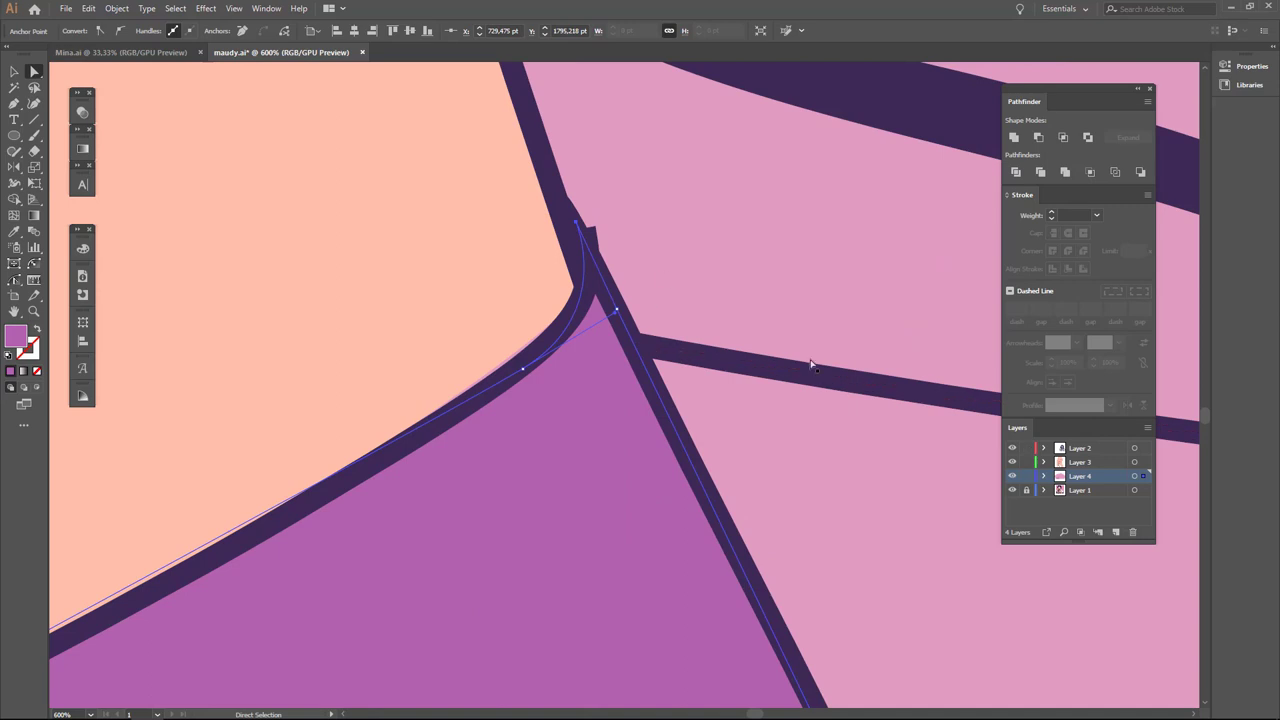
Reshape the peach skin shape's corner curve and finish the cuff shadow.
left_click(587, 245)
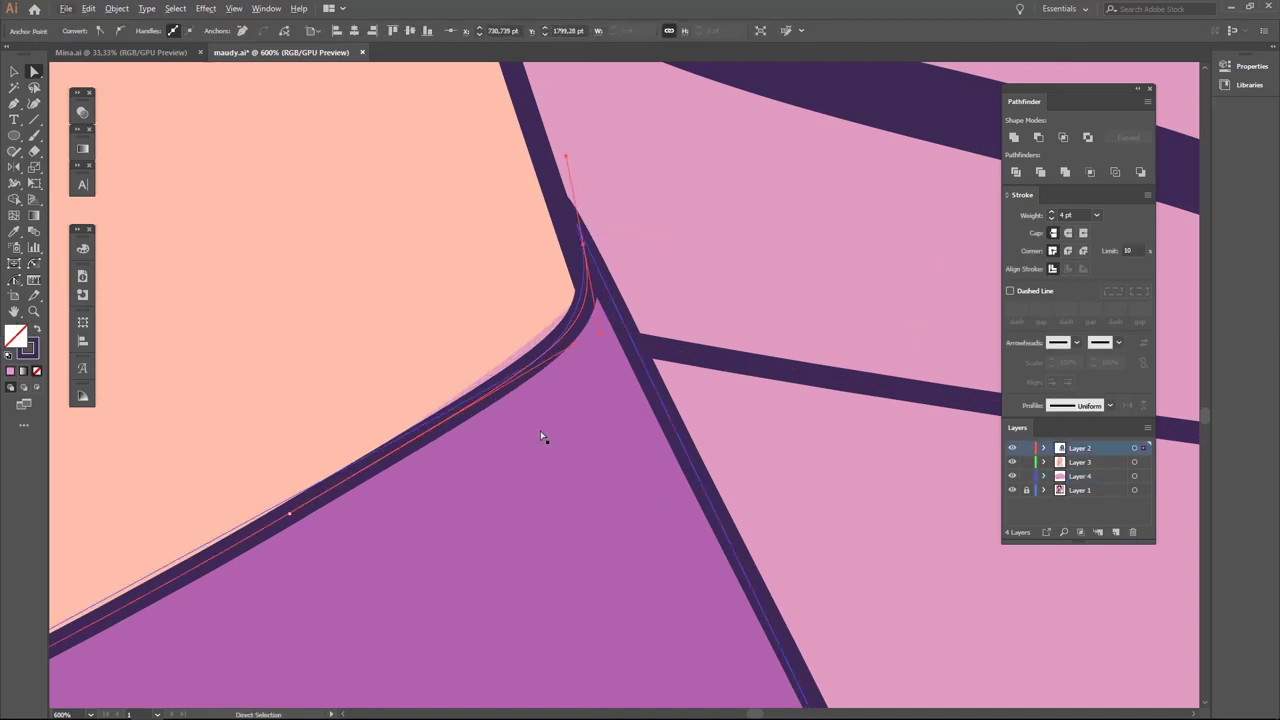
left_click(522, 372)
left_click_drag(551, 383, 586, 367)
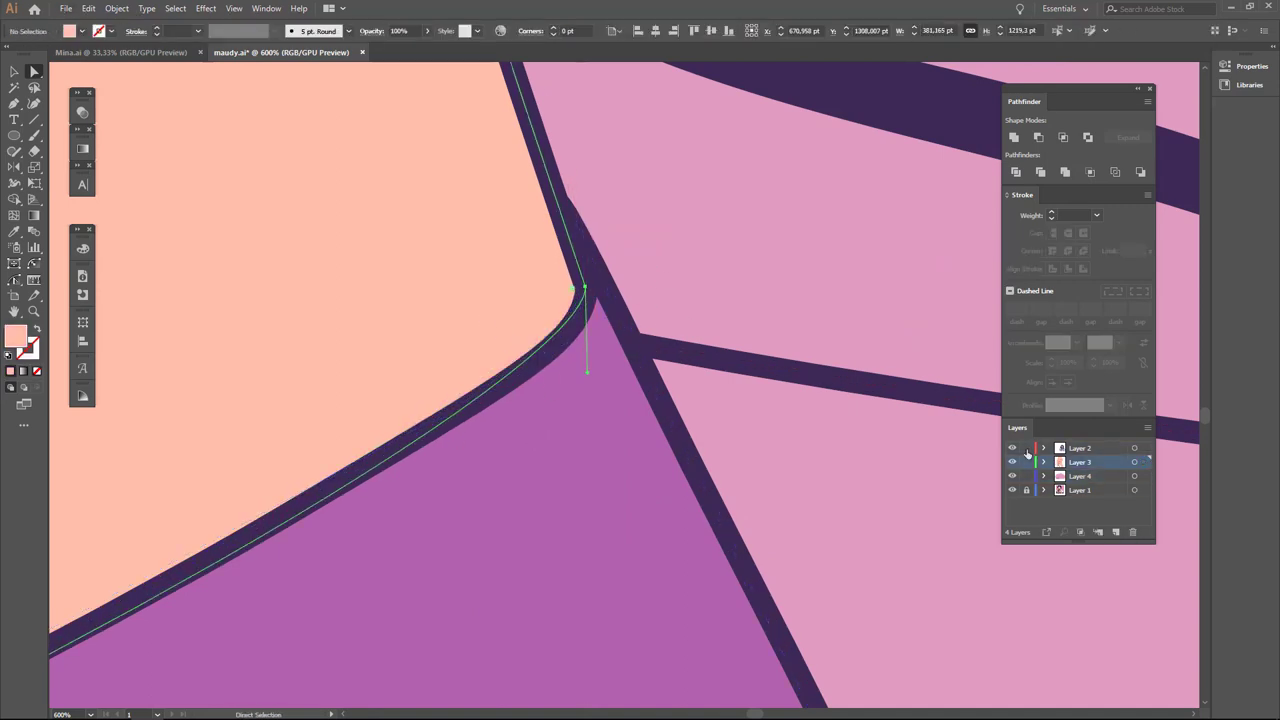
scroll(548, 384, "down", 5)
scroll(334, 366, "up", 1)
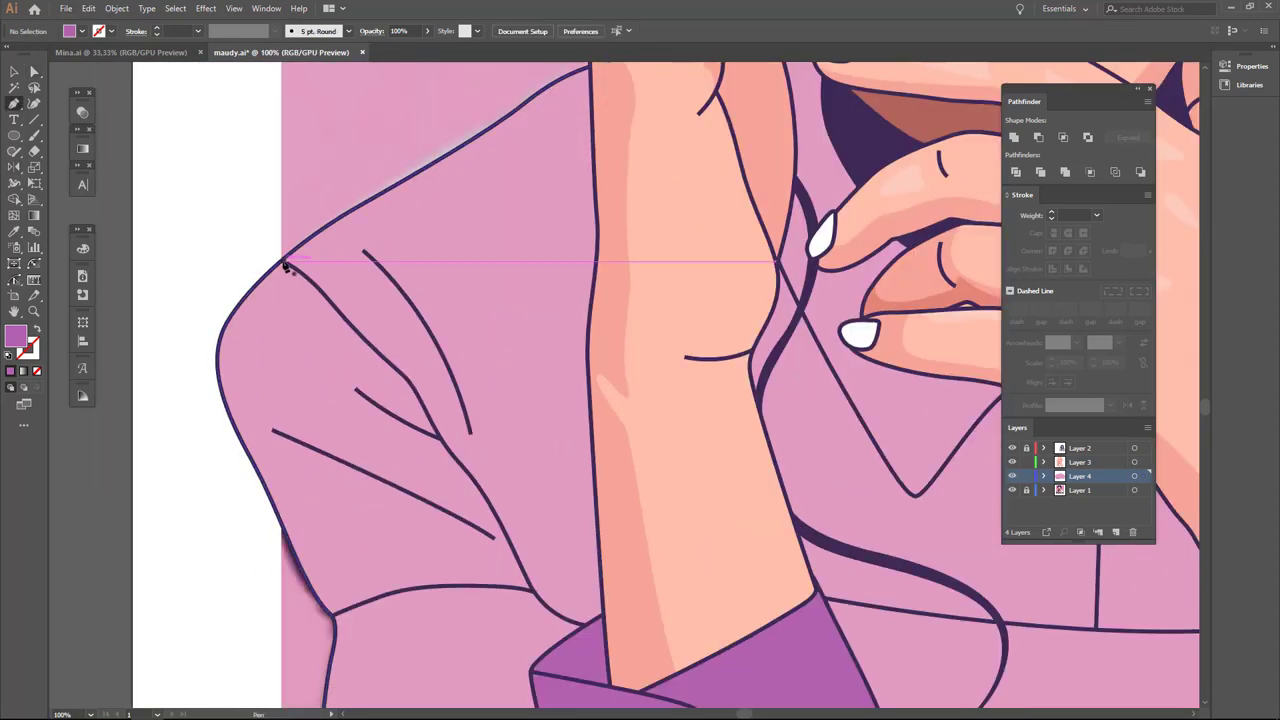
scroll(287, 266, "up", 2)
scroll(458, 300, "down", 3)
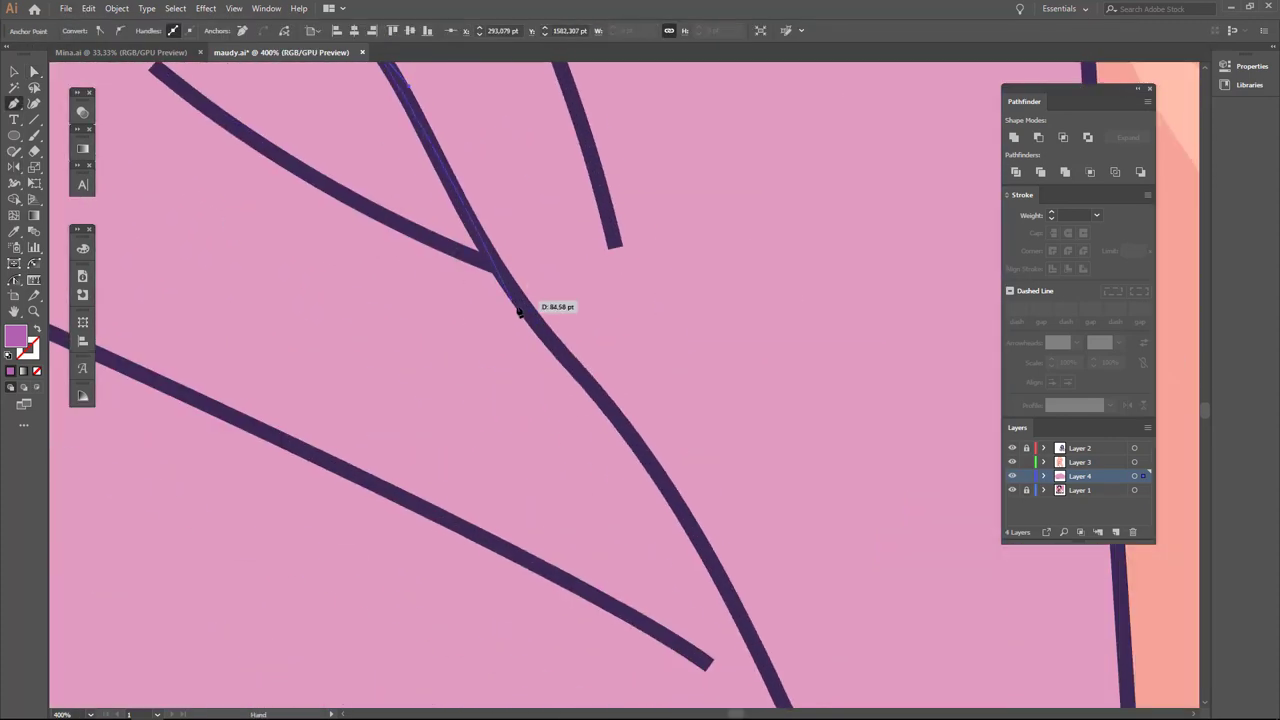
scroll(523, 306, "down", 3)
scroll(648, 314, "down", 2)
scroll(697, 381, "down", 5)
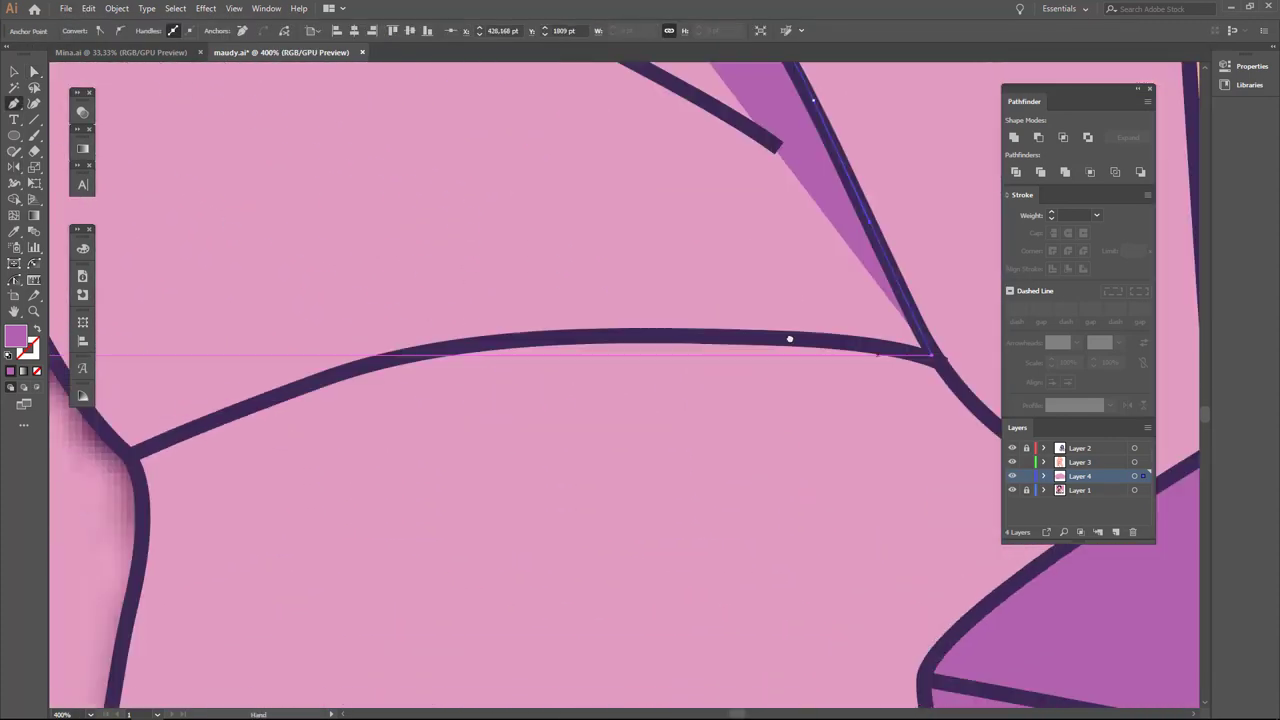
scroll(443, 397, "up", 2)
scroll(426, 355, "up", 2)
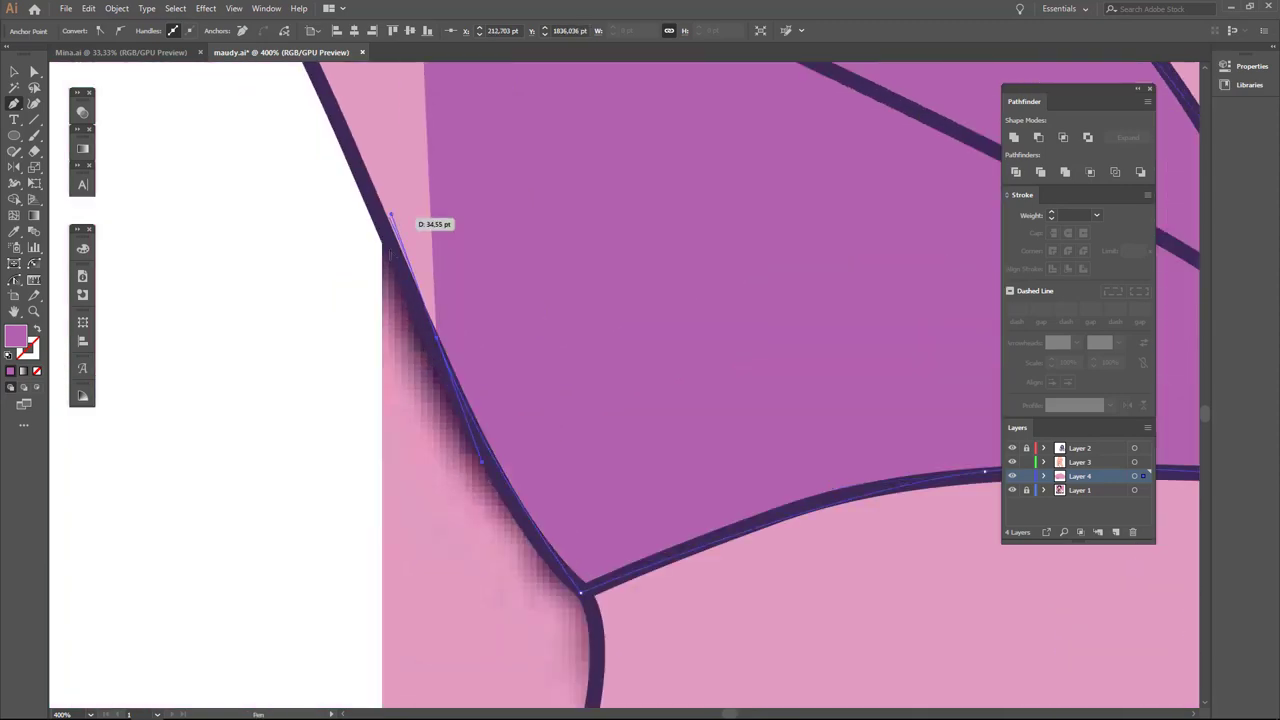
scroll(423, 220, "up", 3)
key("v")
Trace a purple fold shadow on the lower right of the shirt, closing it at the corner.
scroll(700, 400, "down", 5)
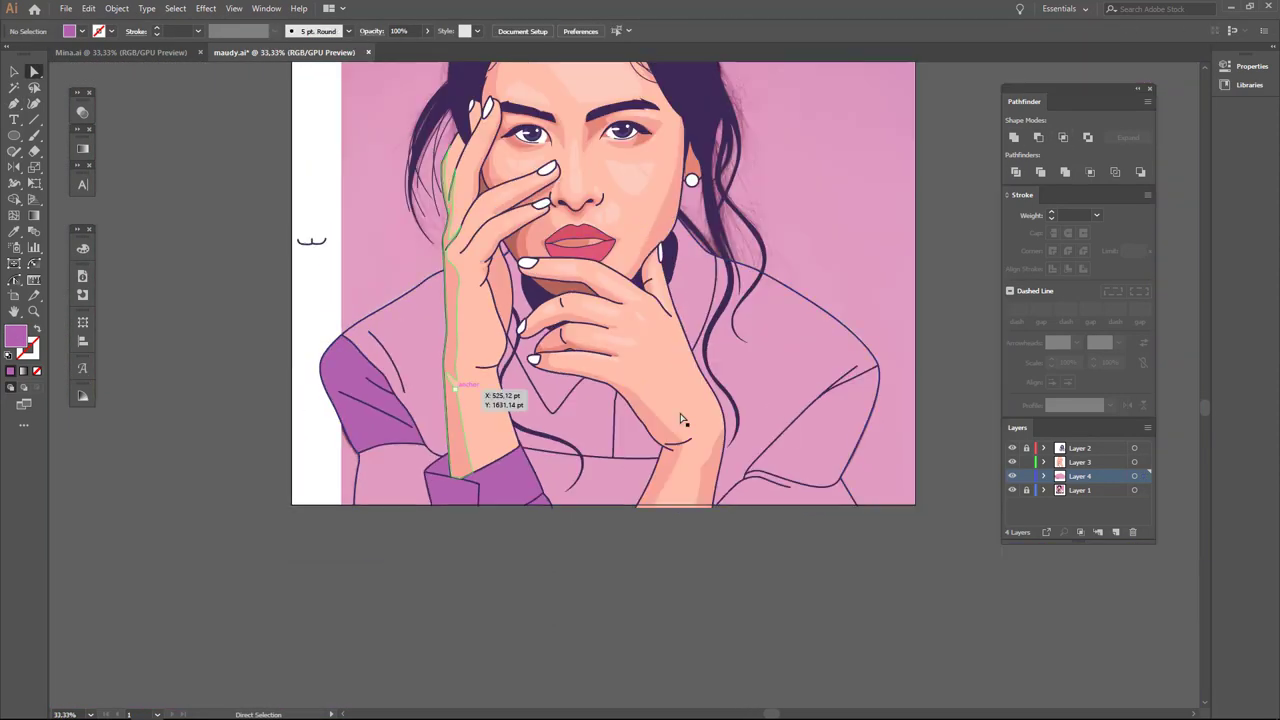
scroll(826, 463, "up", 3)
scroll(826, 463, "down", 3)
left_click(1012, 476)
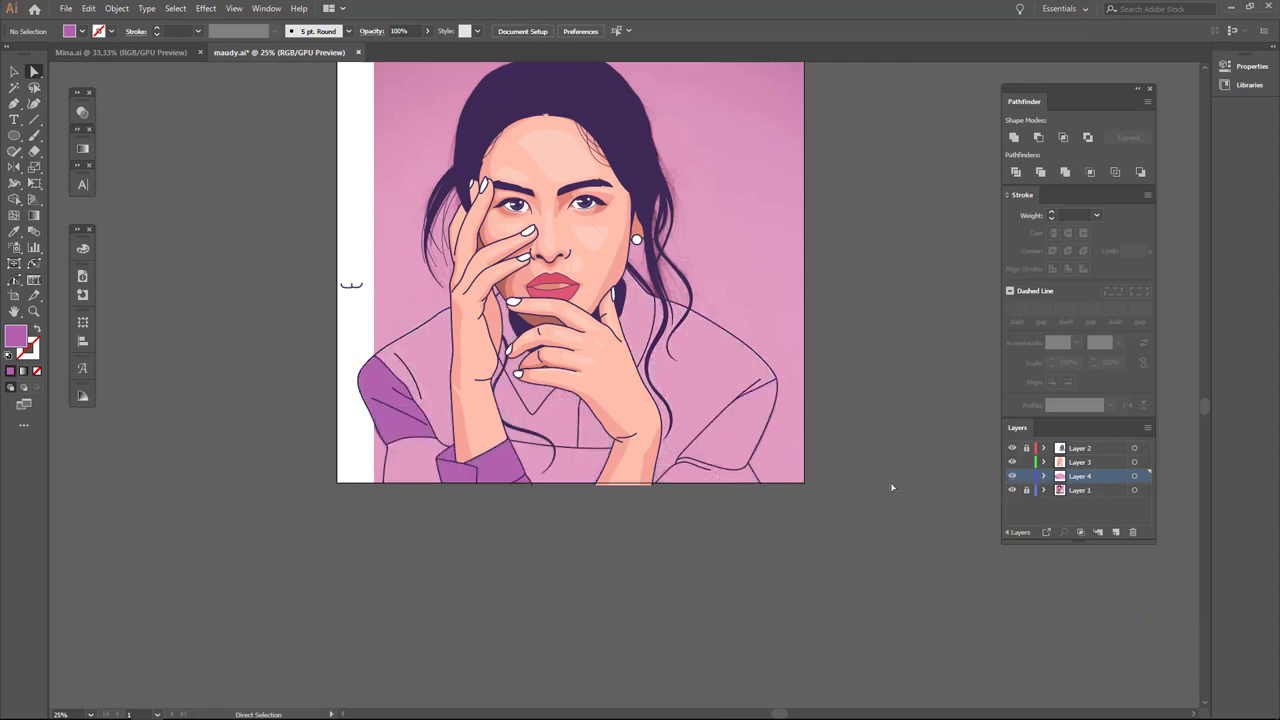
scroll(890, 482, "down", 5)
scroll(771, 257, "down", 3)
key("p")
scroll(803, 143, "down", 2)
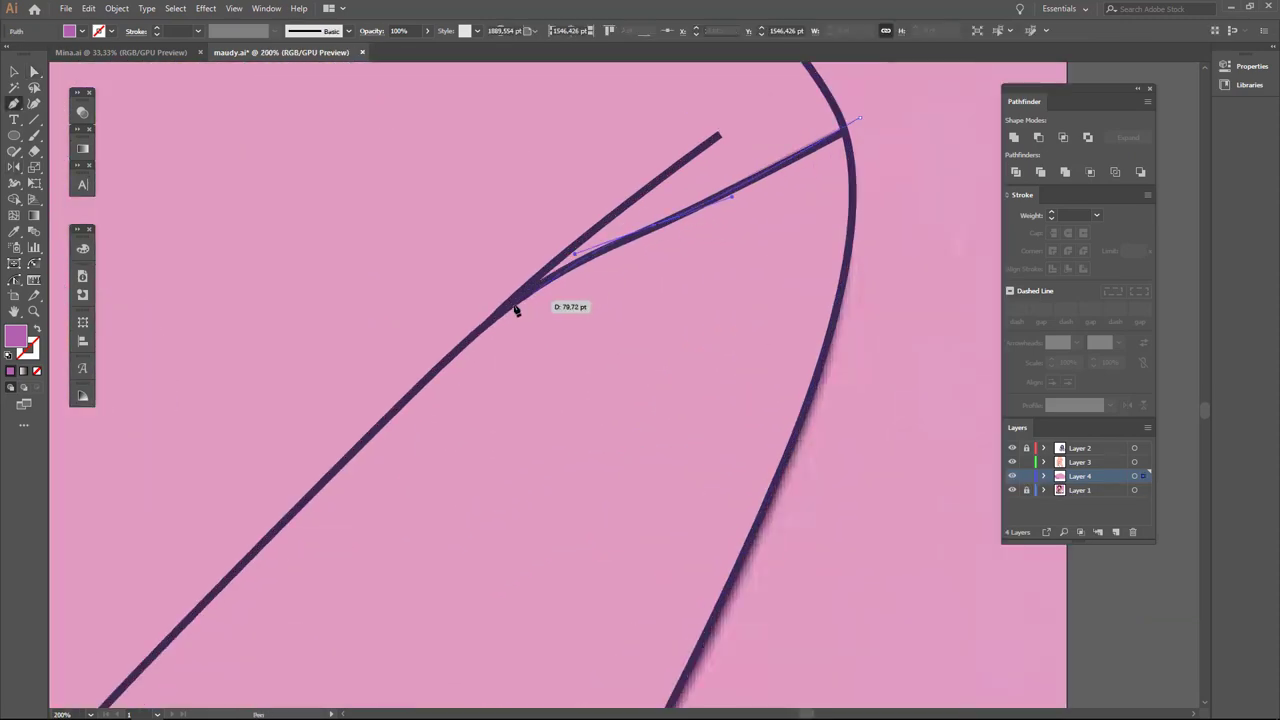
scroll(516, 311, "down", 3)
scroll(373, 455, "up", 3)
left_click(360, 430)
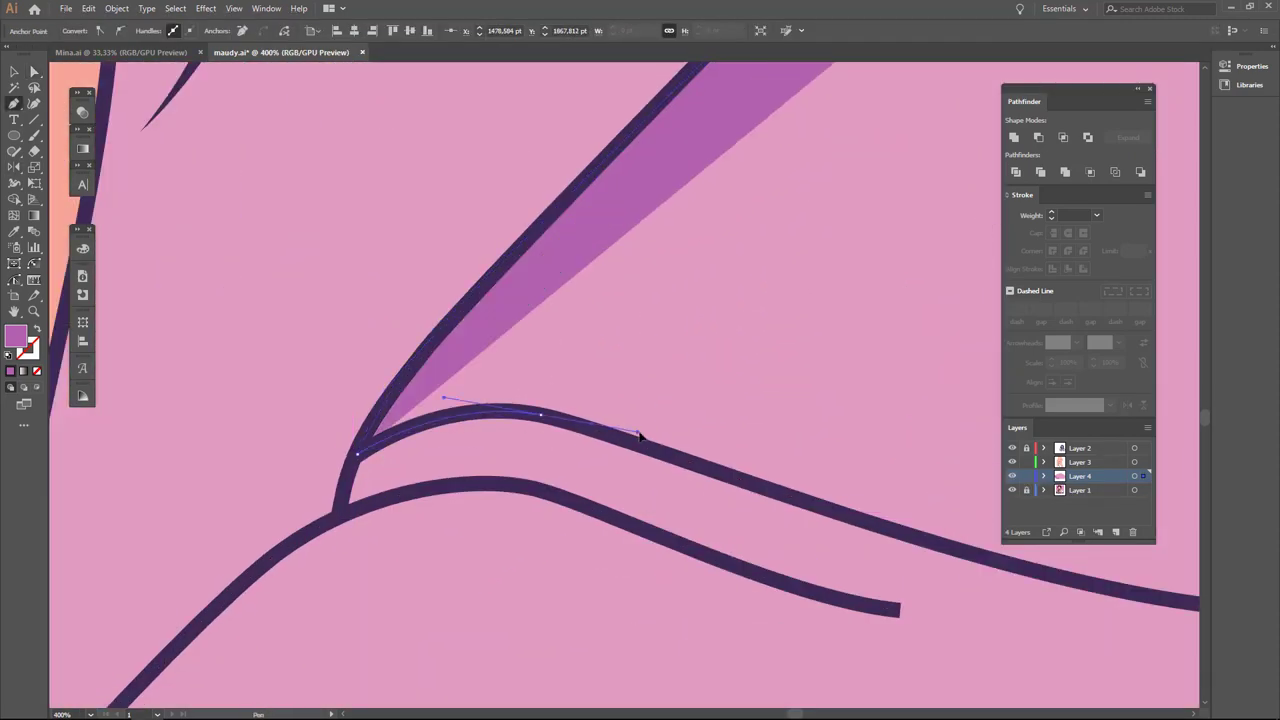
scroll(591, 486, "right", 5)
left_click_drag(386, 501, 553, 533)
left_click(742, 402)
scroll(677, 297, "down", 3)
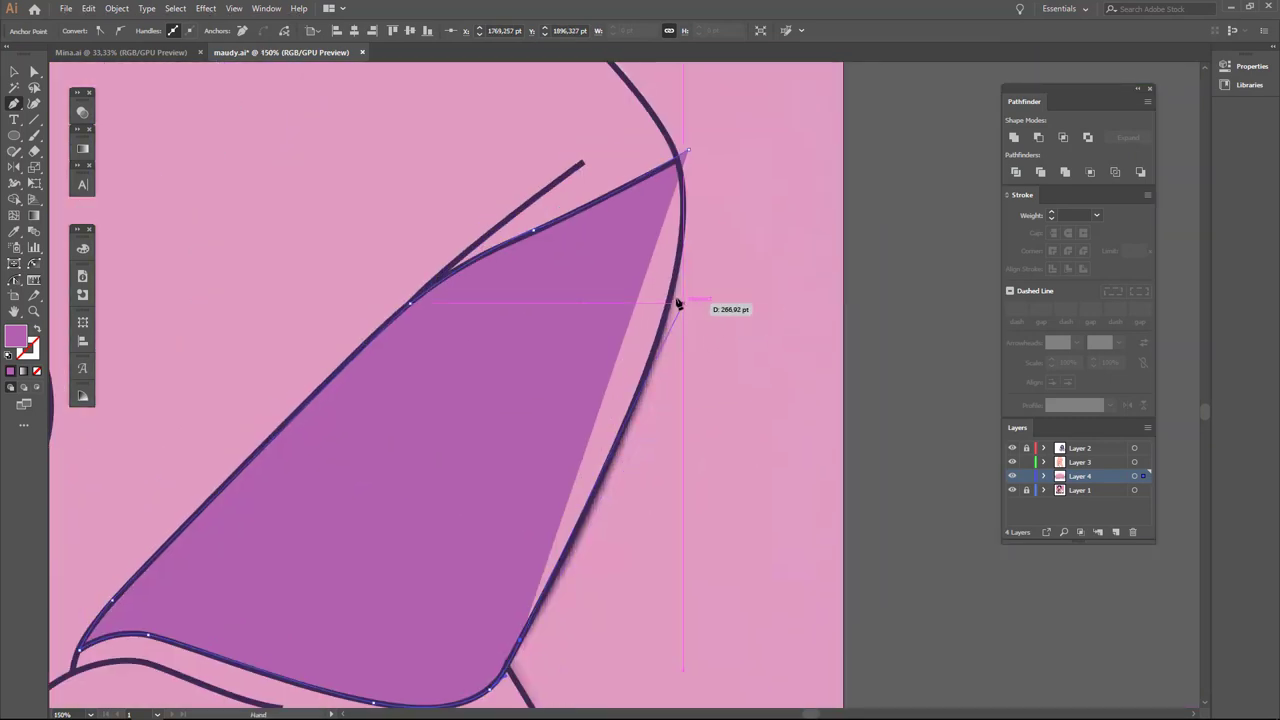
left_click(715, 265)
Move the line-art corner anchor onto the shadow junction to tidy the corner.
key("v")
key("a")
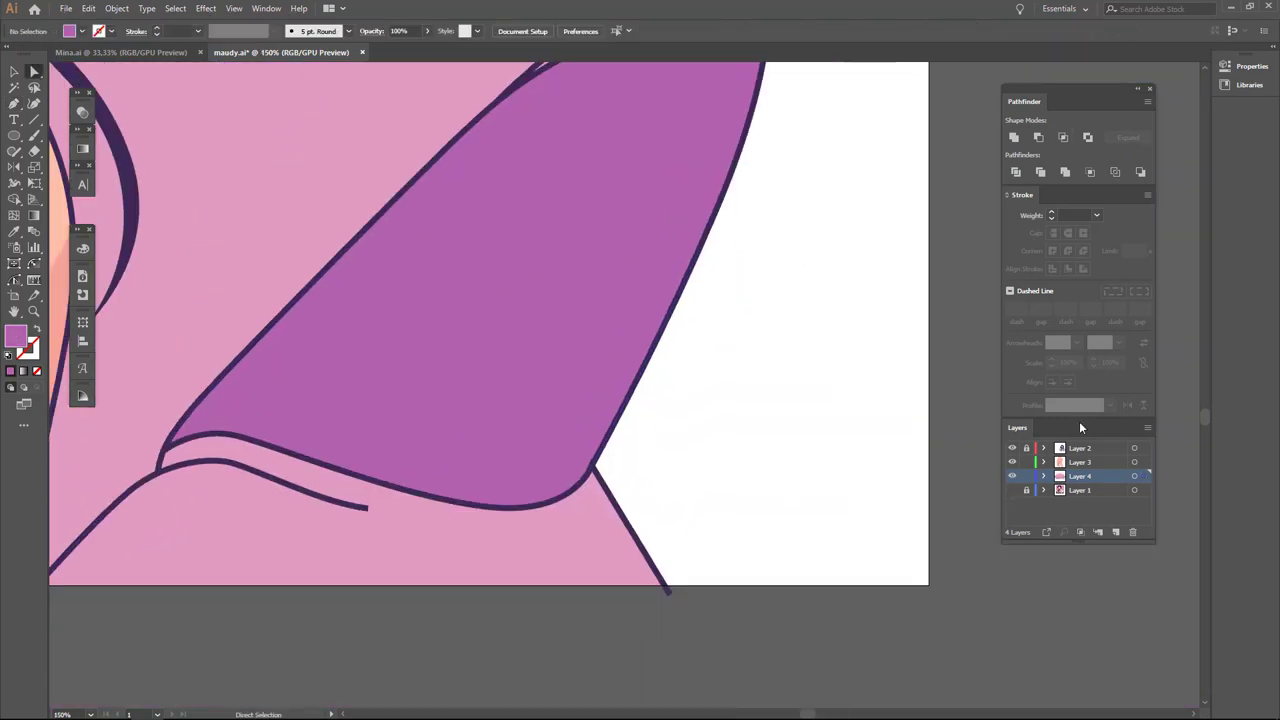
scroll(600, 455, "up", 3)
scroll(549, 500, "up", 3)
left_click(330, 347)
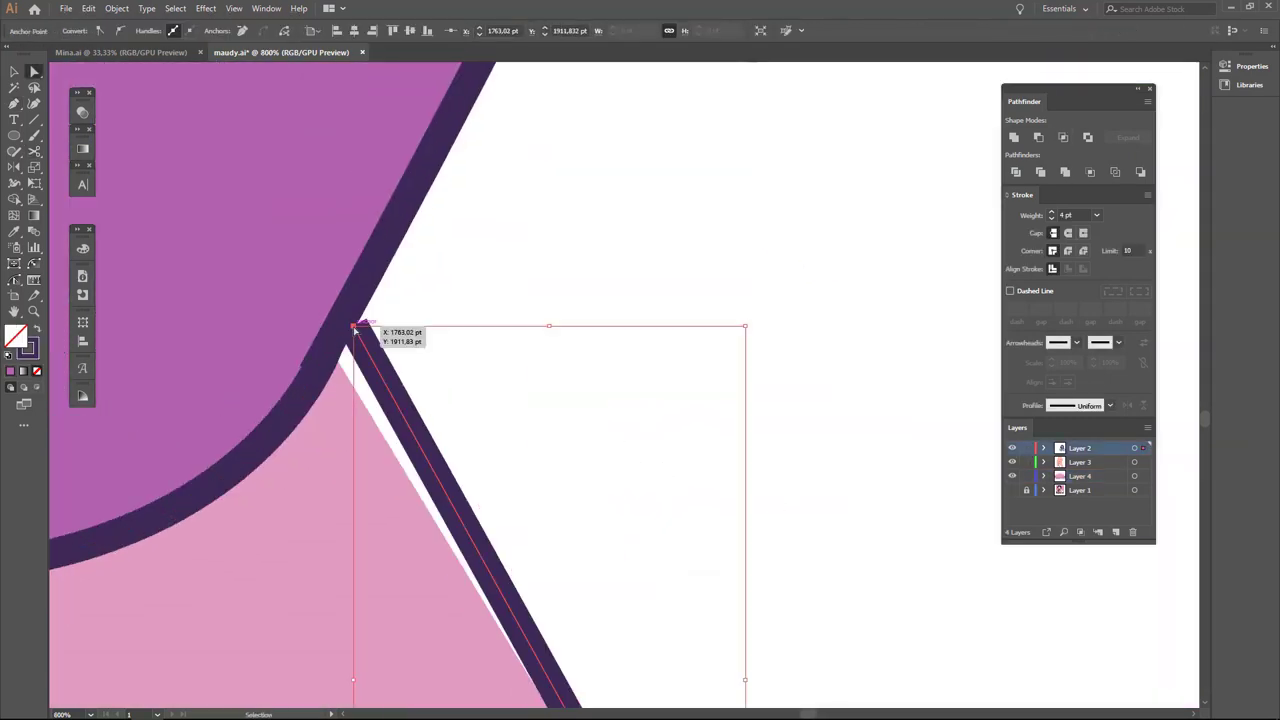
left_click(372, 300)
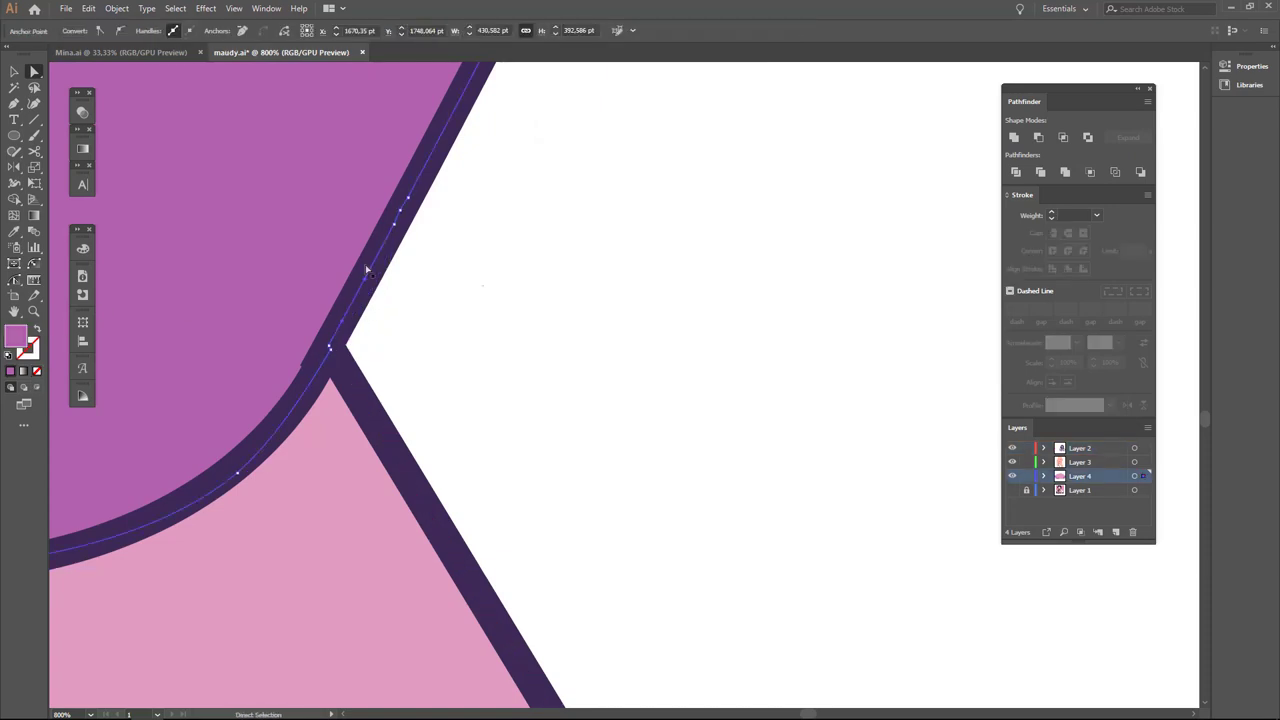
left_click_drag(320, 362, 330, 355)
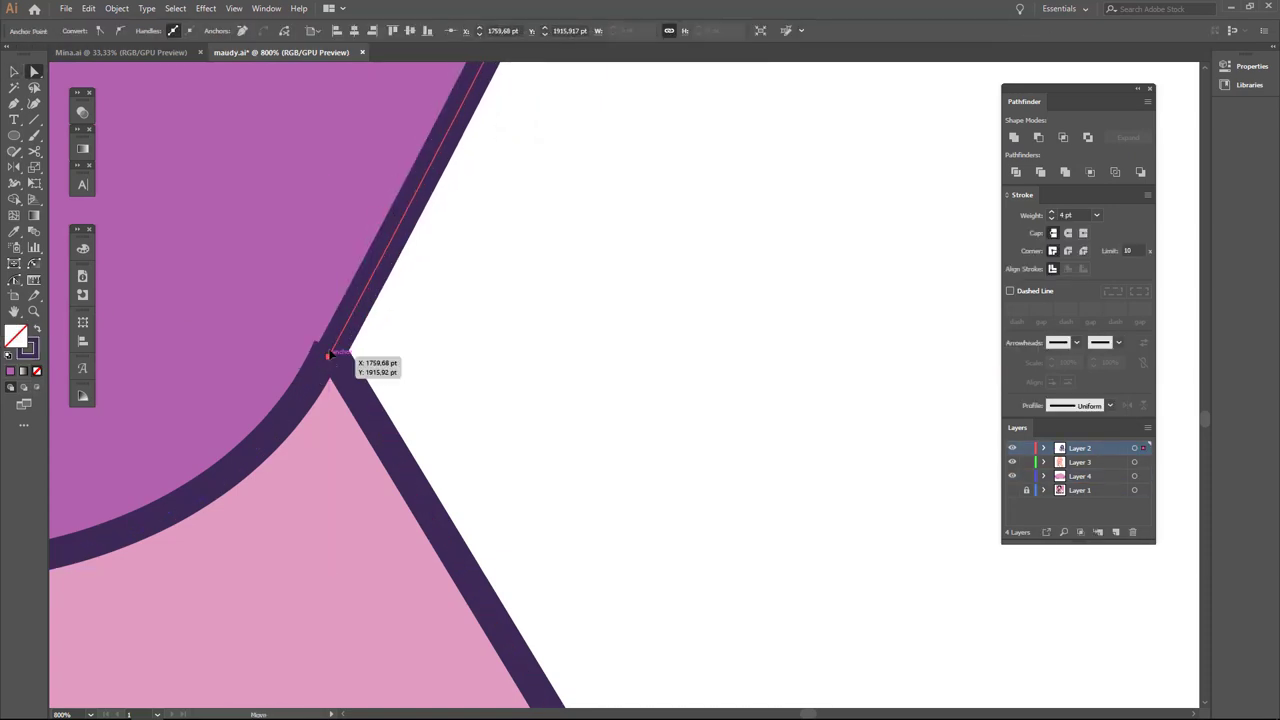
scroll(488, 332, "down", 7)
scroll(669, 371, "down", 3)
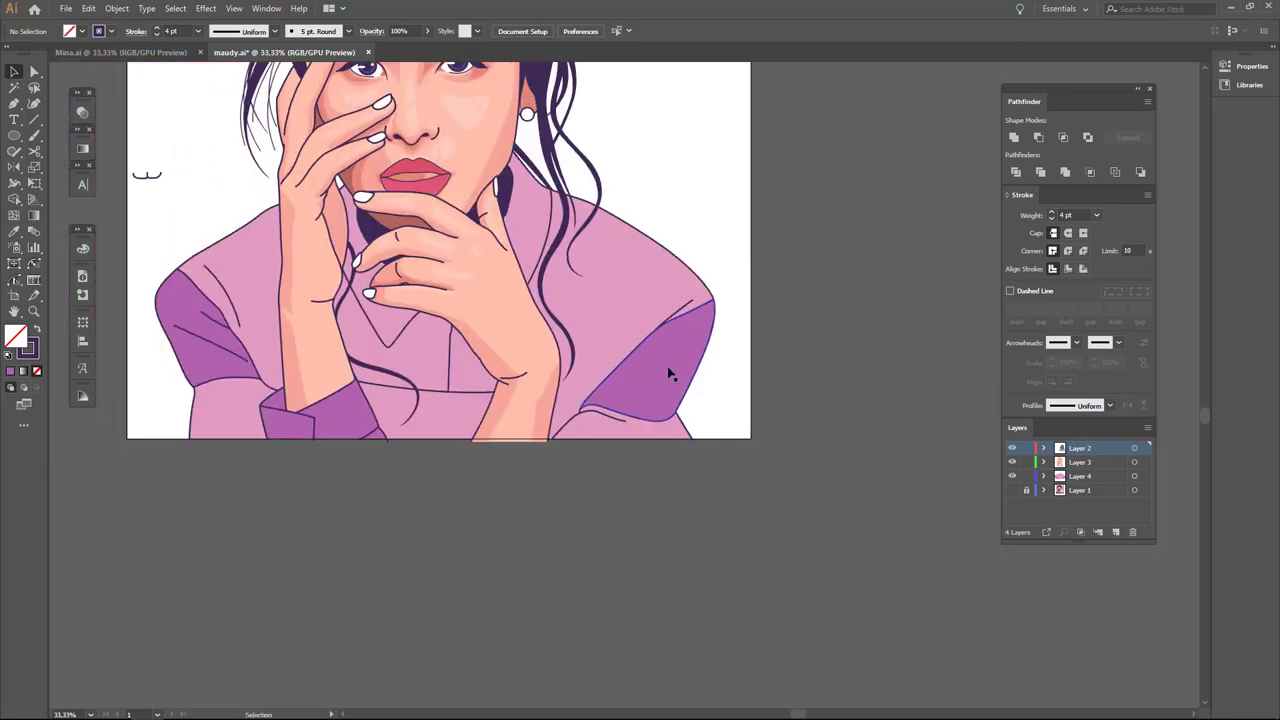
left_click(590, 320)
double_click(15, 335)
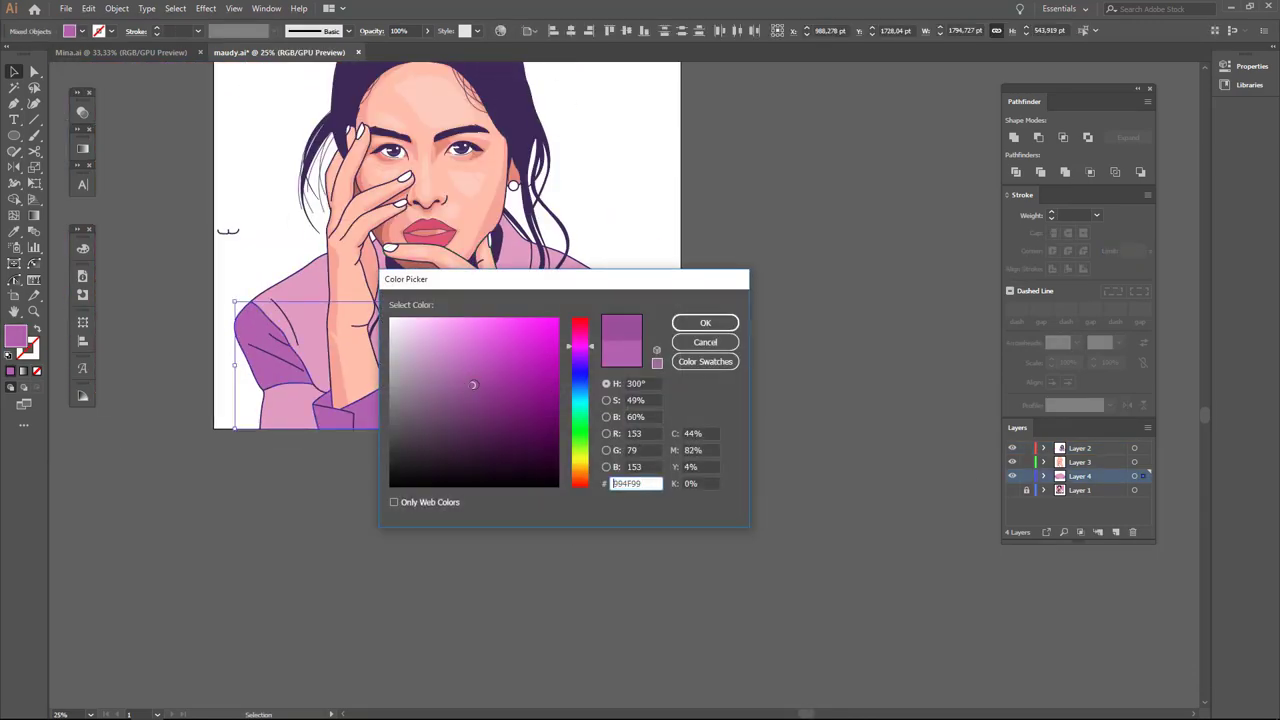
key("Return")
left_click(778, 306)
scroll(586, 366, "left", 2)
scroll(467, 351, "up", 2)
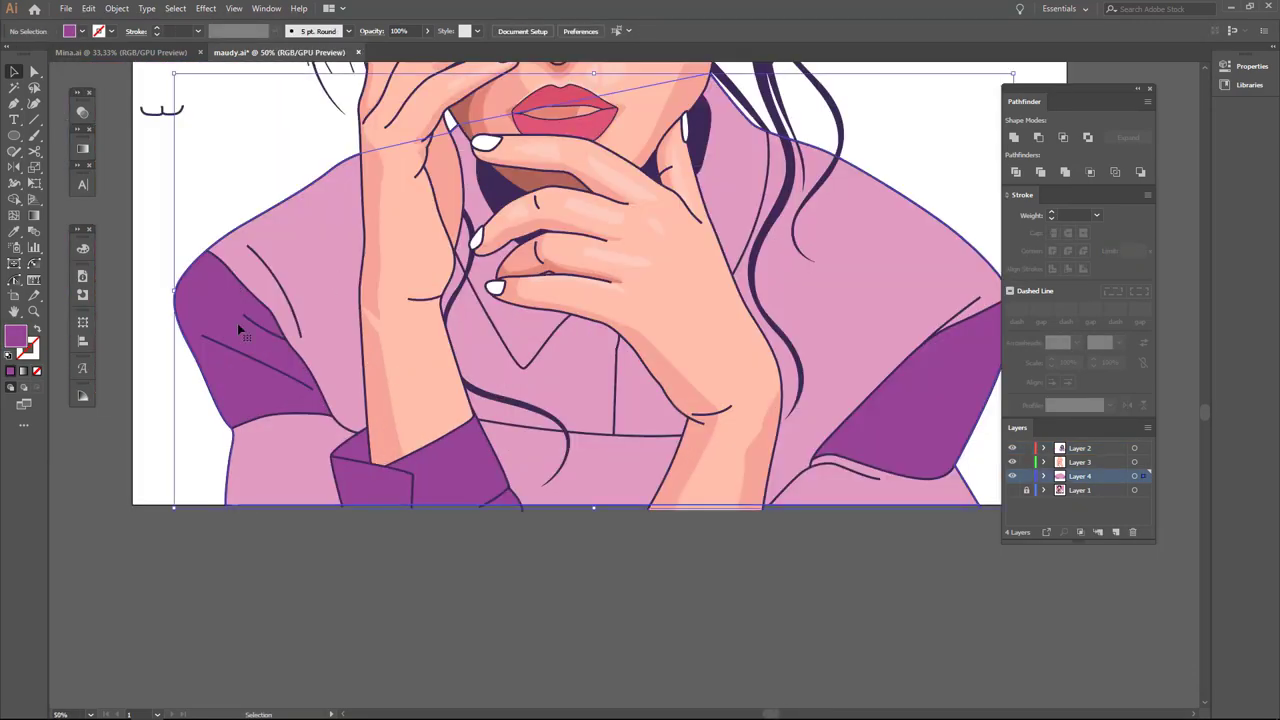
double_click(17, 335)
key("Return")
key("u")
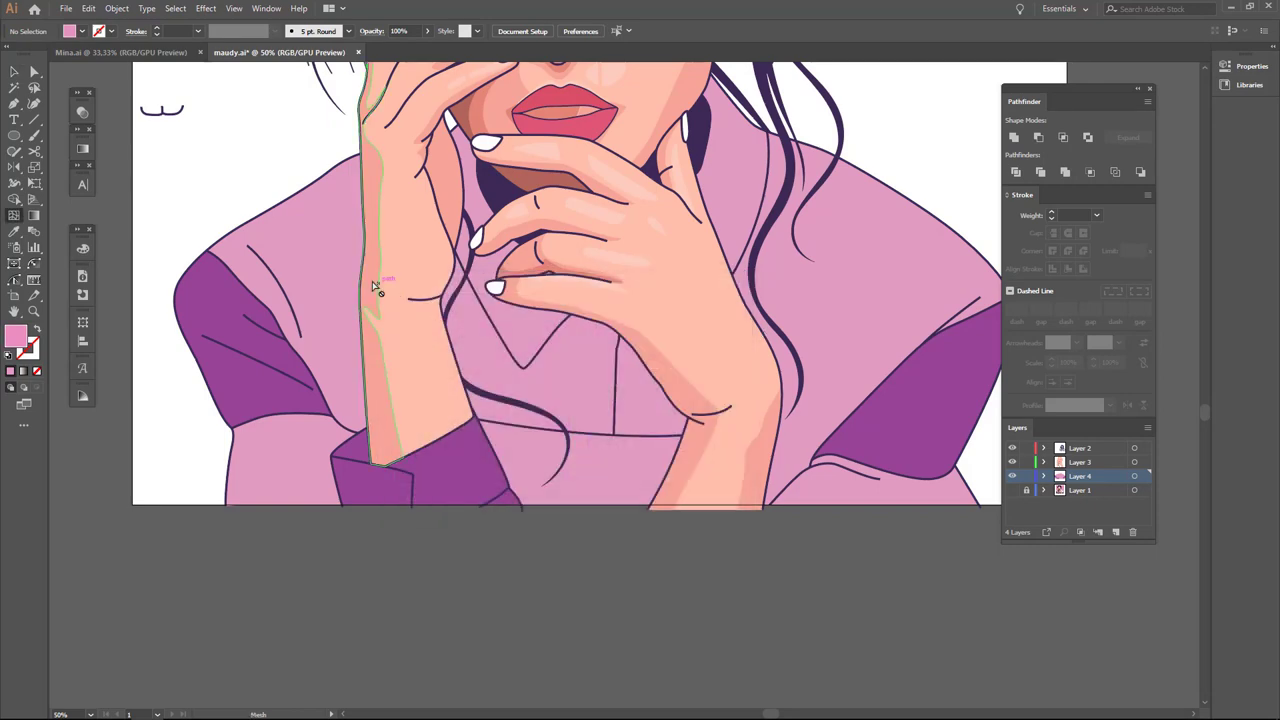
scroll(343, 460, "down", 3)
scroll(343, 460, "up", 1)
left_click(1012, 490)
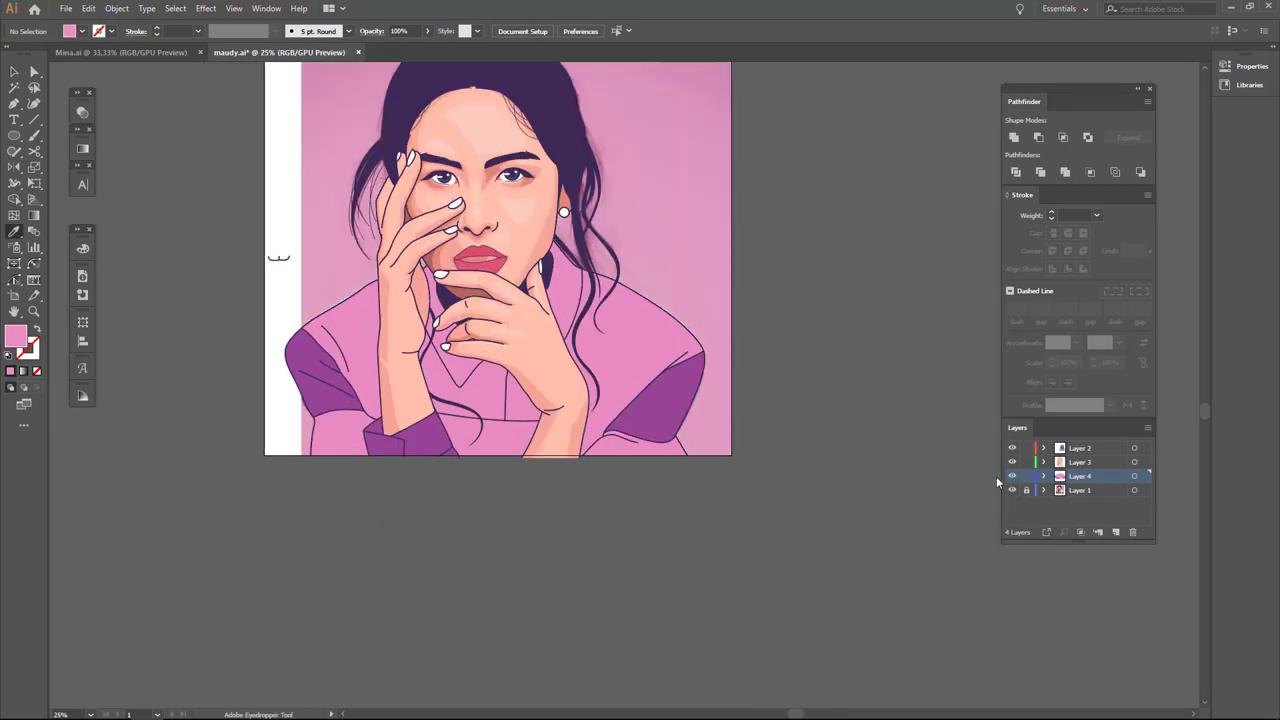
left_click(1012, 490)
left_click(684, 246)
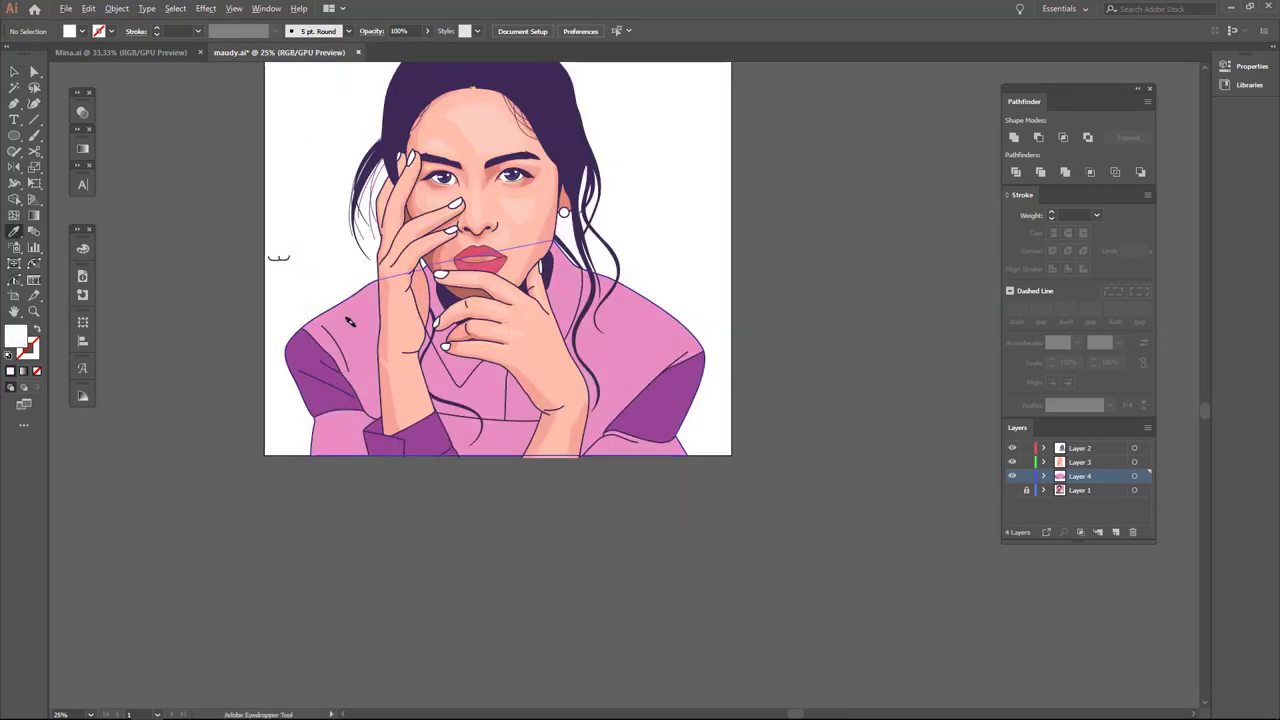
Apply a white fill to the jacket body and check it in full-colour preview.
scroll(349, 320, "down", 2)
scroll(349, 320, "up", 2)
left_click(1012, 490)
left_click(1012, 476, "ctrl")
scroll(455, 462, "up", 1)
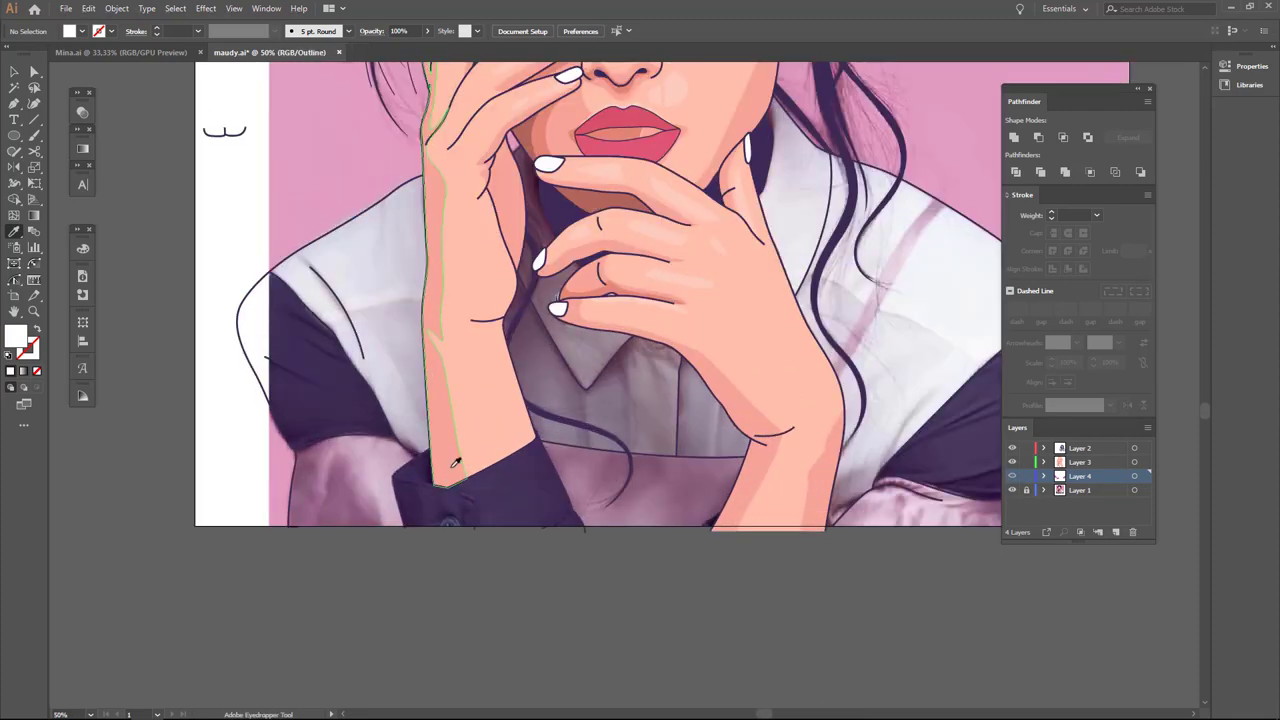
scroll(616, 428, "down", 1)
key("ctrl+y")
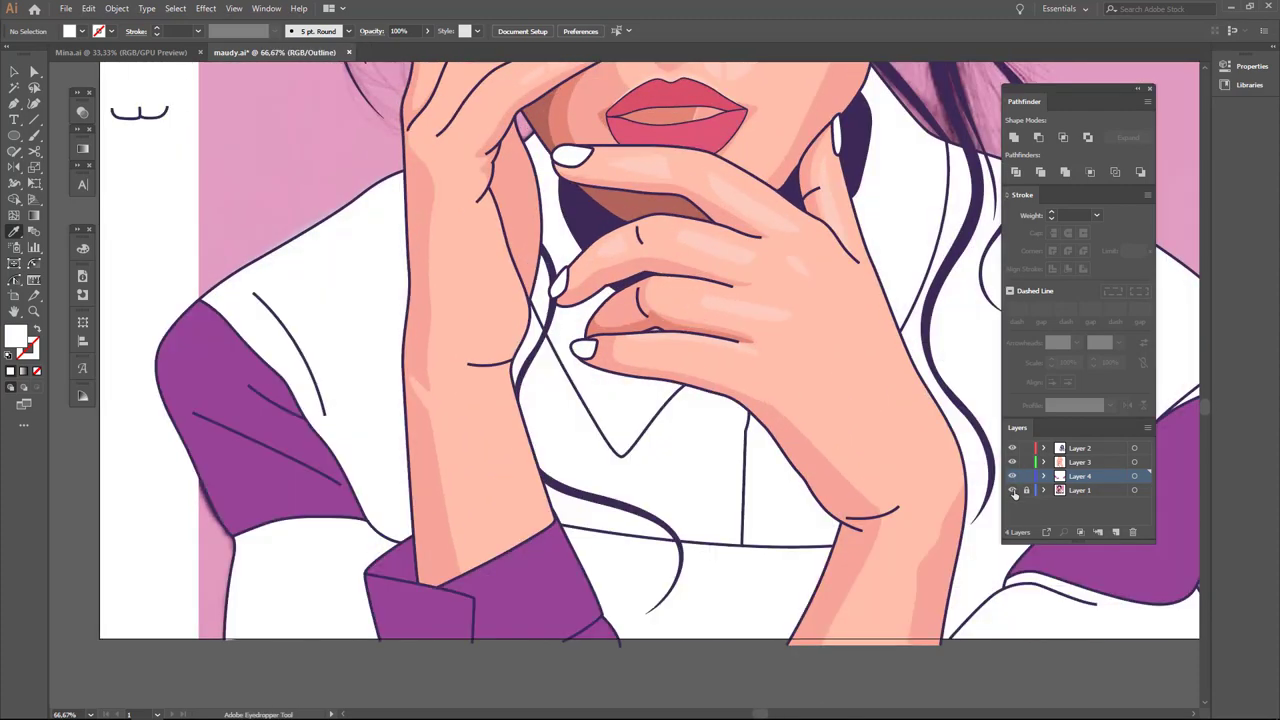
scroll(267, 349, "down", 2)
scroll(564, 420, "up", 3)
Set the fill colour to darker purple #823284.
double_click(20, 338)
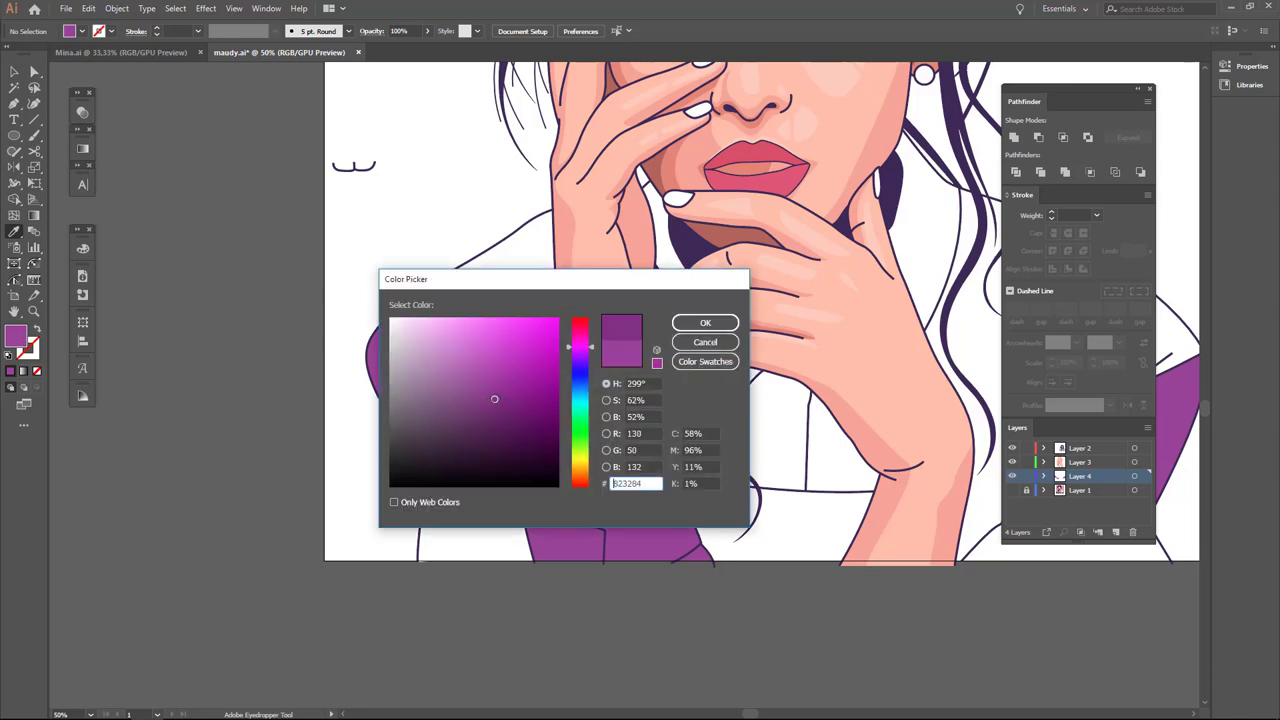
left_click(705, 322)
key("ctrl+y")
scroll(398, 427, "up", 2)
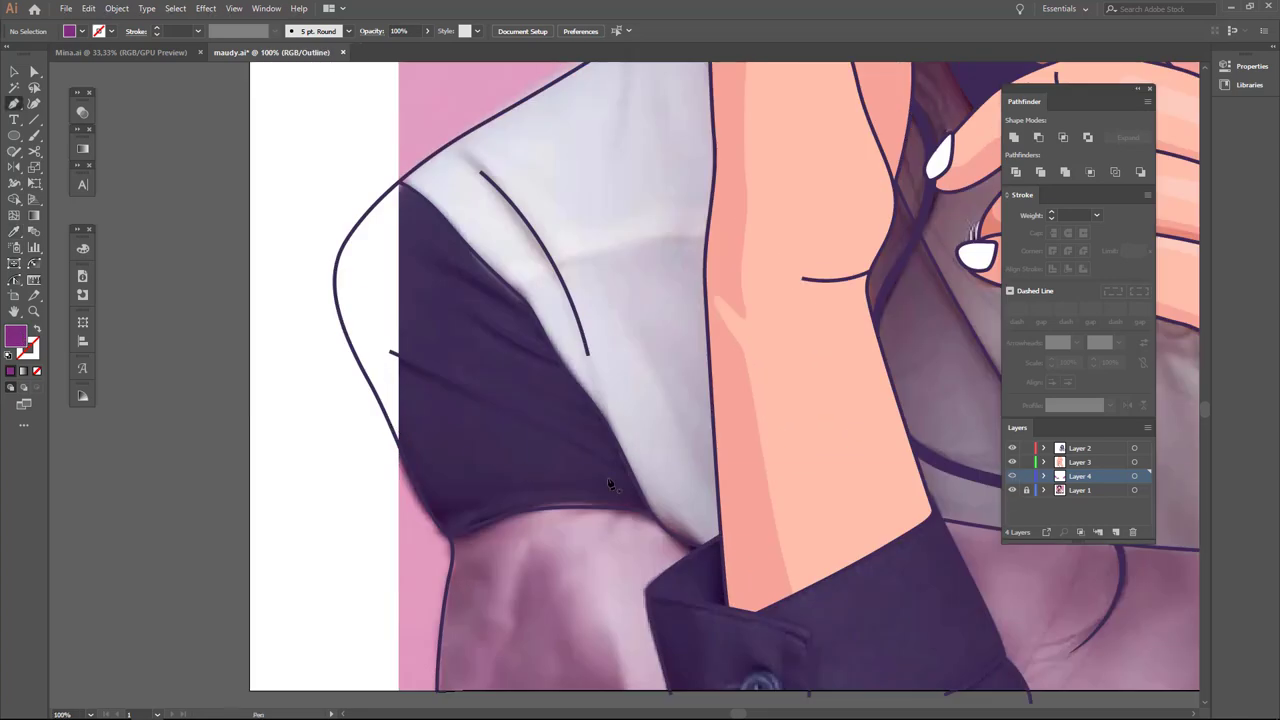
scroll(615, 487, "up", 1)
scroll(620, 490, "up", 1)
Draw a curved #823284 fold shape on the left sleeve and bulge its lower edge downward.
left_click(386, 246)
left_click_drag(598, 391, 625, 414)
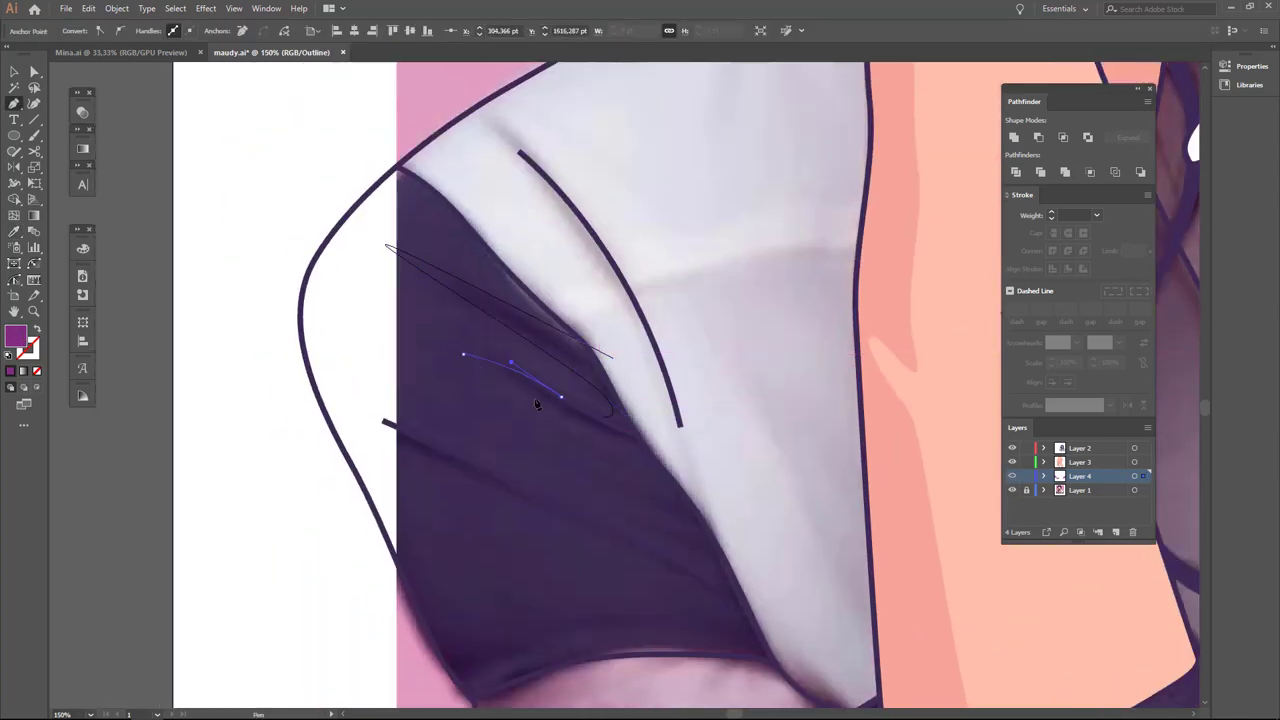
left_click_drag(705, 622, 724, 550)
left_click_drag(617, 555, 466, 553)
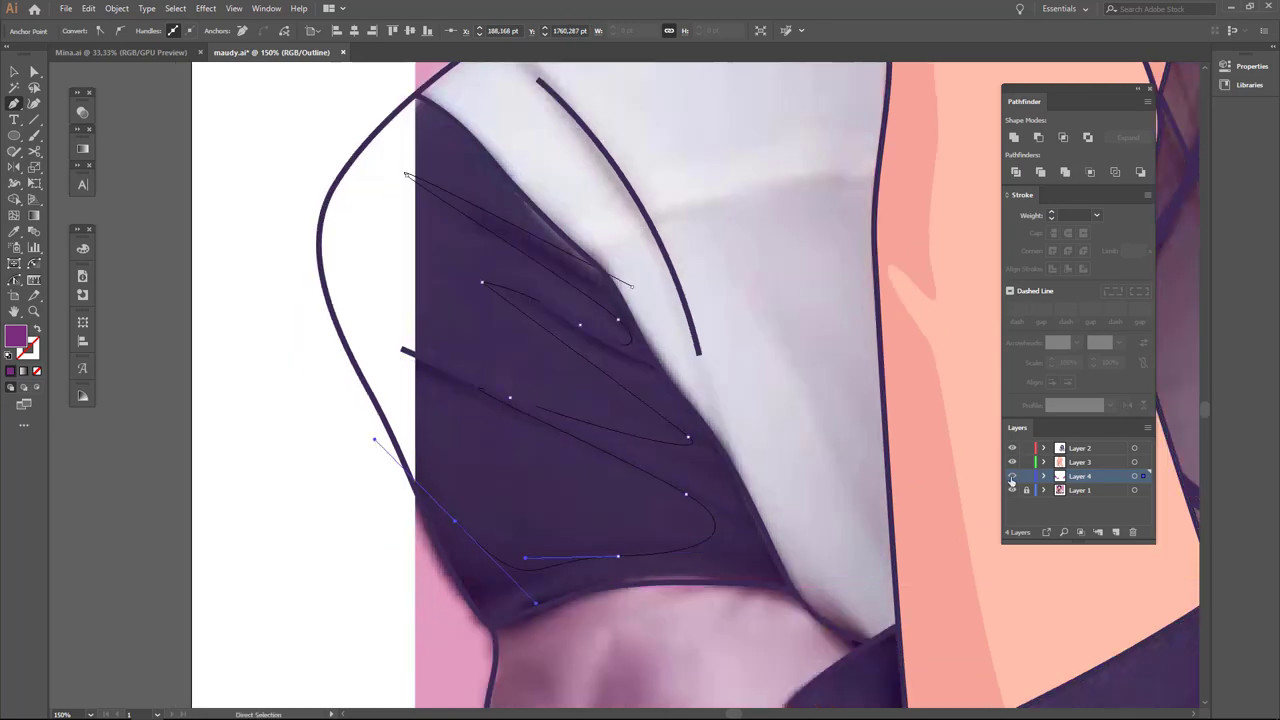
key("ctrl+y")
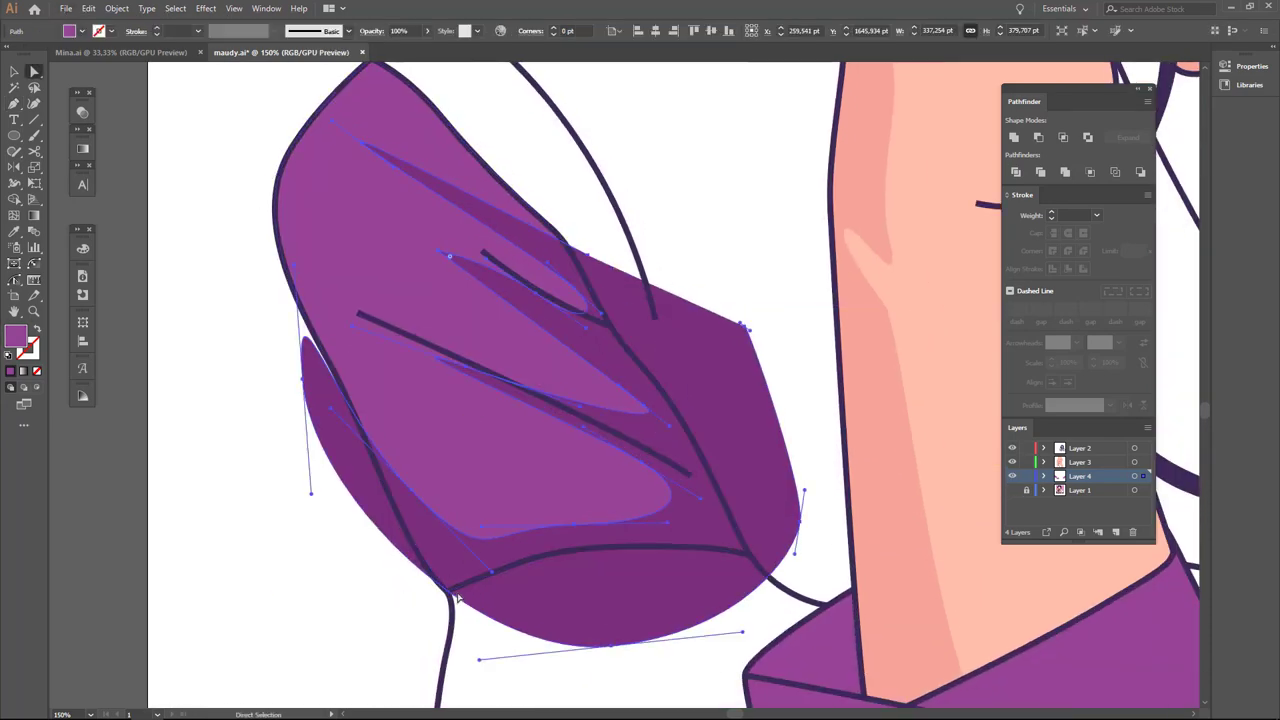
left_click_drag(610, 645, 611, 678)
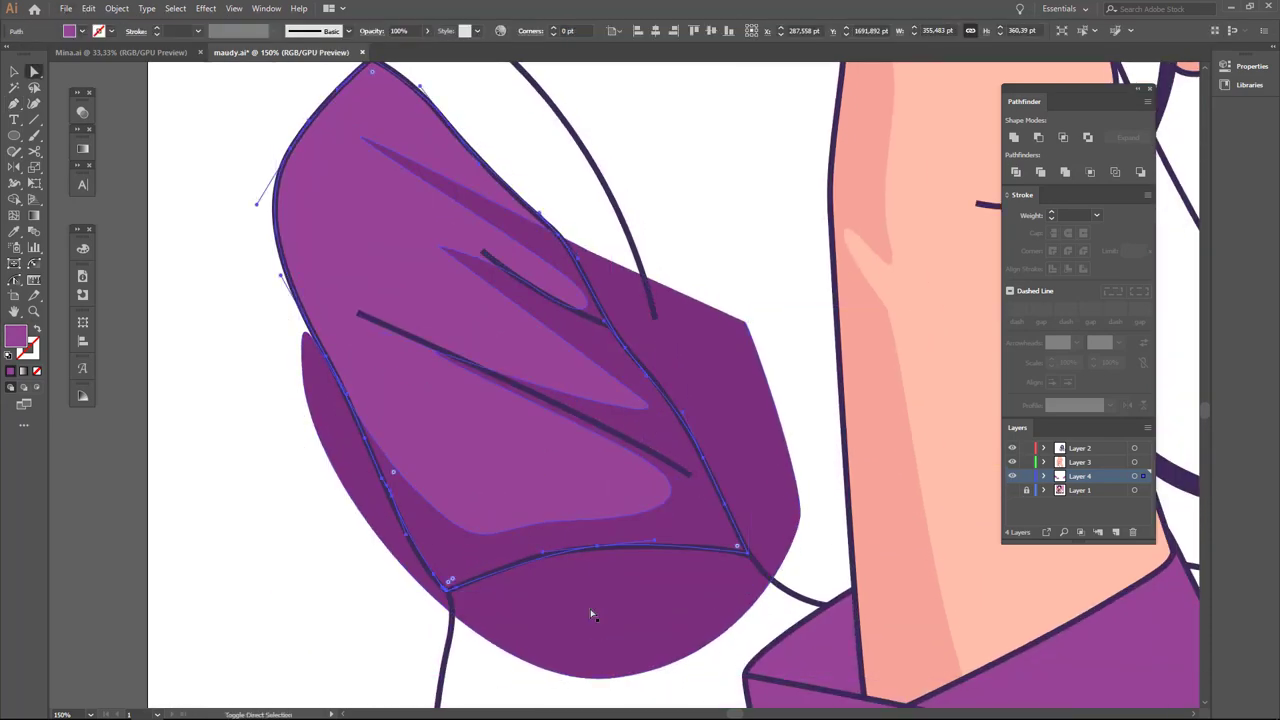
key("ctrl+shift+a")
key("ctrl+minus")
key("ctrl+y")
key("ctrl+minus")
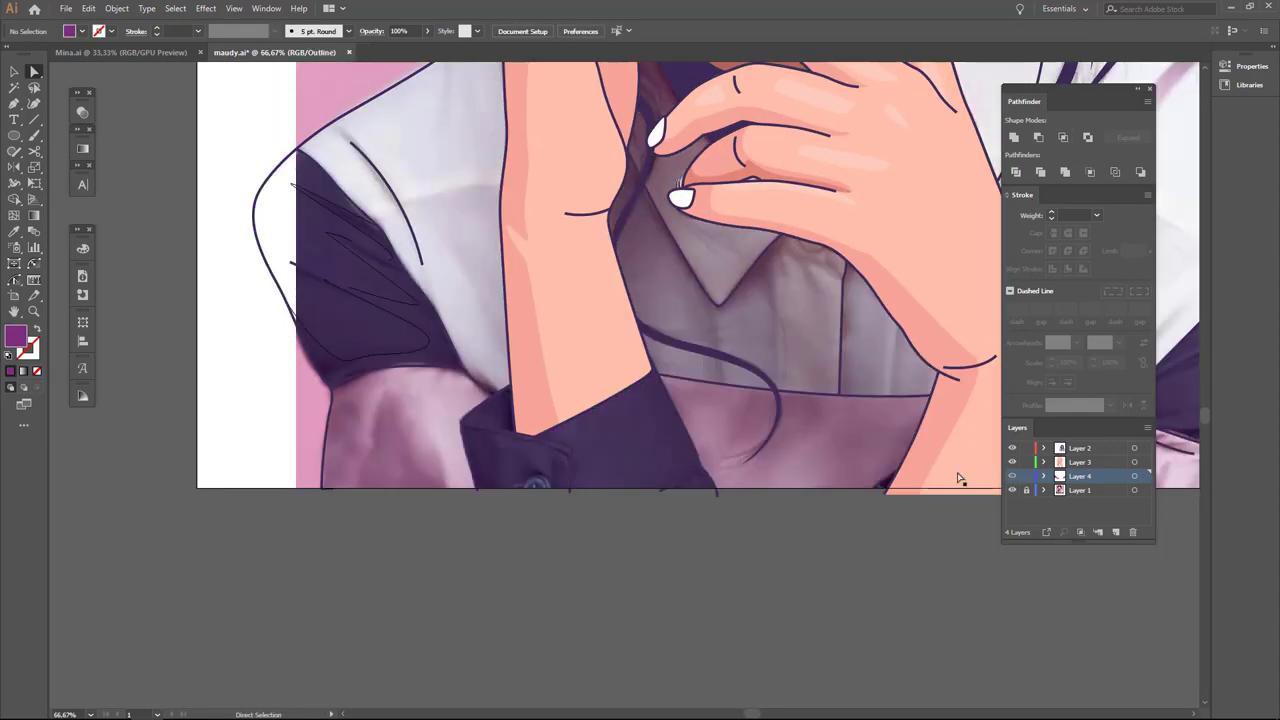
Draw a shading path down the left cuff's edge.
key("ctrl+plus")
key("ctrl+plus")
key("o")
key("ctrl+plus")
left_click(288, 480)
left_click(296, 532)
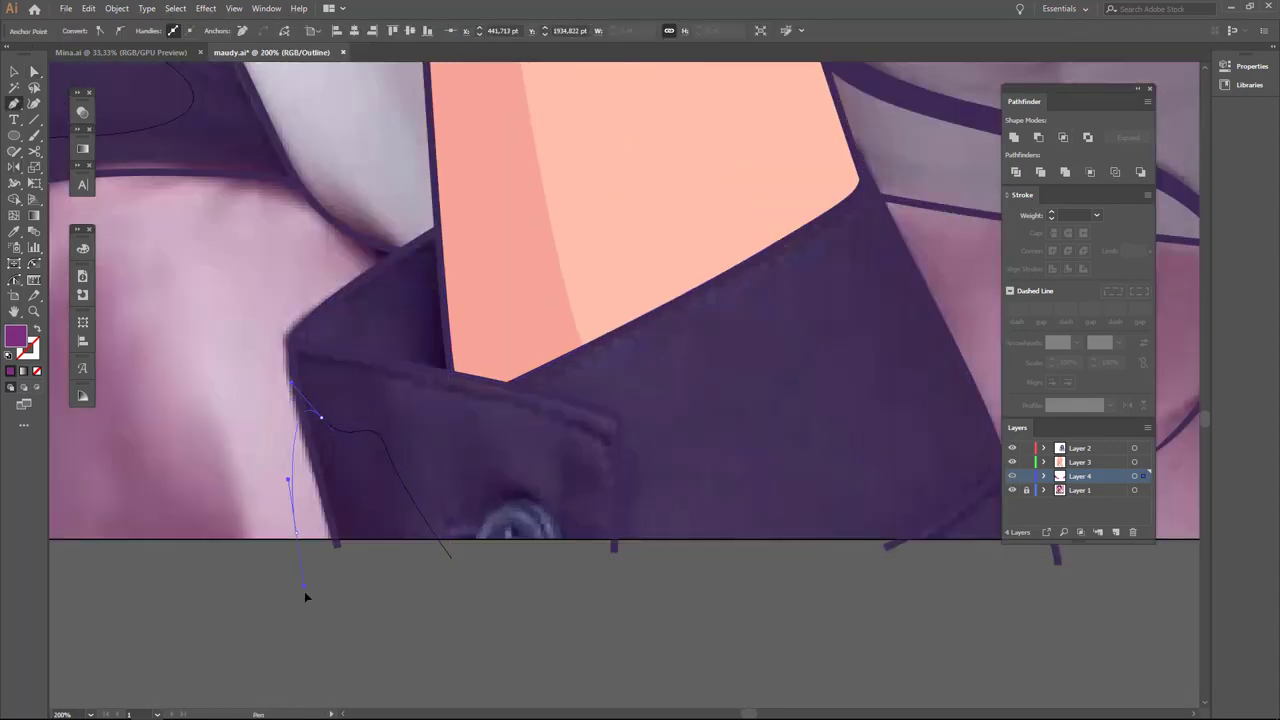
key("ctrl+shift+a")
Draw and close a curved darker shading shape at the cuff corner.
key("ctrl+y")
key("ctrl+plus")
key("ctrl+plus")
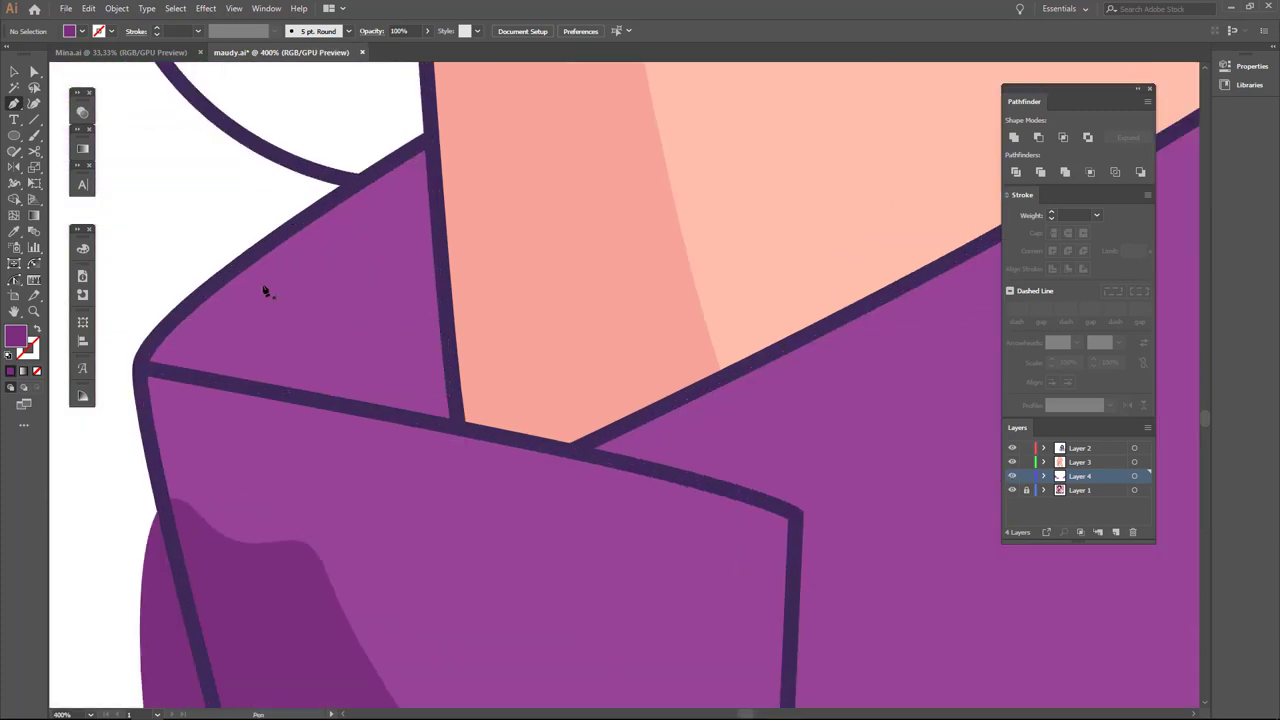
left_click(393, 414)
left_click_drag(453, 407, 448, 376)
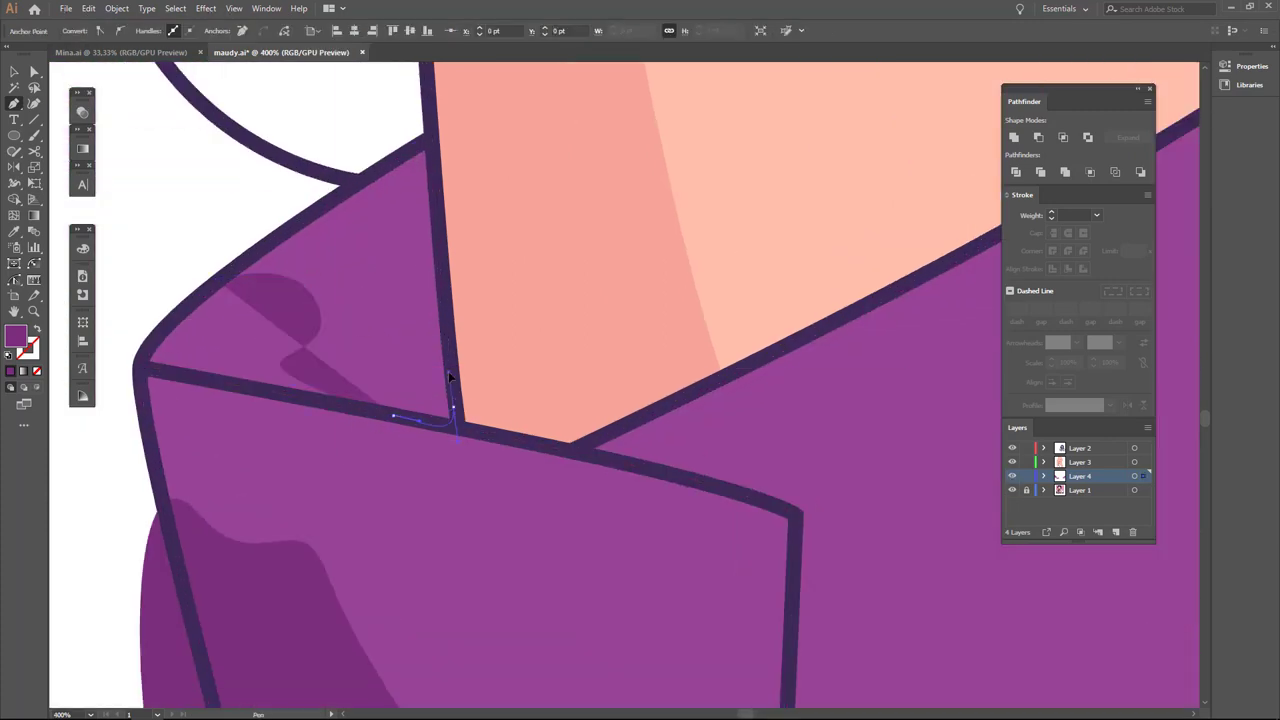
left_click(427, 146)
key("v")
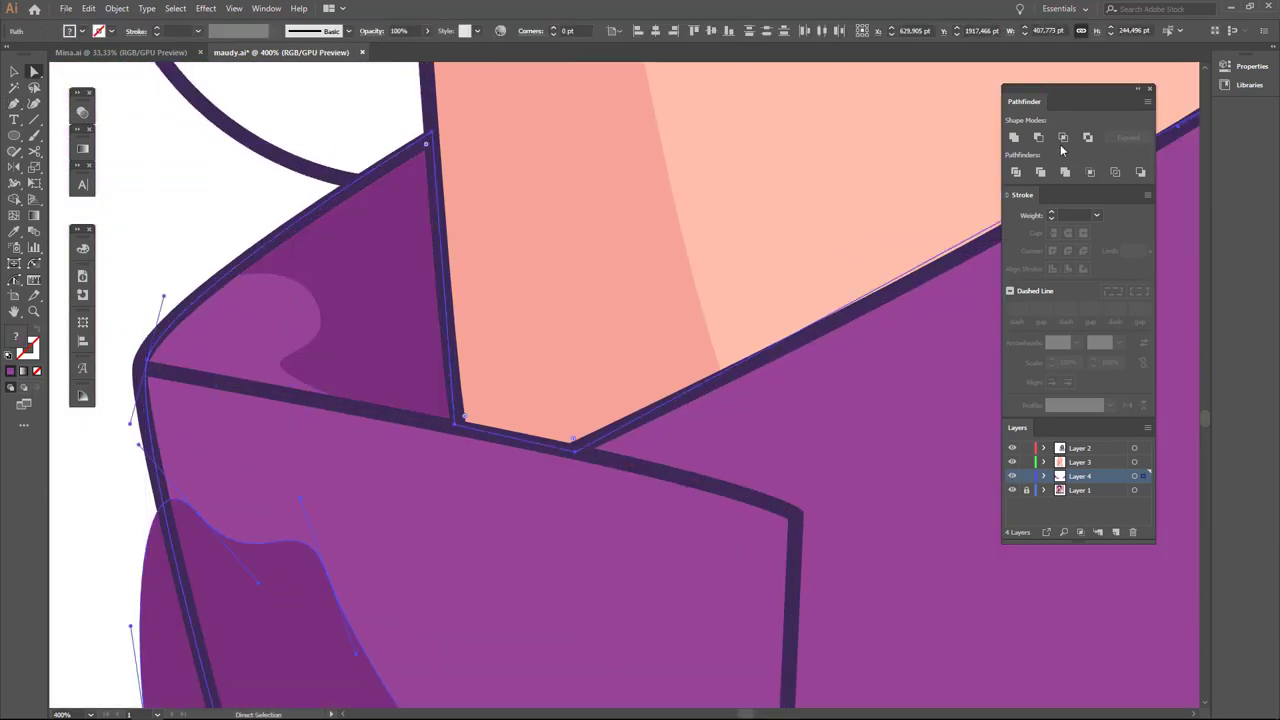
key("ctrl+minus")
left_click(200, 314)
left_click(420, 420)
left_click(492, 395)
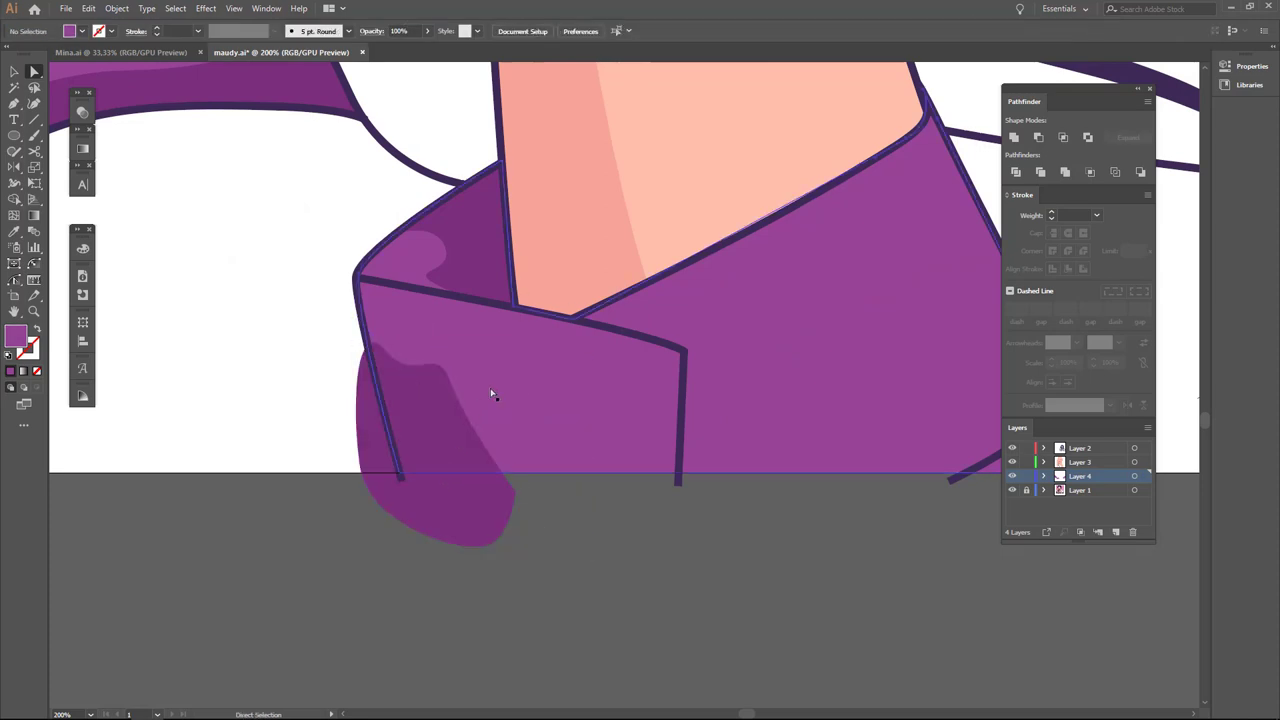
Draw a round button circle and place it on the cuff's lower edge.
key("l")
scroll(485, 462, "up", 1)
scroll(485, 462, "up", 1)
left_click_drag(576, 382, 742, 548)
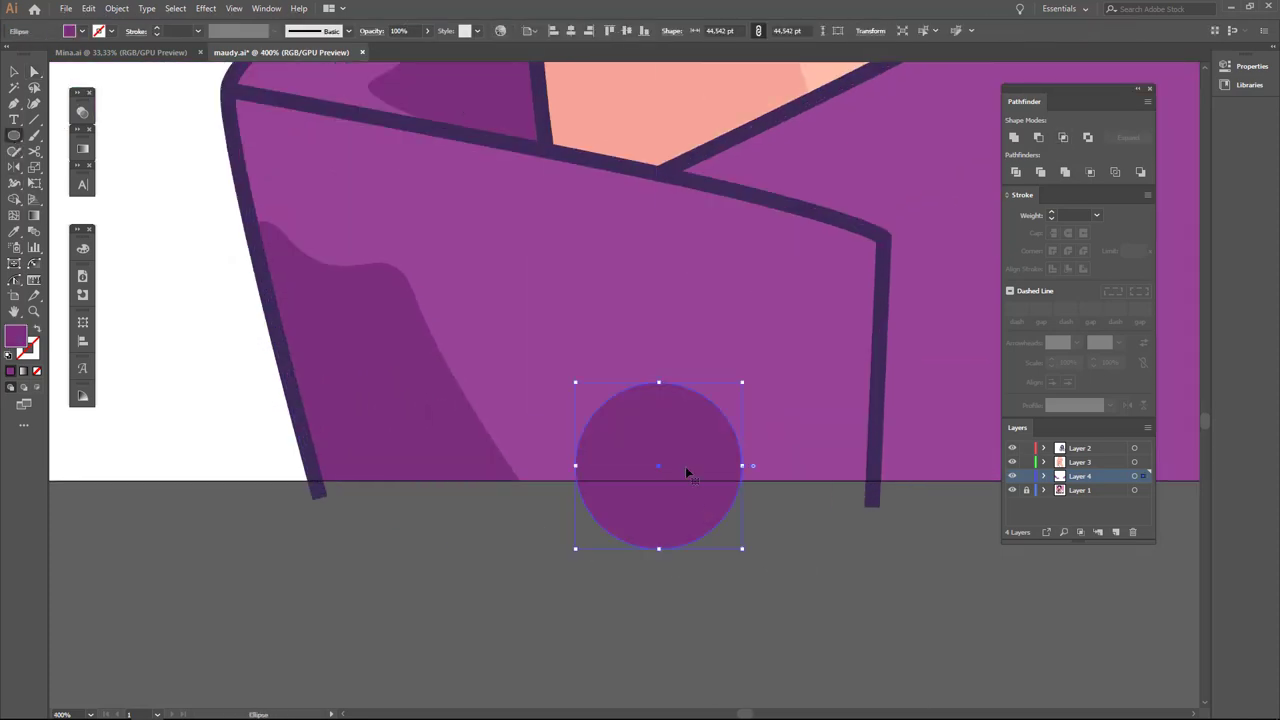
key("a")
left_click_drag(687, 472, 746, 490)
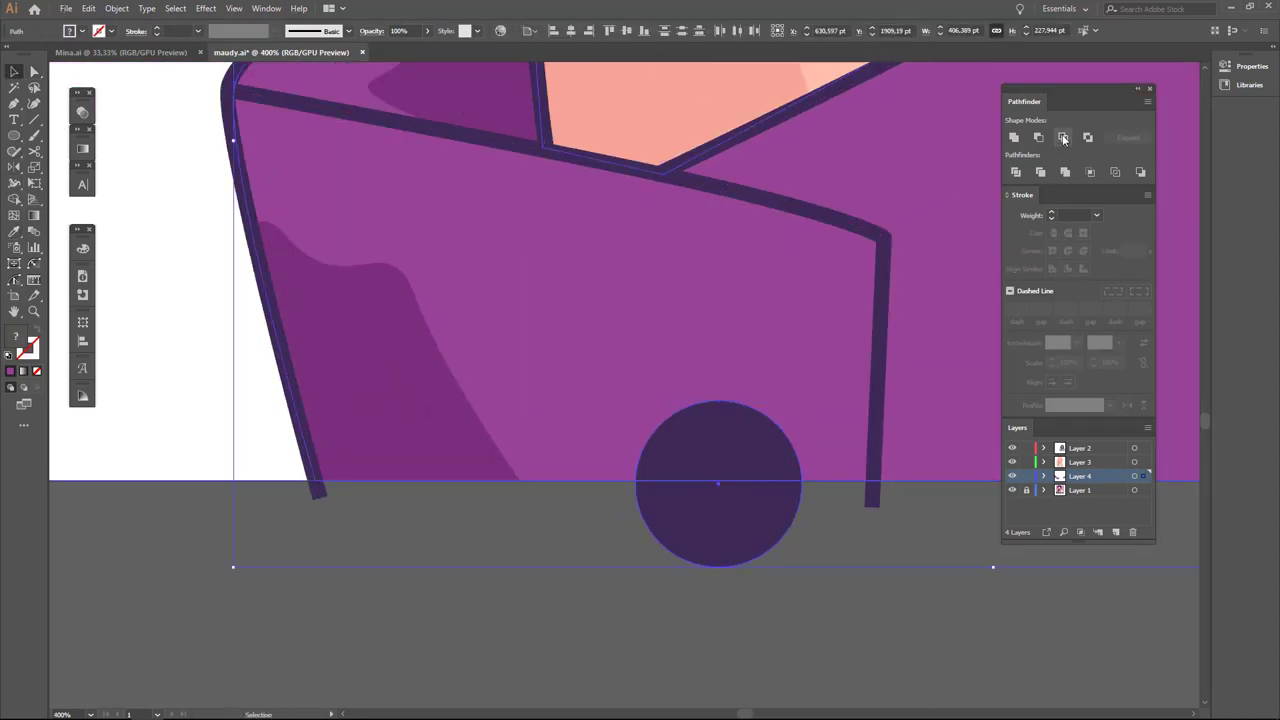
scroll(568, 548, "down", 3)
scroll(764, 573, "down", 2)
scroll(361, 586, "up", 3)
left_click(361, 586)
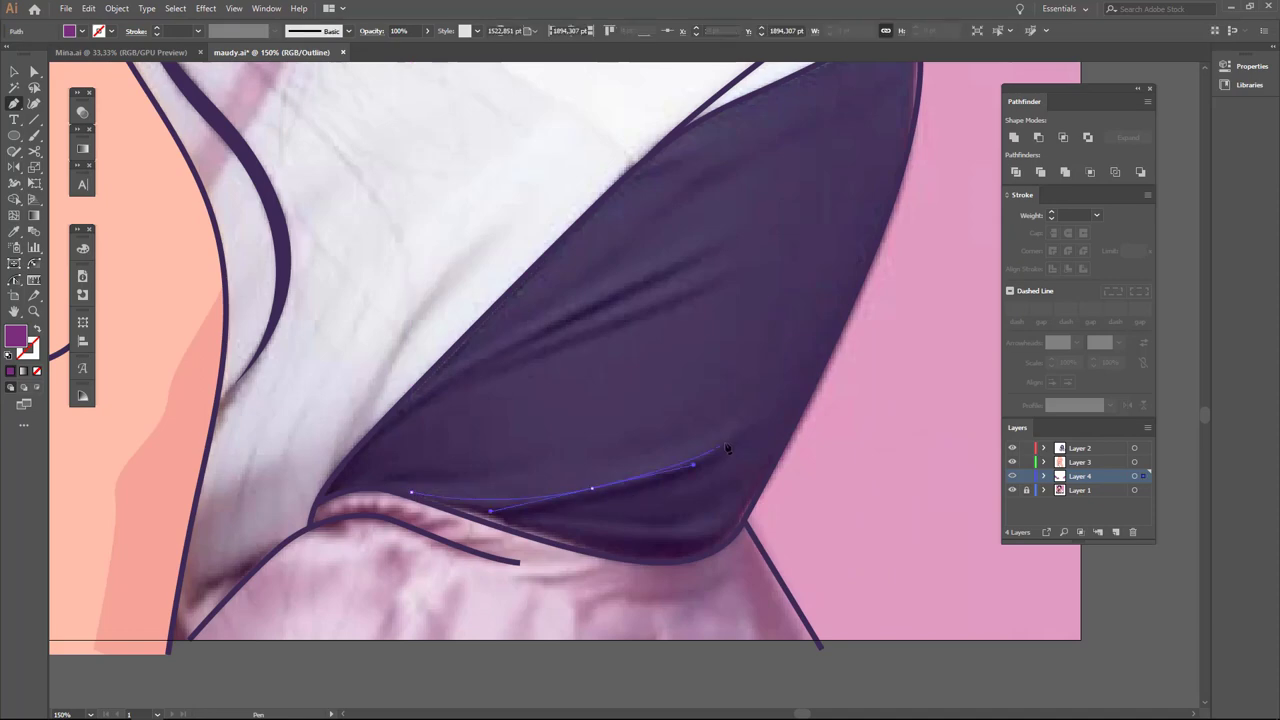
Curve a fold line along the right sleeve and hide the reference photo to check it.
left_click_drag(727, 449, 701, 535)
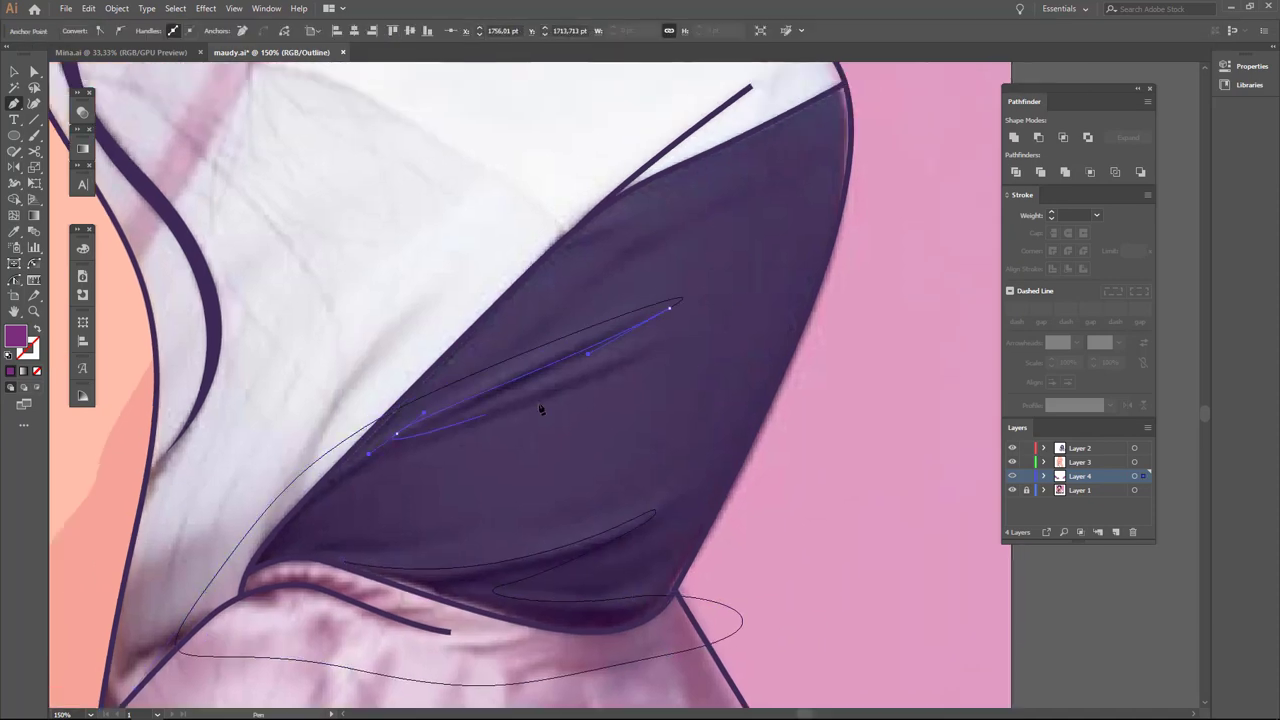
left_click(1012, 489)
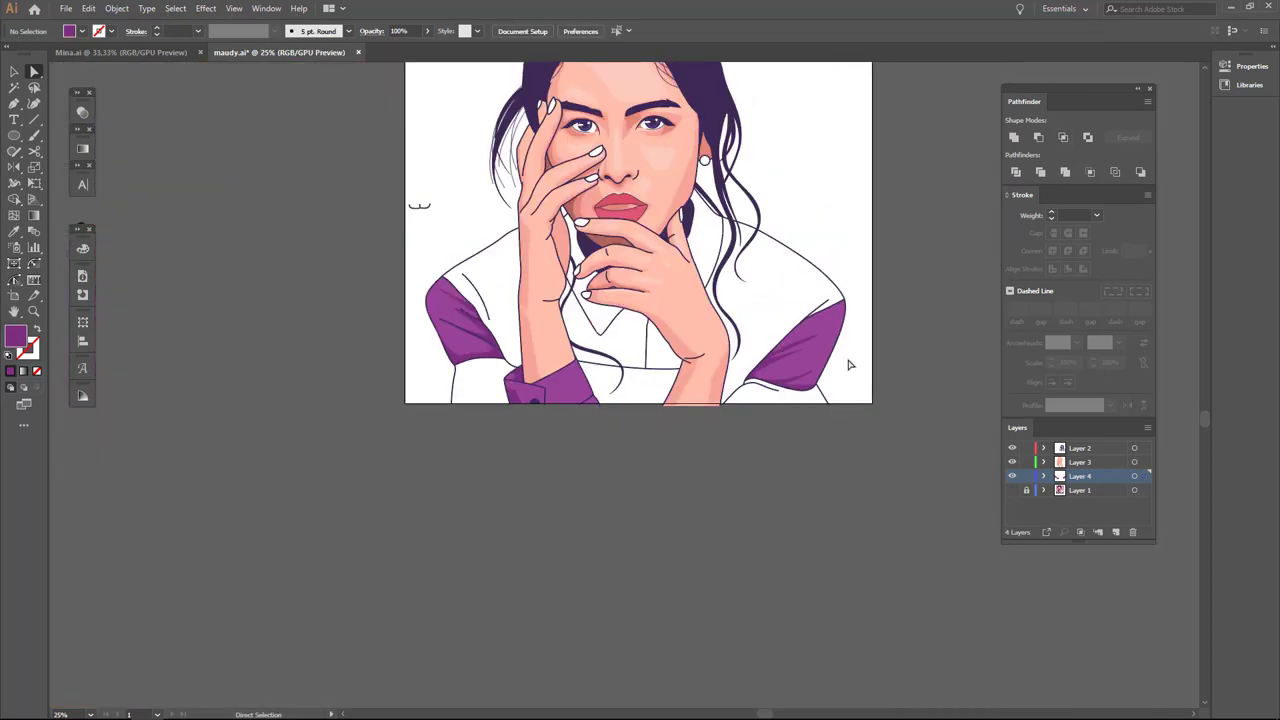
Show the Layer 1 reference photo and hide the Layer 4 shirt colouring around the collar.
scroll(737, 470, "up", 3)
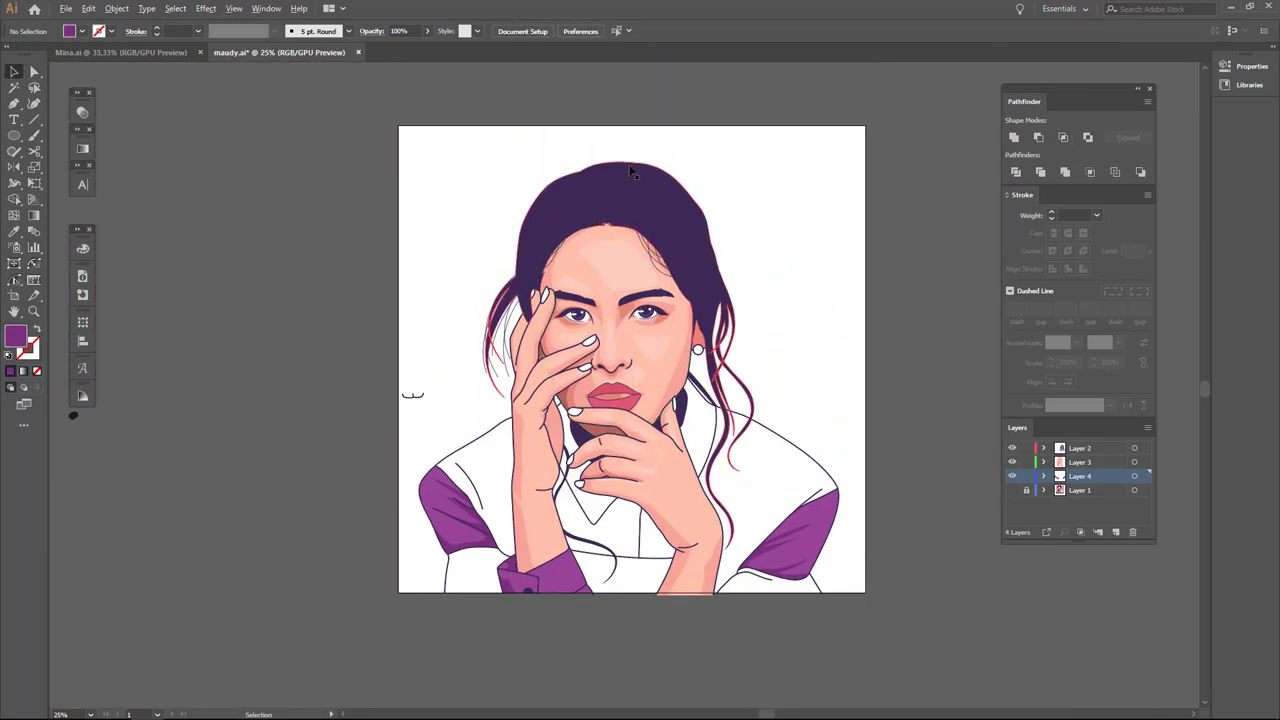
key("ctrl+plus")
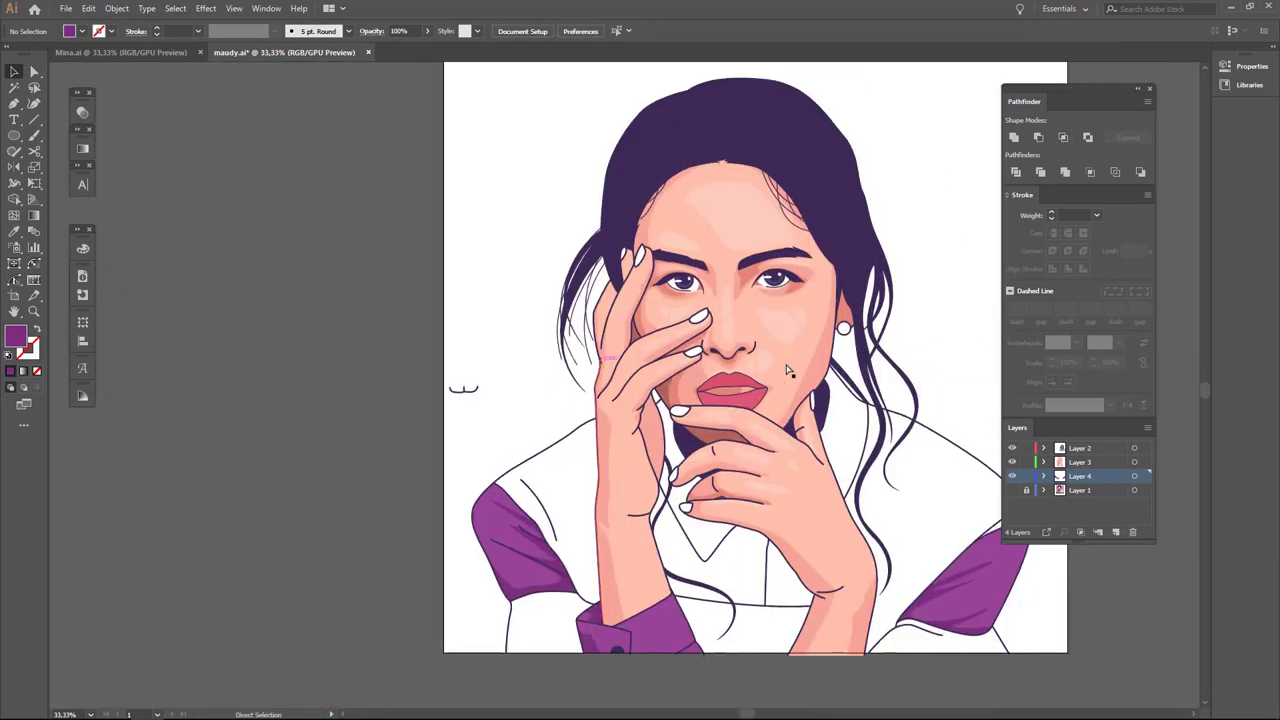
key("v")
scroll(820, 368, "down", 1)
scroll(772, 511, "up", 4)
key("a")
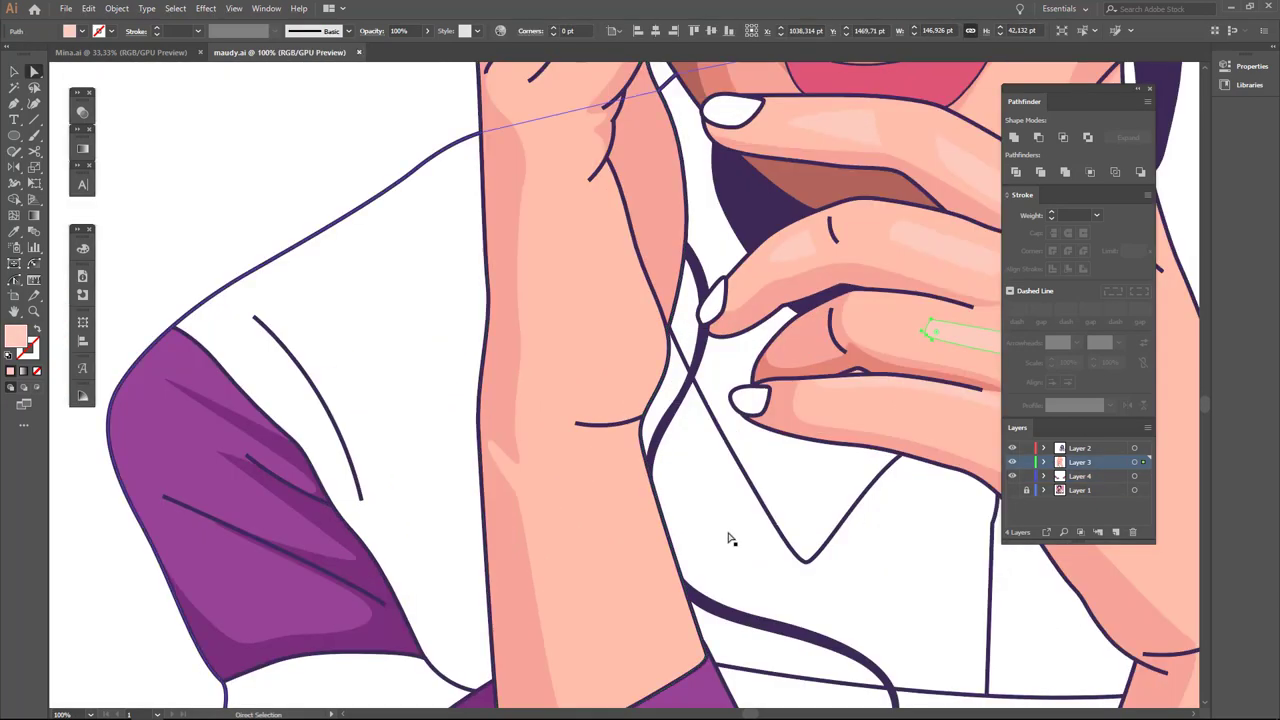
key("ctrl+minus")
key("ctrl+minus")
left_click(1012, 490)
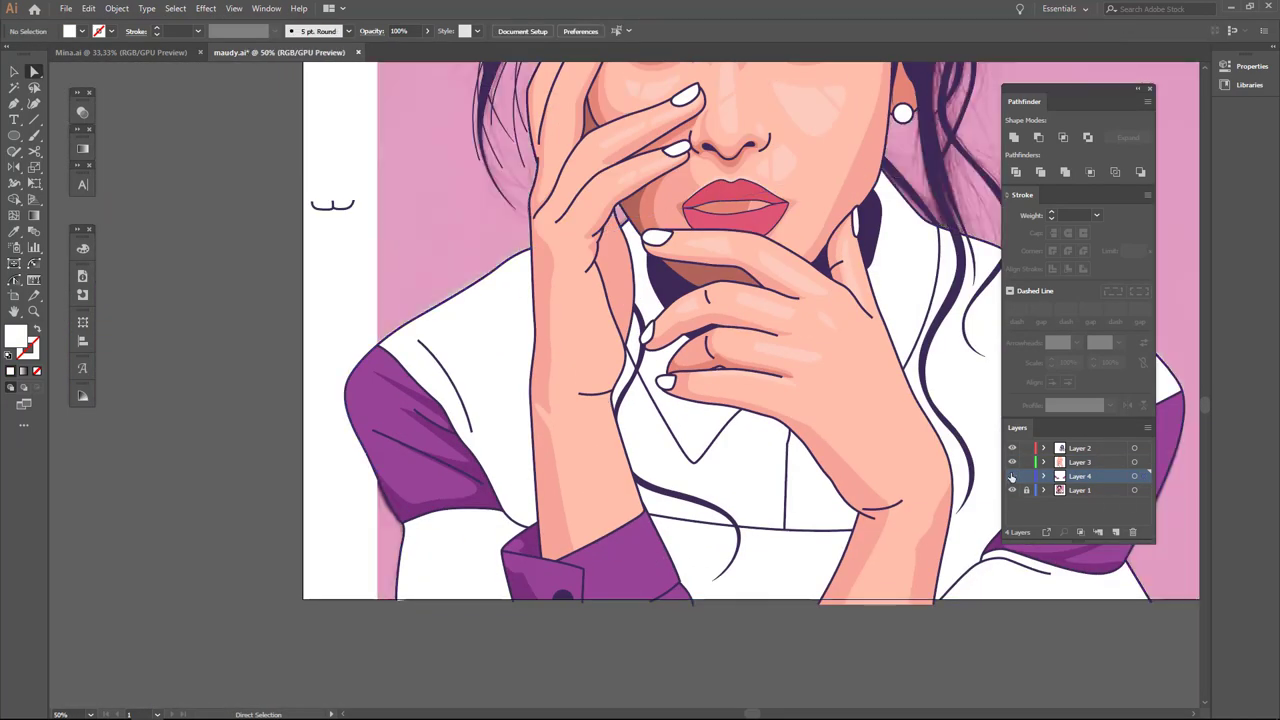
left_click(1012, 476)
scroll(689, 466, "up", 1)
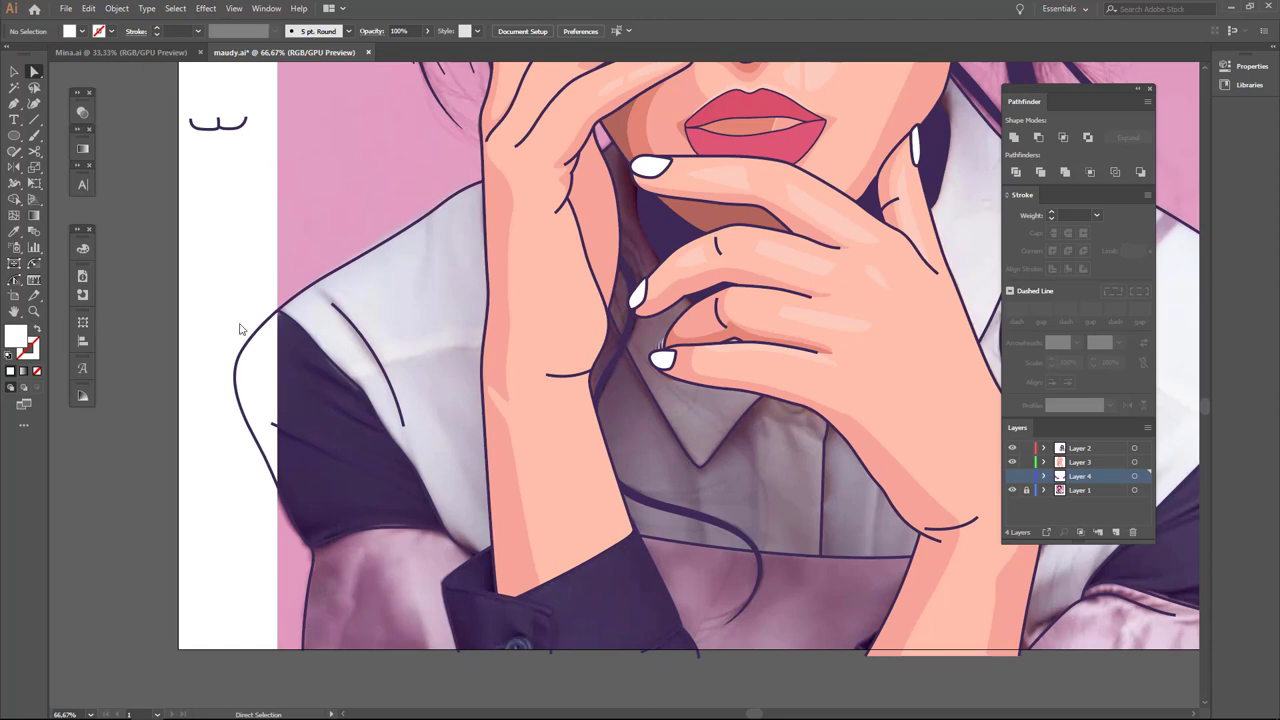
Apply a light lilac fill and trace a shadow path along the collar line.
double_click(15, 336)
key("Return")
scroll(671, 428, "up", 3)
key("p")
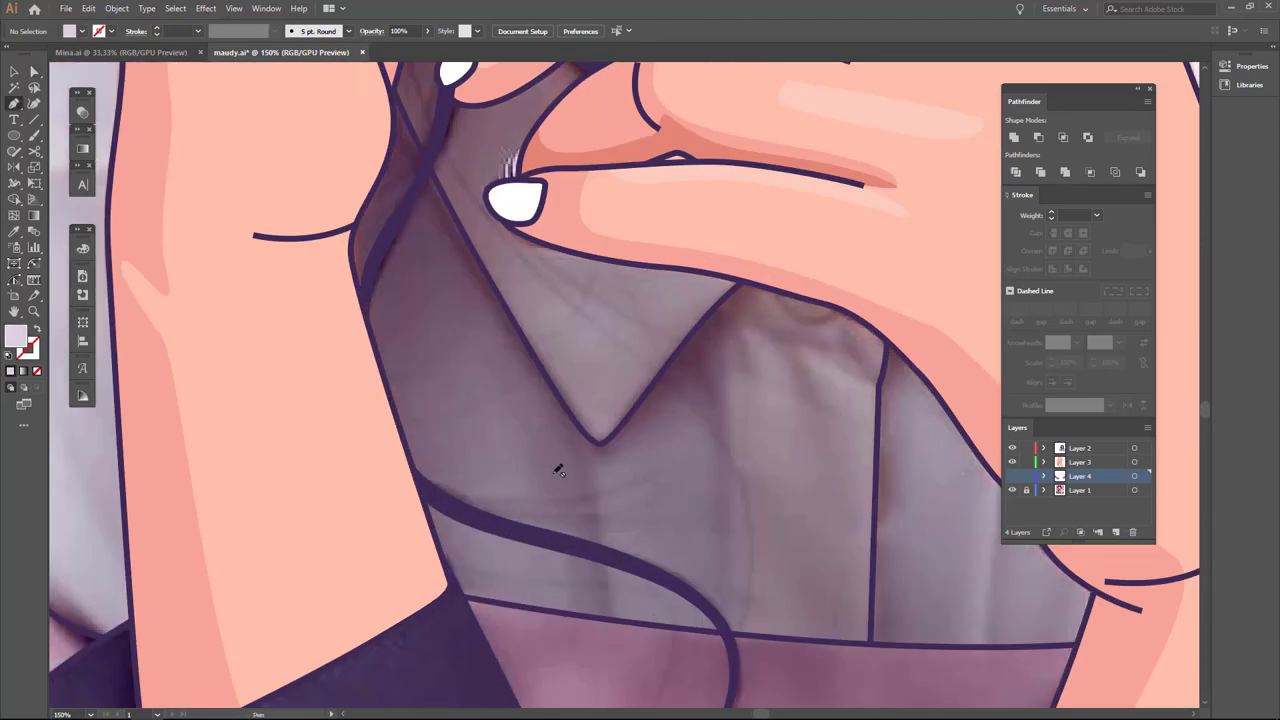
key("ctrl+y")
key("o")
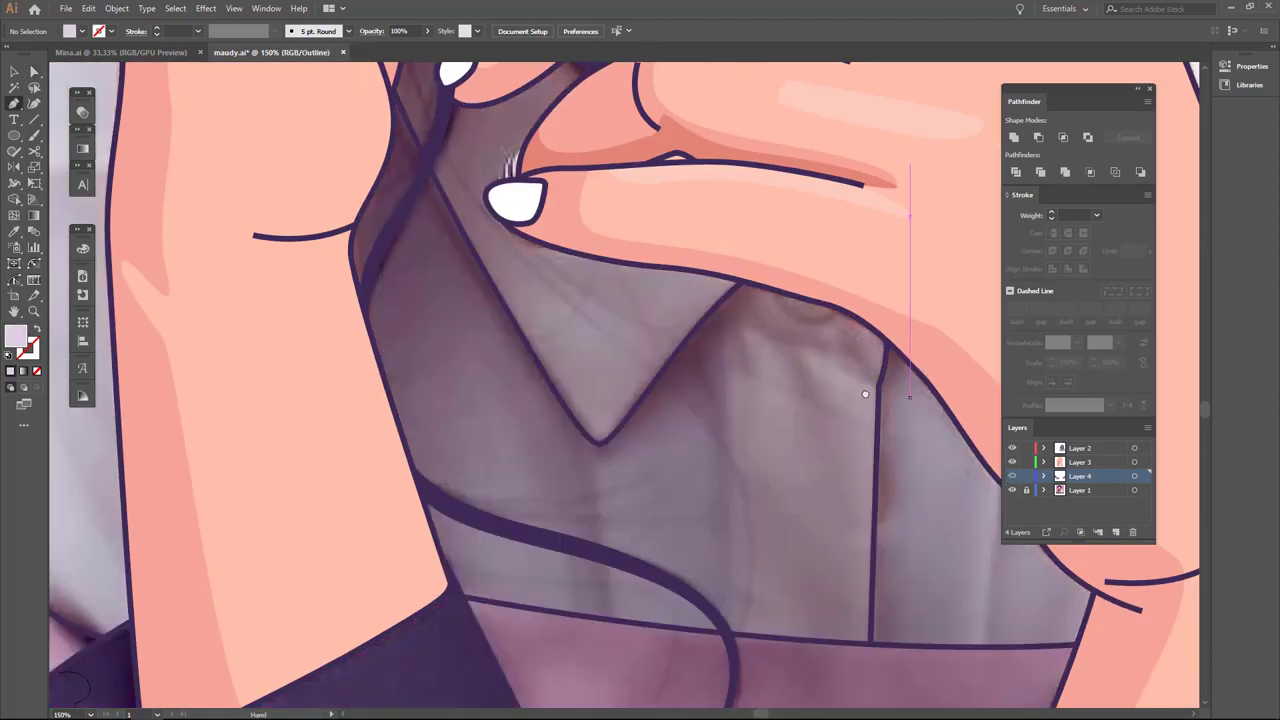
left_click(854, 618)
left_click_drag(838, 538, 858, 541)
left_click(838, 455)
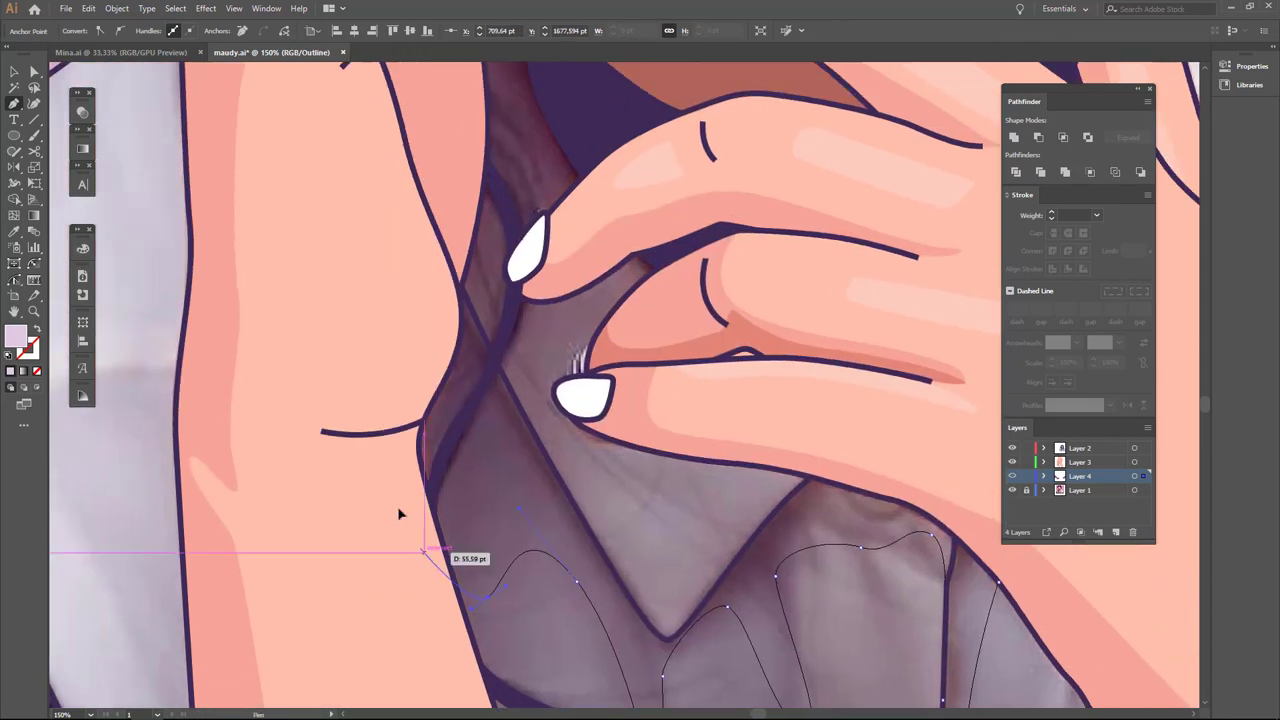
scroll(400, 450, "up", 5)
left_click(398, 215)
scroll(518, 123, "down", 5)
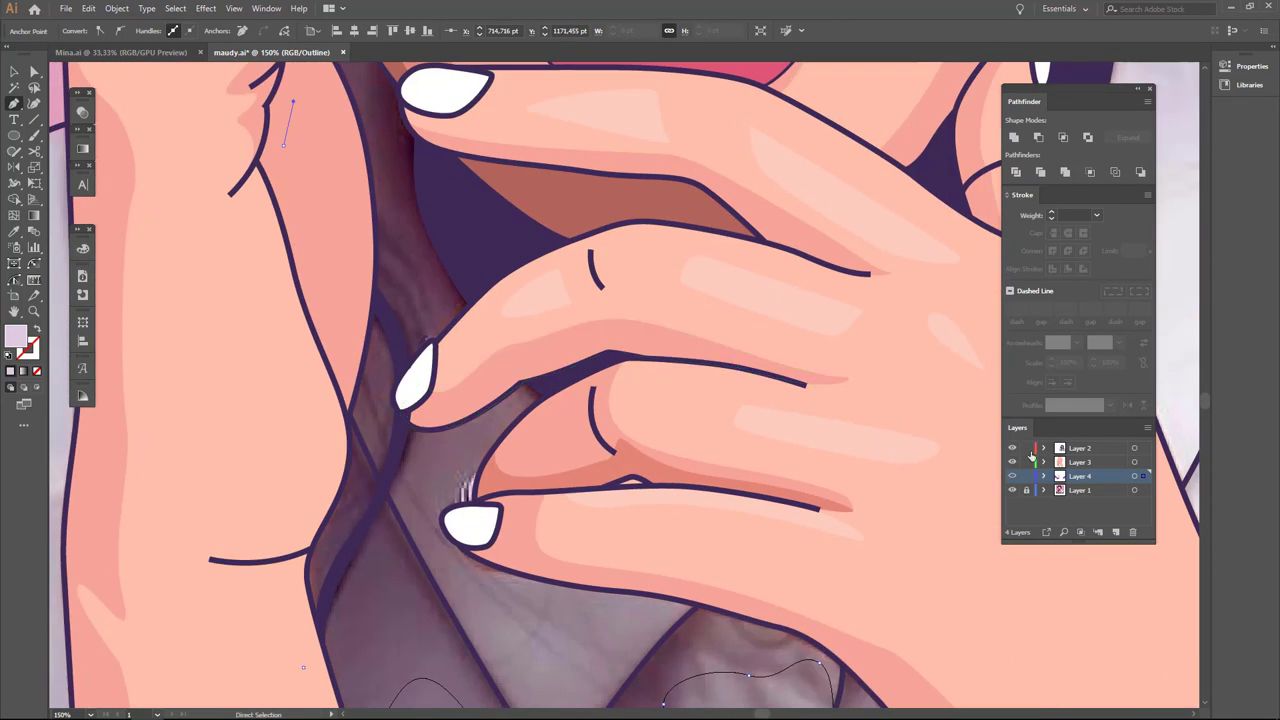
Combine the shadow path with the collar shape into one drip-edged lavender shape.
key("ctrl+y")
key("ctrl+minus")
key("ctrl+minus")
key("v")
left_click(652, 560, "shift")
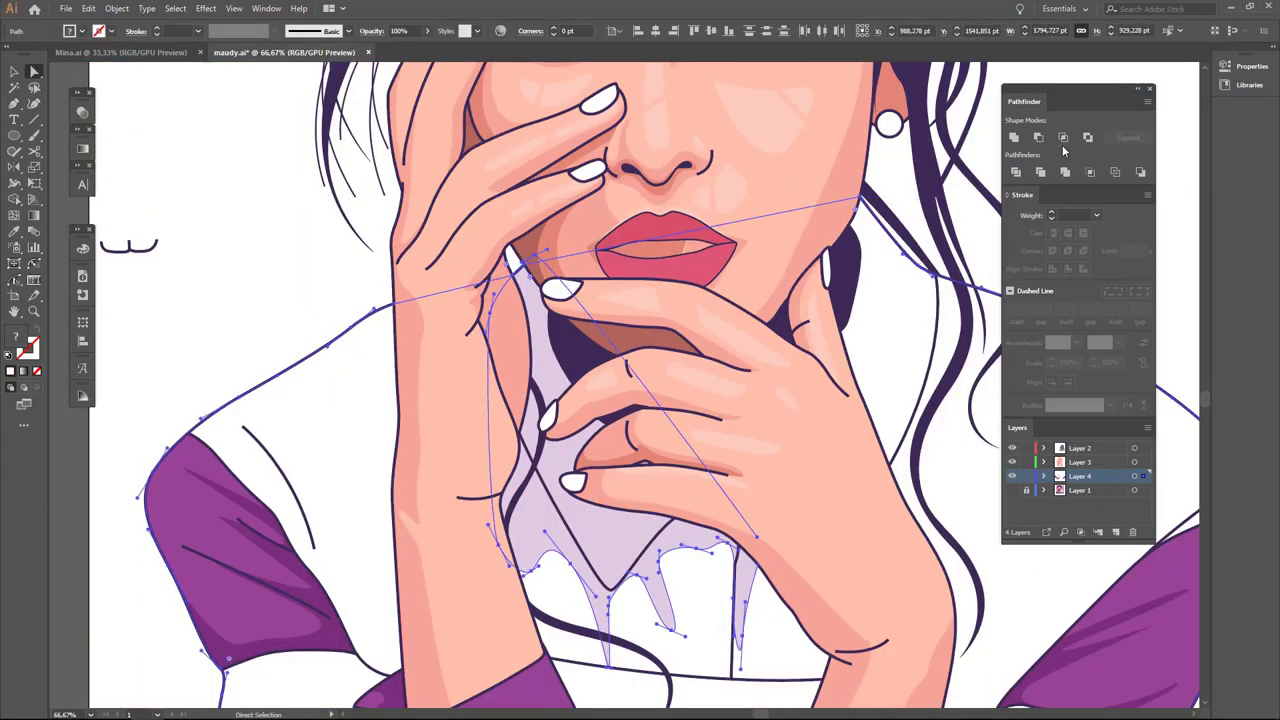
key("Return")
key("ctrl+minus")
key("ctrl+minus")
key("ctrl+minus")
scroll(436, 456, "up", 3)
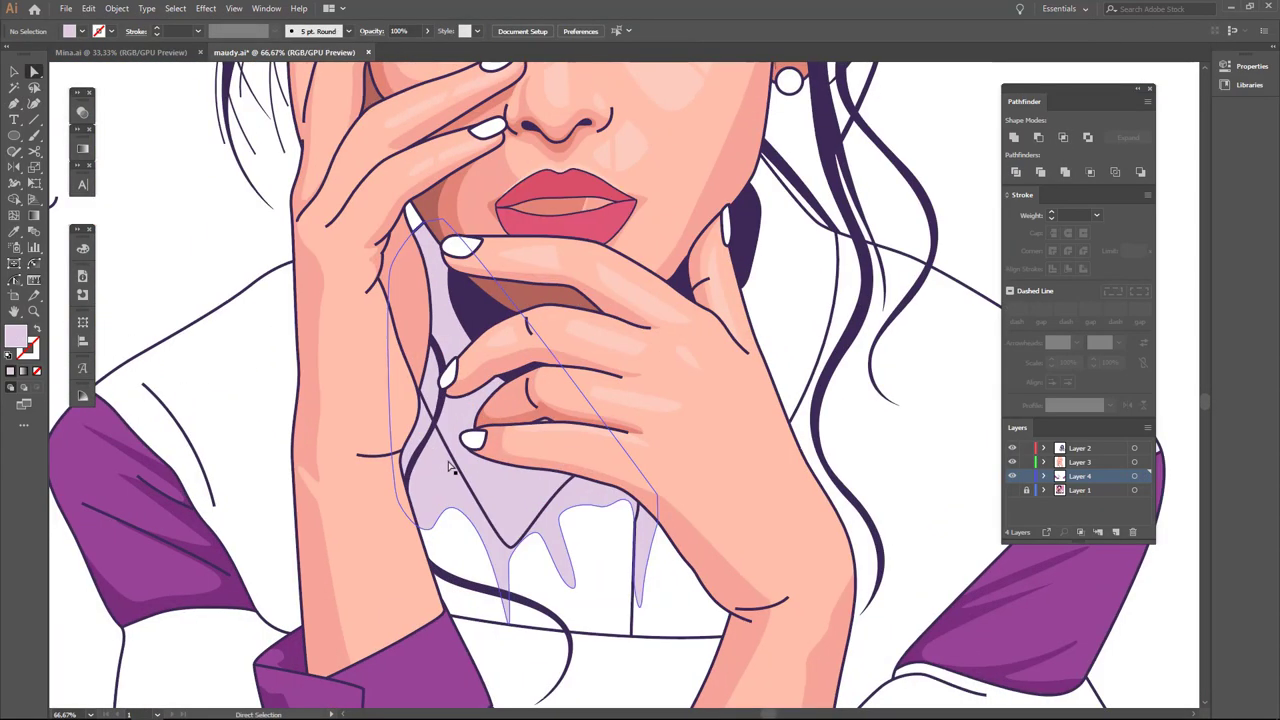
Toggle the reference photo and outline view, then select a path near the hand.
left_click(1013, 490)
left_click(1012, 476, "ctrl")
scroll(426, 418, "up", 2)
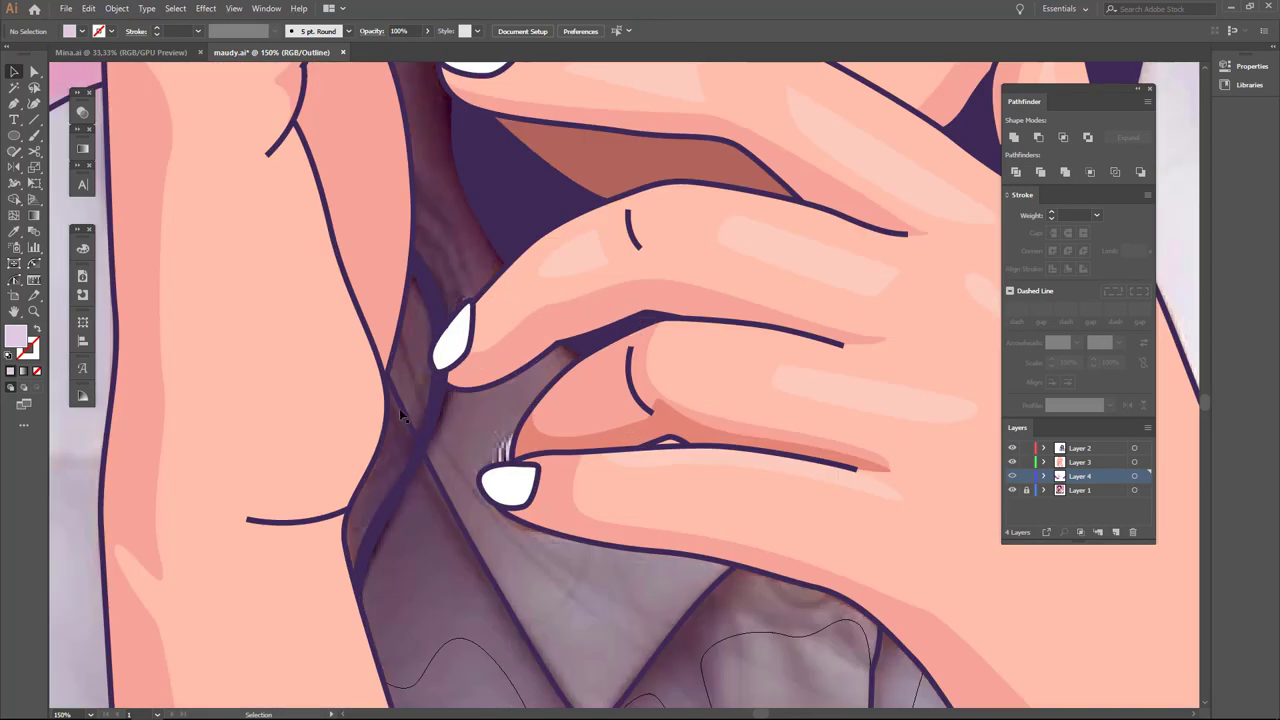
key("a")
left_click(405, 368)
scroll(454, 617, "down", 1)
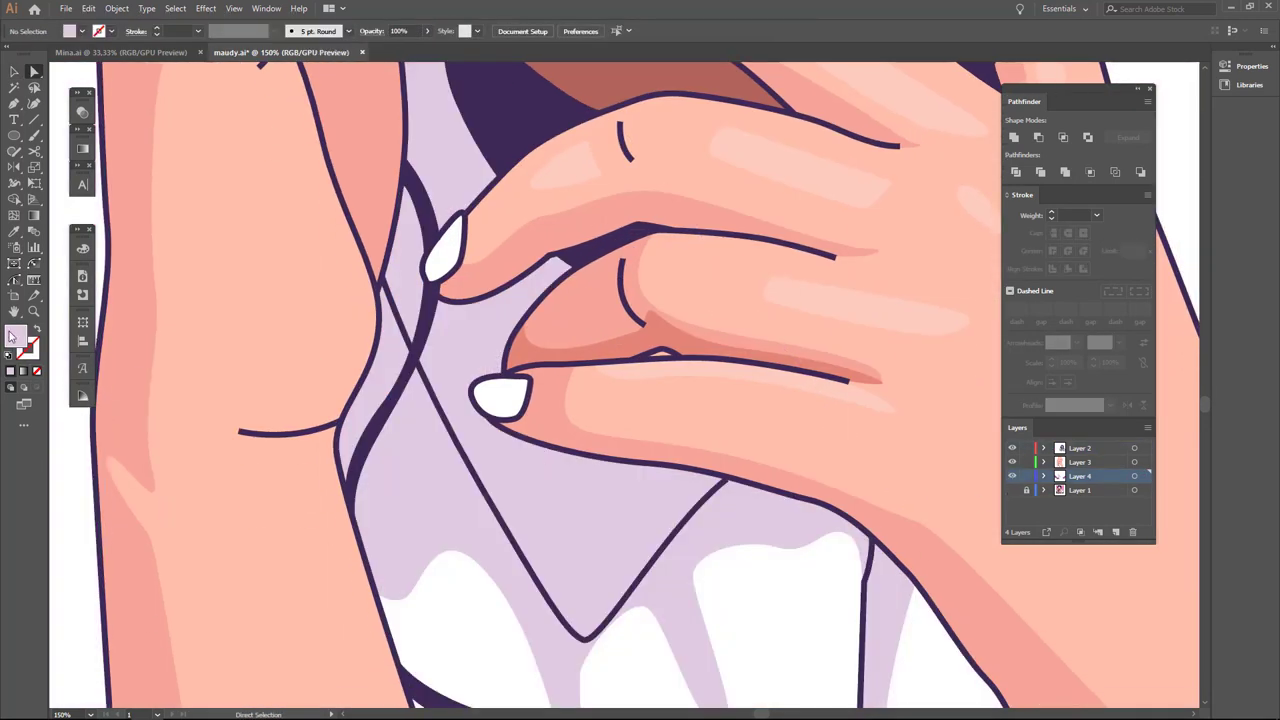
Darken the collar shadow fill and begin a curved shading path along the collar edge.
double_click(15, 338)
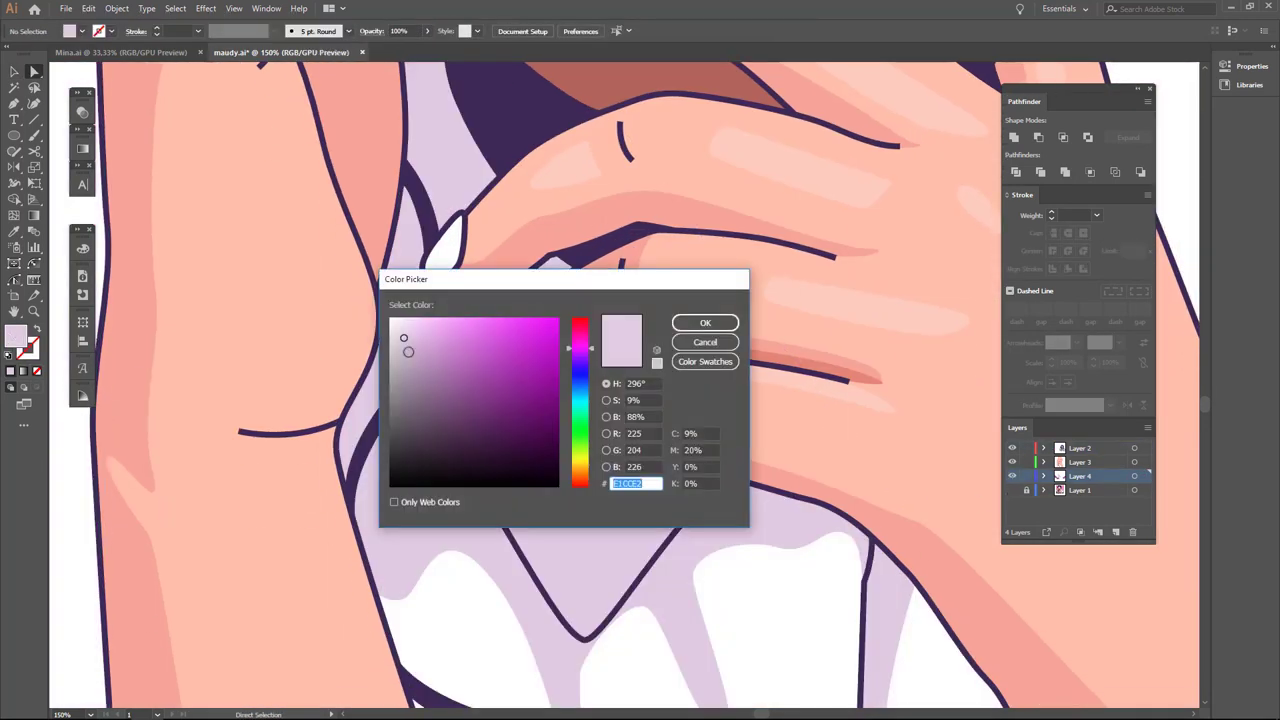
left_click(729, 326)
key("p")
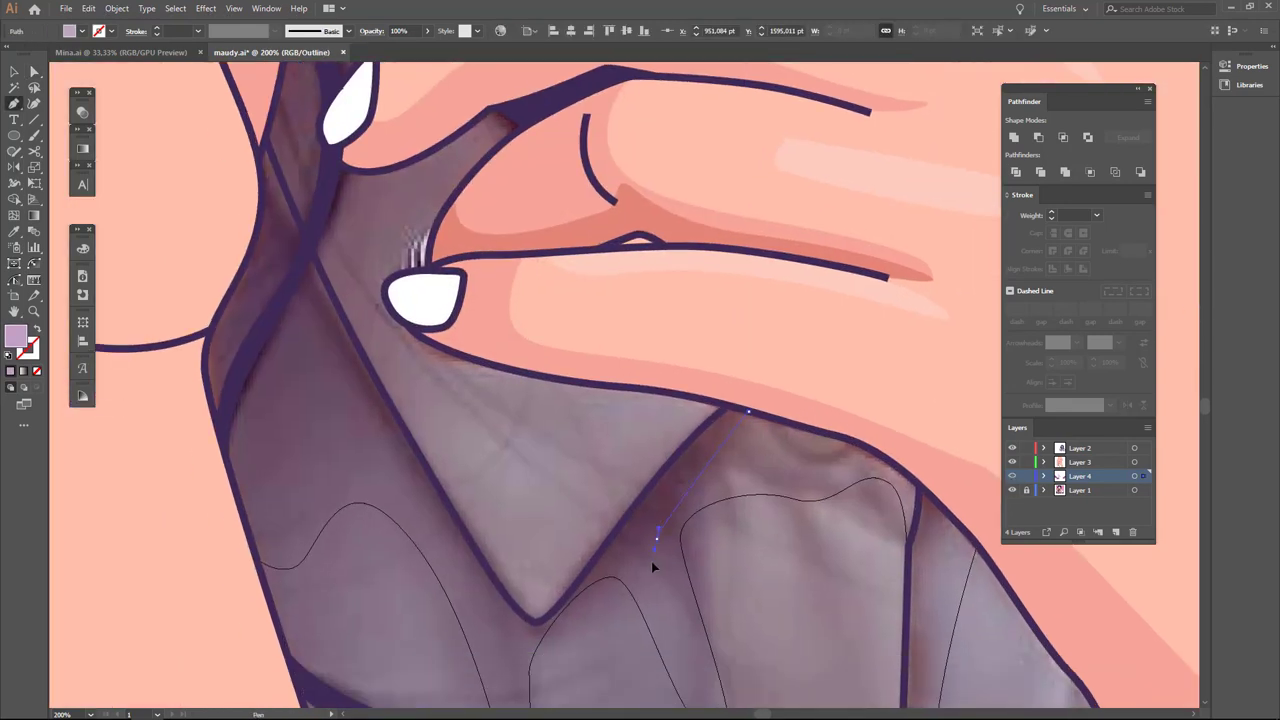
scroll(651, 567, "up", 2)
scroll(651, 567, "down", 2)
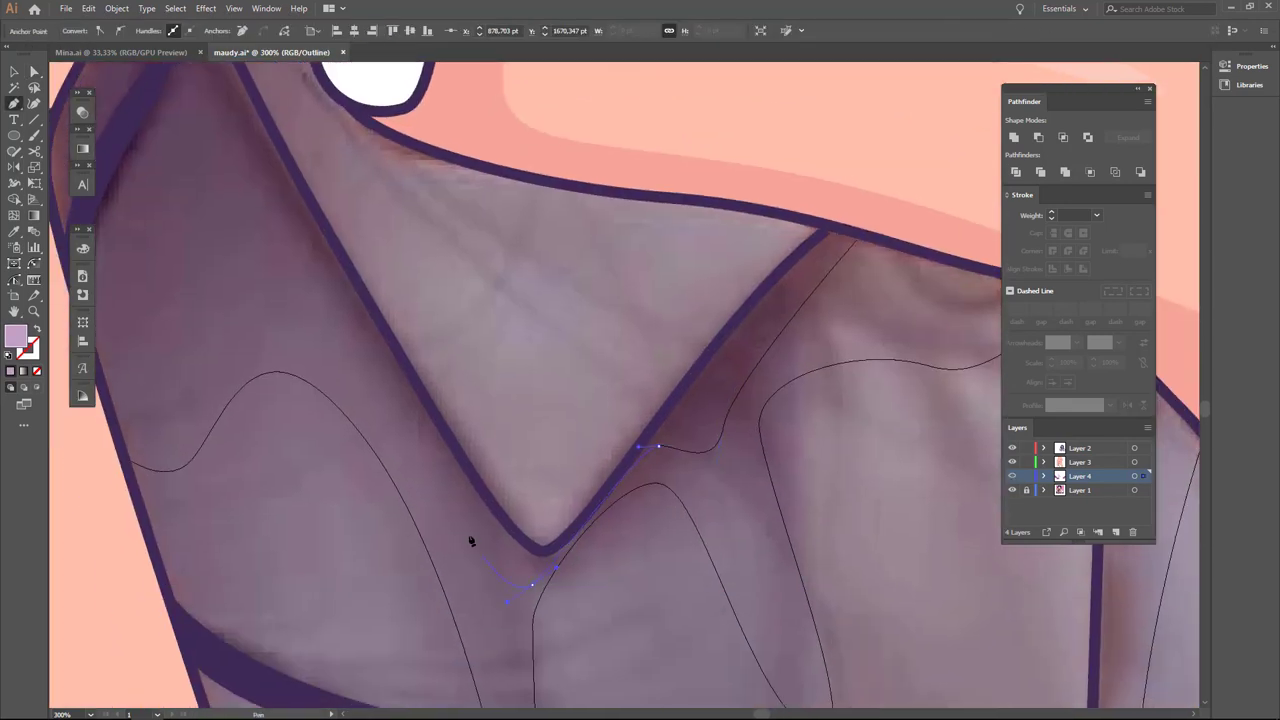
scroll(383, 318, "up", 4)
left_click(426, 375)
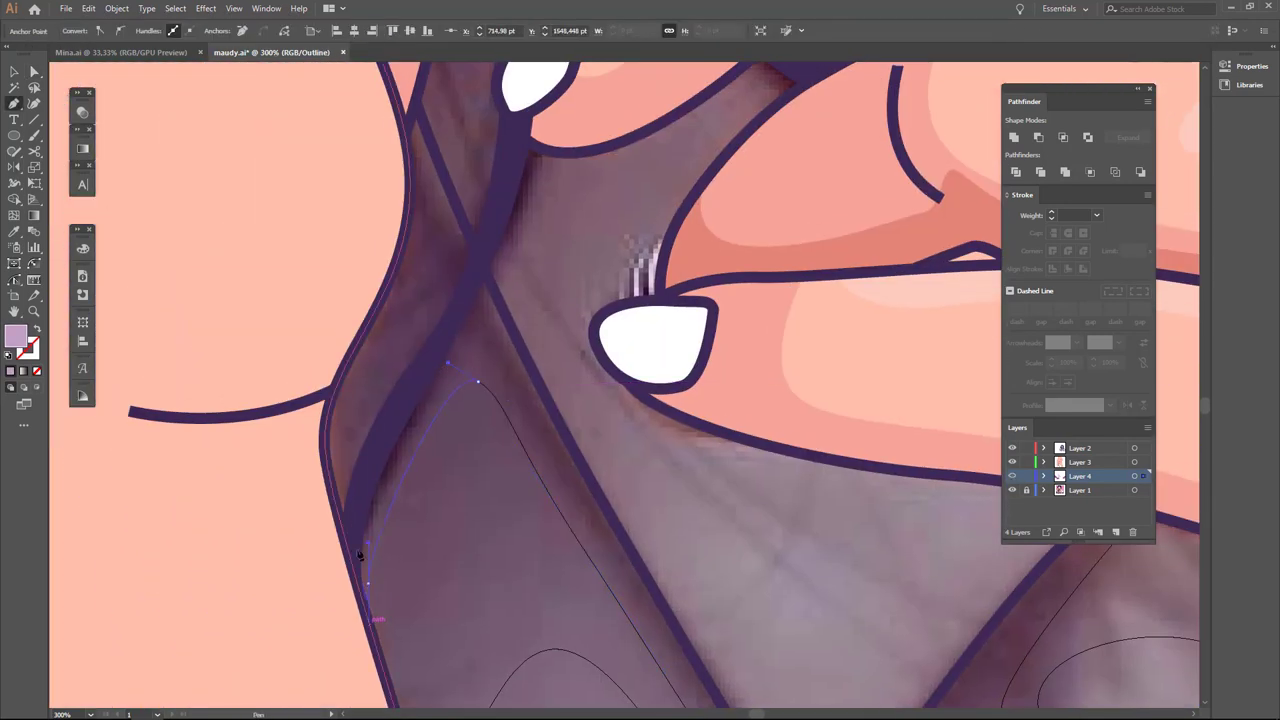
left_click_drag(421, 369, 455, 536)
mouse_move(471, 438)
left_mouse_down()
mouse_move(496, 394)
mouse_move(482, 490)
left_mouse_up()
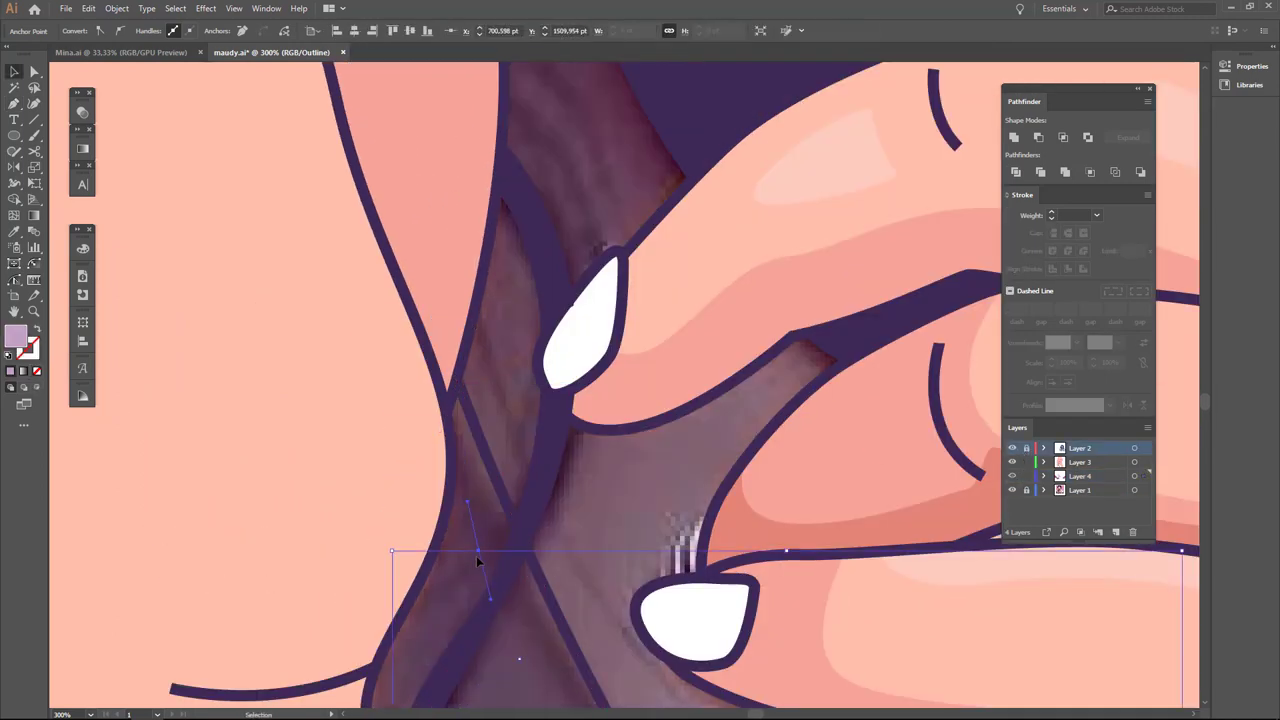
left_click_drag(477, 551, 449, 393)
Close the shading strip beside the collar and hand into a shape.
key("ctrl+y")
key("ctrl+minus")
key("ctrl+minus")
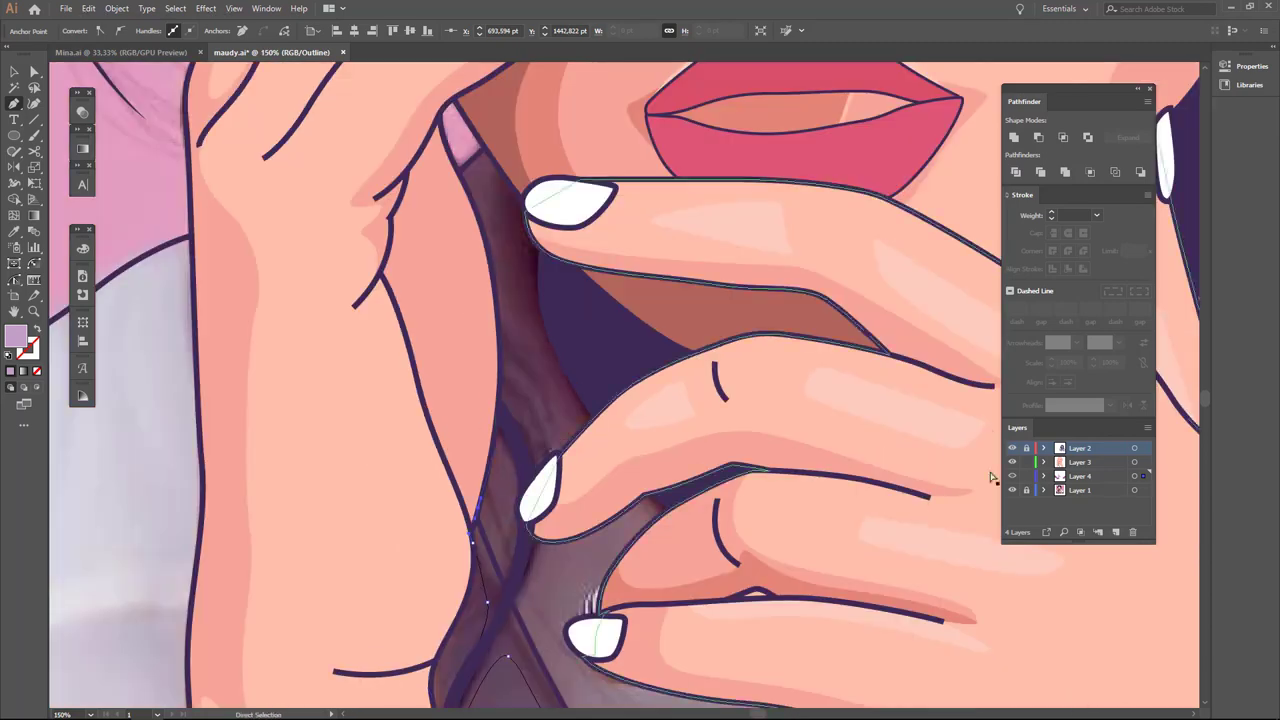
left_click(1011, 490)
scroll(530, 478, "down", 2)
key("ctrl+plus")
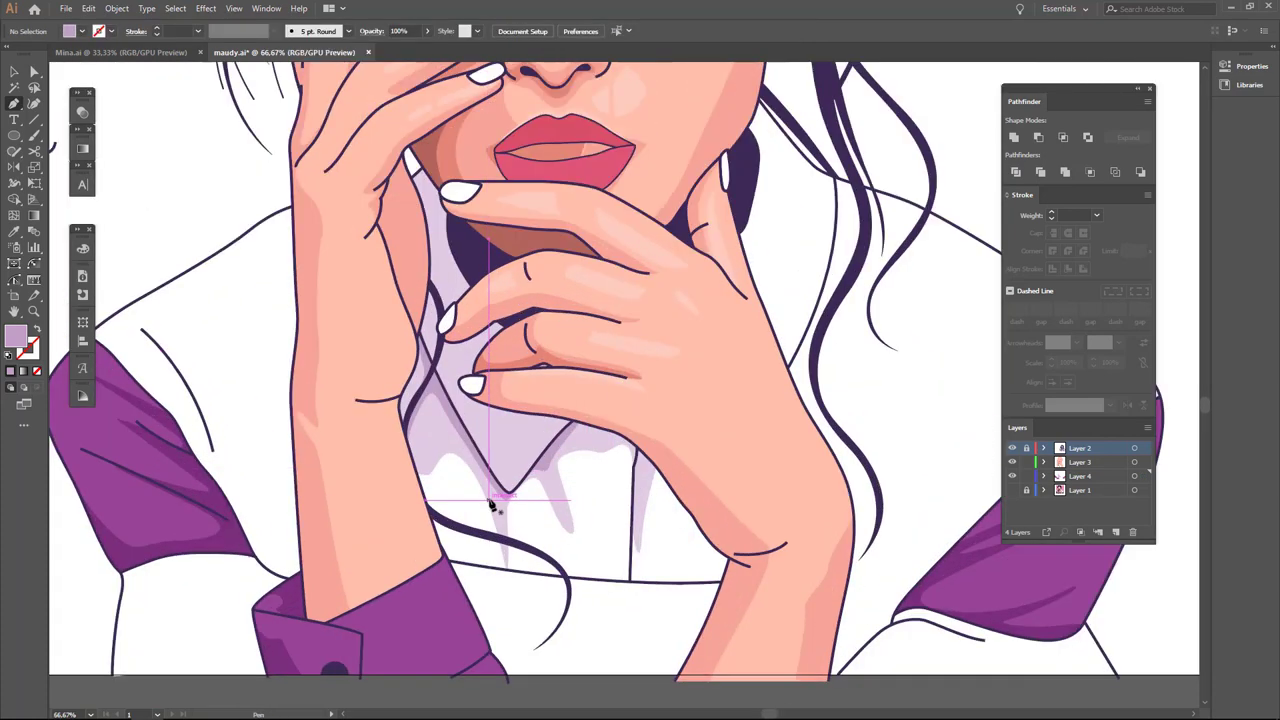
left_click(1012, 490)
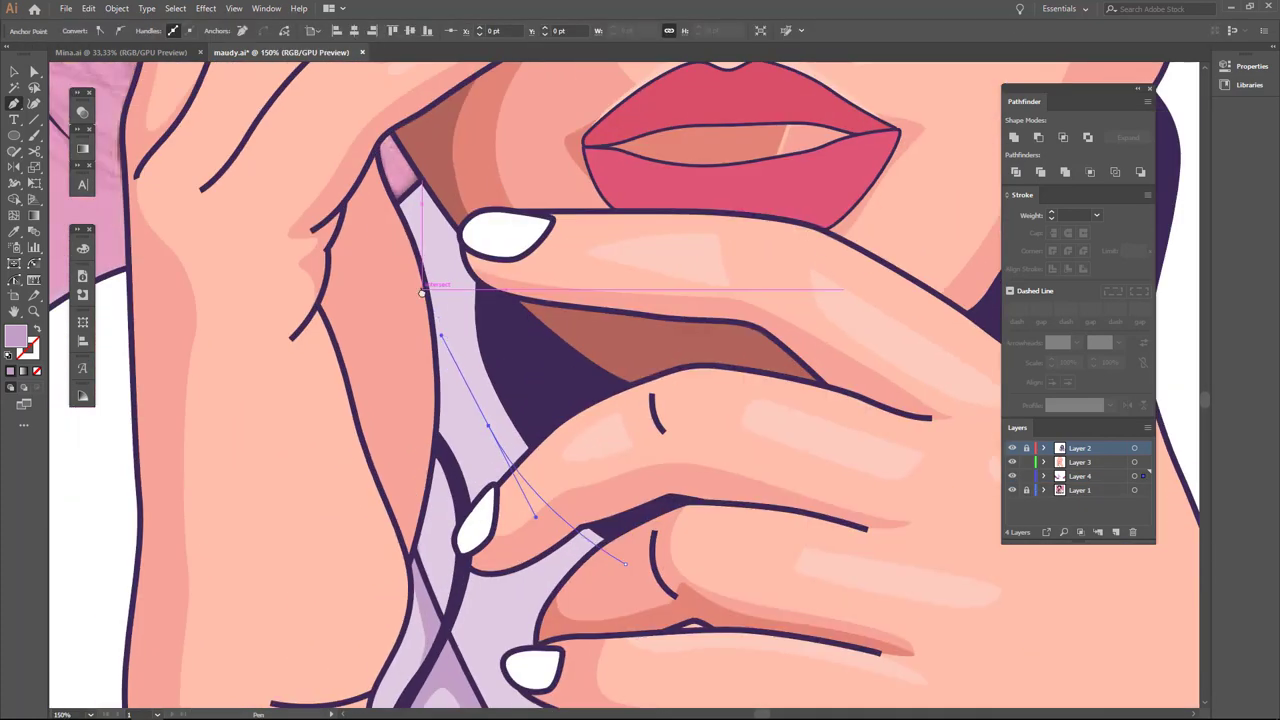
left_click(421, 292)
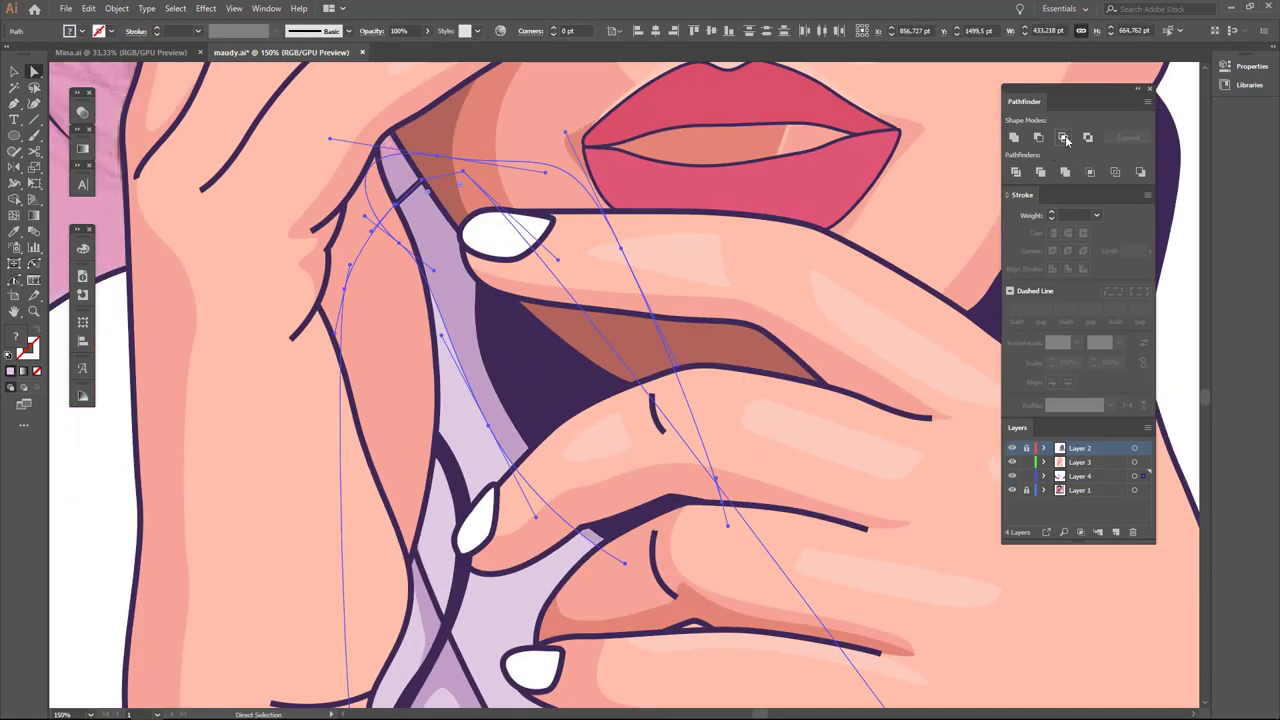
key("ctrl+minus")
key("ctrl+minus")
key("ctrl+minus")
key("ctrl+plus")
key("ctrl+plus")
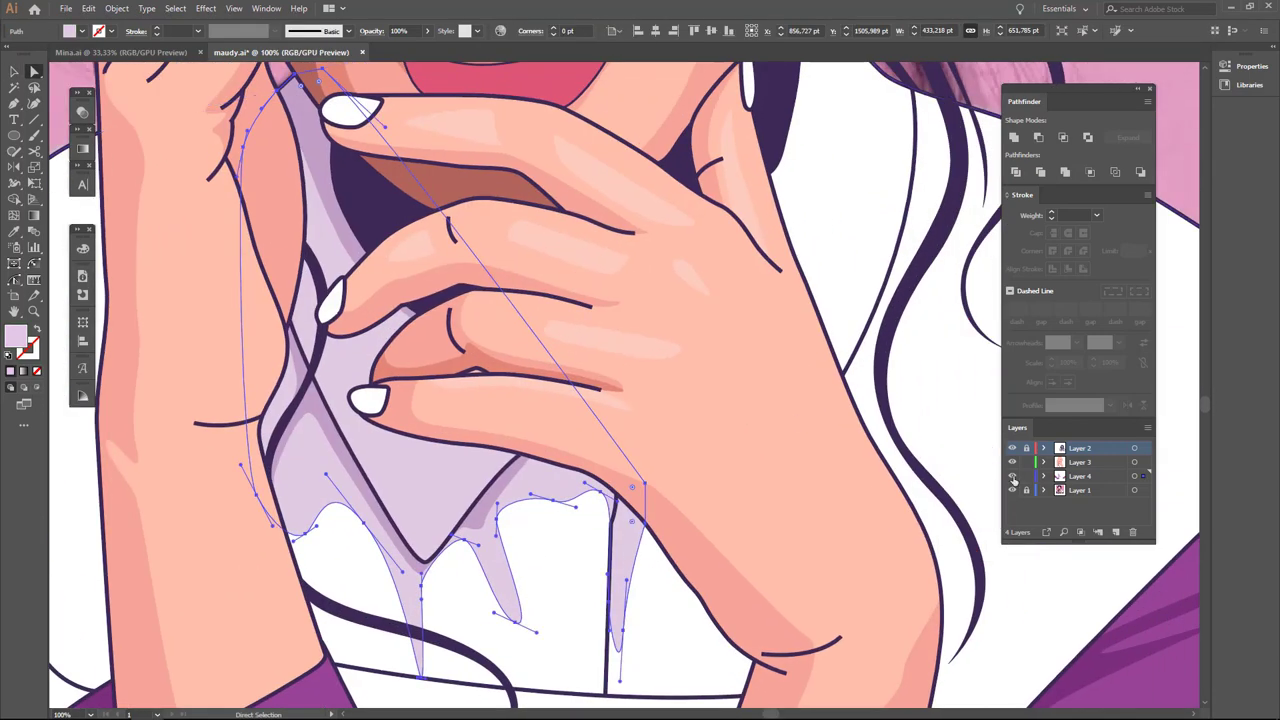
Add another drip below the collar shadow and deselect everything.
key("ctrl+minus")
key("ctrl+plus")
key("ctrl+plus")
key("ctrl+plus")
key("p")
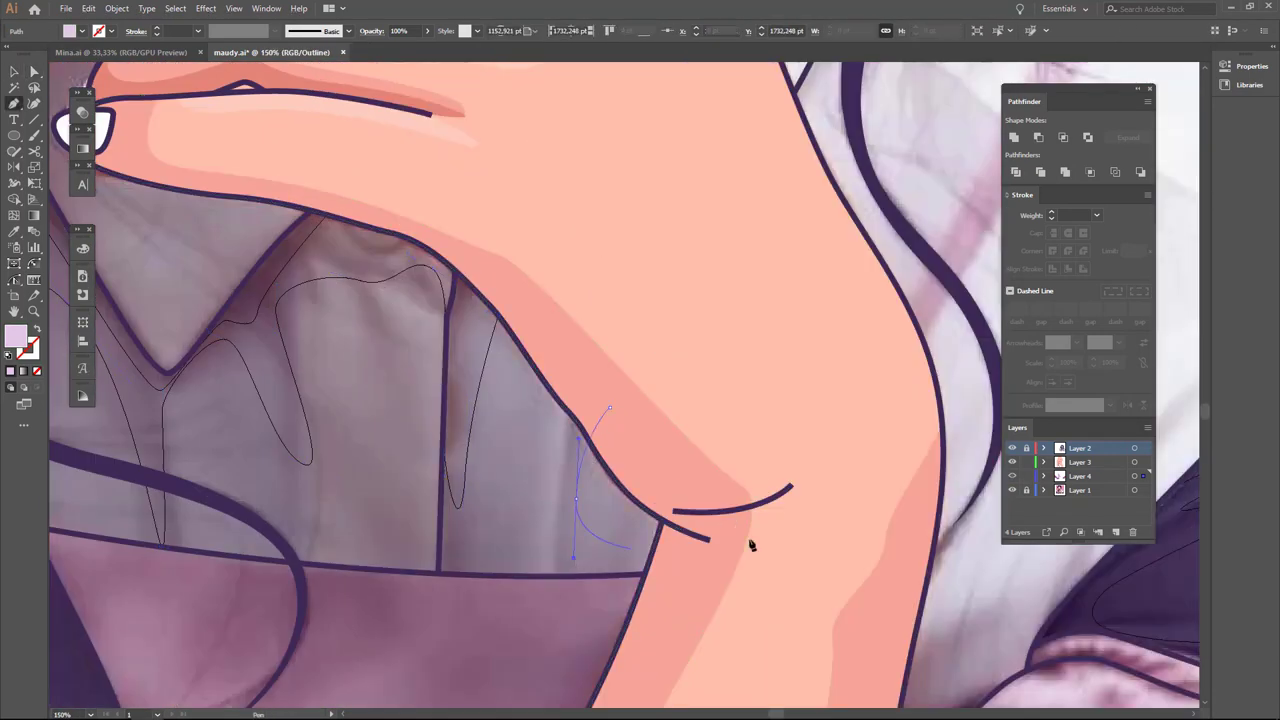
left_click_drag(600, 592, 600, 660)
key("ctrl+y")
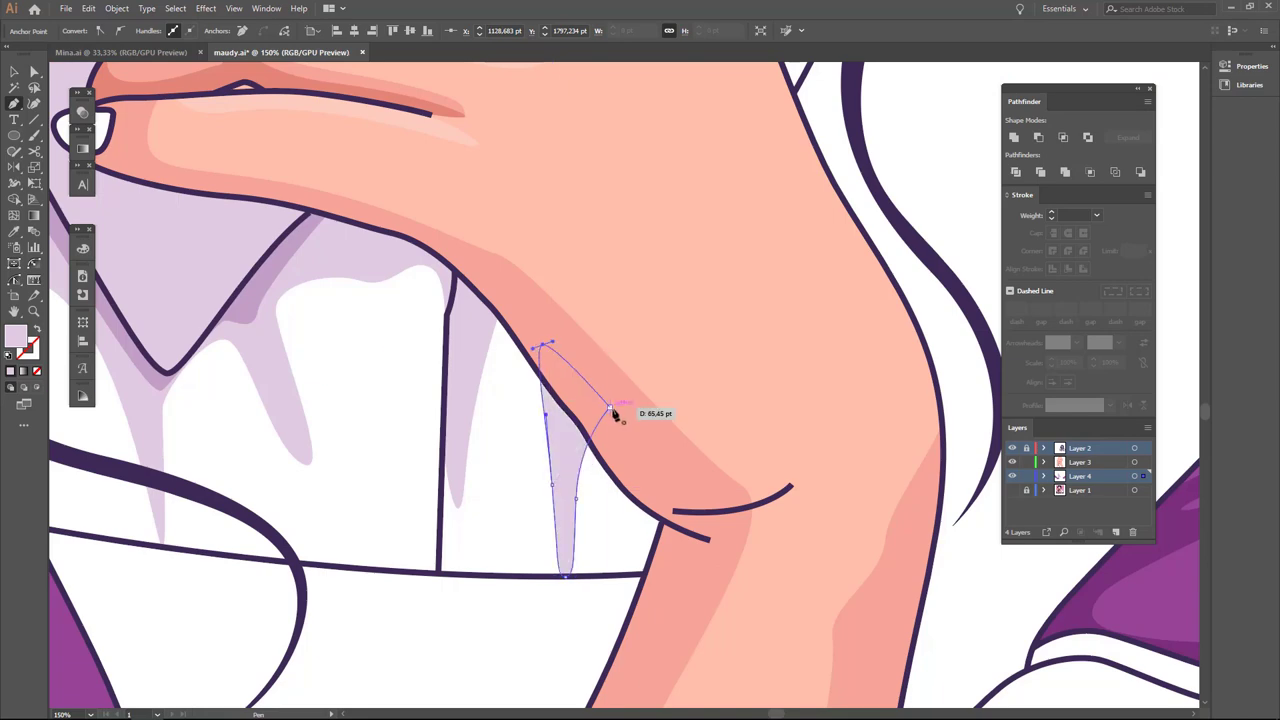
key("v")
key("ctrl+shift+a")
key("ctrl+0")
scroll(551, 544, "down", 1)
scroll(551, 544, "up", 1)
Eyedrop the collar colour onto the white shirt and set it pale lavender #EEDFEF.
key("a")
left_click(524, 458)
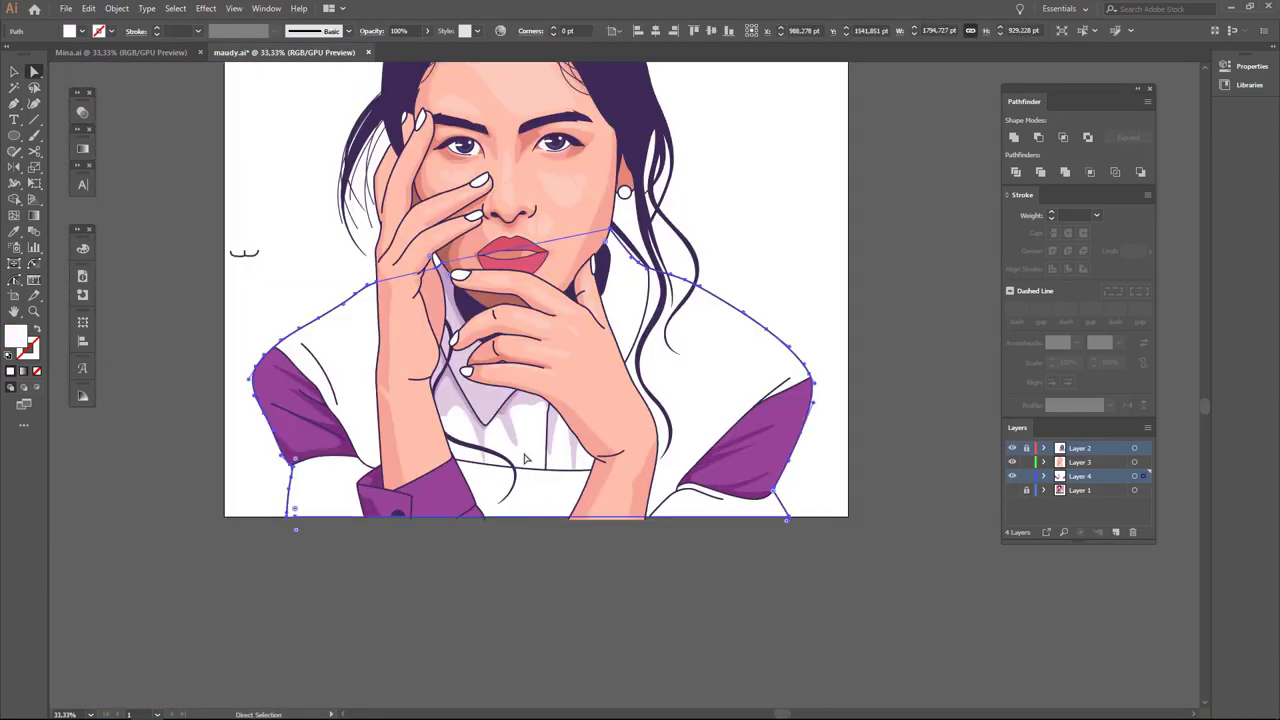
left_click(519, 440)
double_click(15, 335)
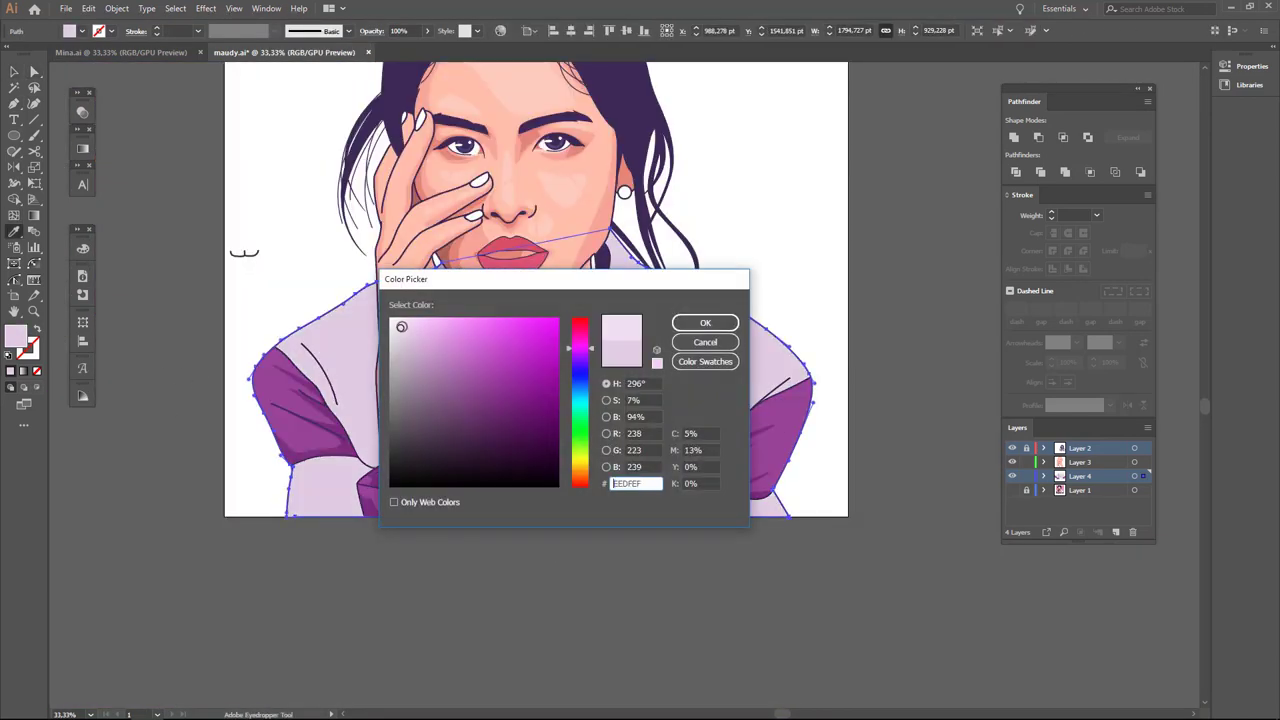
left_click(706, 324)
left_click(537, 645)
Draw a curved shading path down the left shoulder and adjust its anchor.
key("ctrl+equal")
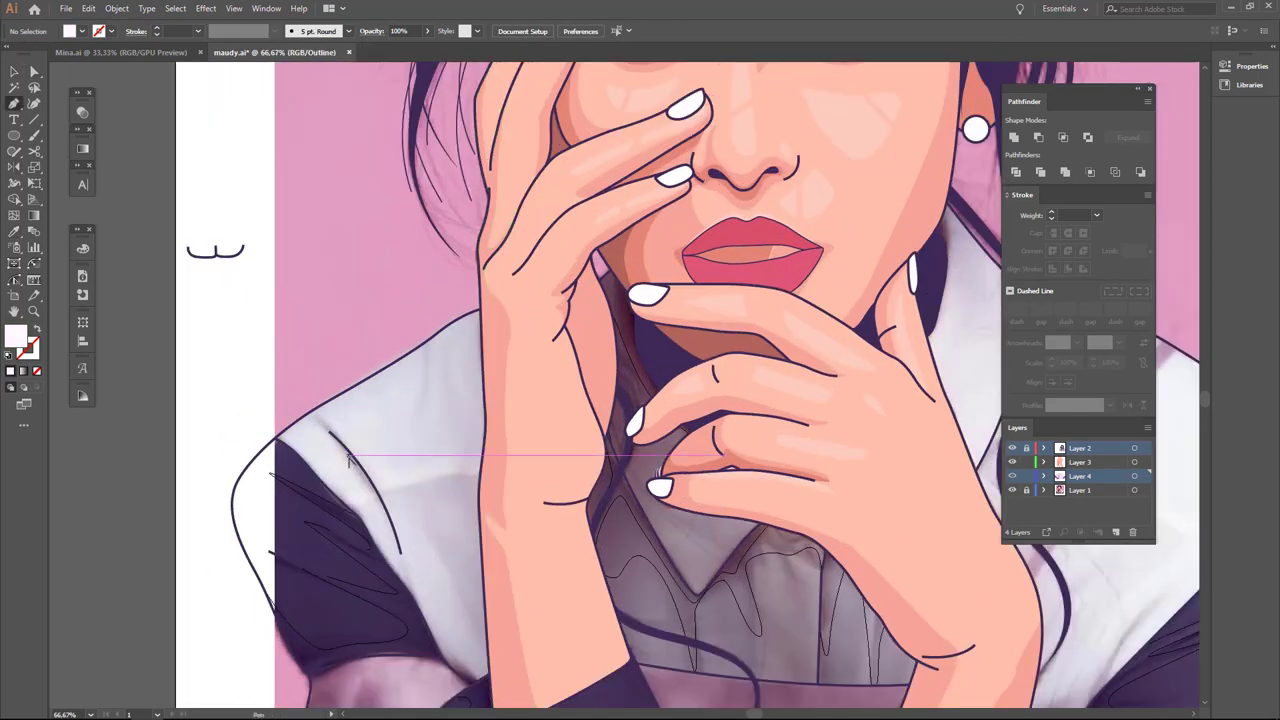
key("ctrl+equal")
key("ctrl+equal")
left_click(691, 467)
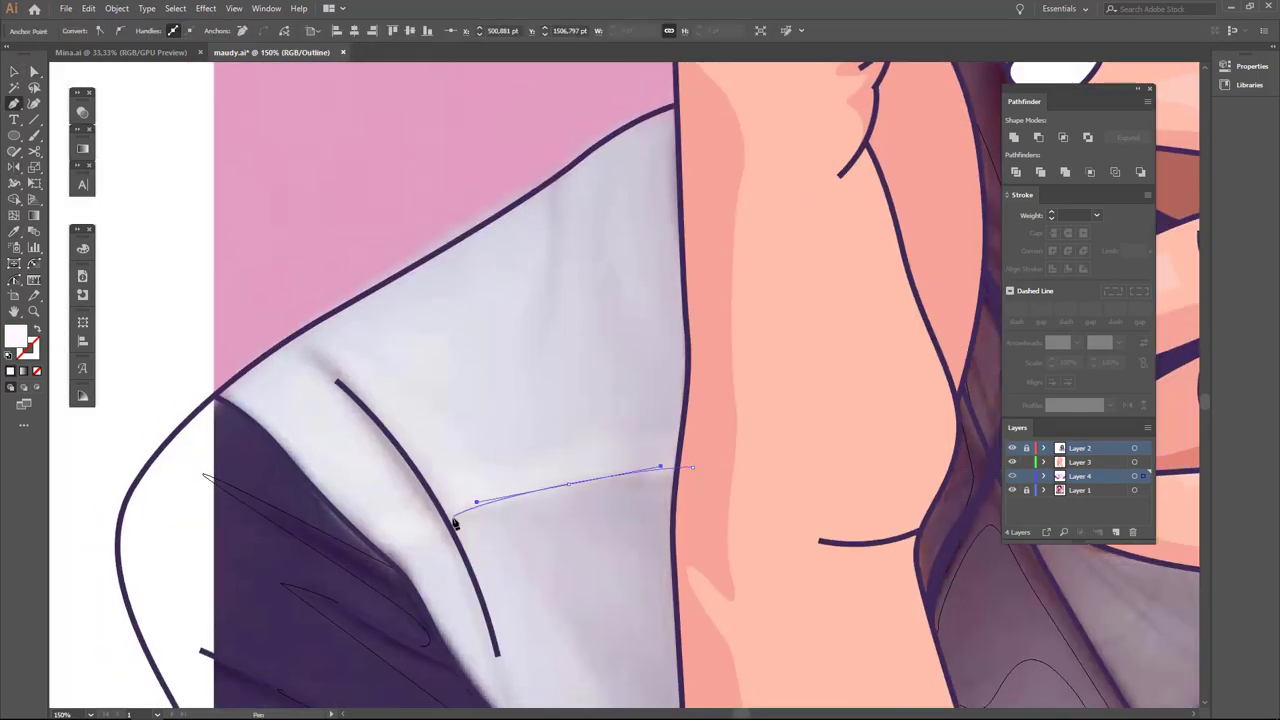
left_click(678, 122)
left_click_drag(566, 332, 557, 229)
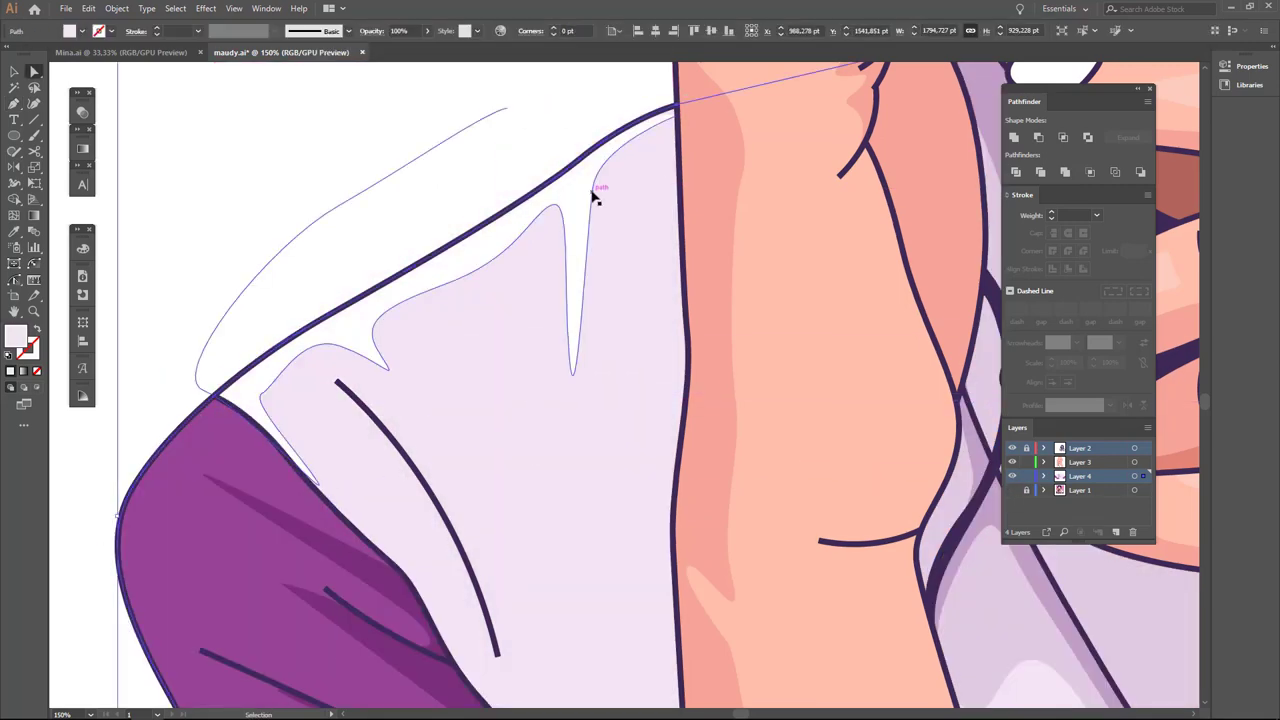
left_click(594, 196)
scroll(600, 150, "up", 4)
left_click_drag(610, 108, 615, 105)
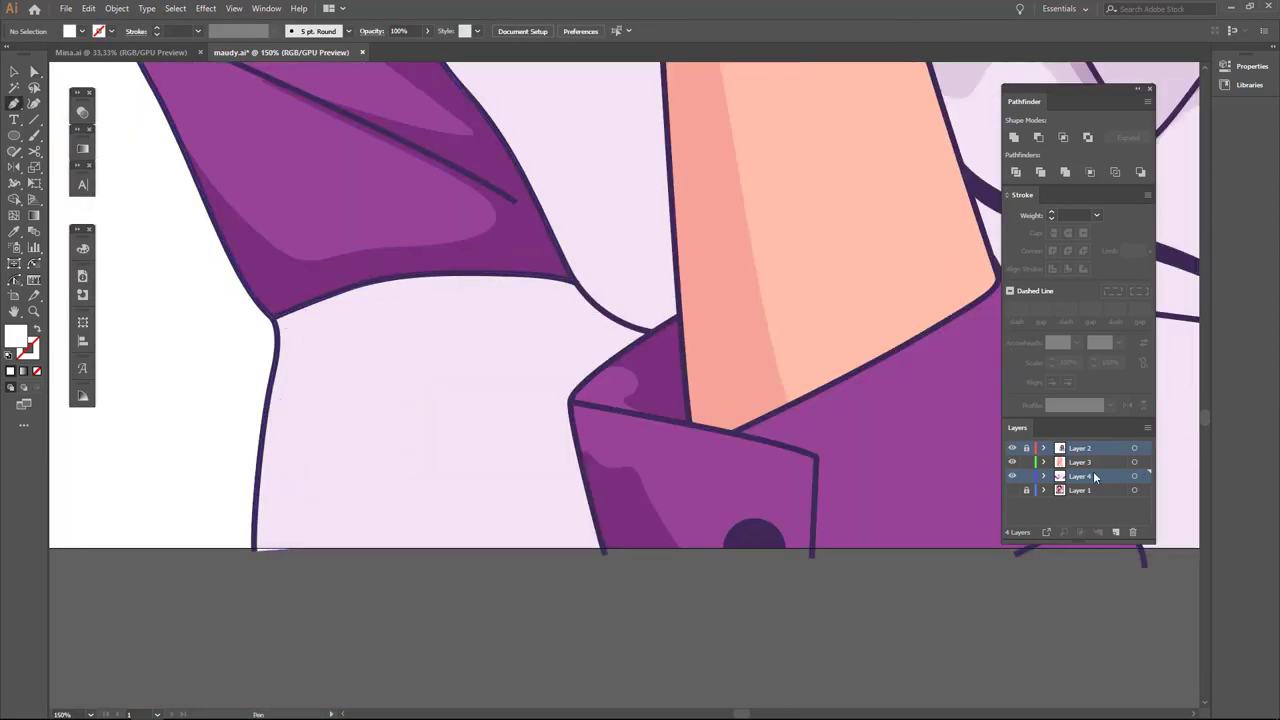
left_click(1012, 490)
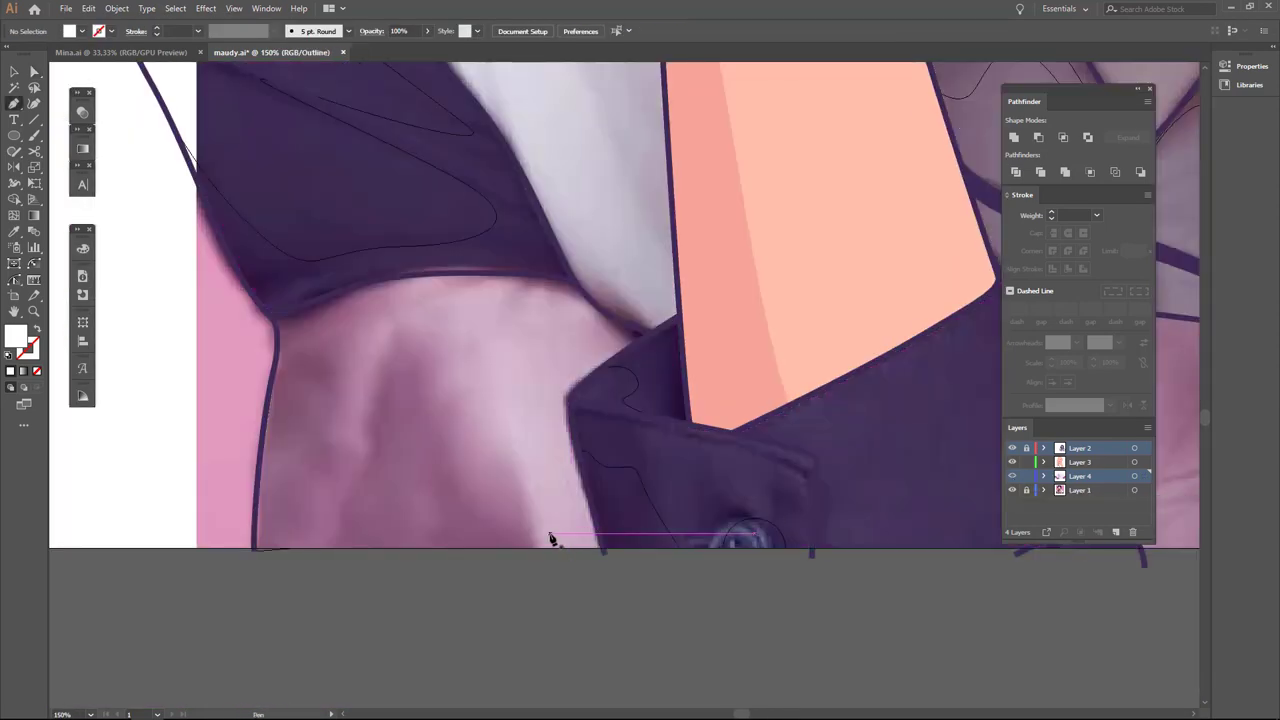
Begin a fold shadow path up the lower sleeve beneath the hand.
left_click(549, 531)
left_click_drag(512, 424, 480, 386)
left_click(491, 292)
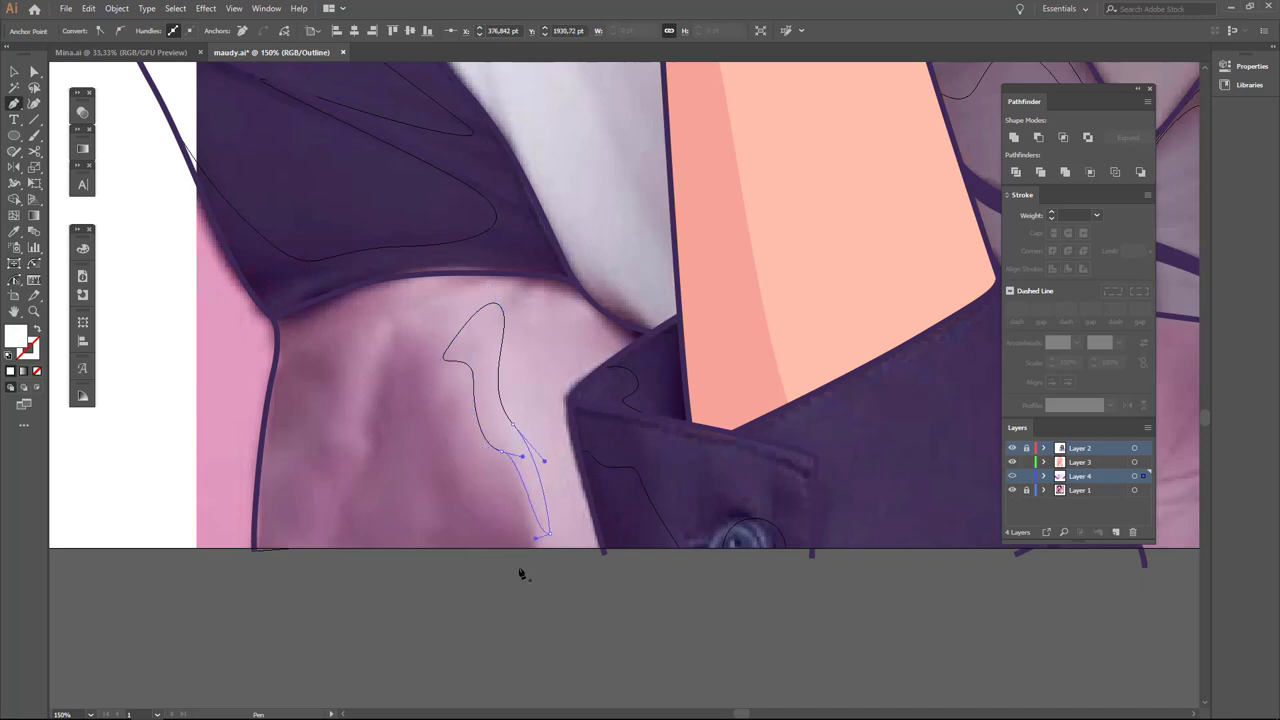
scroll(521, 560, "down", 3)
left_click(1012, 490)
key("ctrl+y")
key("a")
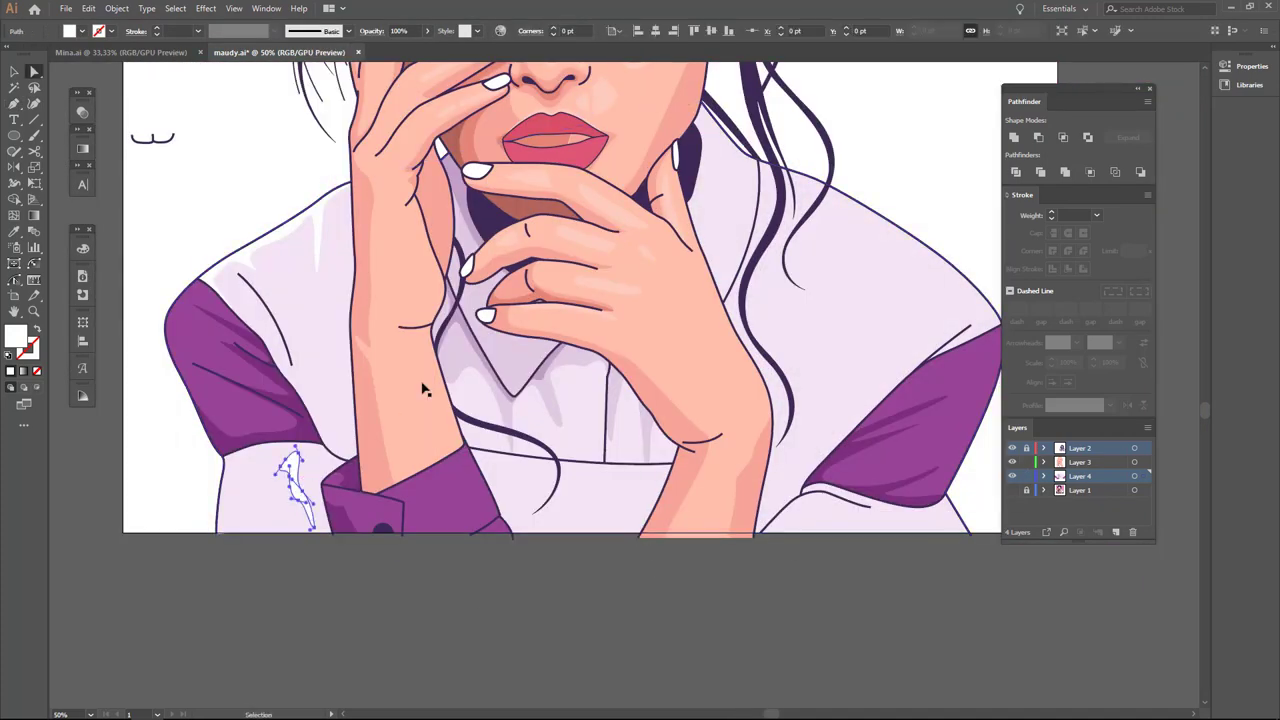
scroll(424, 390, "up", 3)
key("ctrl+y")
key("a")
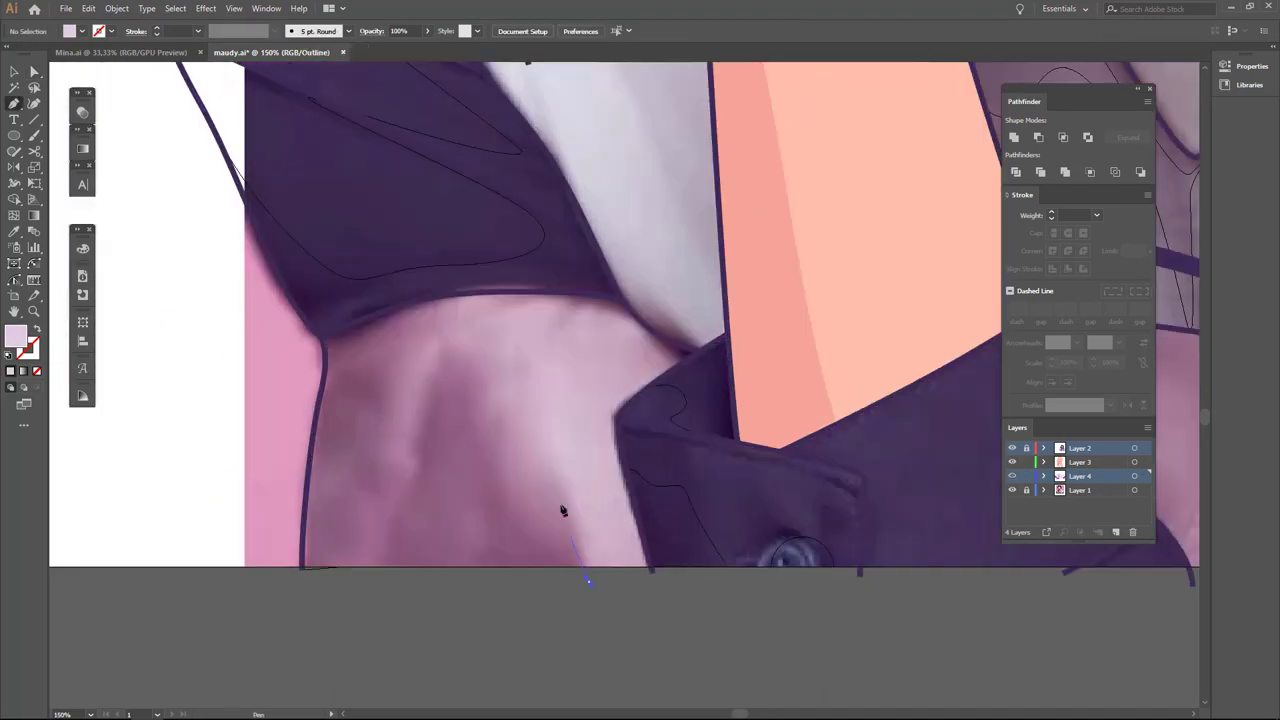
Curve and close the fold shadow shape beneath the lower hand.
left_click_drag(500, 456, 453, 355)
key("ctrl+y")
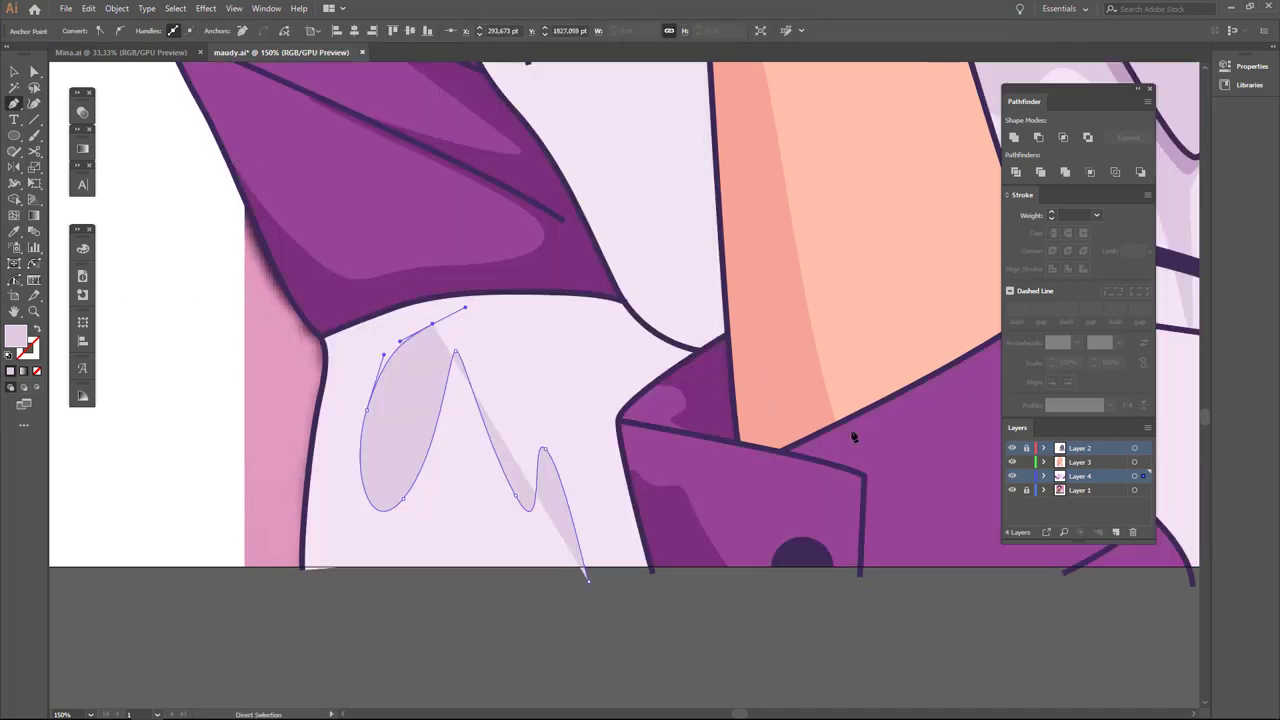
left_click_drag(236, 433, 238, 527)
left_click_drag(341, 580, 437, 614)
left_click(588, 580)
key("a")
left_click(471, 608)
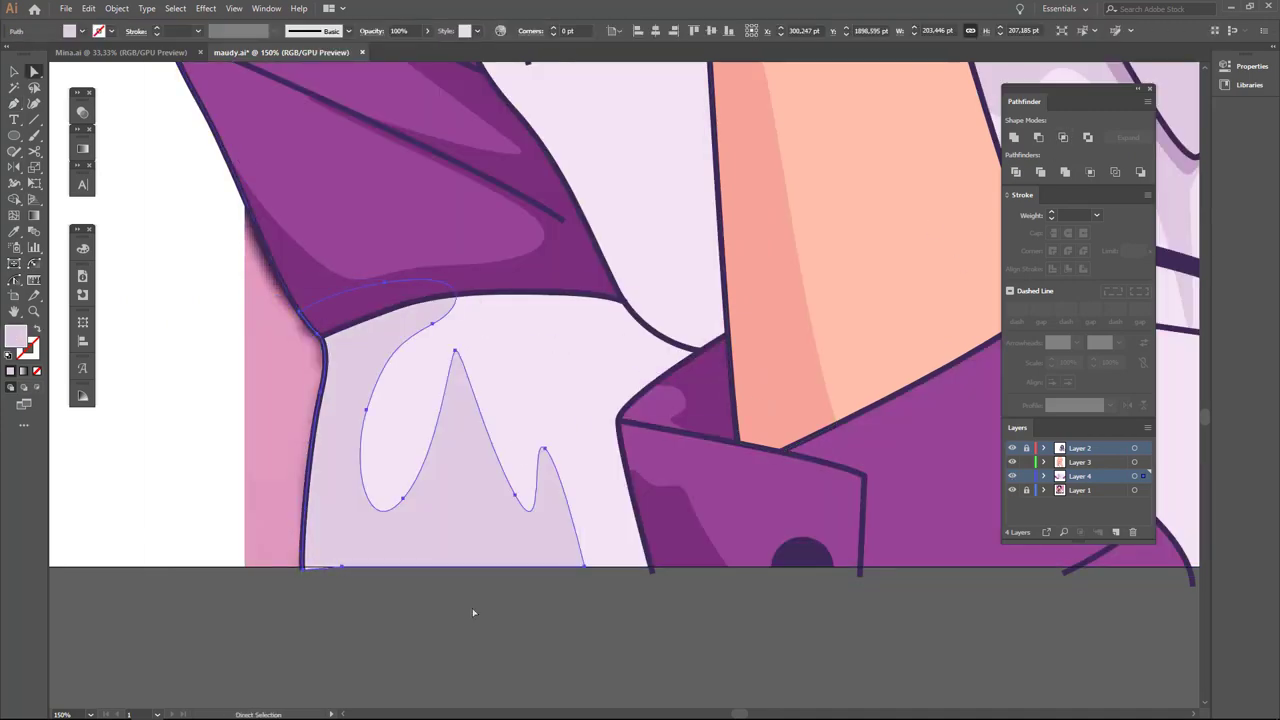
scroll(771, 620, "down", 5)
scroll(771, 620, "up", 3)
Draw a closed shadow shape along the right sleeve edge.
key("ctrl+y")
left_click_drag(836, 459, 670, 452)
key("p")
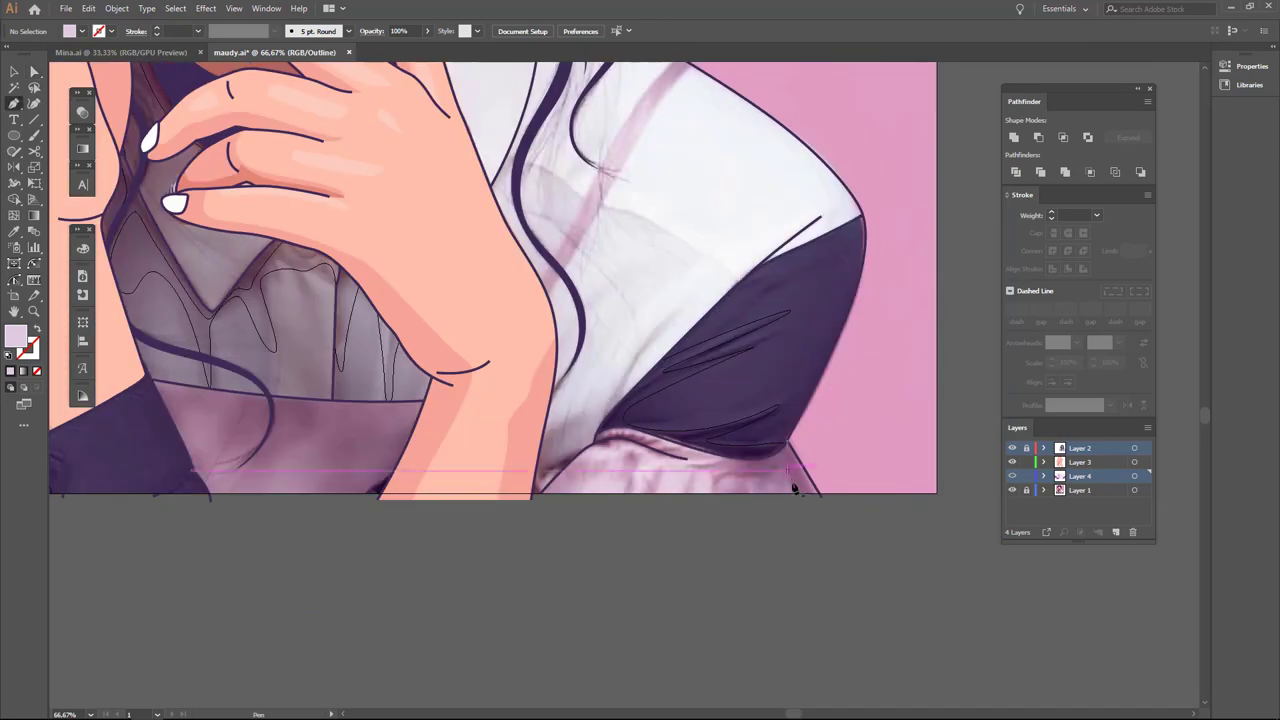
scroll(785, 492, "up", 3)
left_click(795, 517)
left_click_drag(750, 432, 705, 432)
left_click_drag(505, 468, 440, 471)
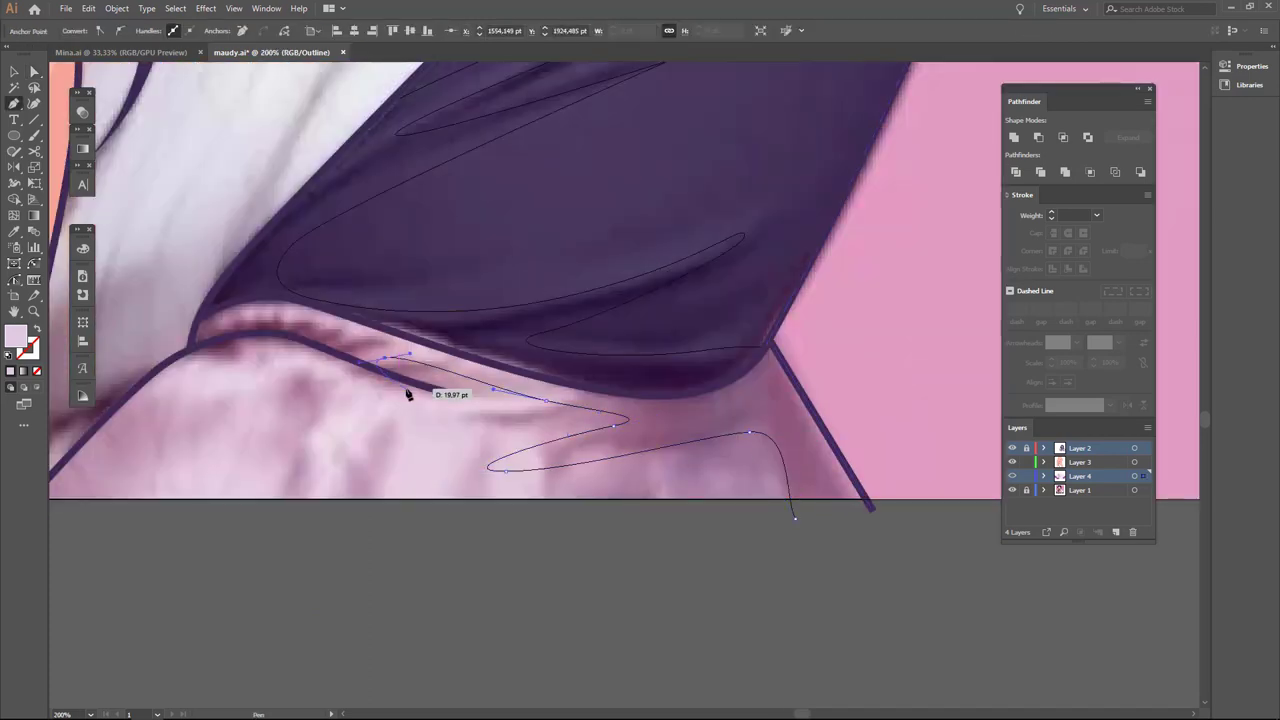
key("ctrl+y")
key("ctrl+minus")
key("ctrl+minus")
left_click_drag(690, 541, 760, 520)
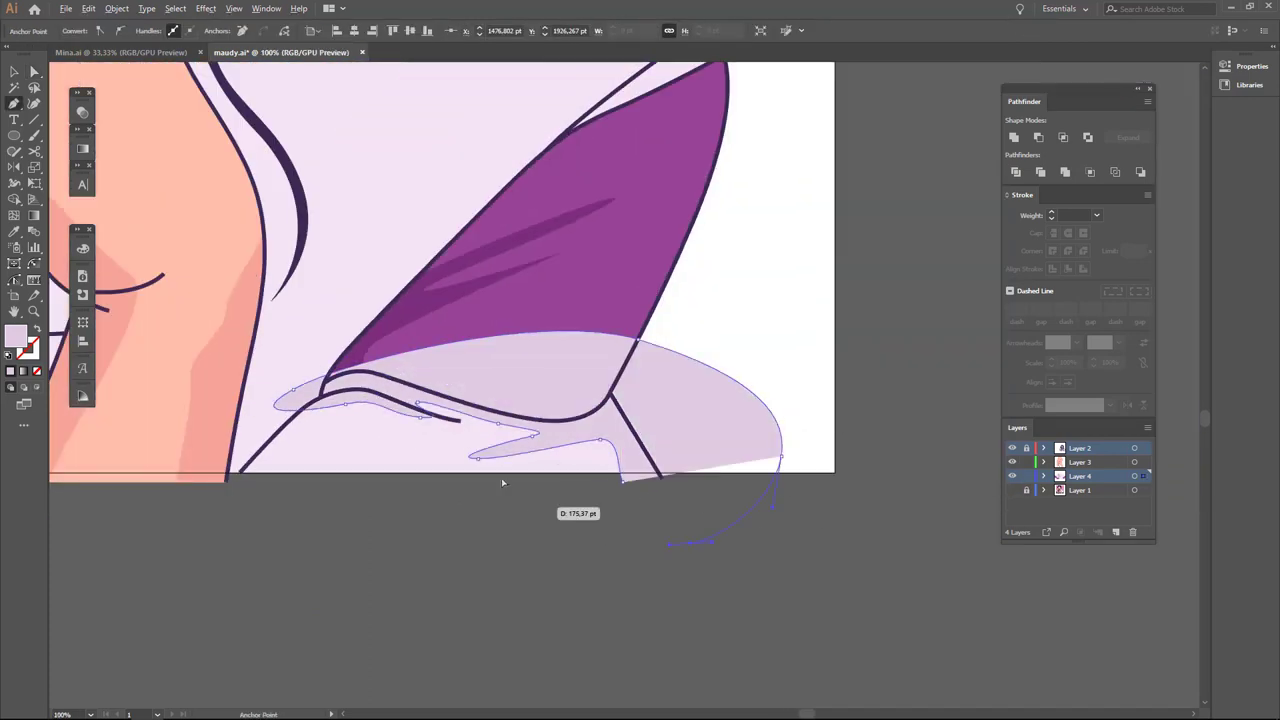
left_click(621, 481)
Send the sleeve shadow behind the outlines and erase its overhanging parts.
key("ctrl+bracketleft")
key("ctrl+bracketleft")
key("ctrl+shift+a")
scroll(296, 416, "up", 3)
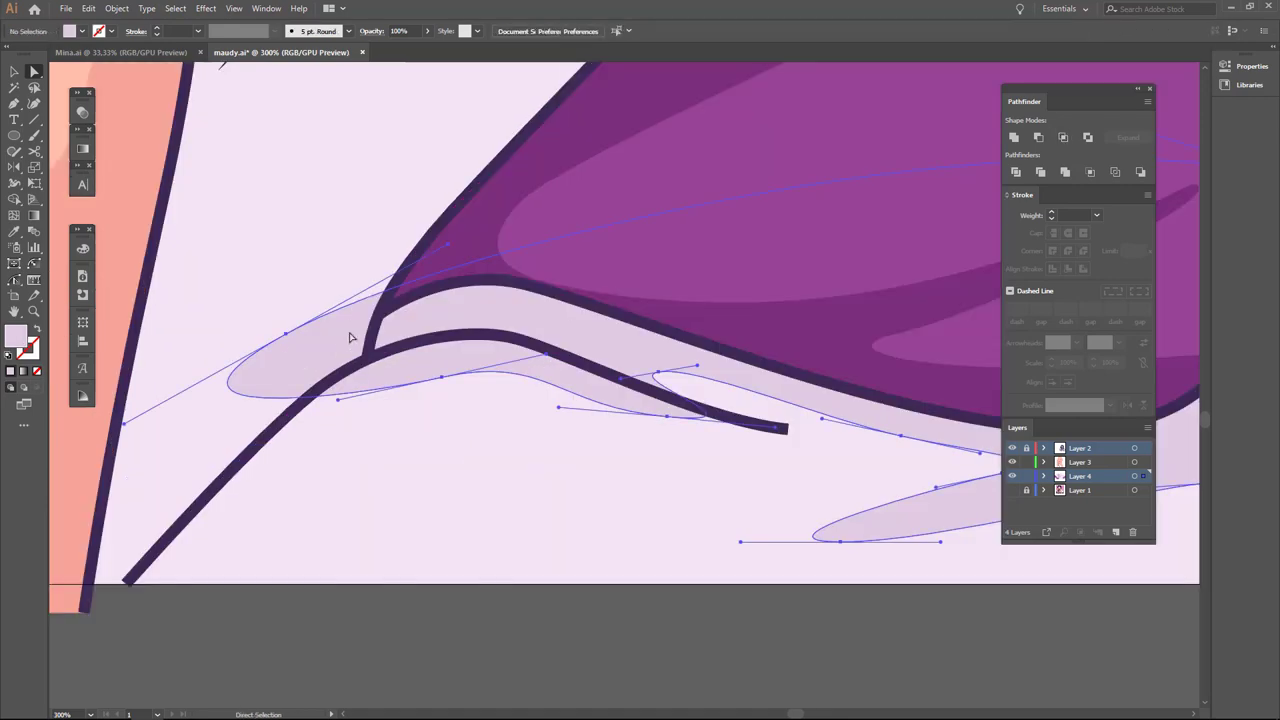
left_click_drag(346, 346, 250, 400)
scroll(330, 400, "up", 2)
left_click_drag(410, 330, 309, 423)
key("ctrl+shift+a")
key("a")
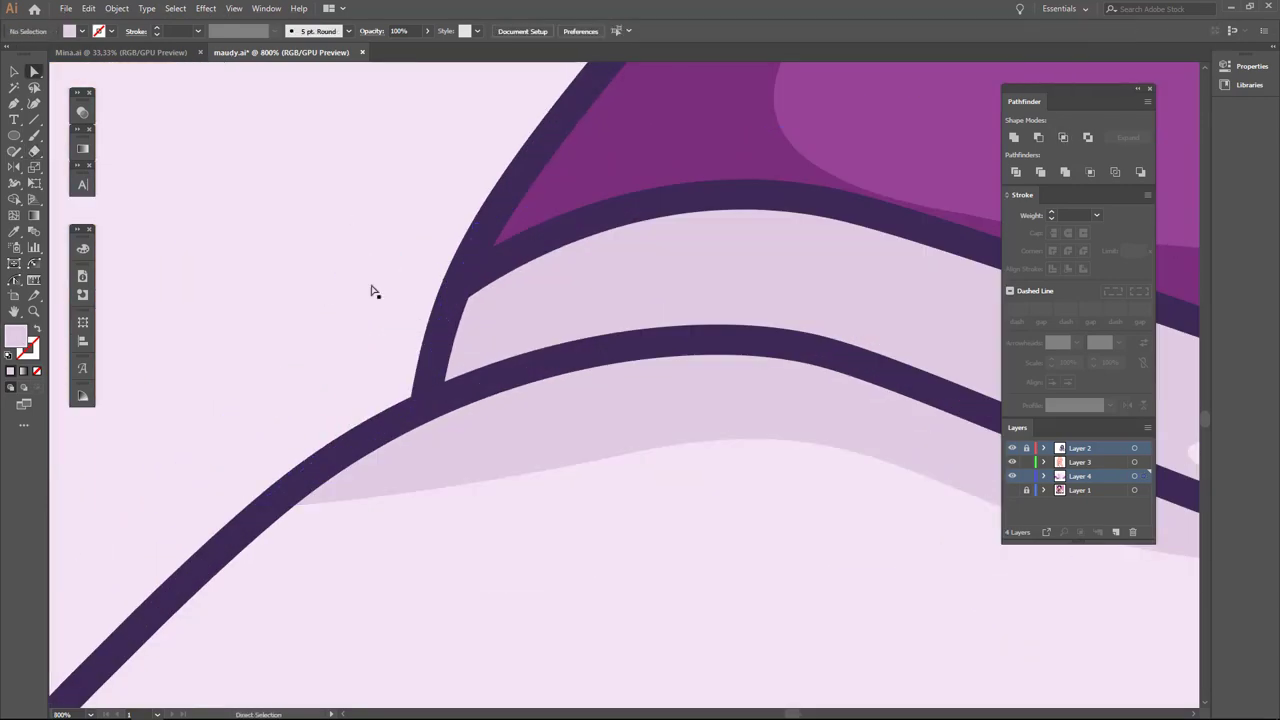
scroll(488, 512, "down", 5)
key("v")
Draw a five-point shadow shape across the lower chest from the waist line.
scroll(275, 367, "up", 1)
key("p")
left_click(278, 372)
scroll(511, 410, "up", 2)
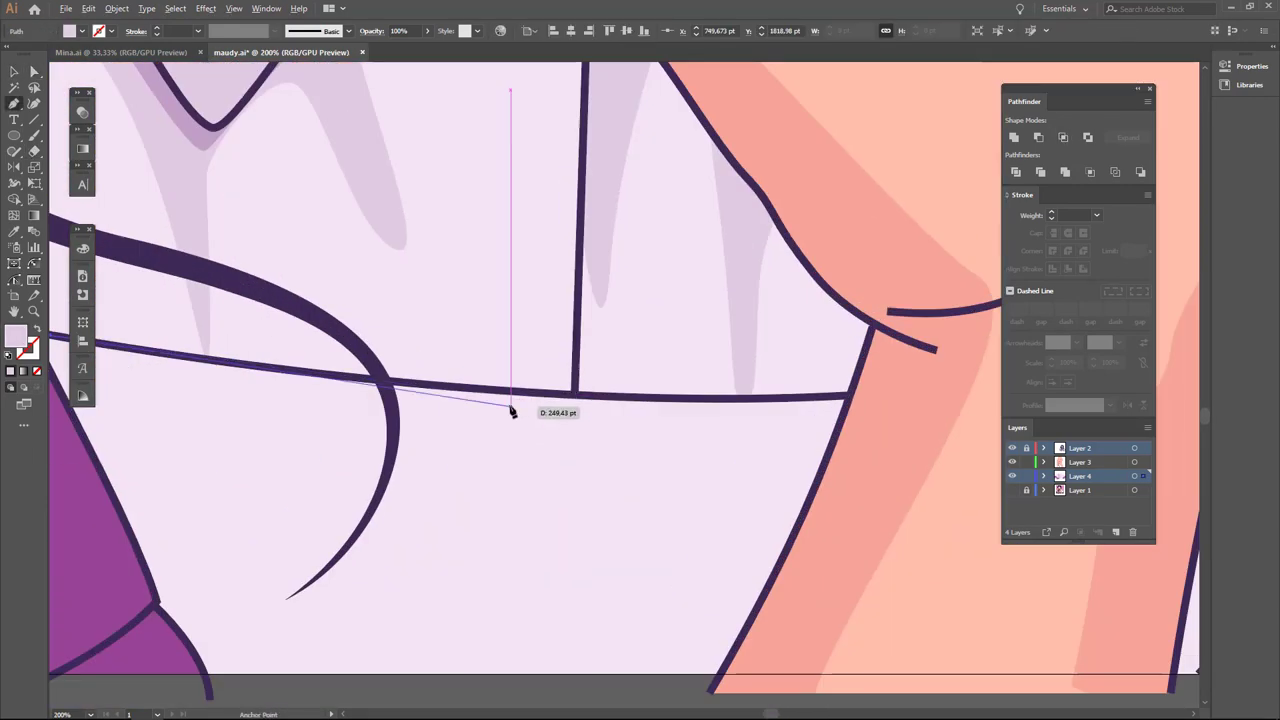
left_click(850, 397)
scroll(877, 394, "down", 2)
left_click(846, 538)
left_click(480, 540)
left_click(385, 450)
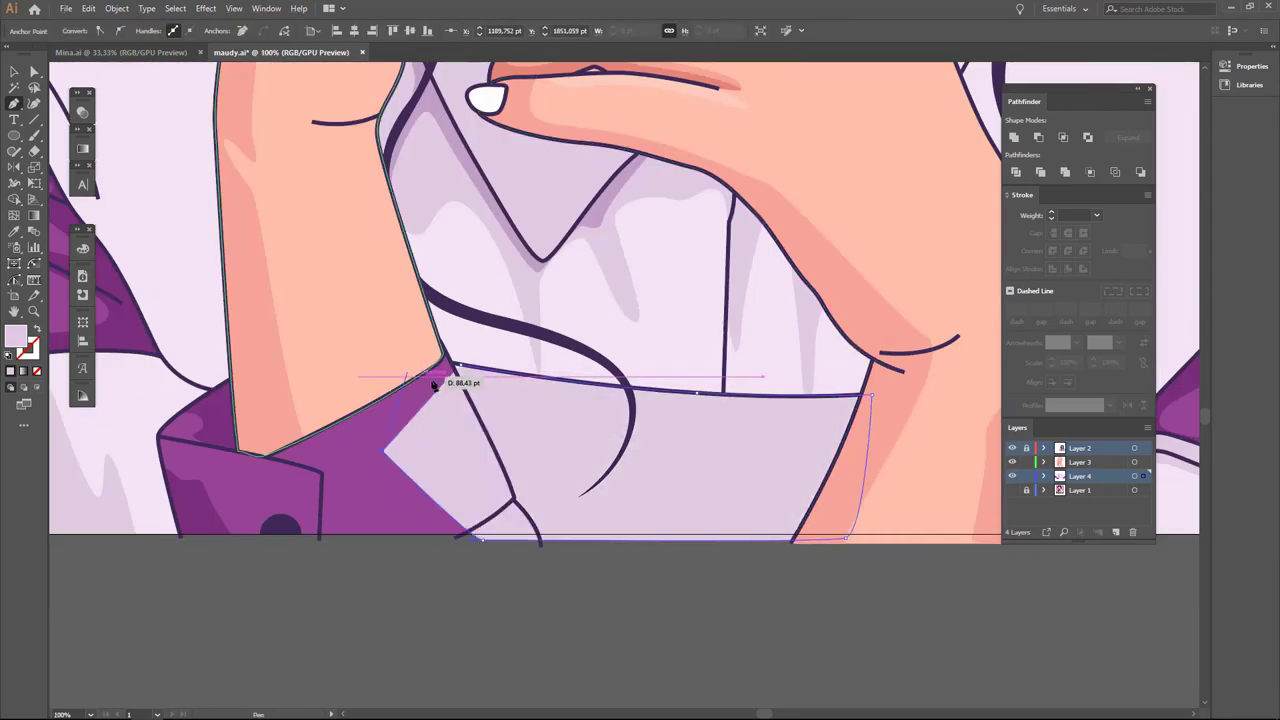
left_click(443, 368)
Select the lower-chest shape and check its fill colour, E1CCE2.
key("v")
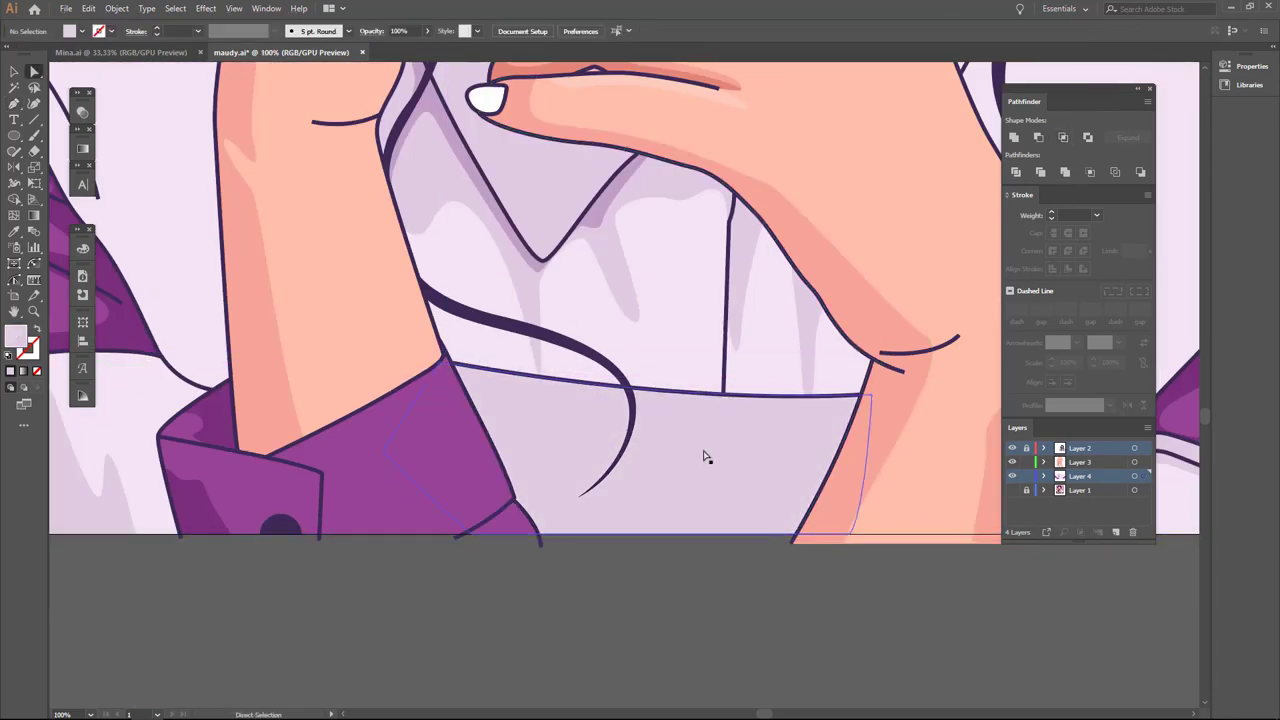
scroll(505, 458, "down", 3)
scroll(503, 457, "up", 1)
double_click(16, 336)
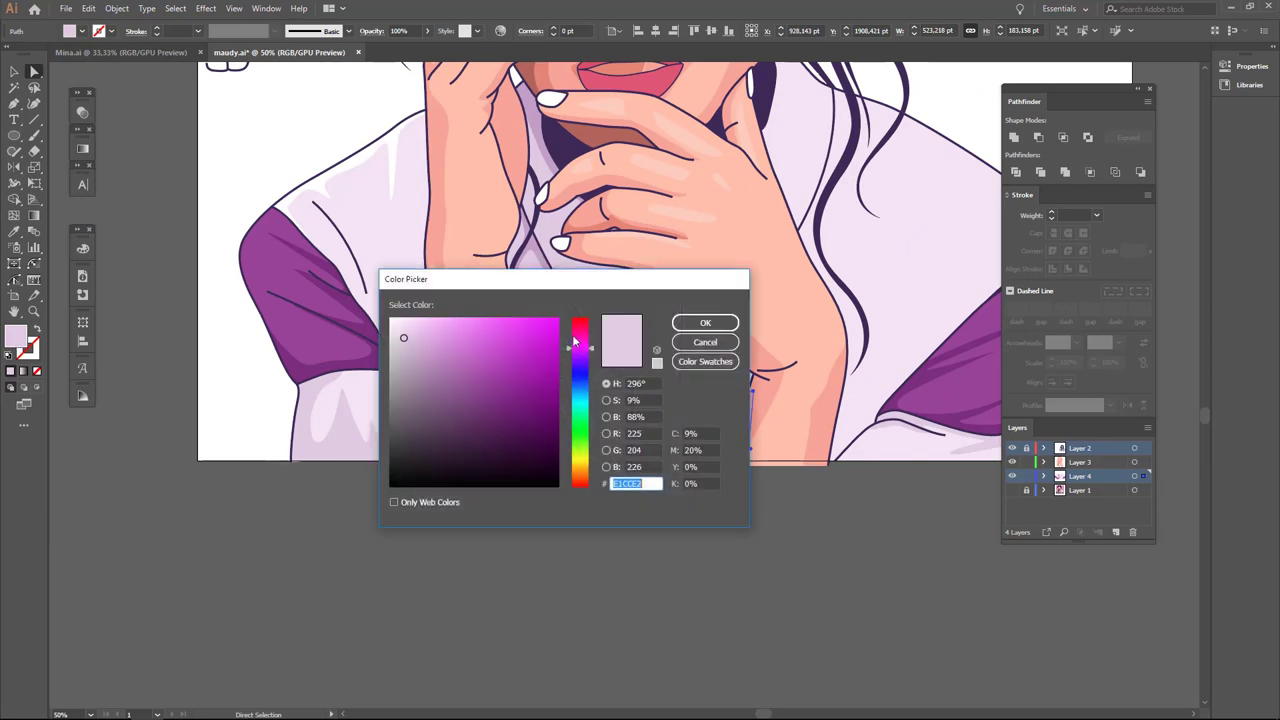
Pen-draw a closed pink panel along the sleeve's lower curved edge.
left_click(705, 343)
left_click_drag(657, 522, 530, 522)
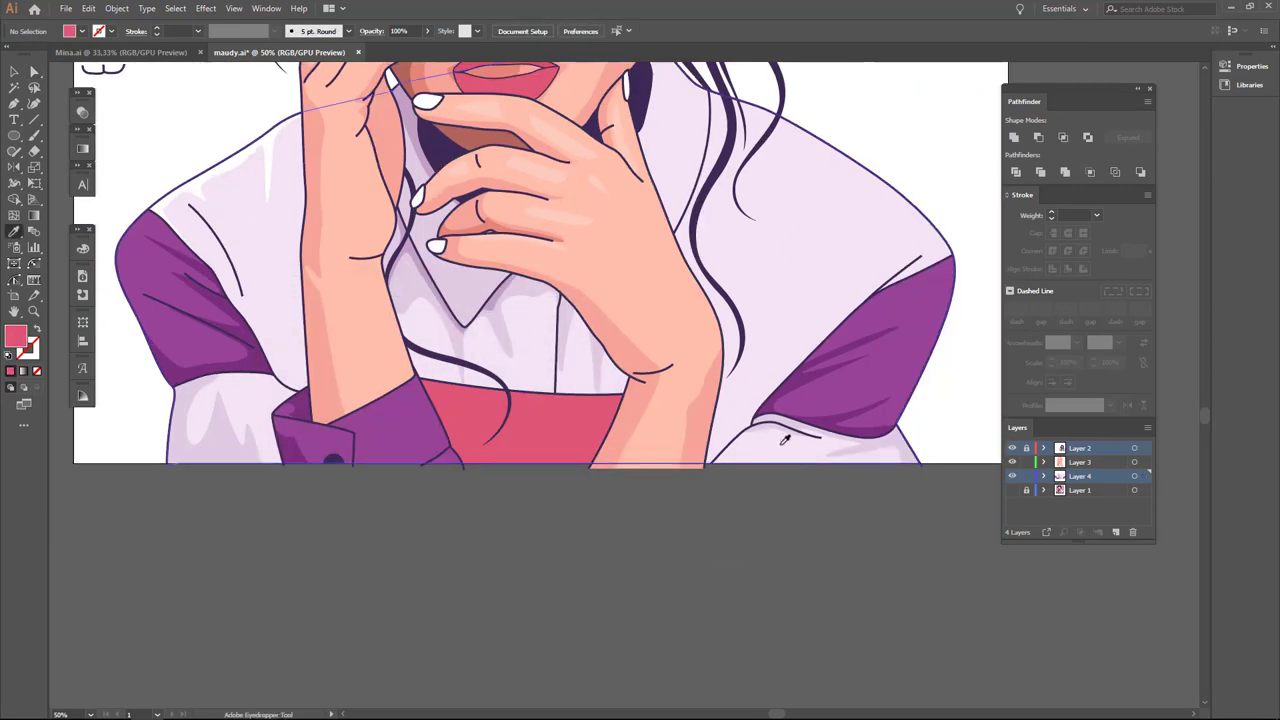
scroll(728, 434, "up", 2)
left_click(773, 398)
scroll(740, 420, "up", 2)
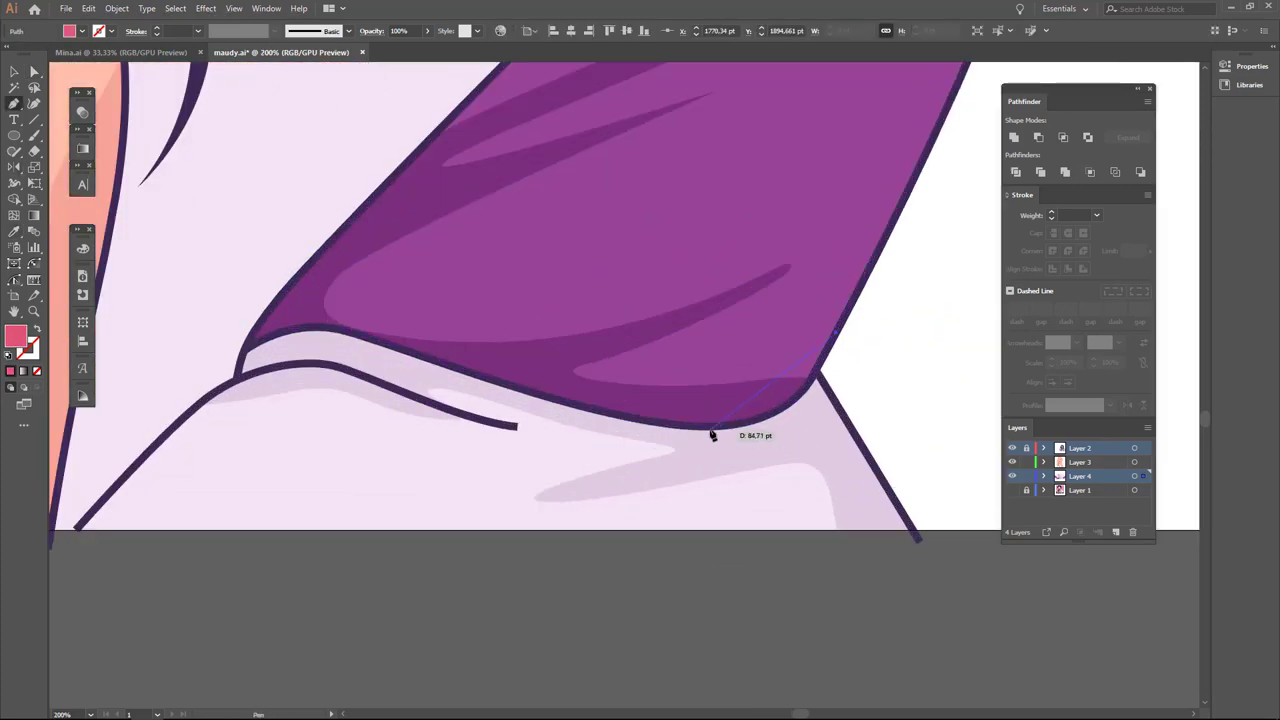
left_click(404, 347)
scroll(418, 288, "up", 1)
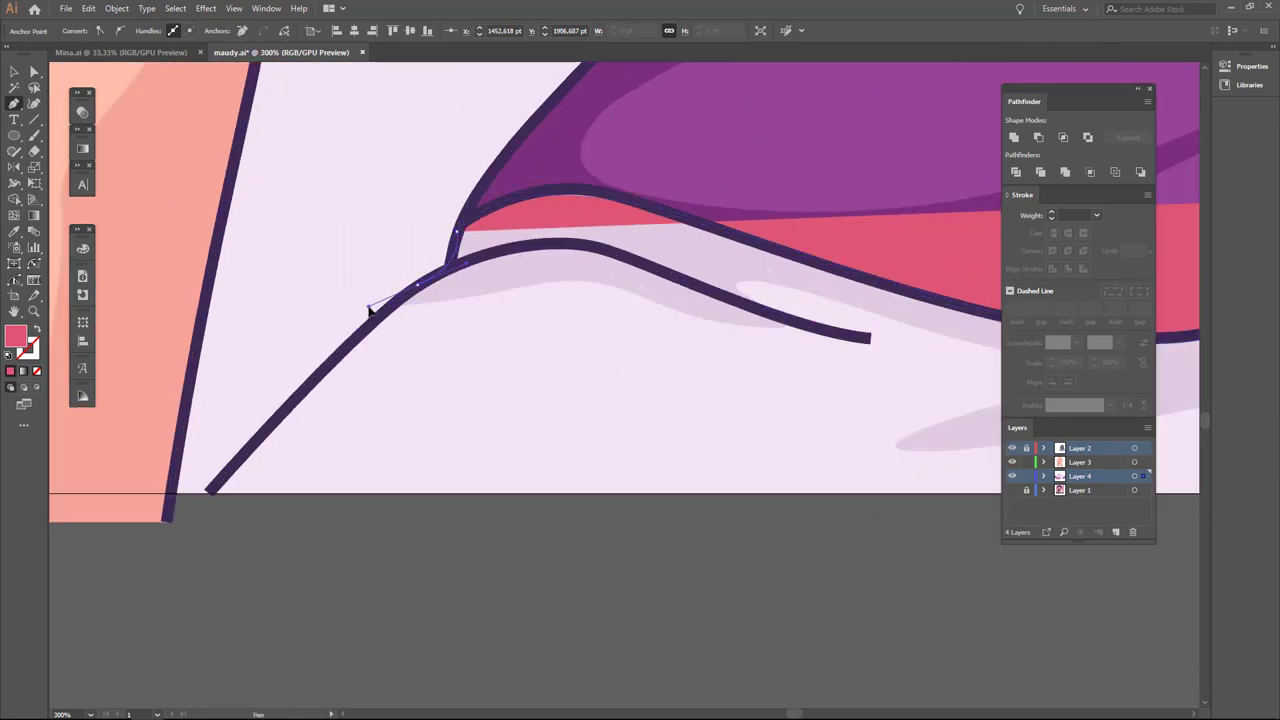
left_click(200, 514)
scroll(674, 465, "down", 3)
key("a")
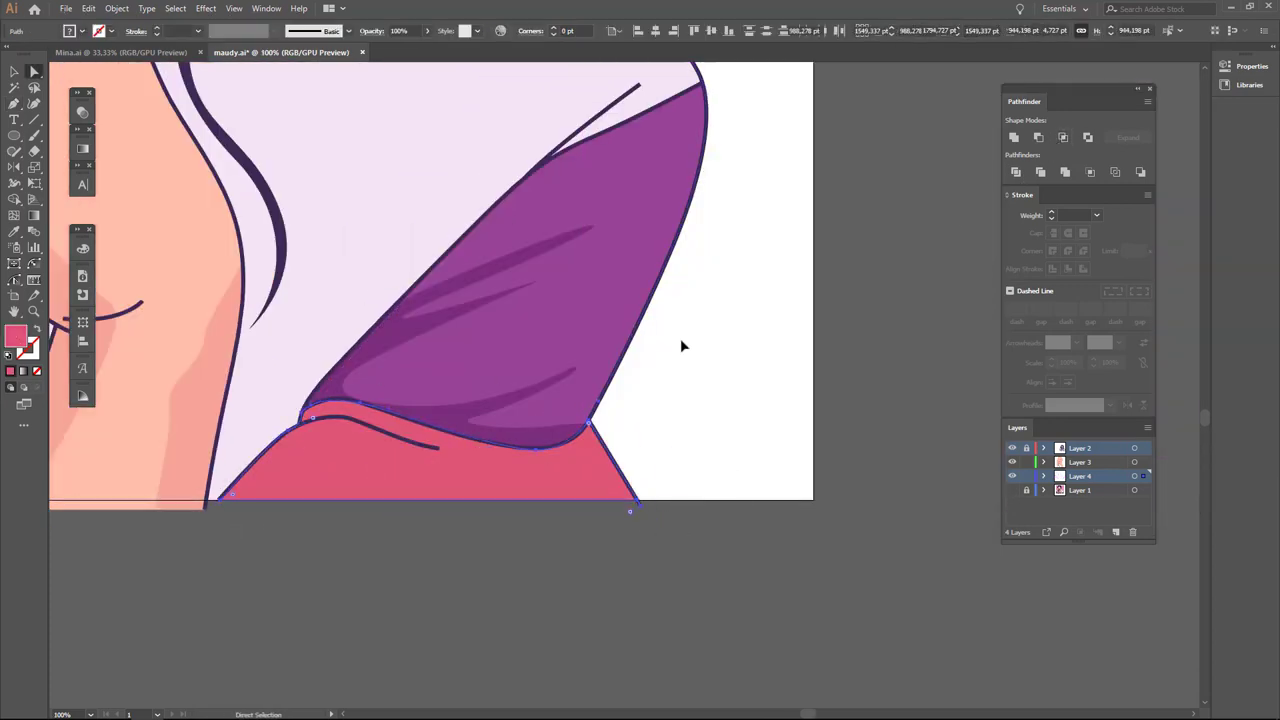
left_click(406, 551)
scroll(577, 484, "down", 3)
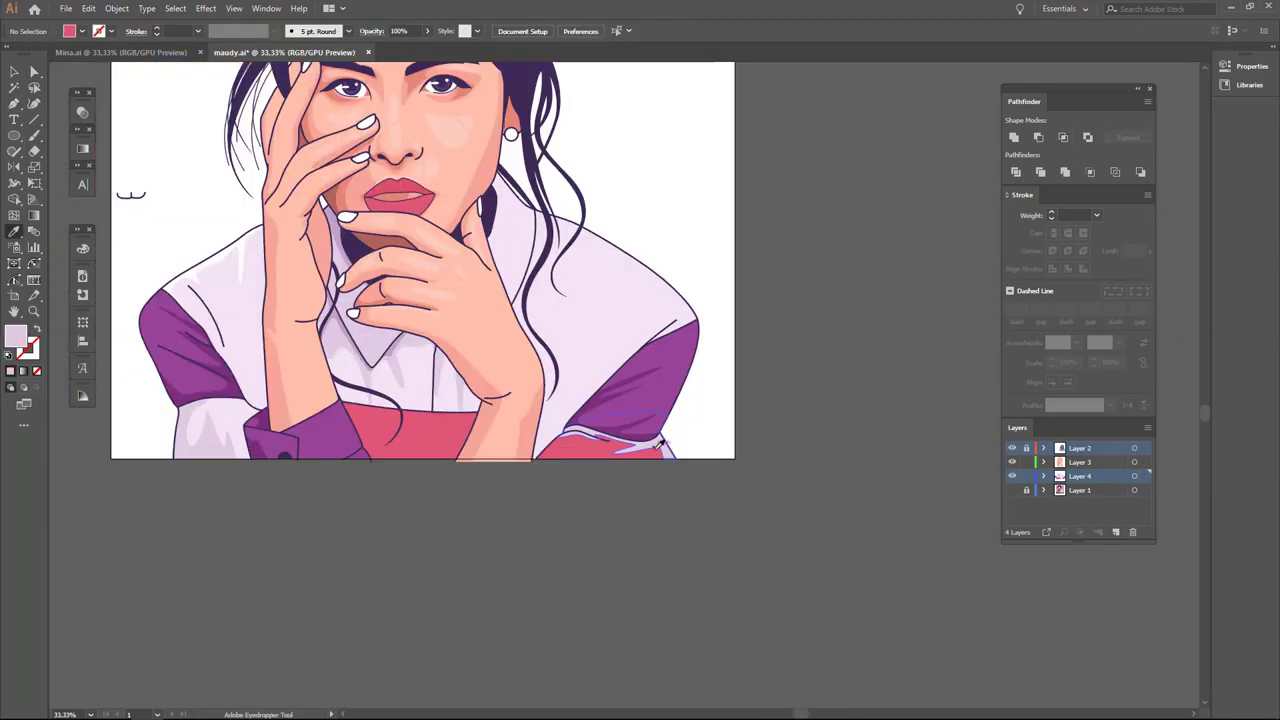
Confirm the C6466A pink fill, close the left-cuff panel, and send it behind the sleeve lines.
double_click(15, 335)
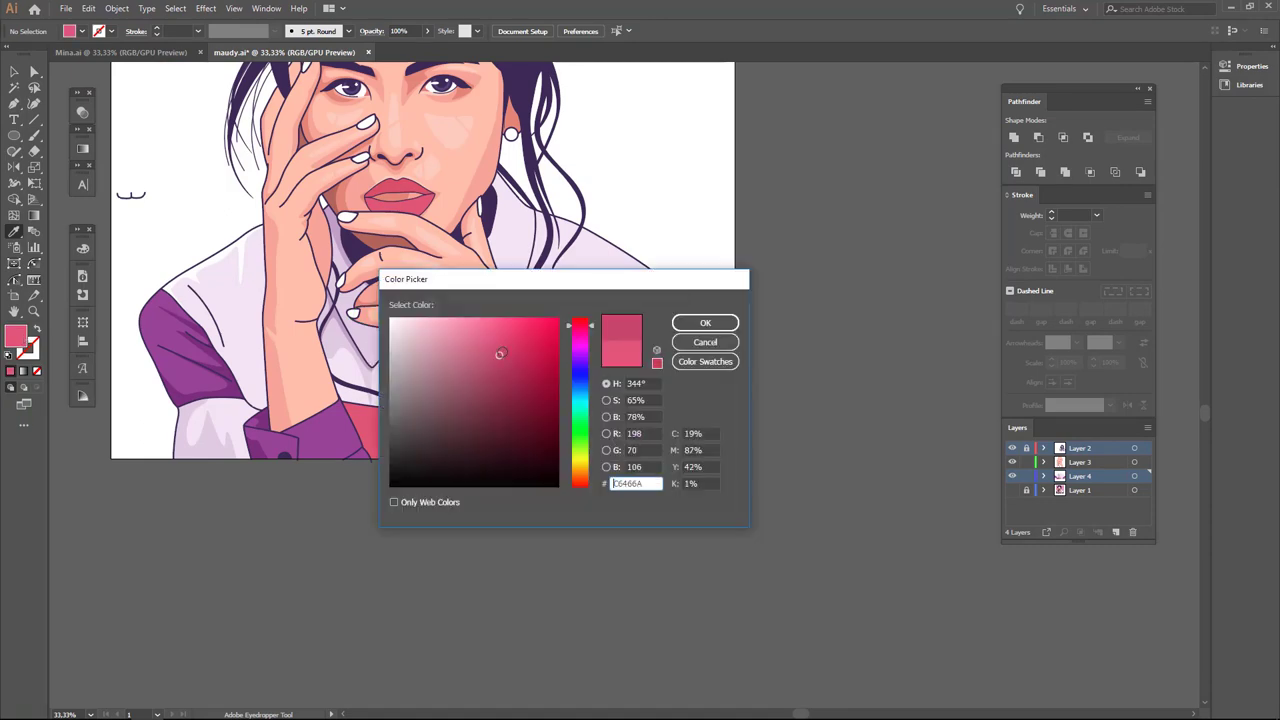
left_click(697, 325)
scroll(665, 434, "up", 3)
scroll(563, 486, "down", 4)
scroll(600, 490, "up", 4)
scroll(600, 490, "down", 1)
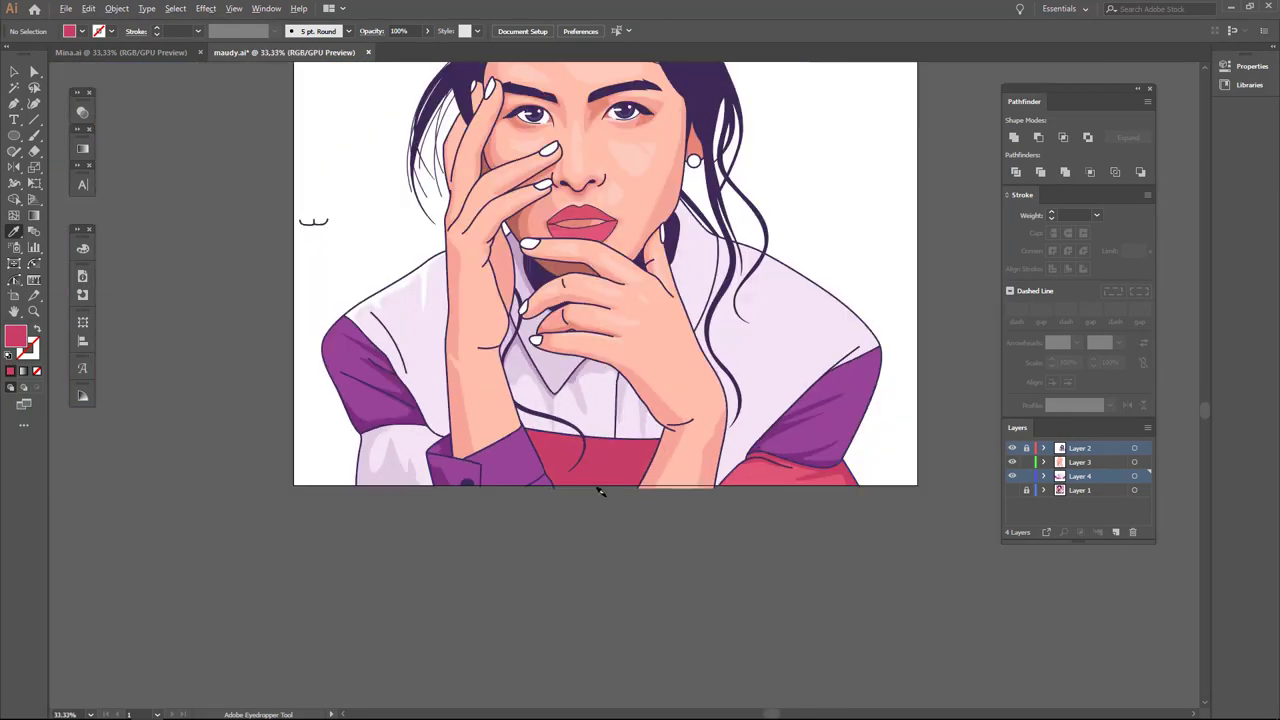
scroll(328, 466, "up", 2)
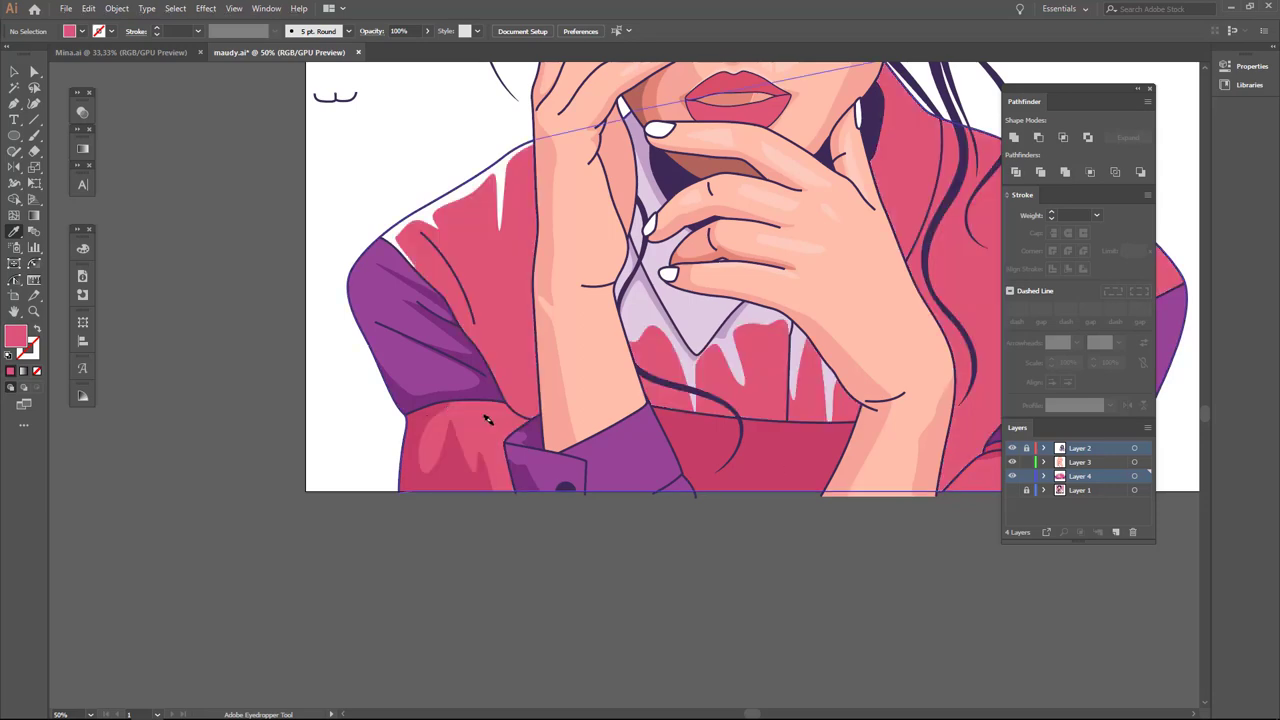
scroll(478, 433, "up", 3)
left_click(533, 326)
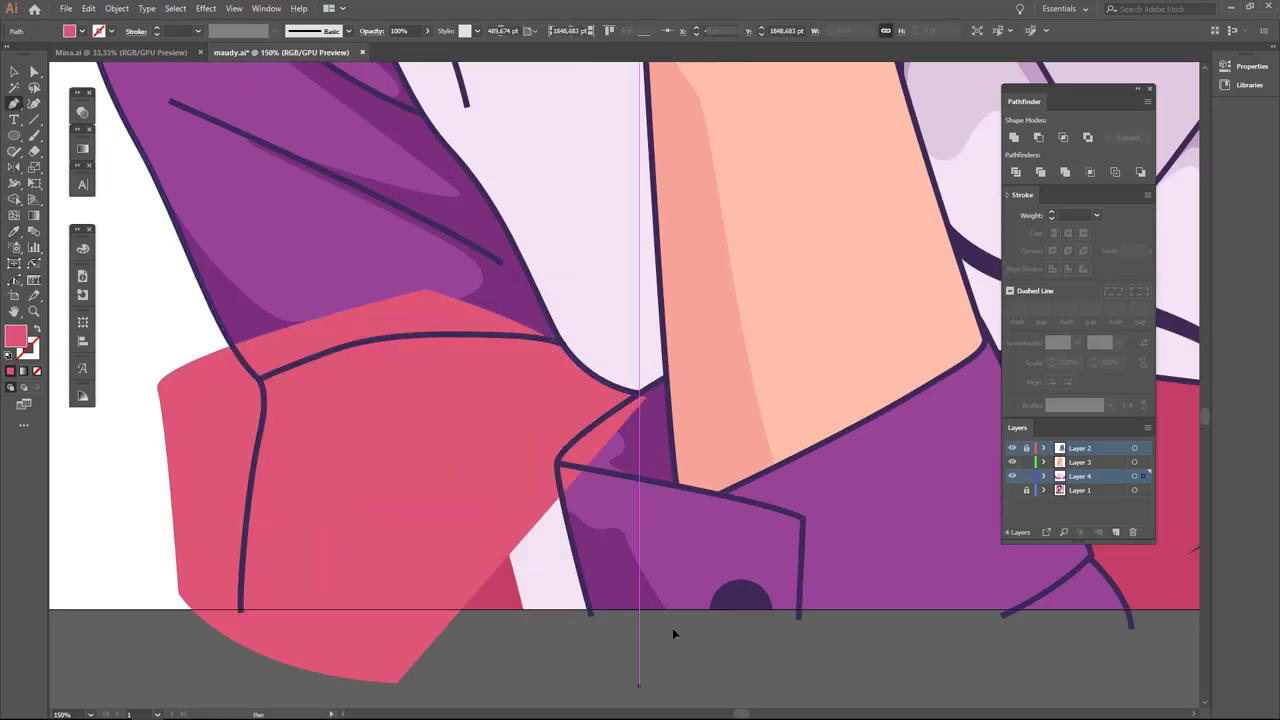
key("a")
key("ctrl+[")
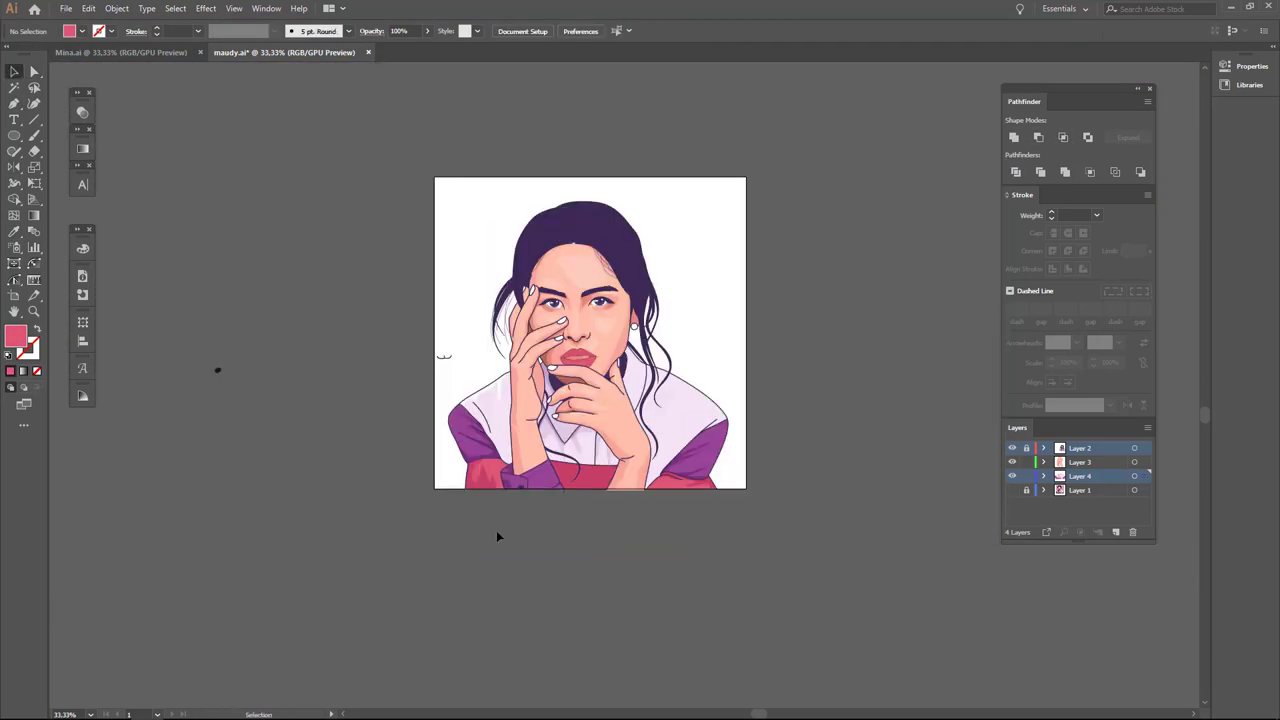
Toggle Layer 4 outline mode and reference-photo visibility to check the neck shade.
scroll(546, 528, "up", 2)
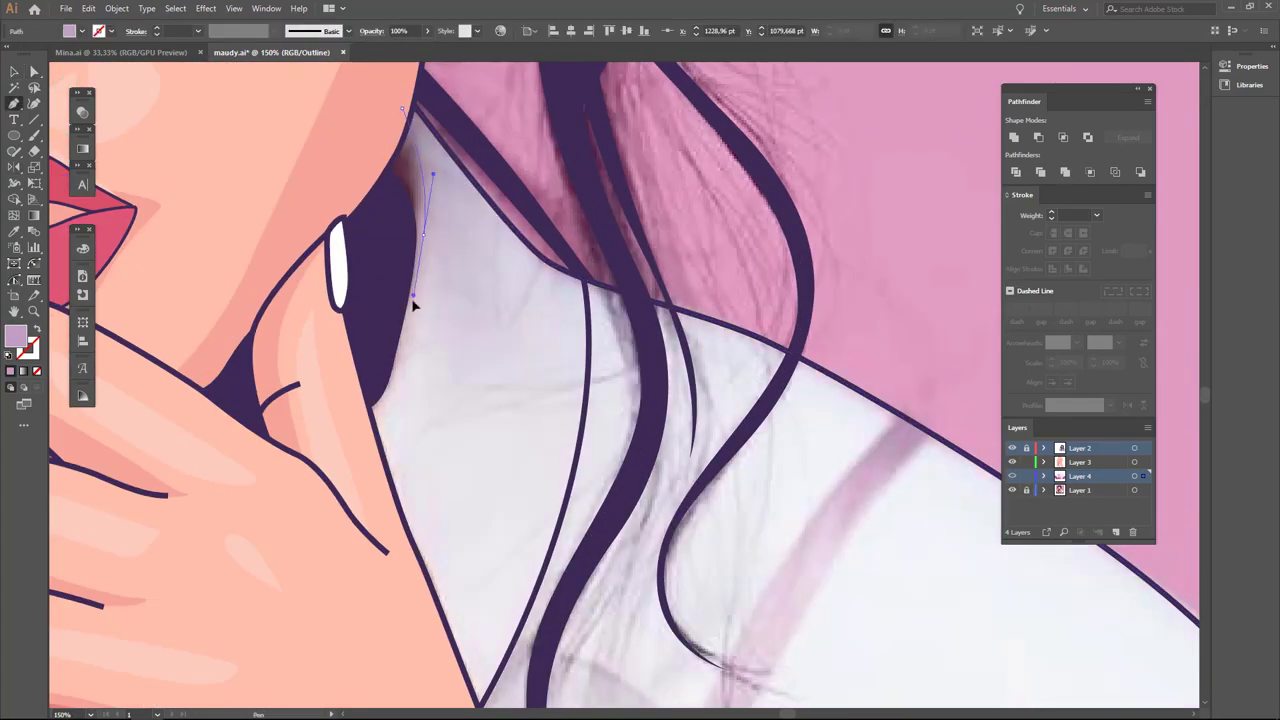
left_click(1011, 477, "ctrl")
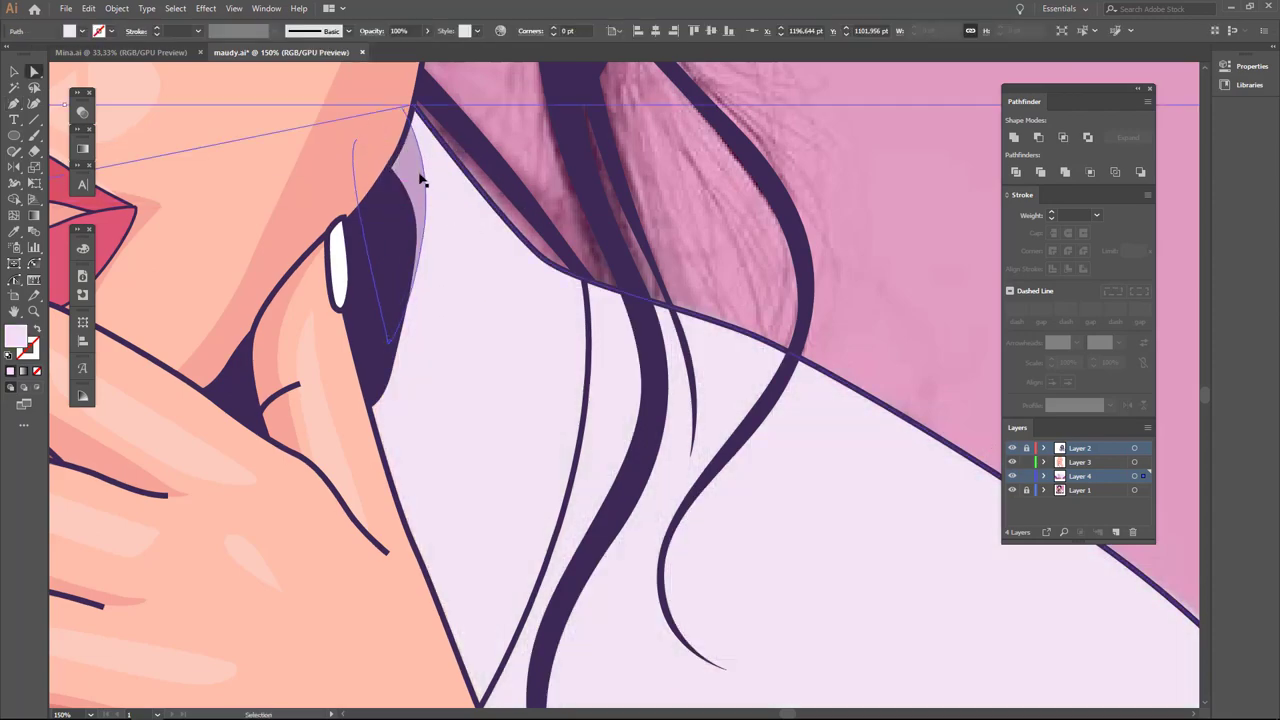
key("ctrl+shift+a")
left_click(1011, 476, "ctrl")
scroll(629, 294, "down", 3)
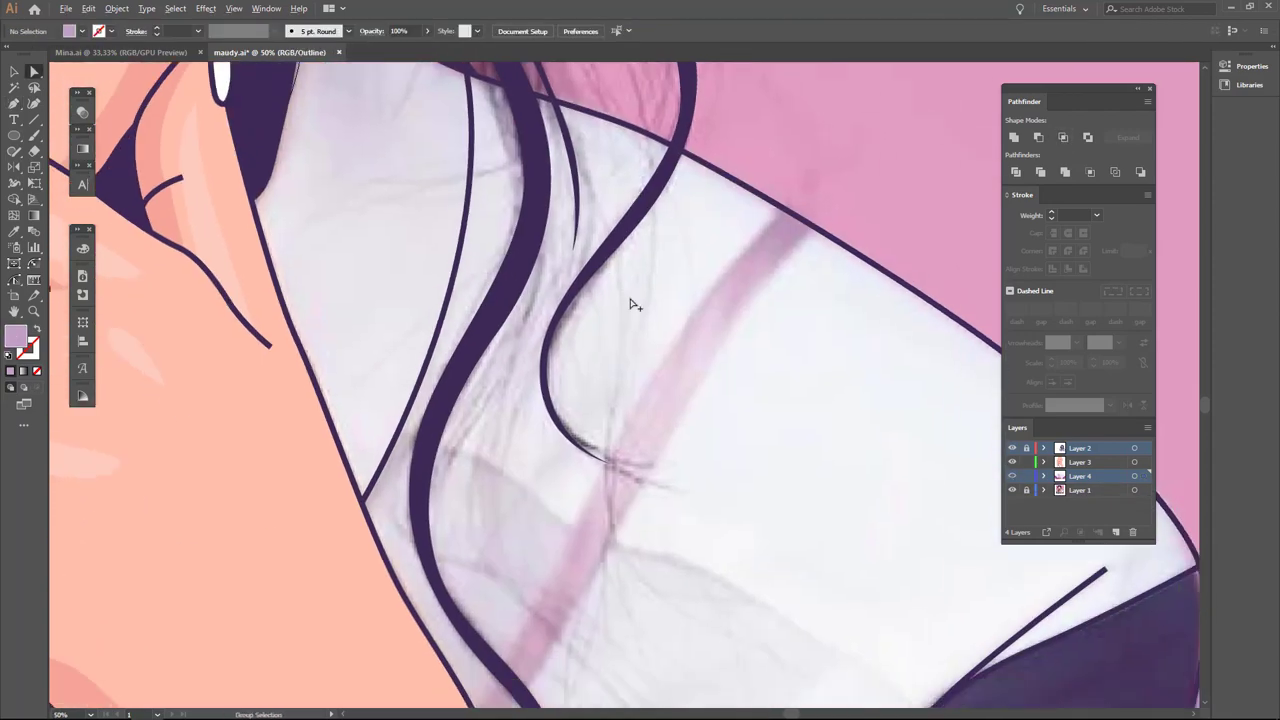
left_click(1011, 476, "ctrl")
left_click(1134, 476)
key("ctrl+plus")
left_click(1011, 490)
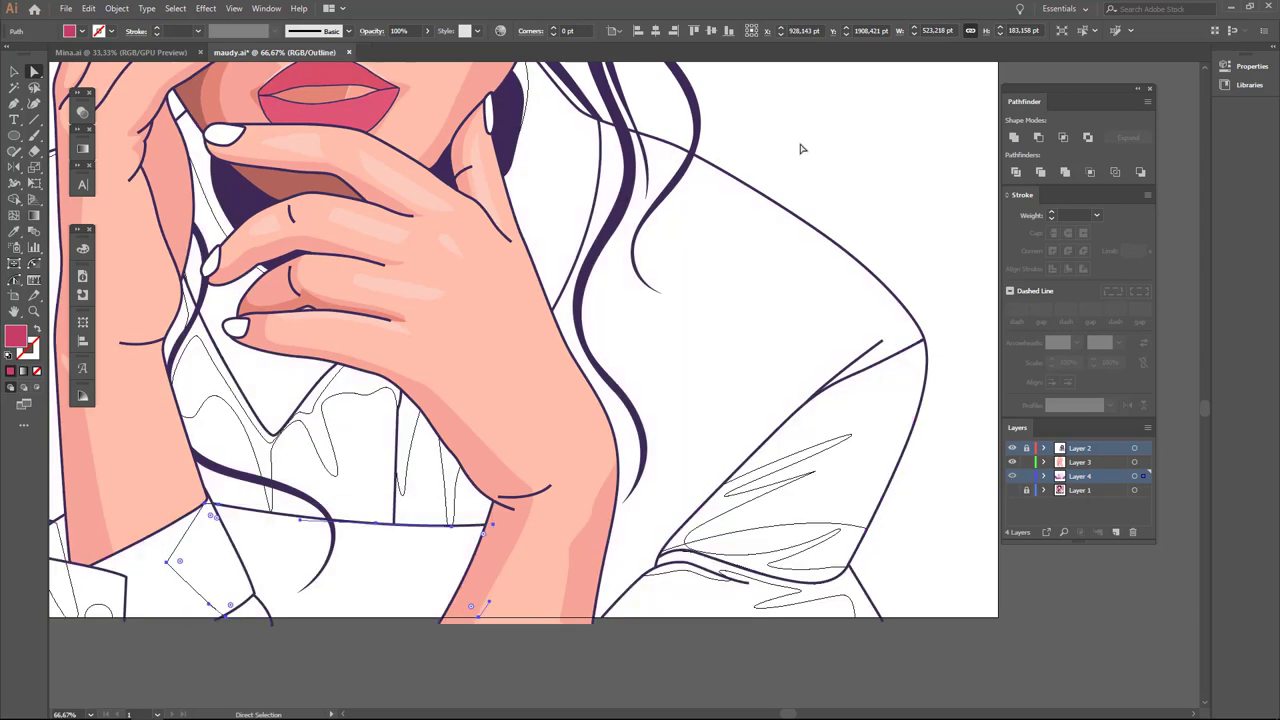
left_click(1011, 490)
Pen-draw the thin pink diagonal strap across the right shoulder and return to Preview.
key("p")
left_click(618, 389)
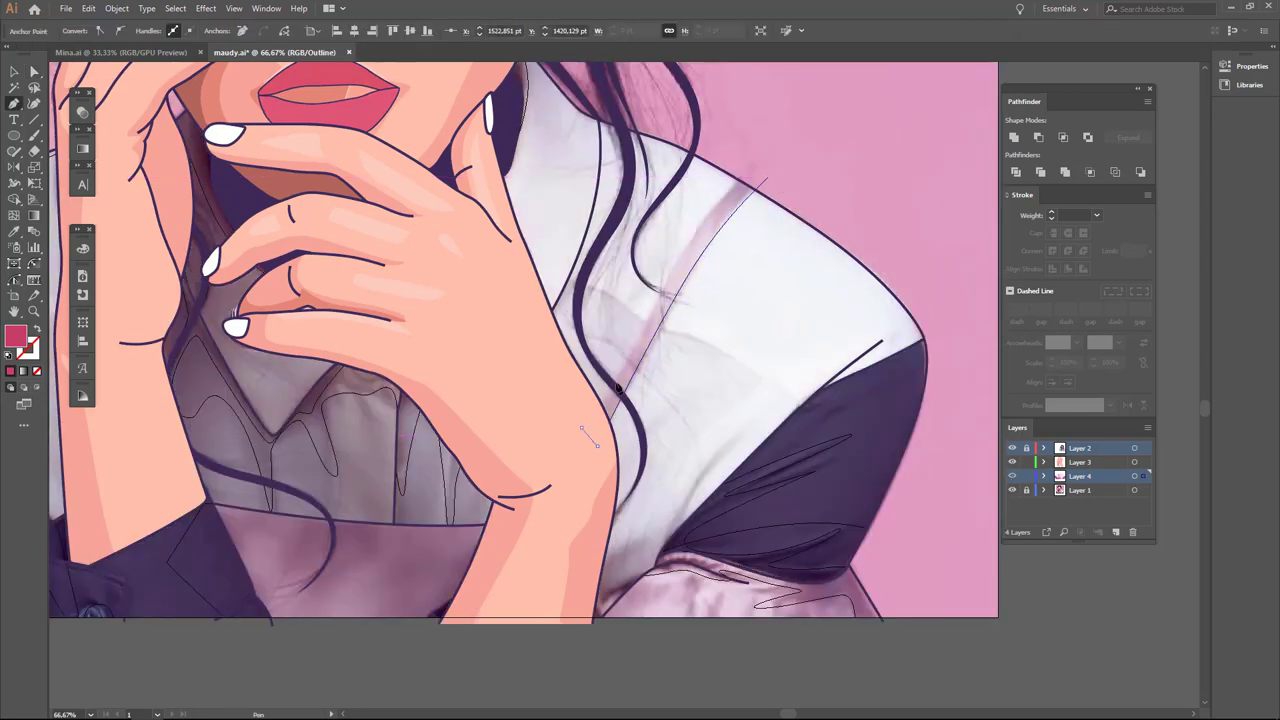
left_click(1011, 490)
key("ctrl+y")
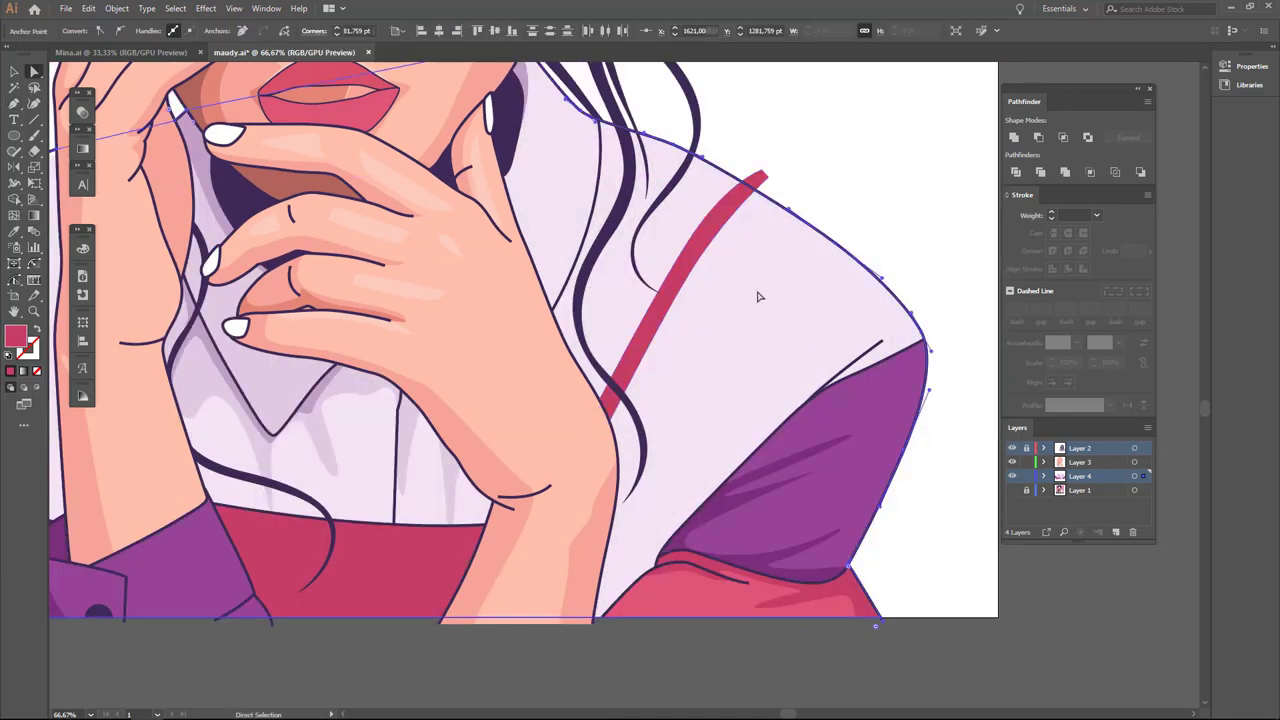
key("v")
scroll(888, 148, "down", 3)
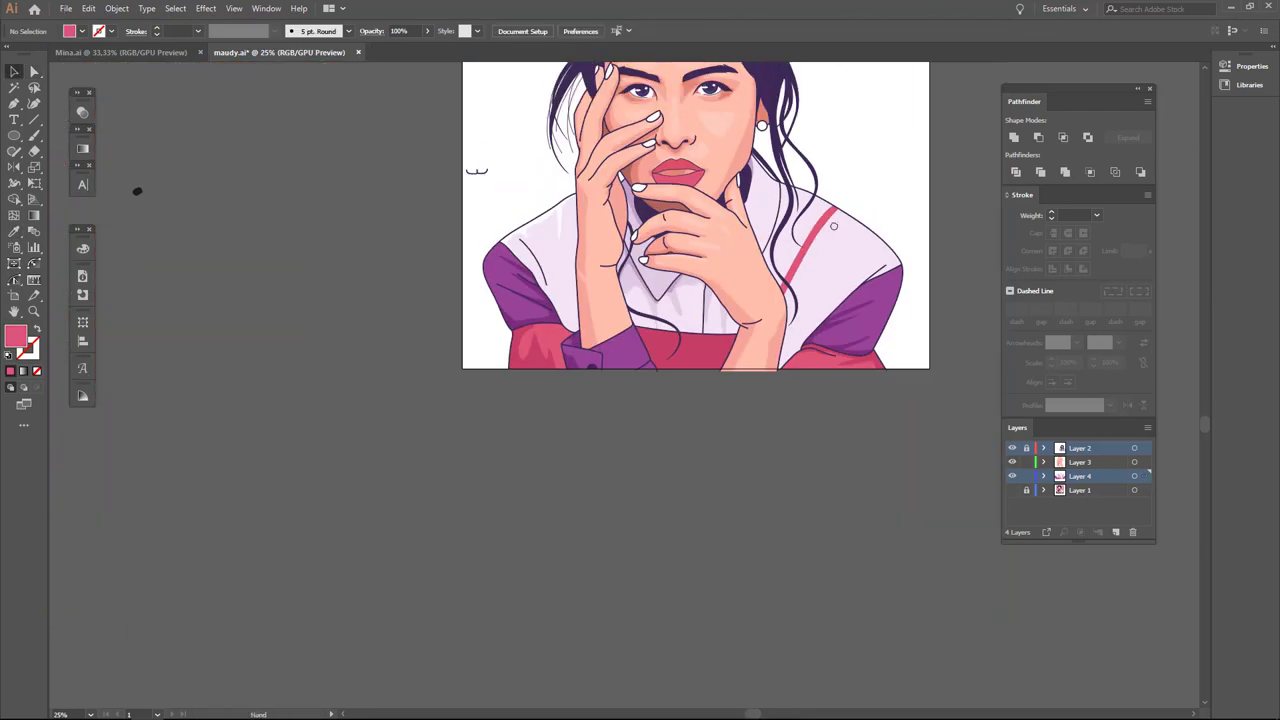
scroll(775, 266, "up", 2)
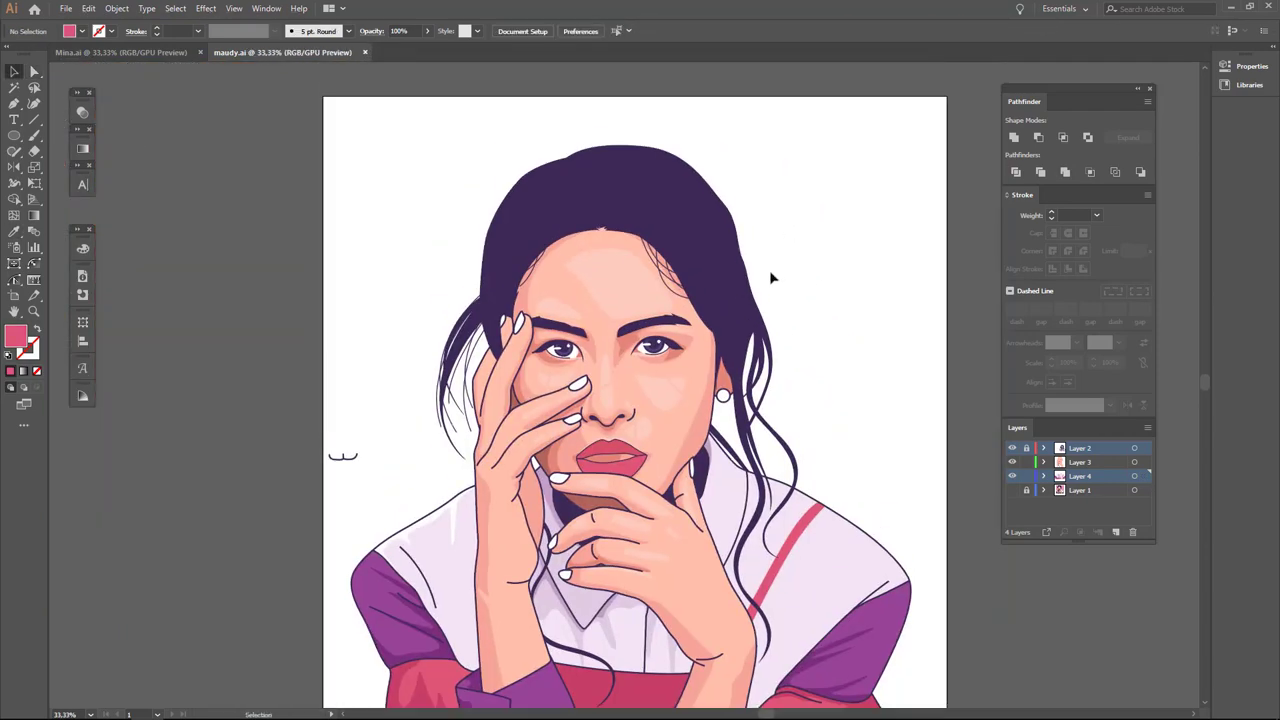
scroll(771, 277, "up", 2)
Show the reference photo and switch to Outline view with the Pen tool.
scroll(580, 457, "up", 3)
key("a")
left_click(700, 545)
left_click(1011, 490)
key("ctrl+y")
key("p")
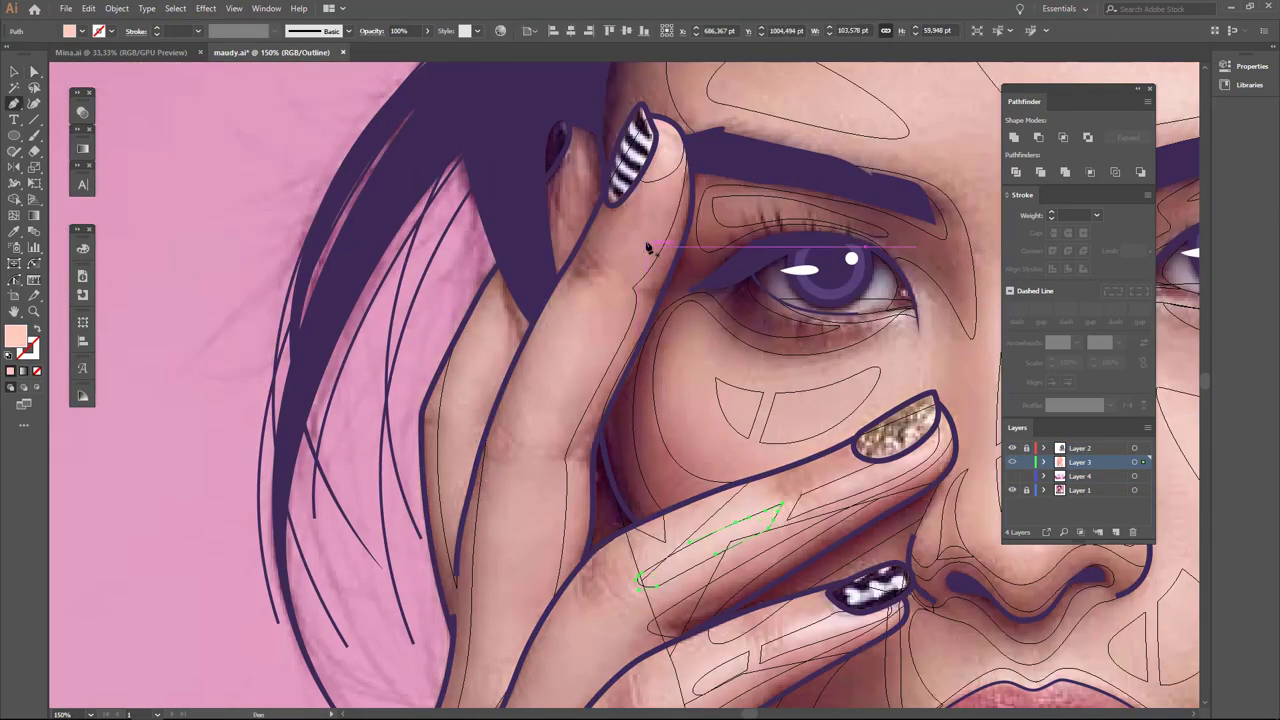
Trace curved highlight paths along the fingertips, then return to the full-colour preview.
scroll(700, 220, "up", 5)
left_click_drag(558, 100, 650, 140)
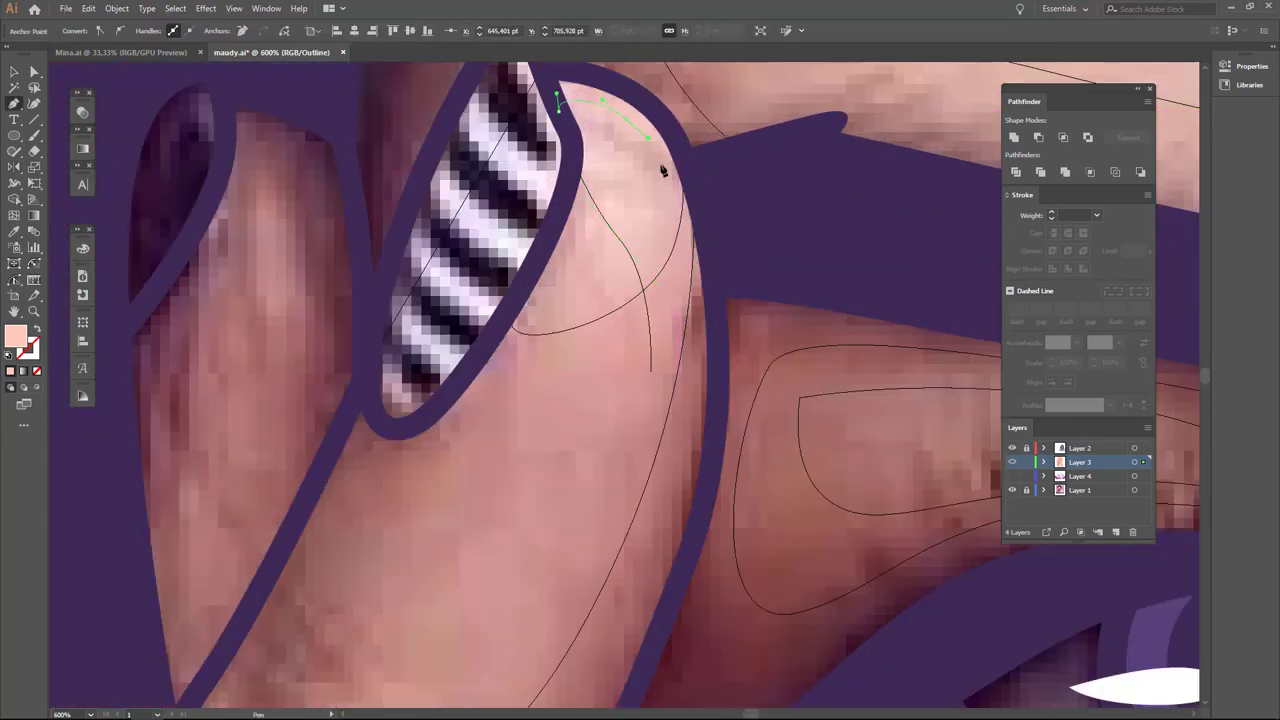
key("Escape")
scroll(577, 398, "down", 3)
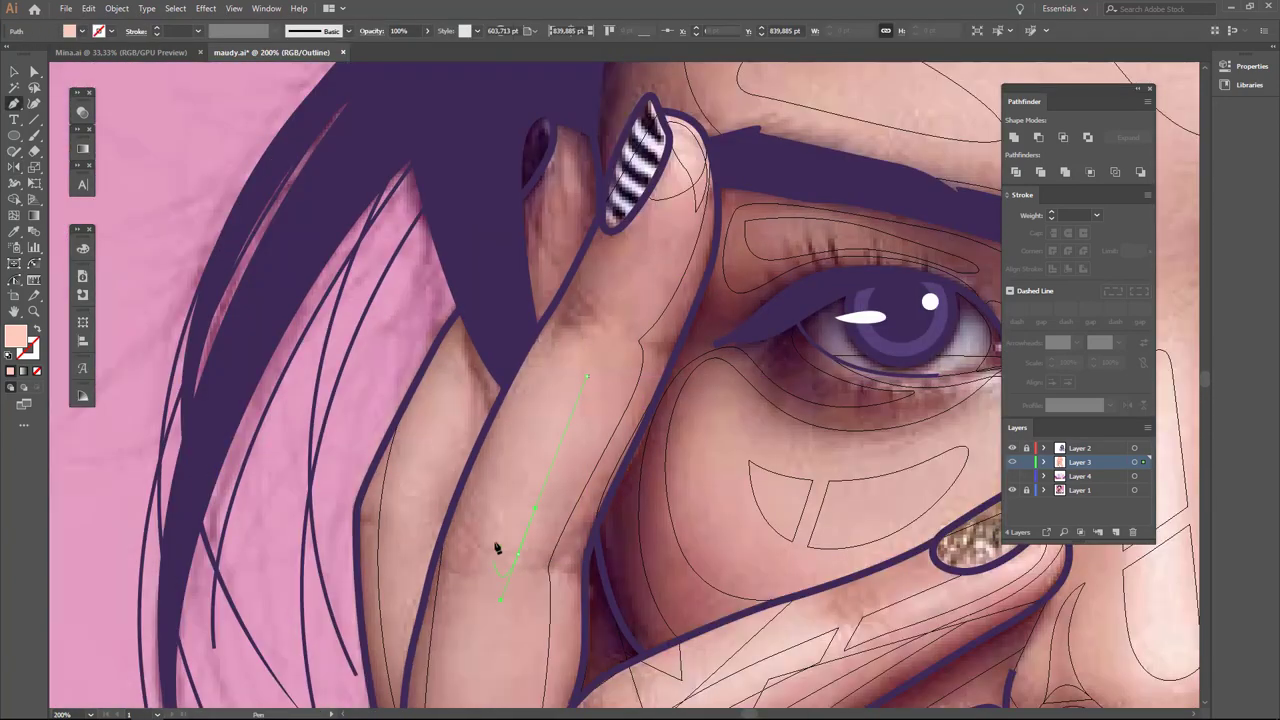
key("Escape")
scroll(527, 374, "up", 2)
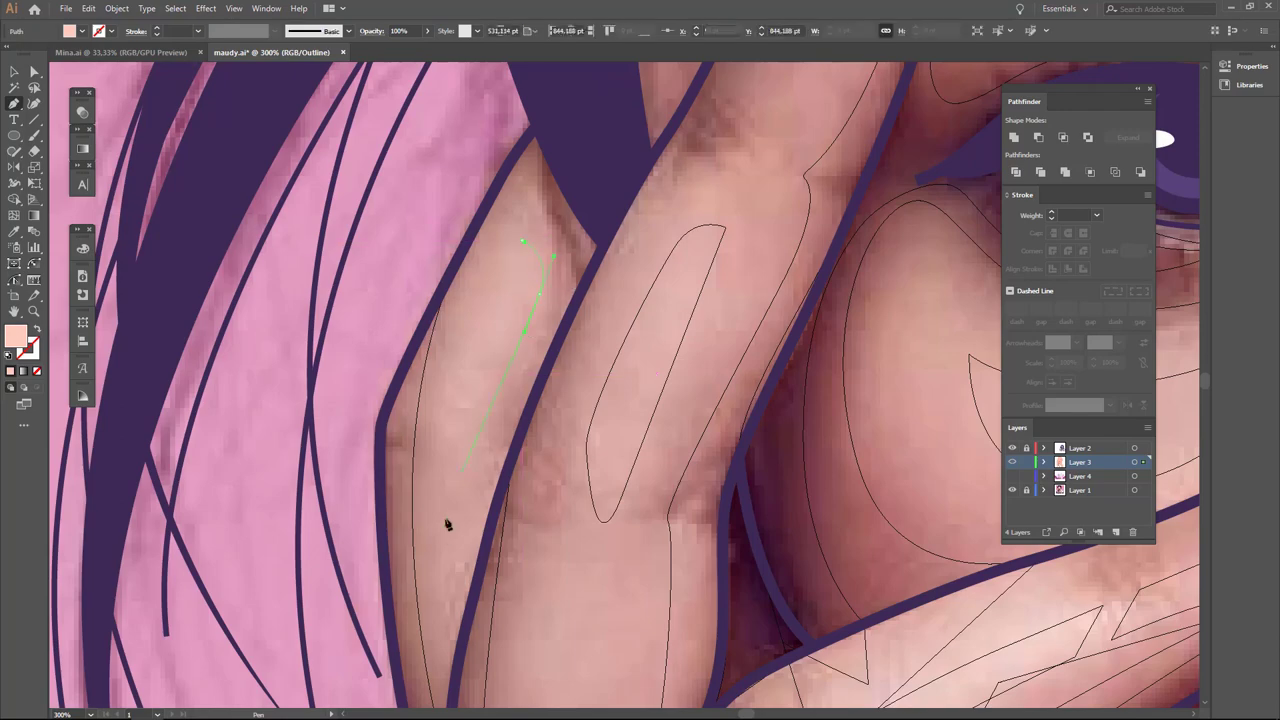
key("Escape")
scroll(520, 271, "down", 3)
scroll(343, 529, "down", 2)
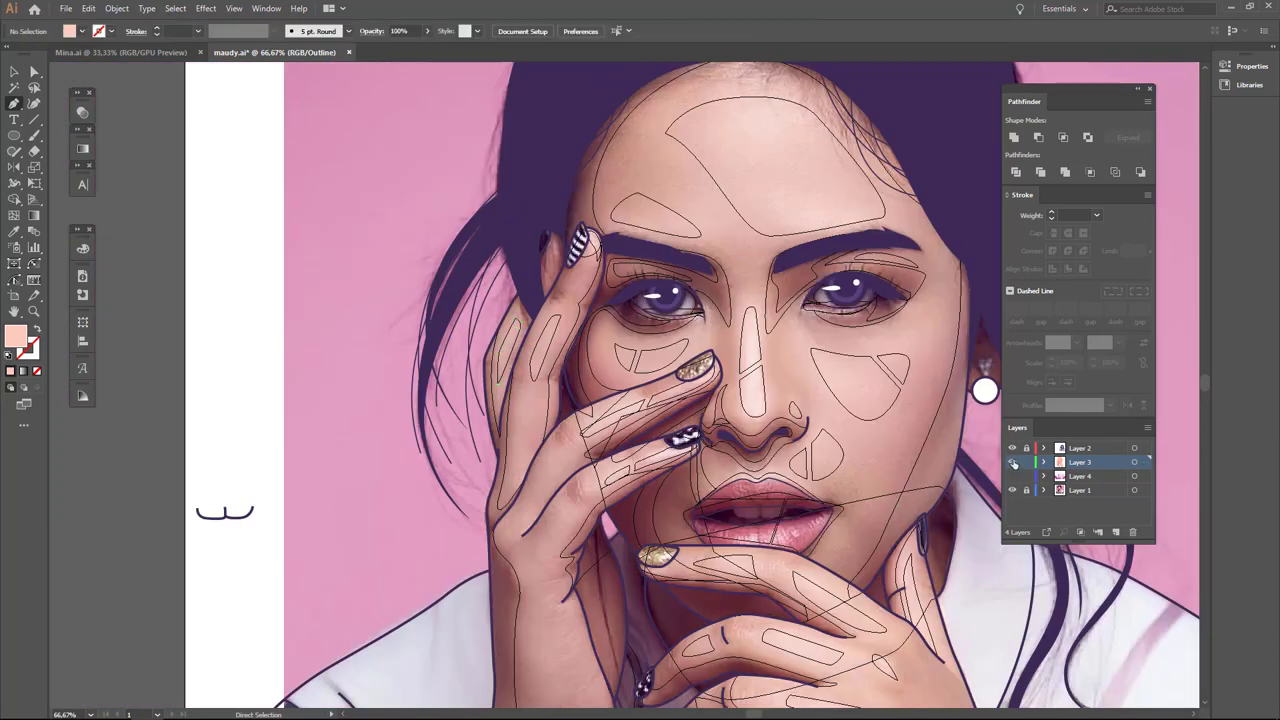
key("ctrl+y")
key("ctrl+minus")
key("ctrl+minus")
key("ctrl+plus")
Hide Layers 2 and 3 to view the photo, then set a lighter purple fill.
left_click_drag(1012, 462, 1013, 448)
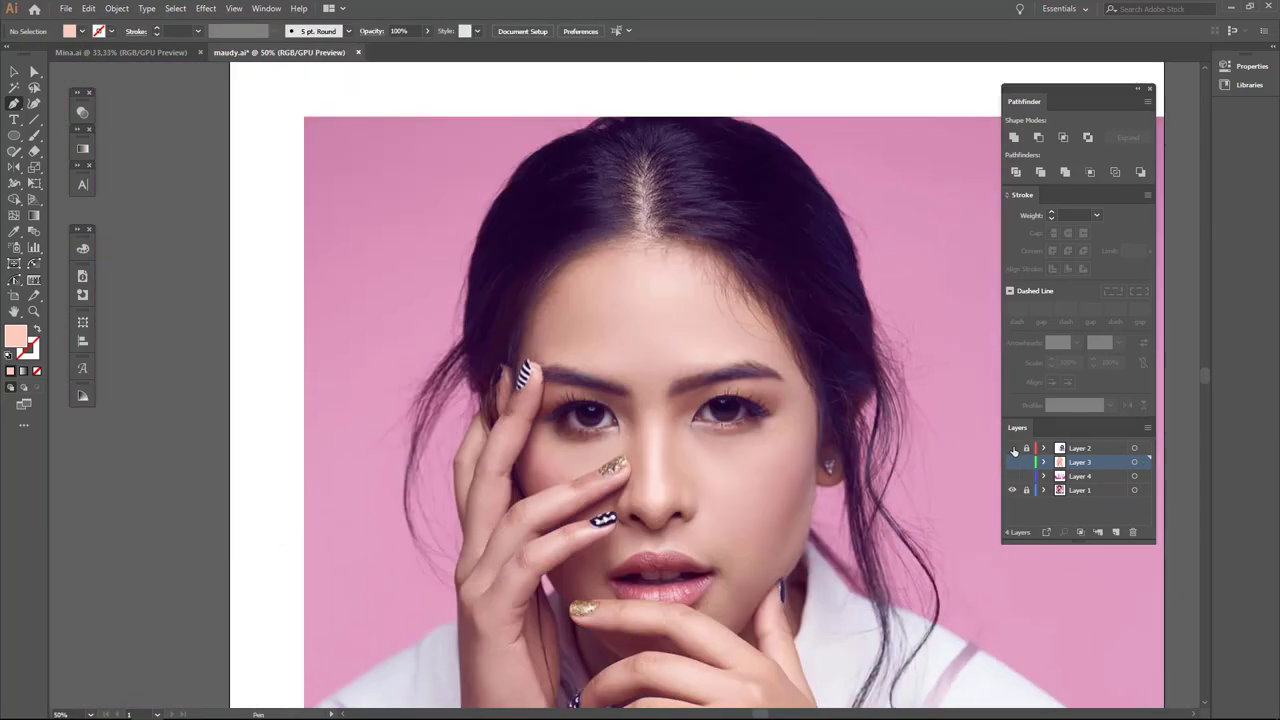
left_click(1013, 449)
key("ctrl+y")
left_click(1080, 448)
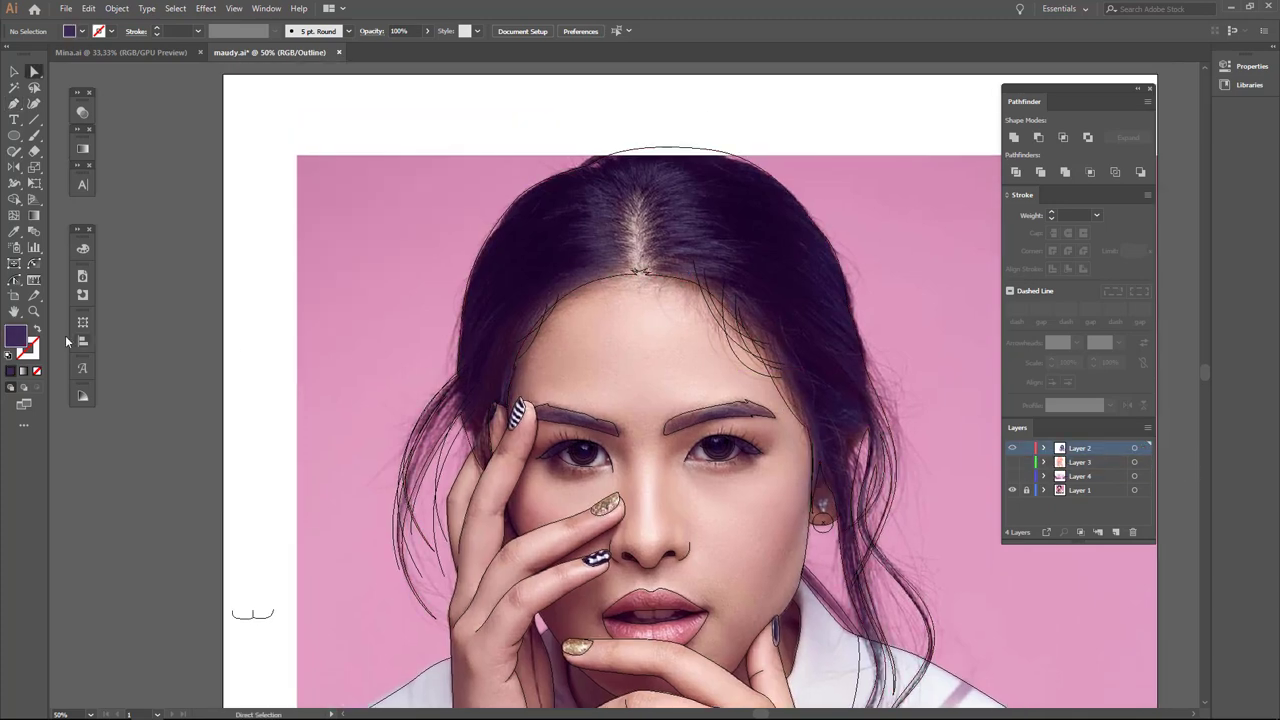
double_click(16, 336)
left_click(705, 322)
key("ctrl+plus")
key("ctrl+plus")
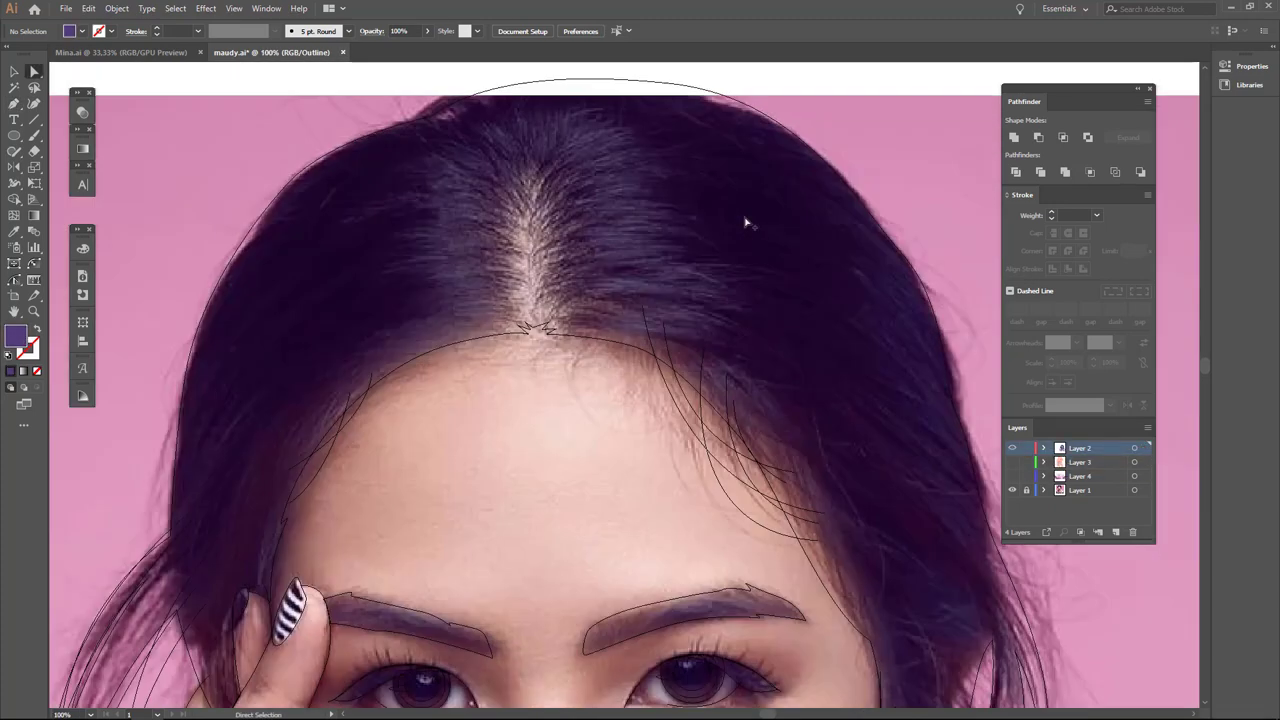
key("o")
Pen-trace curved lighter purple highlight strands in the hair beside the parting.
left_click(835, 476)
left_click_drag(654, 344, 573, 320)
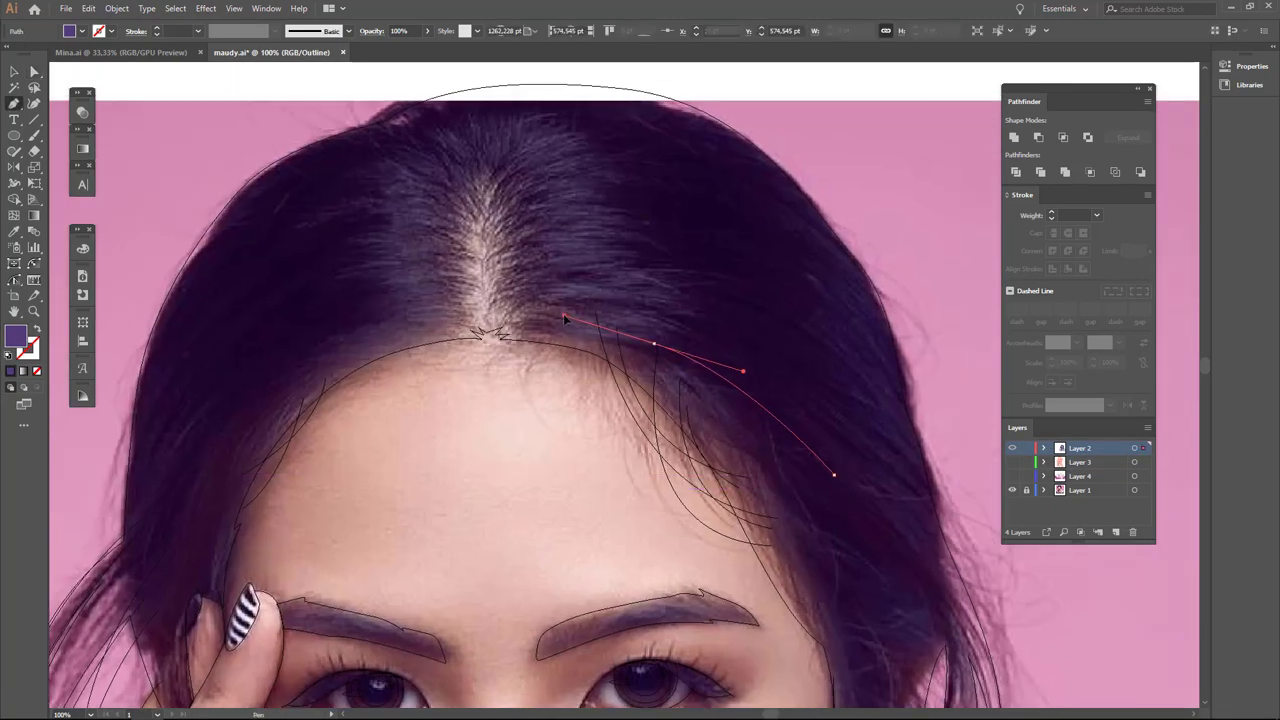
key("ctrl+plus")
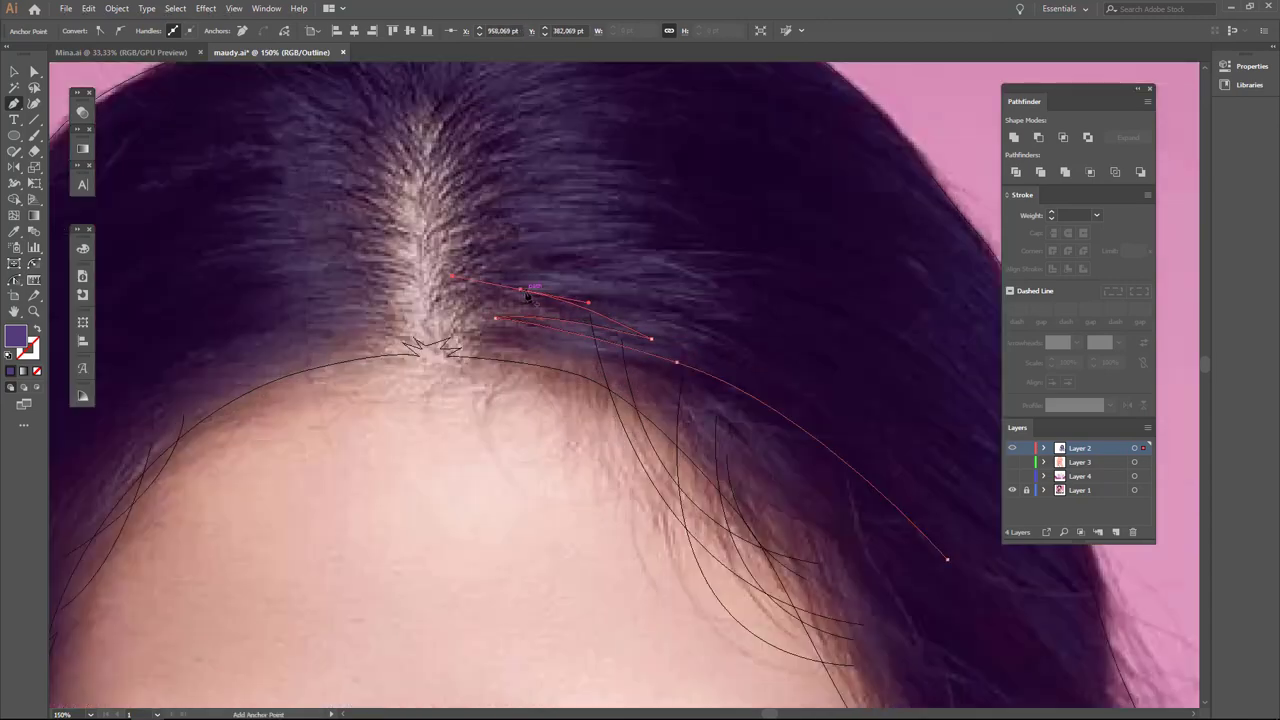
scroll(527, 294, "down", 2)
scroll(592, 284, "right", 3)
key("ctrl+y")
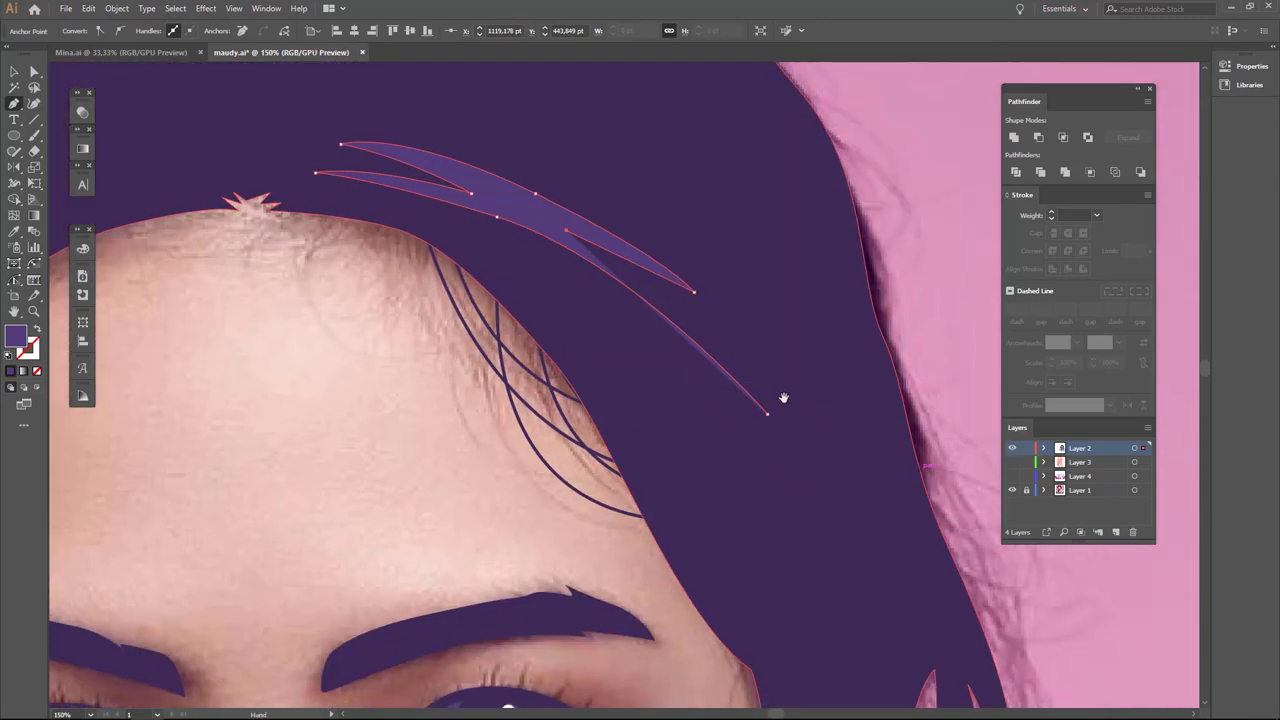
key("ctrl+minus")
key("ctrl+minus")
key("ctrl+minus")
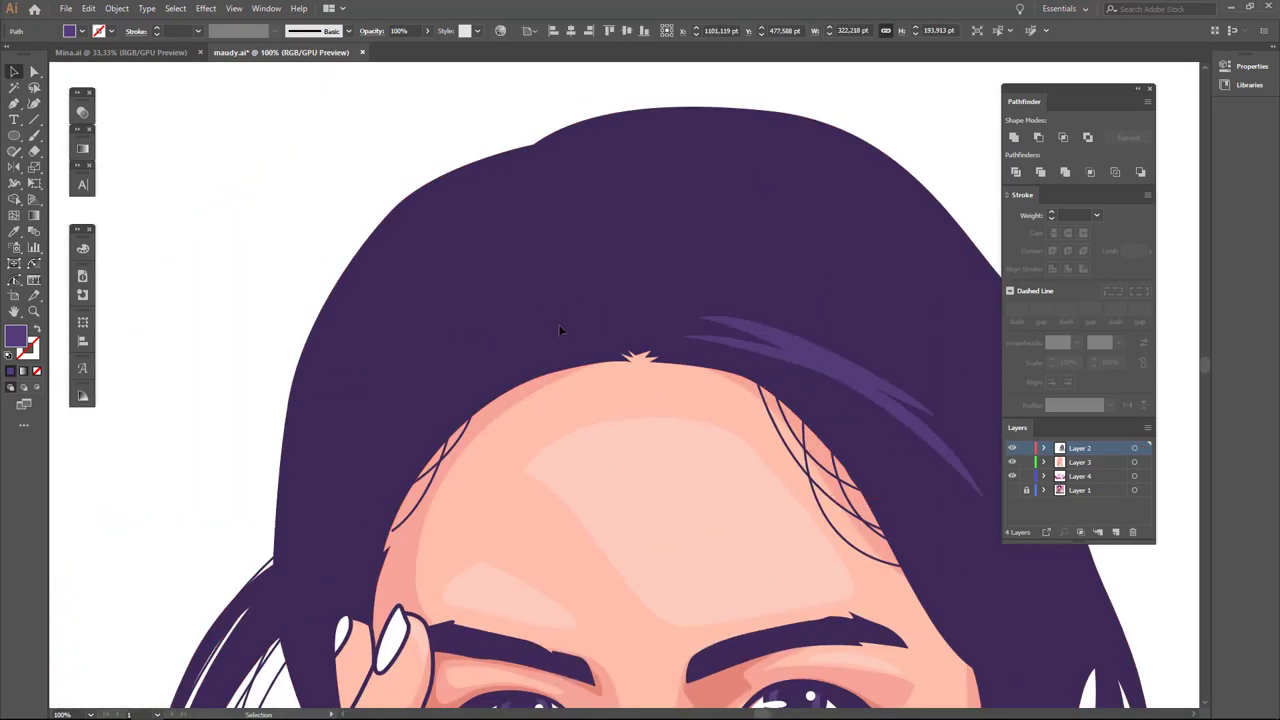
mouse_move(571, 317)
left_mouse_down()
mouse_move(478, 344)
mouse_move(500, 343)
left_mouse_up()
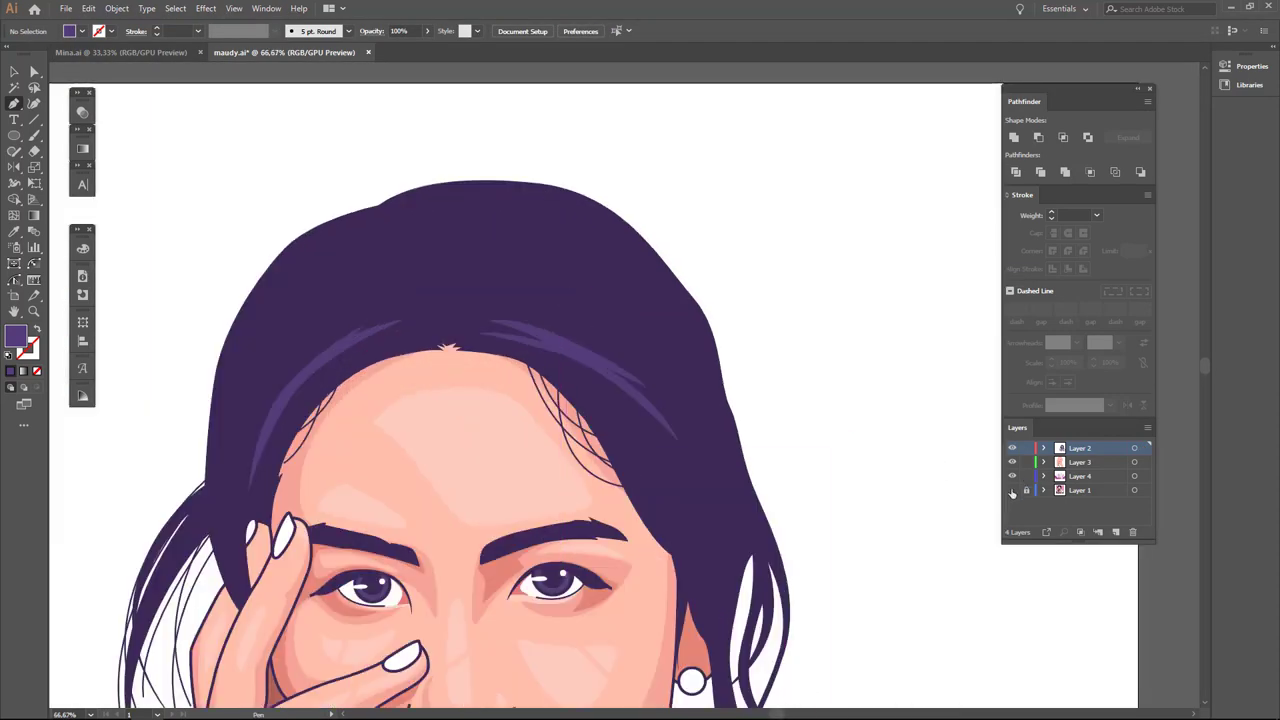
Trace new highlight strands down the right side of the hair and beside the parting.
left_click_drag(1012, 490, 1012, 462)
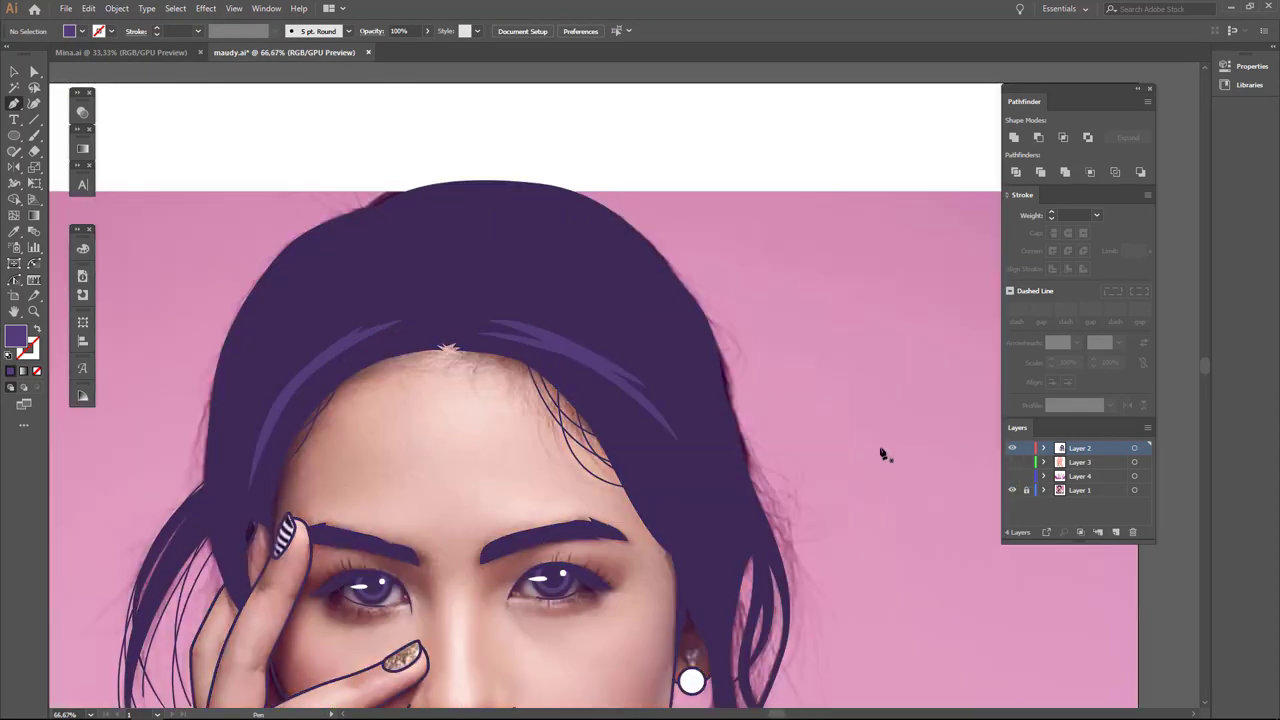
key("ctrl+y")
left_click_drag(460, 280, 498, 316)
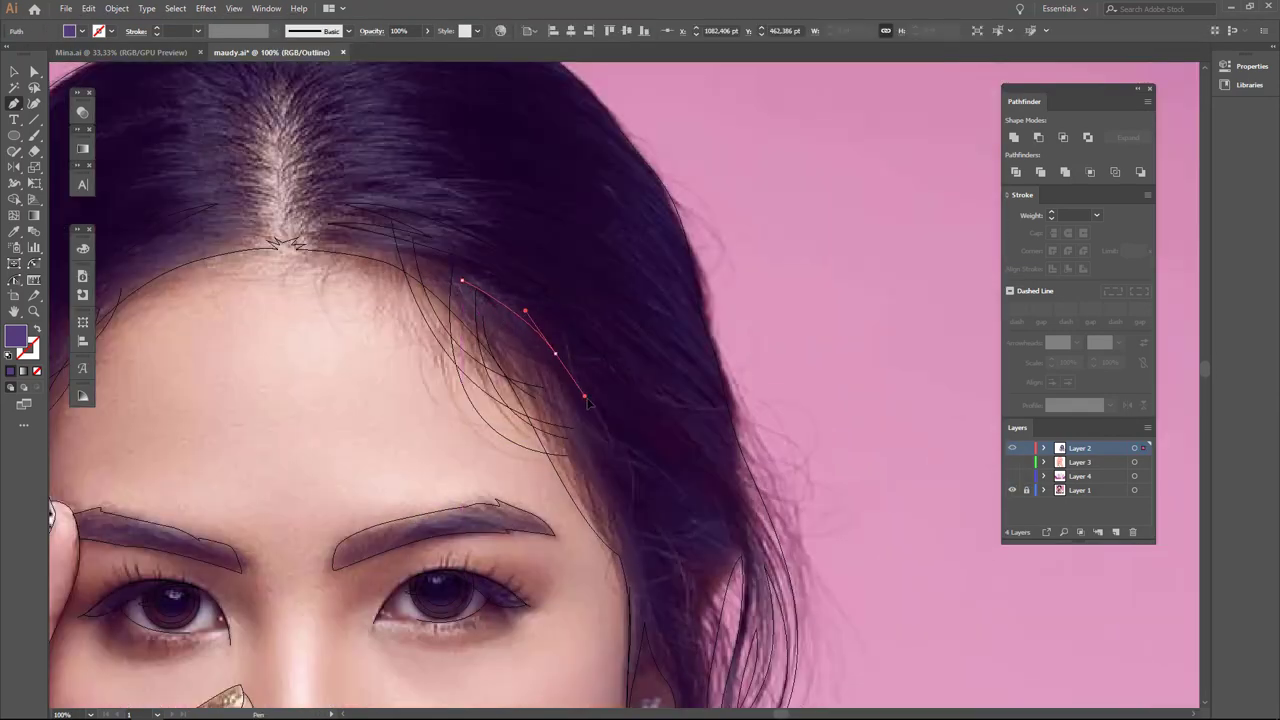
left_click_drag(730, 492, 753, 530)
scroll(640, 432, "up", 2)
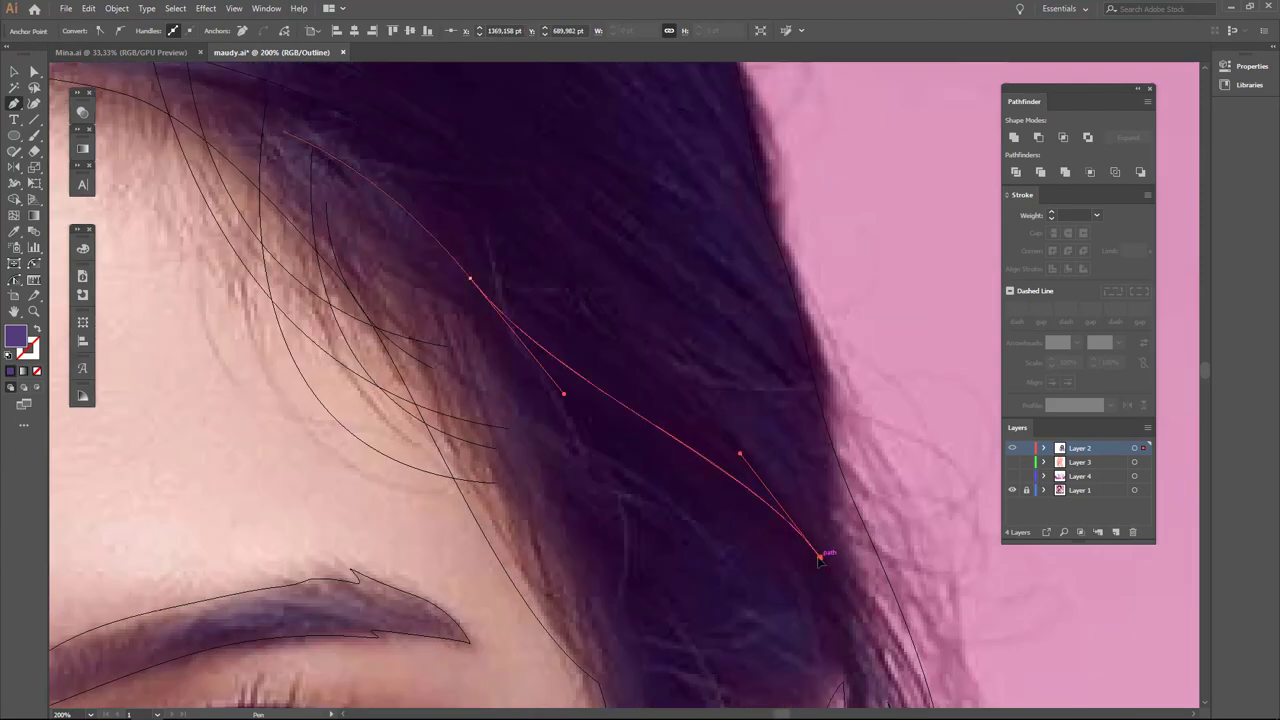
left_click(462, 310)
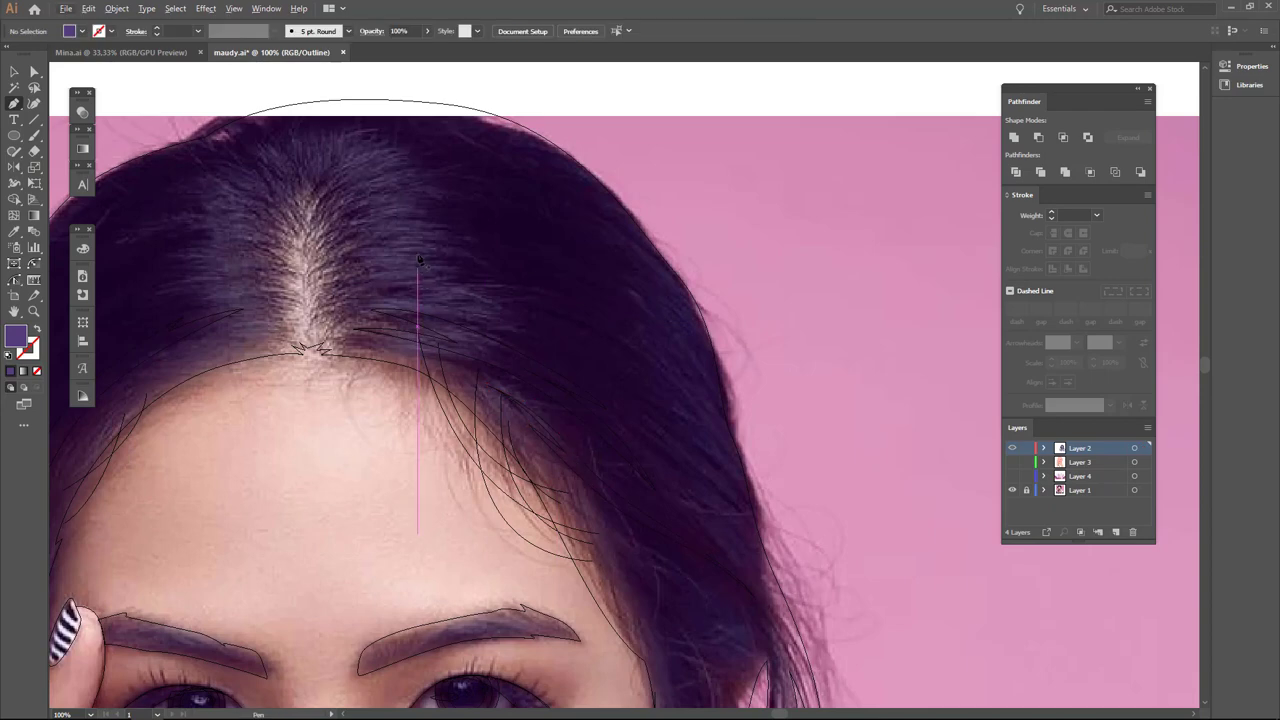
left_click_drag(660, 355, 703, 382)
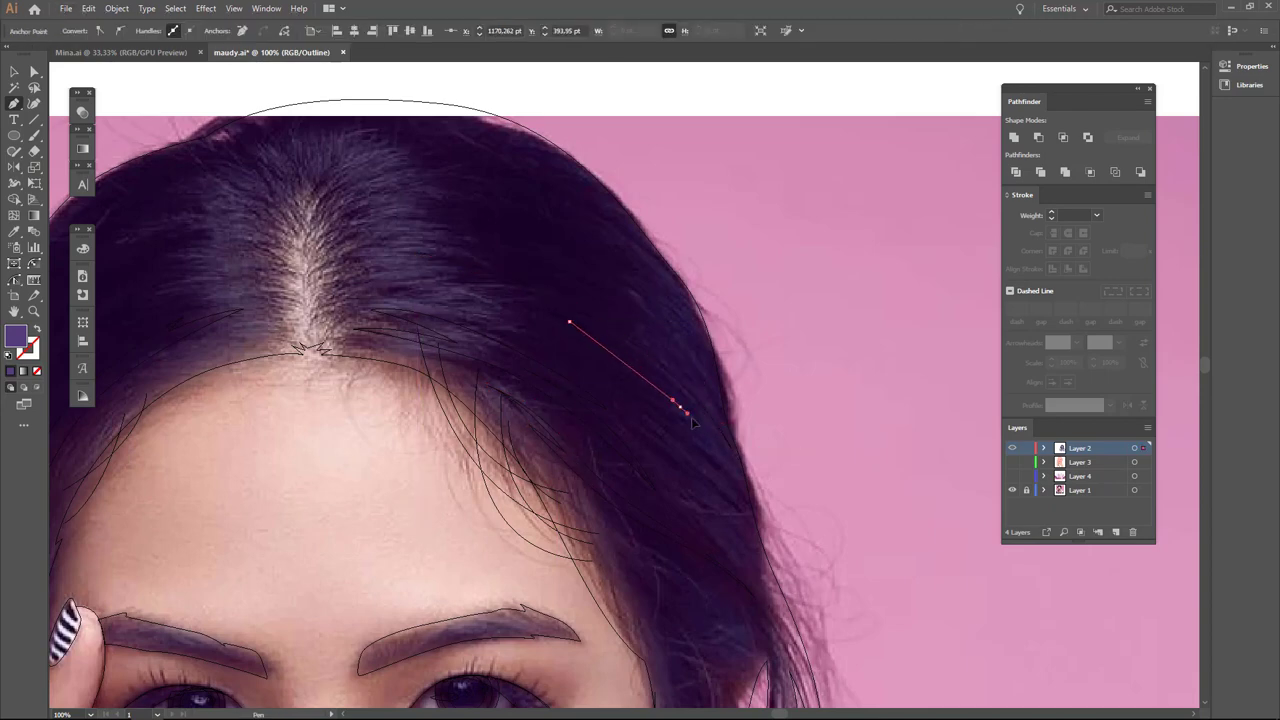
scroll(418, 272, "up", 3)
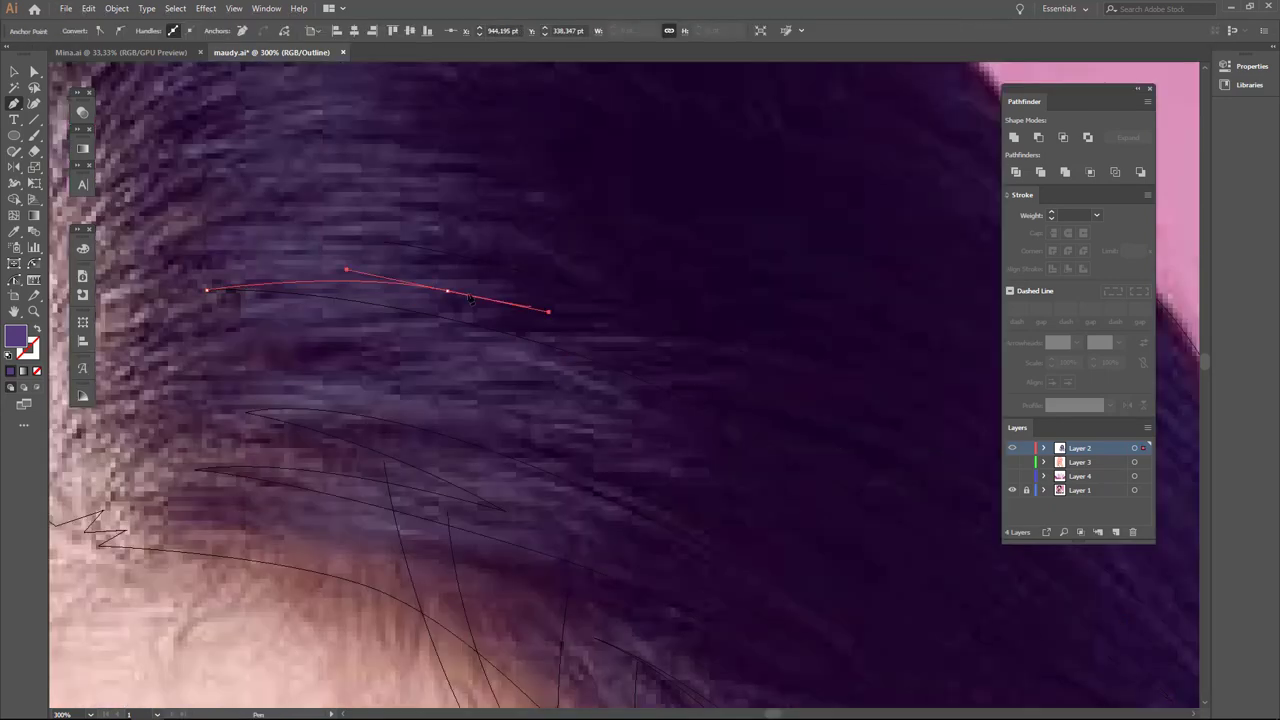
scroll(470, 298, "down", 1)
scroll(470, 298, "down", 2)
scroll(470, 298, "down", 1)
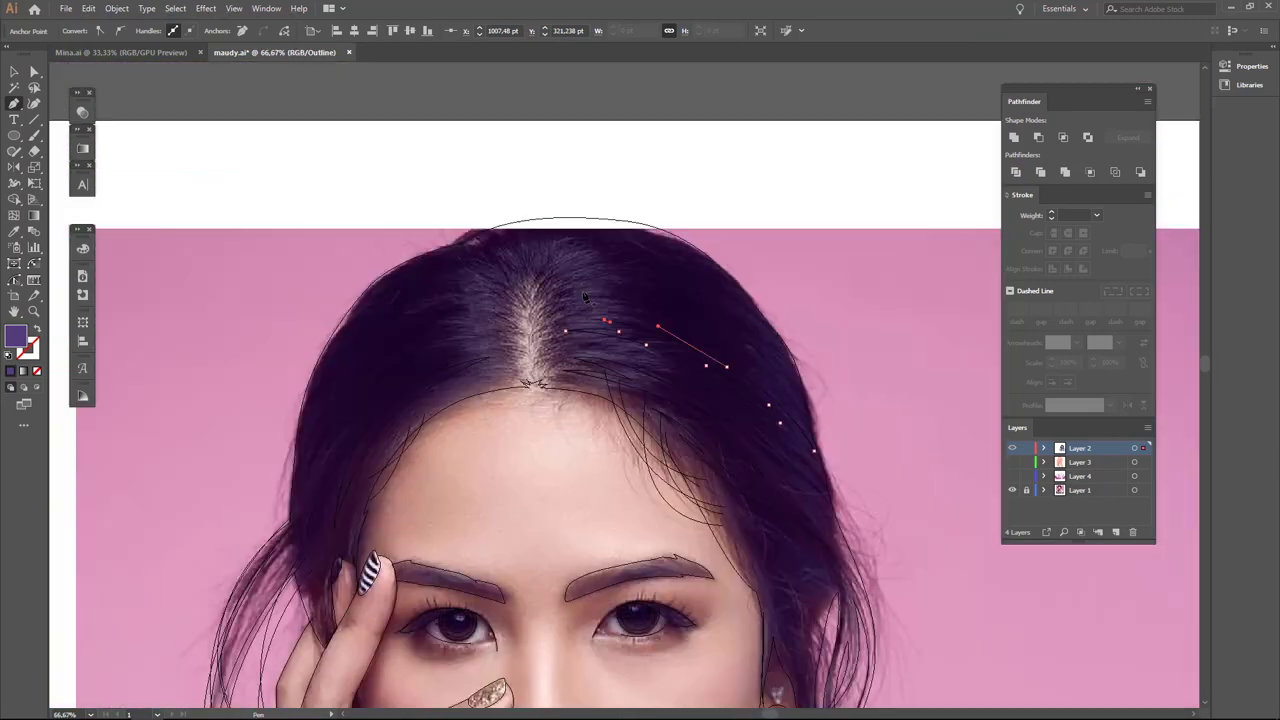
Toggle the artwork and reference-photo layers to compare the strands against the photo.
left_click(1012, 462)
left_click(1012, 490)
key("ctrl+minus")
key("ctrl+minus")
key("ctrl+minus")
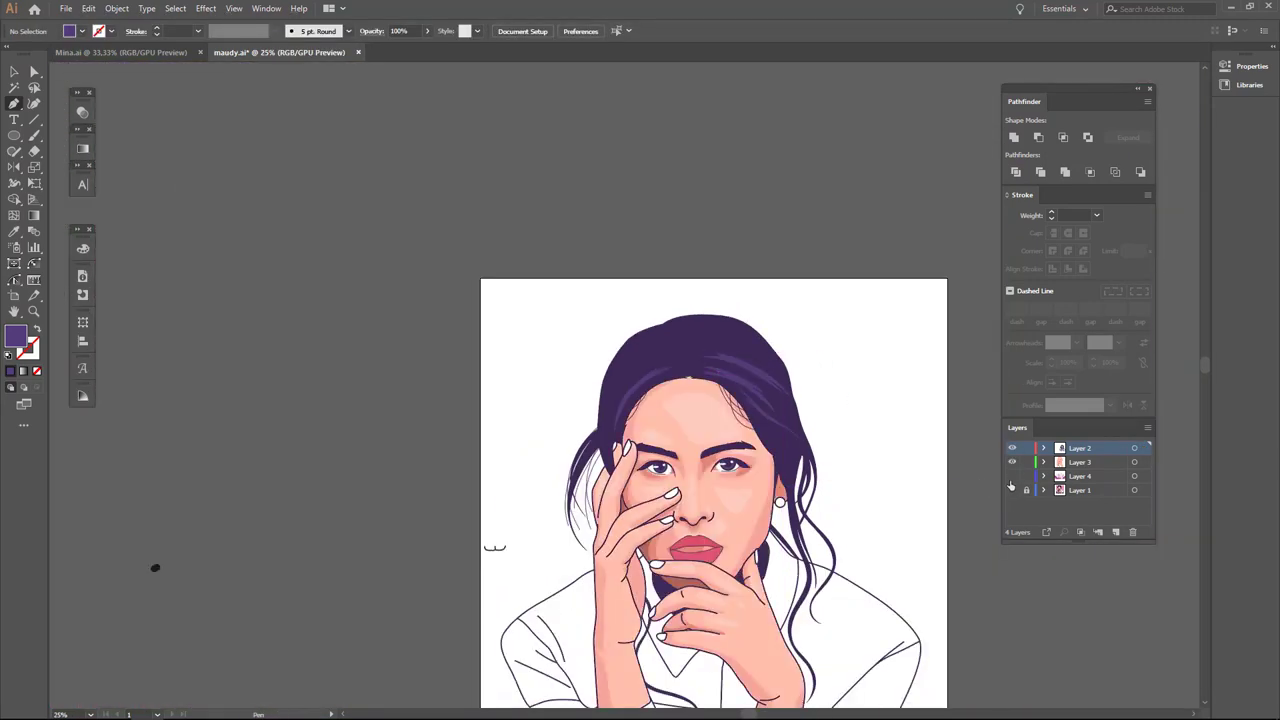
left_click(1012, 476)
scroll(853, 423, "up", 1)
left_click(795, 241)
scroll(759, 282, "up", 1)
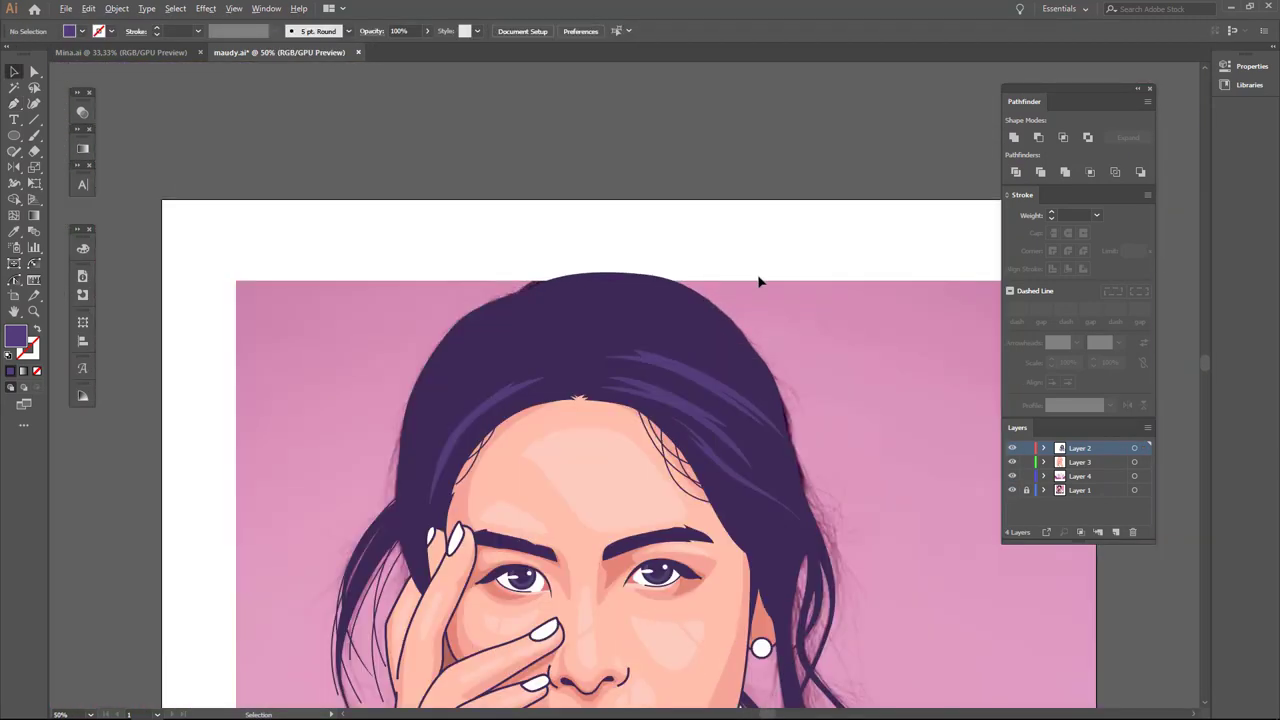
left_click(1012, 462)
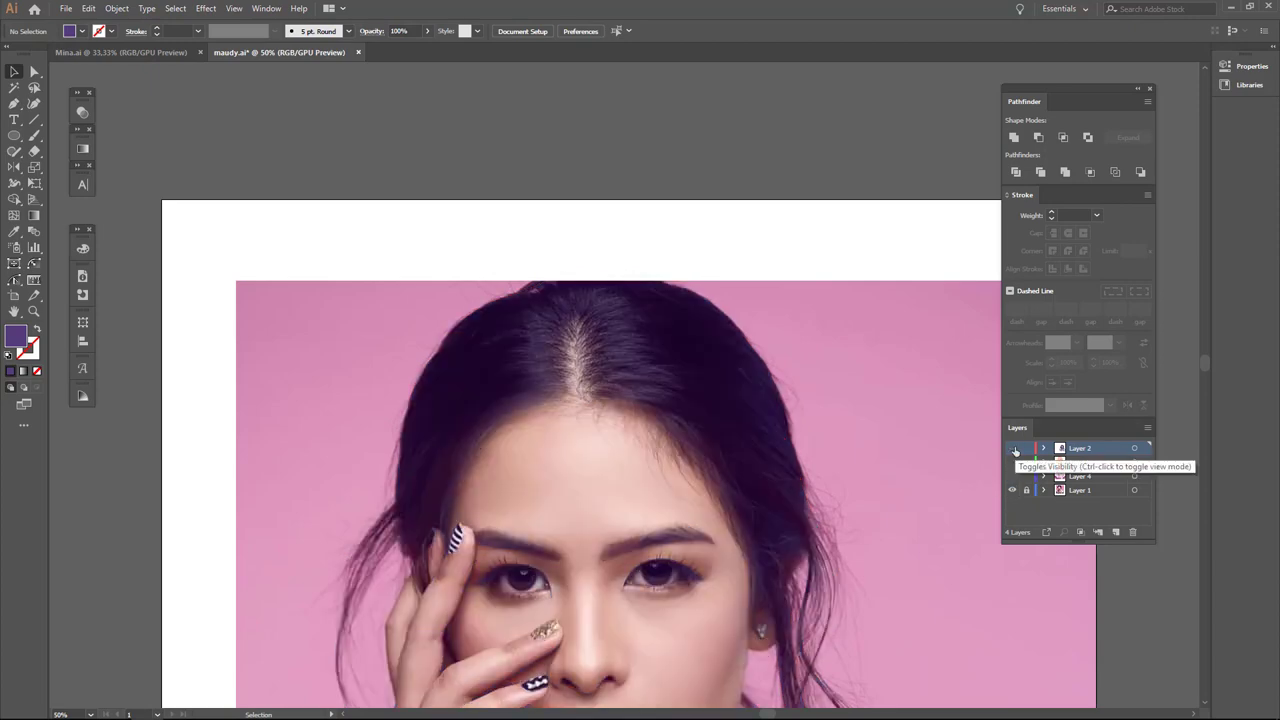
left_click(1015, 449)
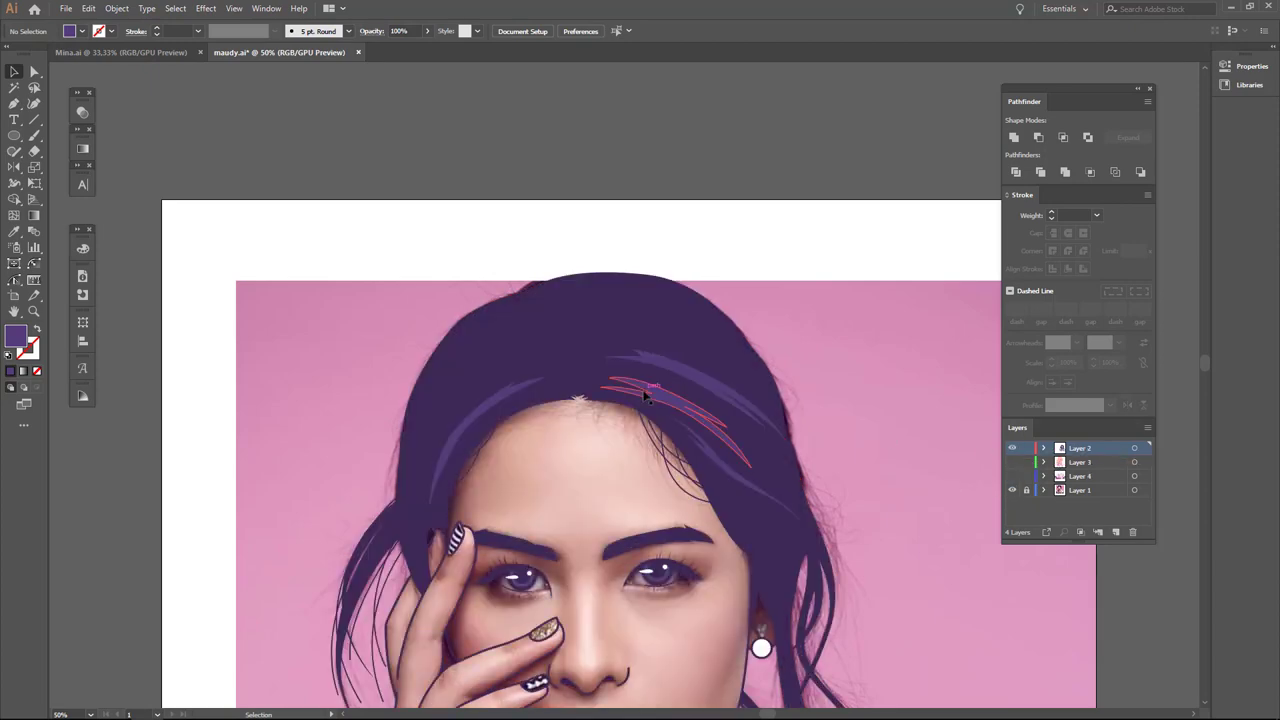
Add another curved hair strand at the parting in Outline view.
key("ctrl+y")
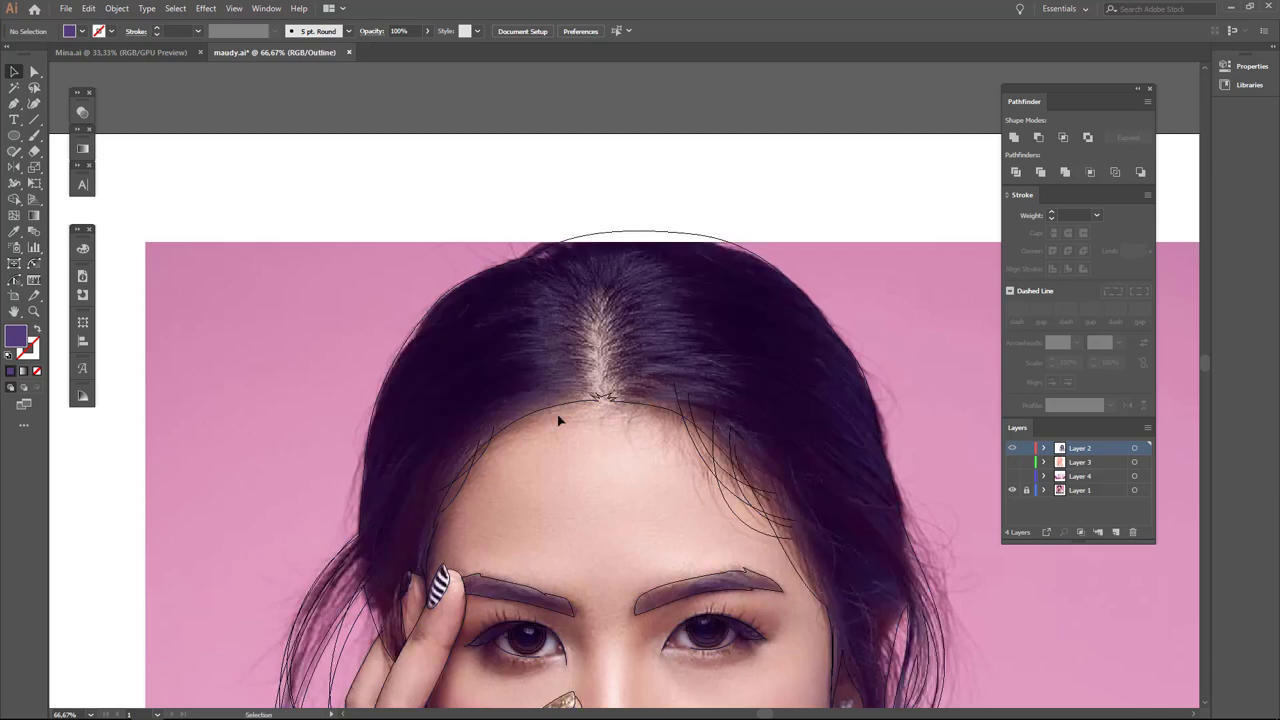
key("ctrl+plus")
left_click(581, 348)
key("ctrl+plus")
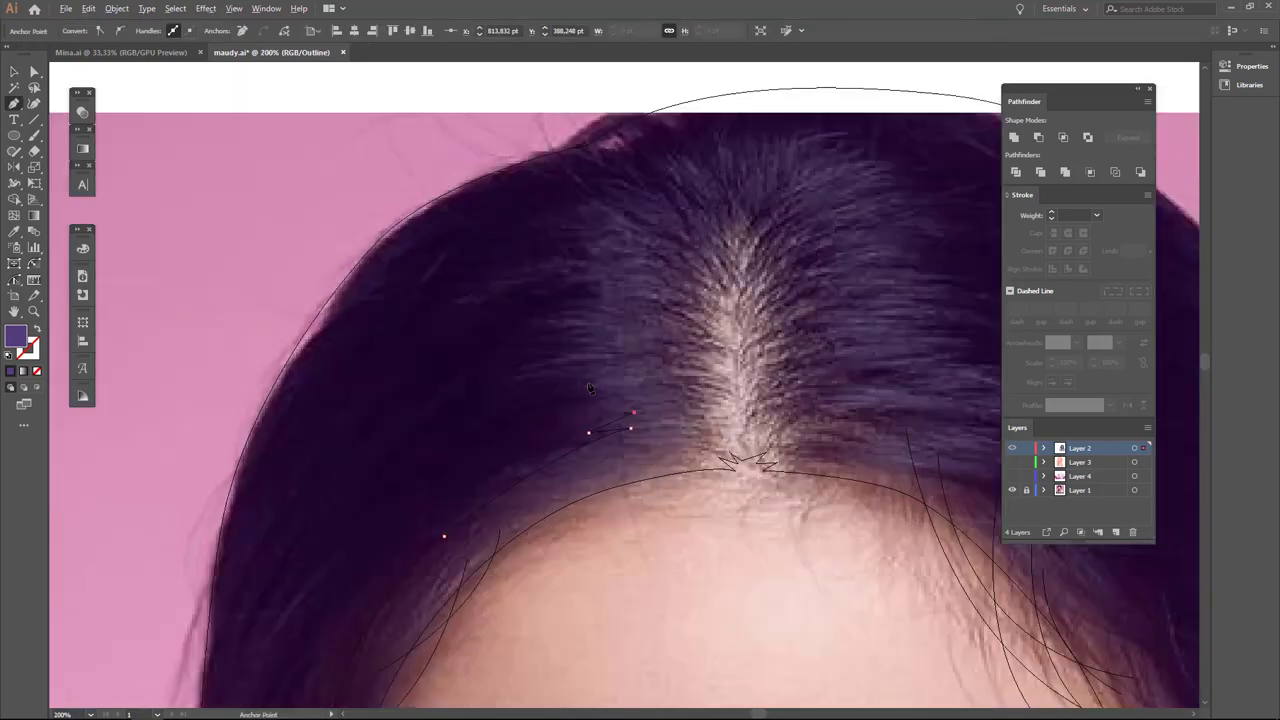
key("ctrl+plus")
left_click_drag(588, 449, 655, 422)
key("ctrl+minus")
key("ctrl+minus")
key("ctrl+minus")
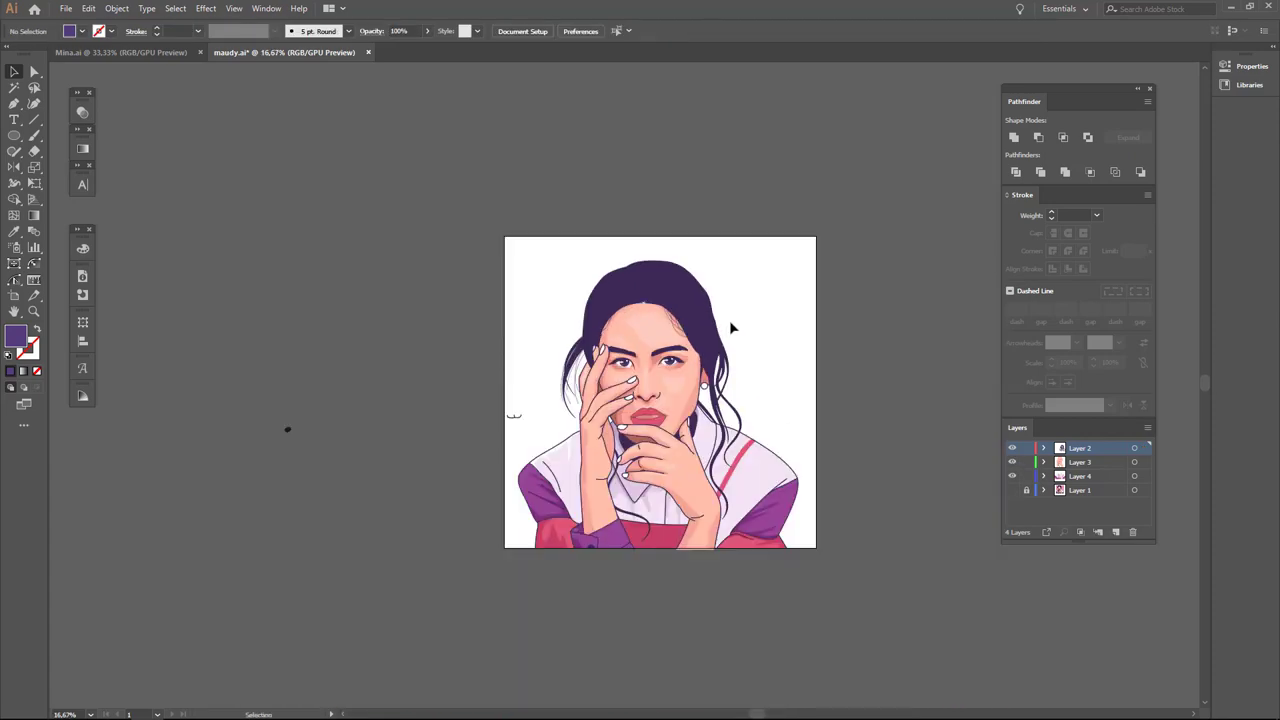
key("ctrl+plus")
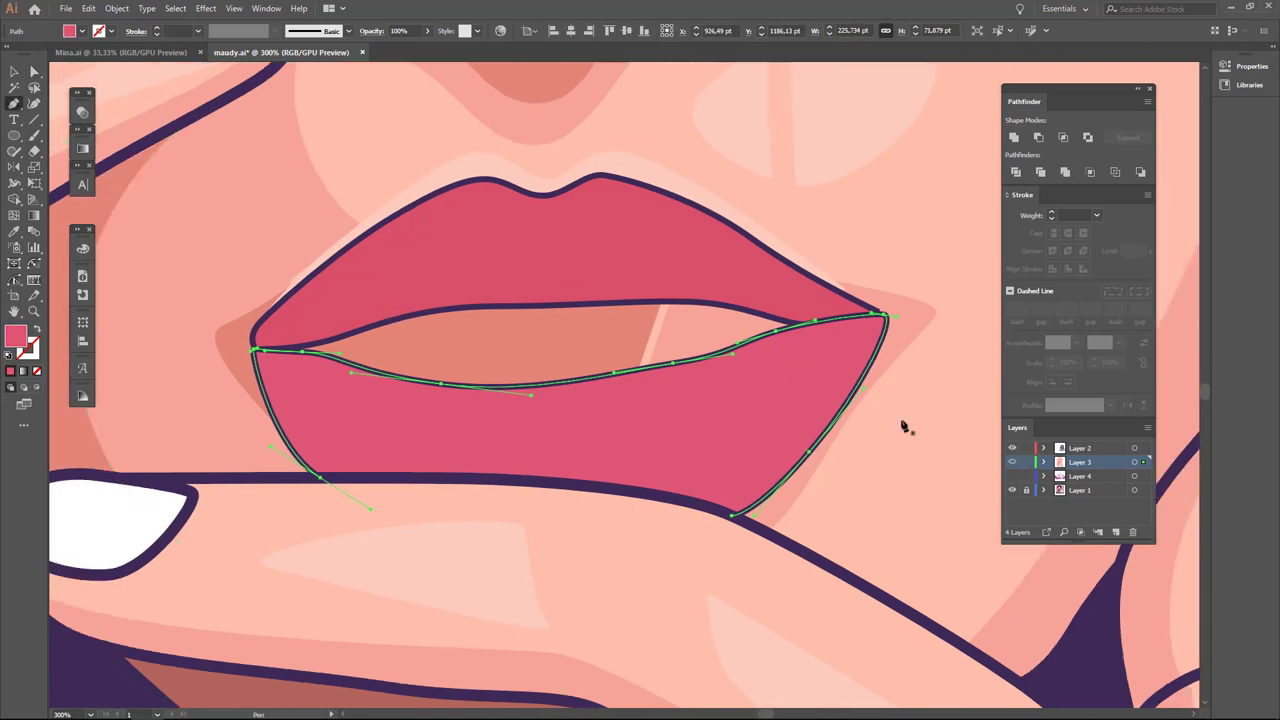
Draw a lower-lip shading shape, trim it with Pathfinder Intersect, and fill it darker pink.
key("ctrl+y")
left_click_drag(560, 412, 345, 403)
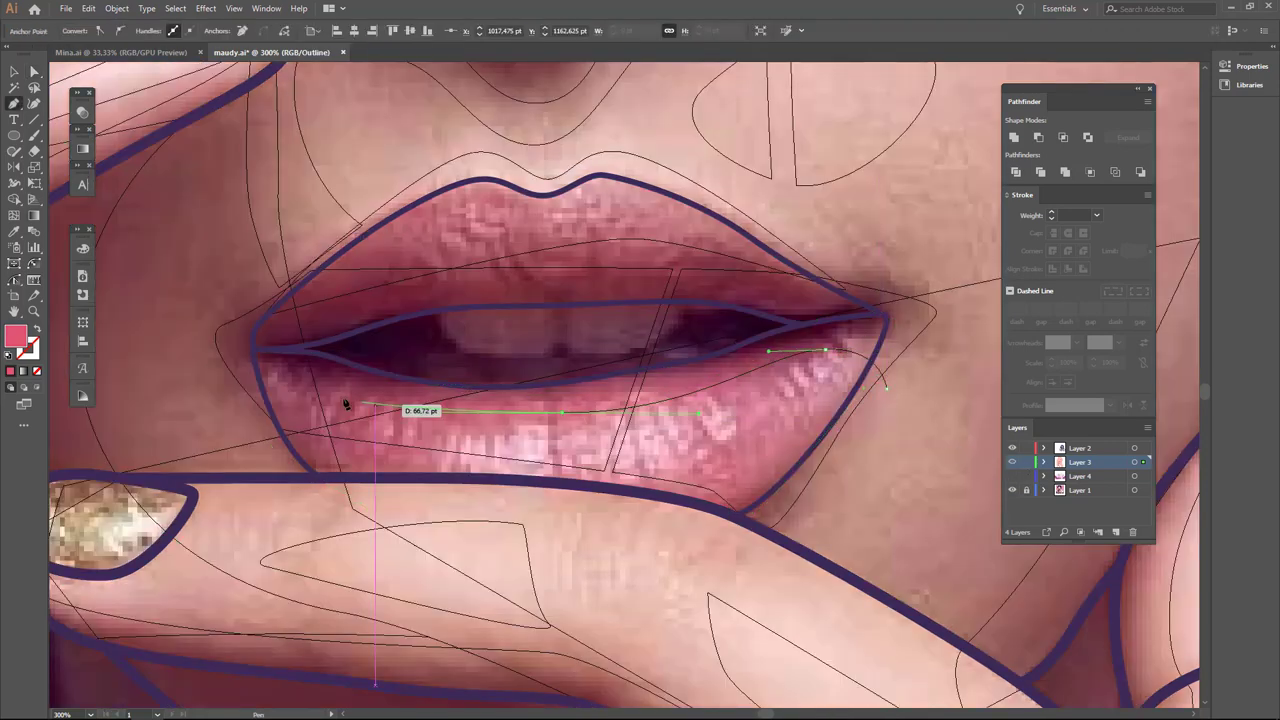
key("ctrl+y")
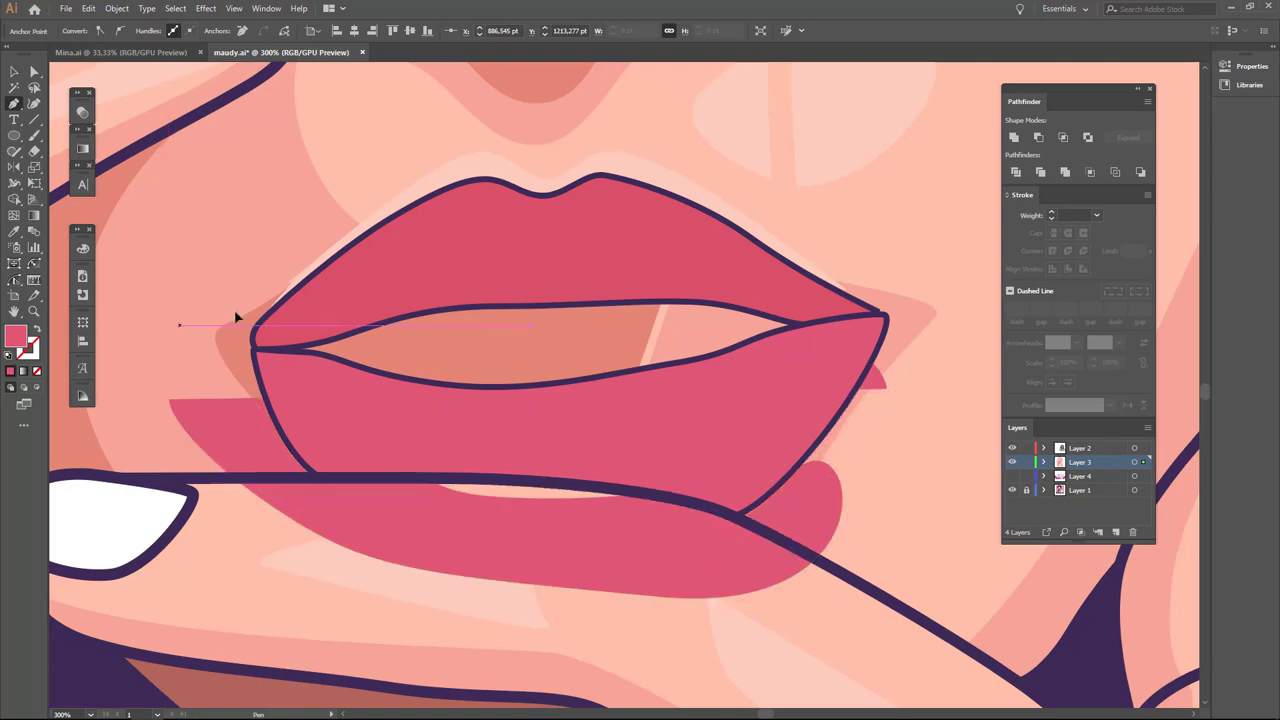
left_click(237, 317)
left_click(1063, 137)
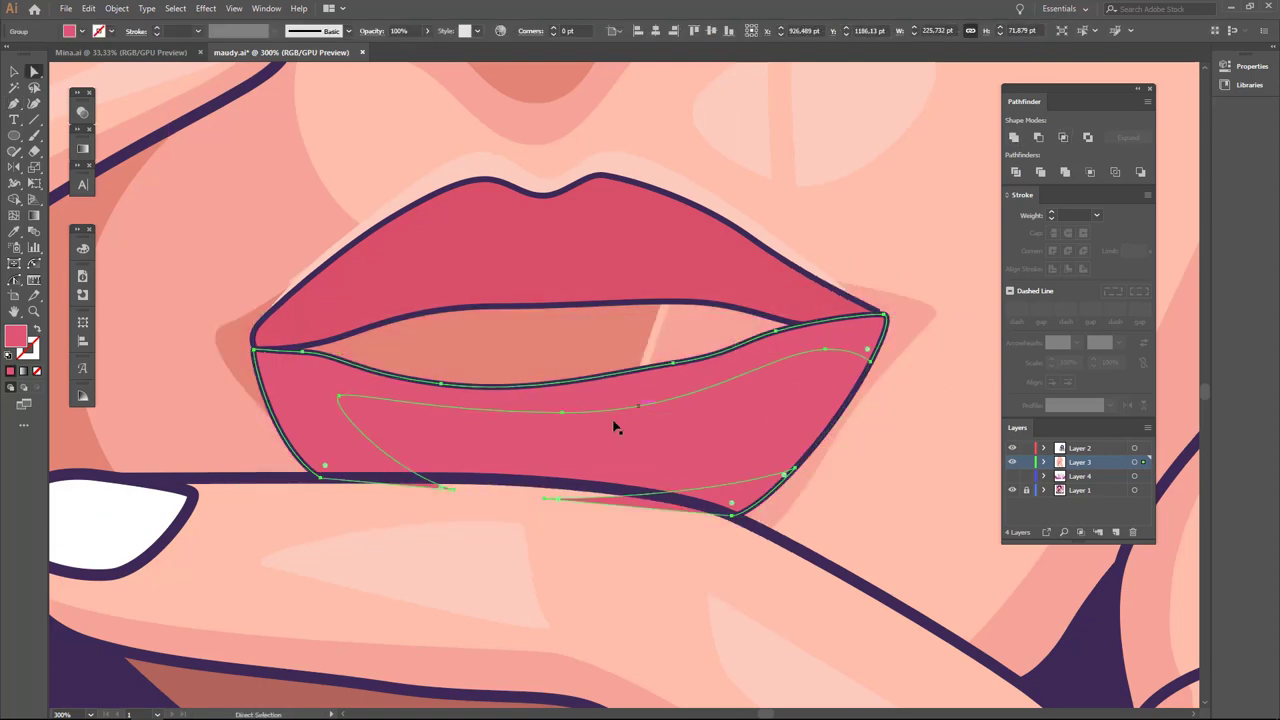
double_click(20, 344)
left_click(705, 323)
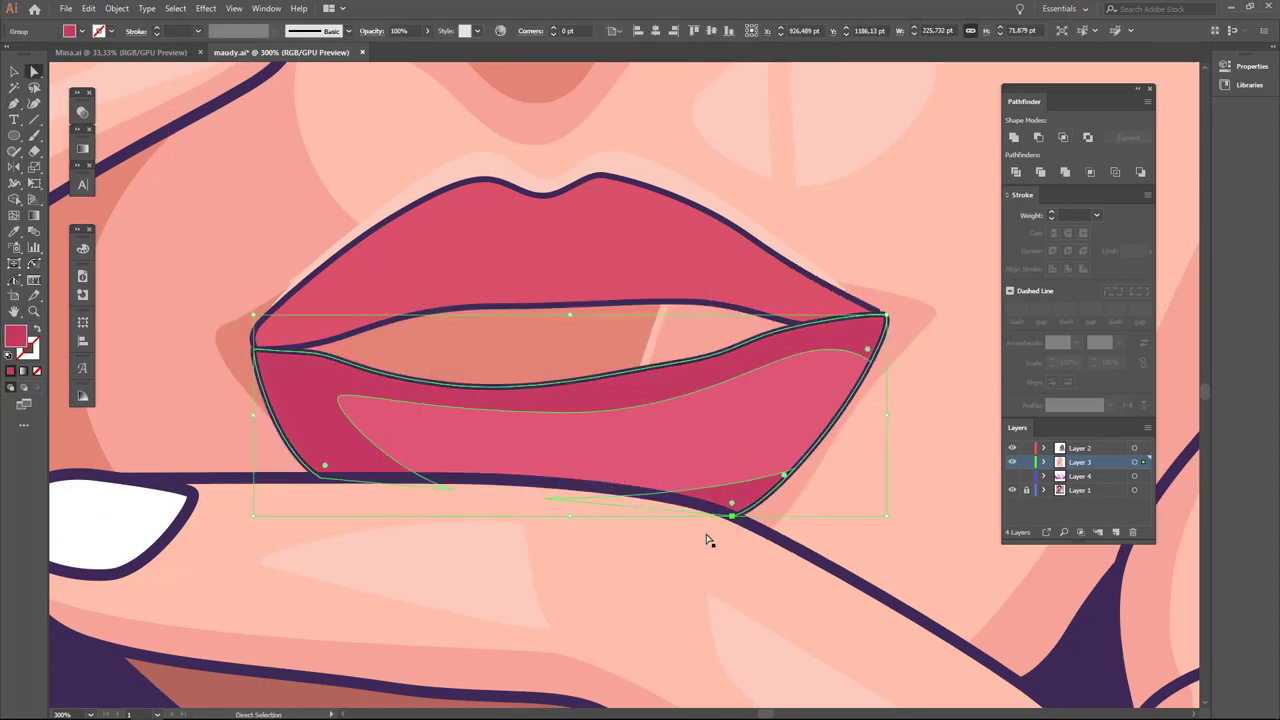
scroll(709, 534, "down", 5)
scroll(998, 465, "up", 5)
Draw an upper-lip shading shape and intersect it with the upper-lip outline.
key("ctrl+y")
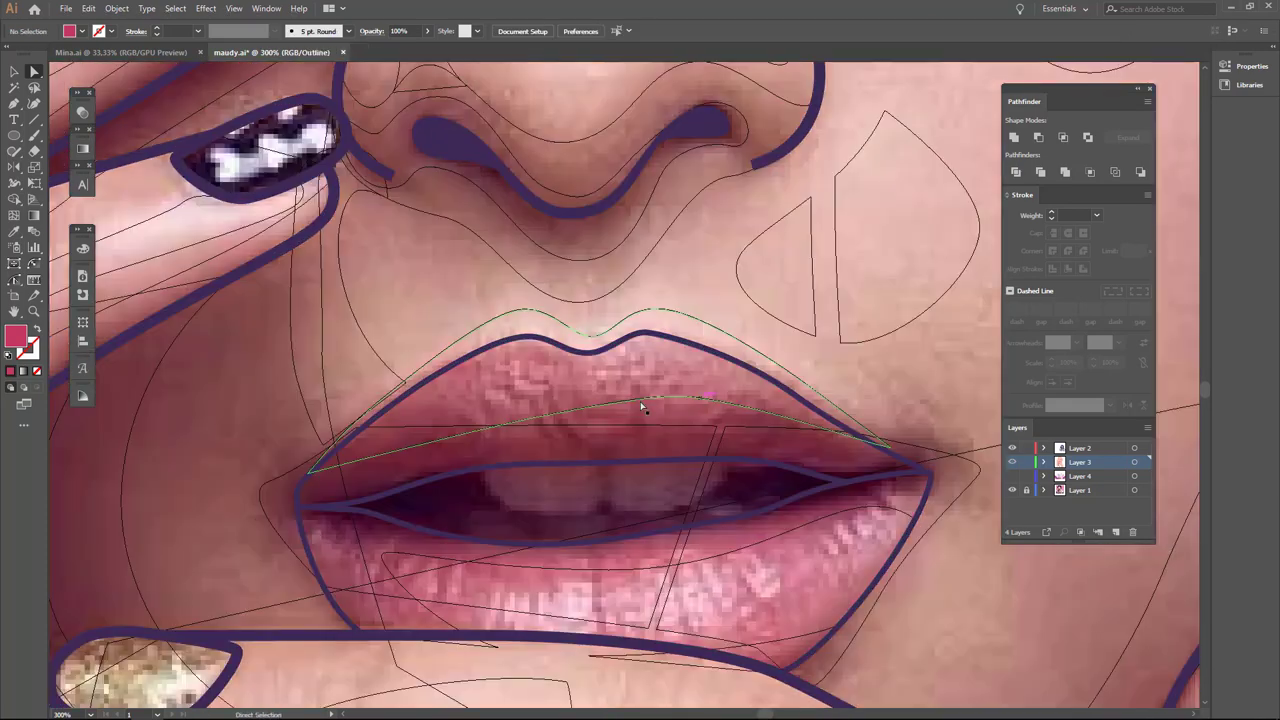
left_click(485, 350)
left_click_drag(411, 430, 419, 456)
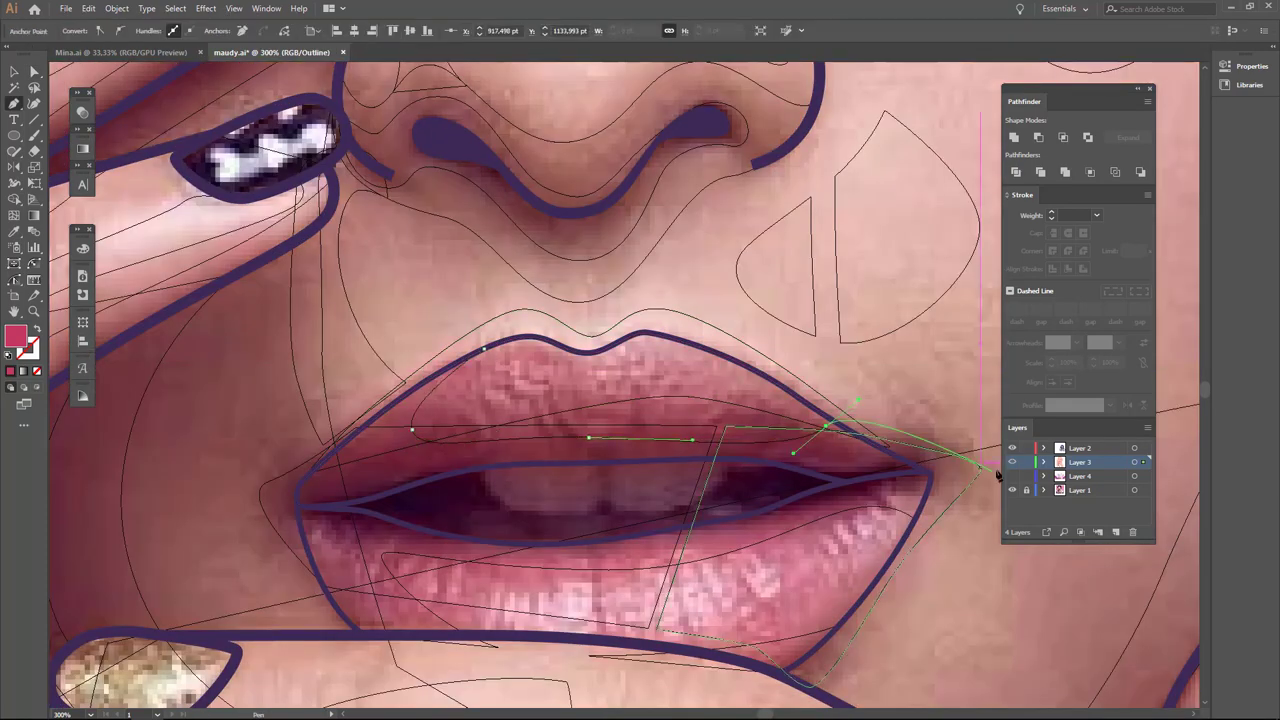
key("ctrl+y")
left_click(257, 508)
left_click(471, 429, "shift")
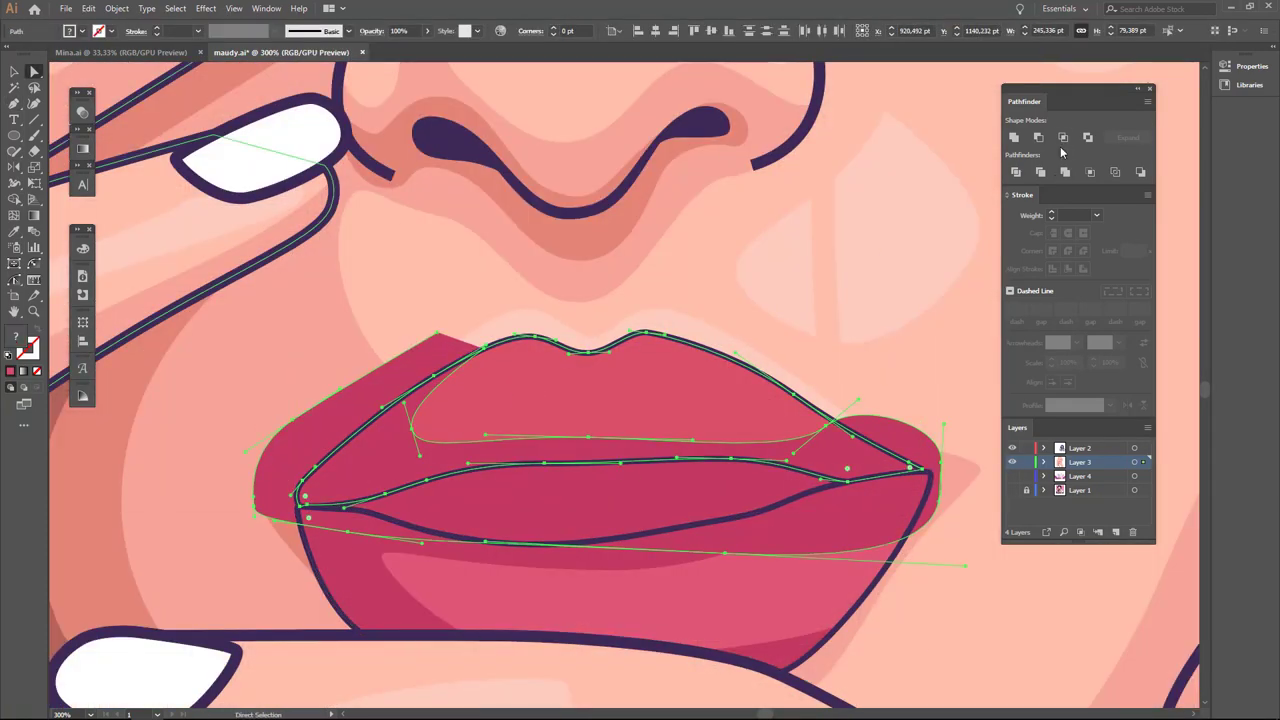
left_click(1063, 137)
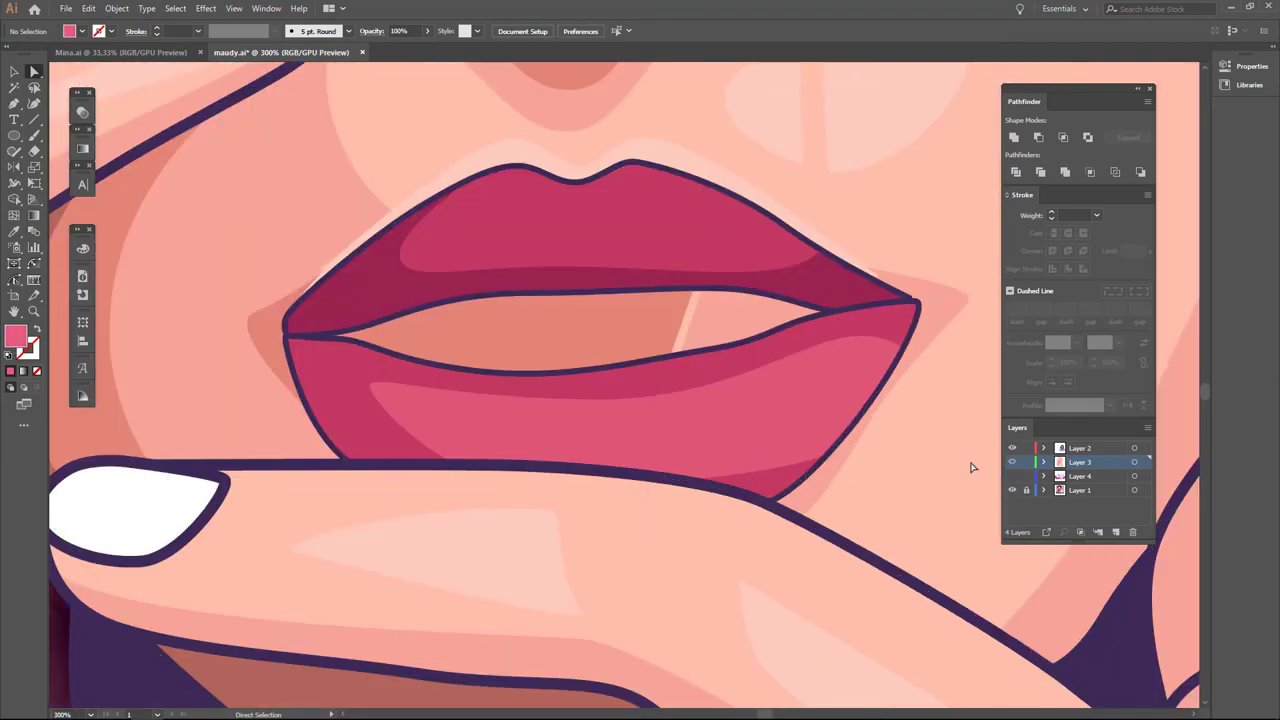
Close the lower-lip highlight shape and erase slanted gaps to split it into strips.
key("p")
scroll(740, 430, "up", 1)
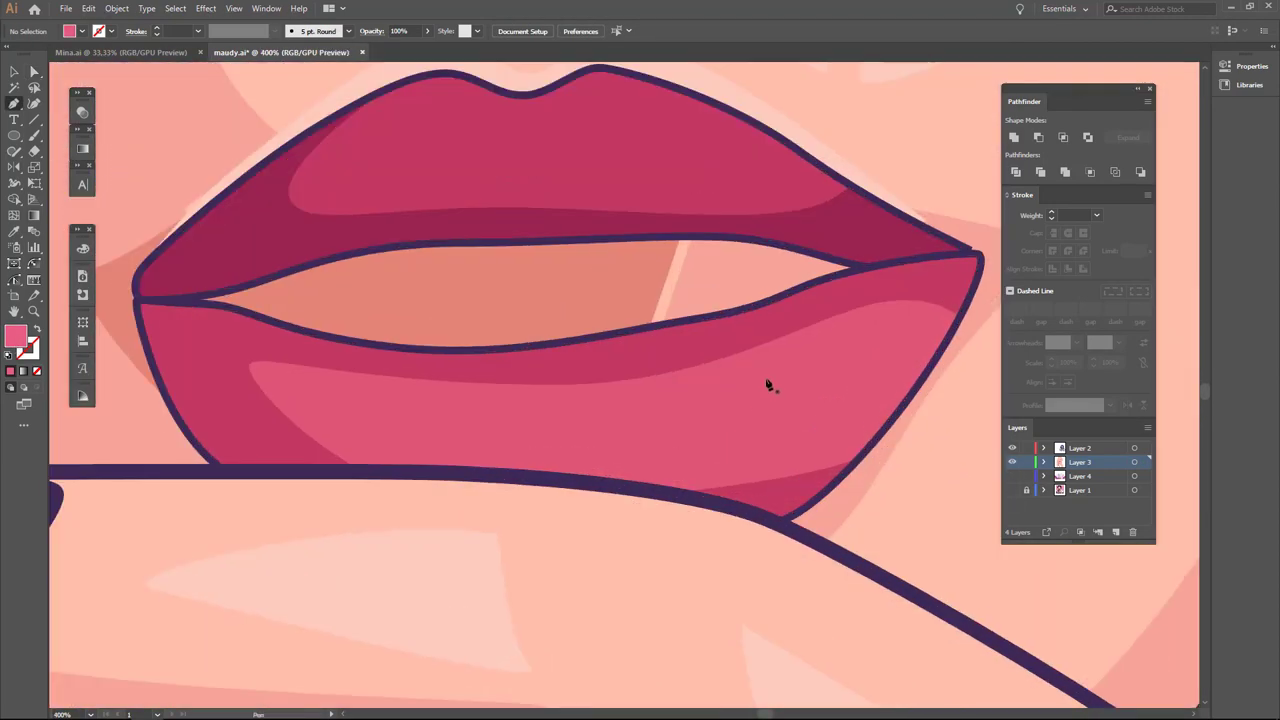
left_click(446, 462)
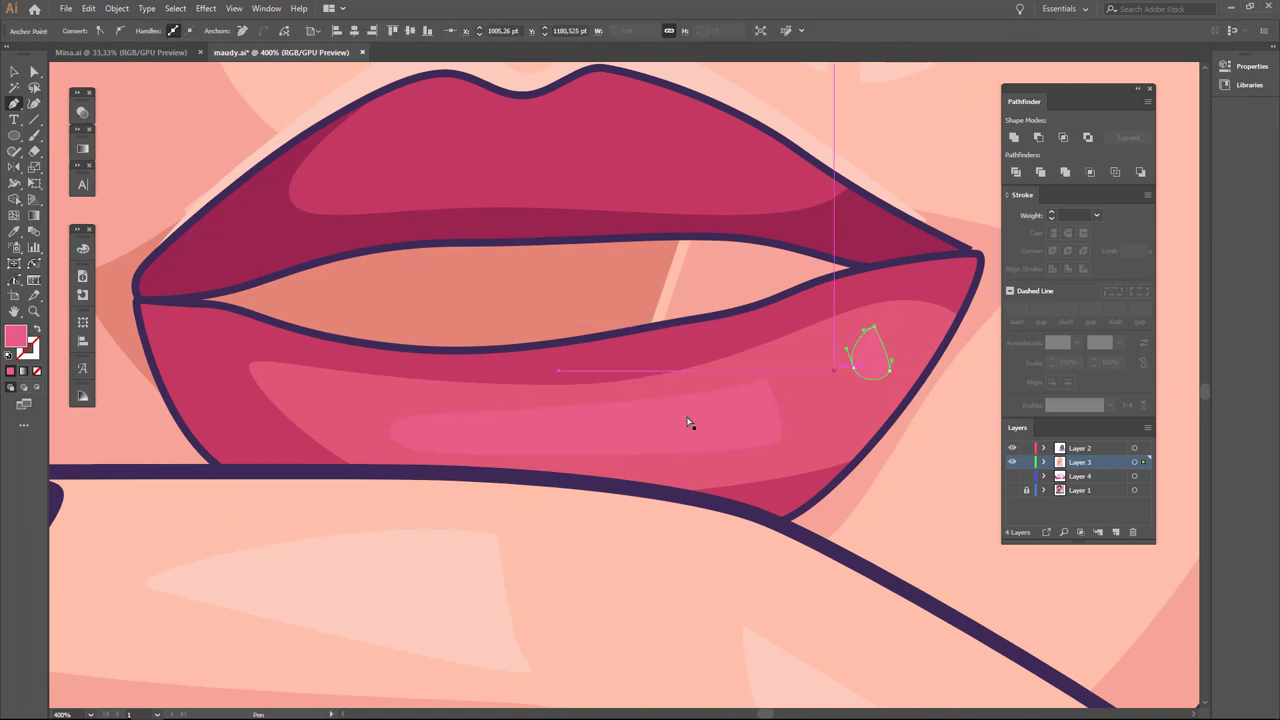
key("shift+e")
left_click_drag(680, 388, 680, 456)
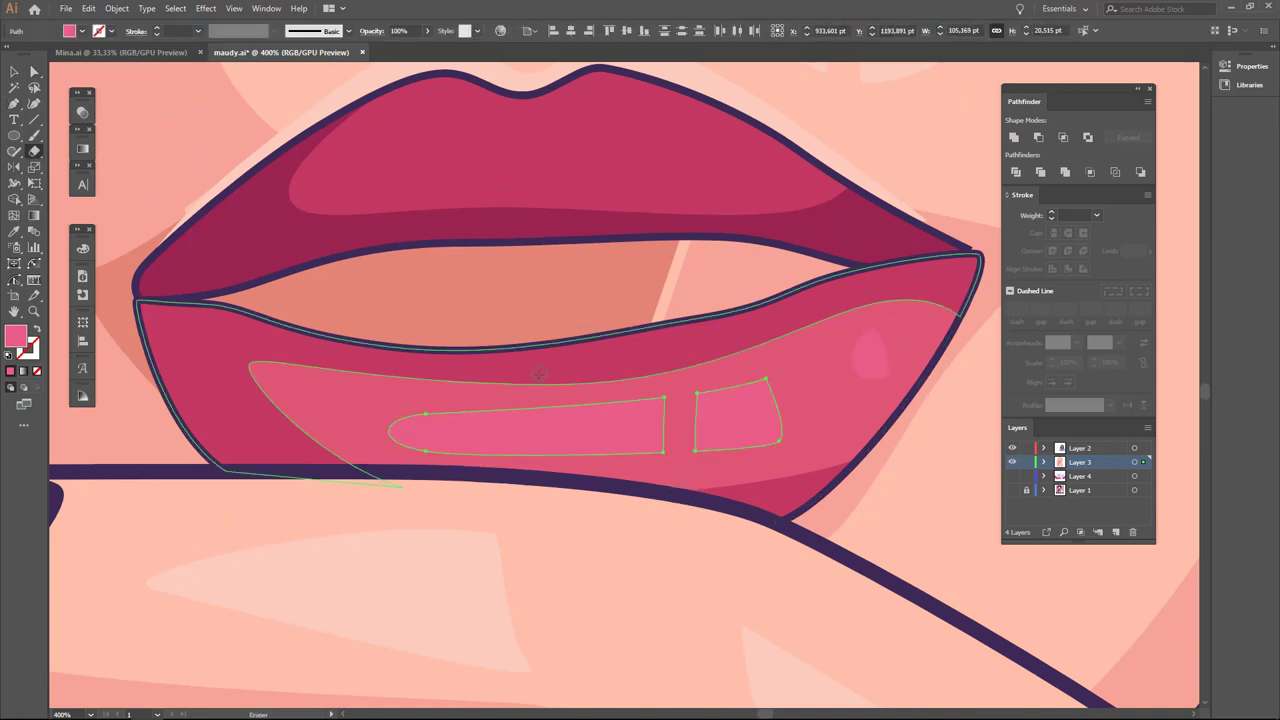
left_click_drag(532, 398, 522, 458)
left_click_drag(486, 400, 470, 458)
key("v")
Fill the lower-lip highlights bright pink #FC72A0 and review the lips.
double_click(15, 336)
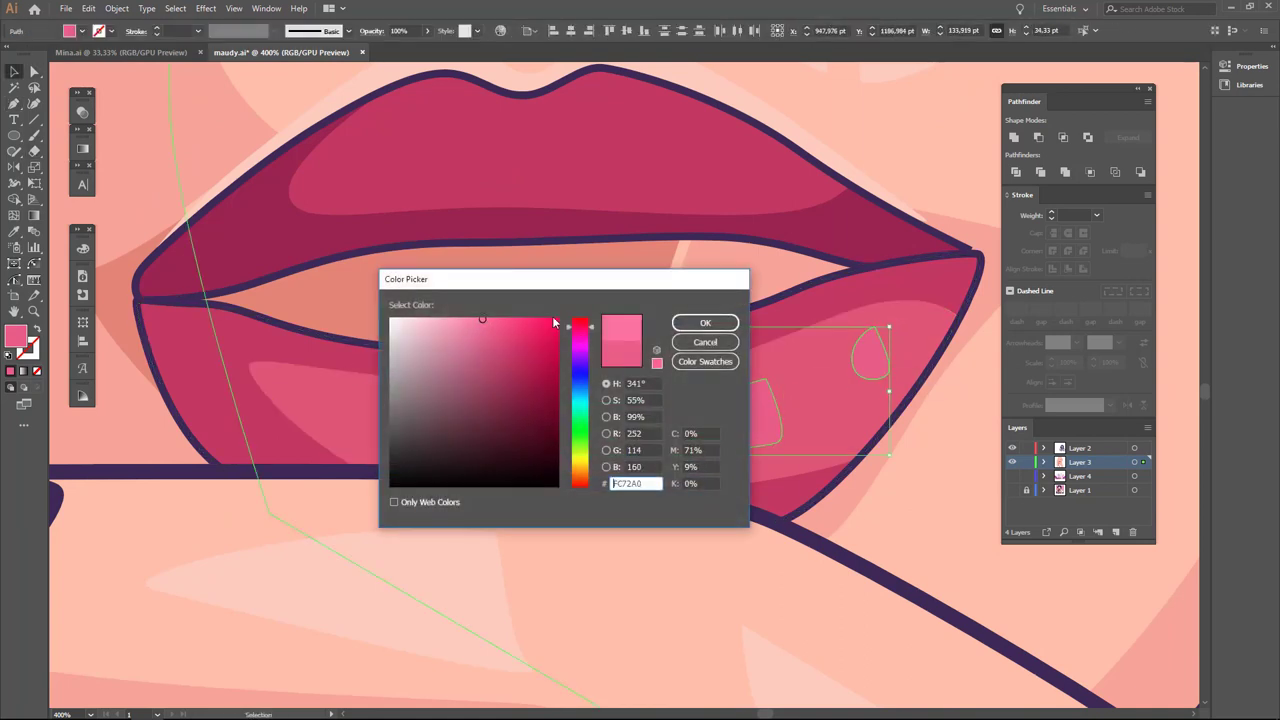
left_click(694, 323)
key("ctrl+minus")
key("ctrl+minus")
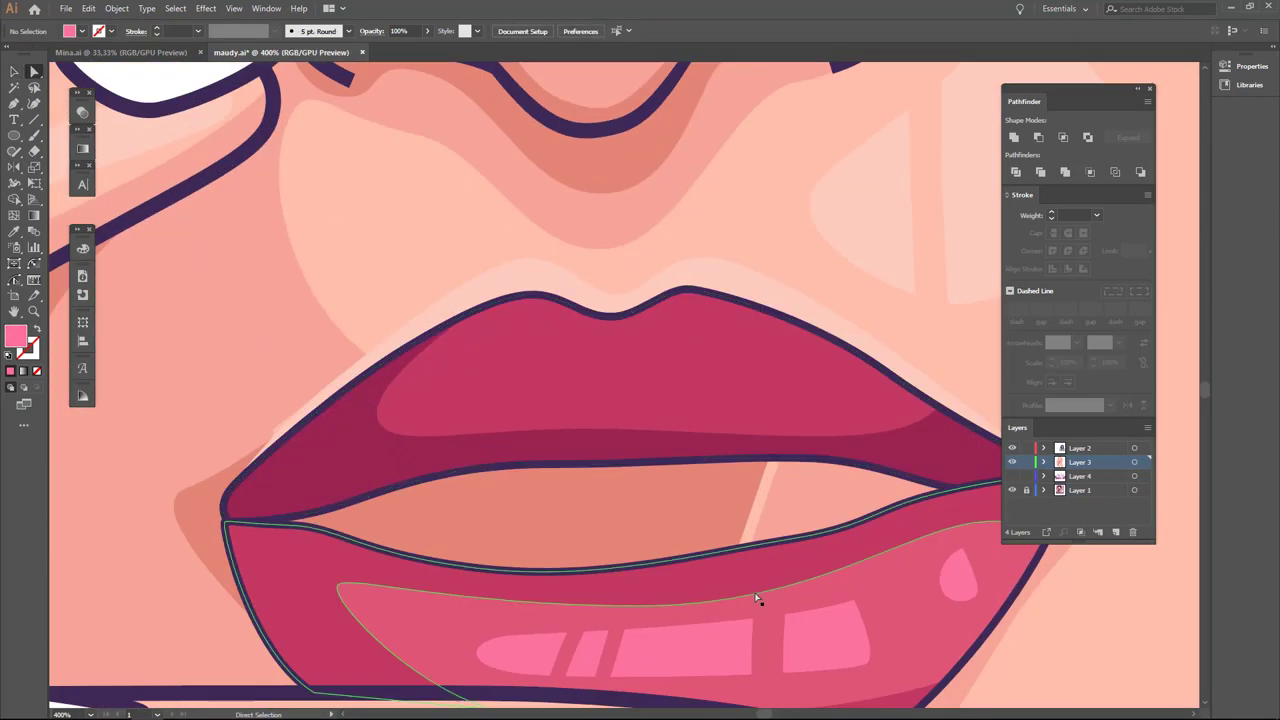
key("p")
left_click(866, 358)
Finish curving the new pen path across the upper lip and close the lip shape.
left_click_drag(738, 327, 700, 325)
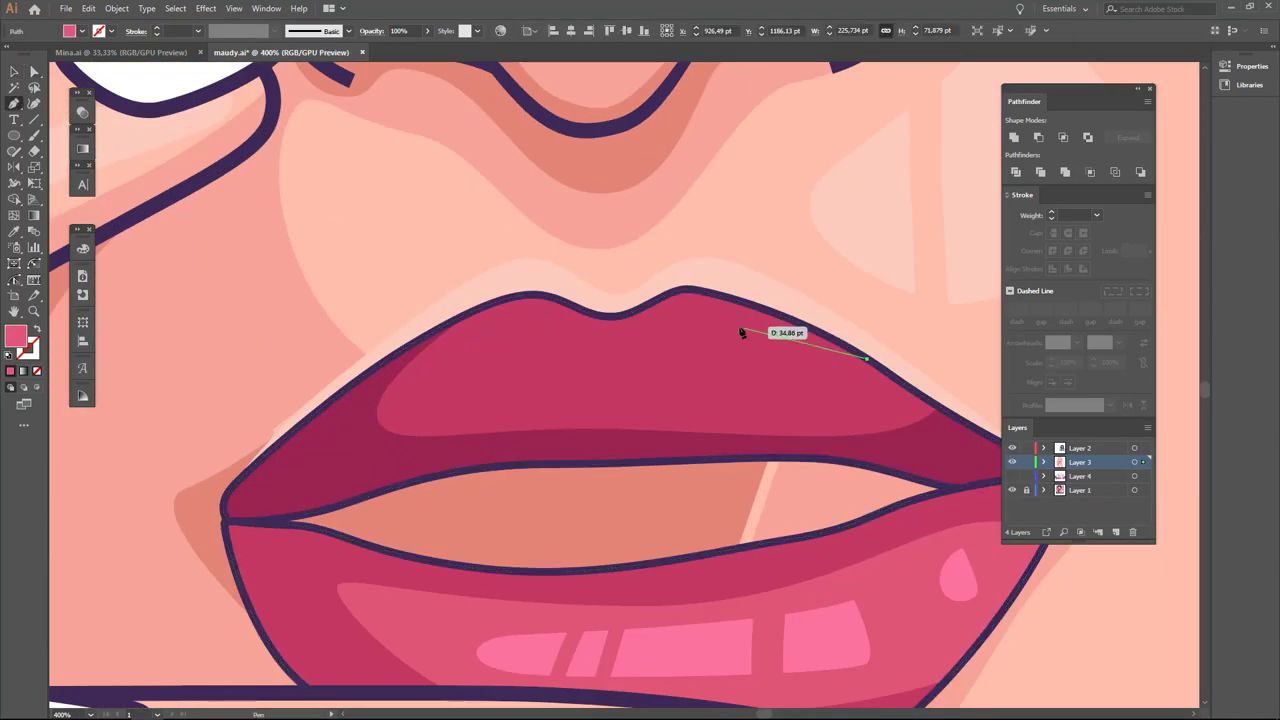
left_click_drag(650, 367, 600, 366)
mouse_move(510, 316)
left_mouse_down()
mouse_move(470, 318)
mouse_move(658, 252)
left_mouse_up()
key("a")
left_click(760, 390)
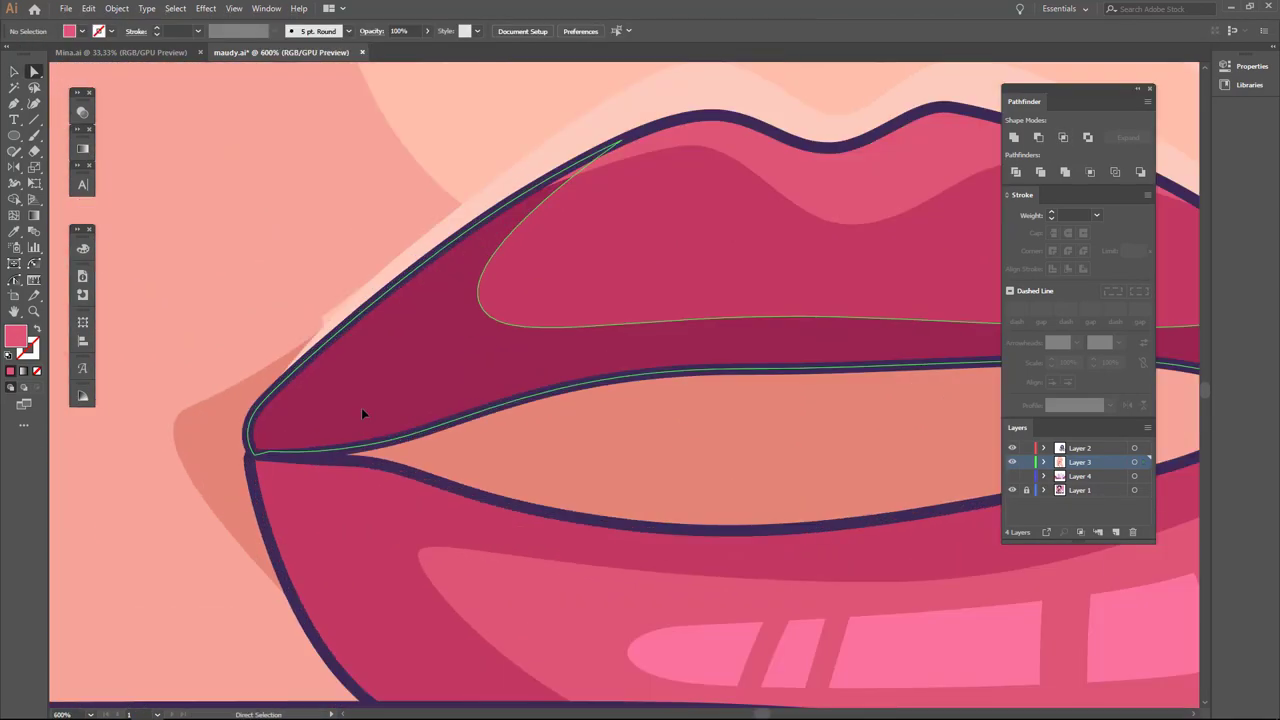
Reshape the upper-lip corner shading and give it a deep #7C1941 fill.
left_click(362, 413)
left_click_drag(343, 455, 205, 465)
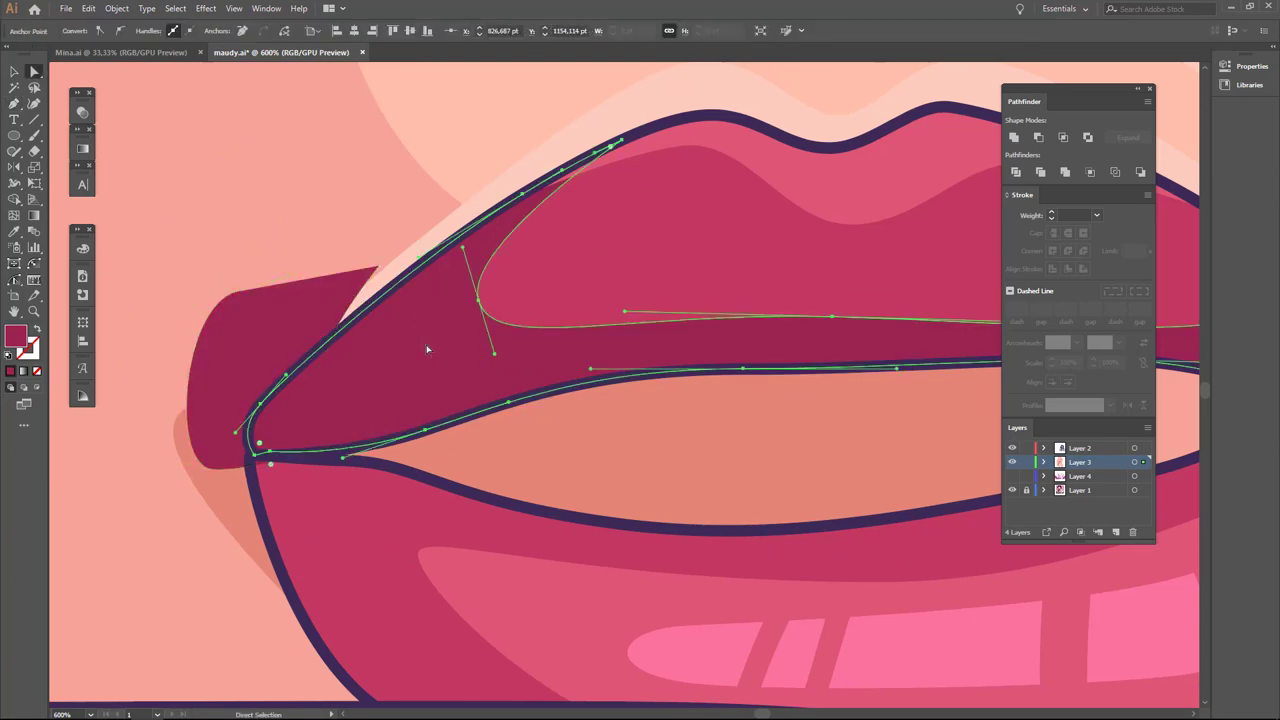
left_click(348, 370)
double_click(15, 335)
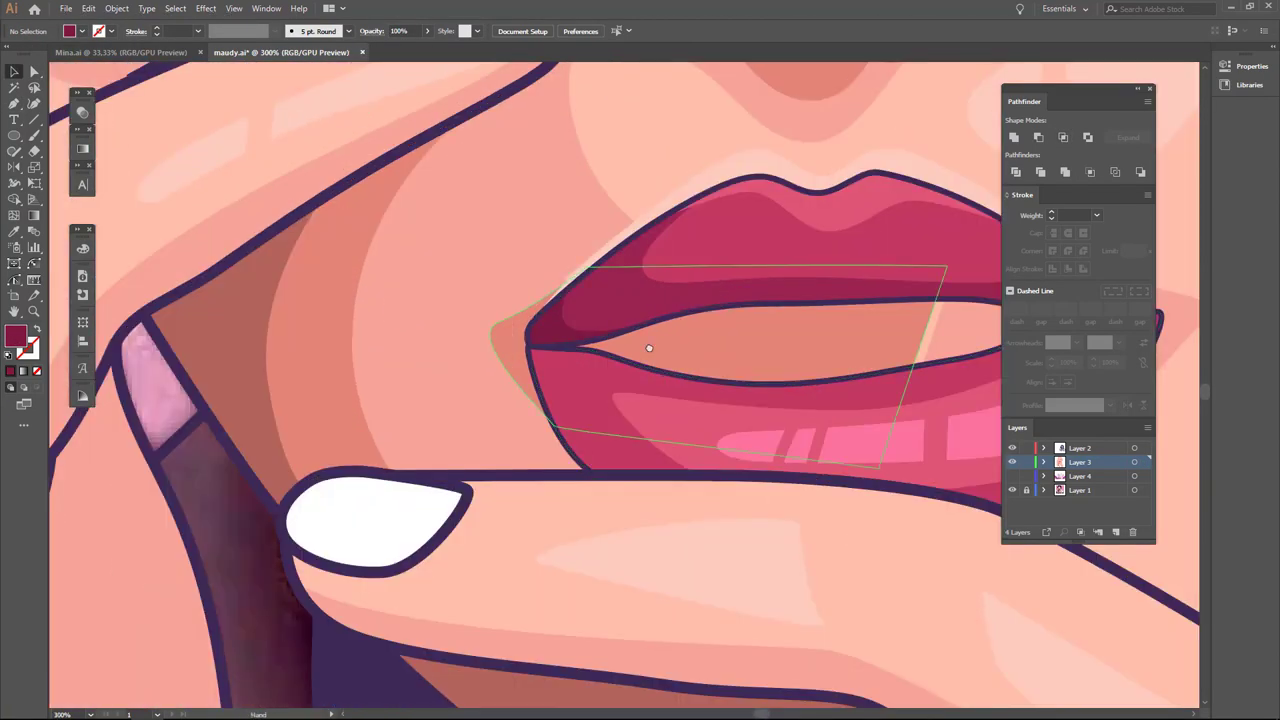
Adjust the lower-lip shading path, then view the full portrait with the reference layer toggled.
left_click_drag(649, 348, 615, 341)
key("a")
left_click(597, 380)
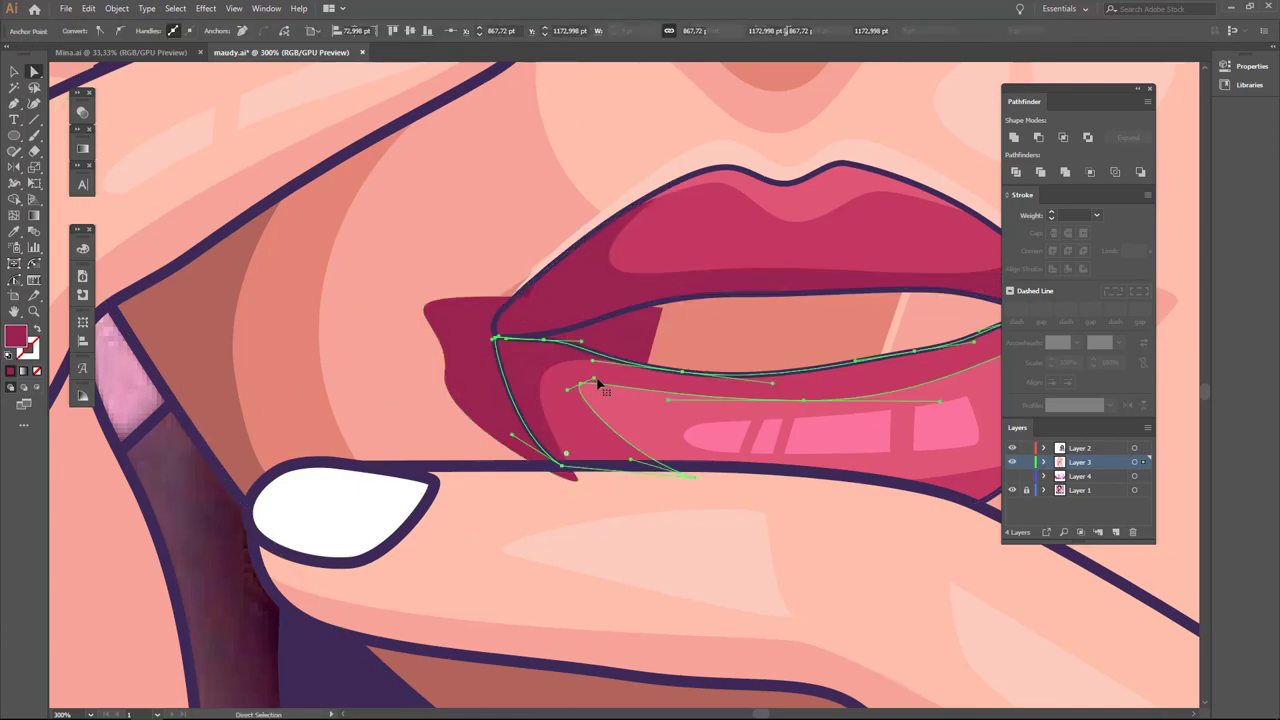
key("ctrl+minus")
key("v")
key("ctrl+shift+a")
key("ctrl+0")
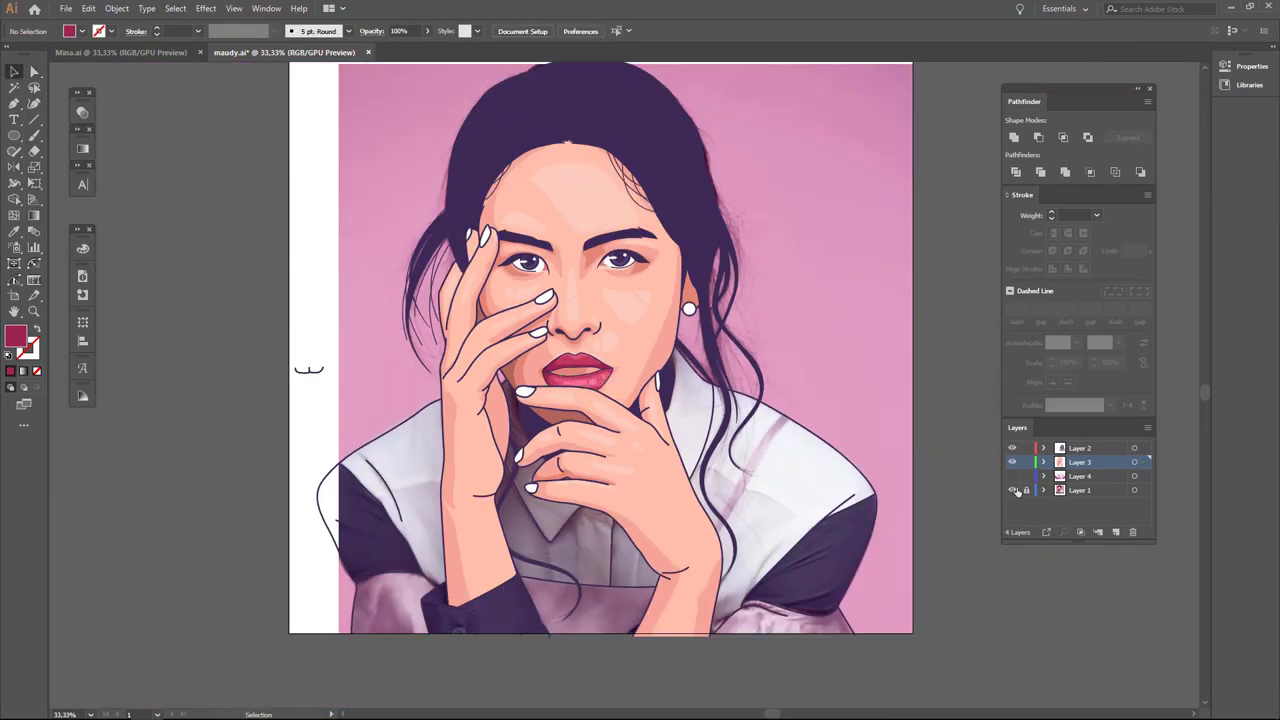
left_click(1012, 476)
scroll(581, 376, "up", 4)
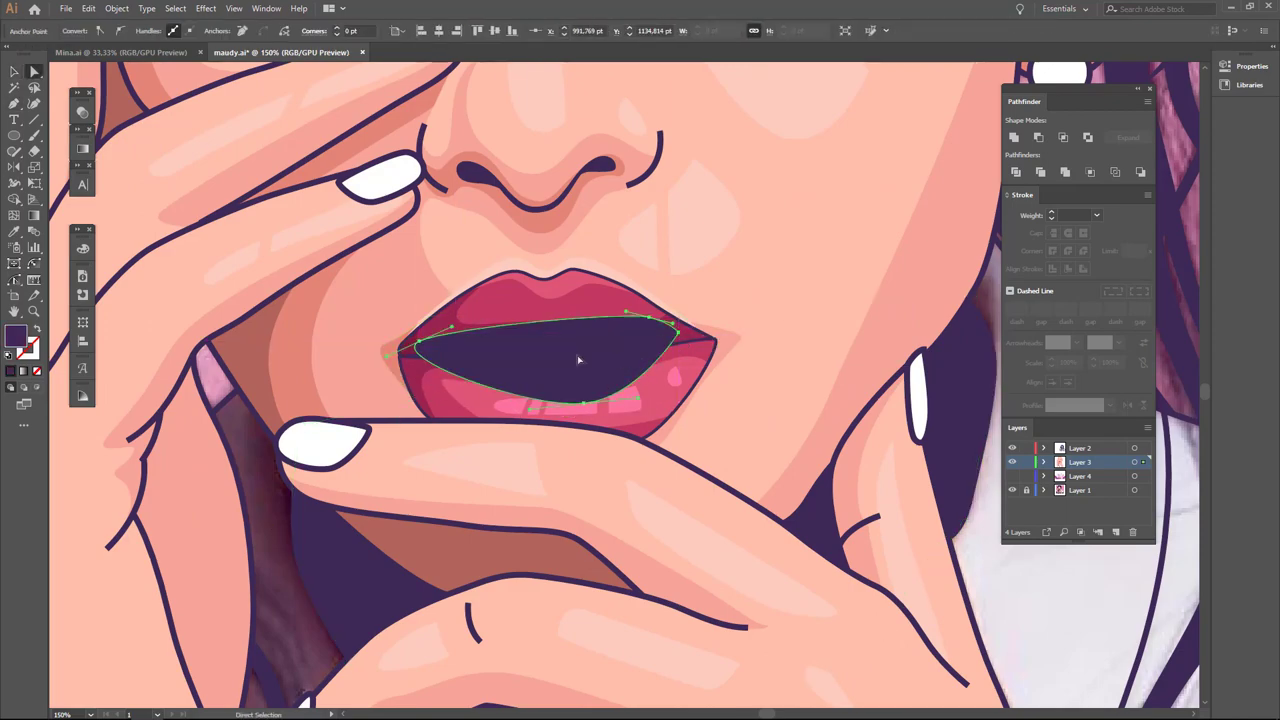
Move the teeth group onto the open mouth and swap its fill and stroke.
key("v")
key("ctrl+0")
scroll(397, 331, "up", 1)
left_click_drag(368, 357, 770, 373)
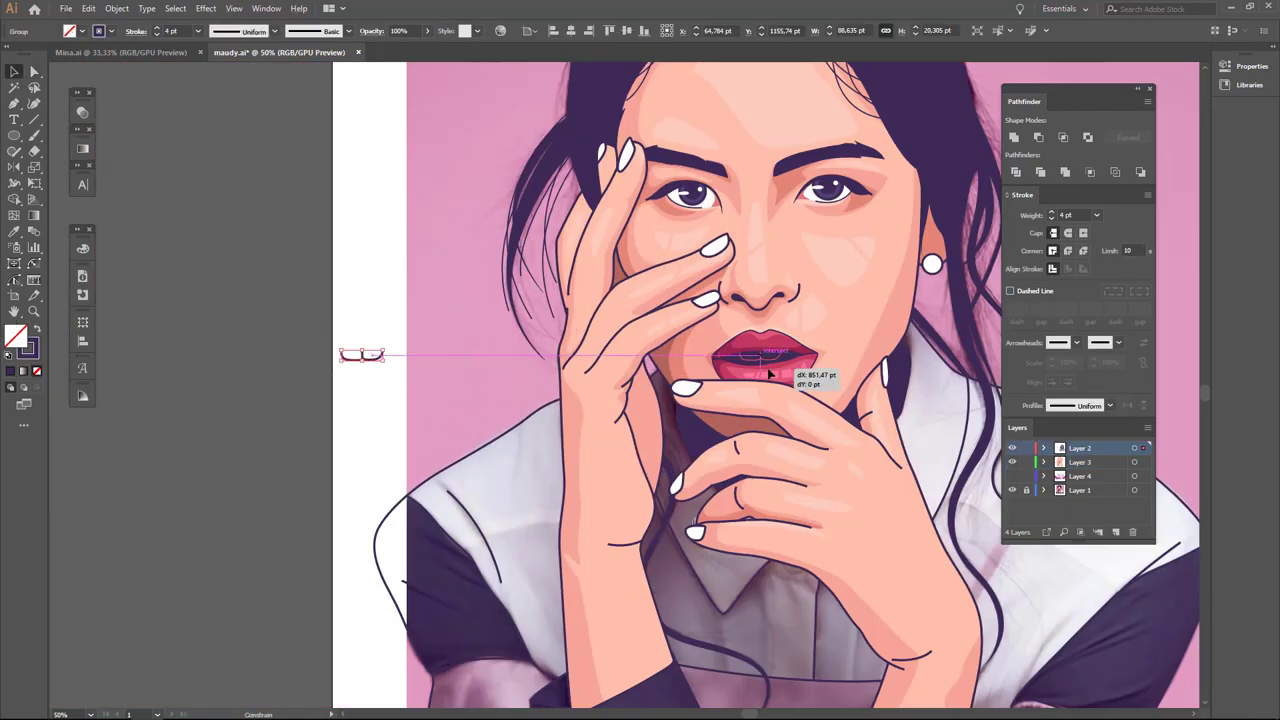
scroll(769, 373, "up", 3)
scroll(640, 350, "up", 1)
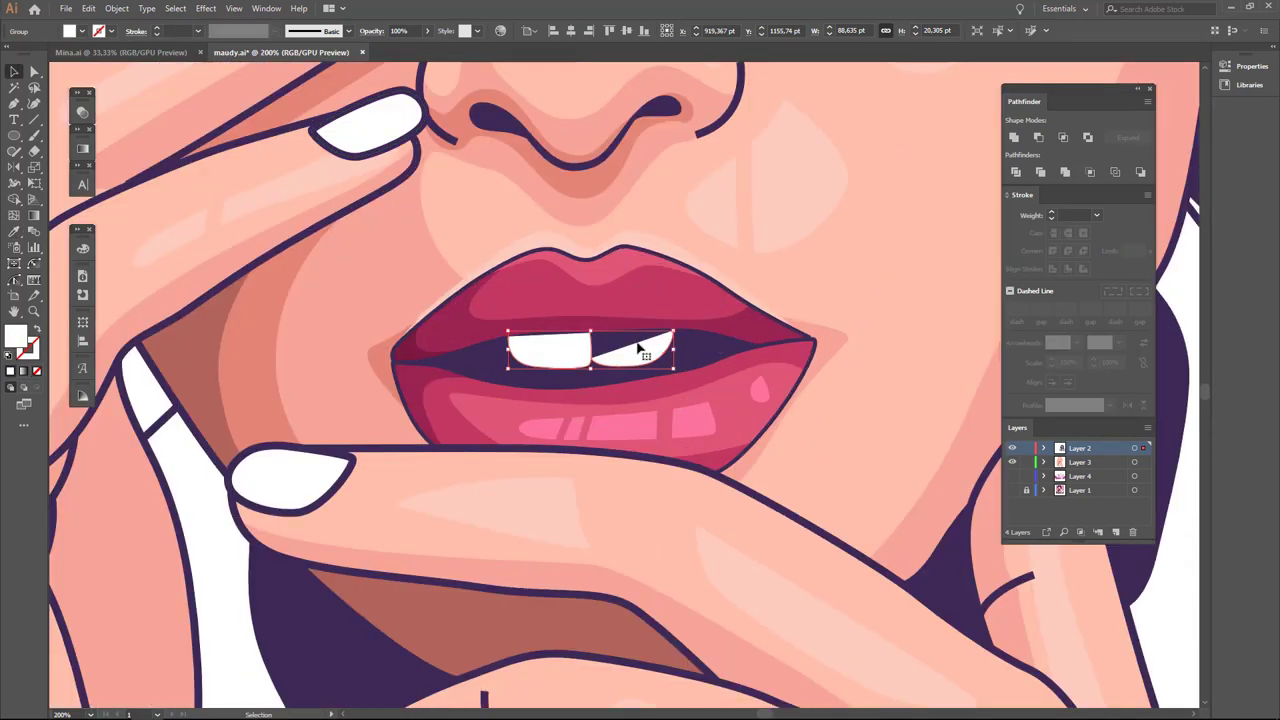
scroll(613, 350, "up", 5)
key("ctrl+shift+bracketleft")
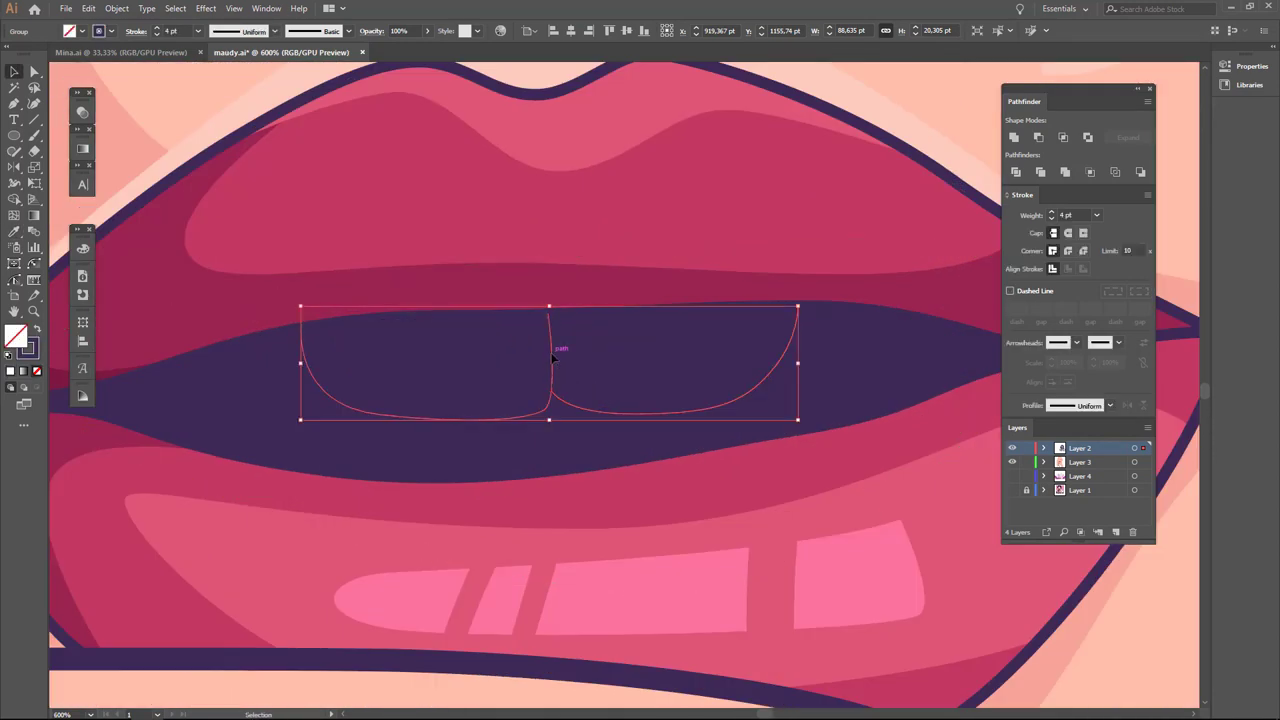
Give the teeth a white fill sampled with the Eyedropper.
key("v")
scroll(555, 366, "down", 5)
key("i")
left_click(368, 194)
scroll(613, 340, "up", 2)
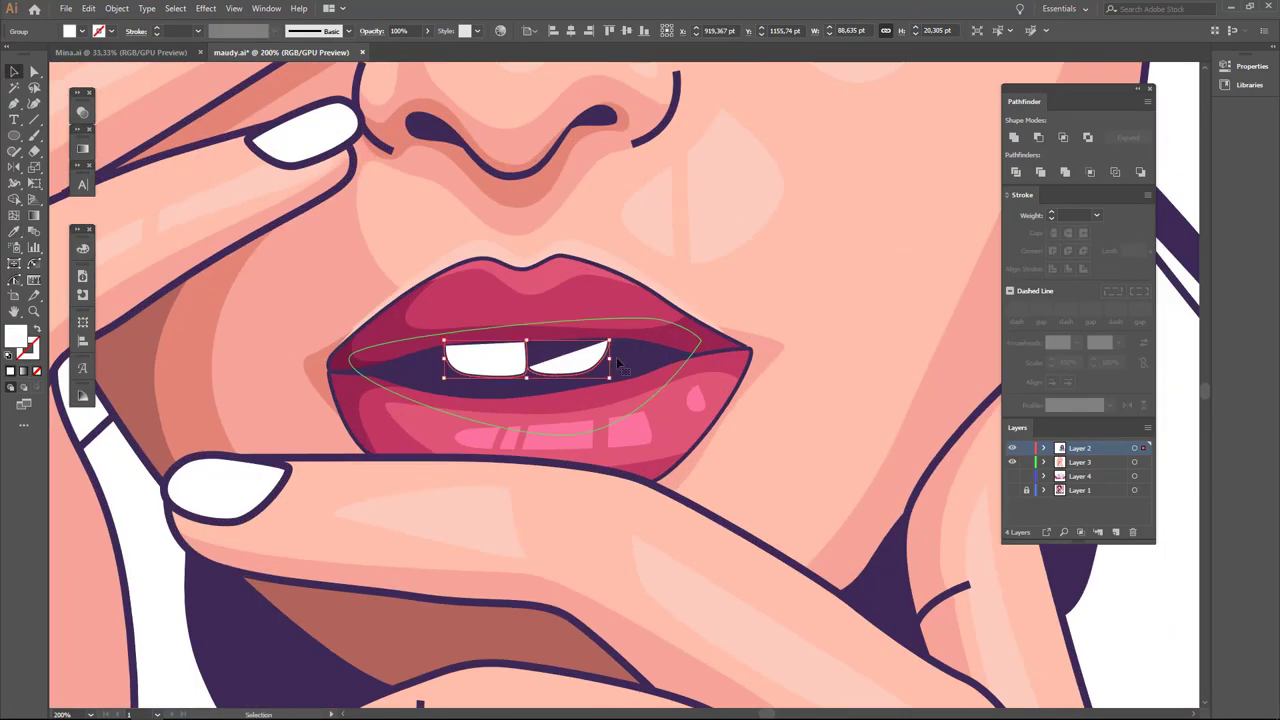
Cut the dark inner-mouth shape and paste it in back, behind the teeth.
double_click(497, 364)
key("Escape")
left_click(633, 366, "shift")
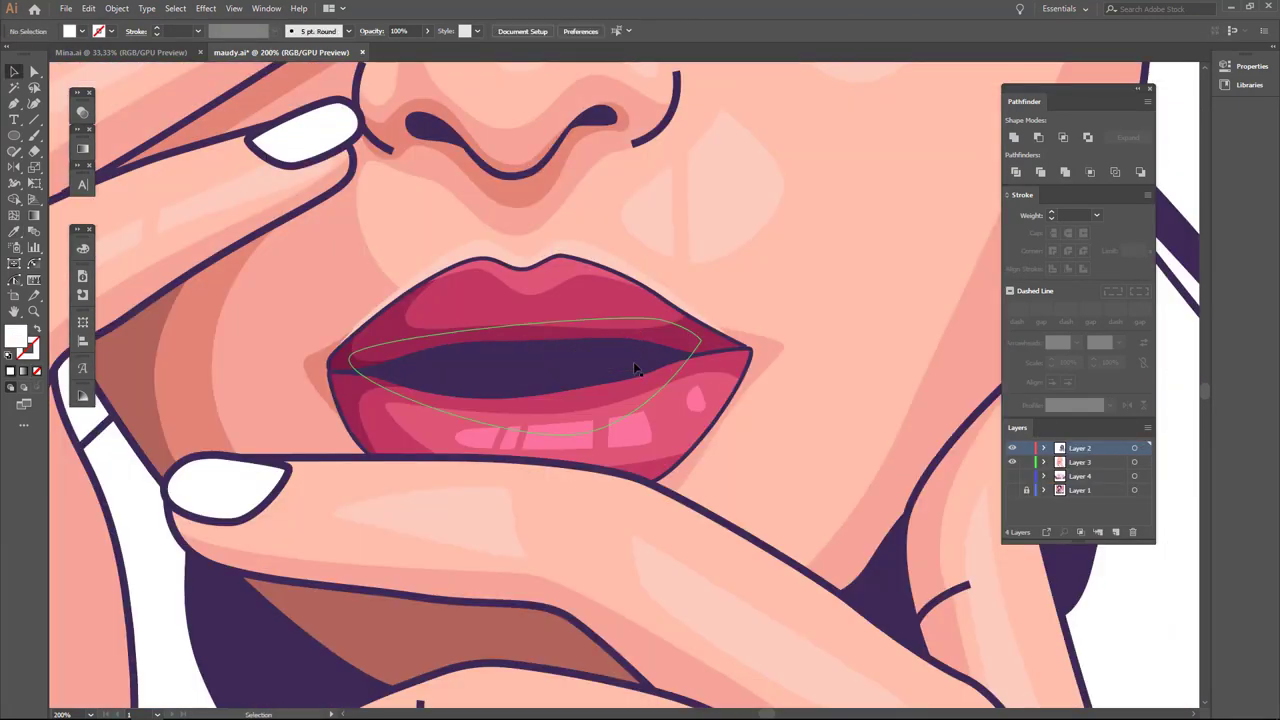
key("ctrl+3")
key("ctrl+alt+3")
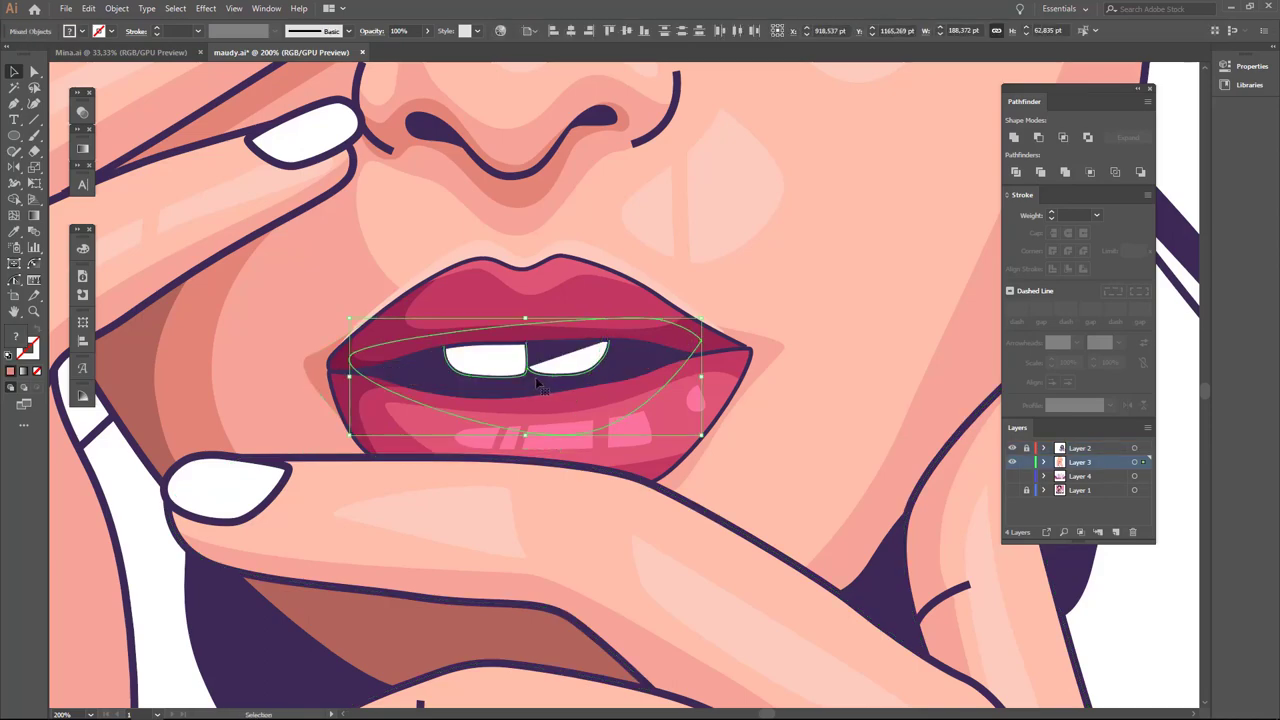
key("ctrl+minus")
key("ctrl+minus")
key("ctrl+minus")
scroll(541, 376, "up", 6)
Pull the right tooth's corner up and recolour the teeth muted purple #514275.
left_click(548, 466)
key("a")
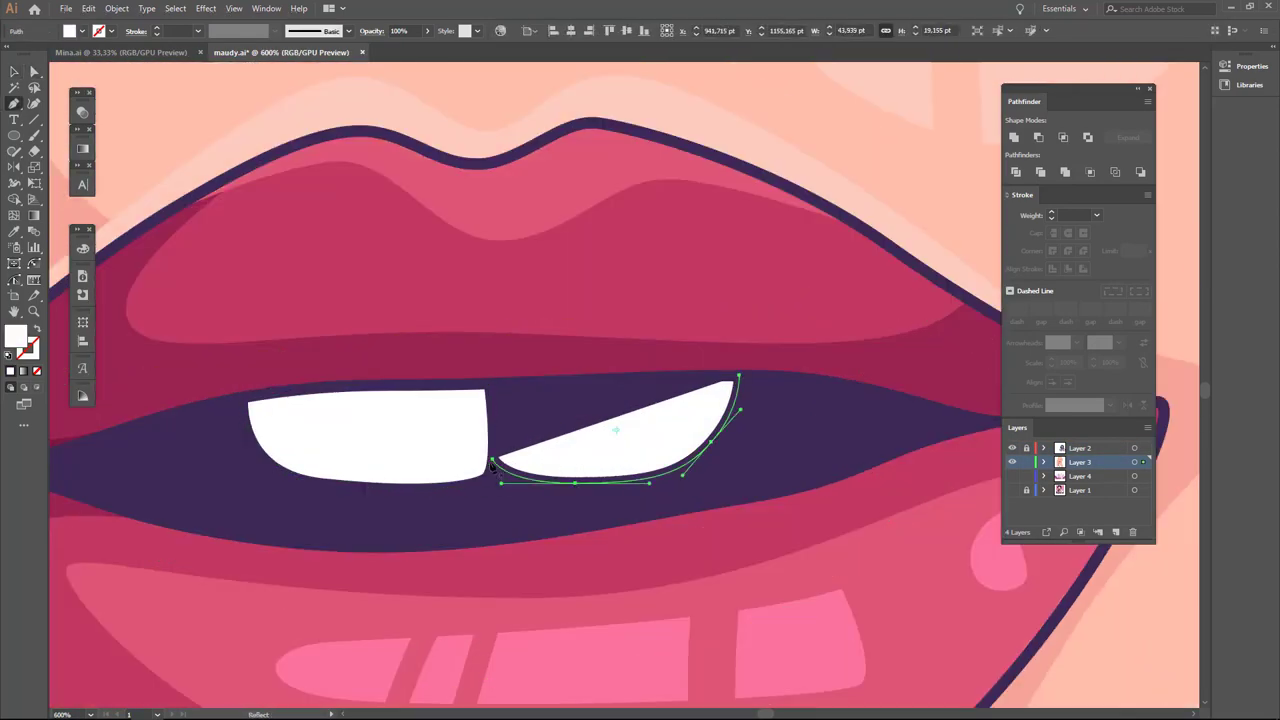
left_click_drag(499, 455, 492, 357)
double_click(17, 338)
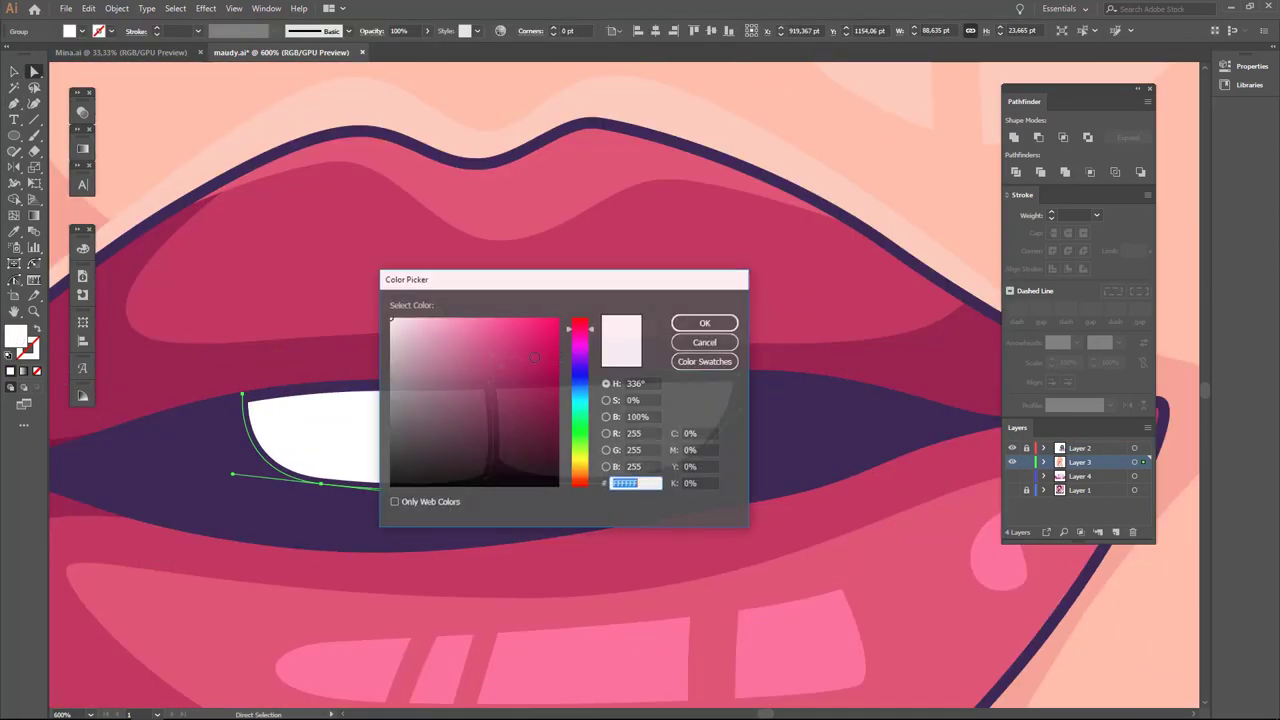
left_click(701, 324)
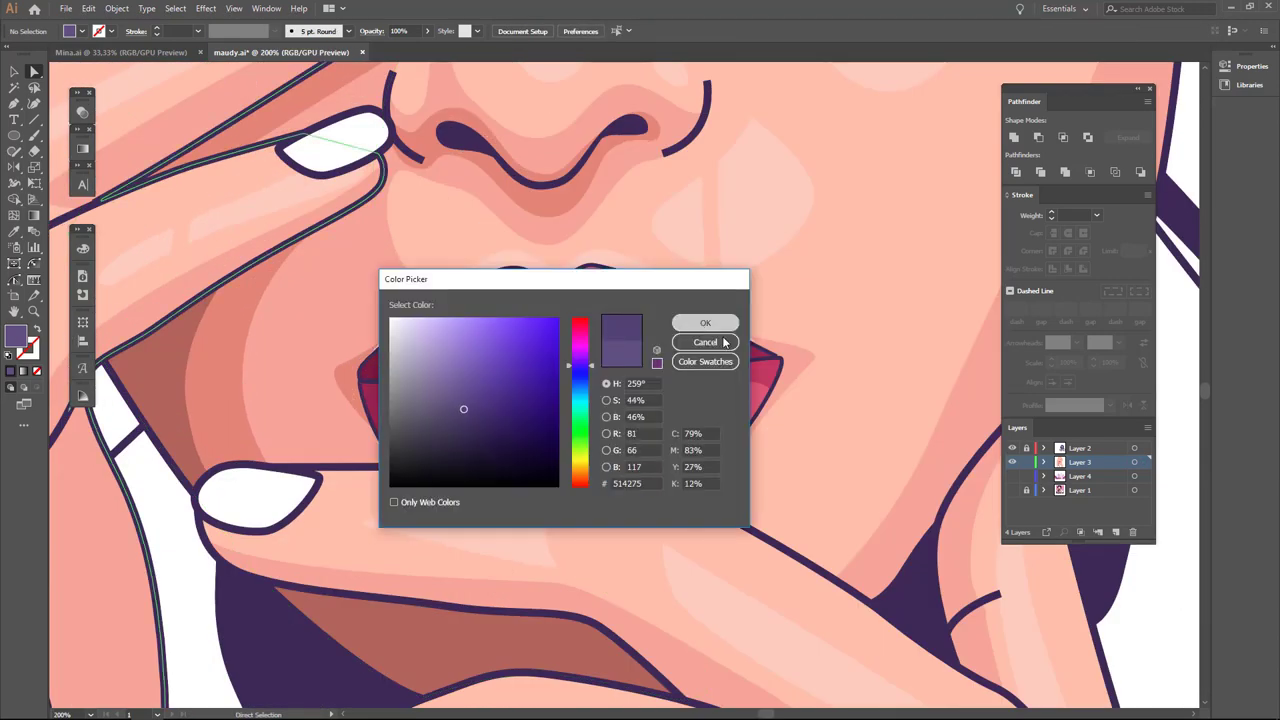
left_click(724, 342)
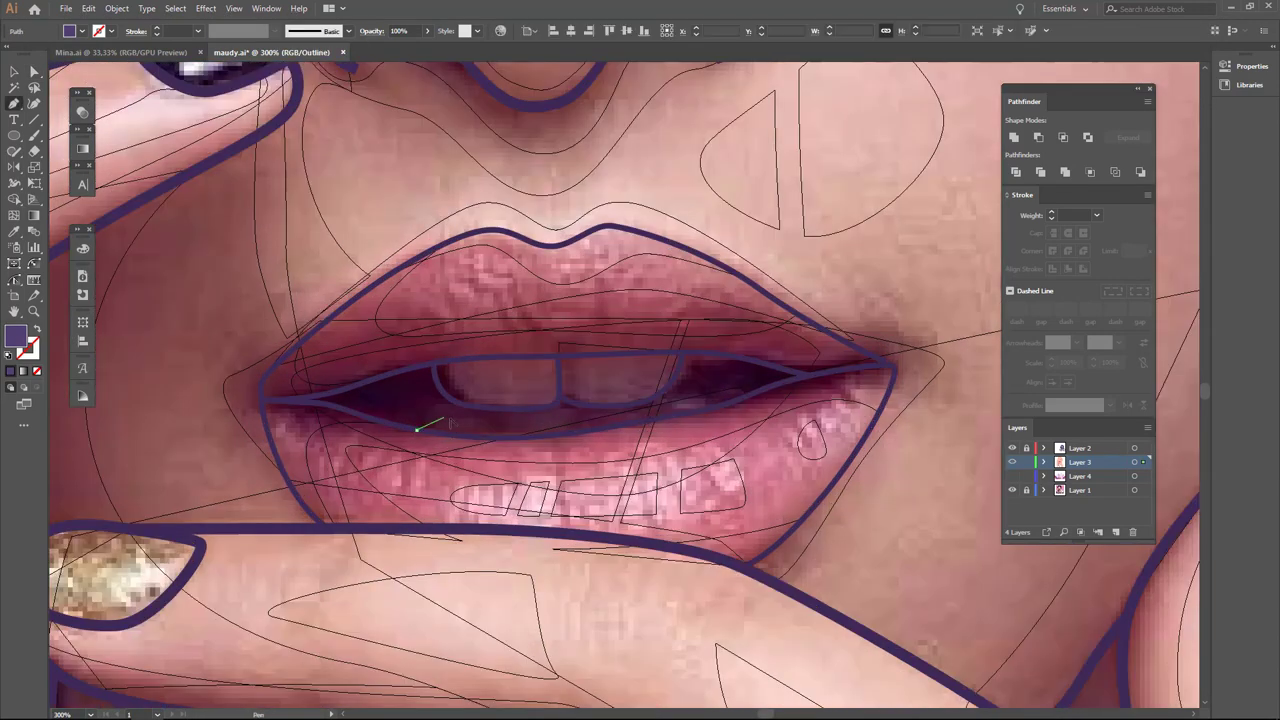
Draw the lower teeth outline along the lower lip edge with the Pen tool.
scroll(450, 423, "up", 2)
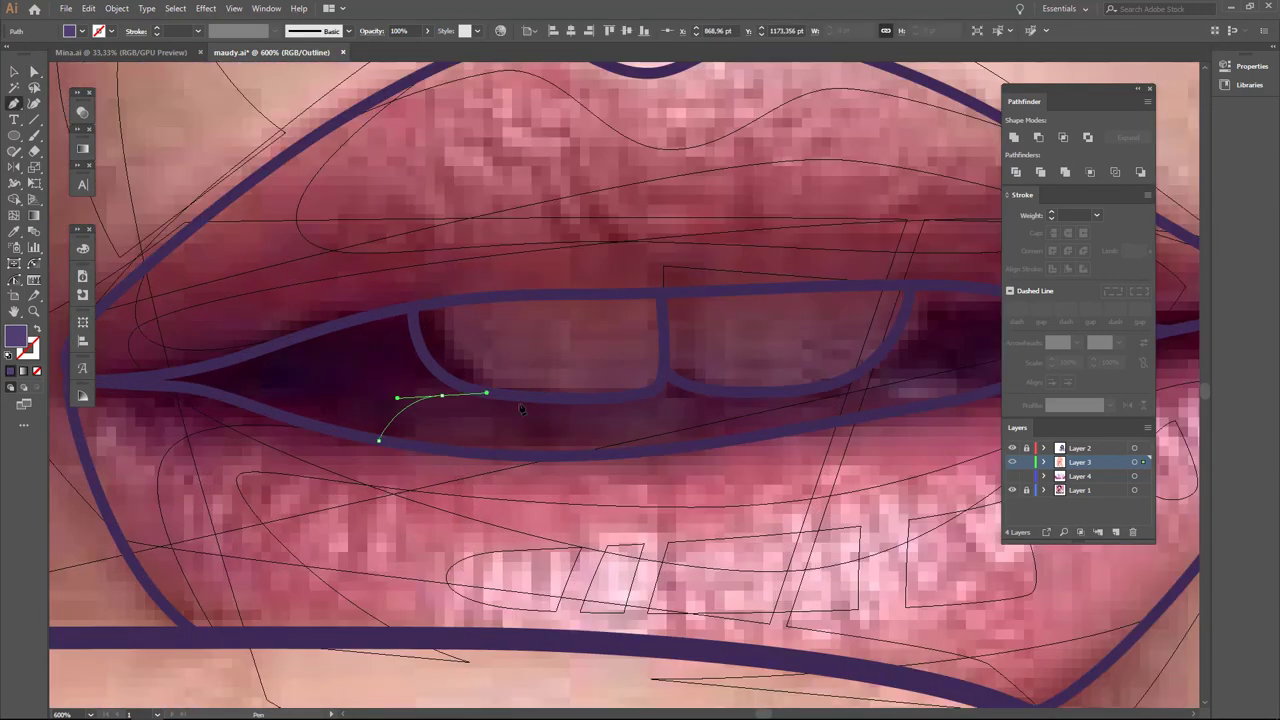
mouse_move(532, 456)
left_mouse_down()
mouse_move(532, 423)
mouse_move(565, 412)
left_mouse_up()
mouse_move(697, 455)
left_mouse_down()
mouse_move(714, 449)
mouse_move(591, 461)
left_mouse_up()
left_click_drag(713, 438, 747, 420)
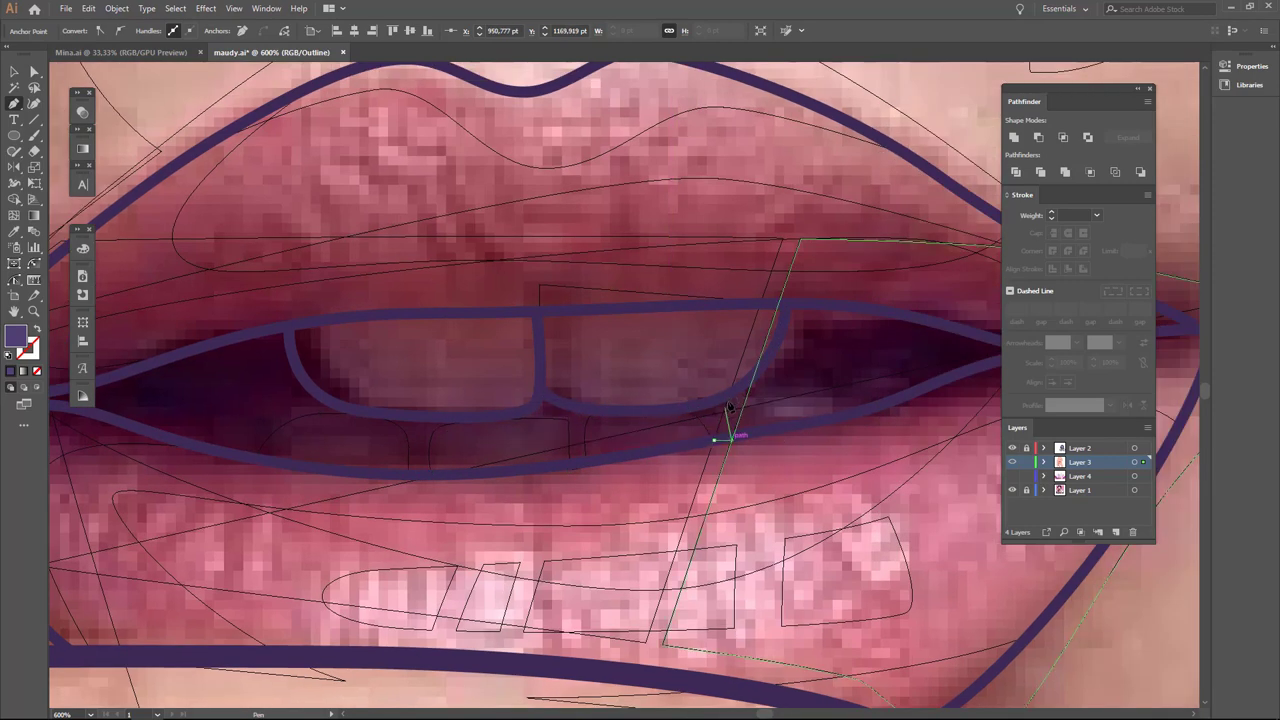
key("ctrl+y")
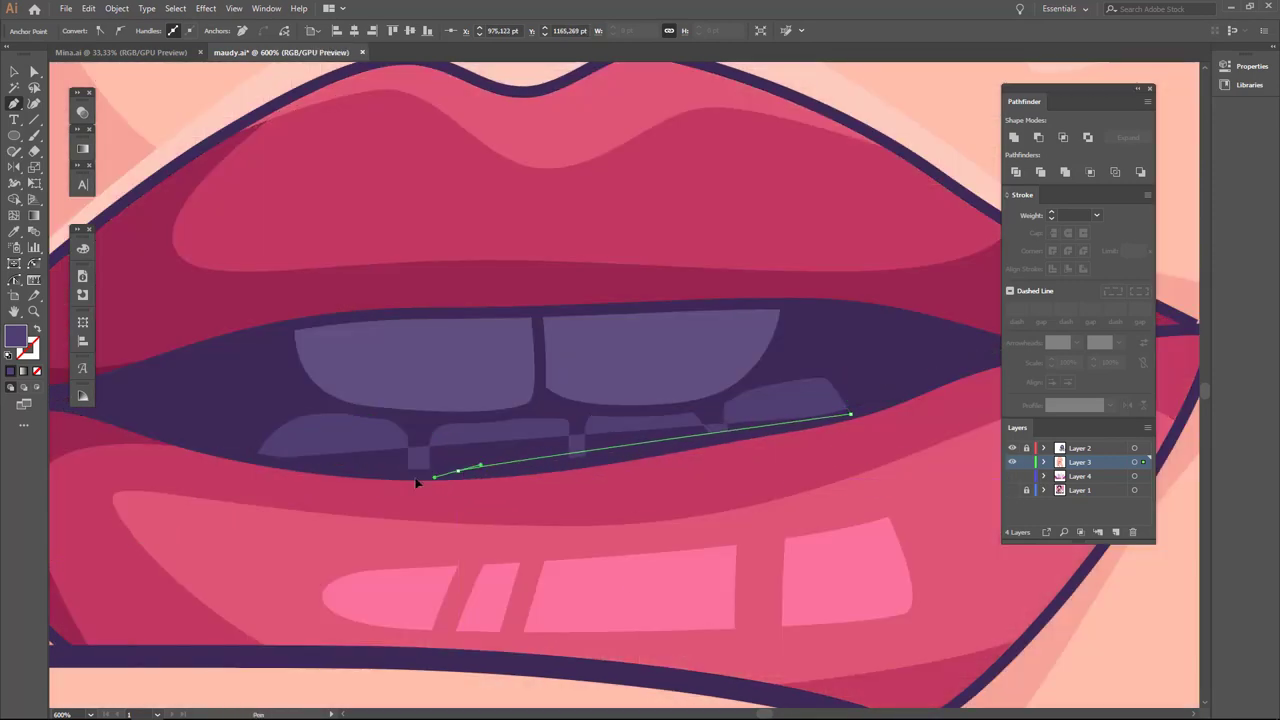
left_click(337, 443, "ctrl")
Fill the lower teeth purple and zoom in on the upper teeth with the reference shown.
key("i")
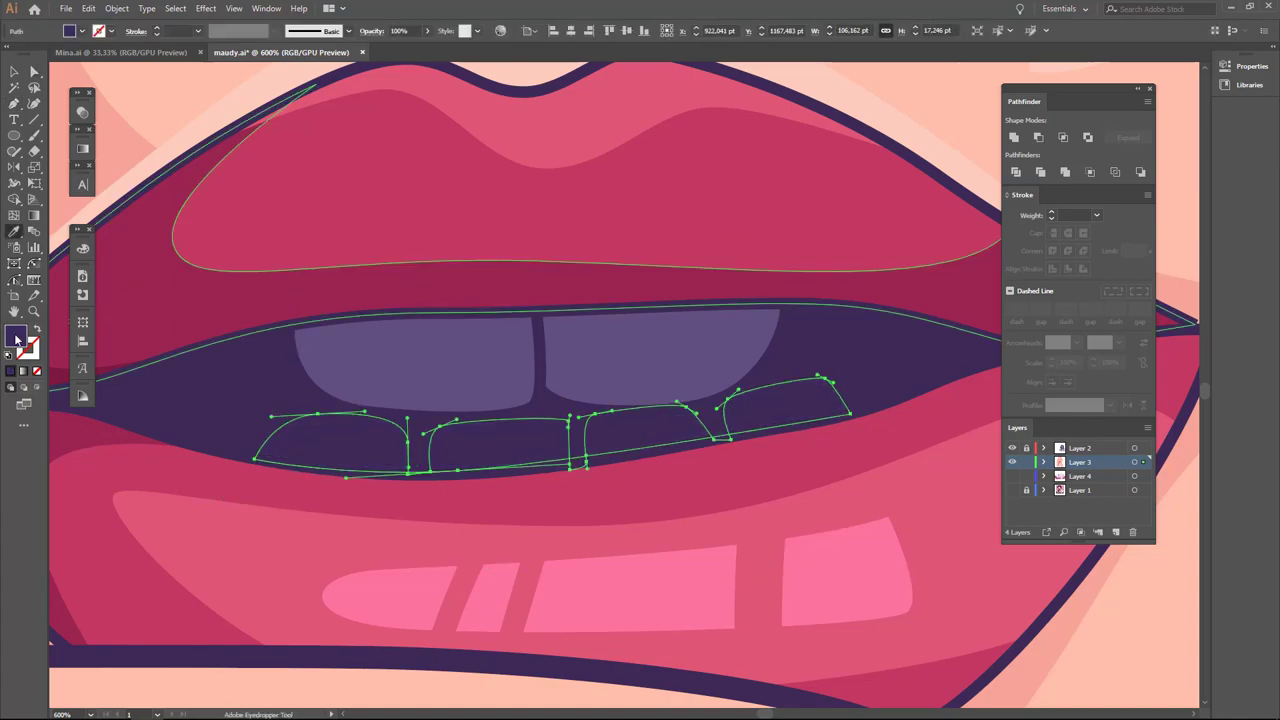
double_click(16, 338)
key("Return")
key("ctrl+minus")
key("ctrl+minus")
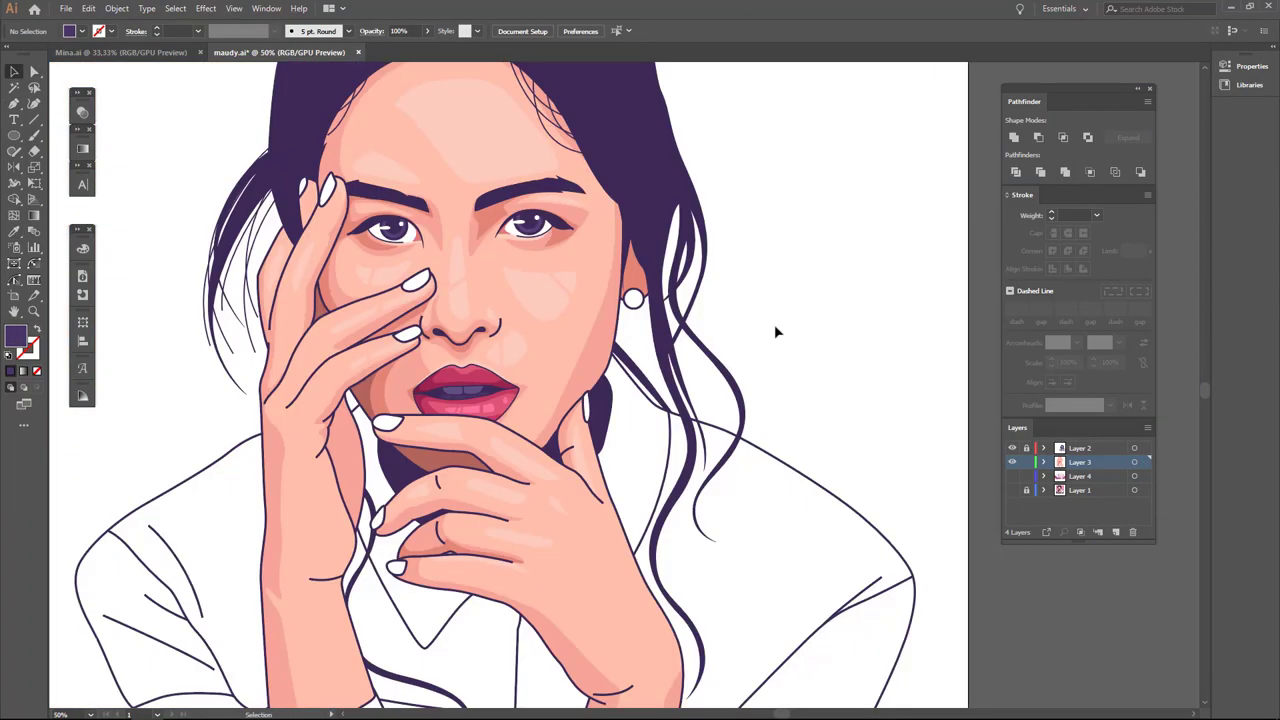
key("ctrl+0")
key("ctrl+plus")
key("ctrl+plus")
left_click(1011, 490)
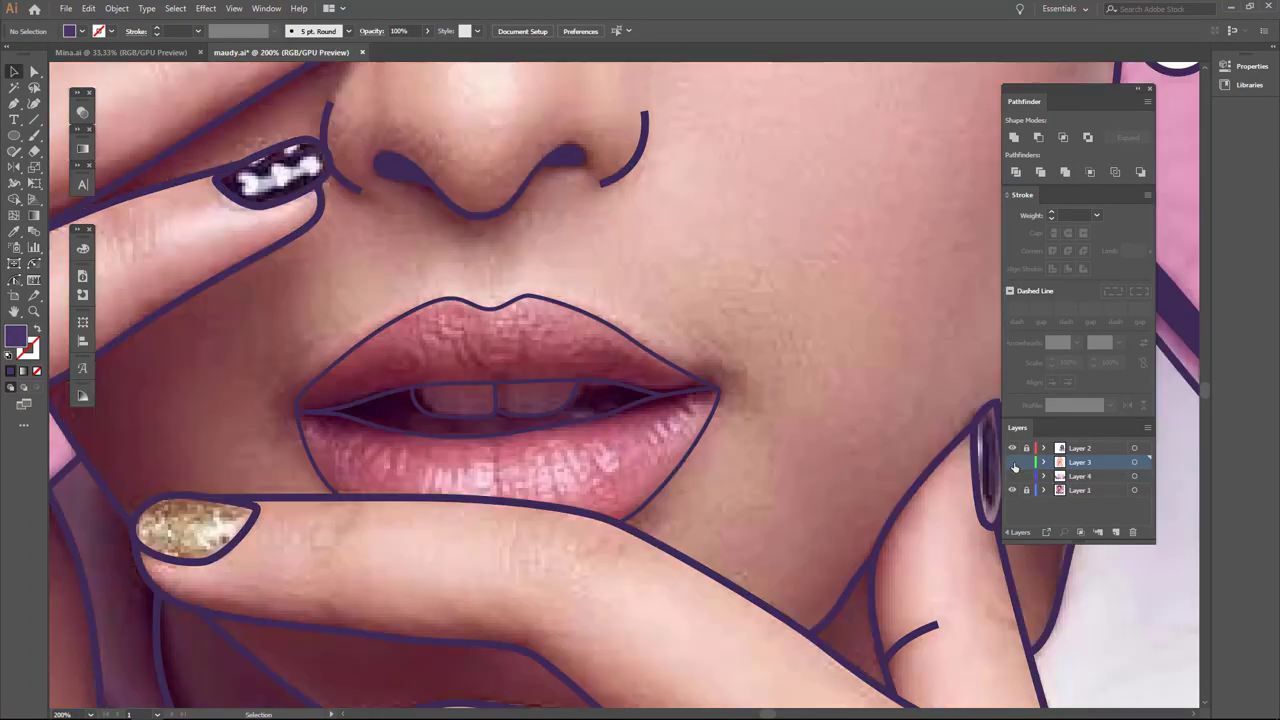
key("ctrl+plus")
key("ctrl+plus")
key("ctrl+plus")
Draw a highlight along the left tooth's bottom edge and fill it lighter purple.
key("p")
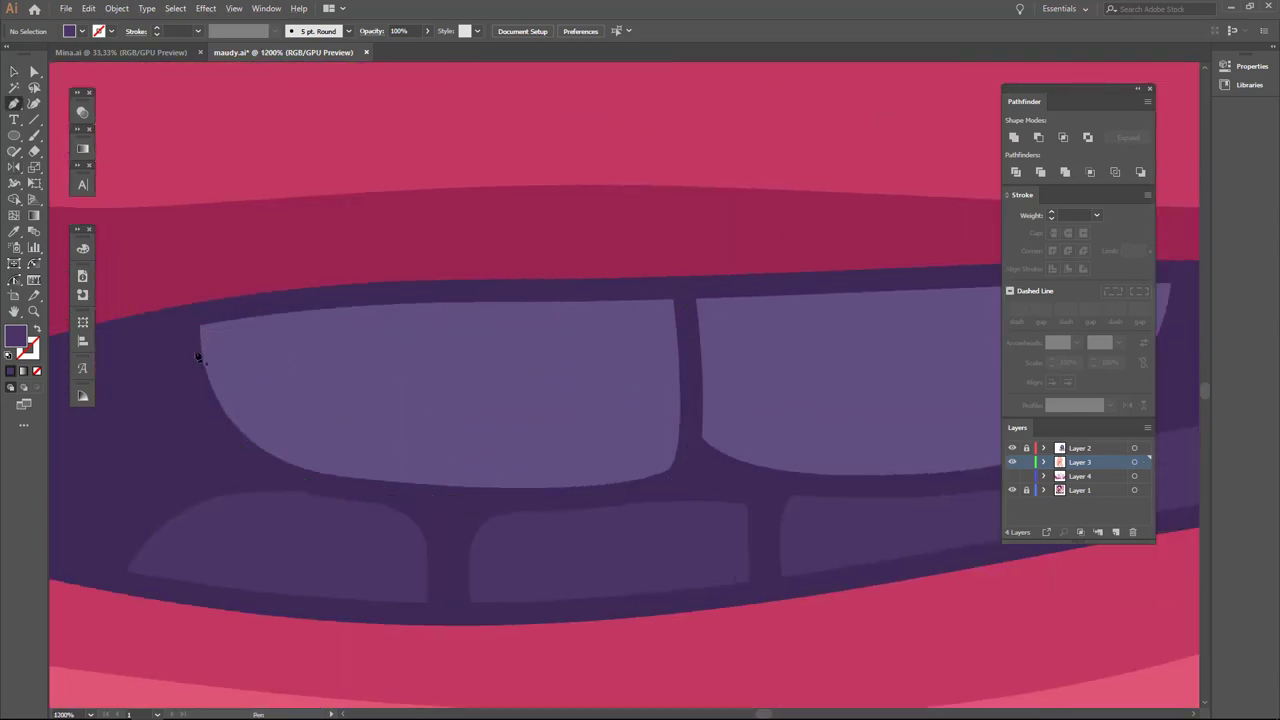
left_click_drag(615, 446, 650, 440)
left_click(691, 398)
left_click_drag(613, 492, 698, 480)
left_click_drag(260, 455, 209, 418)
left_click(196, 352)
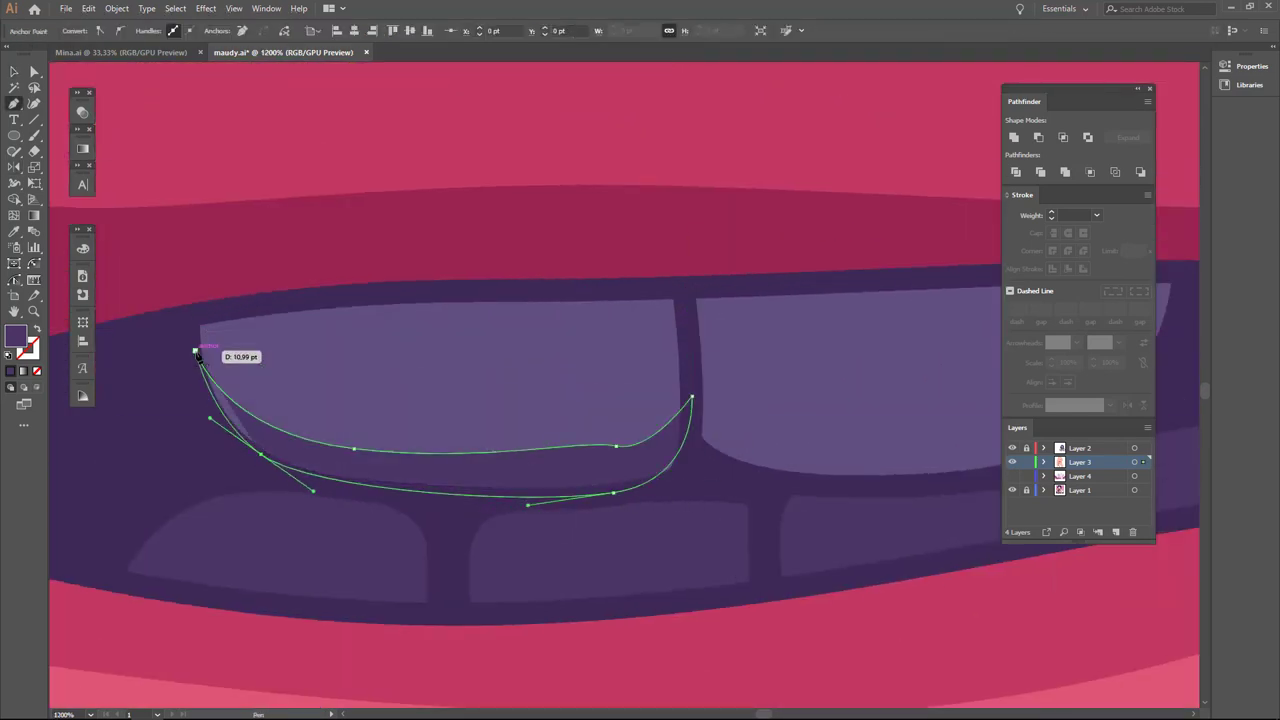
left_click(349, 408)
double_click(15, 336)
key("Return")
key("p")
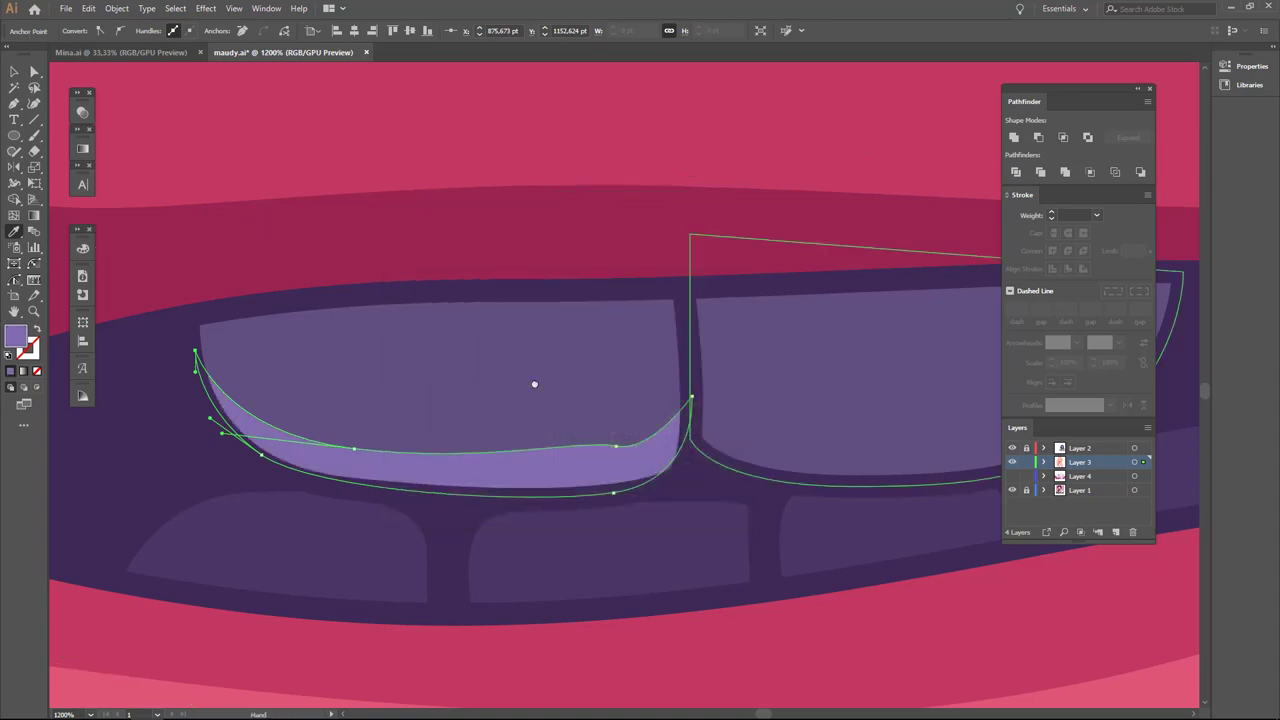
Draw the matching highlight under the right tooth and zoom out to check the portrait.
scroll(797, 390, "right", 5)
left_click_drag(359, 487, 323, 471)
left_click(318, 444)
left_click_drag(346, 527, 393, 540)
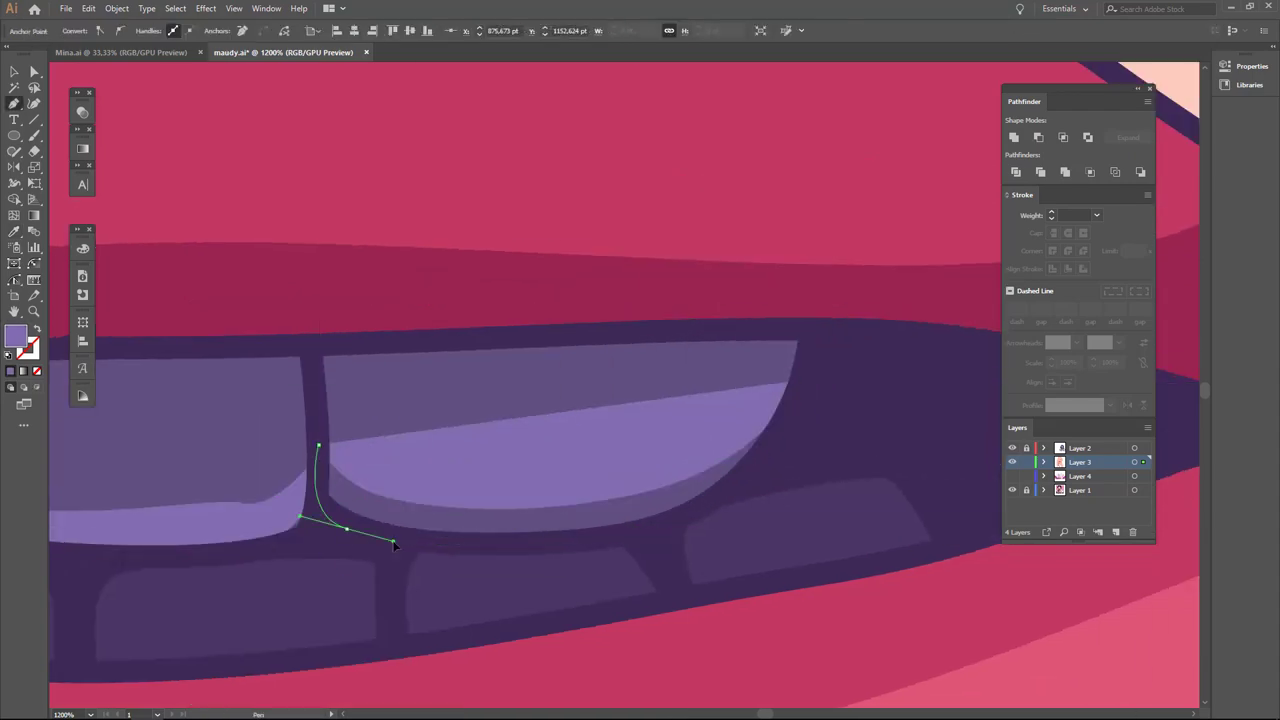
left_click_drag(629, 527, 730, 497)
left_click_drag(797, 383, 799, 384)
key("ctrl+minus")
key("ctrl+0")
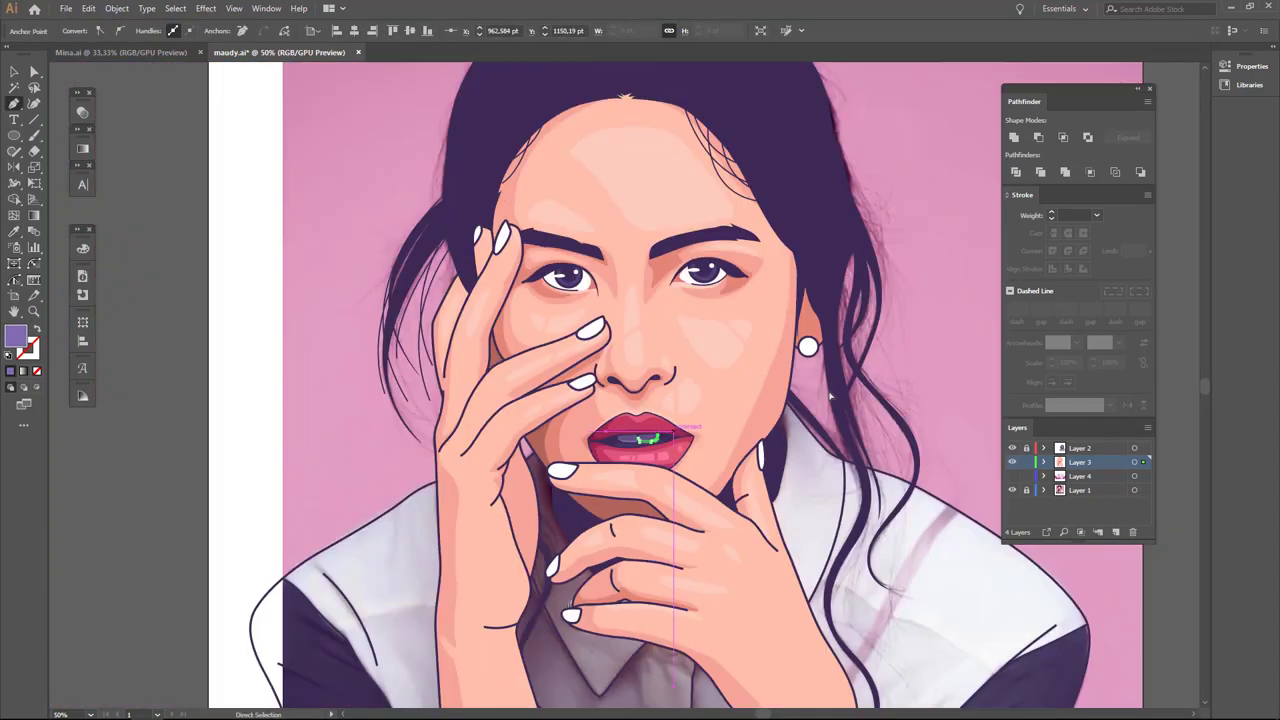
scroll(421, 469, "up", 5)
scroll(421, 469, "down", 10)
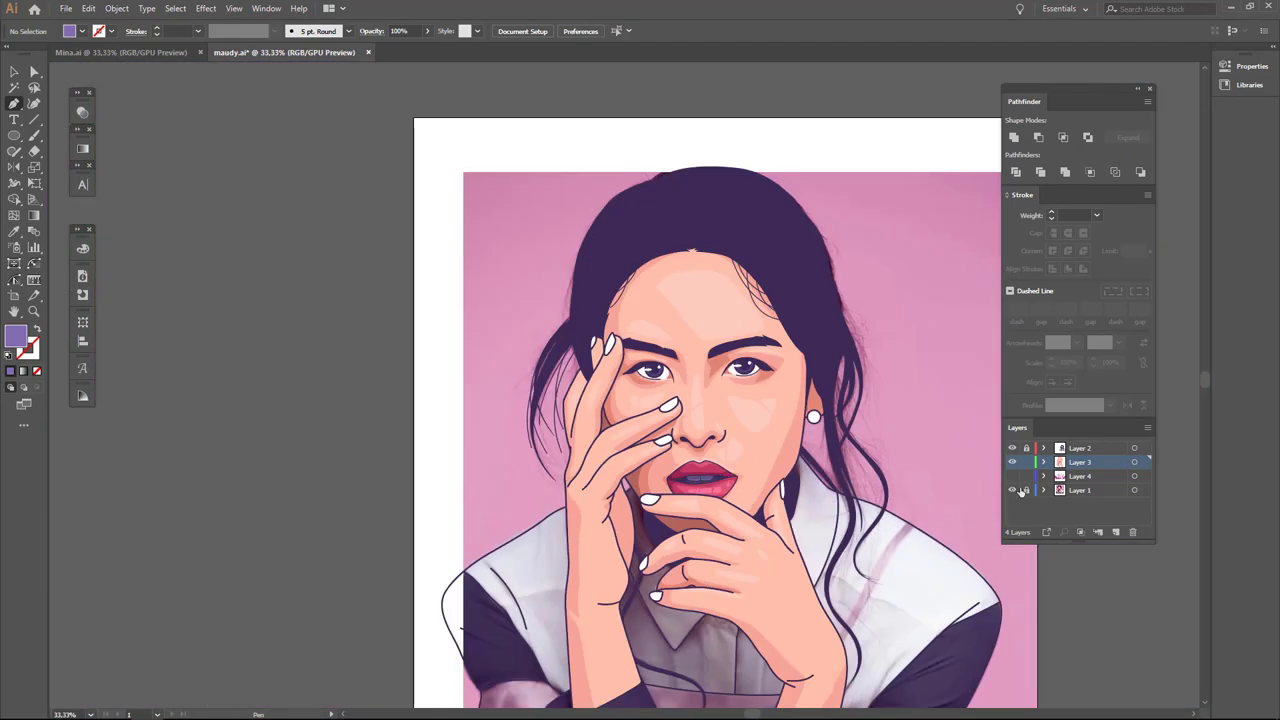
Show the coloured shirt layer and reference photo, and select the right sleeve shape.
key("v")
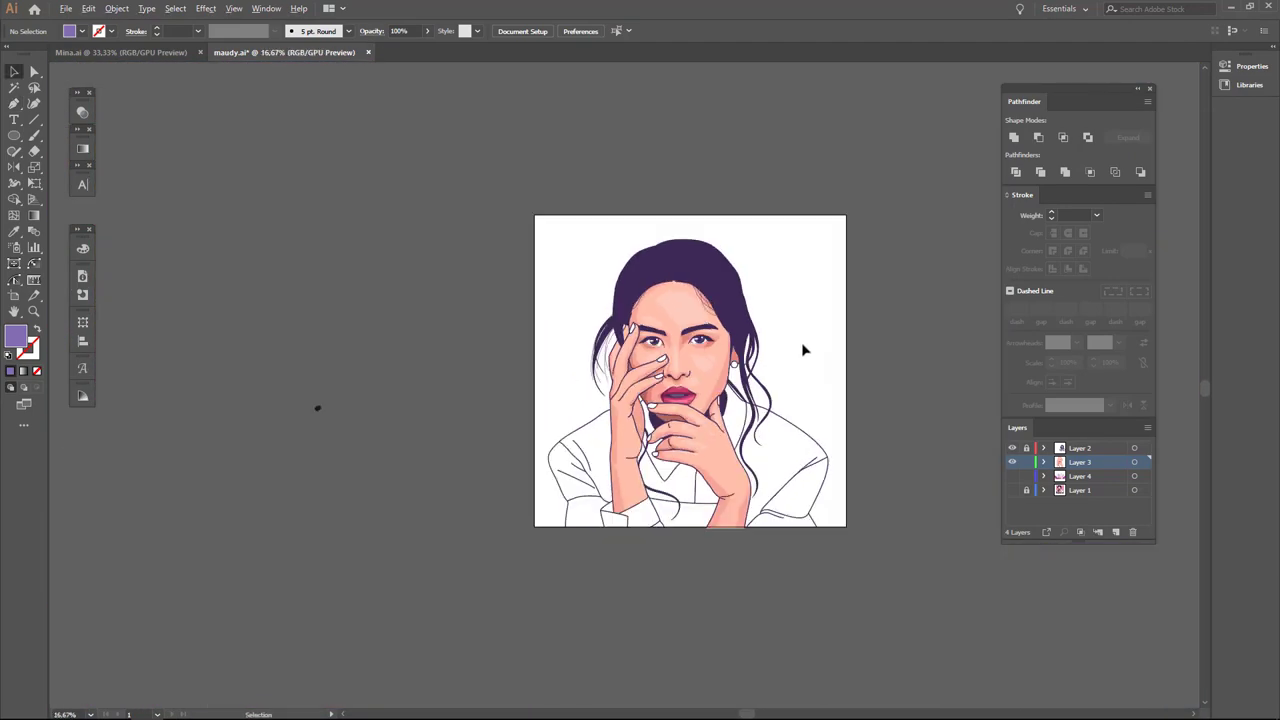
scroll(801, 342, "up", 1)
left_click(1012, 476)
scroll(656, 634, "up", 2)
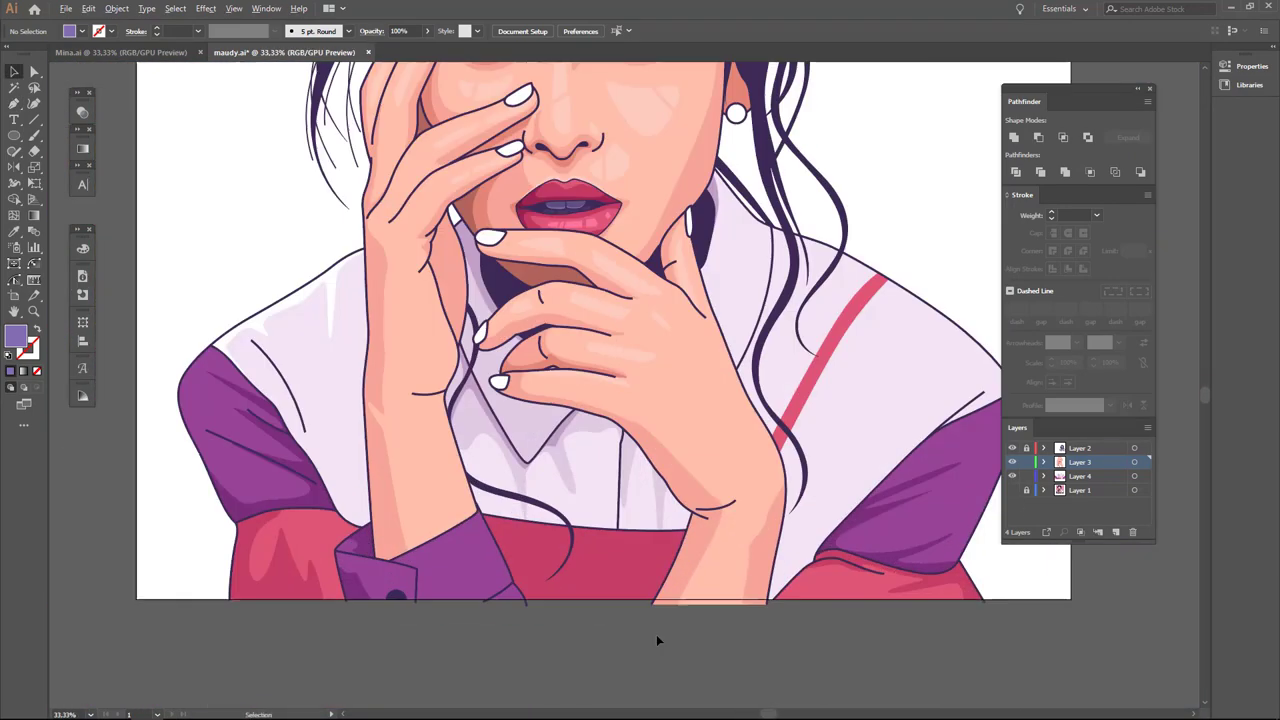
key("a")
left_click(815, 566)
scroll(847, 634, "up", 1)
left_click(1013, 491)
scroll(598, 597, "up", 1)
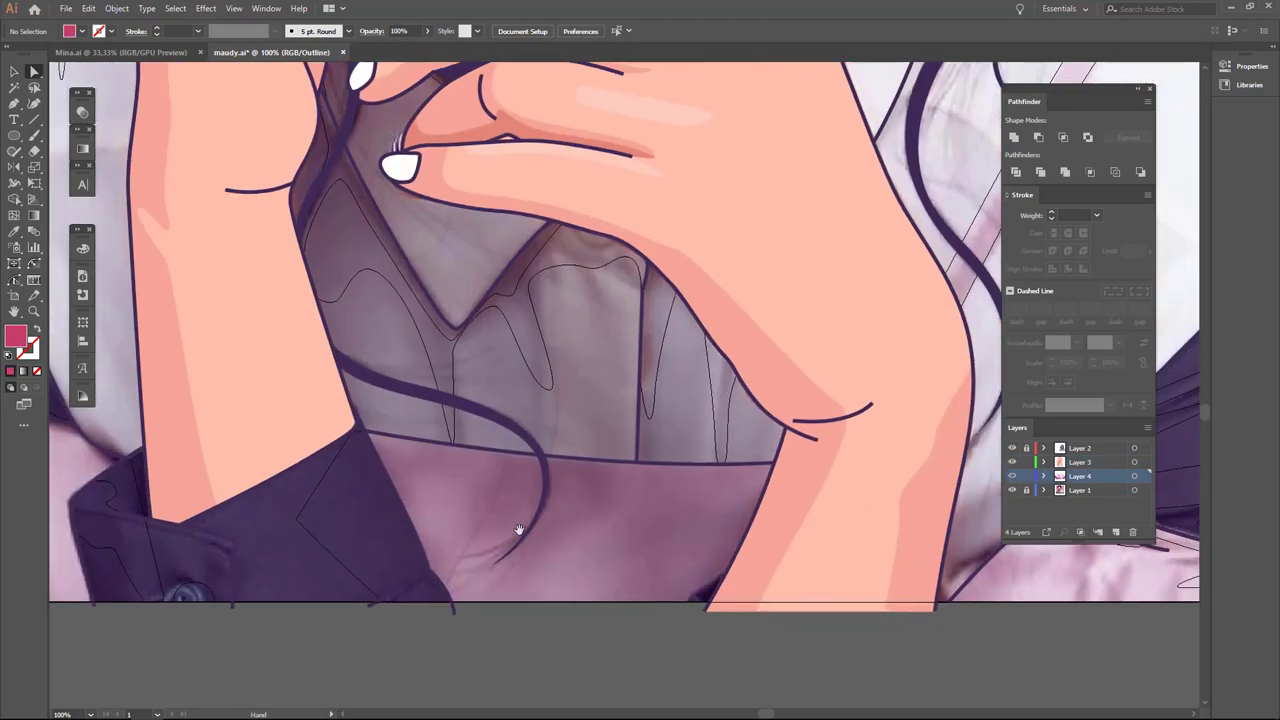
Trace the shadow shape over the lower red shirt area with the Pen tool.
key("p")
left_click(681, 614)
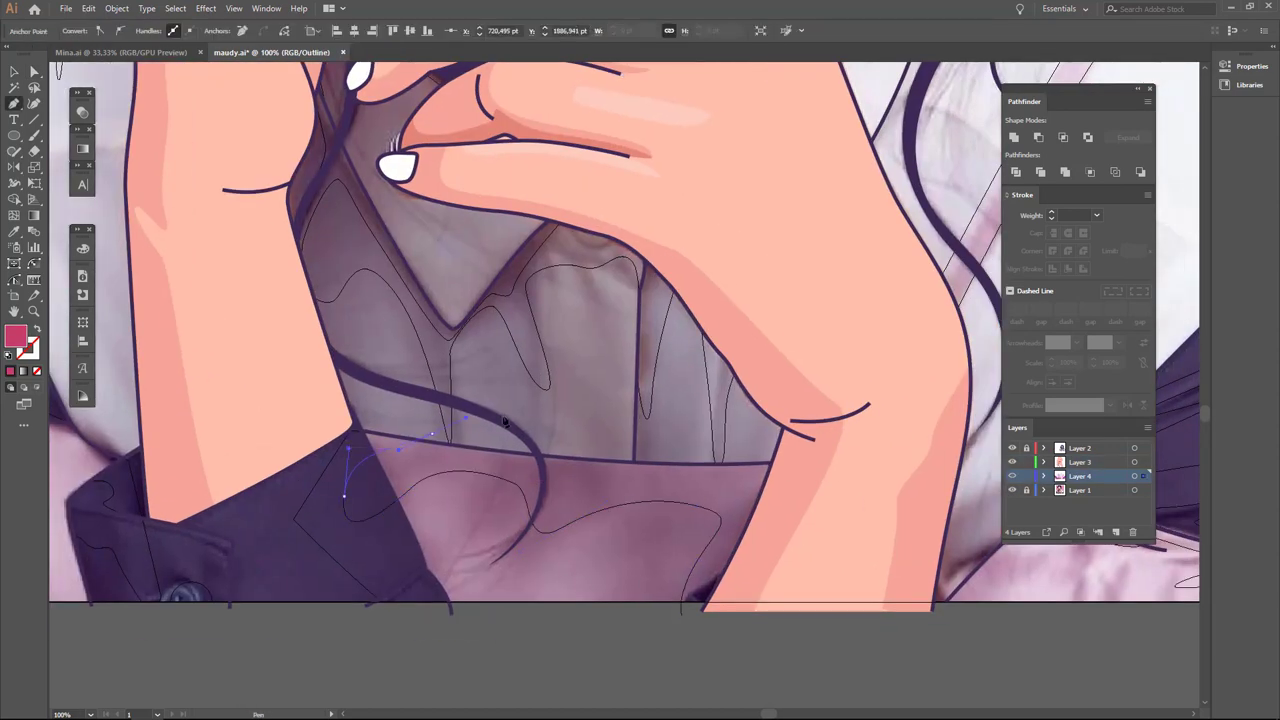
left_click(1012, 490)
key("ctrl+y")
left_click(780, 463)
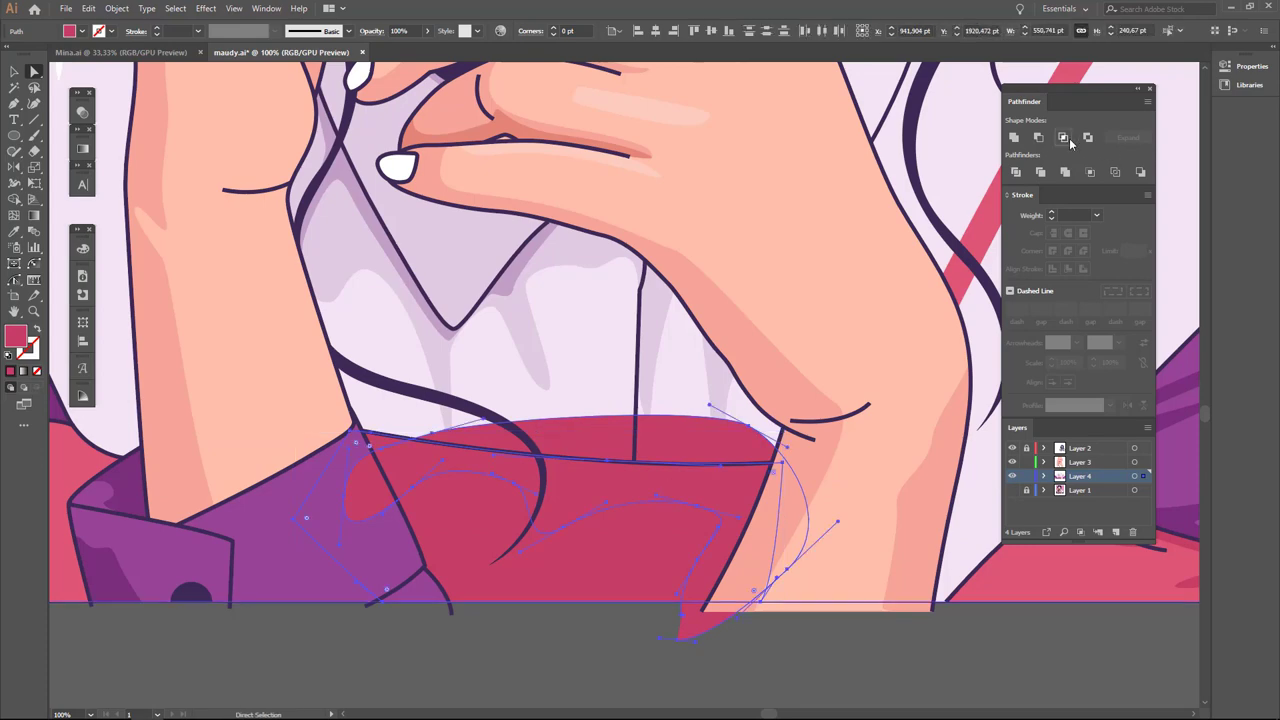
Fill the shirt shadow with darker crimson #9E2A51 using the Color Picker and Eyedropper.
key("a")
left_click(567, 508)
double_click(16, 337)
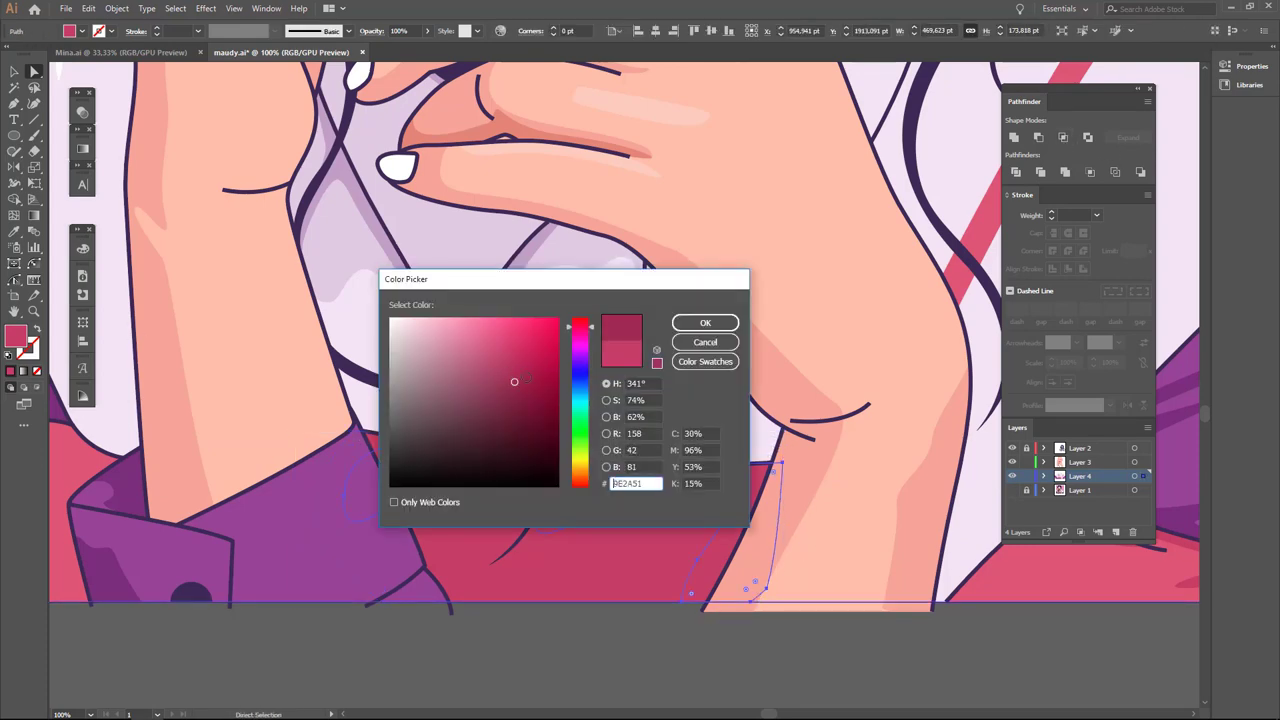
left_click(705, 322)
scroll(652, 591, "down", 3)
key("i")
scroll(649, 508, "up", 2)
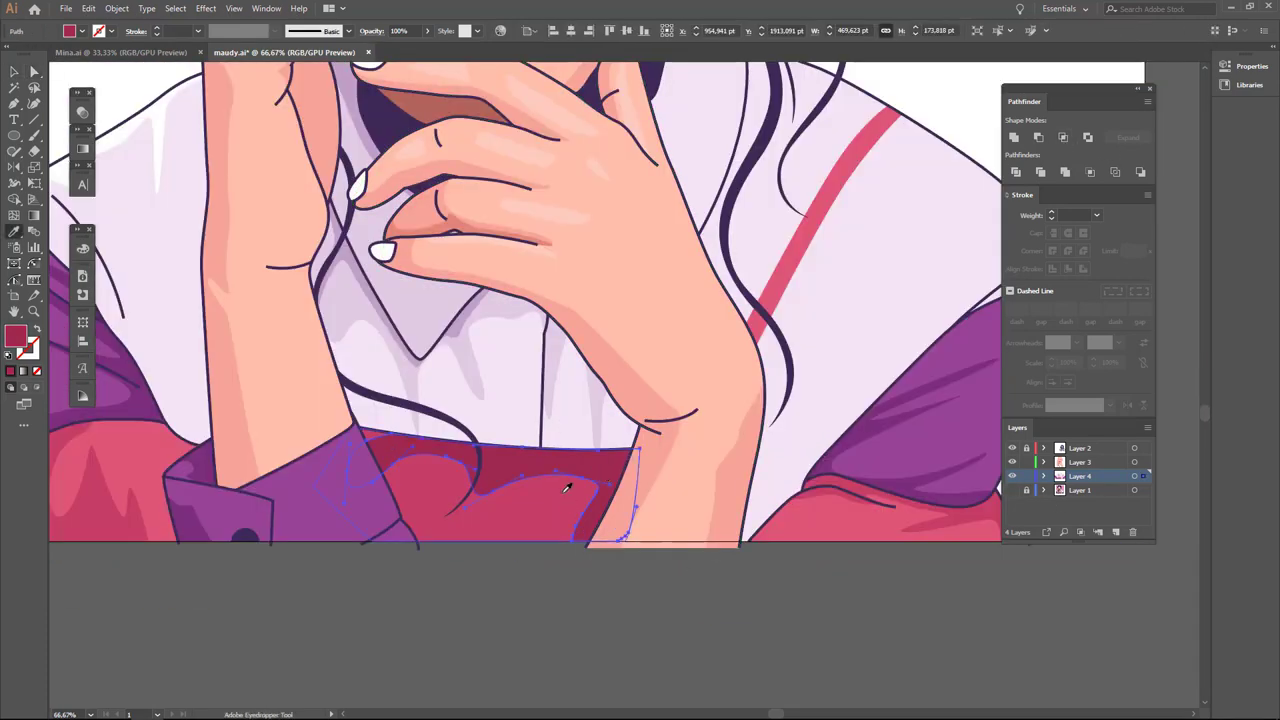
left_click(110, 450)
double_click(16, 337)
left_click(705, 322)
Fit the artboard in view, deselect everything, and select the face shape.
key("ctrl+0")
key("ctrl+shift+a")
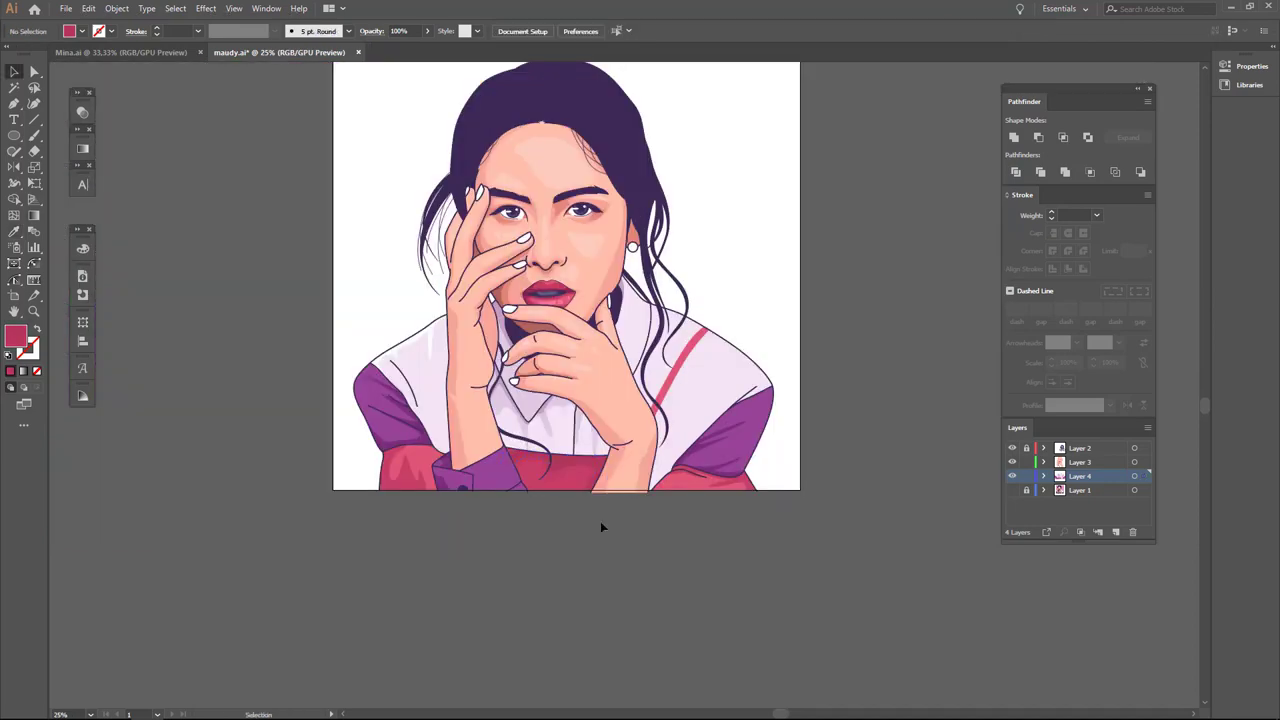
key("a")
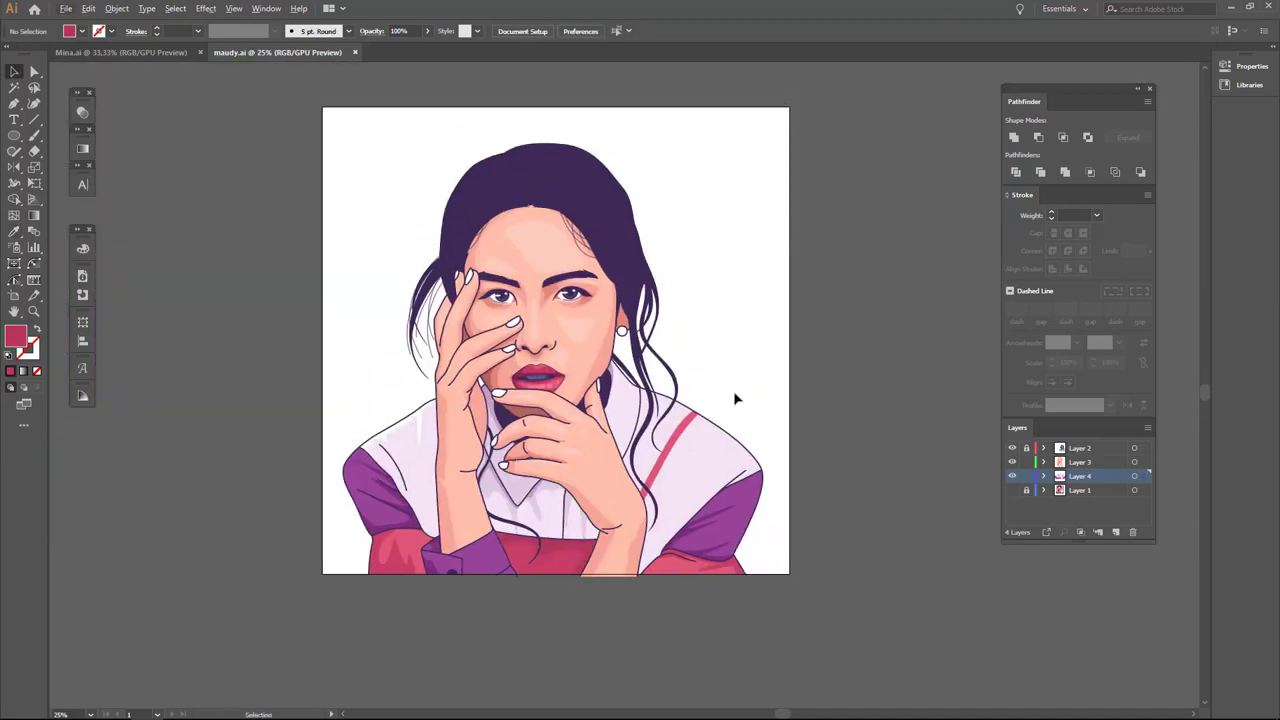
scroll(735, 399, "up", 3)
scroll(600, 300, "up", 2)
left_click(394, 277)
scroll(600, 350, "down", 2)
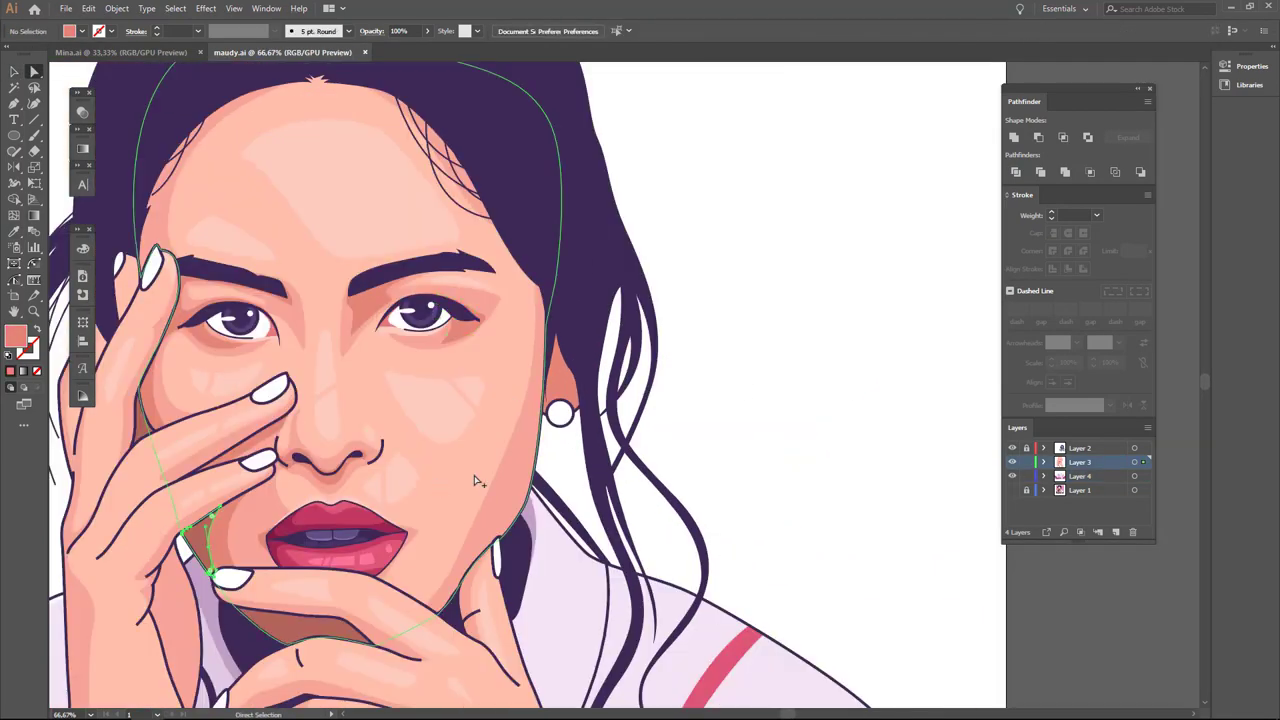
Trace the ear shadow beside the earring with two curved Pen anchors over the photo.
scroll(478, 481, "up", 3)
key("ctrl+y")
scroll(709, 283, "up", 3)
key("p")
left_click_drag(611, 397, 597, 467)
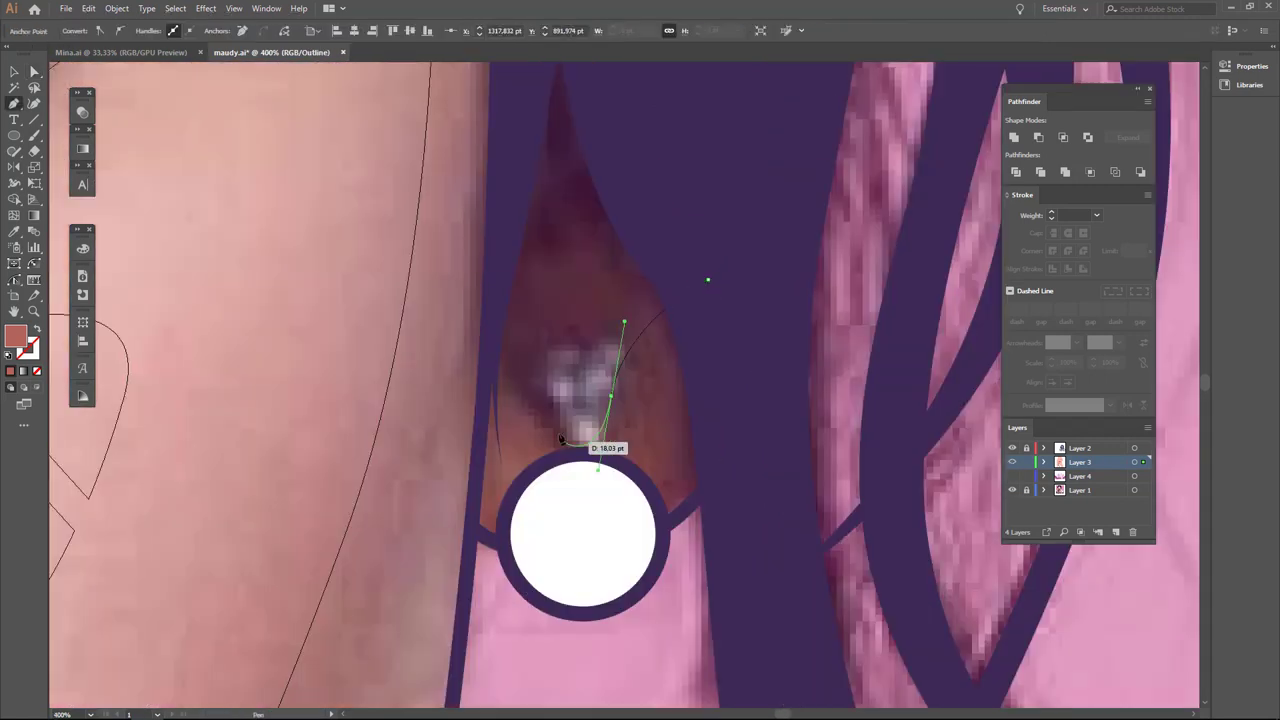
left_click_drag(663, 422, 590, 468)
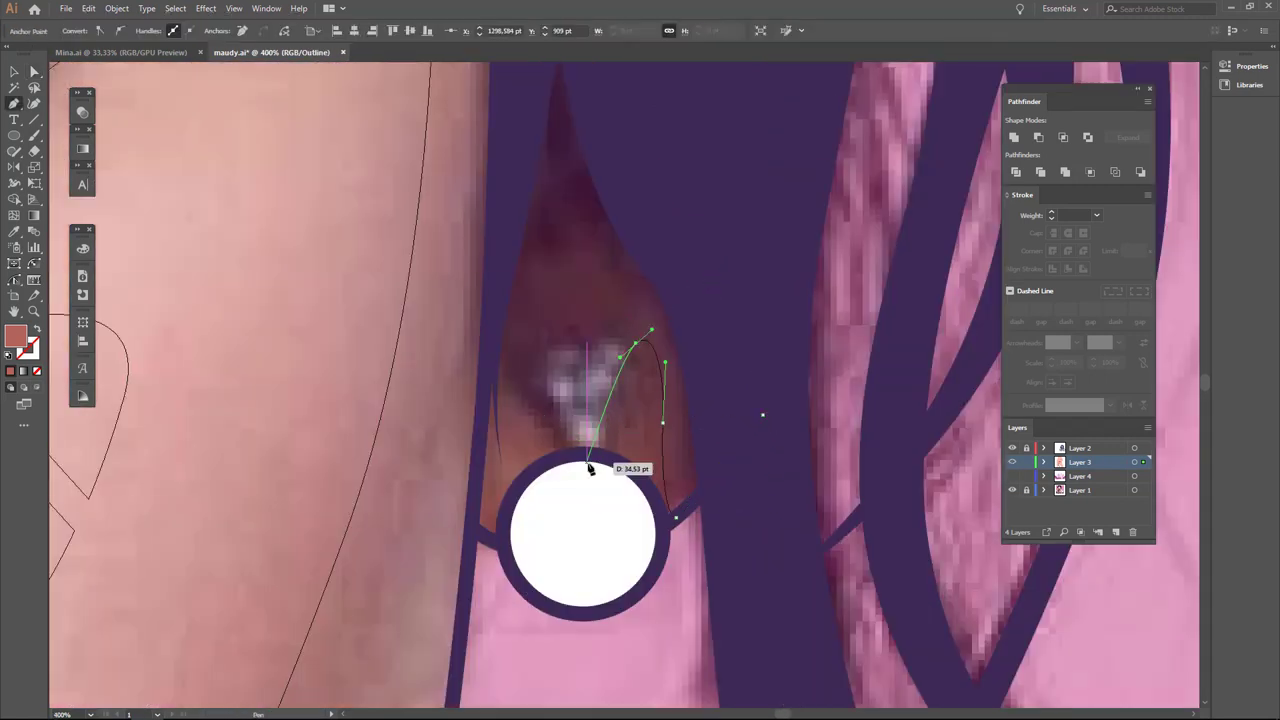
left_click(1011, 490)
key("ctrl+y")
scroll(580, 450, "down", 3)
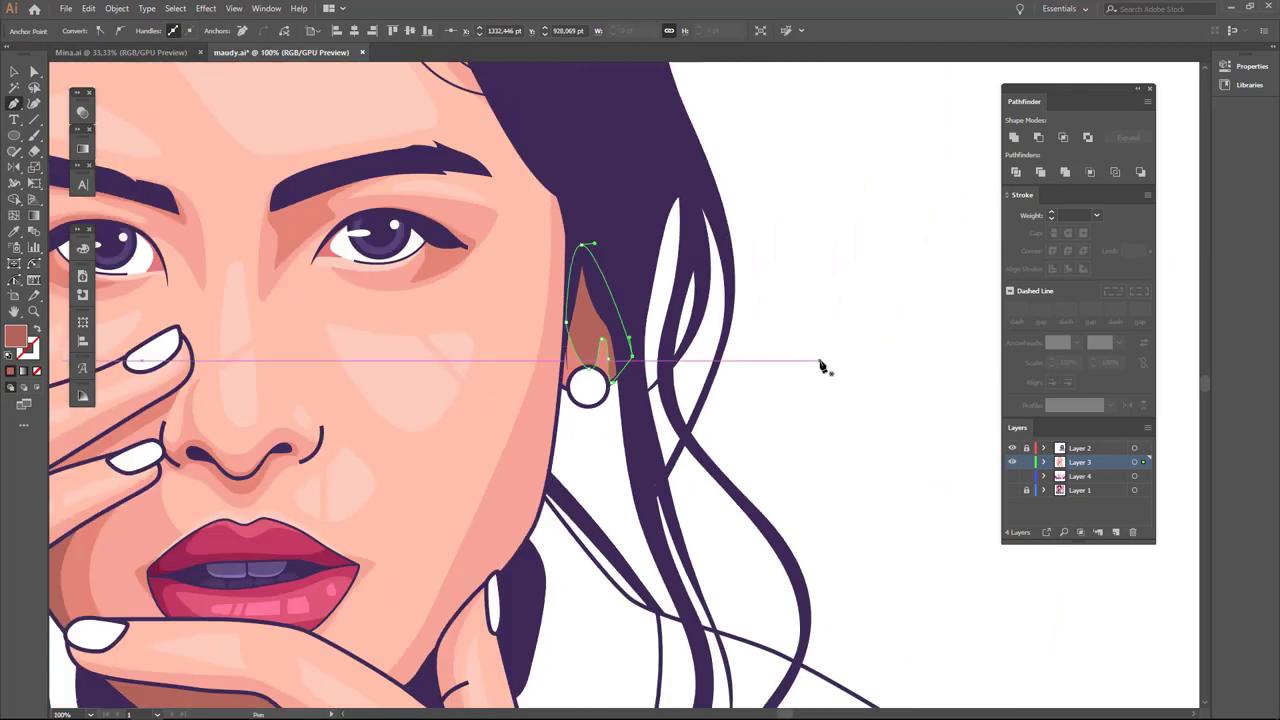
Nudge the hair-edge anchor left over the ear with Direct Selection.
key("a")
scroll(834, 290, "down", 3)
scroll(829, 323, "down", 2)
scroll(590, 393, "up", 8)
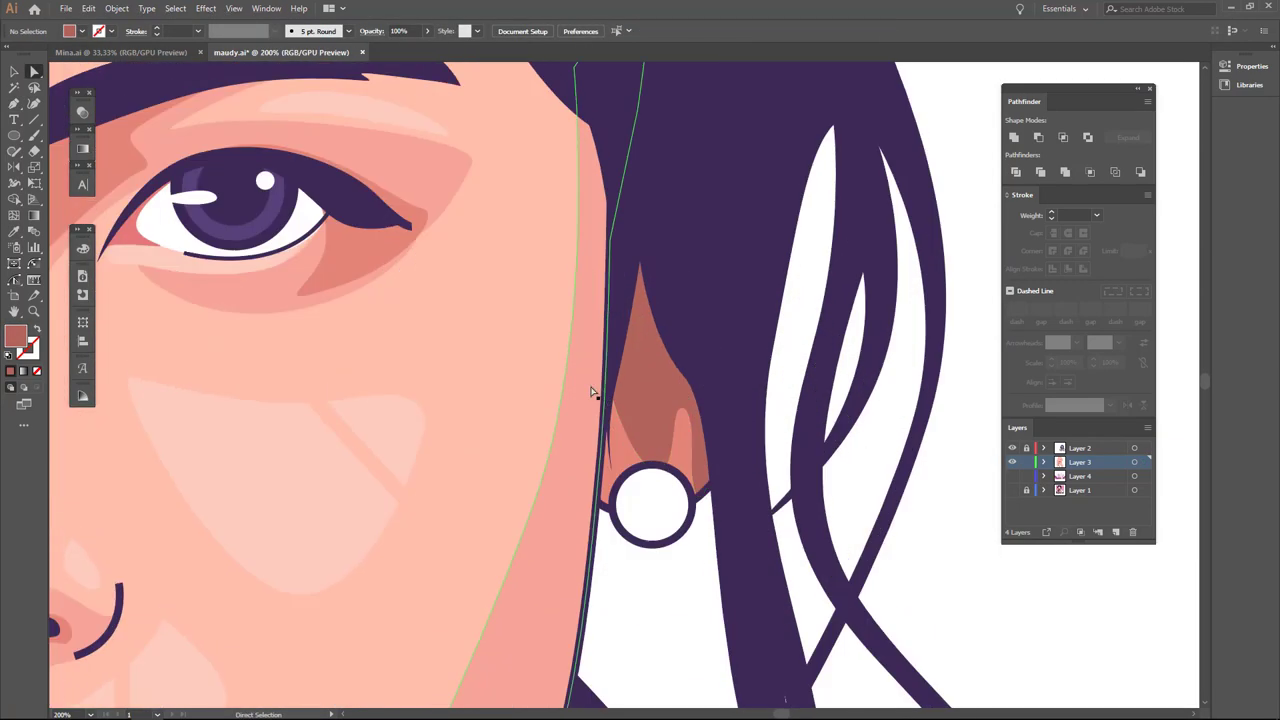
left_click(622, 234)
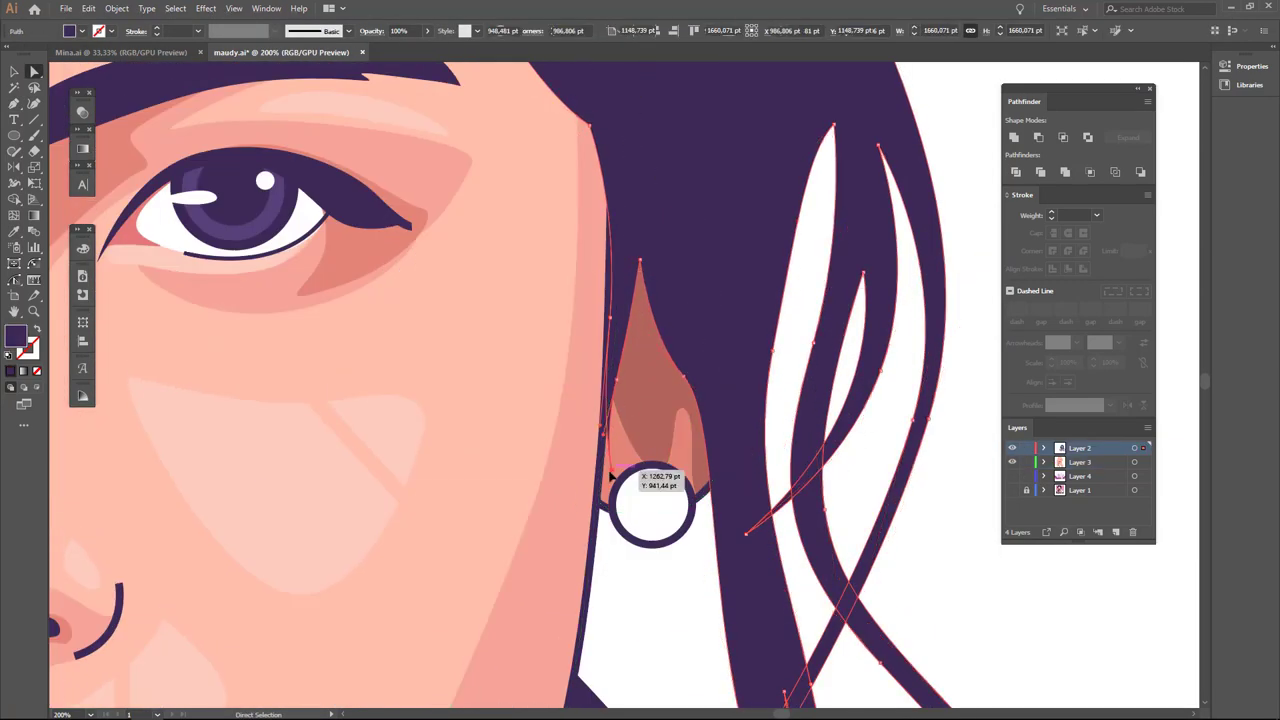
left_click_drag(610, 321, 598, 318)
key("ctrl+0")
left_click(788, 238)
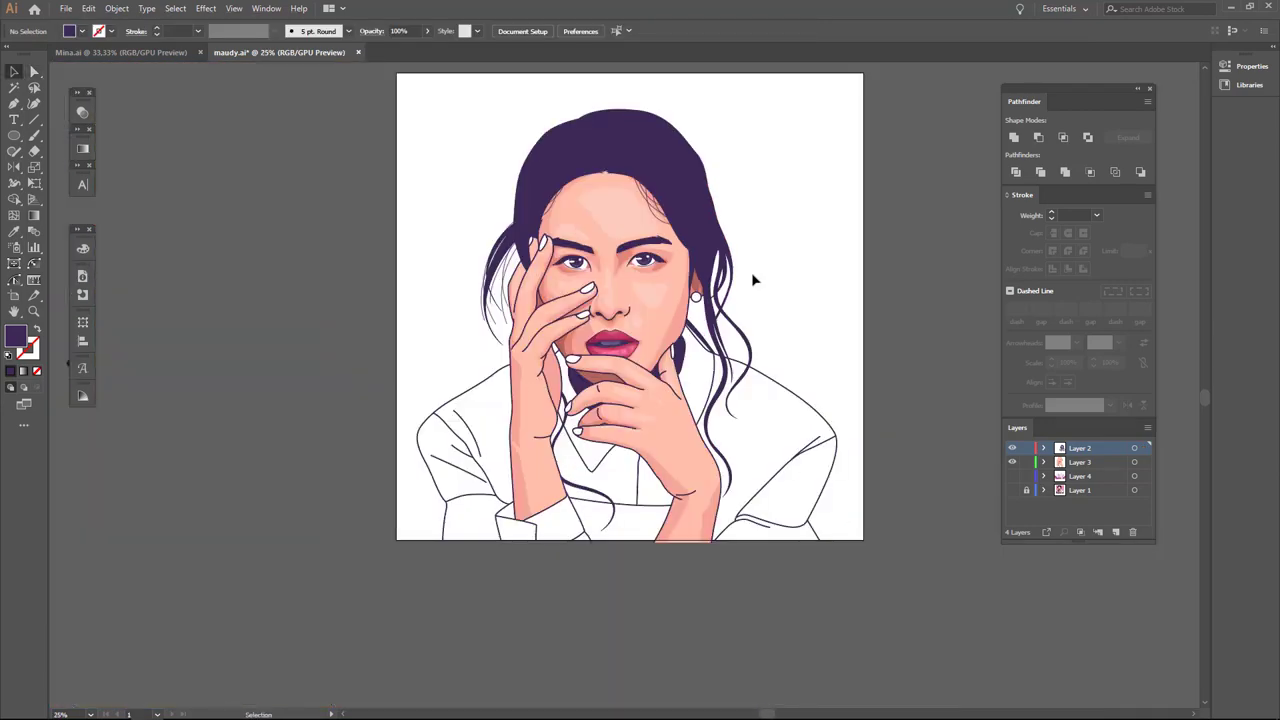
scroll(669, 324, "up", 3)
key("a")
scroll(699, 355, "up", 3)
On the skin layer, draw a shadow path from the right jaw down along the chin.
key("p")
left_click(1012, 490)
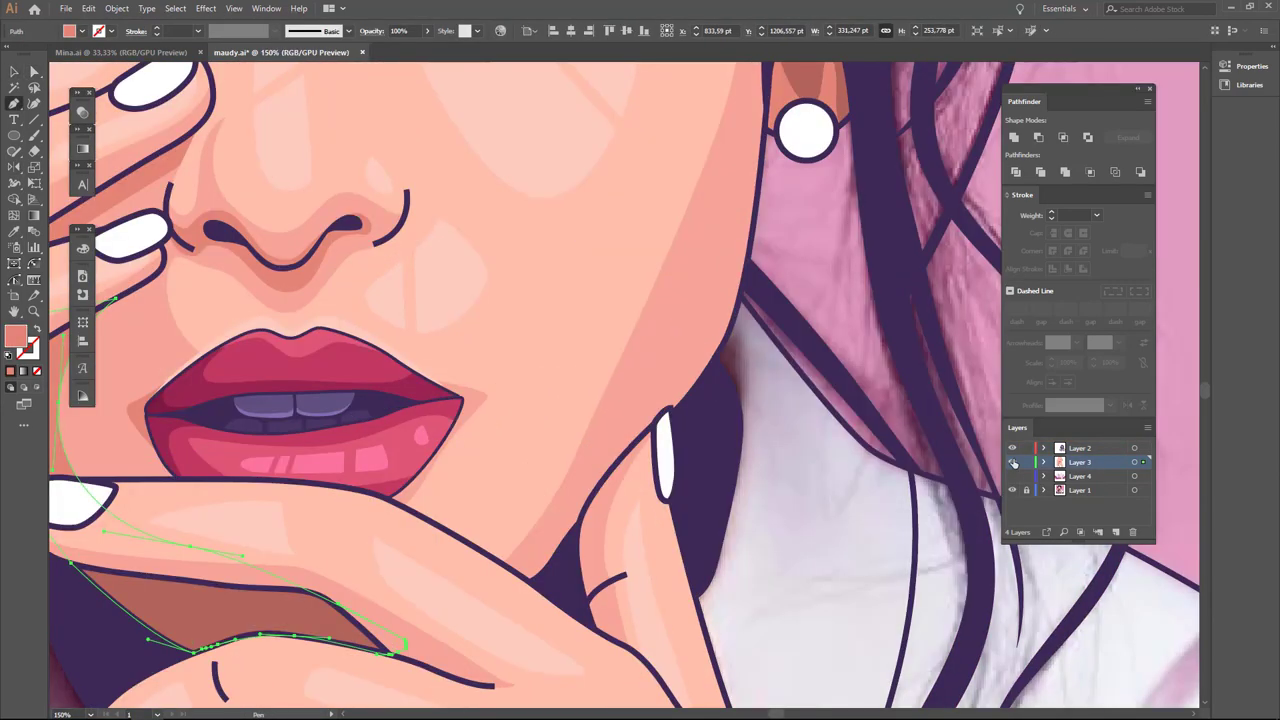
key("ctrl+y")
left_click(1134, 462)
key("ctrl+y")
left_click(755, 231)
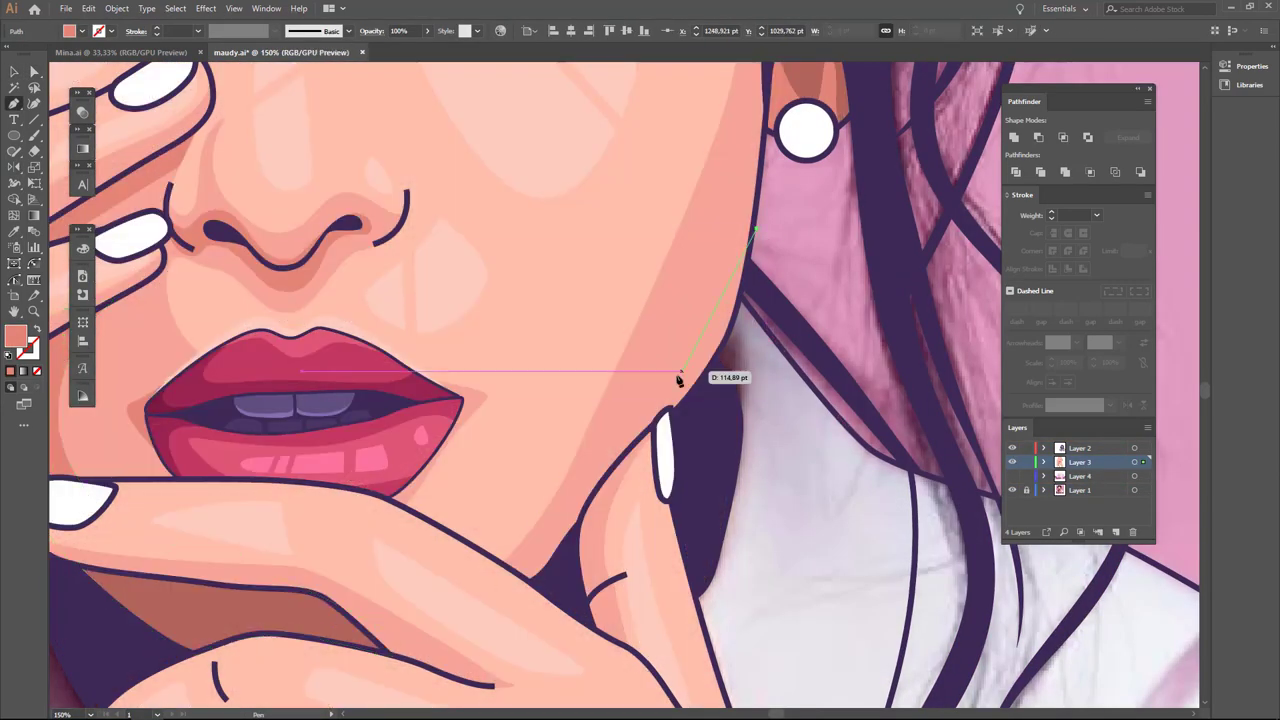
left_click(531, 571)
Add a curved lavender shape along the shirt's shoulder edge.
key("a")
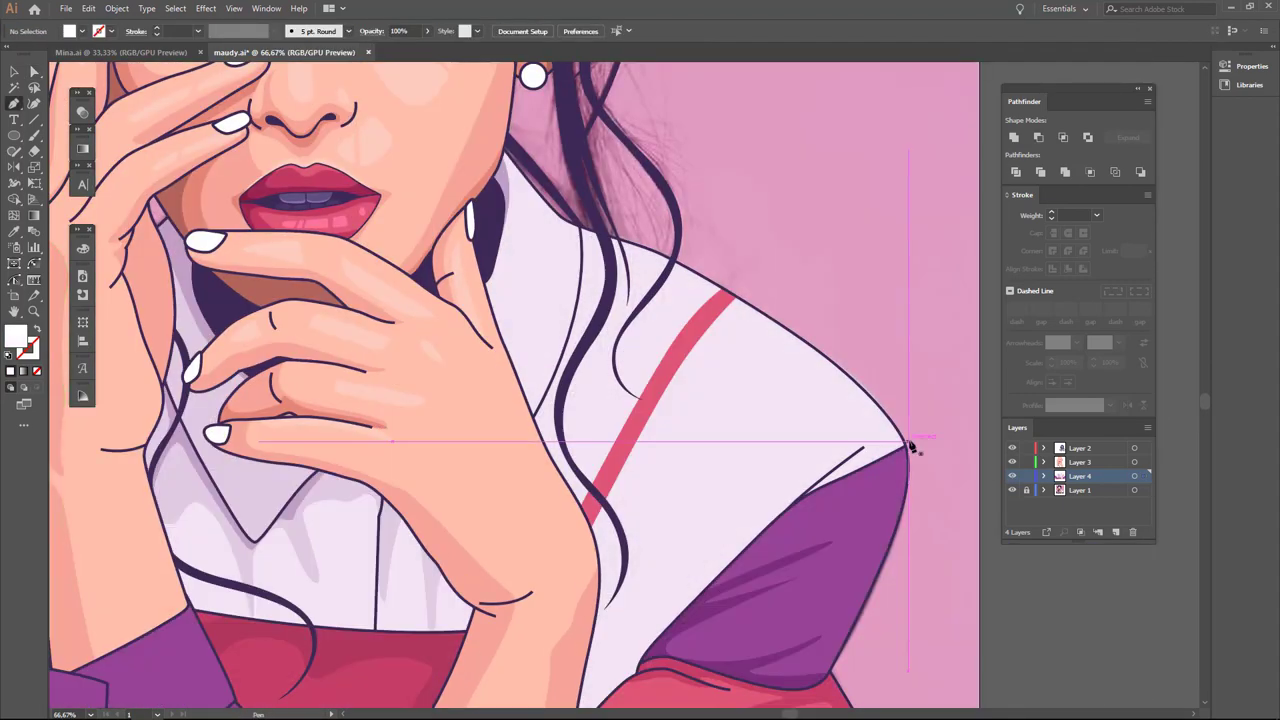
left_click(905, 440)
left_click_drag(810, 368, 736, 337)
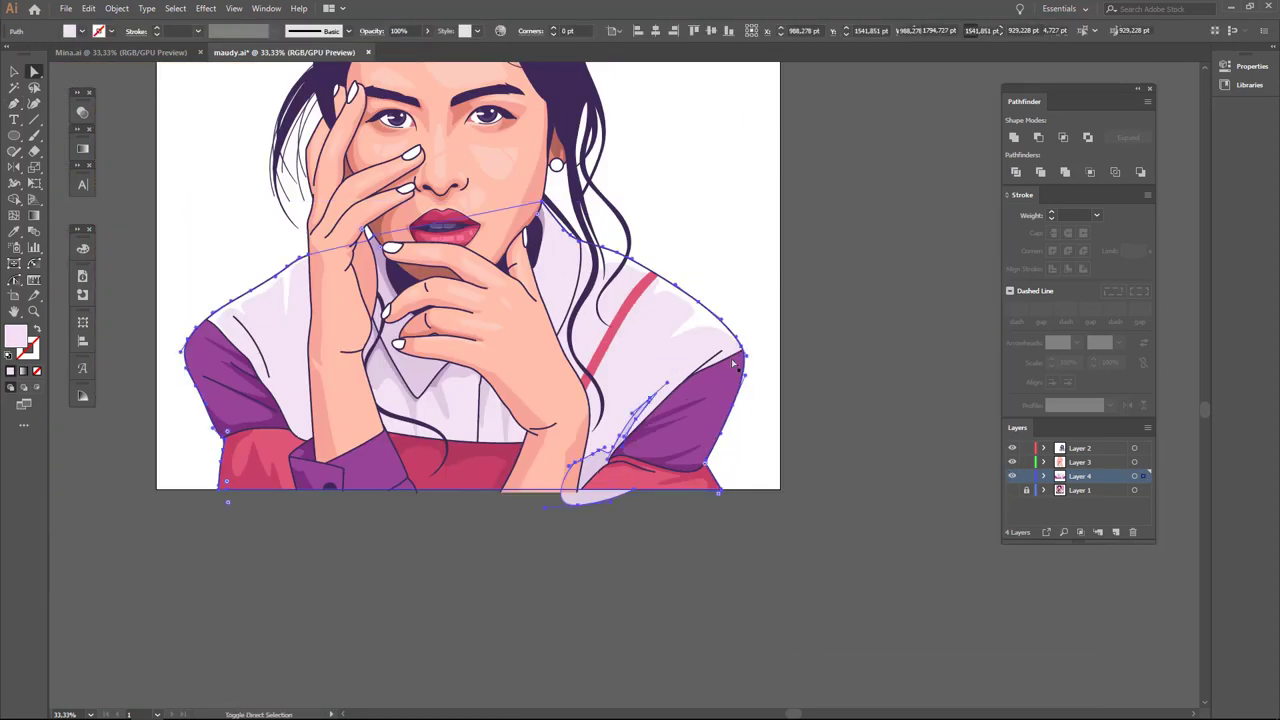
key("v")
scroll(767, 388, "down", 2)
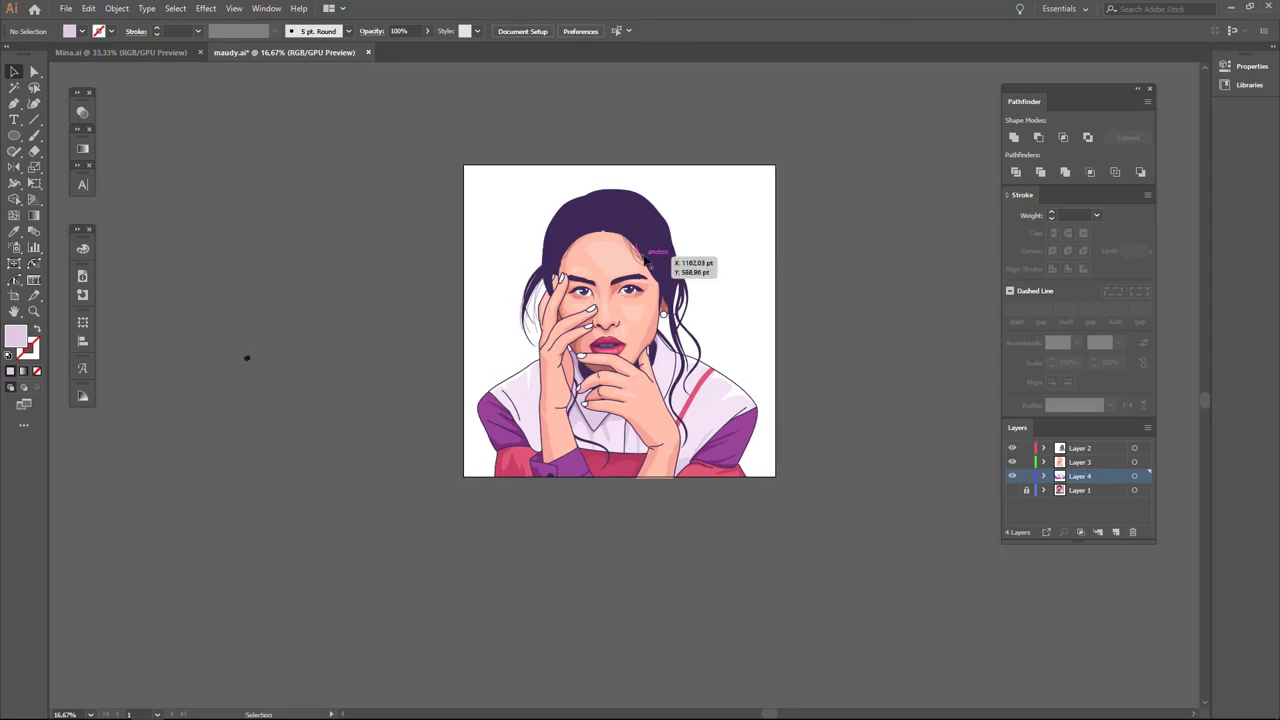
Inspect the hair shape, then show the reference photo and hide the colour-fill layers.
scroll(760, 245, "up", 2)
left_click(590, 207)
scroll(590, 207, "up", 3)
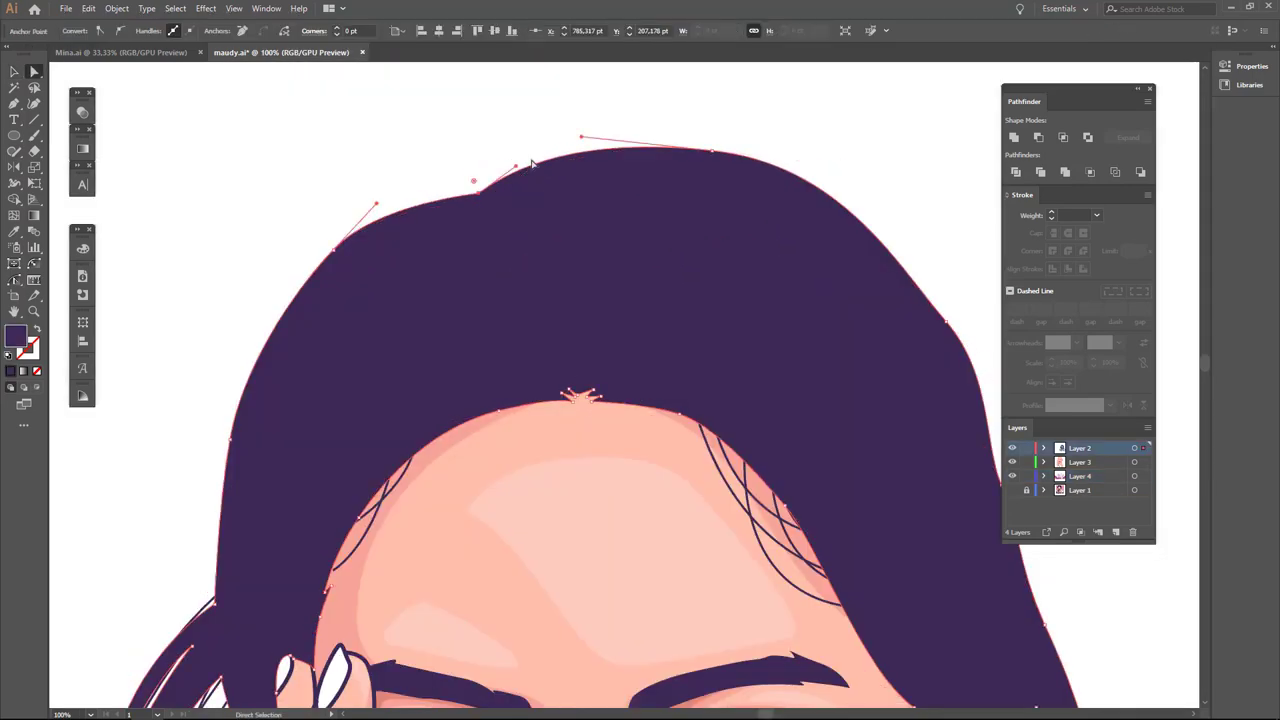
key("v")
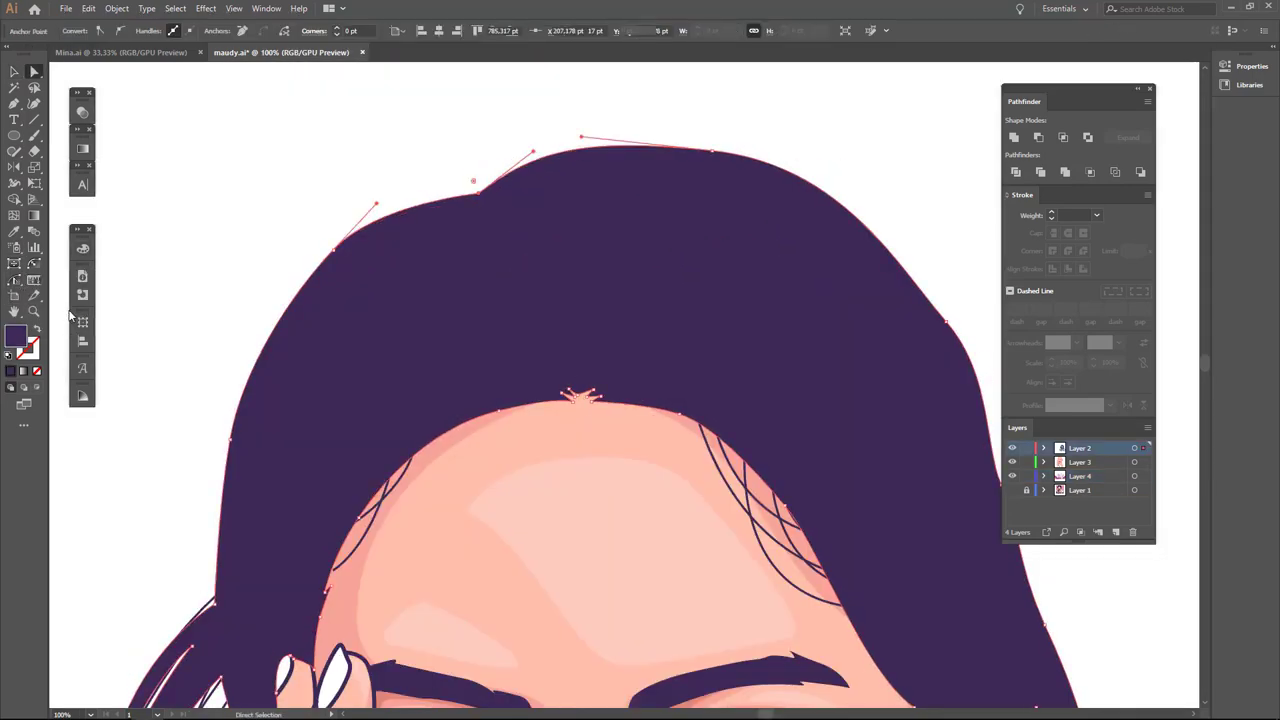
scroll(674, 203, "down", 4)
left_click(854, 152)
scroll(860, 200, "up", 1)
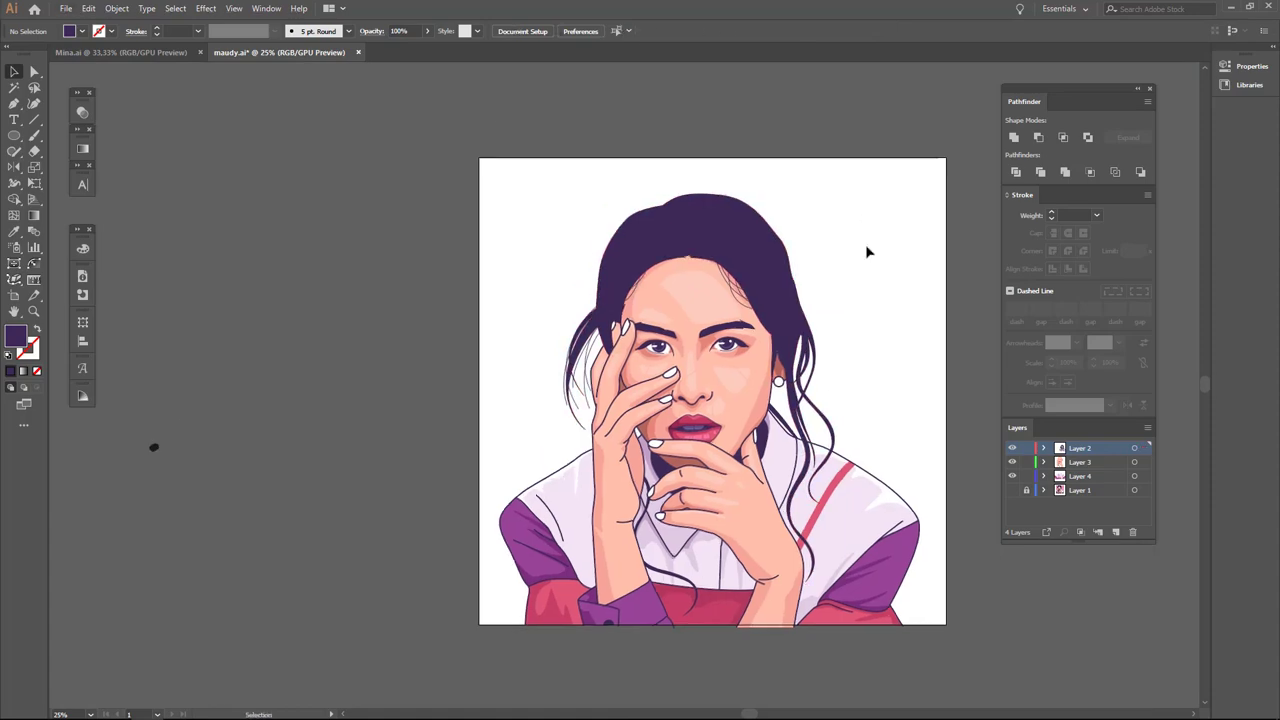
scroll(924, 344, "up", 2)
left_click(1012, 490)
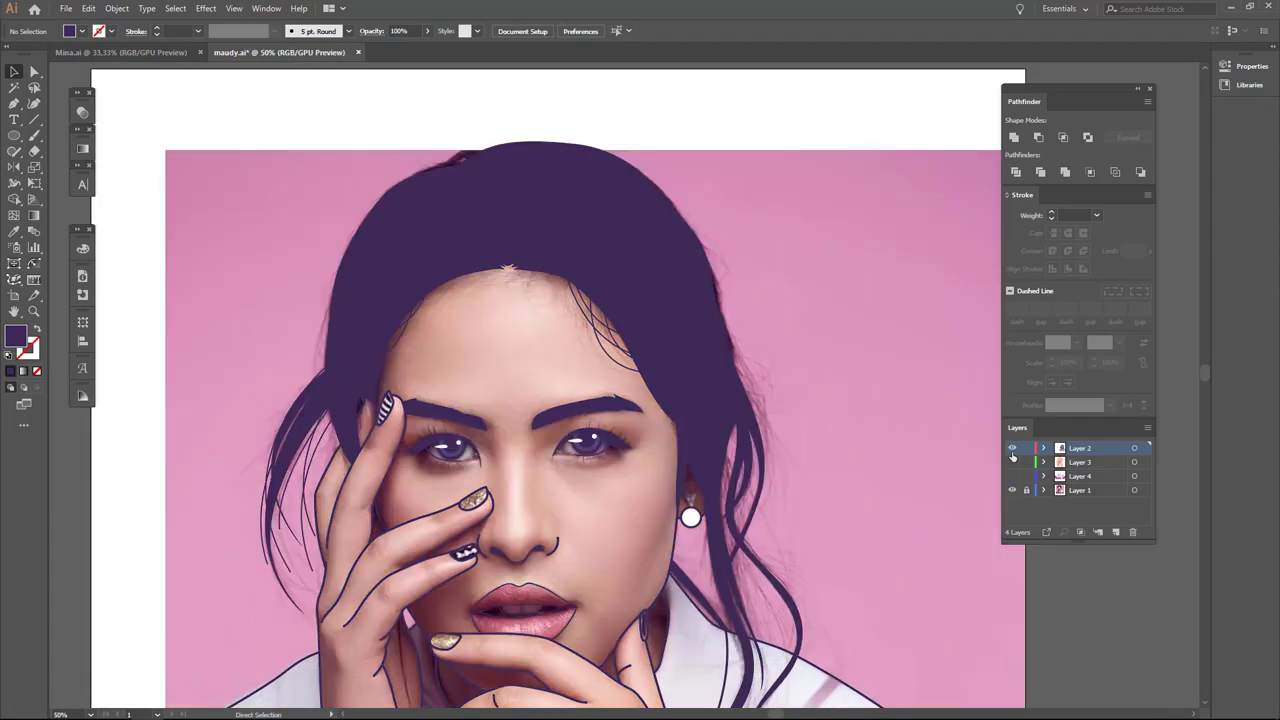
left_click(1012, 462)
Select an anchor on the hair shape's forehead hairline with Direct Selection.
key("ctrl+y")
scroll(466, 268, "up", 1)
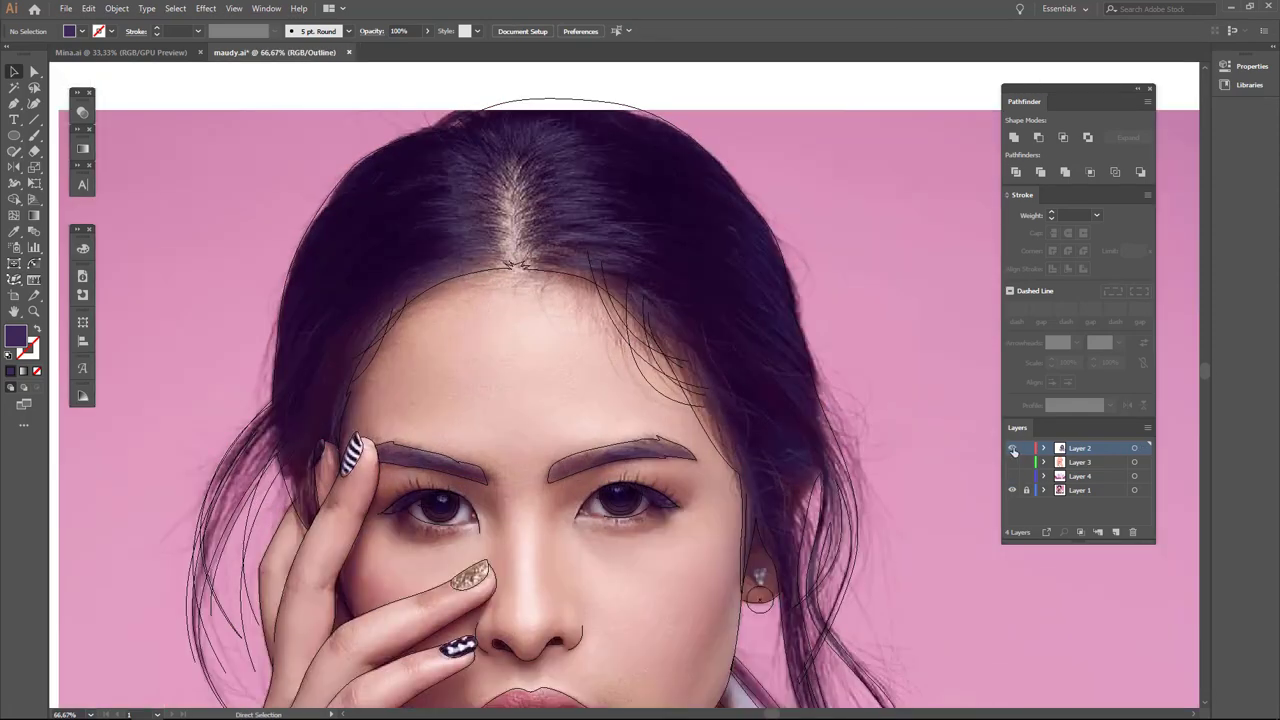
key("ctrl+y")
scroll(386, 215, "up", 1)
key("a")
left_click(431, 322)
left_click(353, 413)
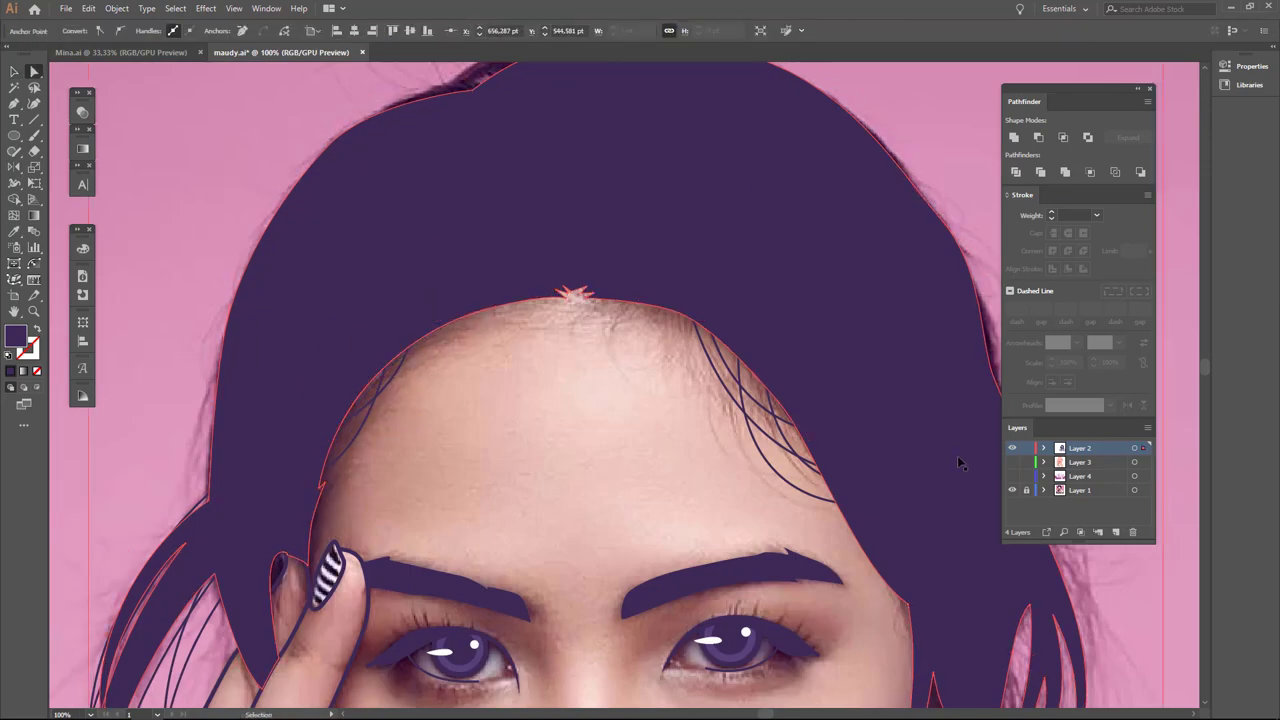
Show the skin colour layer again, hide the photo, and select a skin shape.
left_click(1011, 462)
left_click(1012, 490)
key("ctrl+0")
scroll(510, 485, "up", 2)
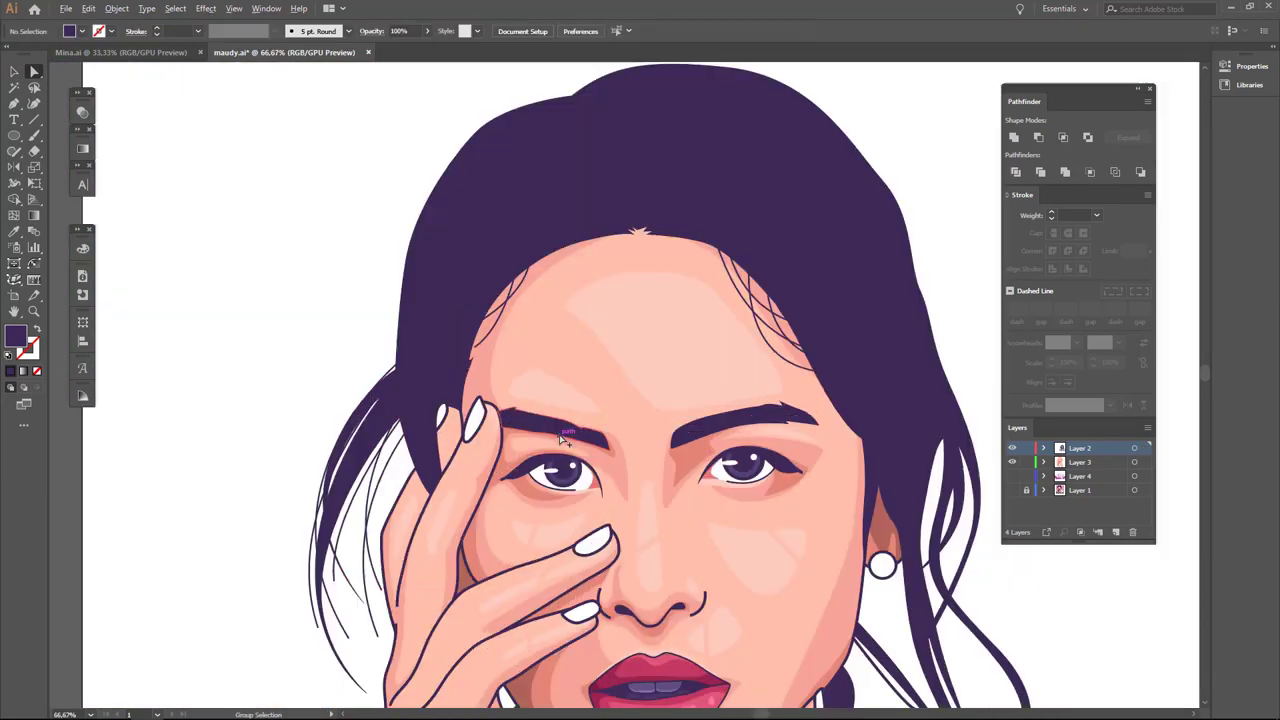
scroll(510, 485, "up", 1)
left_click(510, 484)
Draw a peach shading shape following the left forehead hairline.
key("o")
scroll(462, 290, "up", 1)
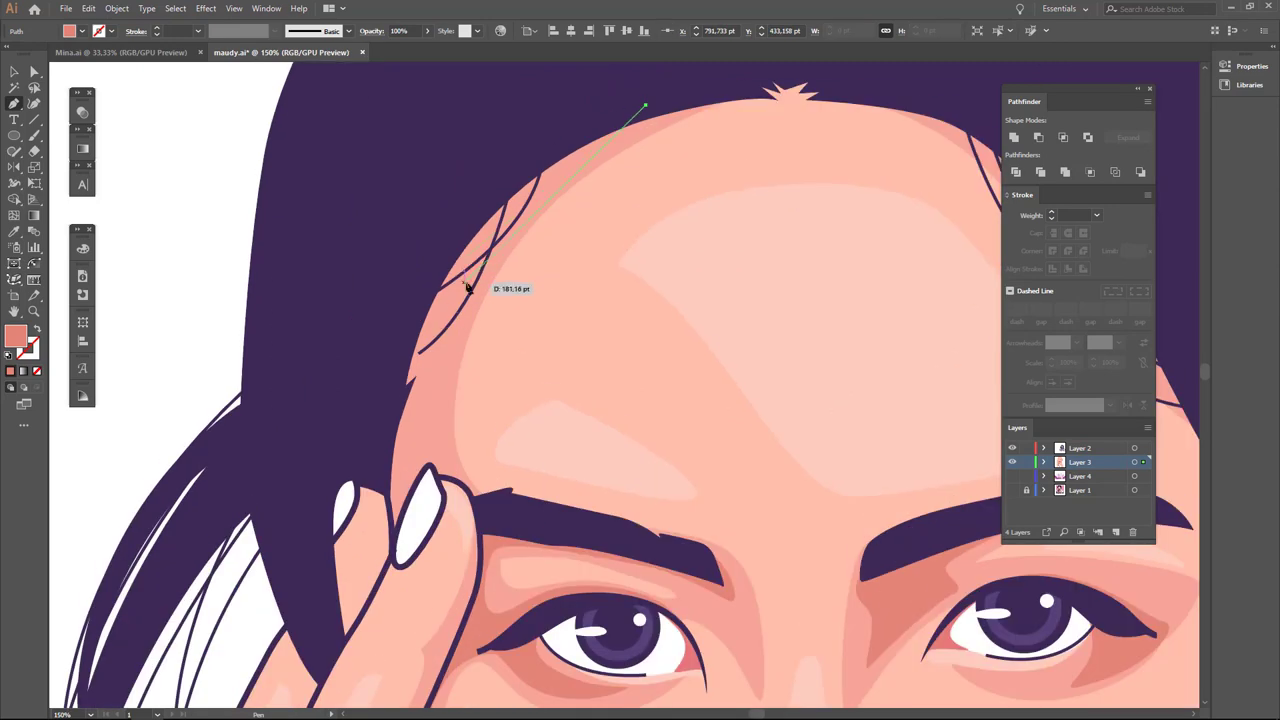
left_click(437, 103)
left_click(643, 97)
left_click(551, 206, "ctrl")
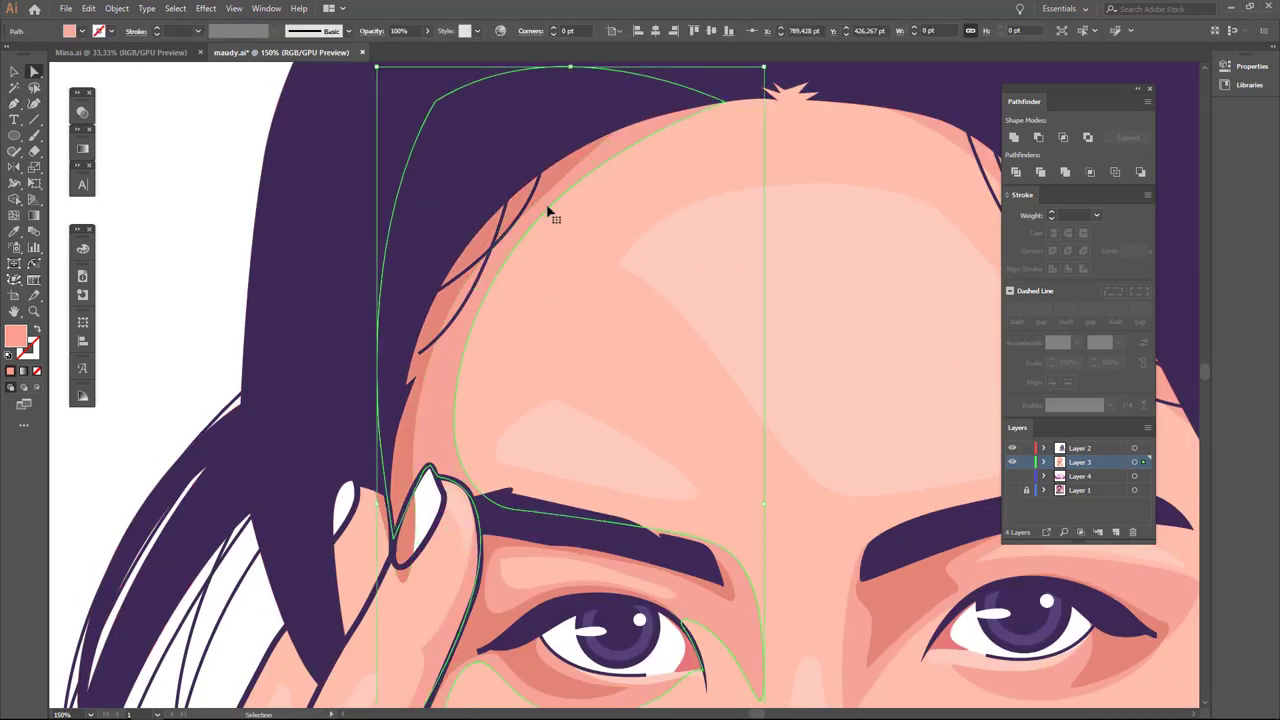
key("ctrl+shift+a")
key("ctrl+minus")
key("ctrl+minus")
key("ctrl+minus")
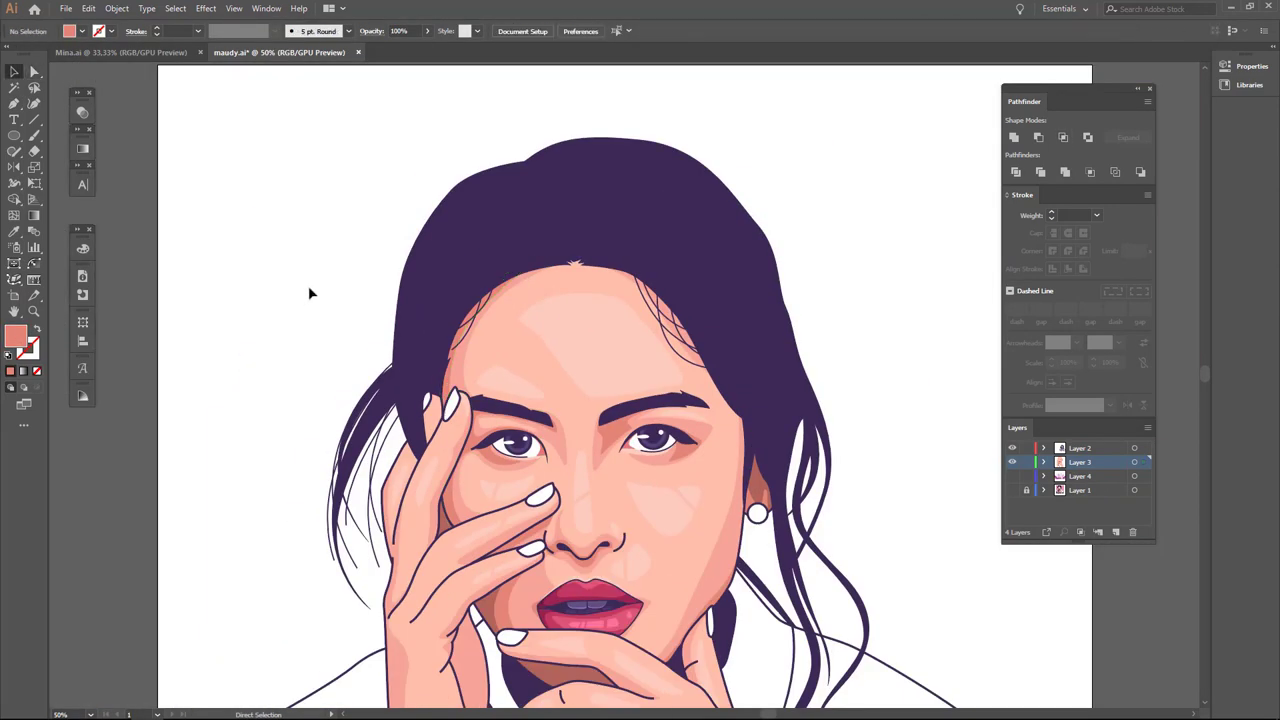
key("ctrl+minus")
Show the shirt layer, expand all the portrait artwork, and enlarge it.
left_click(1012, 476)
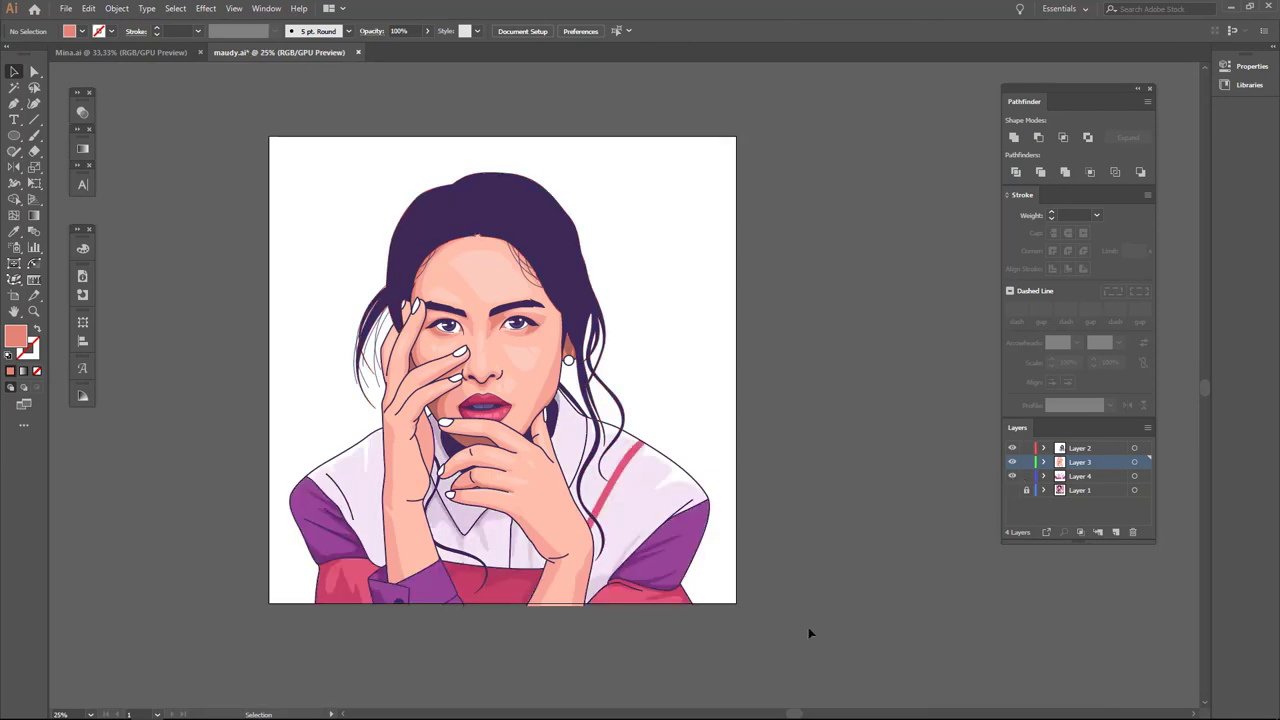
key("ctrl+a")
key("ctrl+shift+a")
left_click(1088, 449)
key("ctrl+a")
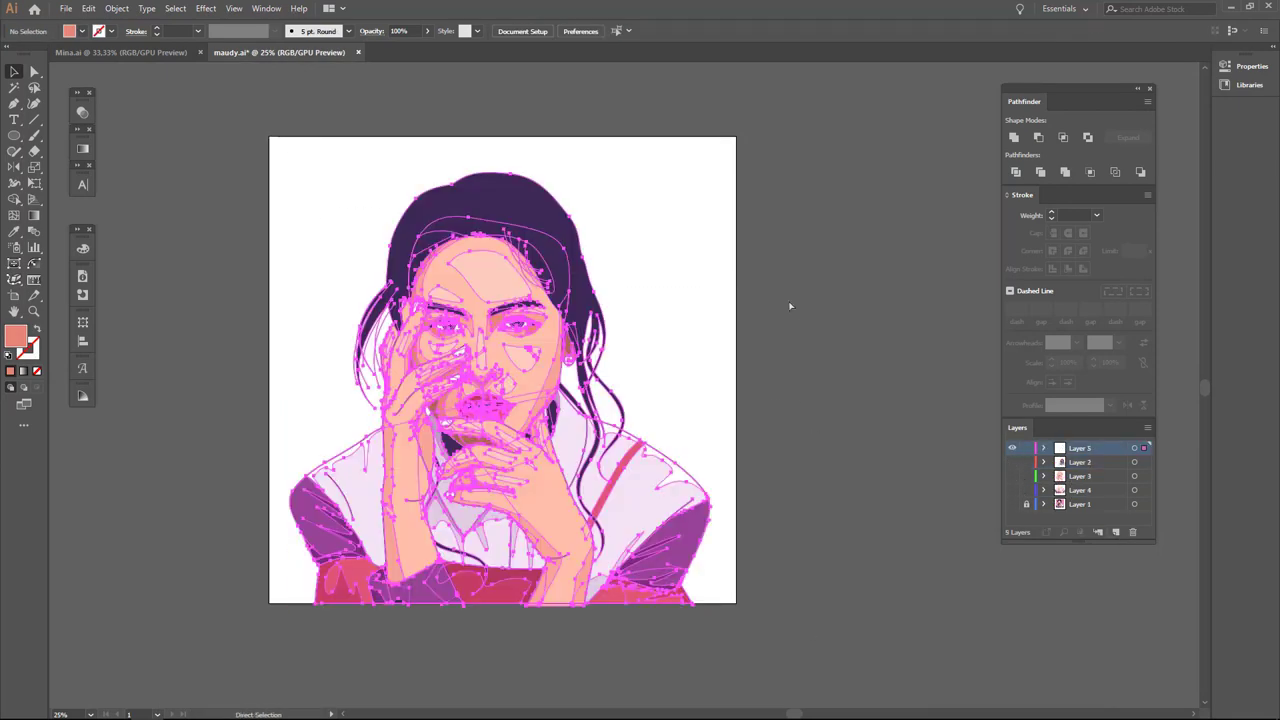
key("alt+o")
key("x")
key("Return")
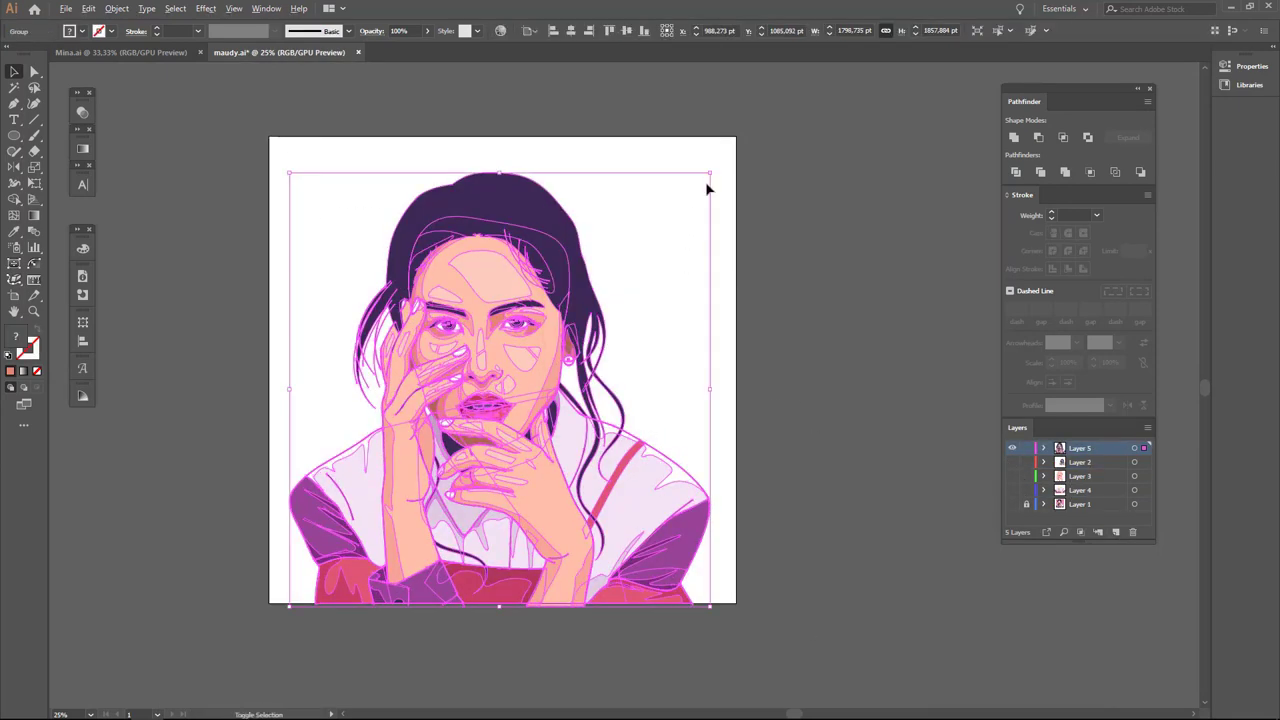
key("ctrl+shift+a")
key("ctrl+a")
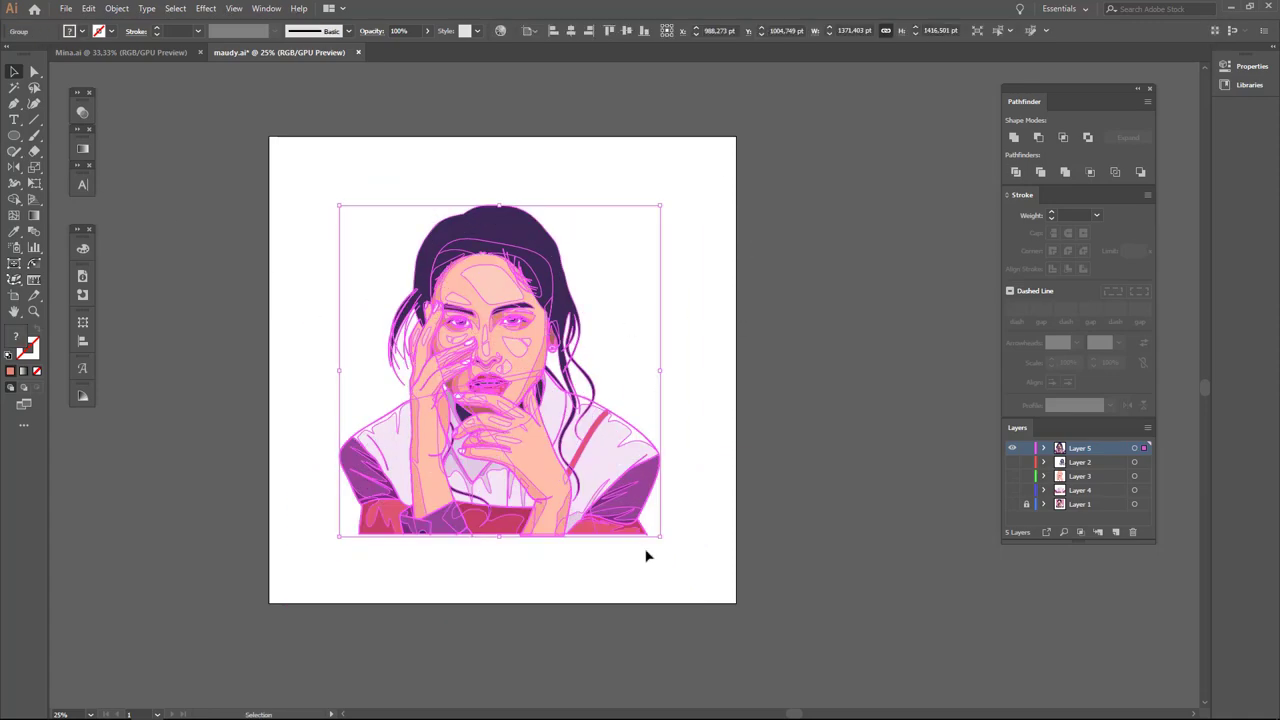
left_click_drag(655, 548, 706, 565)
key("ctrl+shift+a")
Draw a curved swoosh shape extending down below the portrait.
scroll(694, 340, "up", 2)
key("o")
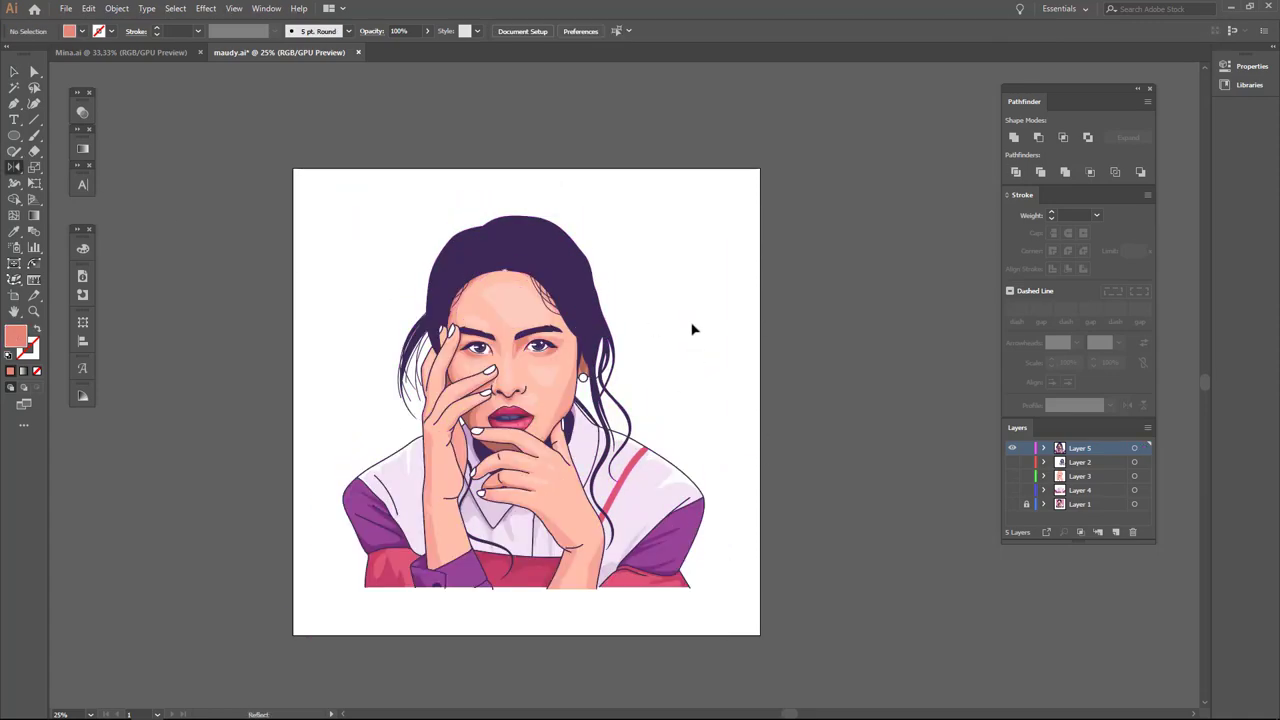
left_click_drag(699, 370, 684, 426)
left_click_drag(564, 384, 539, 444)
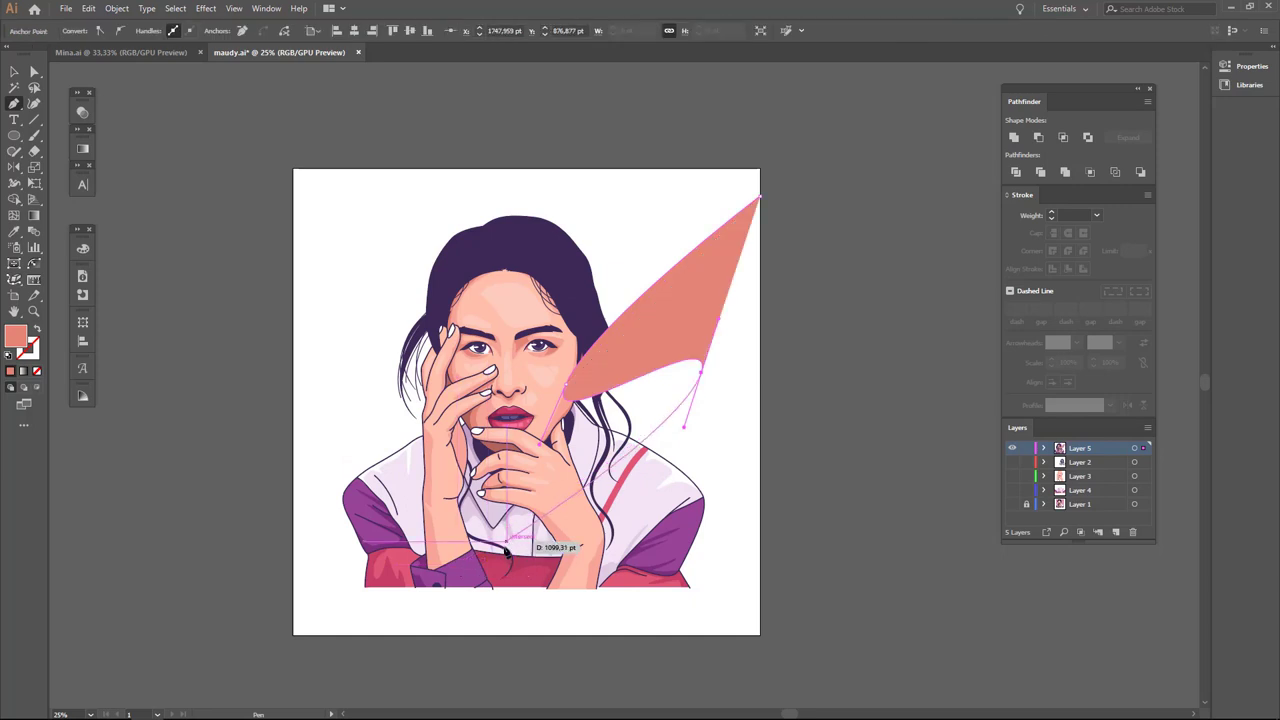
left_click_drag(535, 608, 586, 609)
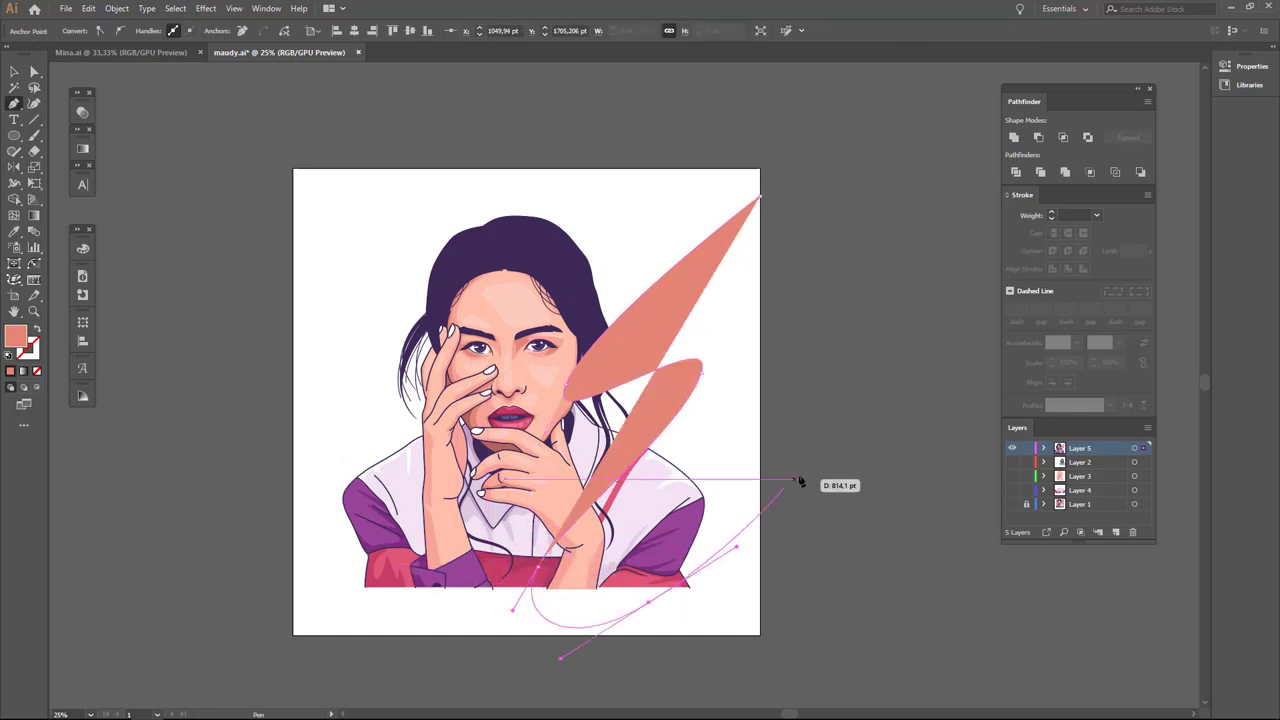
left_click_drag(760, 198, 777, 207)
left_click(837, 200, "ctrl")
Add a purple rectangle covering the artboard, sent behind the portrait.
left_click(15, 140)
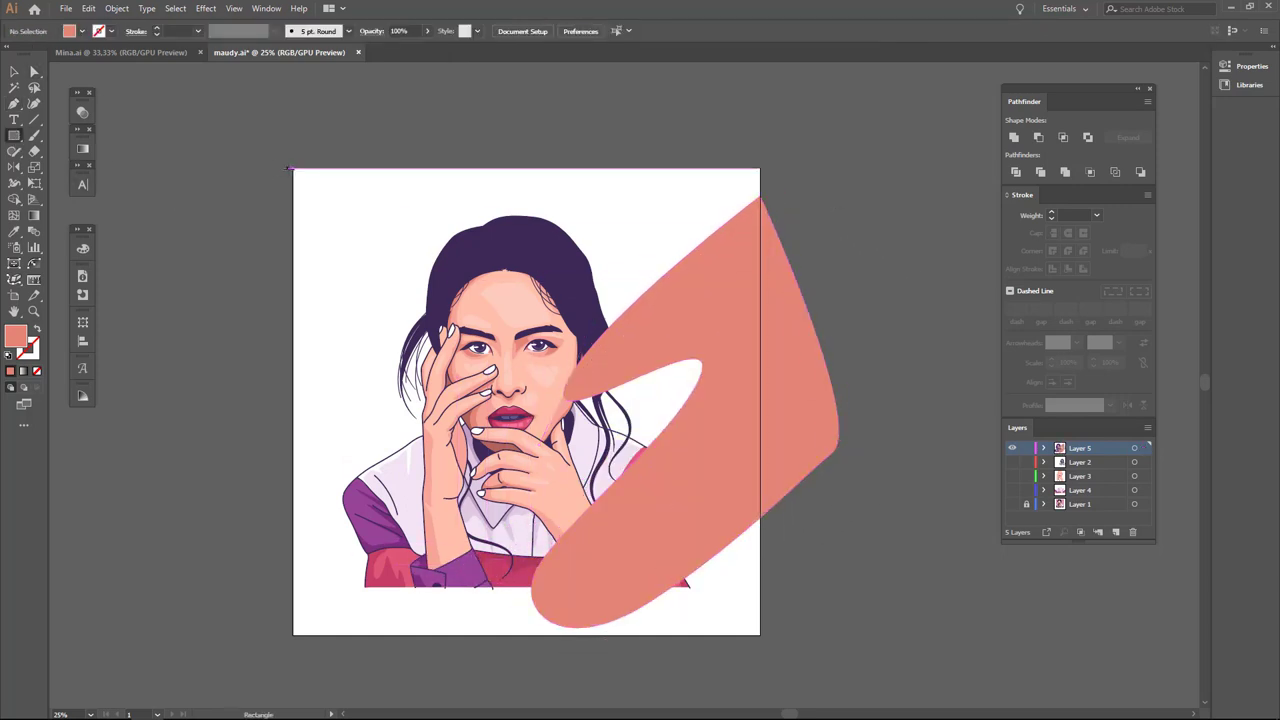
left_click_drag(647, 530, 760, 635)
key("ctrl+shift+bracketleft")
key("i")
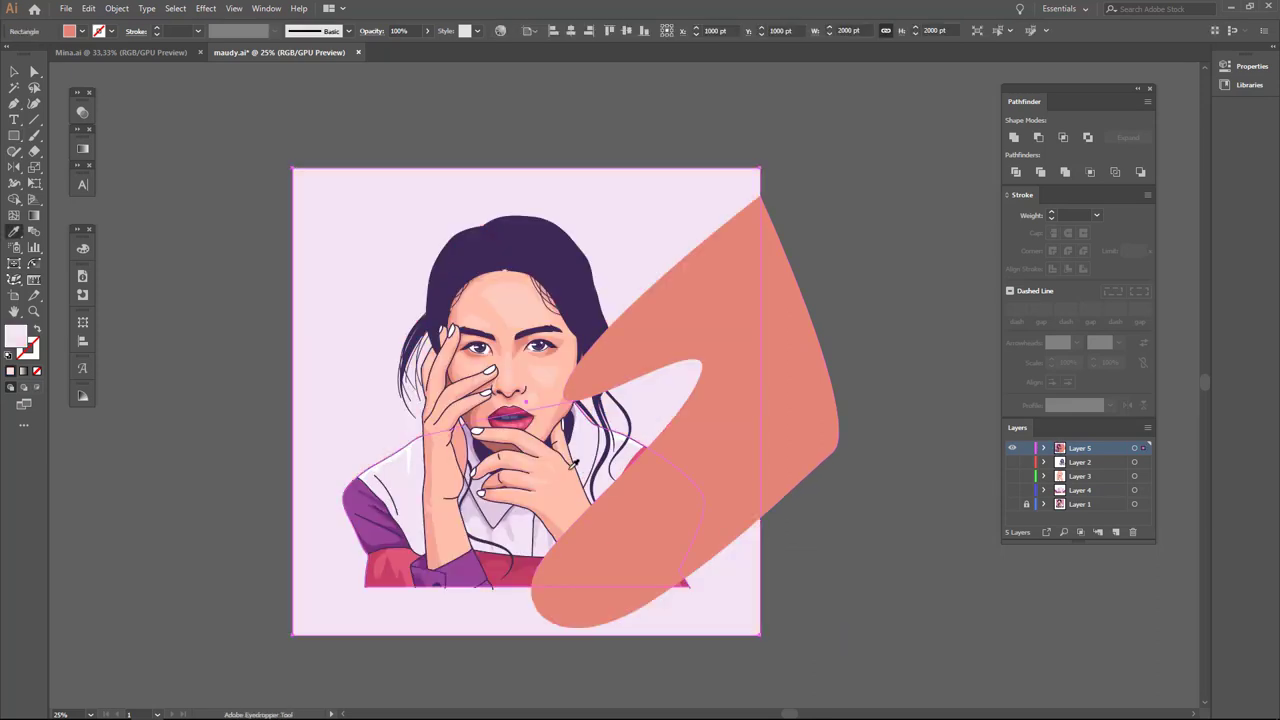
left_click(391, 548)
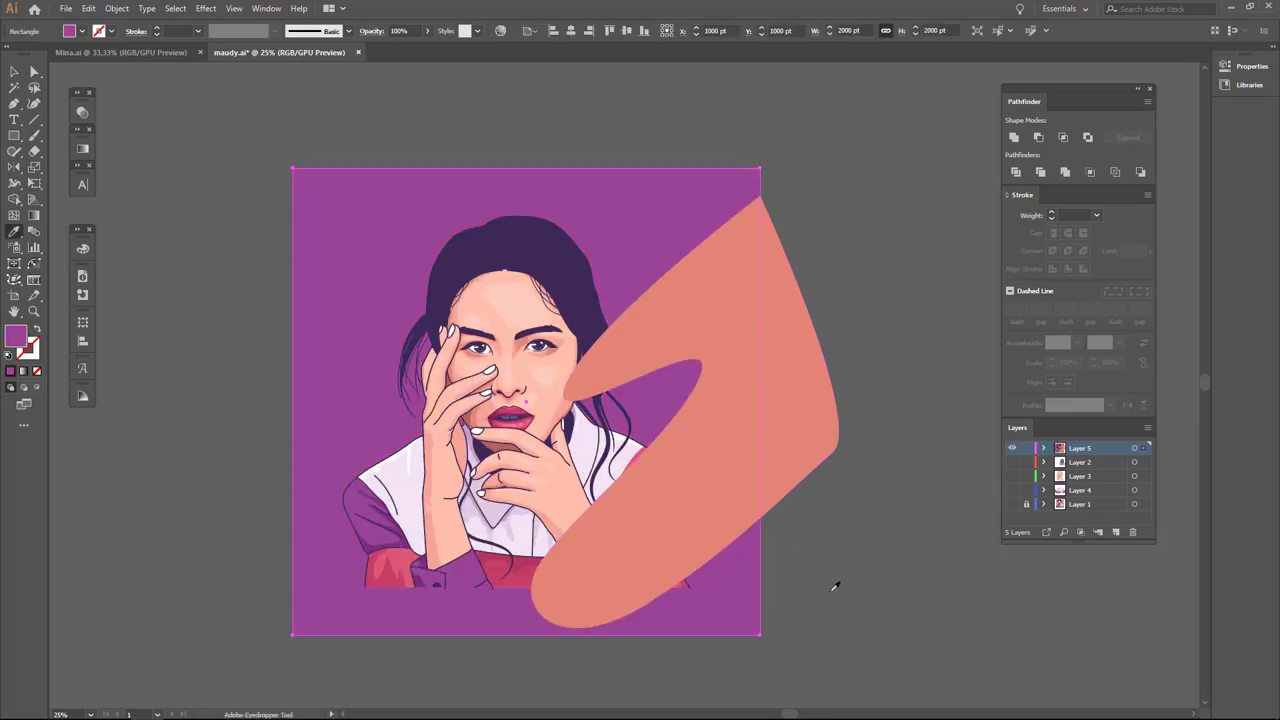
Send the swoosh behind the portrait and restore the purple background after an accidental pink fill.
key("v")
left_click(781, 519)
key("ctrl+shift+bracketleft")
key("ctrl+bracketright")
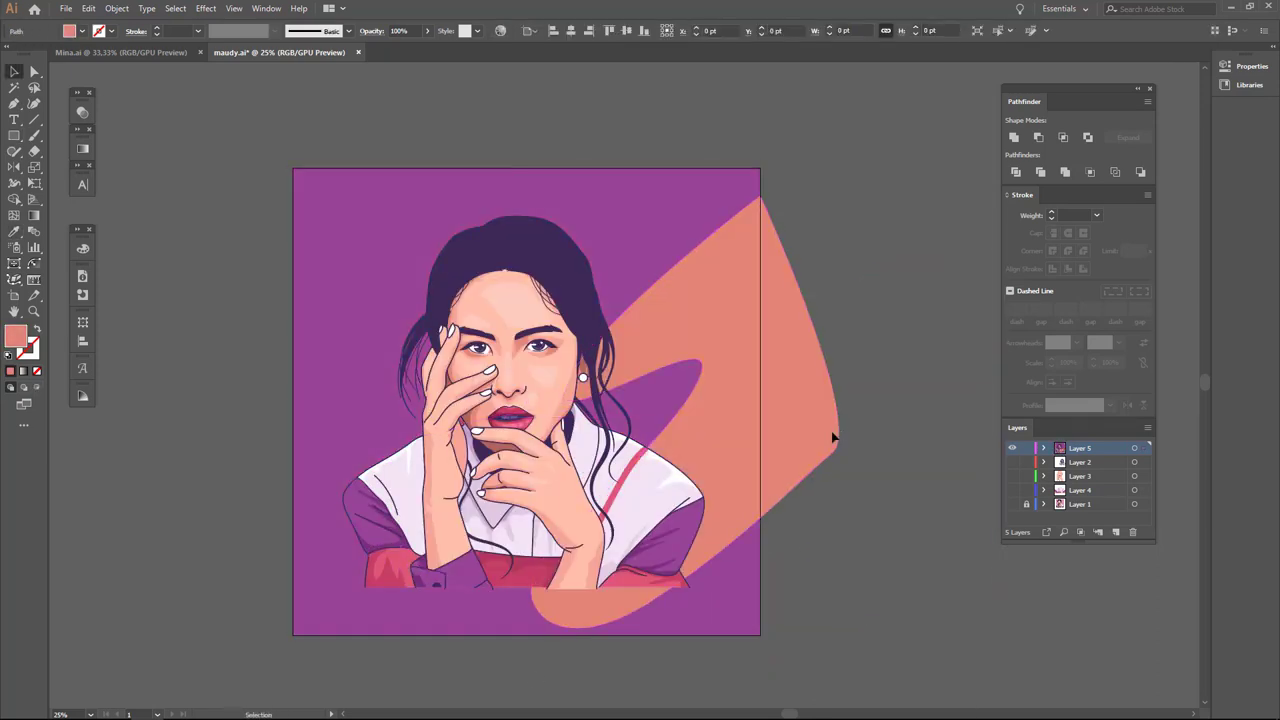
key("ctrl+shift+bracketleft")
left_click(657, 594)
key("i")
left_click(395, 570)
key("v")
key("ctrl+minus")
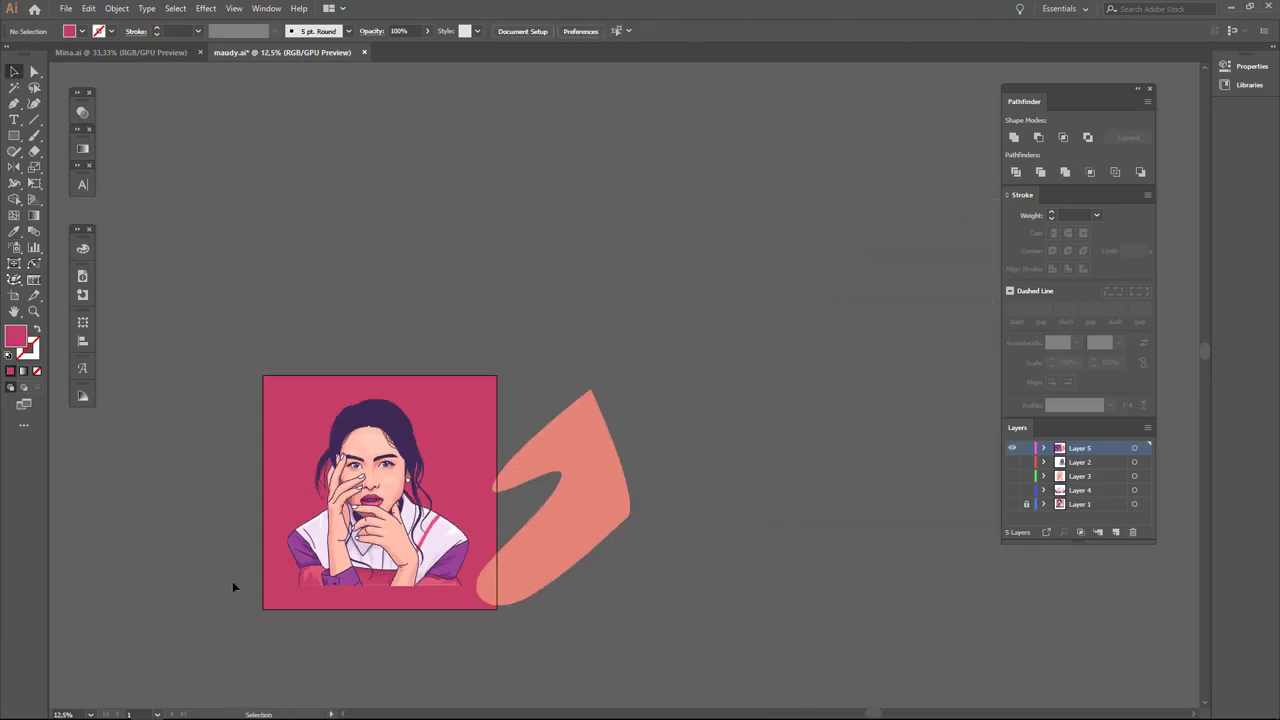
key("ctrl+z")
Scale the portrait group up to fill the artboard.
scroll(240, 578, "up", 1)
left_click(690, 601, "shift")
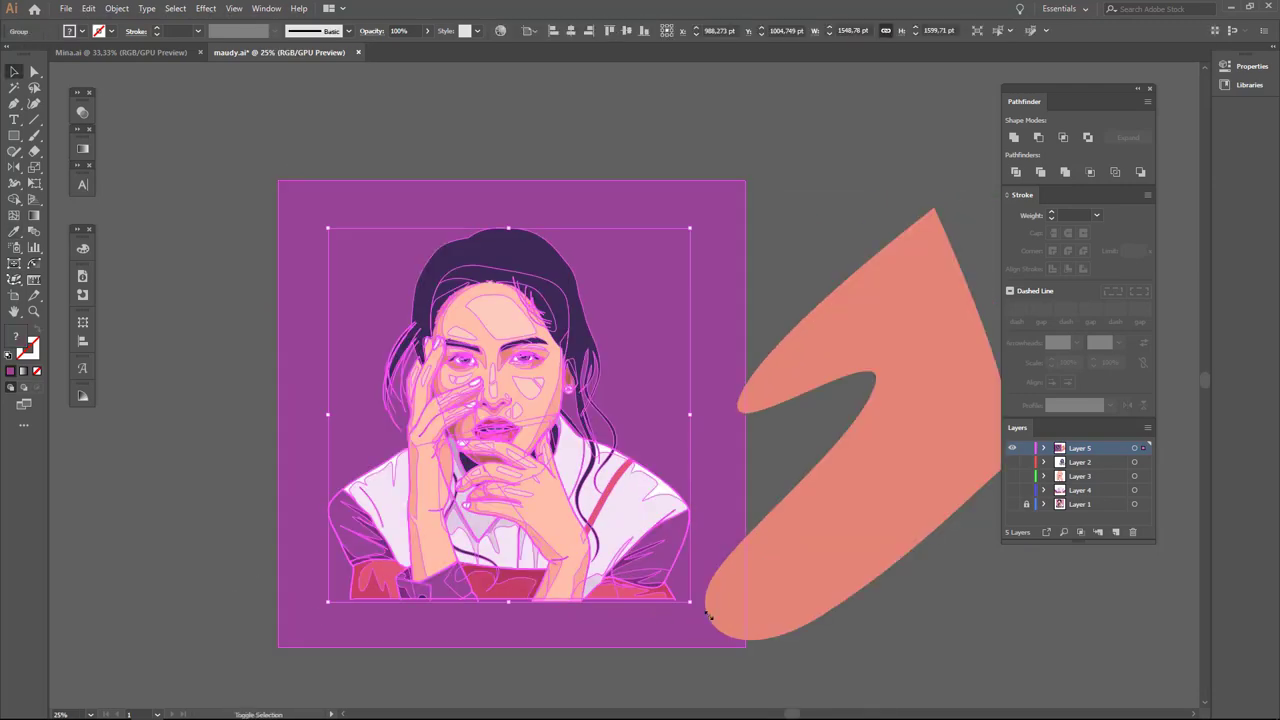
left_click_drag(708, 614, 758, 665)
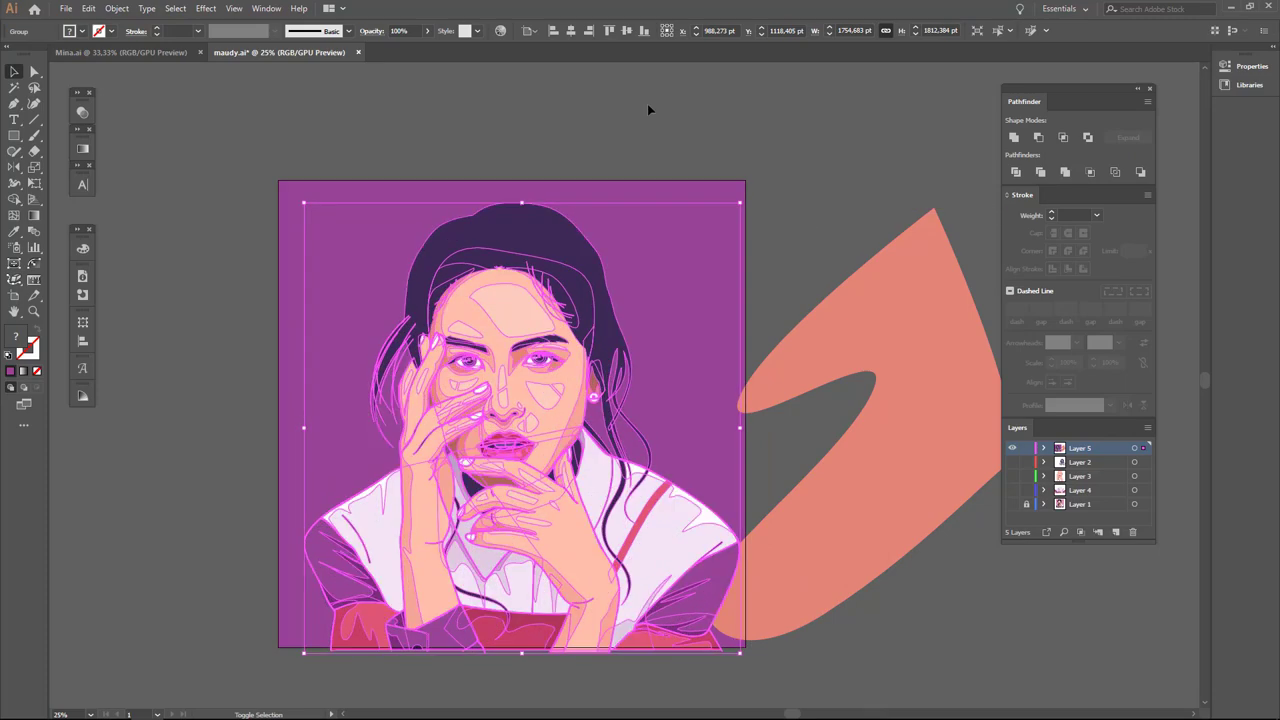
Move and reshape the swoosh on the right side and recolour it darker purple.
key("a")
left_click_drag(820, 537, 625, 537)
left_click_drag(738, 208, 760, 190)
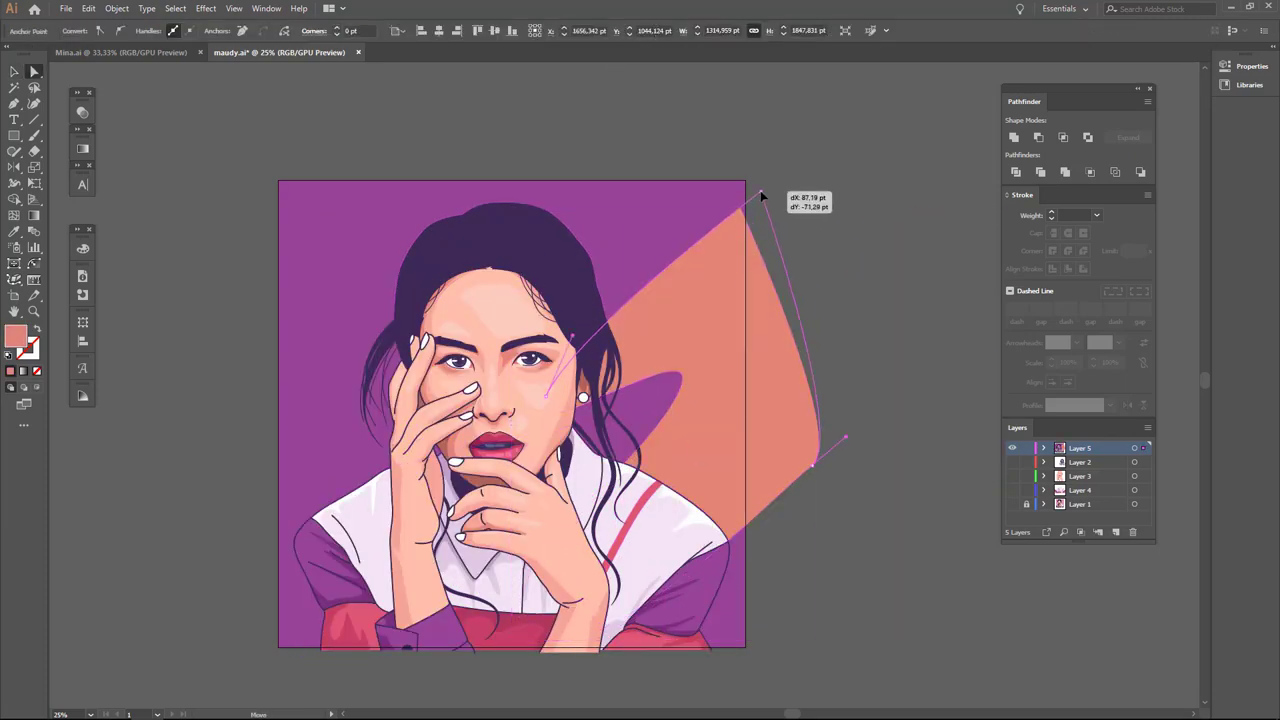
key("i")
left_click(708, 308)
key("ctrl+shift+a")
Zoom out to review the whole composition on the artboard.
scroll(805, 479, "down", 1)
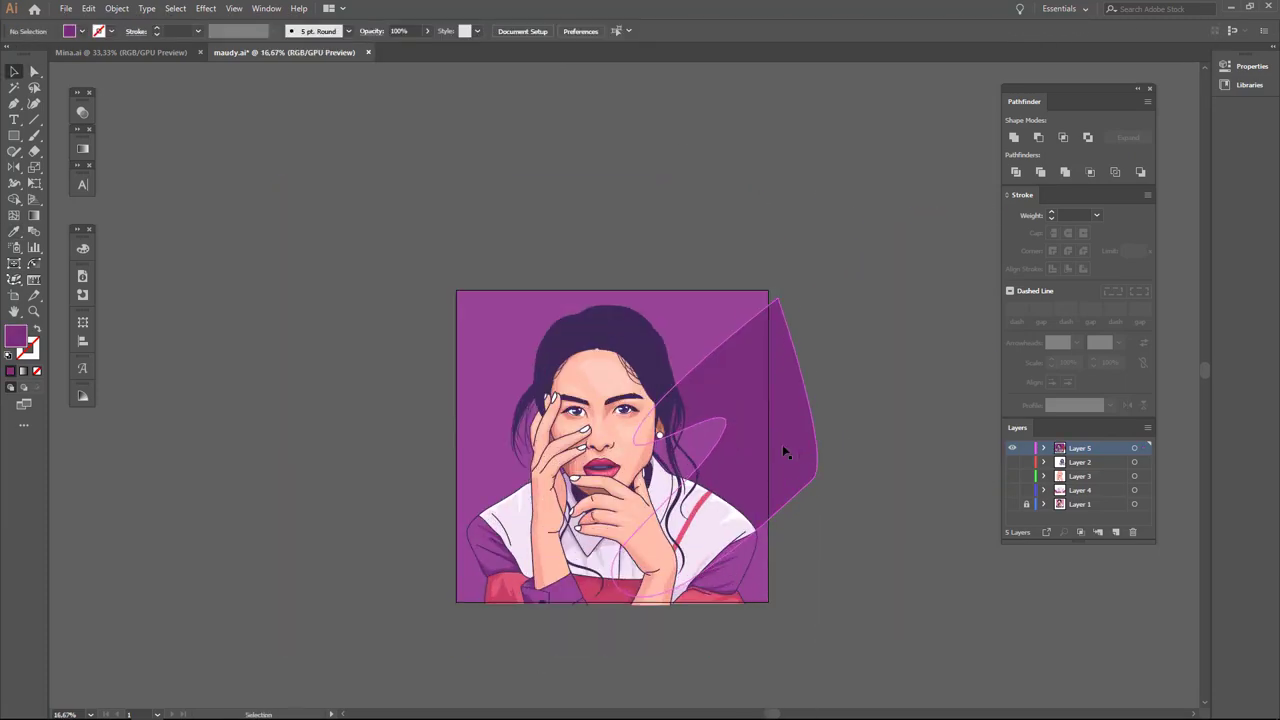
scroll(807, 445, "up", 1)
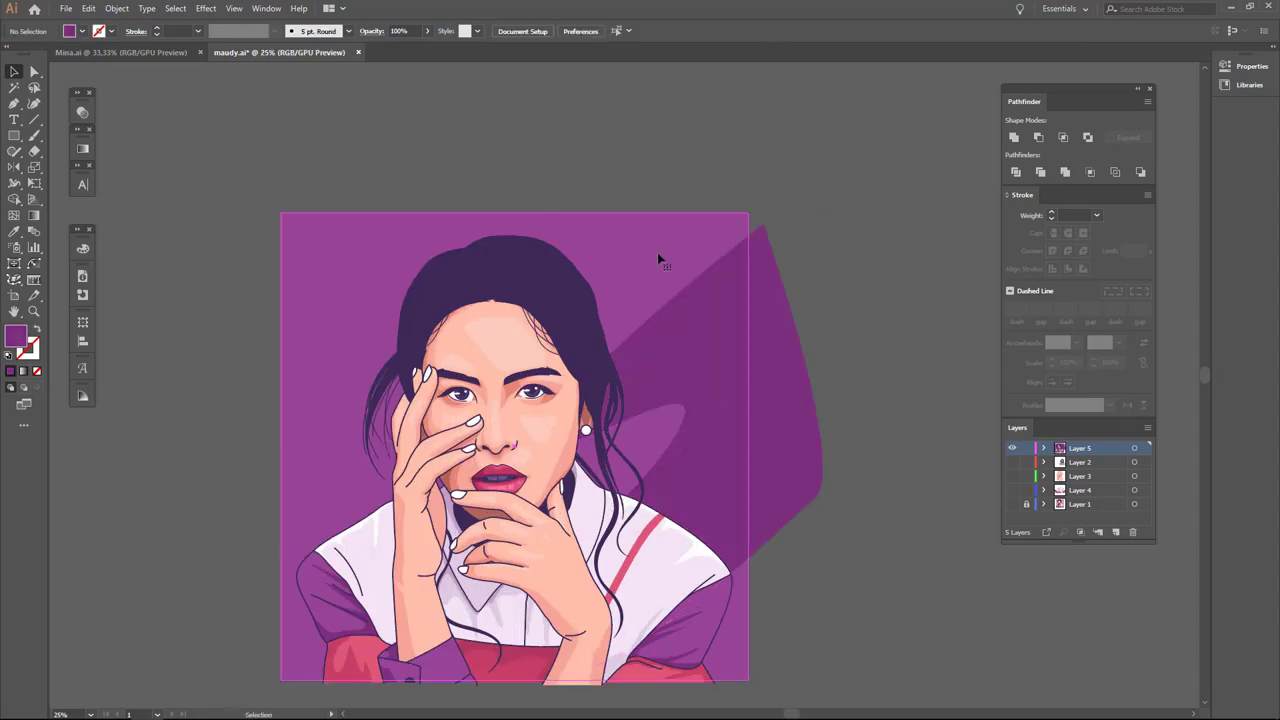
key("ctrl+a")
scroll(808, 264, "down", 1)
key("ctrl+7")
key("a")
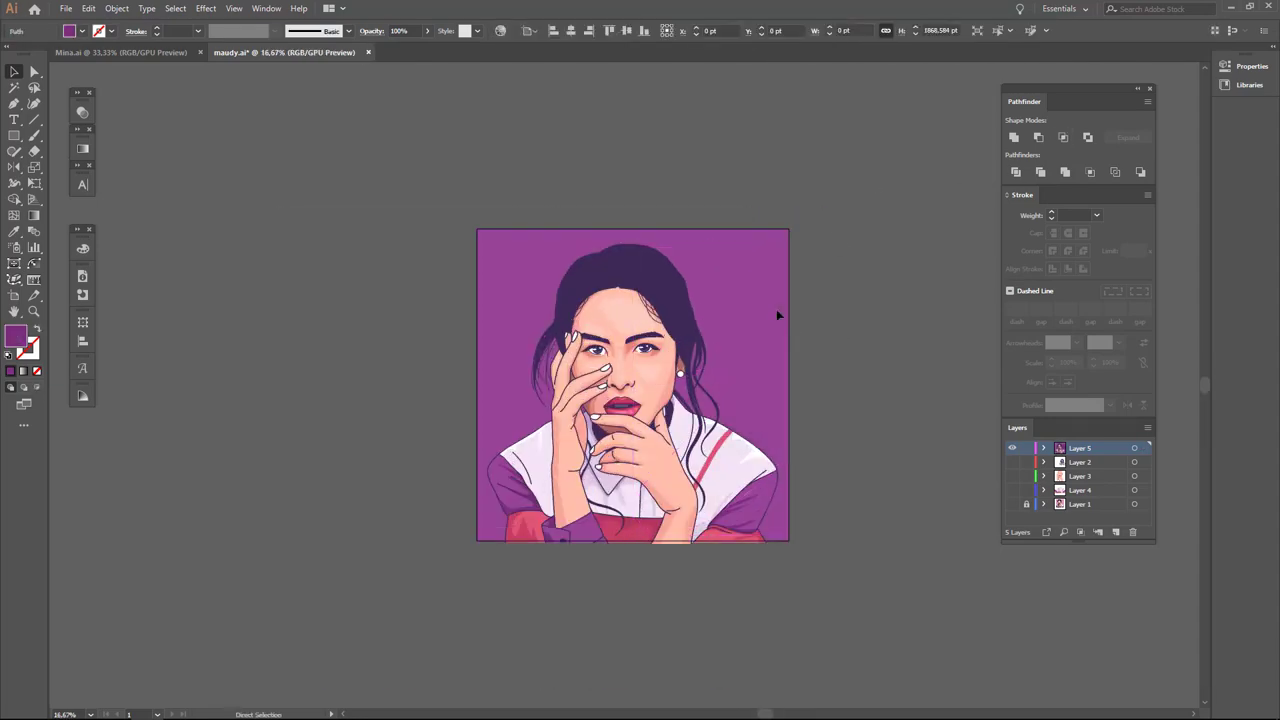
key("ctrl+shift+a")
scroll(760, 330, "up", 2)
scroll(740, 355, "down", 1)
scroll(800, 350, "down", 1)
scroll(842, 355, "up", 1)
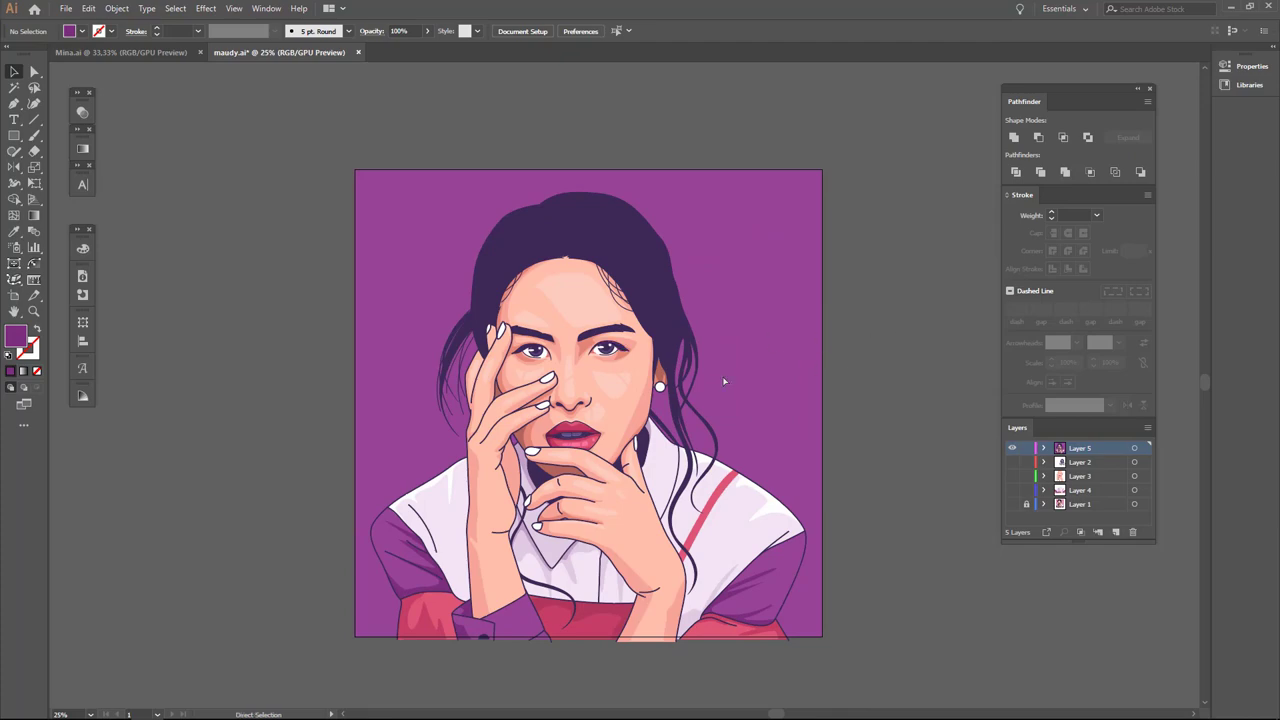
Hide the background layer, swap fill and stroke, and add a new layer for the outline.
scroll(463, 458, "up", 3)
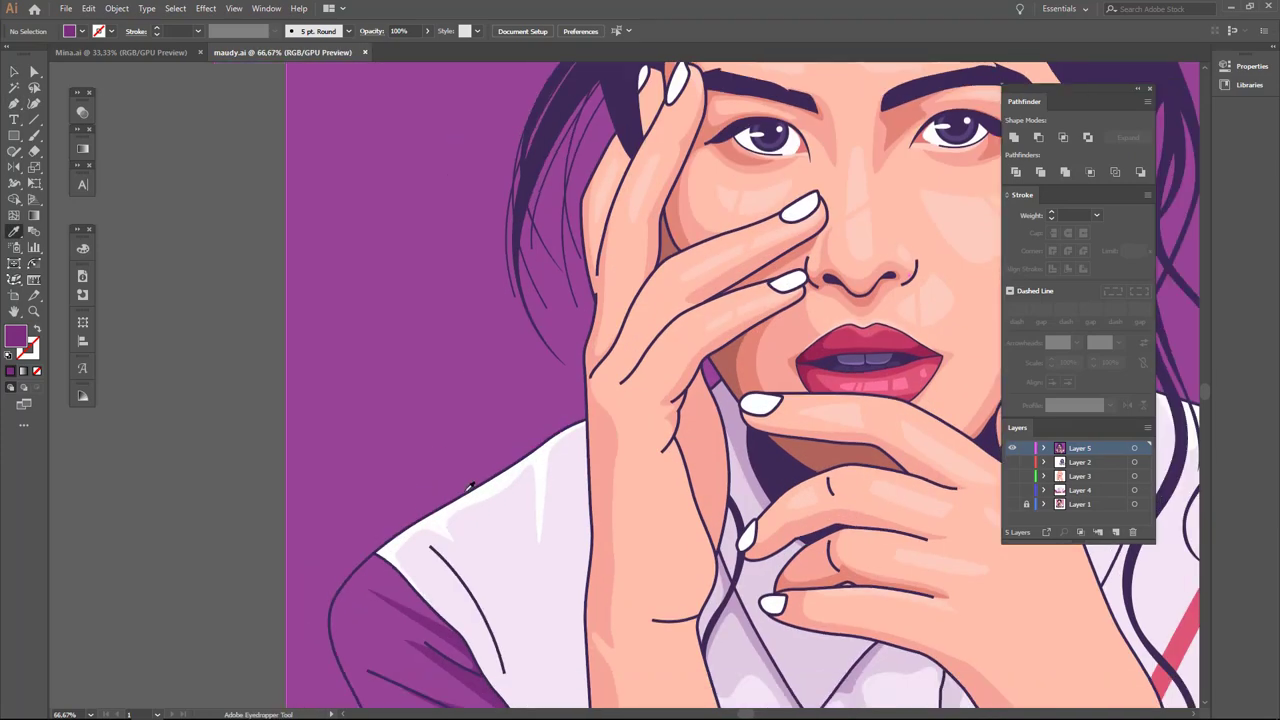
scroll(594, 403, "down", 1)
left_click(1012, 449)
scroll(655, 440, "down", 2)
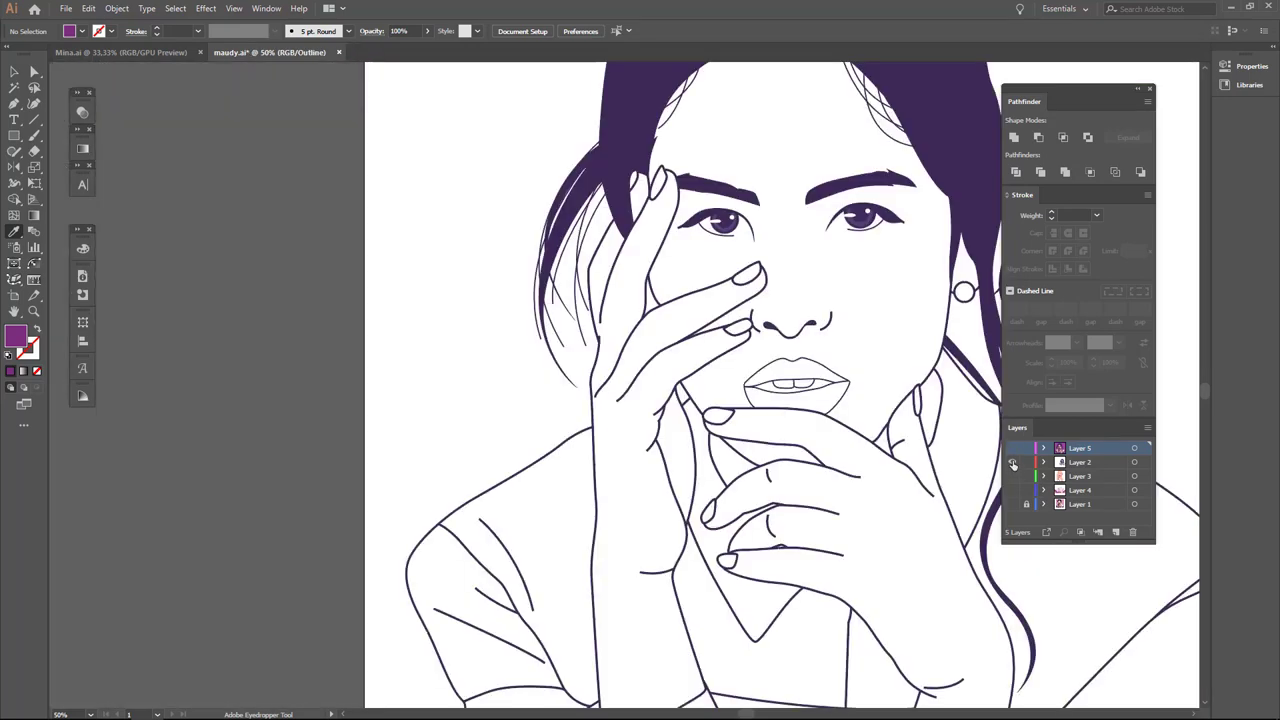
scroll(597, 470, "up", 2)
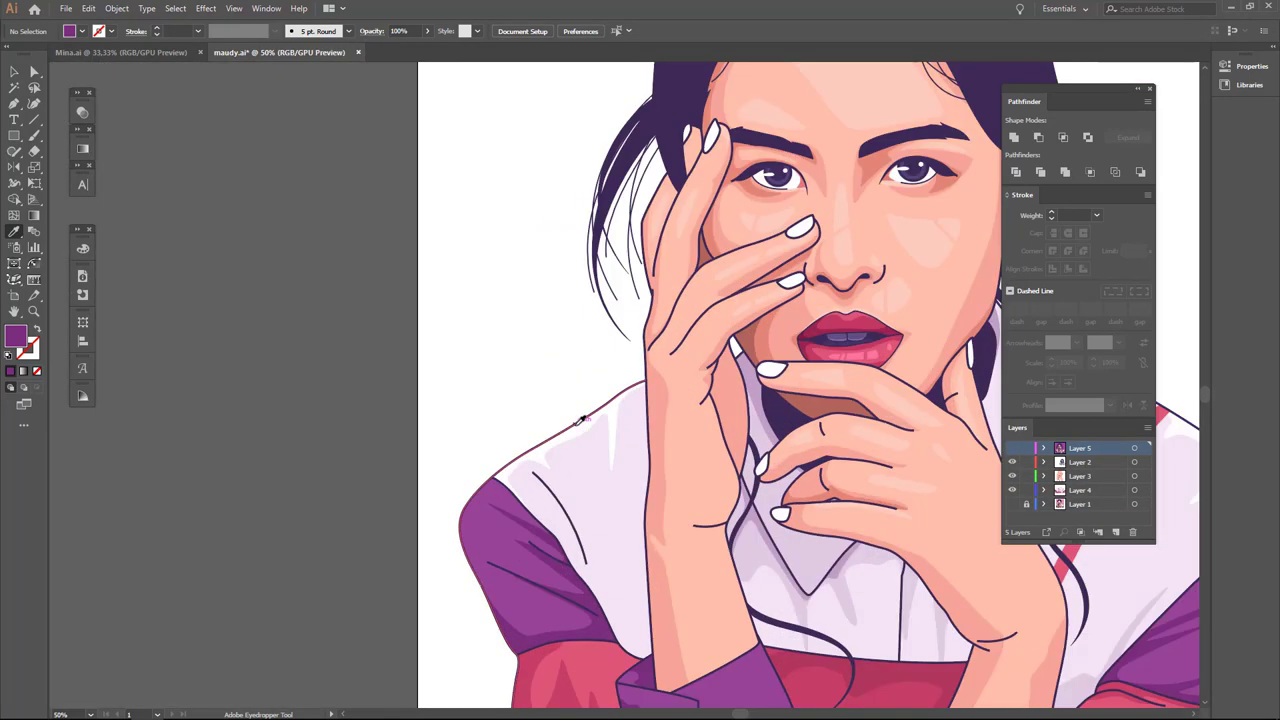
key("shift+x")
left_click(1116, 532)
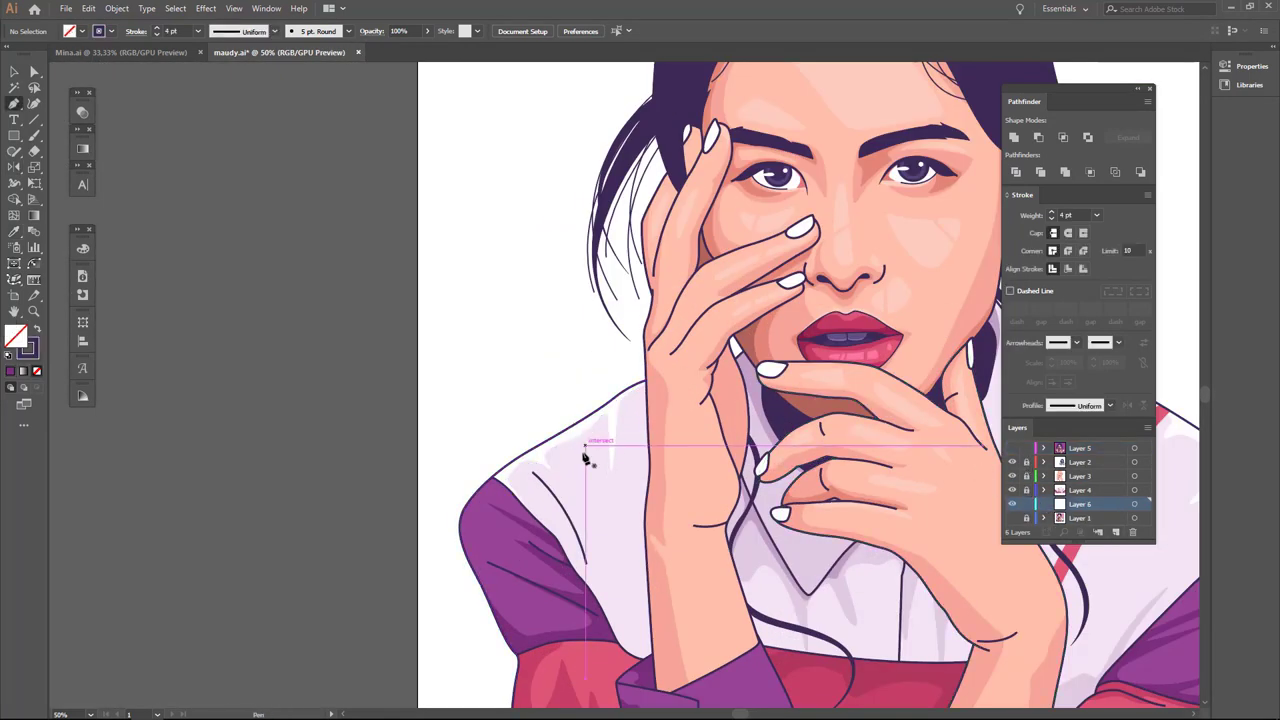
Draw a 4 pt wavy, cloud-like outline with the Pen tool, rising from the left shoulder.
left_click_drag(586, 457, 596, 534)
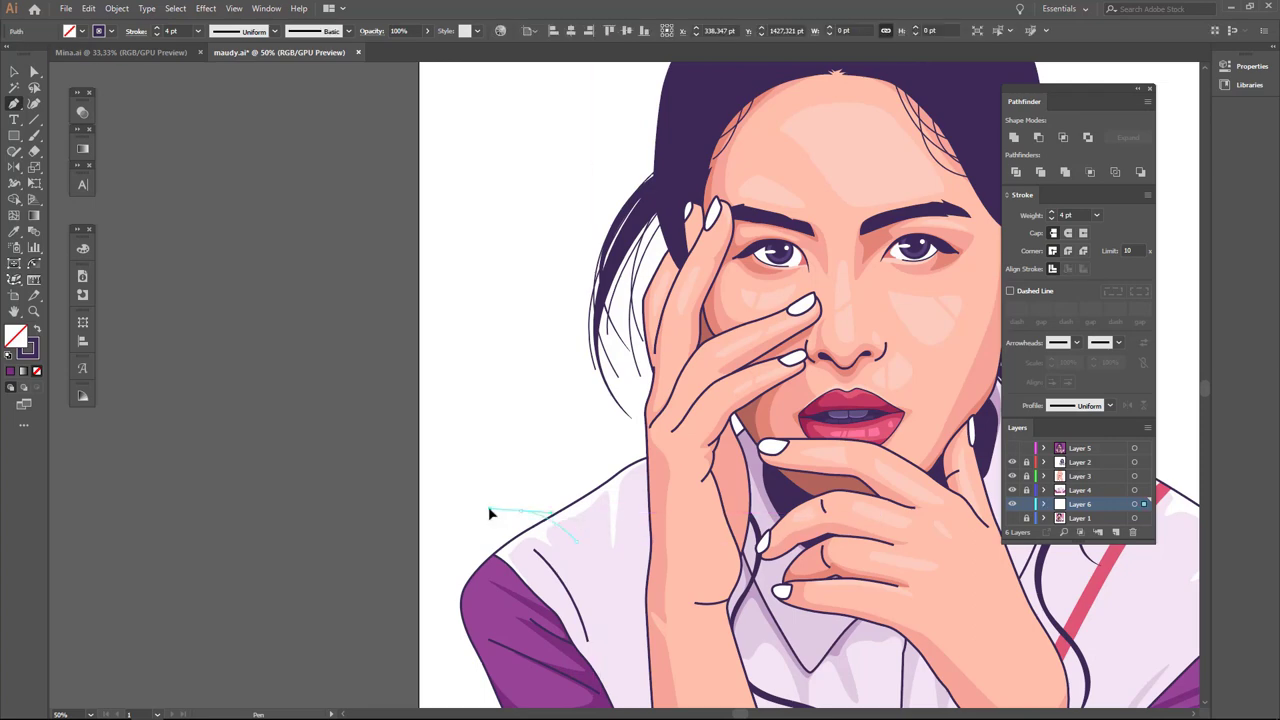
left_click_drag(491, 508, 525, 272)
key("ctrl+plus")
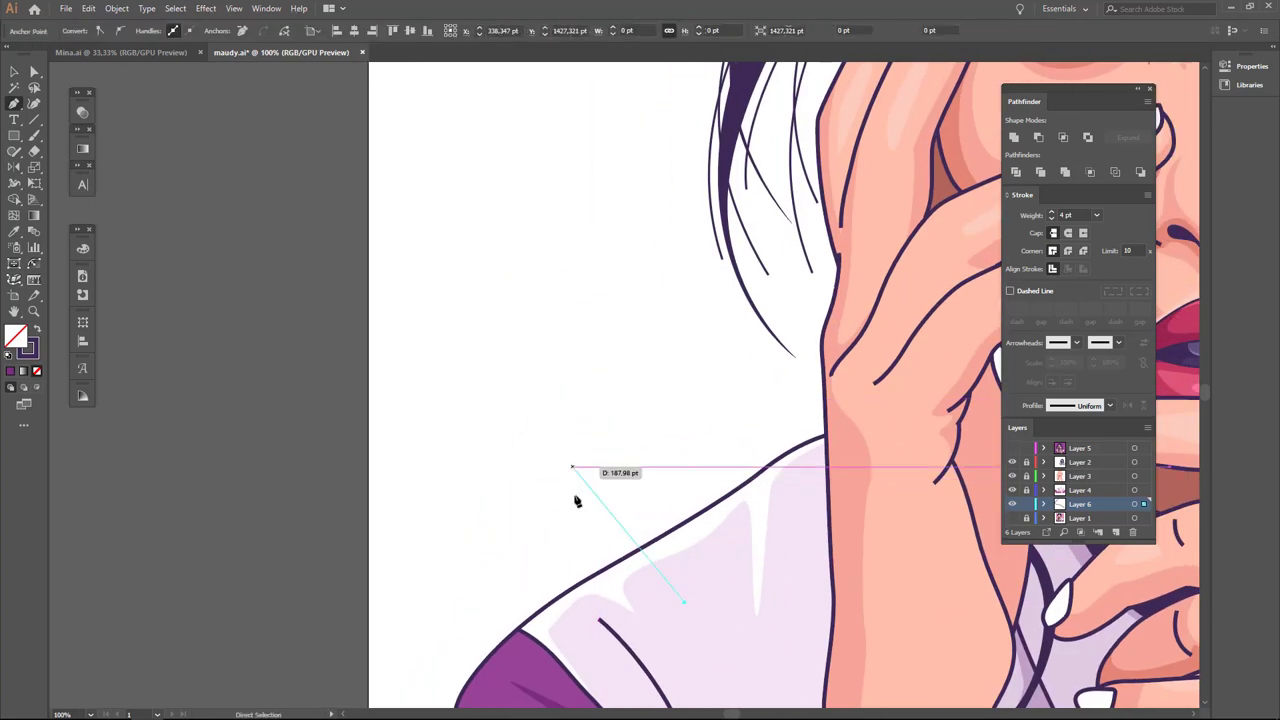
left_click_drag(565, 556, 507, 563)
left_click_drag(517, 501, 541, 484)
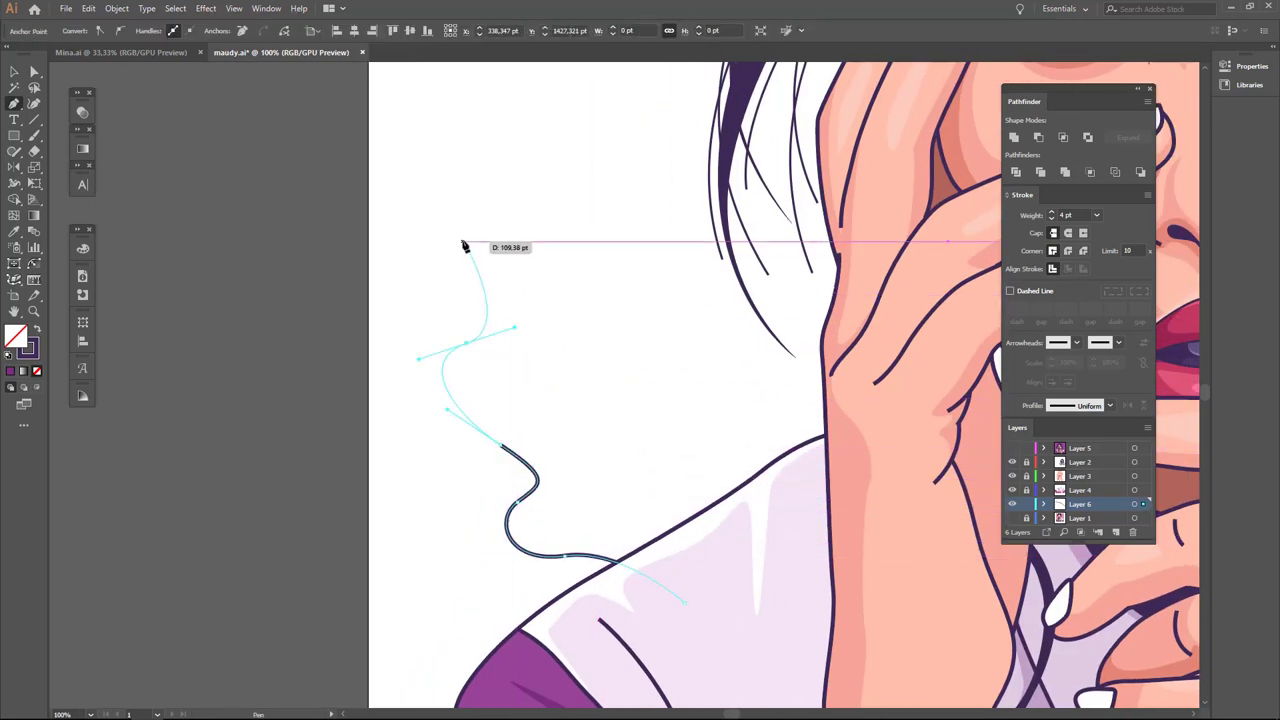
left_click_drag(500, 115, 606, 251)
left_click_drag(623, 314, 677, 349)
left_click_drag(671, 471, 691, 586)
key("ctrl+minus")
key("ctrl+minus")
key("ctrl+minus")
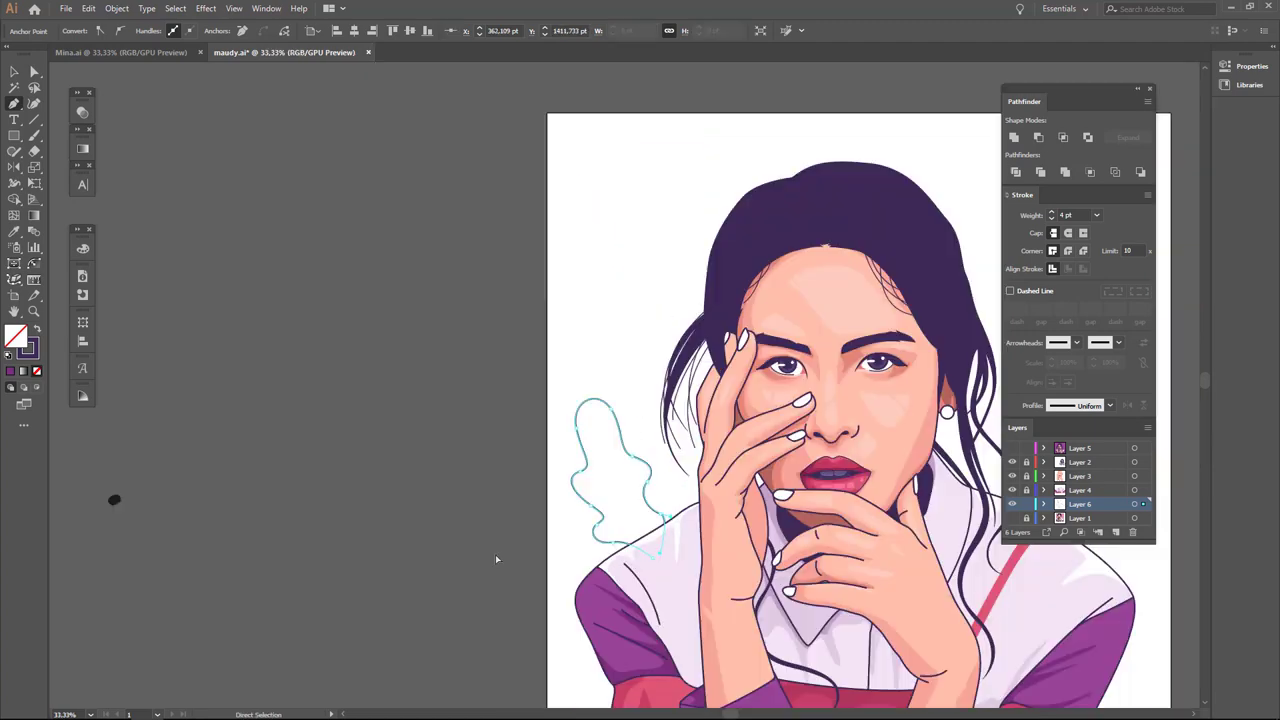
Add a curved inner stroke inside the cloud outline.
left_click(495, 559, "ctrl")
key("ctrl+plus")
left_click(515, 388)
mouse_move(600, 520)
left_mouse_down()
mouse_move(625, 548)
mouse_move(543, 480)
left_mouse_up()
Group the two outline paths, rotate them slightly, and restore the background layer.
key("v")
key("ctrl+g")
left_click_drag(612, 552, 600, 483)
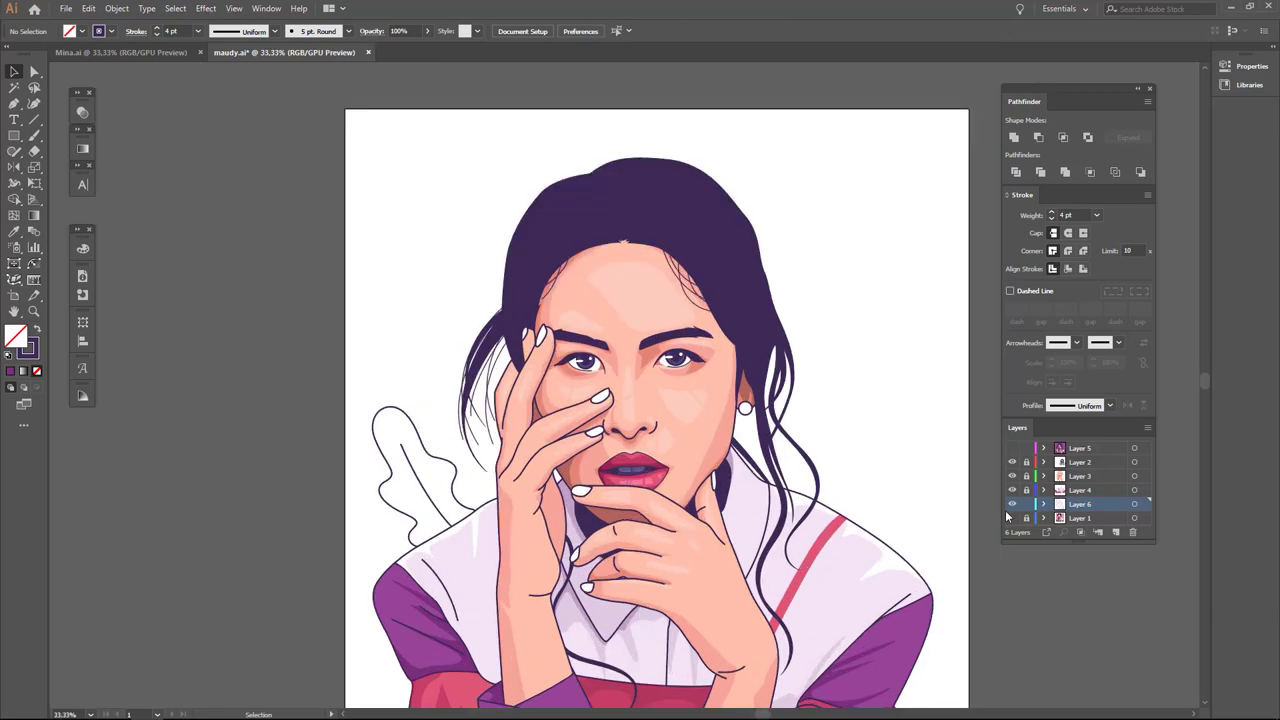
left_click(1012, 448)
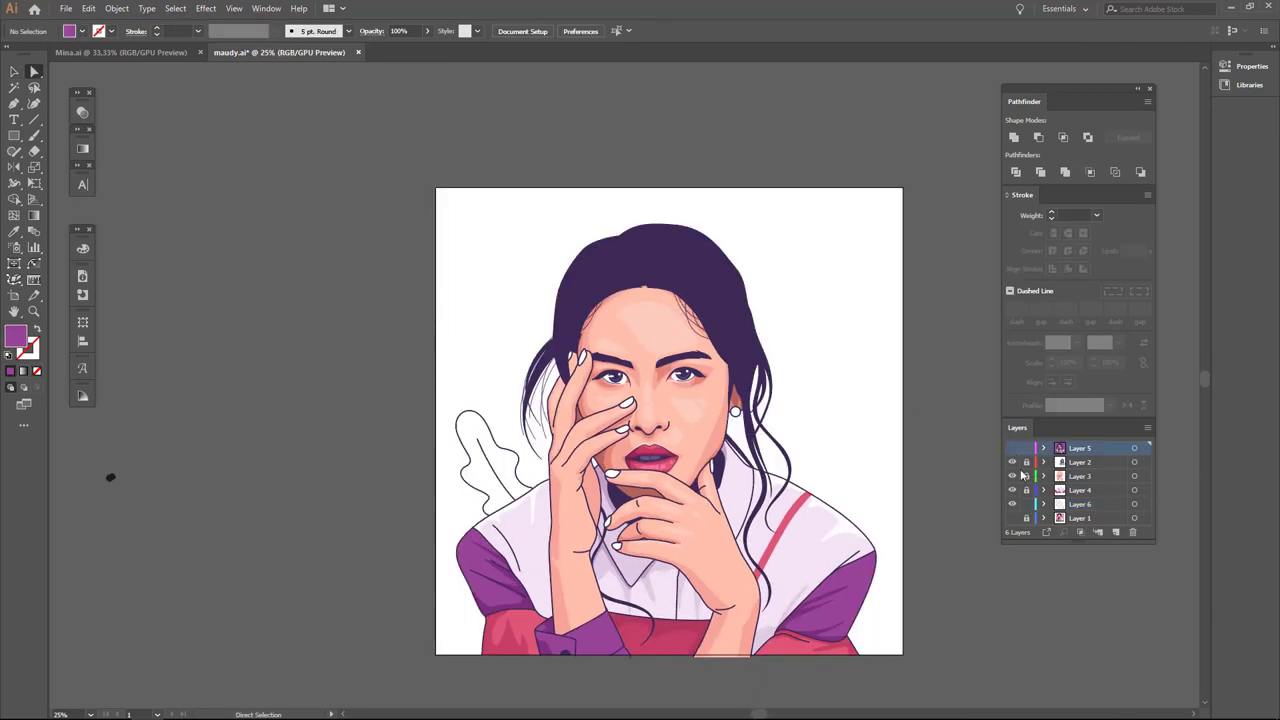
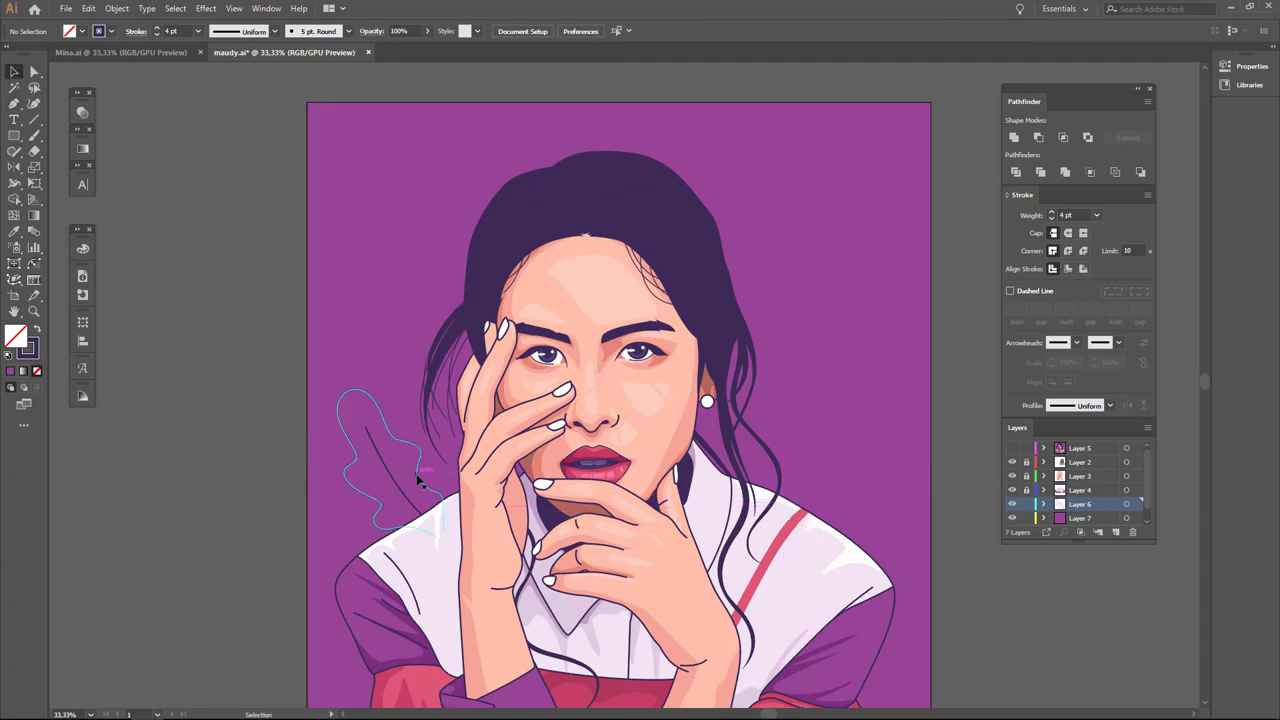
Select the existing leaf outline left of the face, then clear the selection.
left_click(420, 481)
double_click(27, 347)
left_click(703, 323)
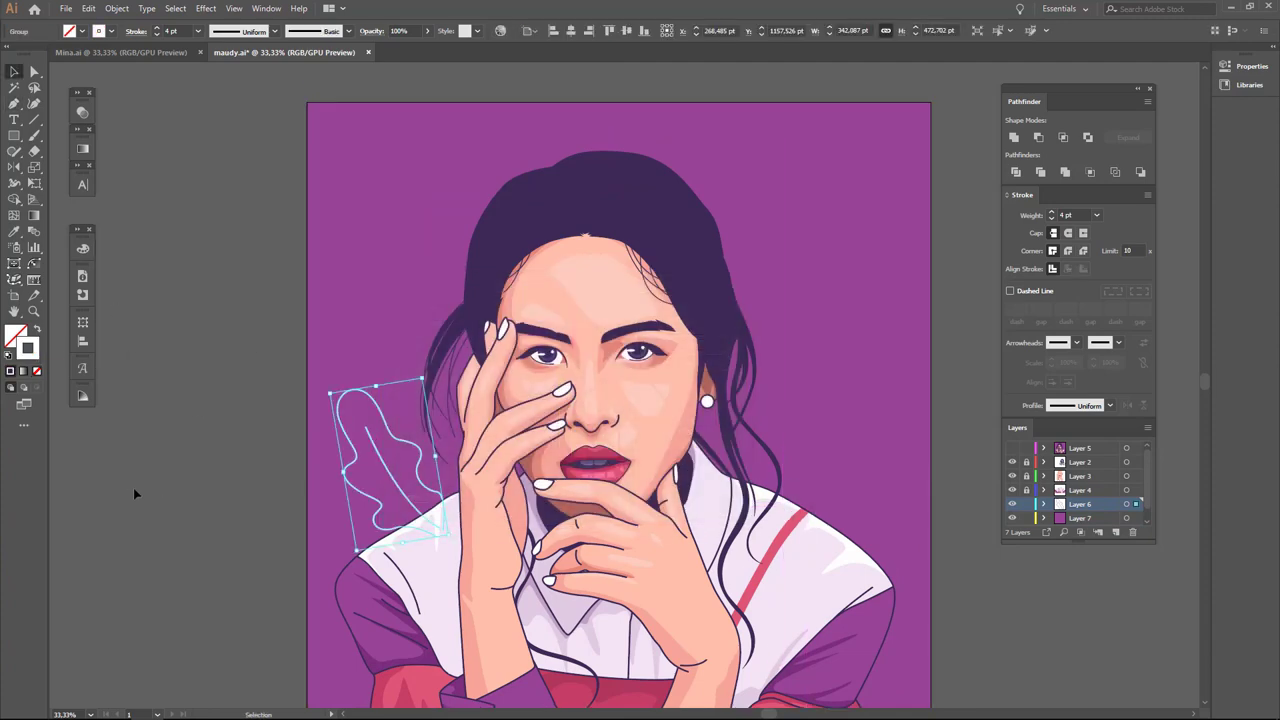
left_click(135, 493)
Pen a tall curved leaf outline to the right of the face and deselect it.
key("p")
left_click(728, 568)
scroll(830, 450, "up", 2)
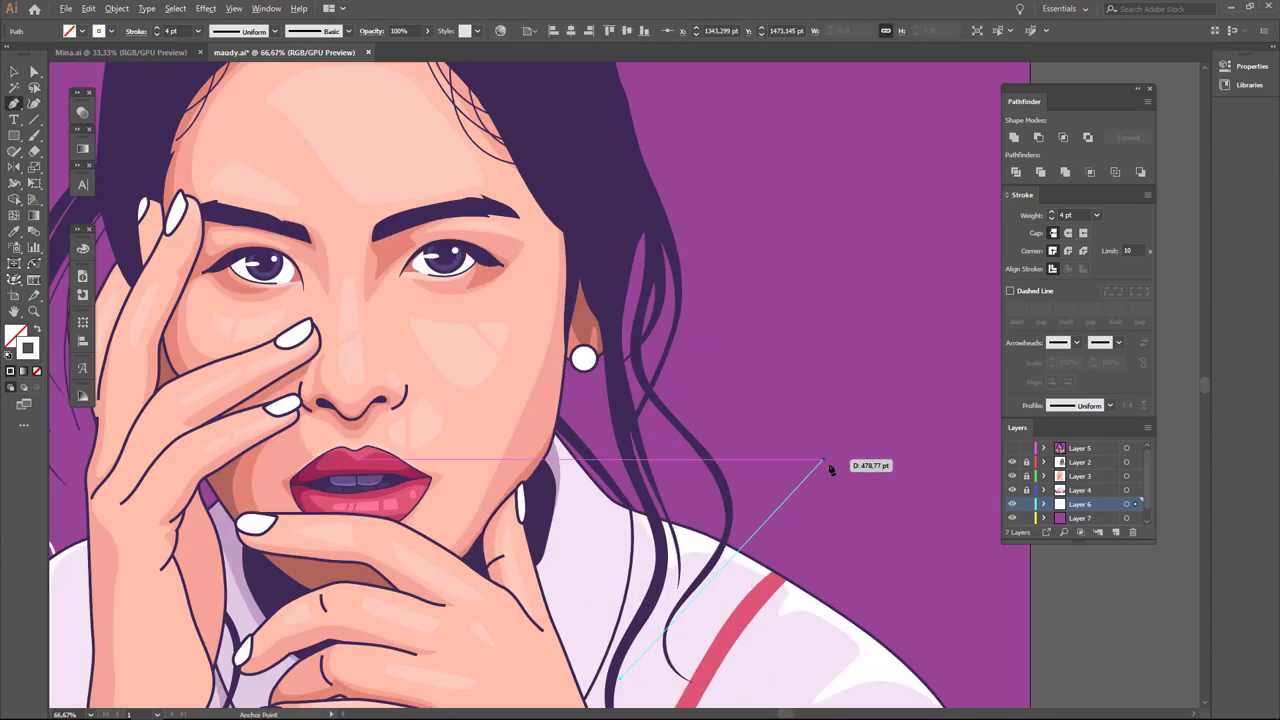
scroll(725, 484, "down", 1)
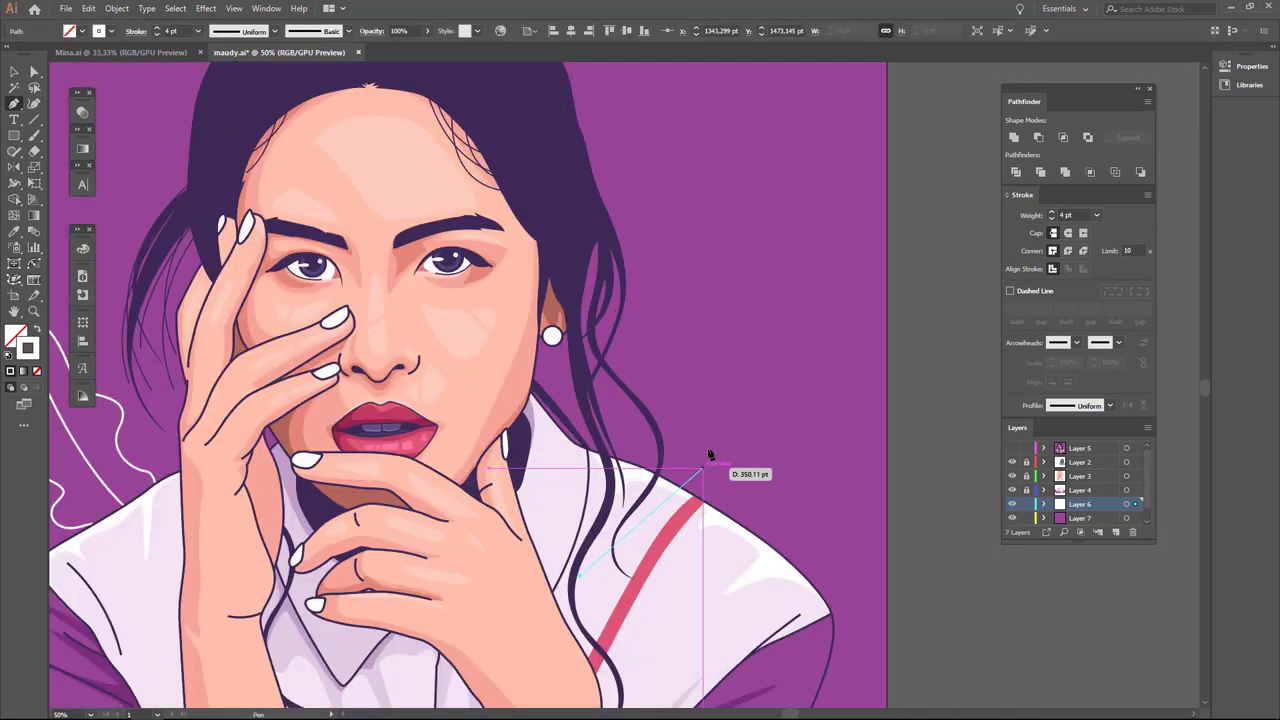
left_click_drag(717, 402, 767, 408)
key("ctrl")
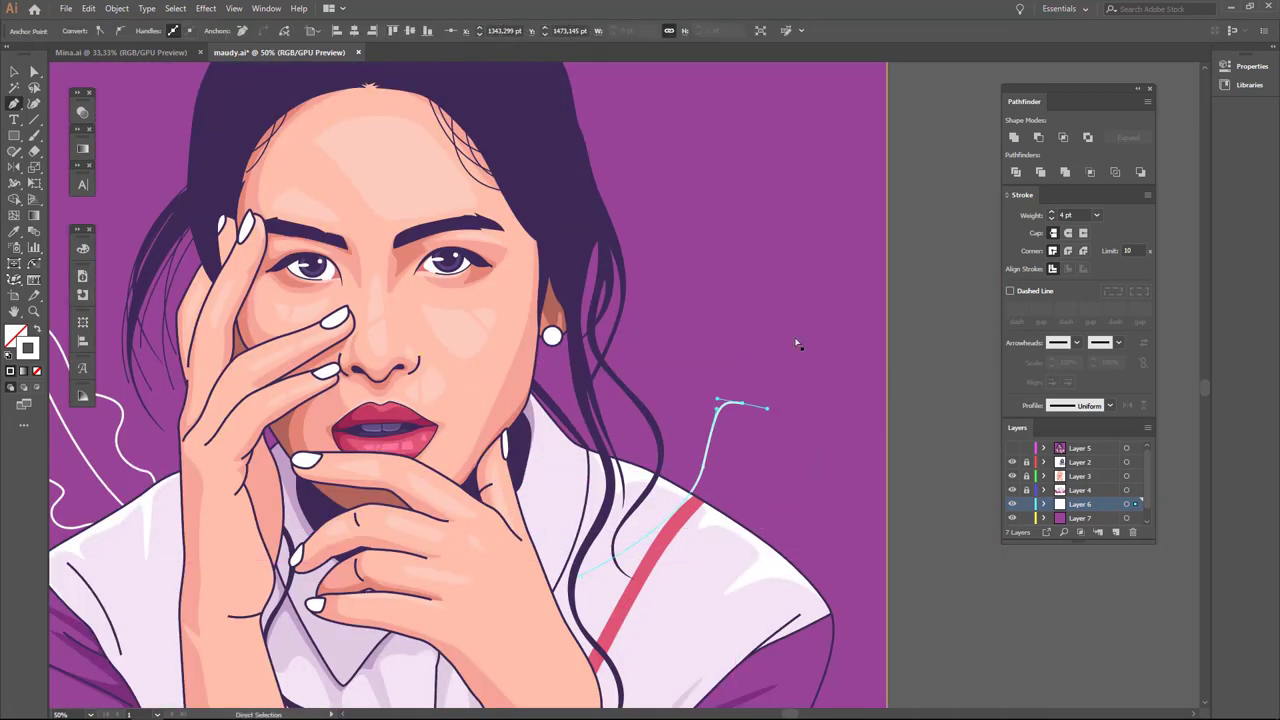
left_click_drag(833, 270, 869, 296)
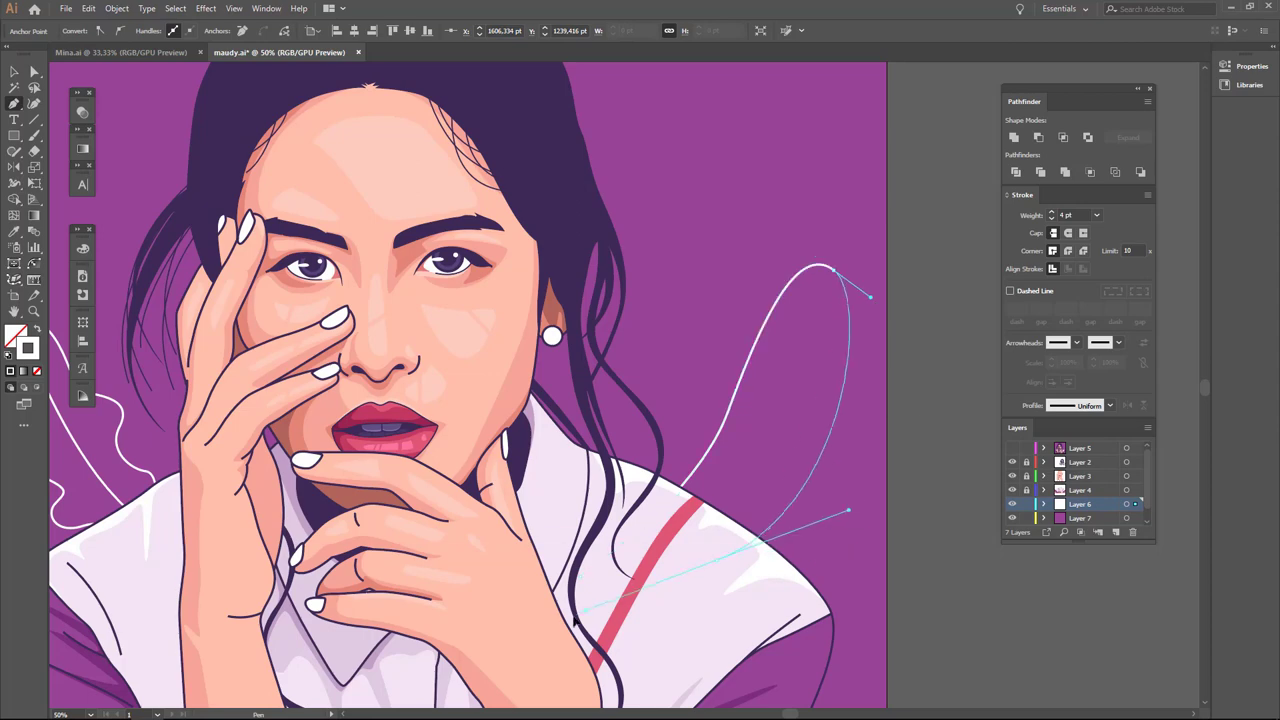
left_click(797, 458, "ctrl")
scroll(797, 458, "down", 3)
Draw a small teardrop leaf and Alt-drag copies of it up the stem.
scroll(795, 352, "up", 3)
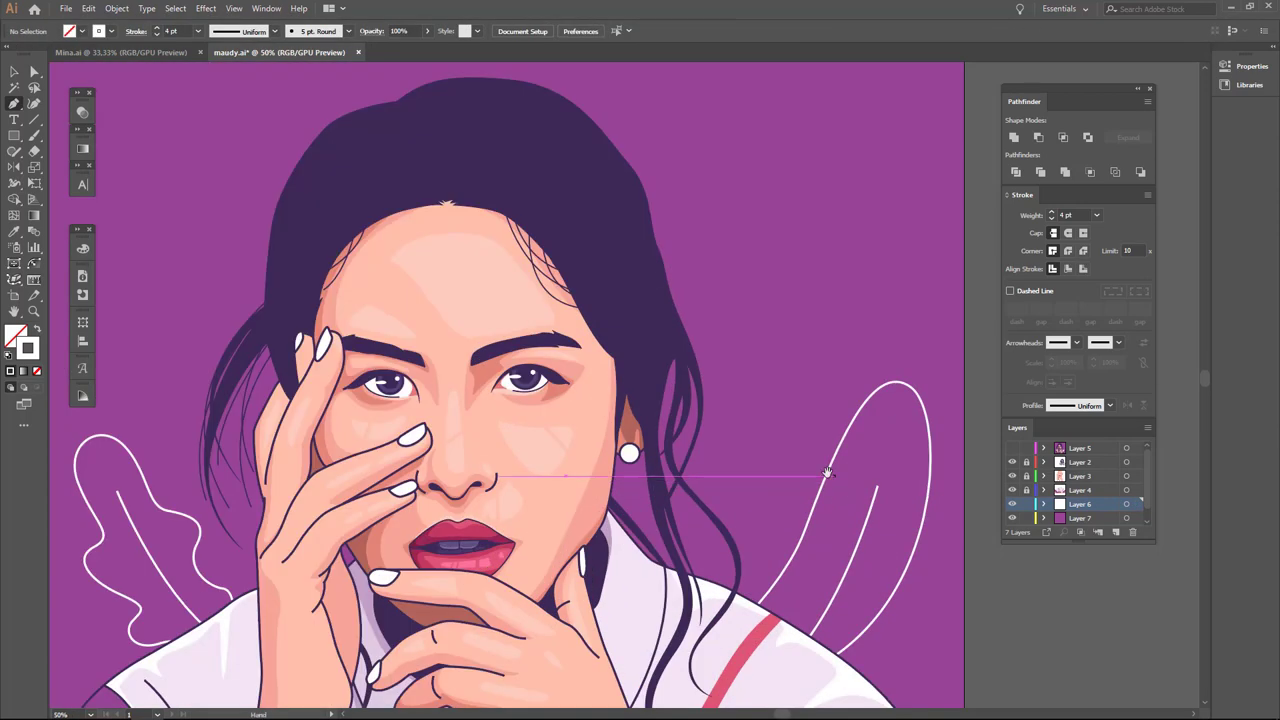
scroll(795, 352, "up", 2)
scroll(737, 523, "up", 1)
scroll(683, 560, "up", 3)
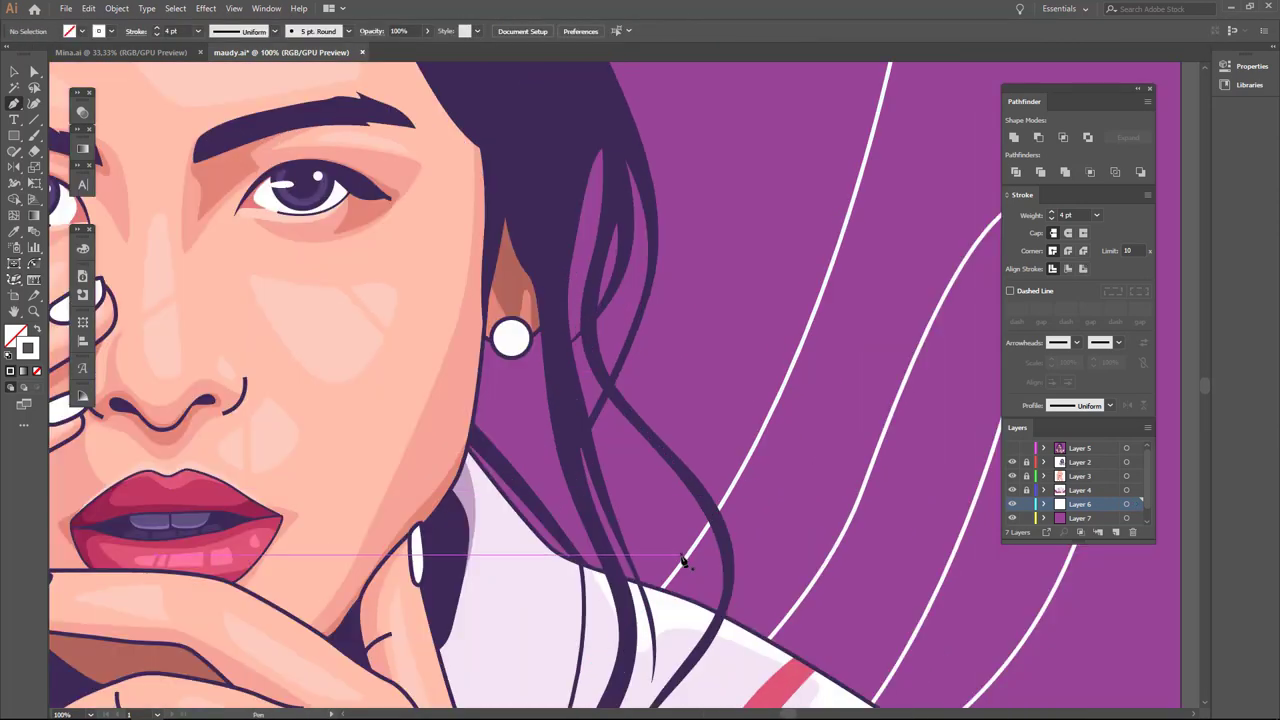
left_click_drag(680, 558, 694, 571)
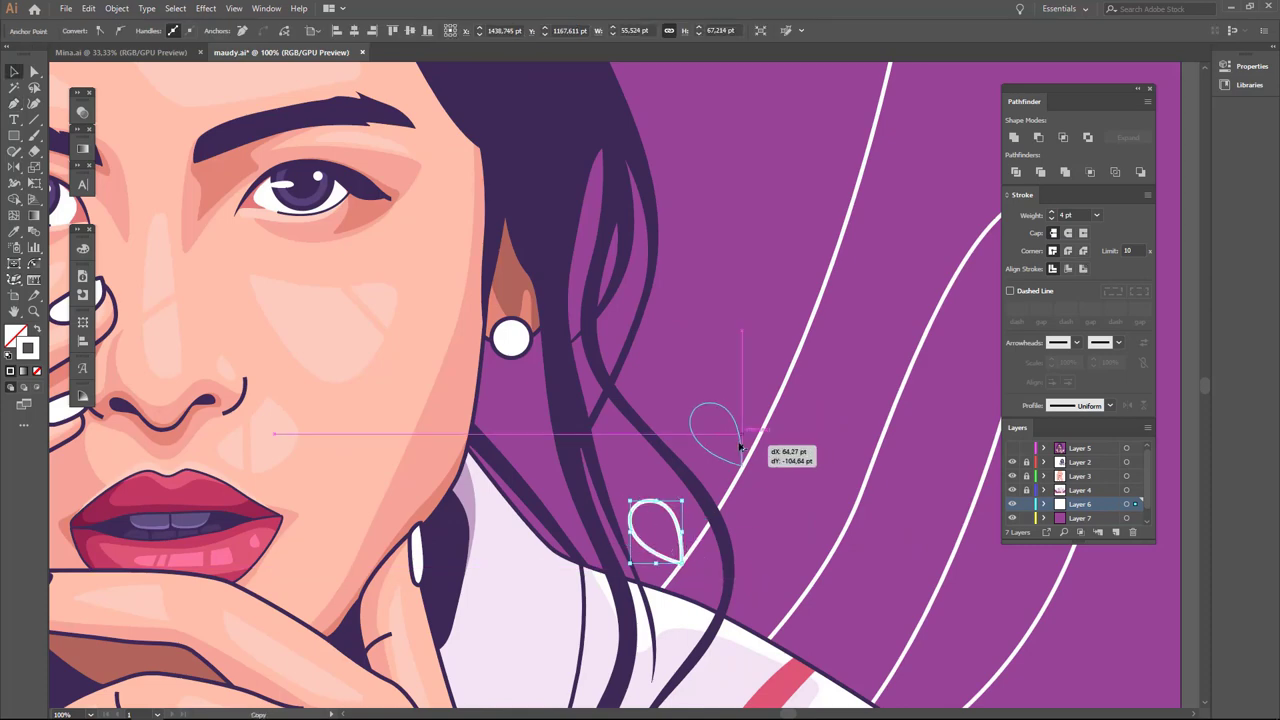
left_click_drag(740, 447, 777, 300)
left_click_drag(862, 233, 670, 505)
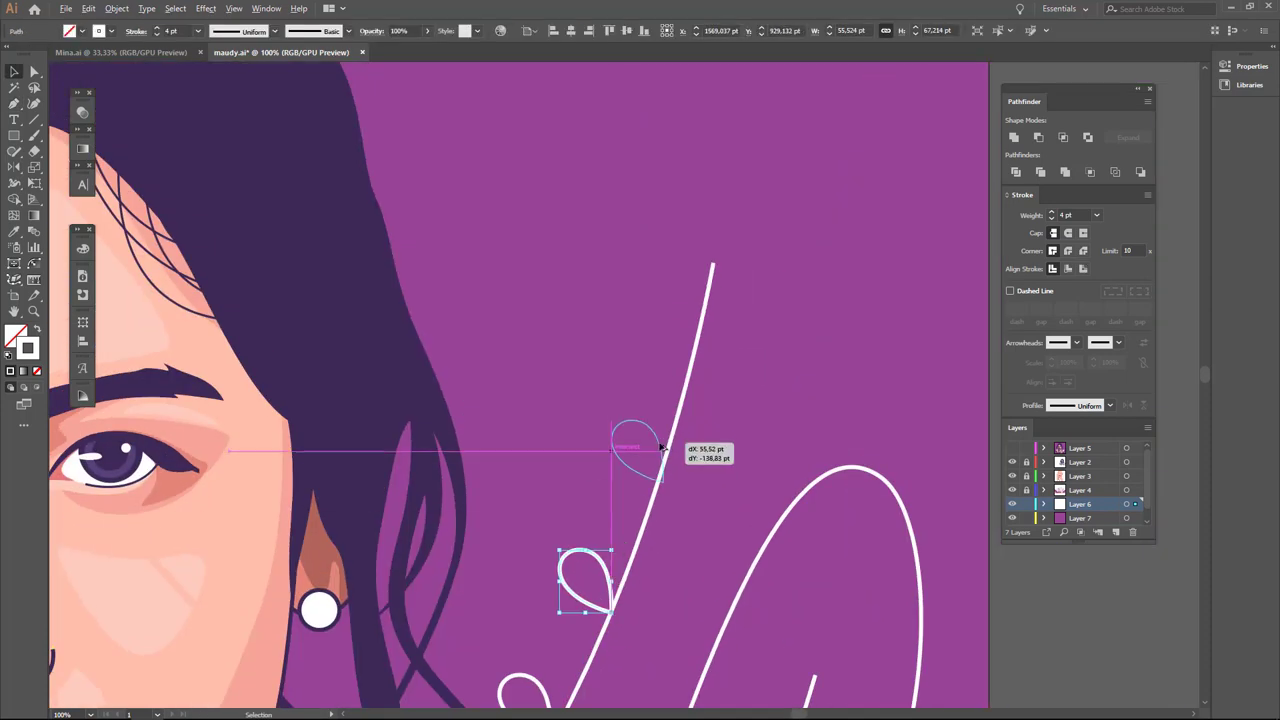
left_click_drag(691, 321, 691, 322)
Place further teardrop copies lower and higher along the stem.
scroll(691, 322, "down", 3)
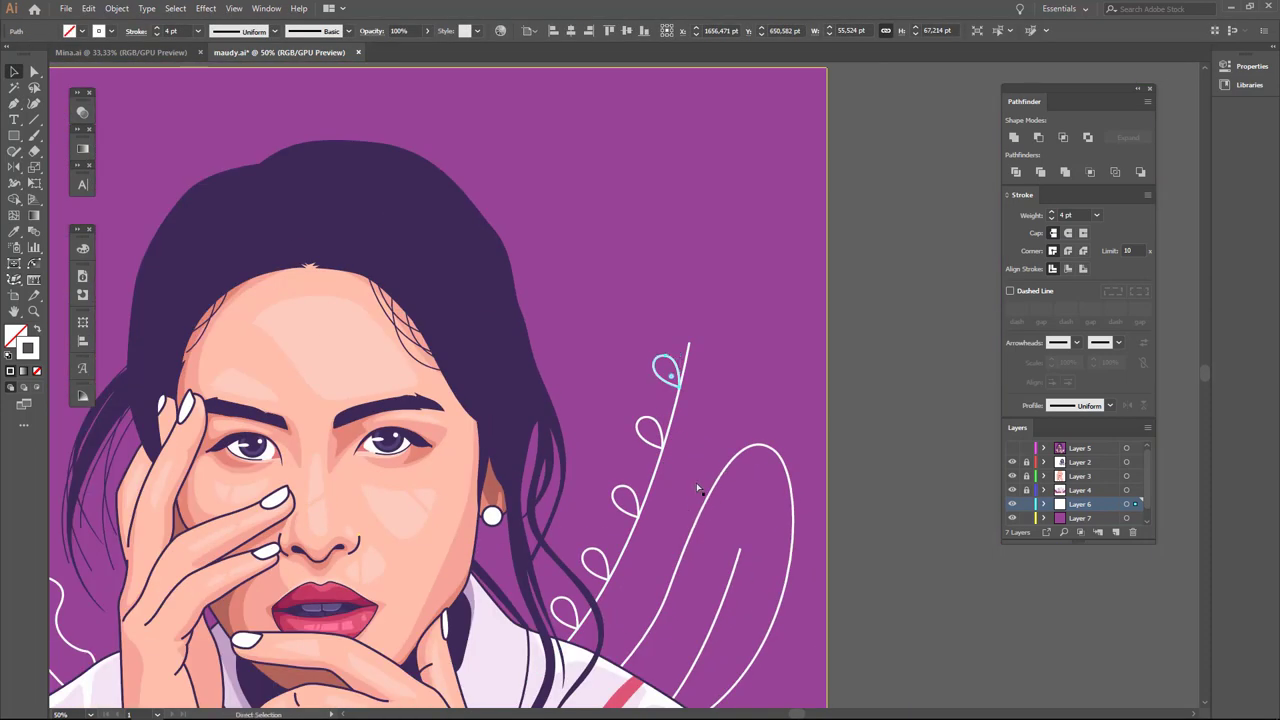
scroll(694, 486, "up", 4)
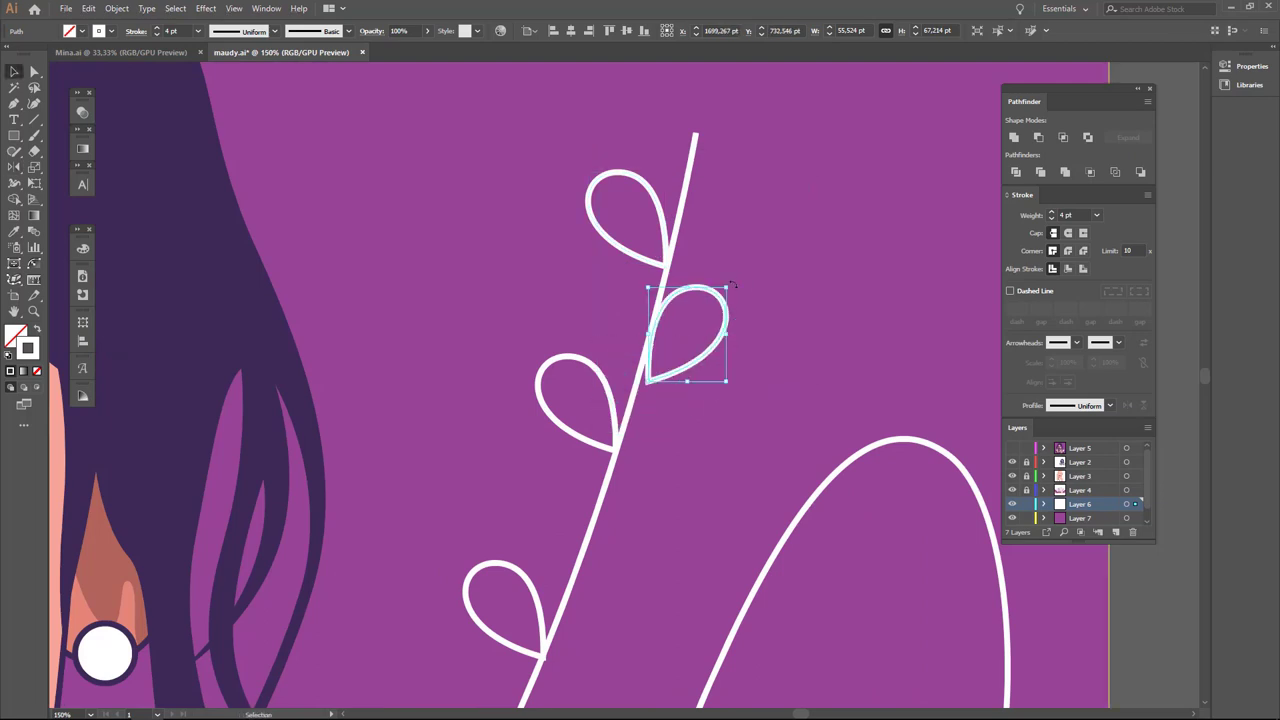
left_click_drag(742, 330, 742, 331)
left_click_drag(693, 408, 708, 303)
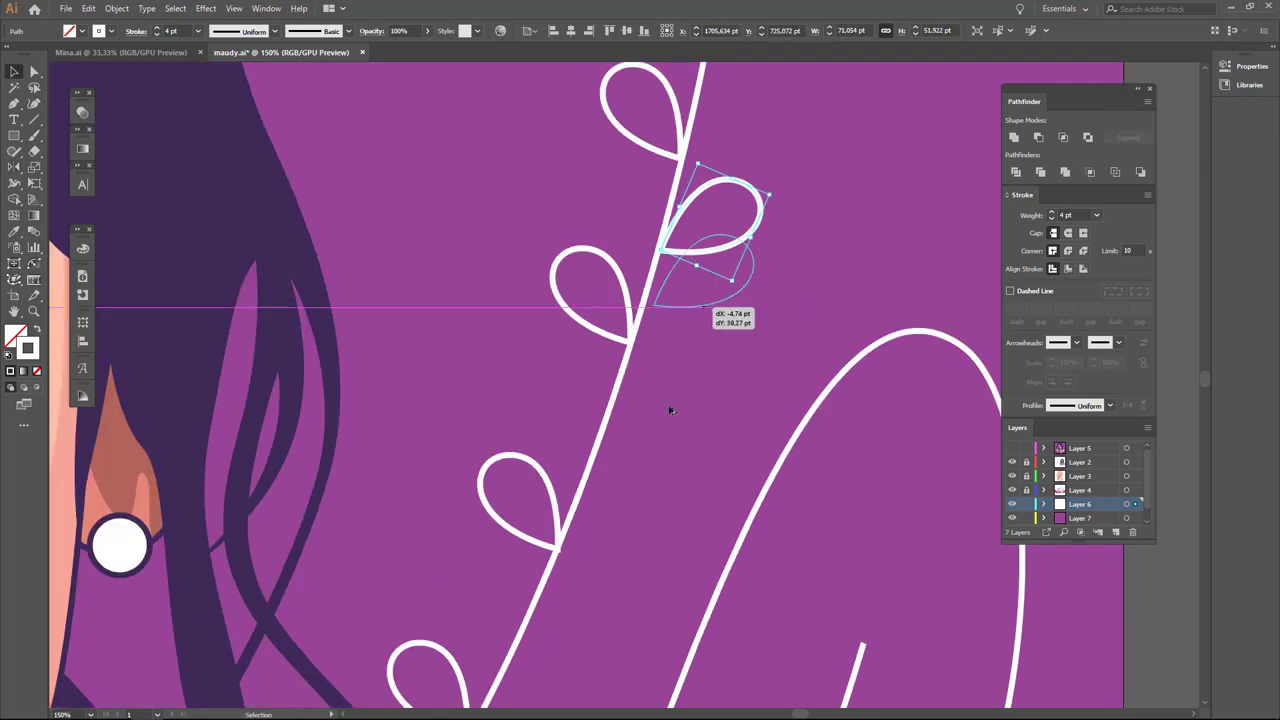
mouse_move(670, 410)
left_mouse_down()
mouse_move(634, 451)
mouse_move(690, 303)
left_mouse_up()
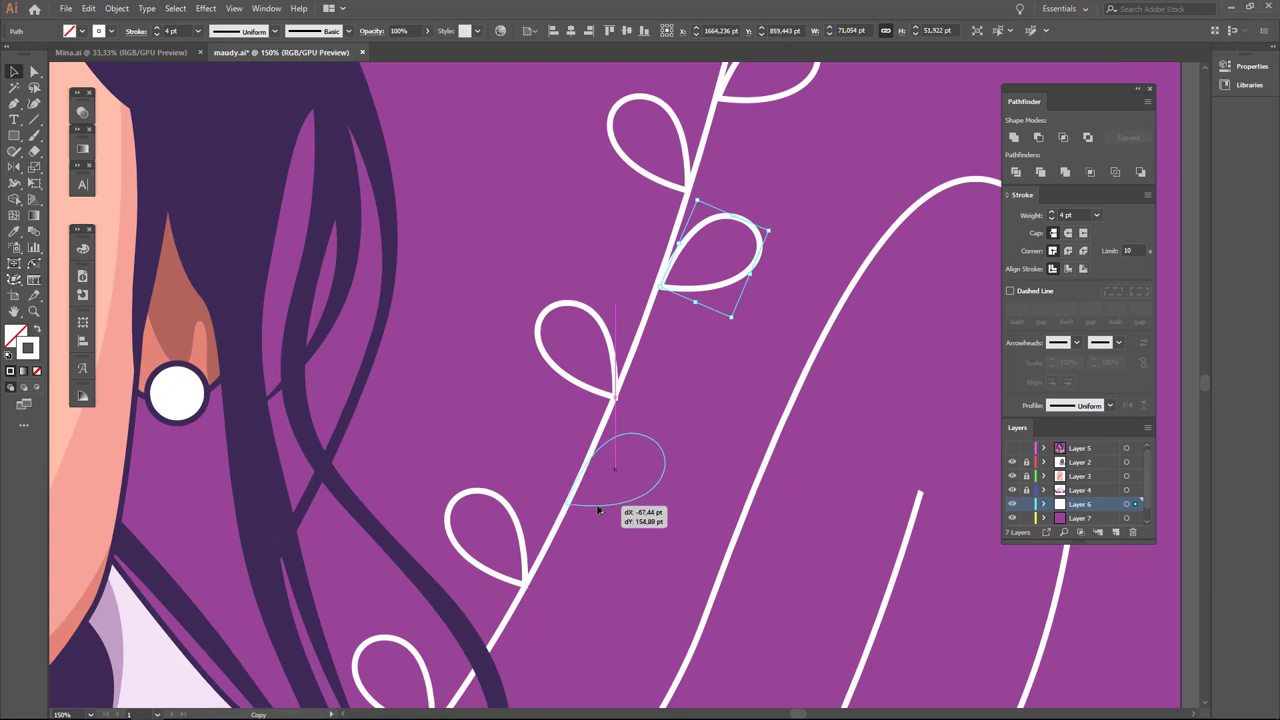
left_click_drag(598, 510, 733, 213)
left_click_drag(642, 383, 642, 383)
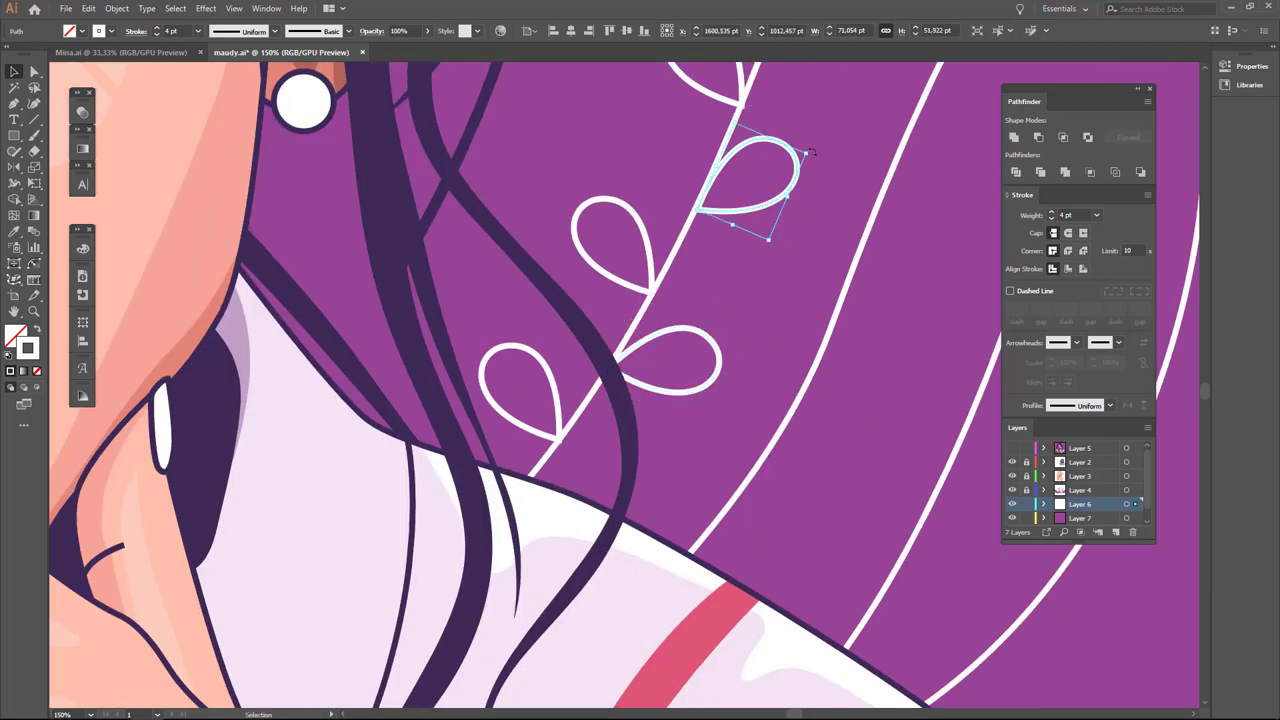
Fit the artboard in view and copy a leaf to cap the stem's top.
key("ctrl+0")
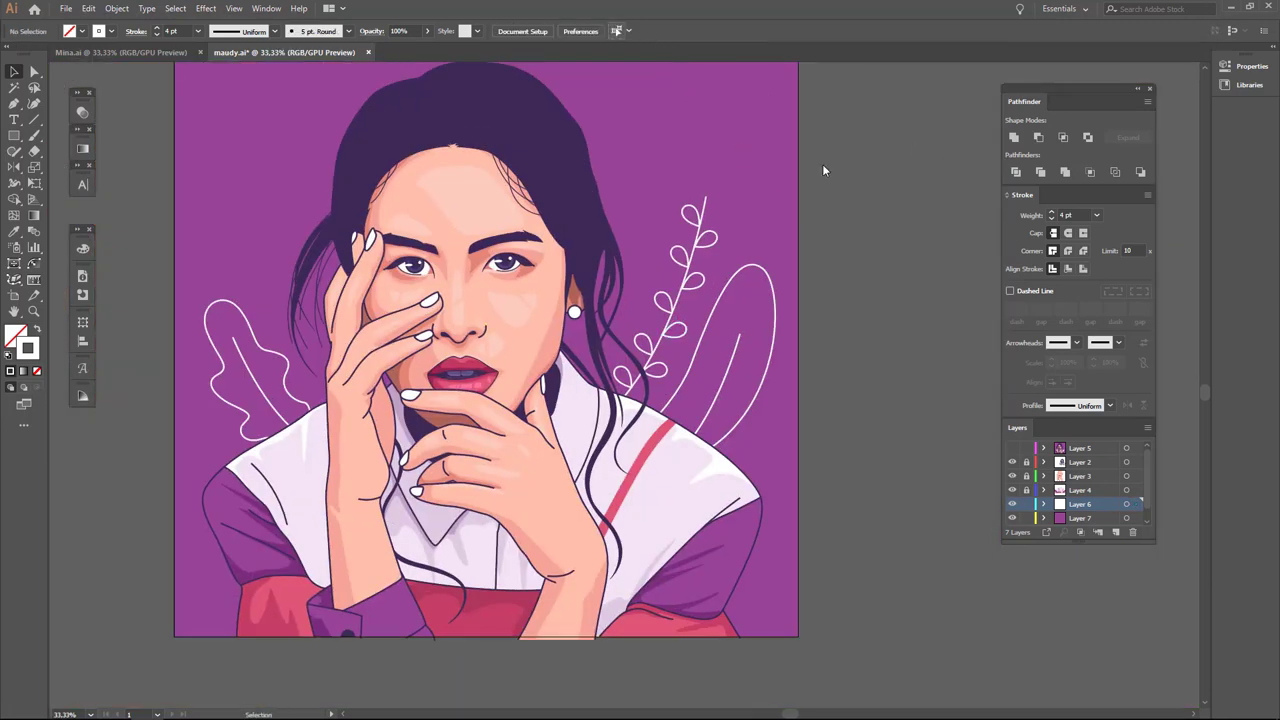
scroll(711, 177, "up", 5)
left_click(818, 472)
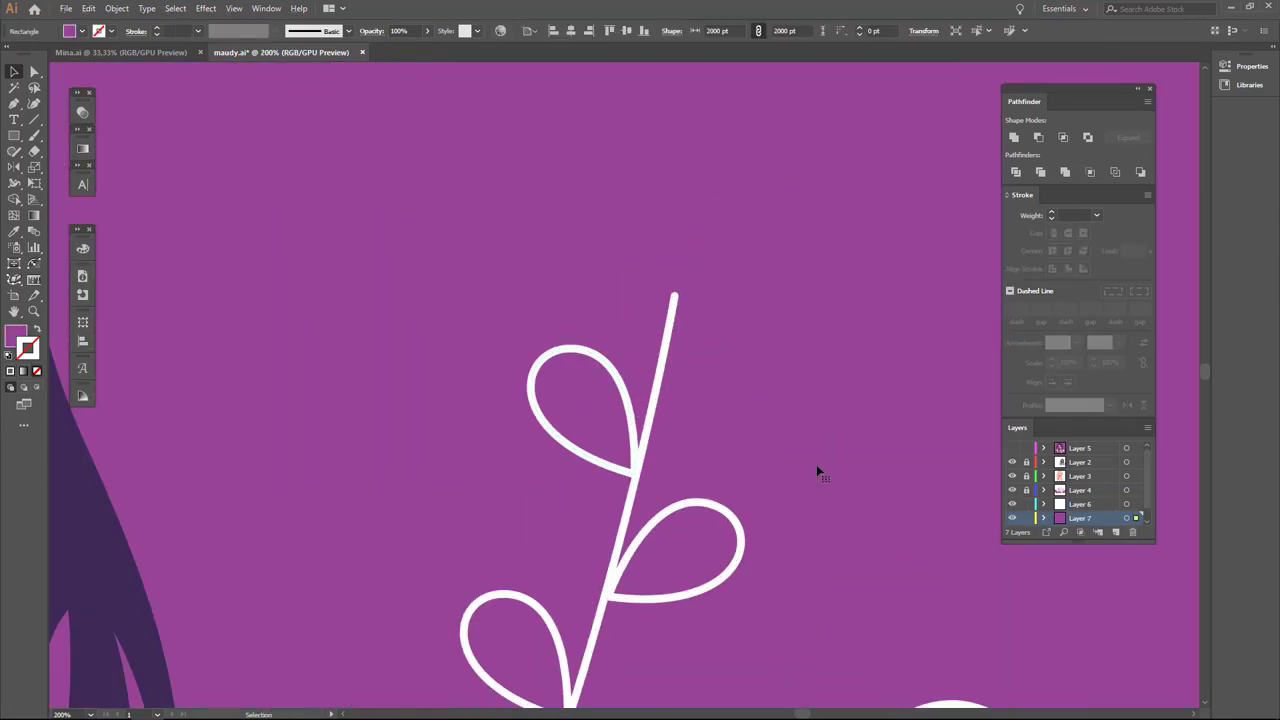
mouse_move(632, 357)
left_mouse_down()
mouse_move(671, 177)
mouse_move(685, 244)
left_mouse_up()
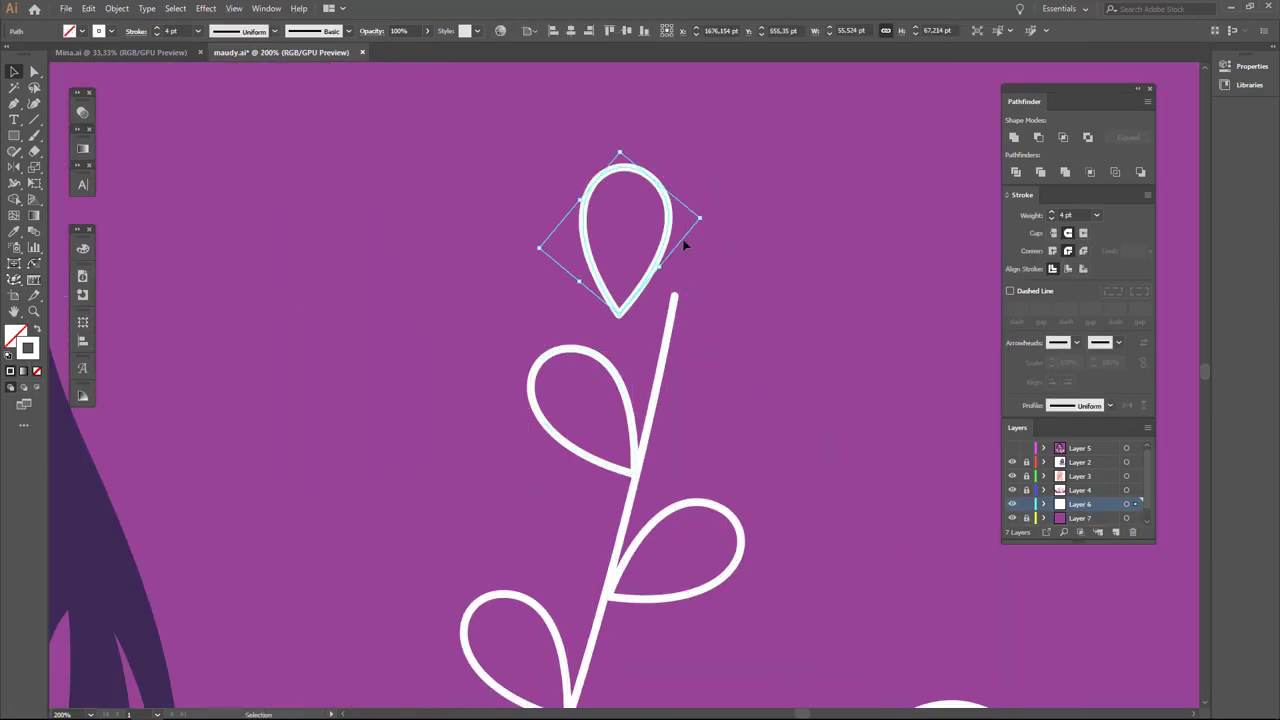
scroll(721, 228, "down", 5)
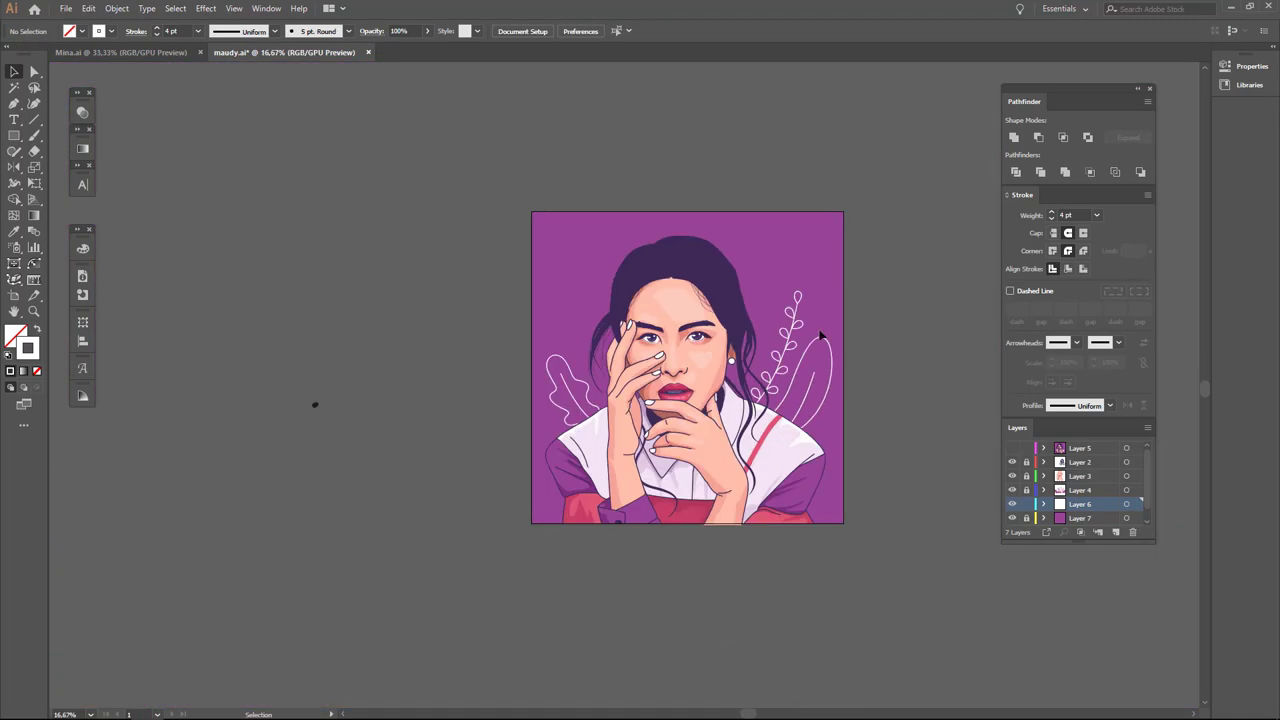
Reflect a copy of the leafy sprig to the left side of the portrait.
left_click(314, 400)
scroll(800, 340, "up", 2)
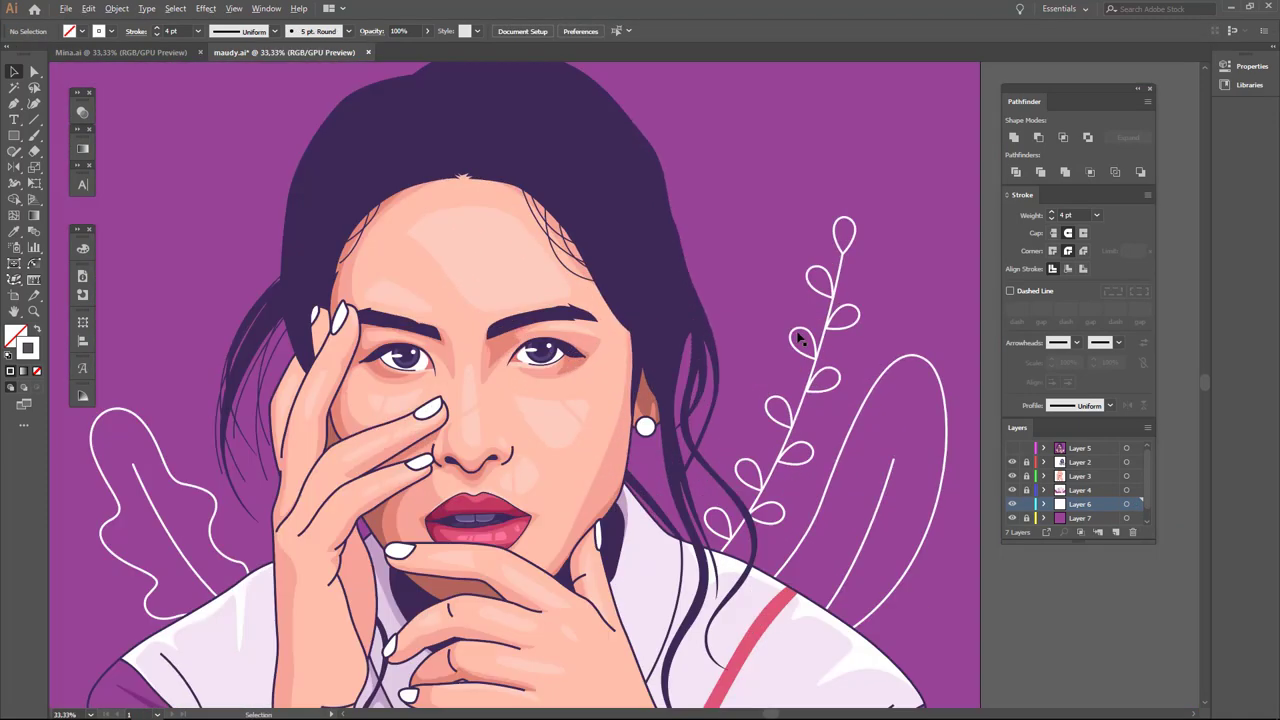
left_click(817, 459)
scroll(858, 380, "down", 1)
key("o")
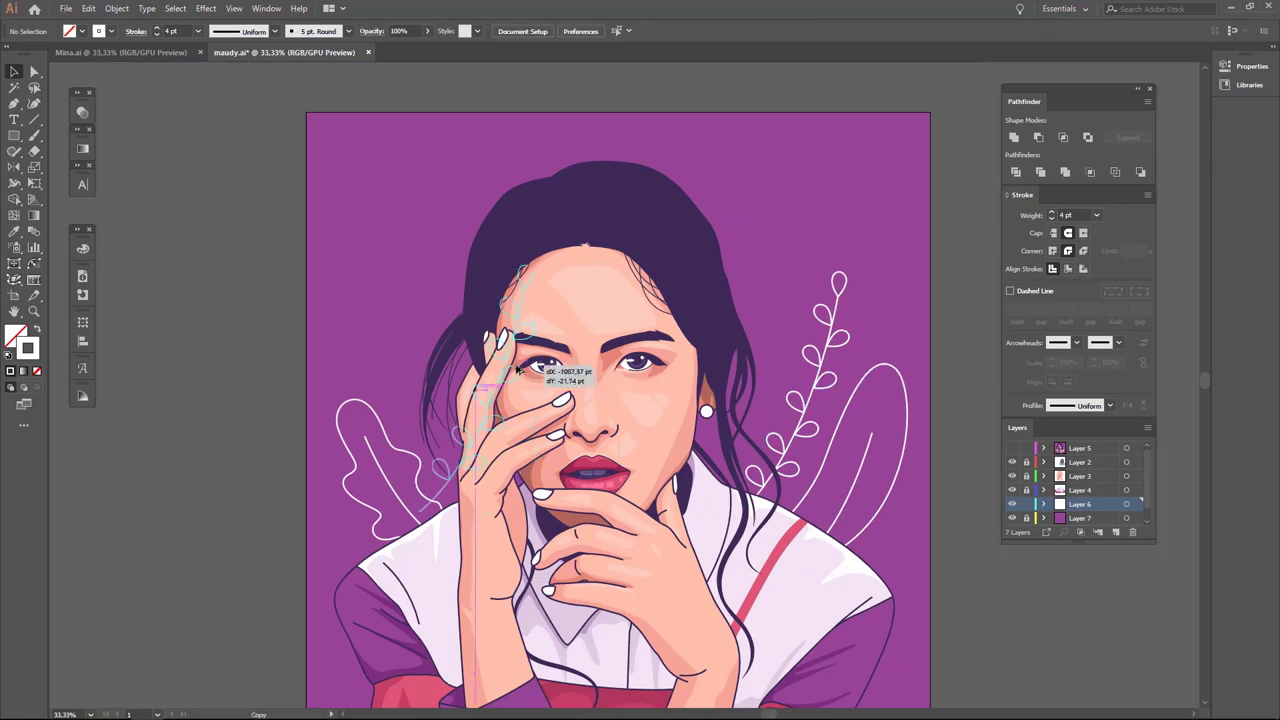
left_click_drag(545, 372, 518, 370)
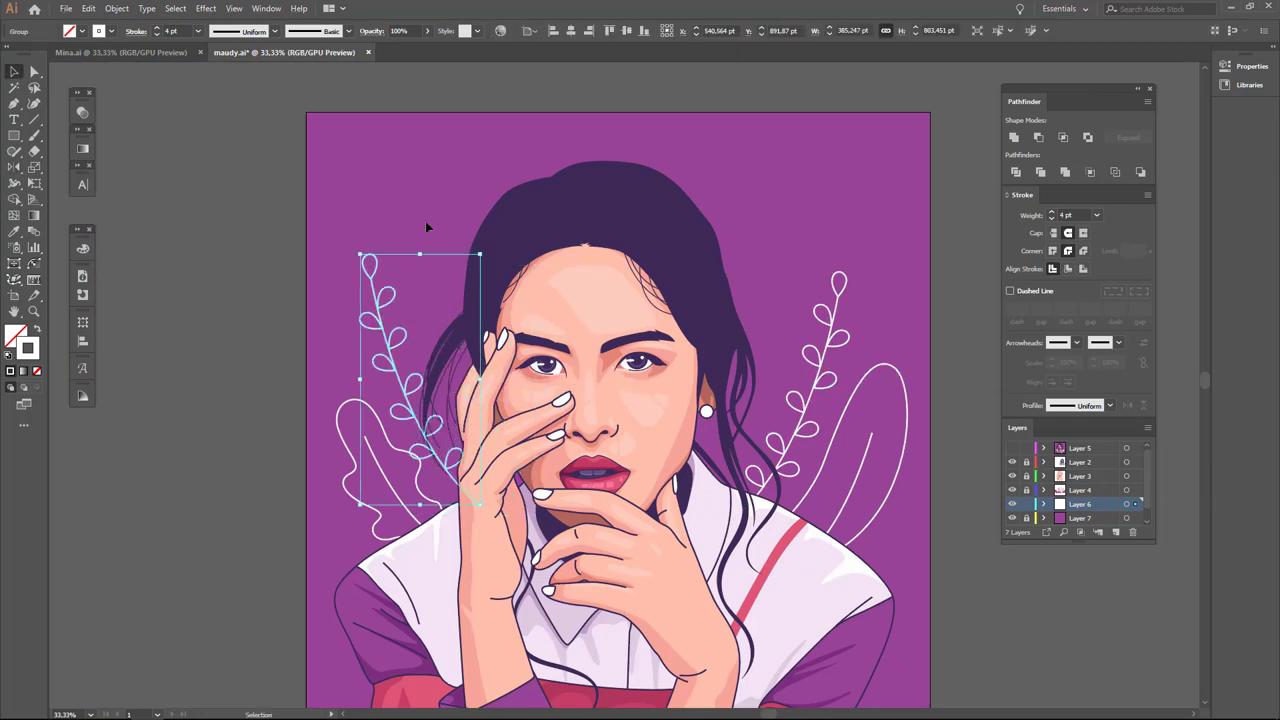
left_click_drag(420, 352, 371, 334)
scroll(425, 401, "up", 1)
left_click(407, 487)
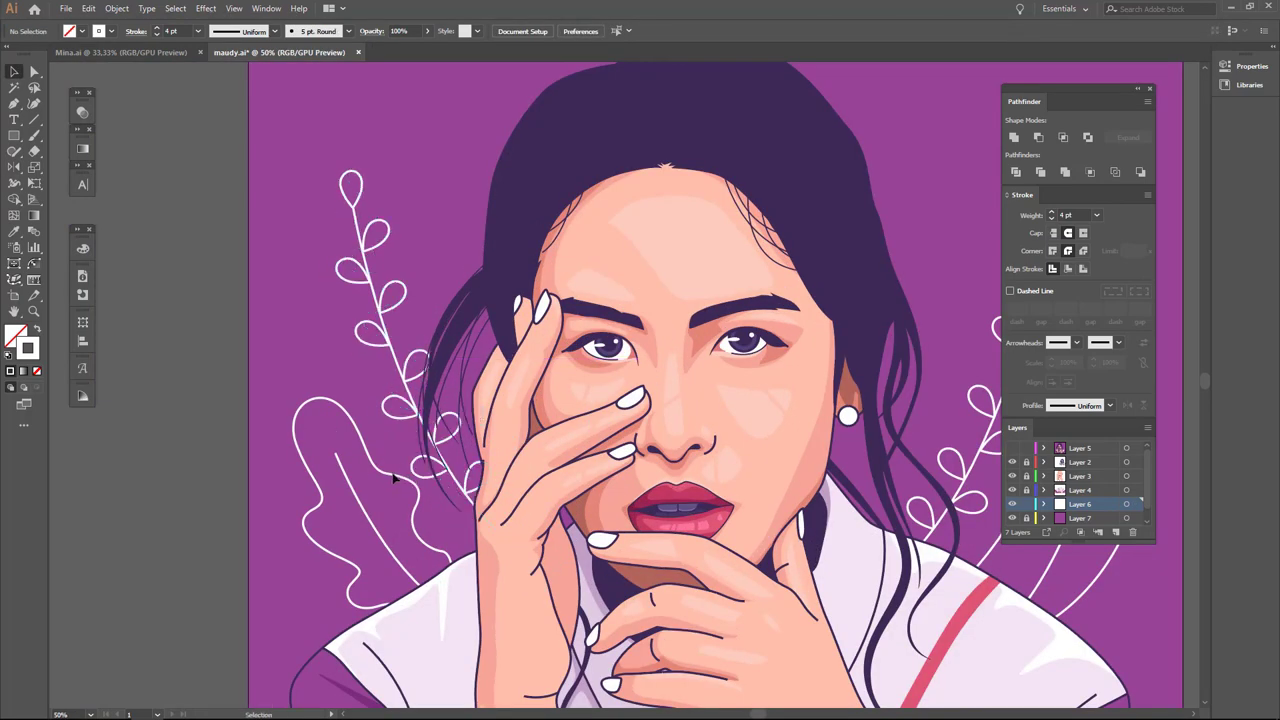
Tilt and shift the left leaf outline up and to the left.
scroll(414, 400, "down", 1)
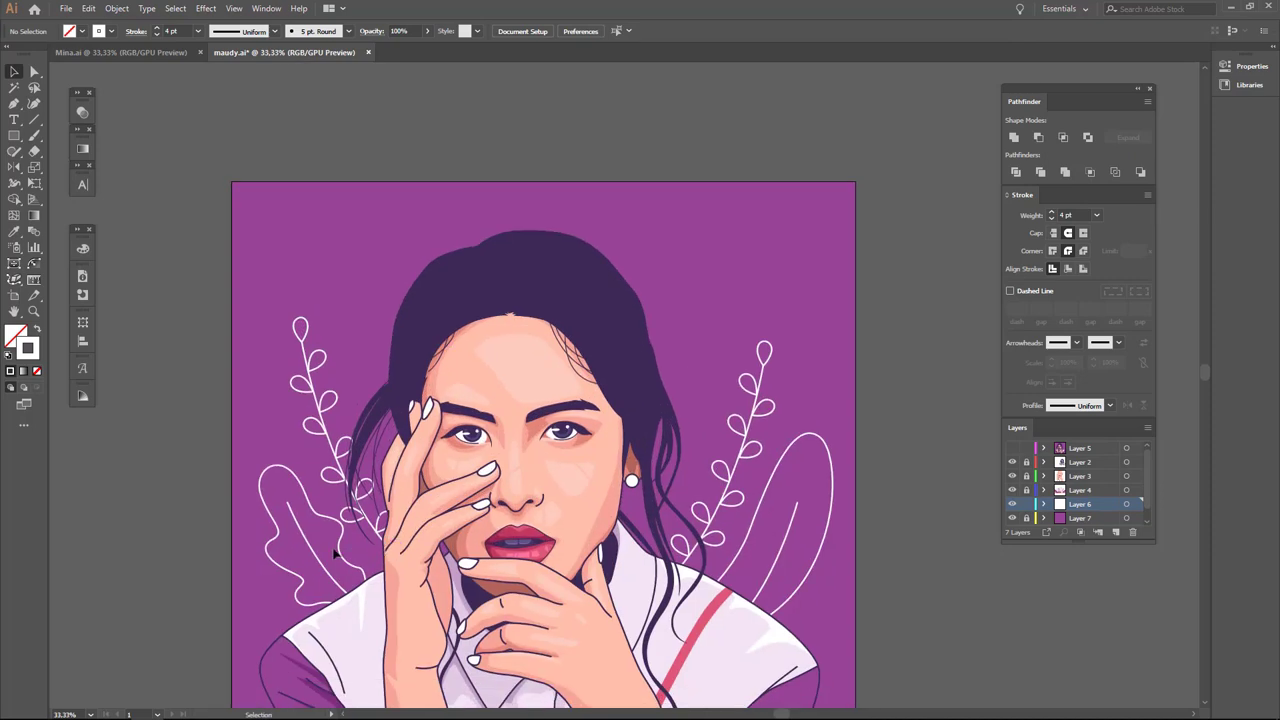
left_click_drag(334, 553, 318, 494)
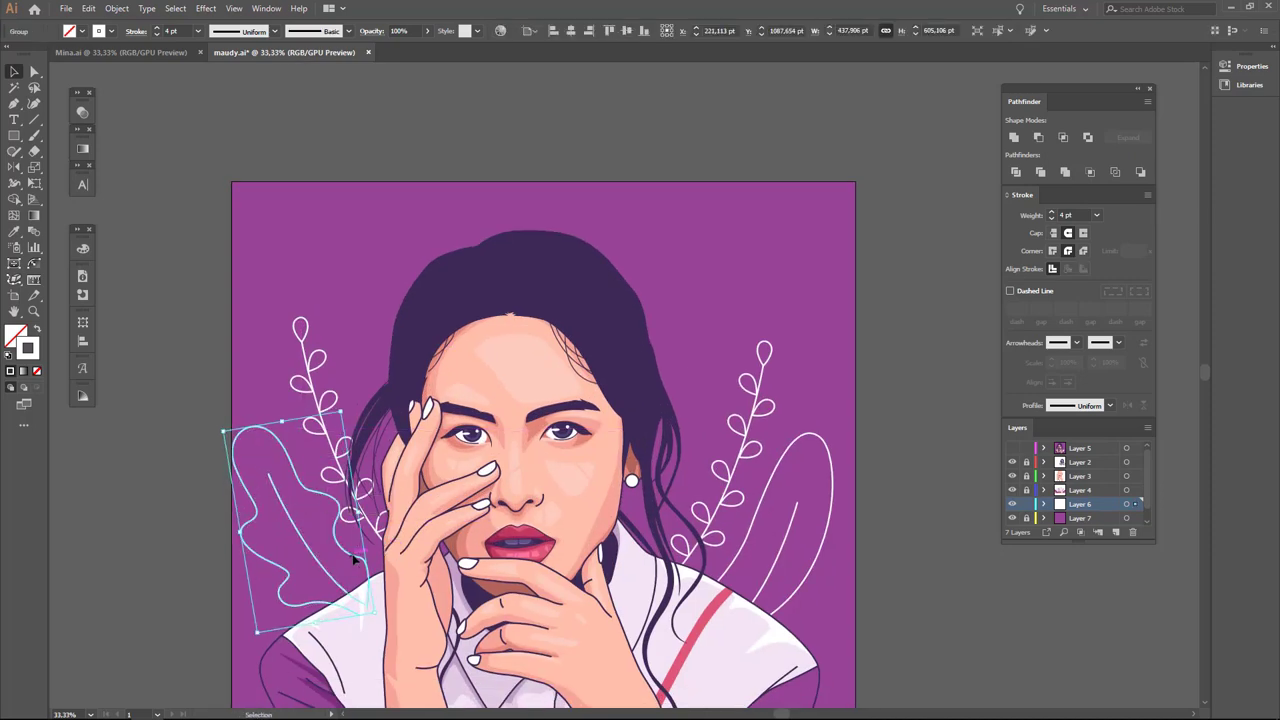
left_click_drag(353, 560, 350, 556)
scroll(660, 417, "down", 1)
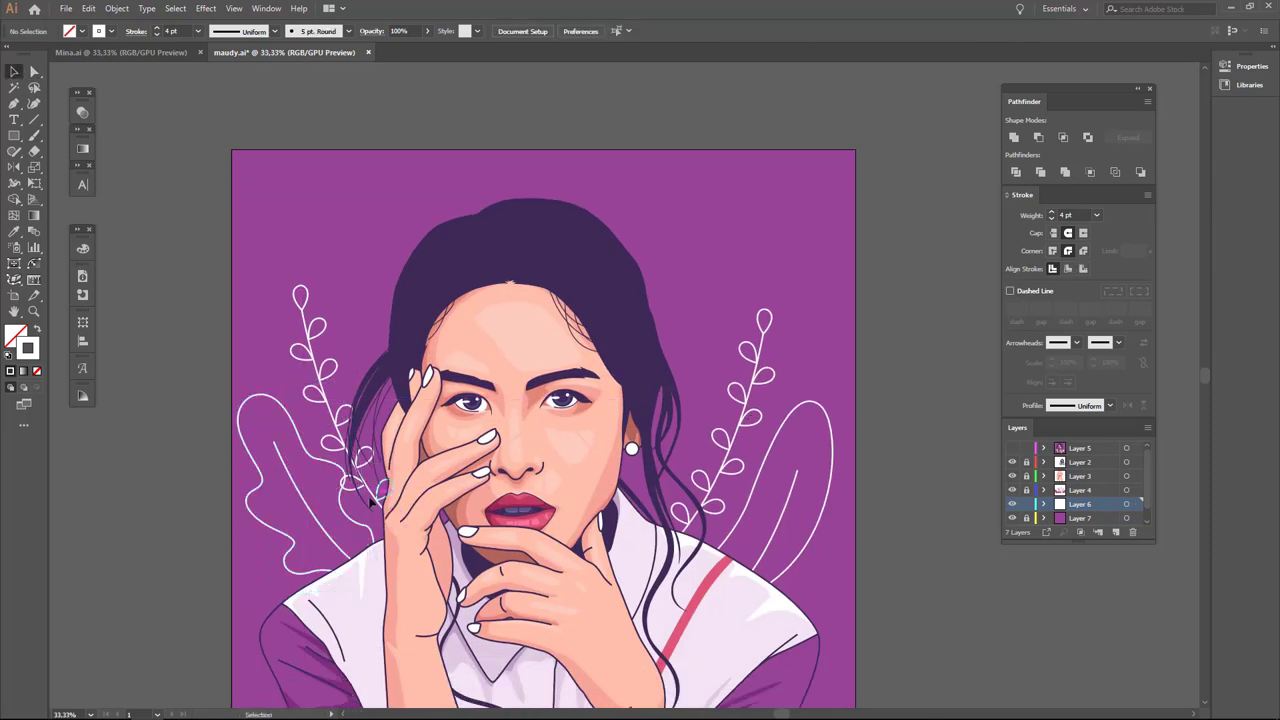
Zoom in and pen a curved line near the hair.
key("ctrl+equal")
key("p")
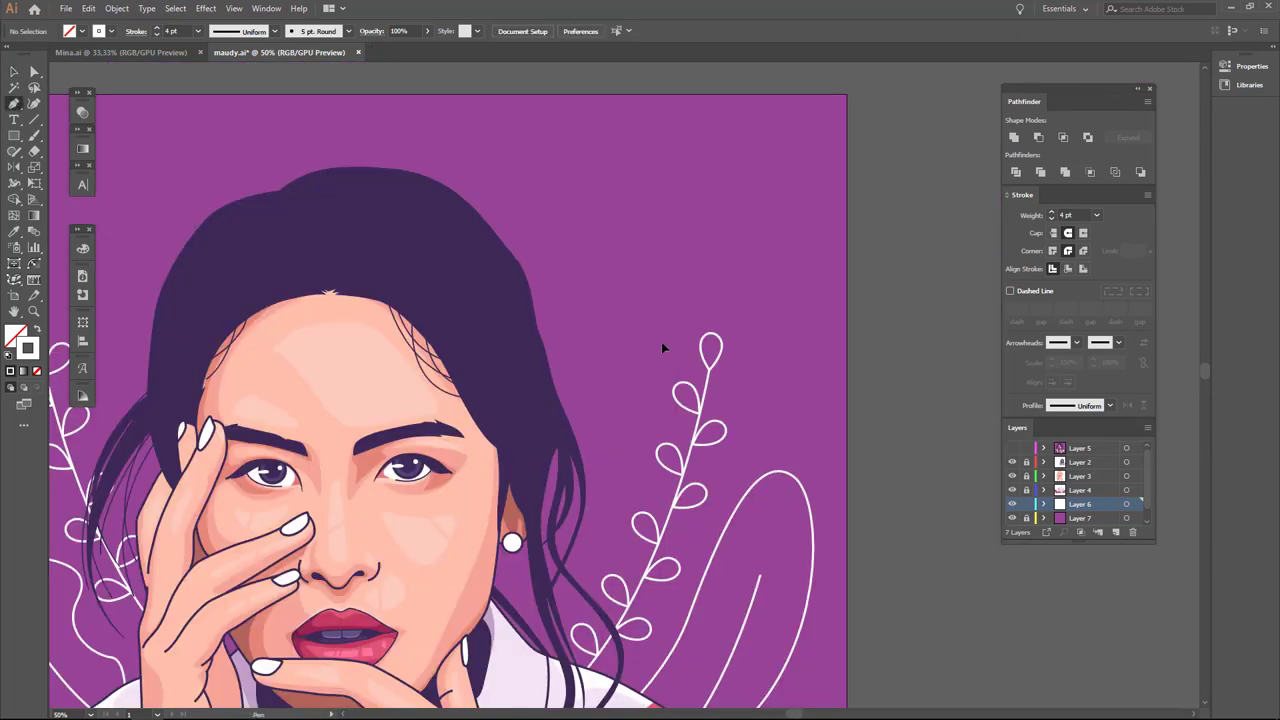
key("ctrl+equal")
key("ctrl+equal")
left_click(663, 240)
left_click_drag(431, 492, 517, 405)
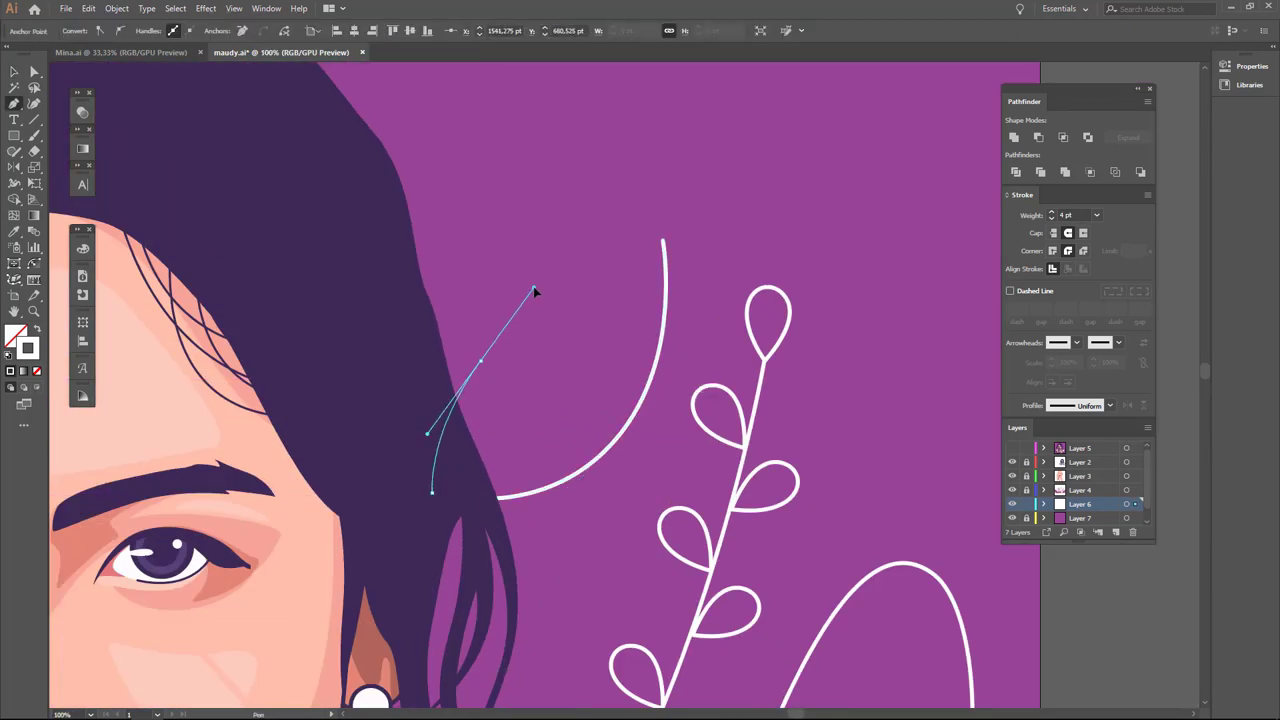
scroll(453, 487, "down", 5)
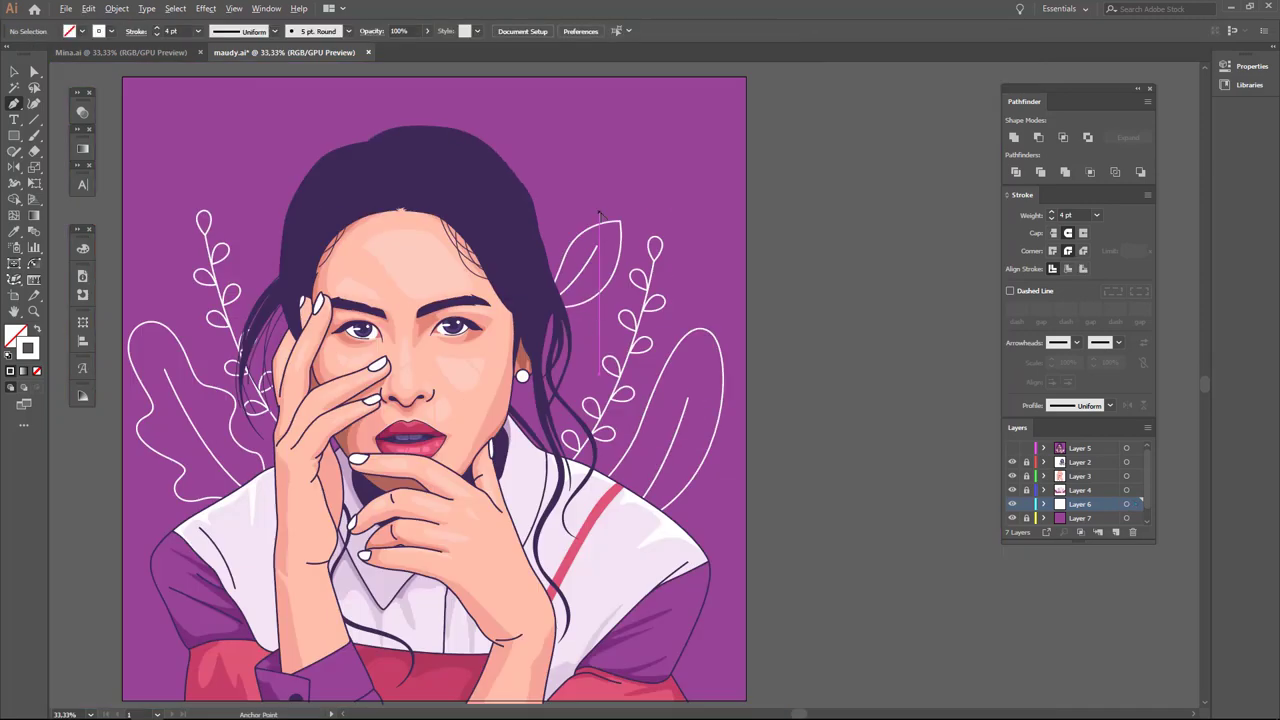
scroll(600, 229, "up", 3)
scroll(757, 232, "down", 1)
Pen a small leaf outline with a centre vein near the top right.
left_click(752, 214)
mouse_move(800, 314)
left_mouse_down()
mouse_move(837, 329)
mouse_move(783, 366)
left_mouse_up()
scroll(815, 315, "up", 2)
left_click(713, 143)
left_click(729, 177)
key("Escape")
scroll(797, 388, "down", 5)
scroll(650, 380, "up", 2)
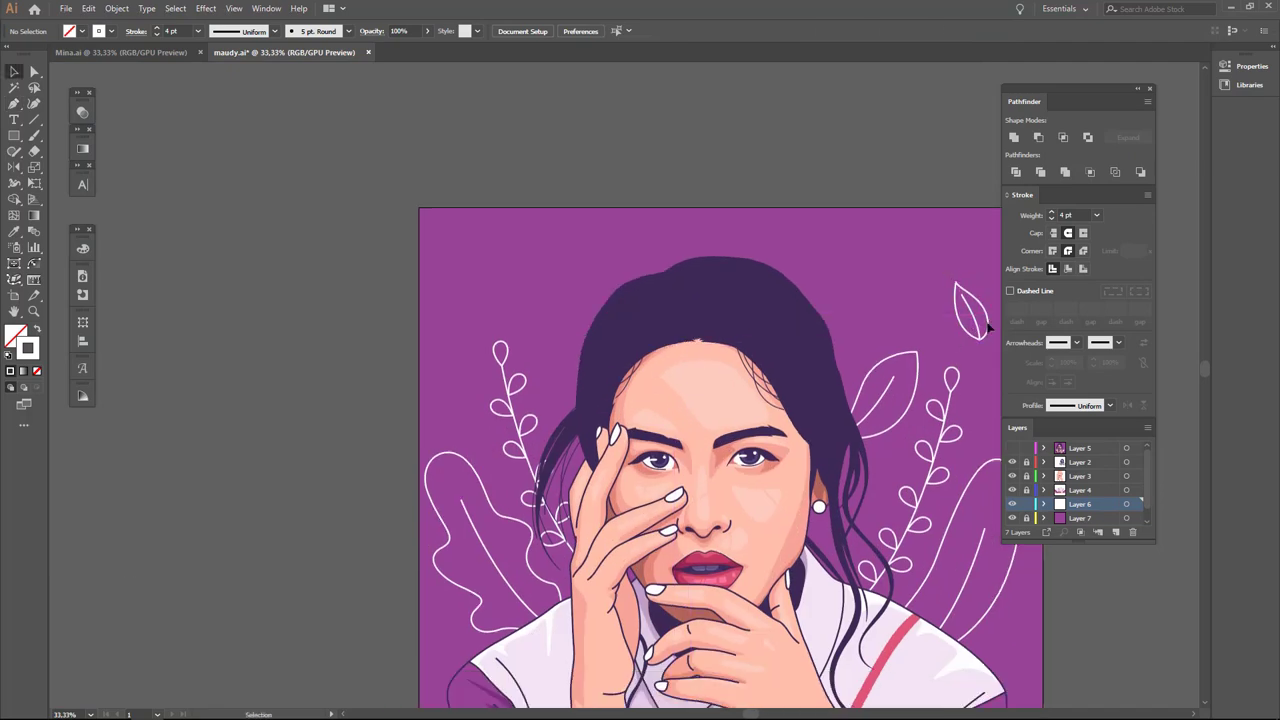
Reflect a copy of the small leaf and settle it in the top-left corner.
key("o")
mouse_move(978, 318)
left_mouse_down("alt")
mouse_move(537, 290)
mouse_move(585, 280)
left_mouse_up("alt")
key("ctrl+shift+a")
left_click_drag(884, 404, 581, 360)
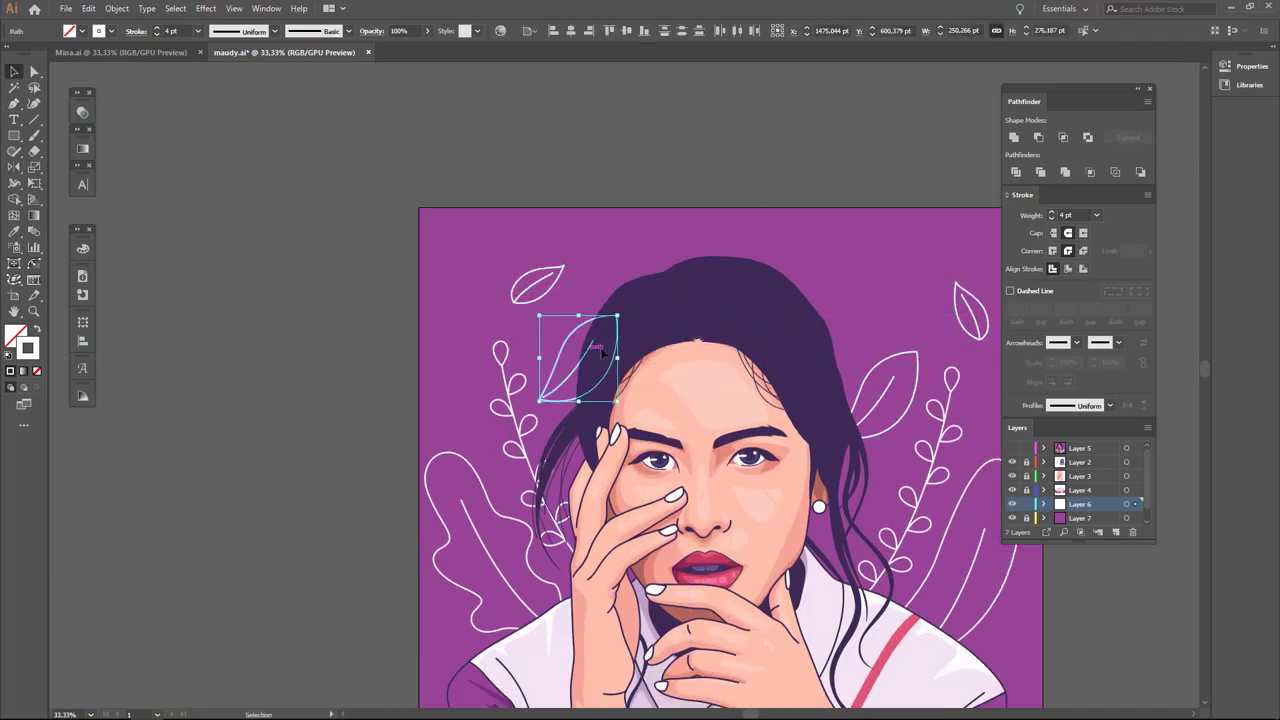
scroll(598, 340, "up", 3, "alt")
left_click_drag(554, 306, 494, 274)
scroll(494, 274, "down", 1, "alt")
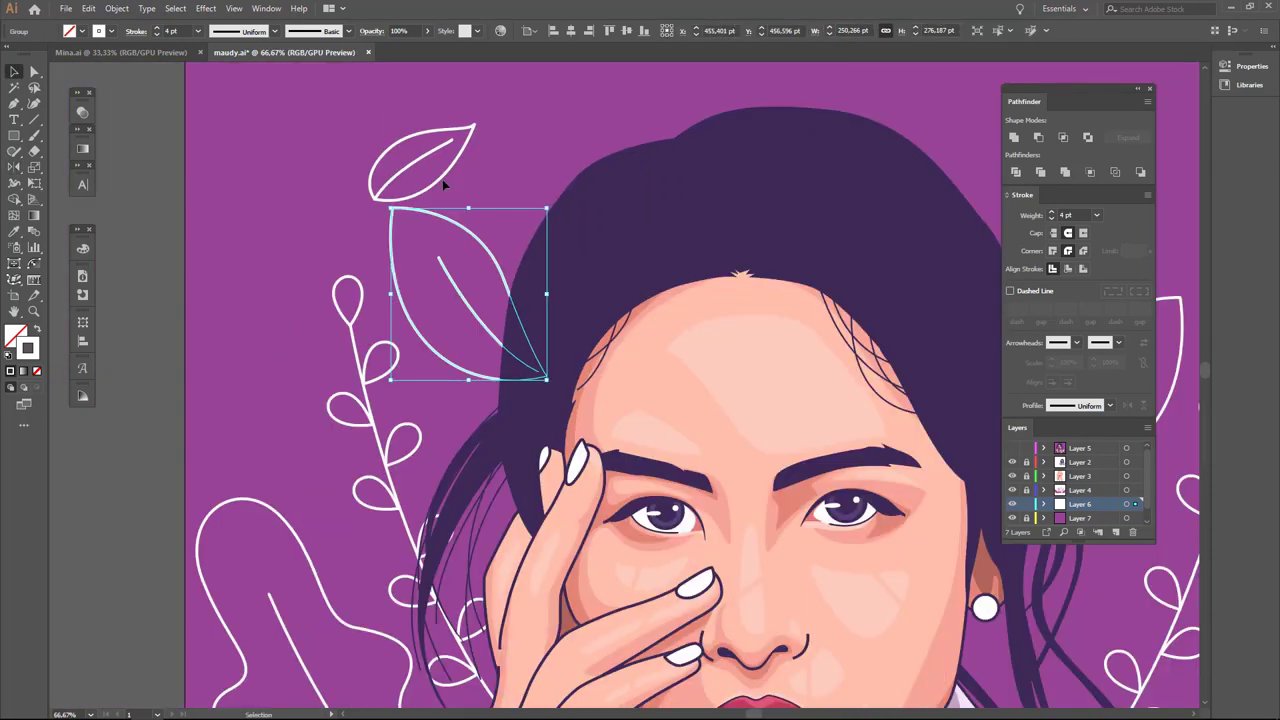
left_click_drag(442, 179, 508, 164)
scroll(508, 164, "down", 5, "alt")
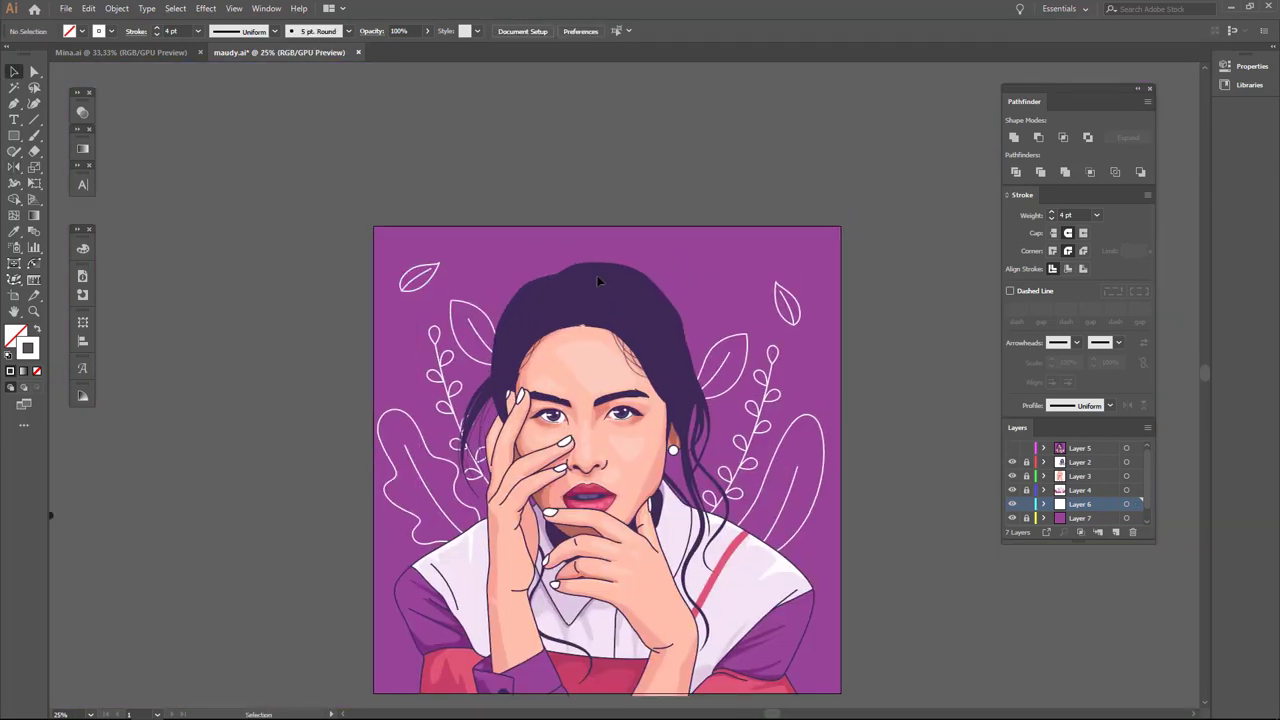
Paint a short Paintbrush stroke beside the top-left leaf.
key("b")
scroll(568, 282, "up", 2, "alt")
left_click_drag(568, 282, 559, 302)
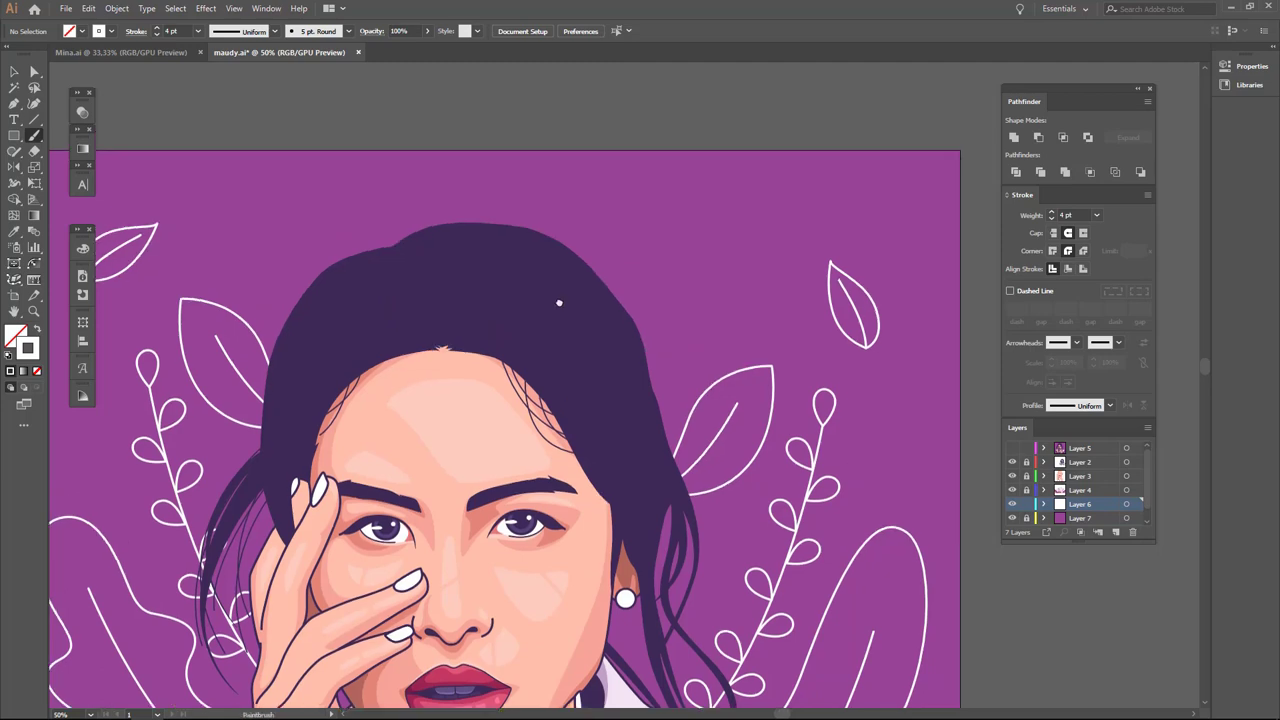
scroll(703, 297, "down", 2, "alt")
key("v")
scroll(709, 476, "up", 1, "alt")
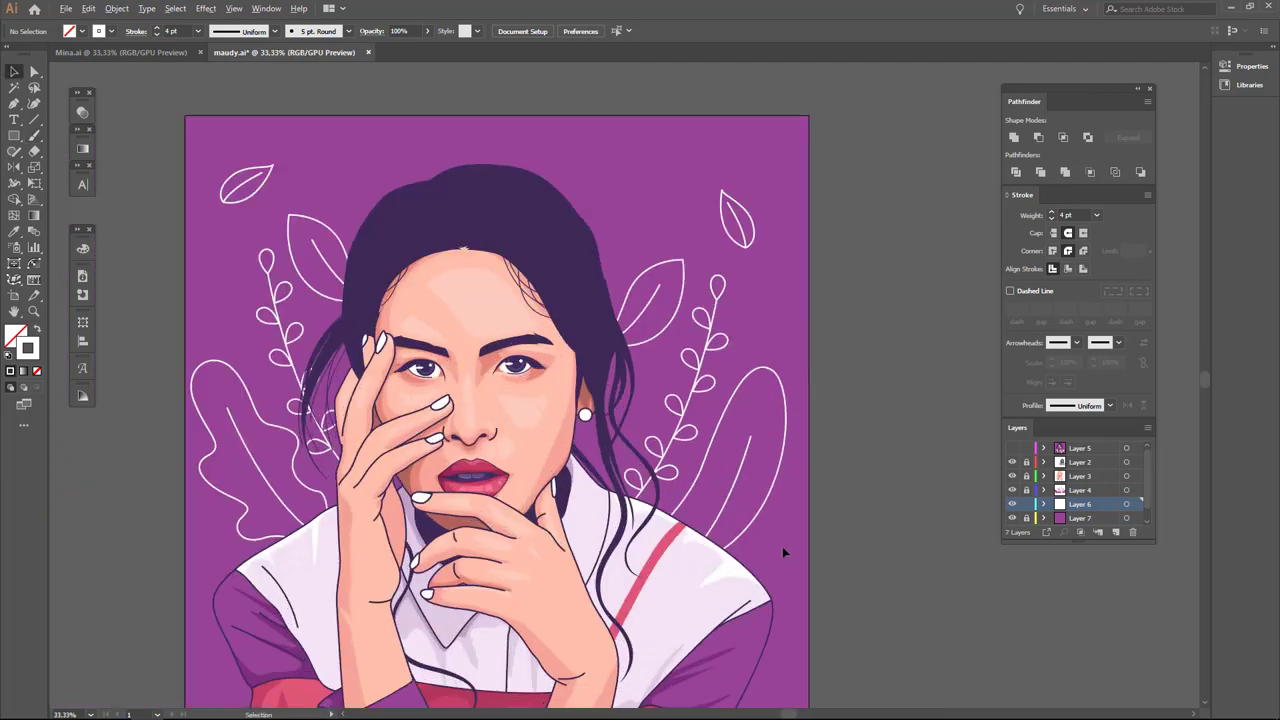
Pen a large wavy leaf outline rising from the pink stripe on the right.
key("p")
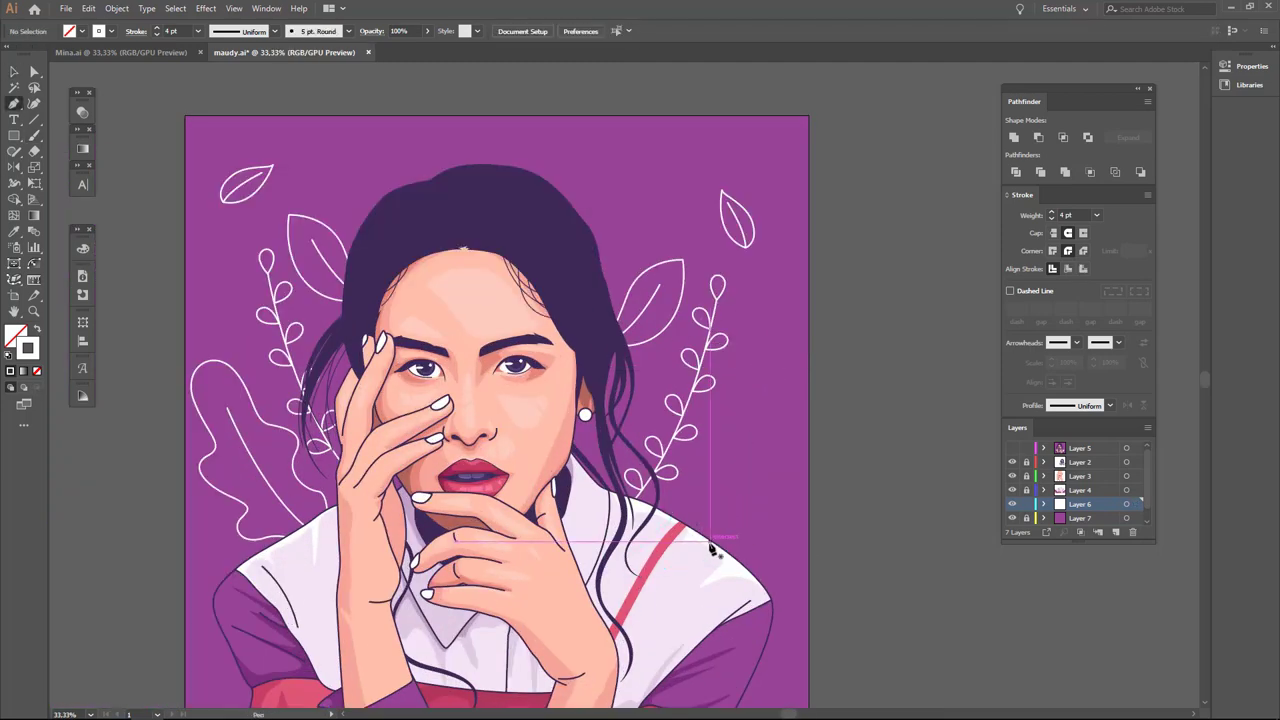
scroll(680, 550, "up", 1, "alt")
left_click_drag(663, 558, 735, 445)
left_click_drag(737, 491, 760, 500)
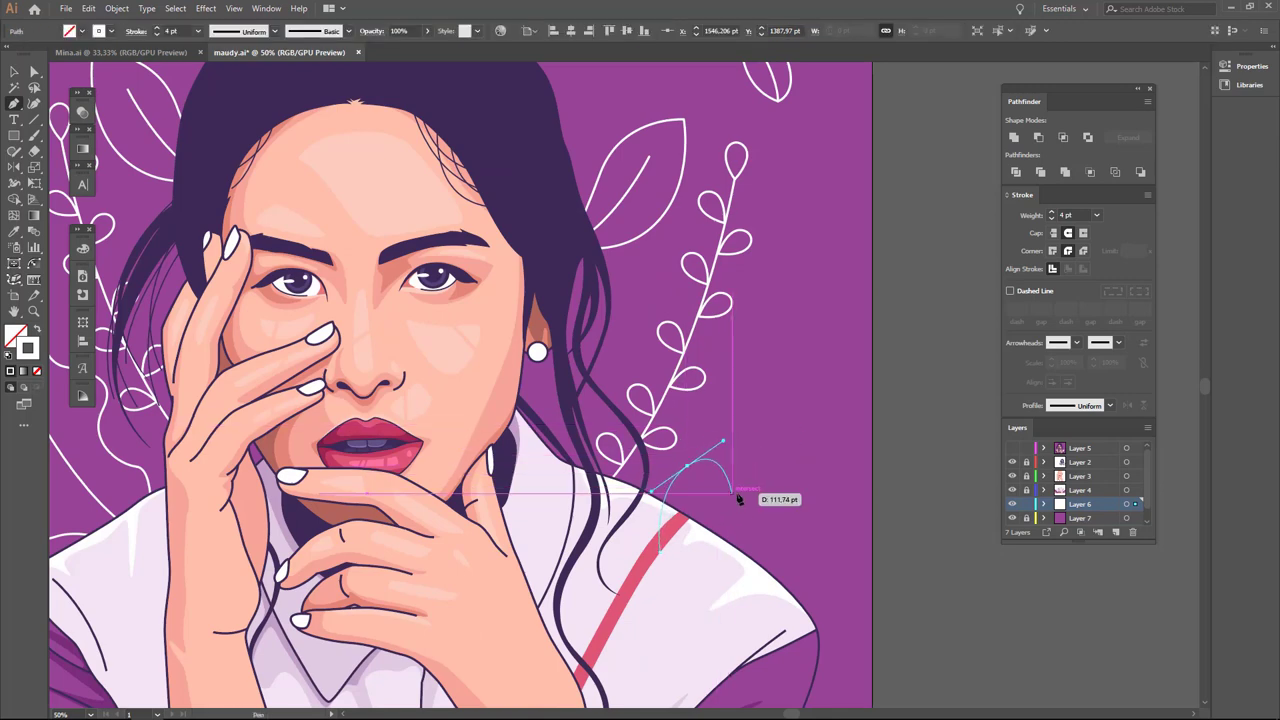
mouse_move(755, 405)
left_mouse_down()
mouse_move(810, 393)
mouse_move(808, 315)
left_mouse_up()
left_click_drag(882, 285, 808, 531)
scroll(808, 531, "down", 2)
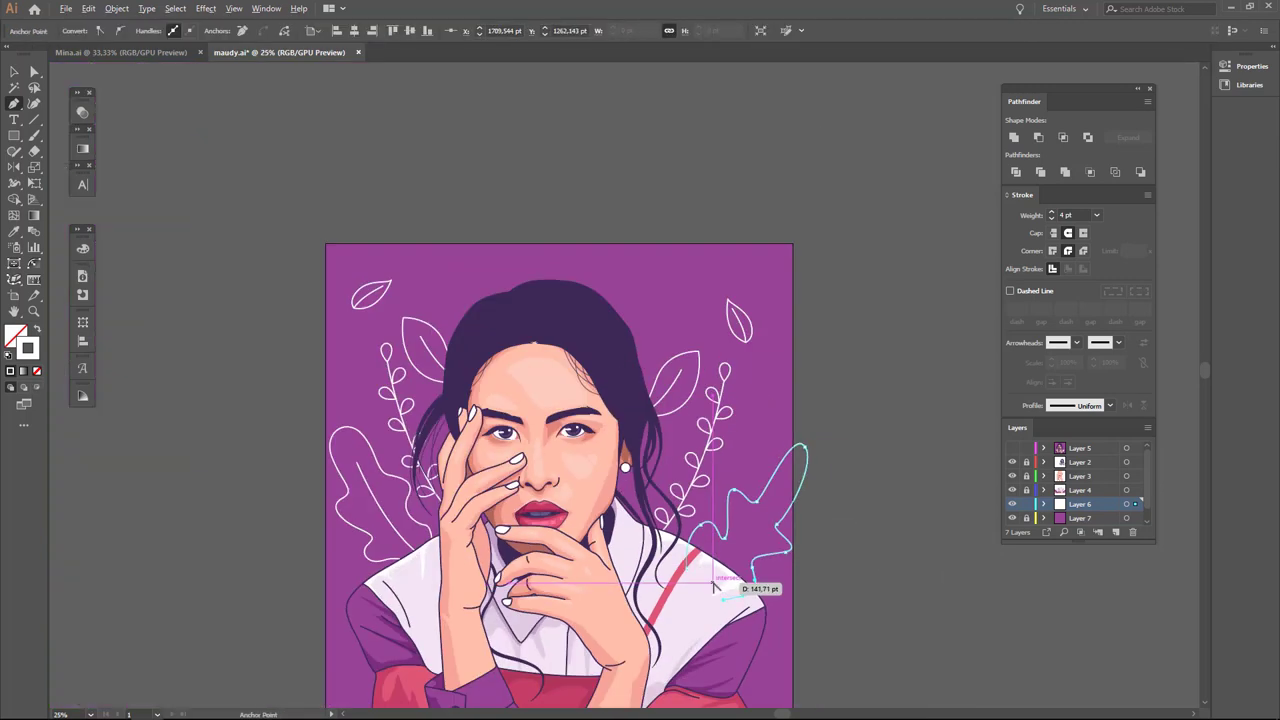
scroll(708, 514, "up", 2)
scroll(757, 560, "down", 2)
scroll(753, 540, "up", 3)
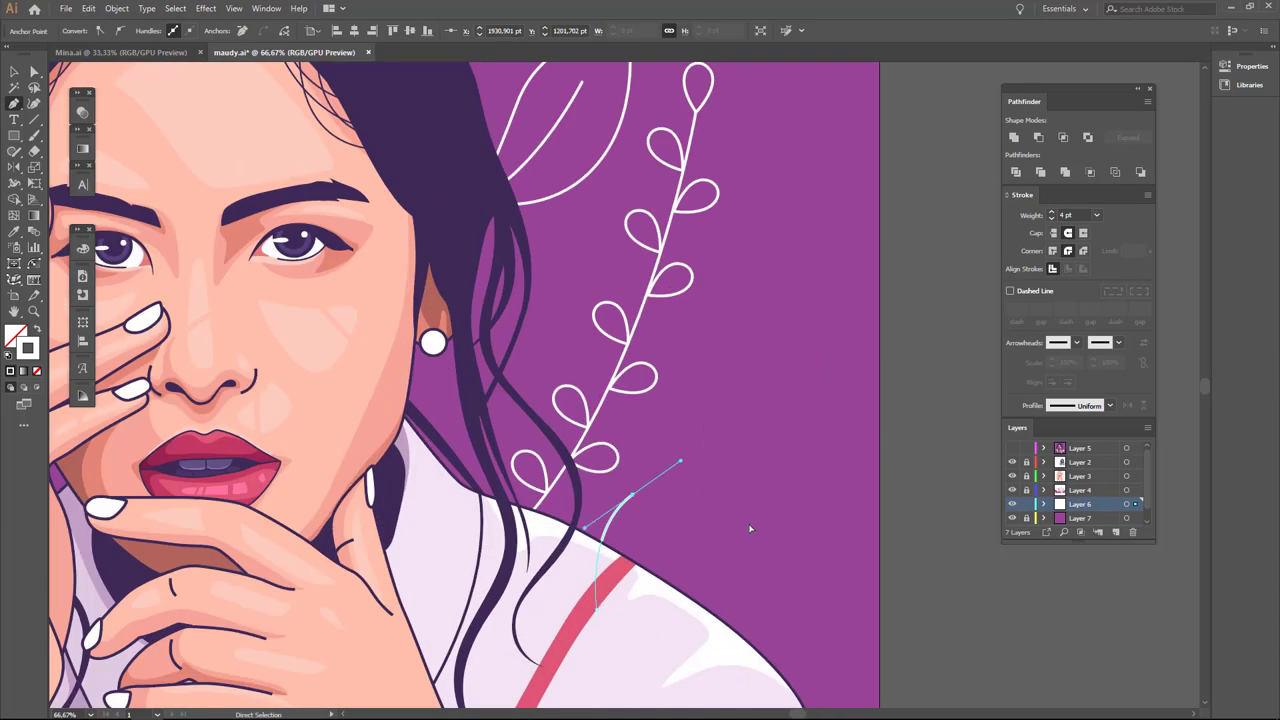
scroll(750, 528, "down", 3)
Reflect the right-hand leaf group and deselect it.
key("o")
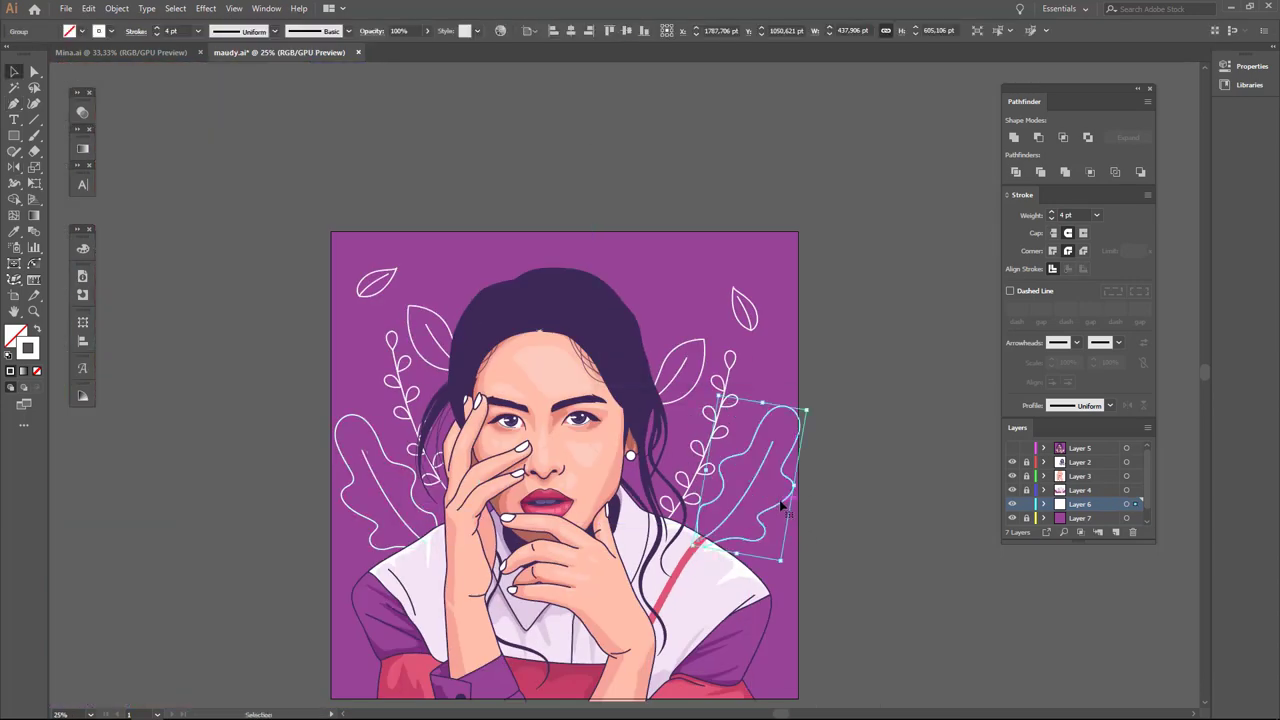
scroll(821, 423, "down", 1)
left_click(812, 432)
scroll(812, 432, "up", 1)
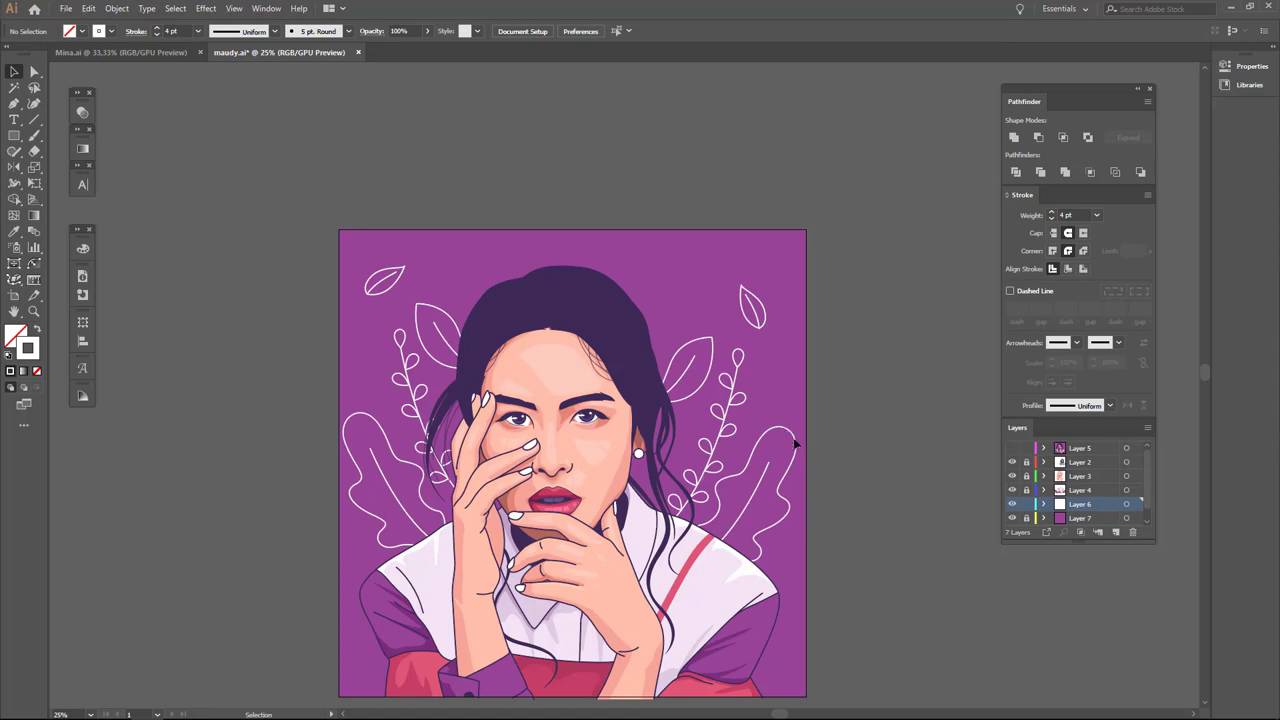
Undo the last stroke and paint a short zigzag squiggle above the head.
key("b")
scroll(703, 314, "up", 2)
key("ctrl+z")
scroll(705, 344, "up", 1)
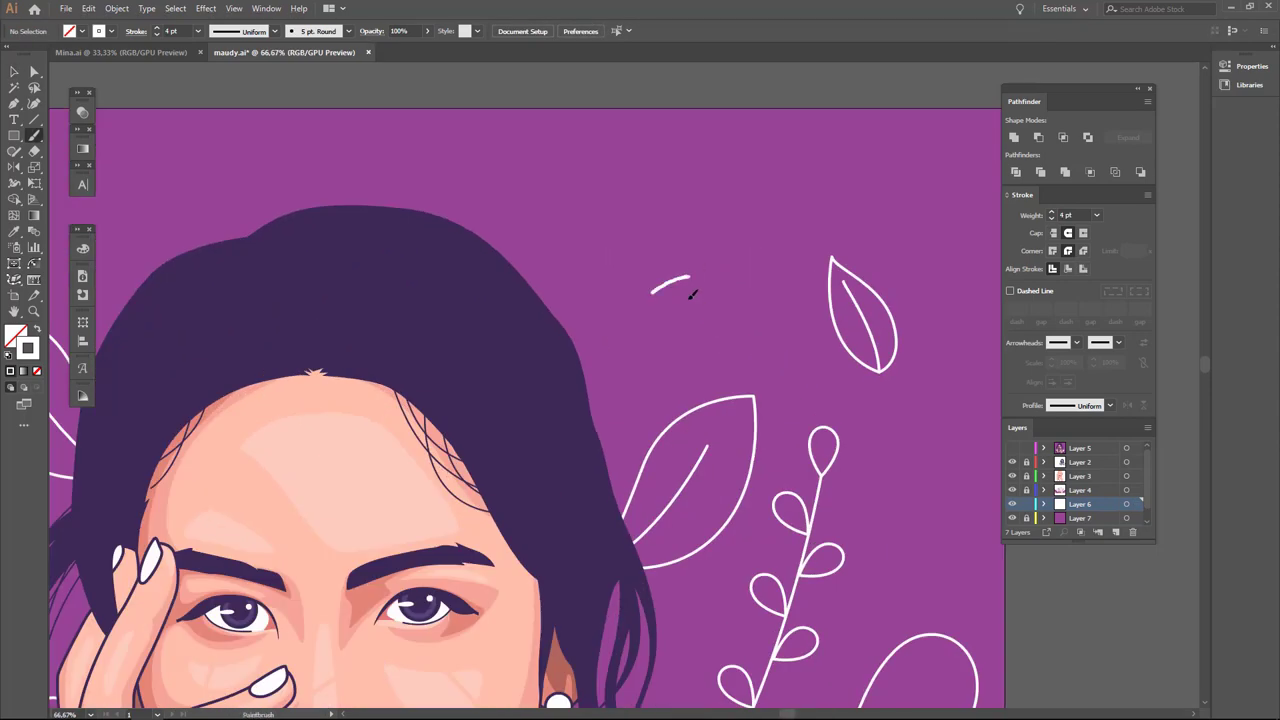
left_click_drag(662, 285, 740, 330)
scroll(662, 402, "down", 3)
scroll(662, 402, "up", 1)
scroll(662, 402, "down", 1)
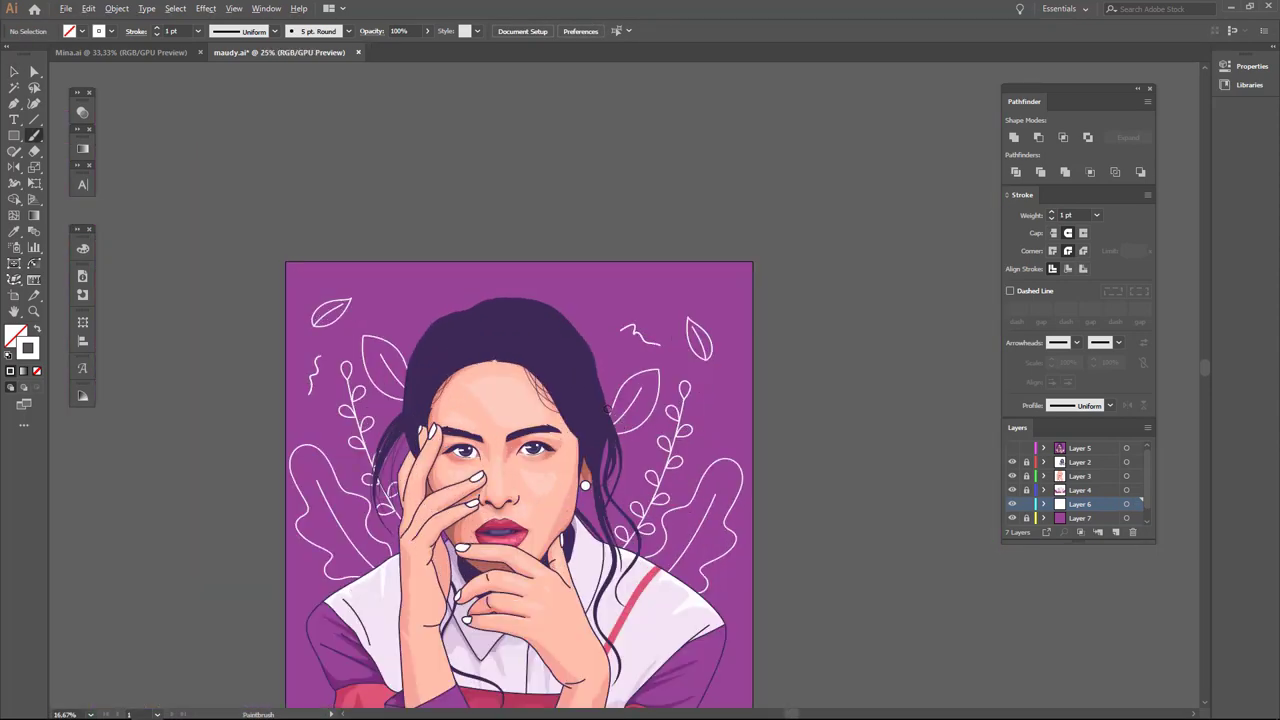
scroll(640, 455, "up", 2)
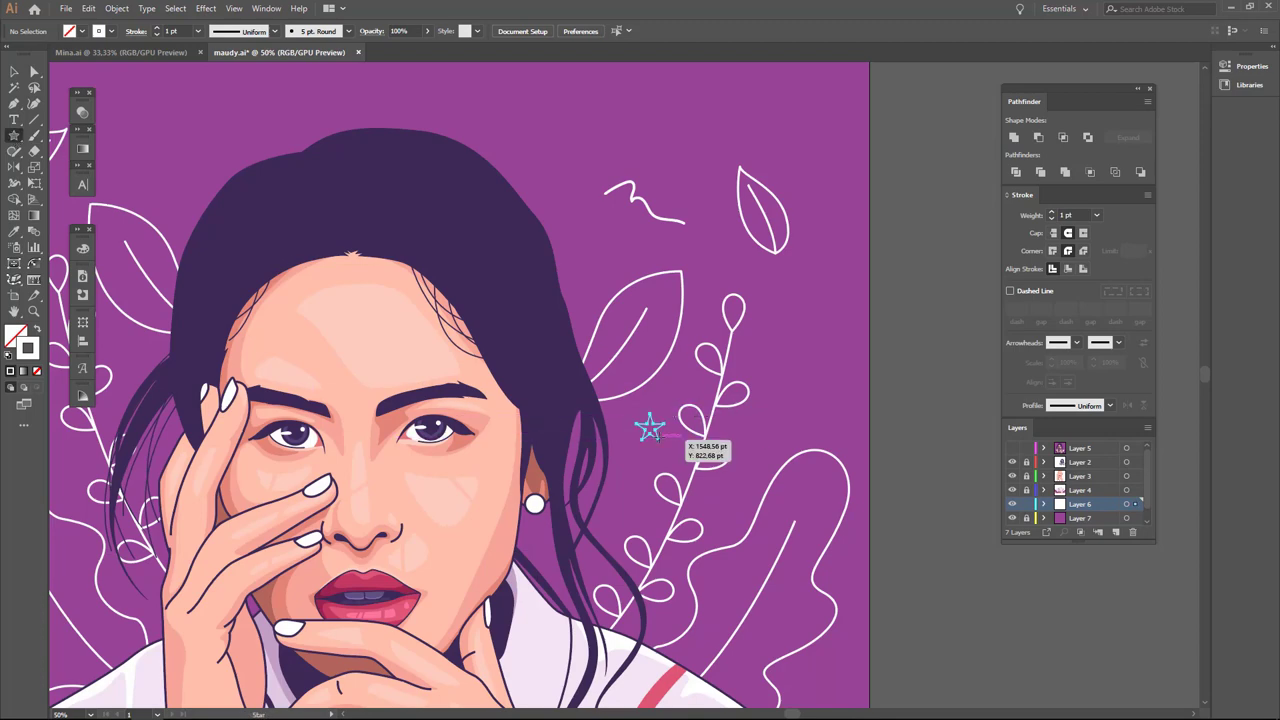
Alt-drag a copy of the outlined star to the upper left.
key("v")
scroll(650, 428, "down", 1)
left_click_drag(652, 430, 335, 255)
scroll(551, 200, "down", 2)
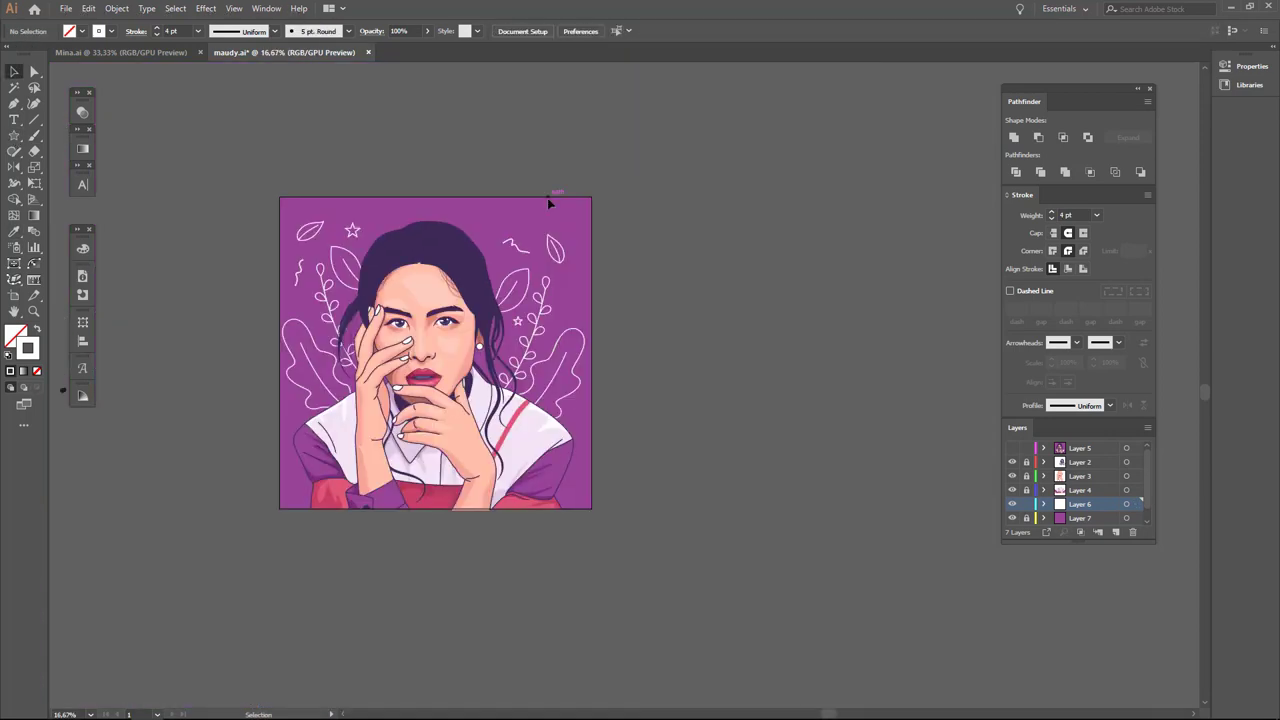
scroll(200, 250, "up", 2)
scroll(200, 250, "down", 1)
scroll(468, 285, "up", 2)
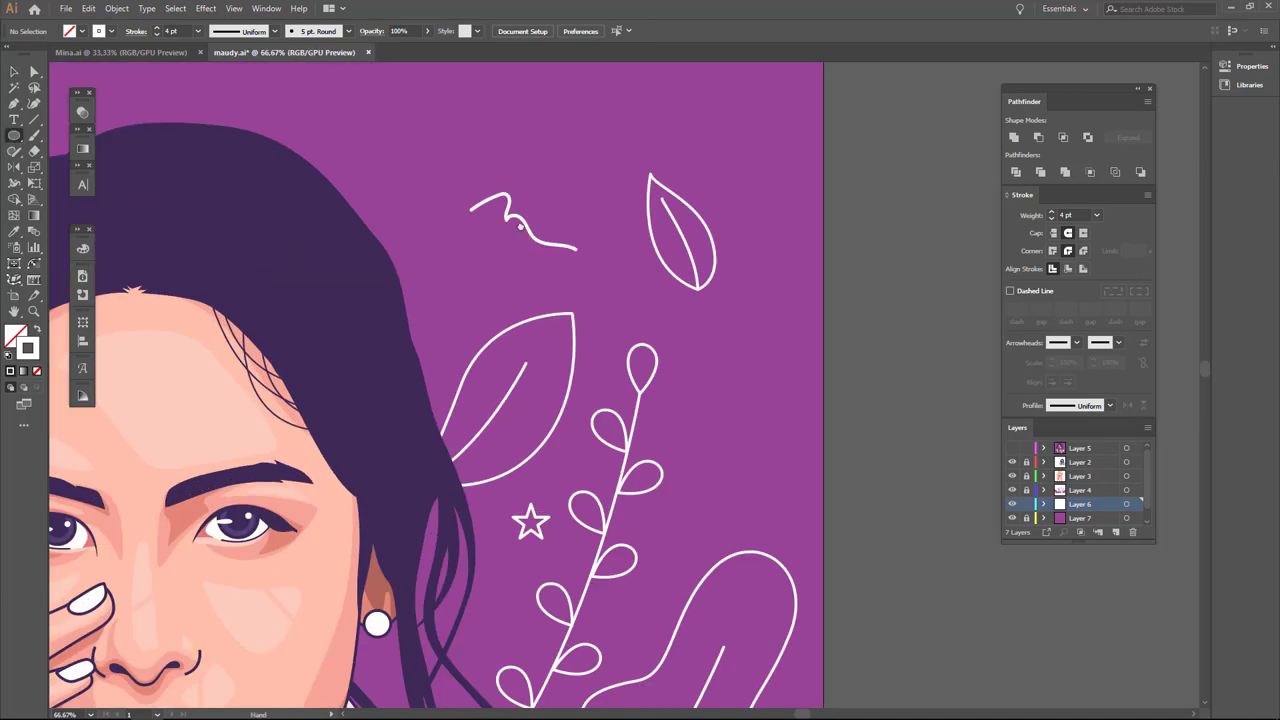
Cut two overlapping circles into a crescent moon with Minus Front.
mouse_move(545, 195)
left_mouse_down()
mouse_move(603, 251)
mouse_move(635, 199)
left_mouse_up()
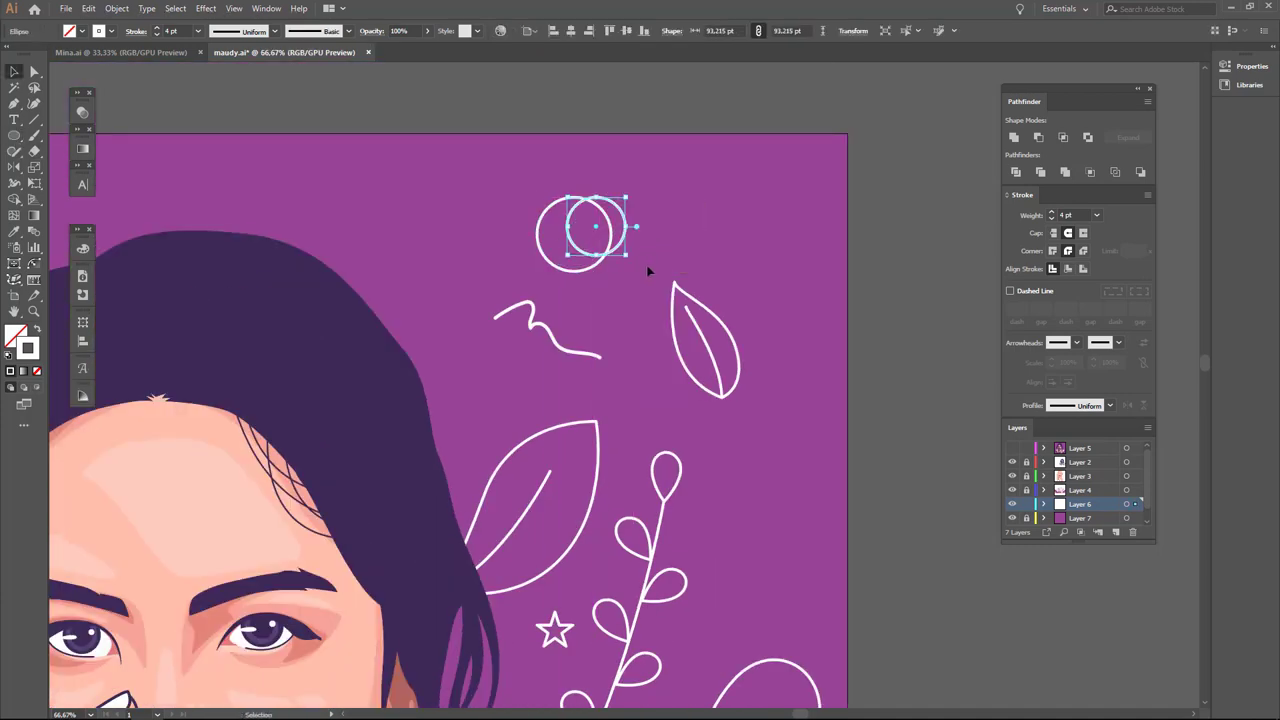
left_click(1038, 137)
scroll(608, 265, "down", 2)
left_click(581, 313)
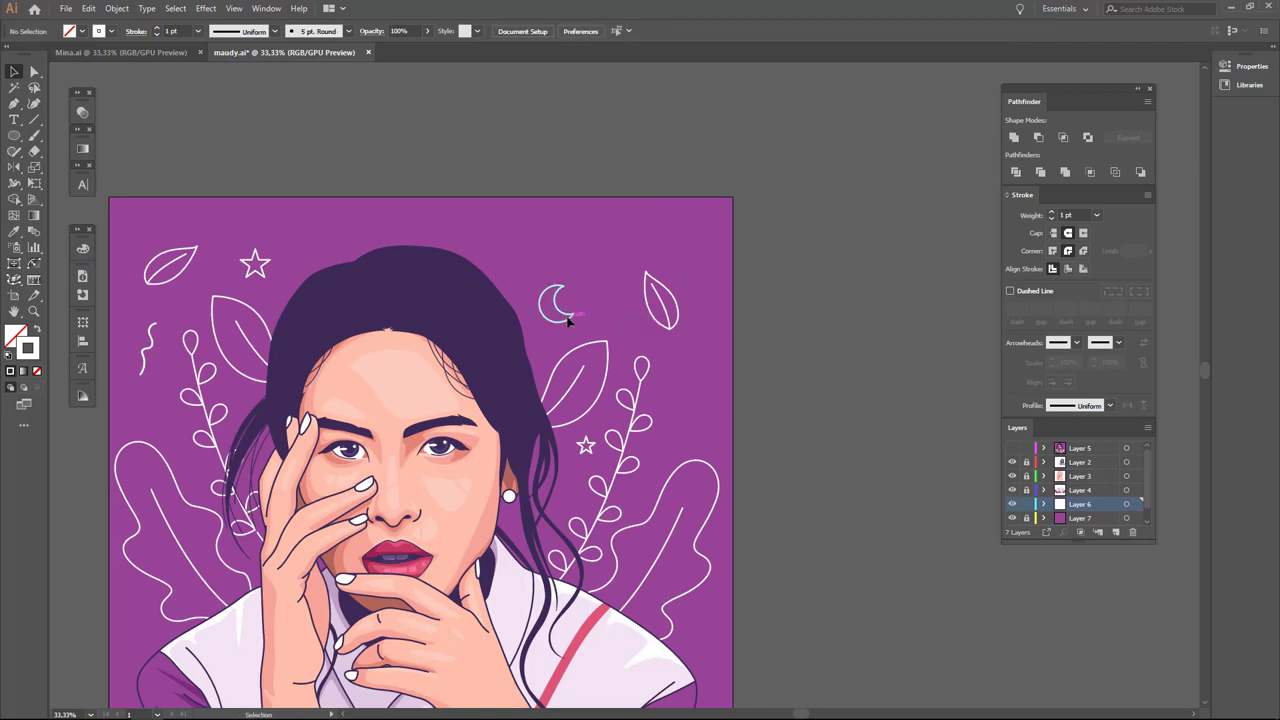
scroll(563, 320, "down", 1)
scroll(458, 340, "up", 1)
scroll(373, 289, "down", 1)
scroll(374, 290, "up", 1)
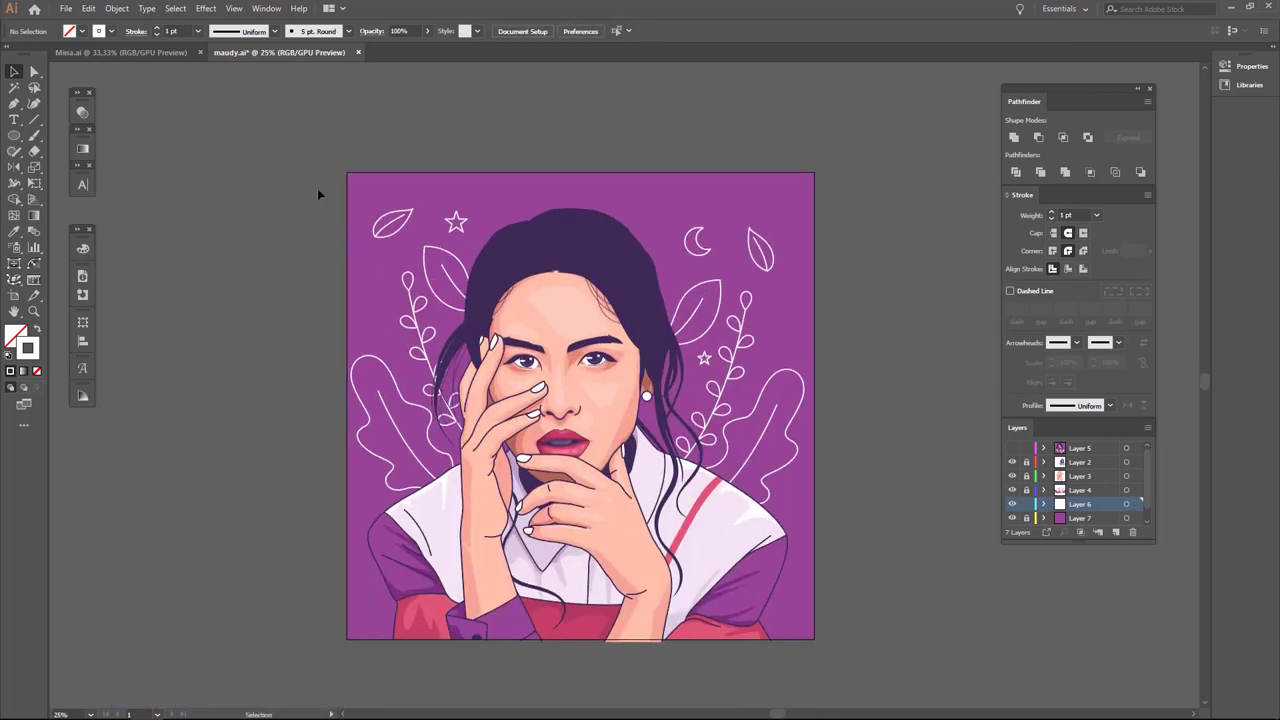
Unlock all artwork and select the portrait layer's artwork in the Layers panel.
key("ctrl+alt+2")
left_click(294, 177)
key("ctrl+a")
key("ctrl+shift+a")
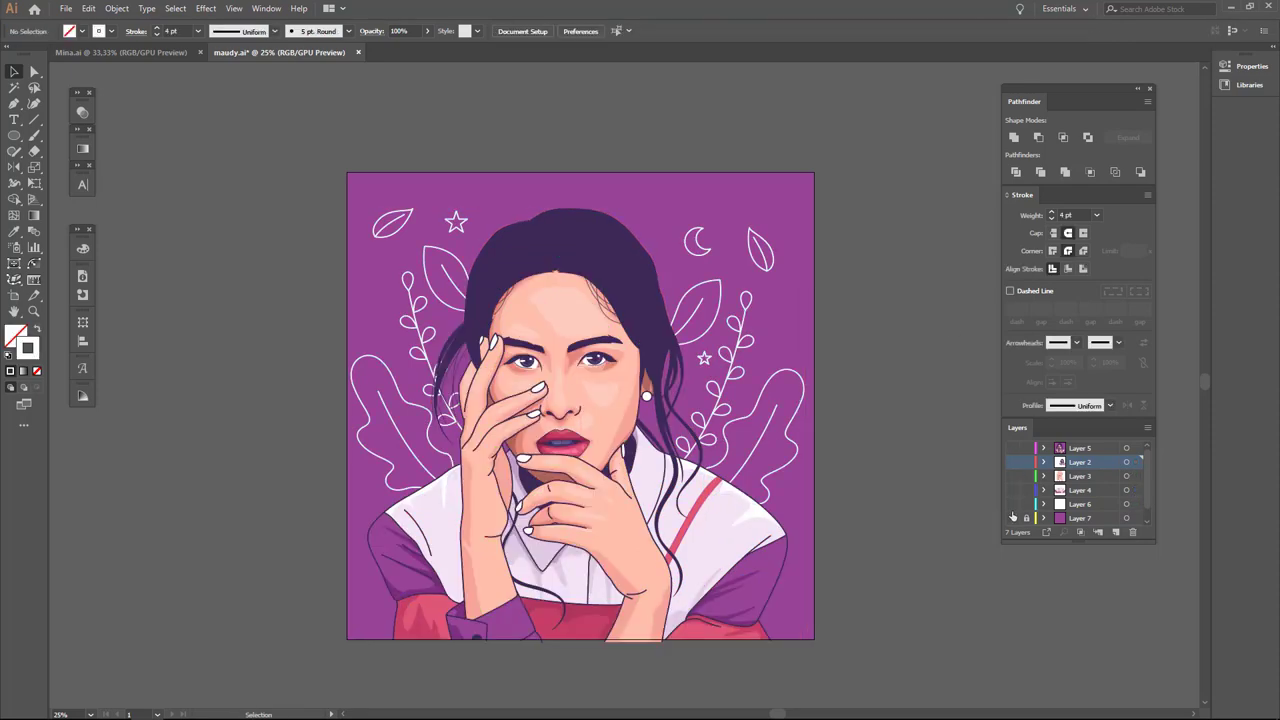
left_click_drag(1012, 516, 1012, 448)
left_click(1012, 518)
left_click(1012, 448)
Cut and paste the artwork, then centre it horizontally on the artboard.
left_click_drag(620, 460, 107, 452)
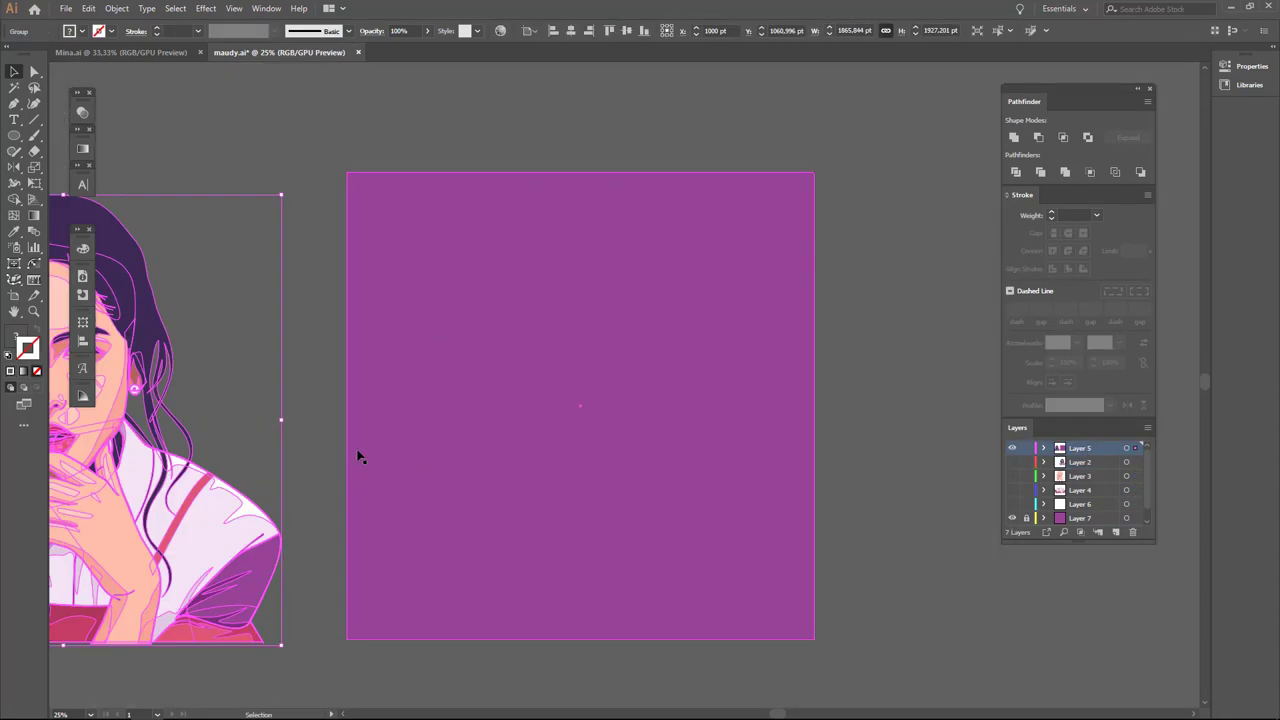
key("ctrl+x")
key("ctrl+v")
left_click(571, 31)
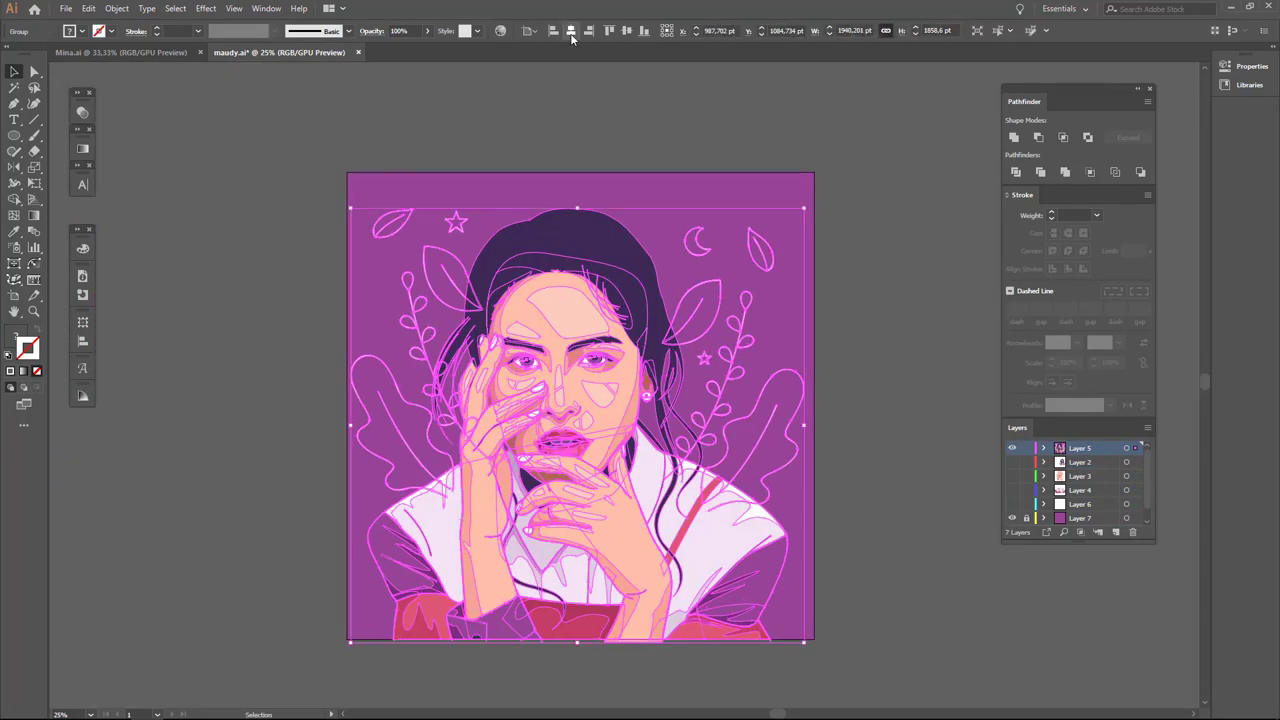
key("ctrl+shift+a")
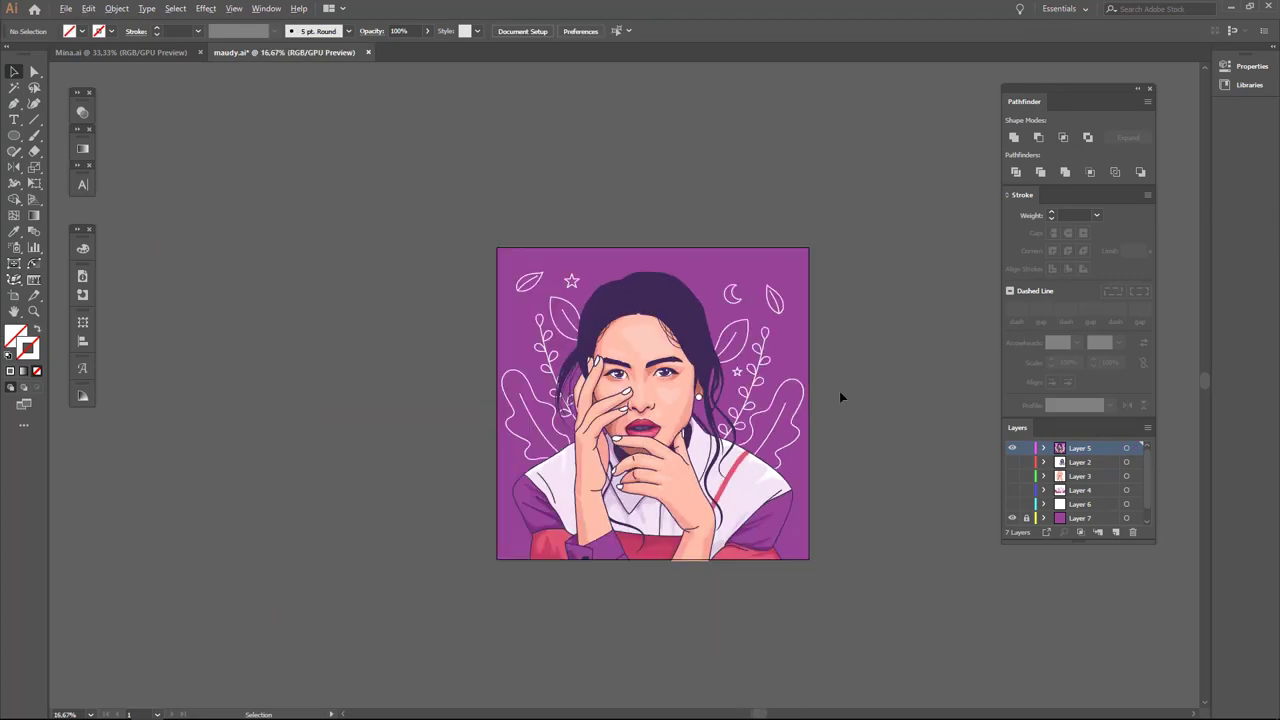
Inspect a hair strand in isolation mode, then return to all layers.
scroll(372, 338, "up", 4)
double_click(601, 466)
left_click(601, 466)
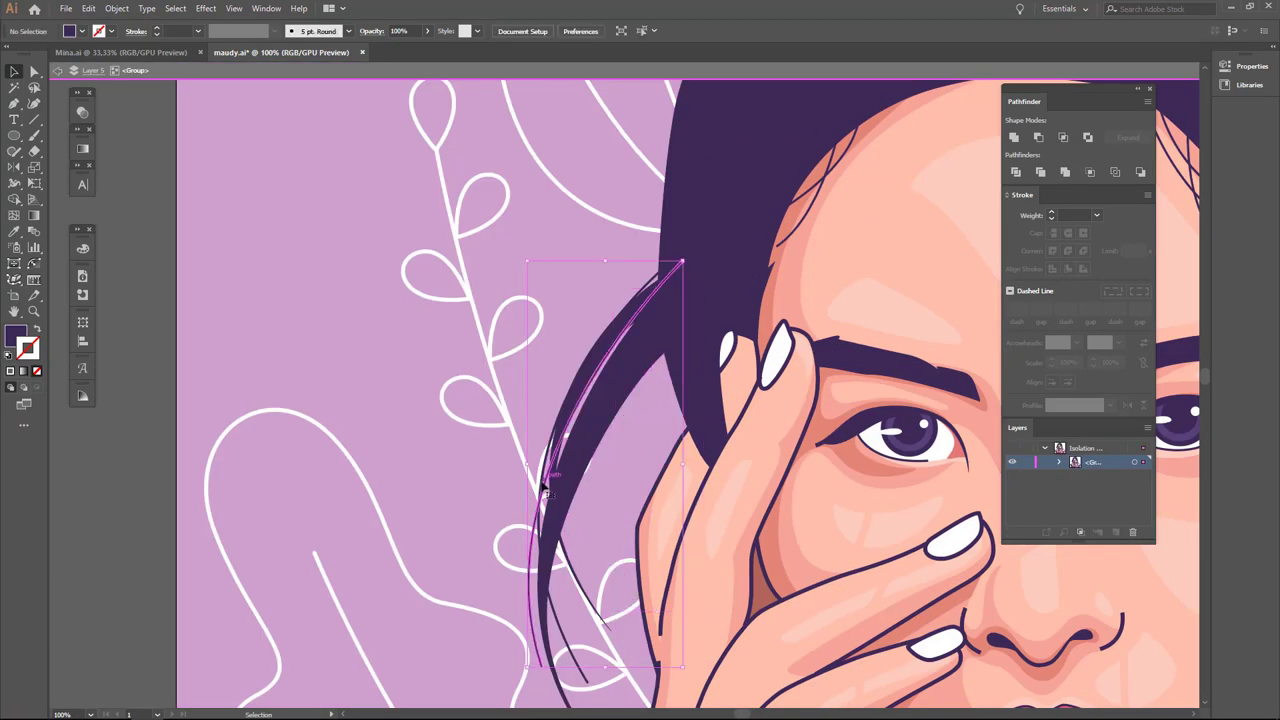
double_click(466, 463)
scroll(466, 463, "down", 5)
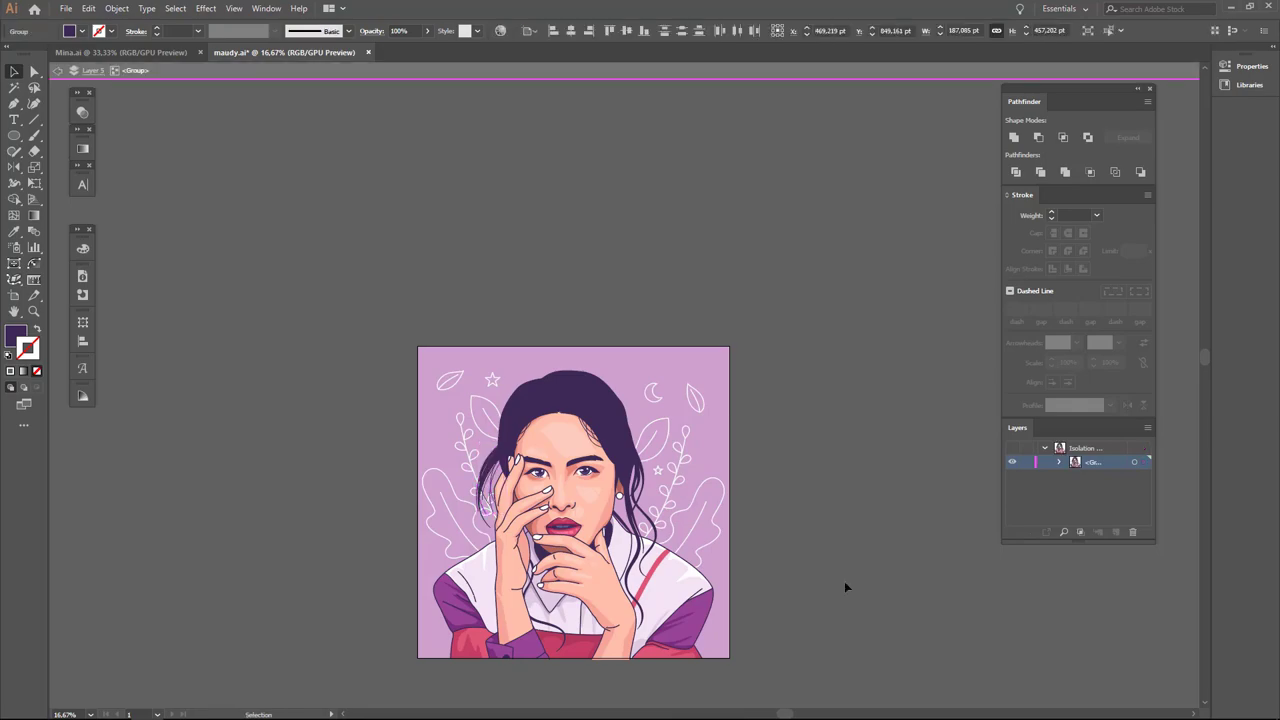
double_click(844, 581)
scroll(841, 526, "up", 1)
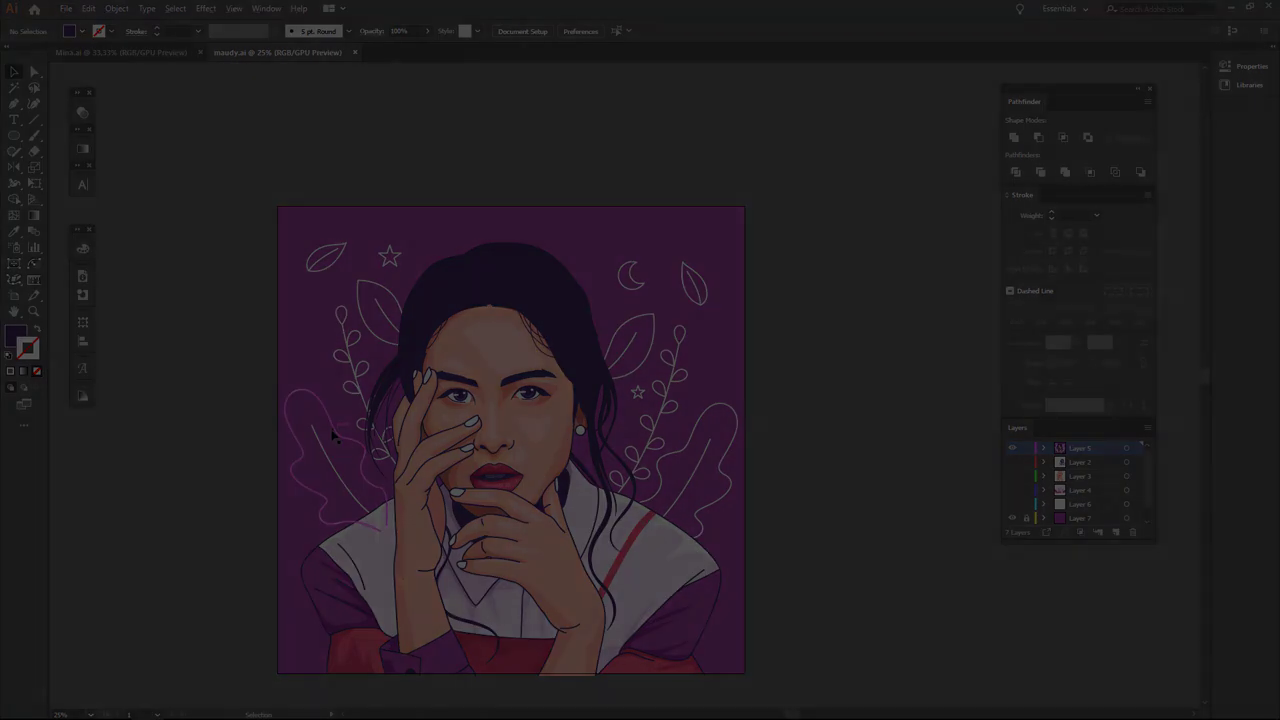